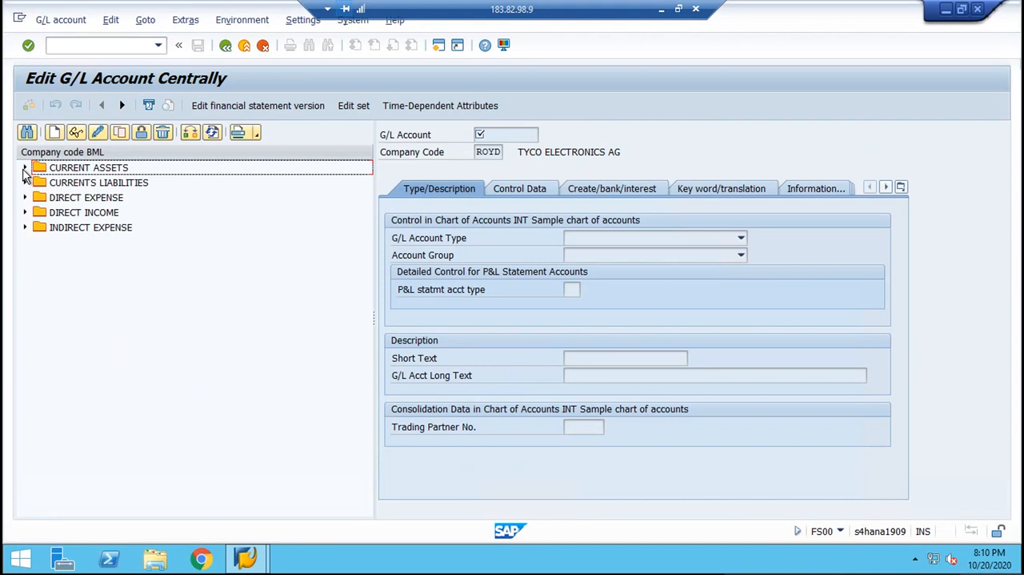
{"action": "left_click", "coordinate": [25, 168]}
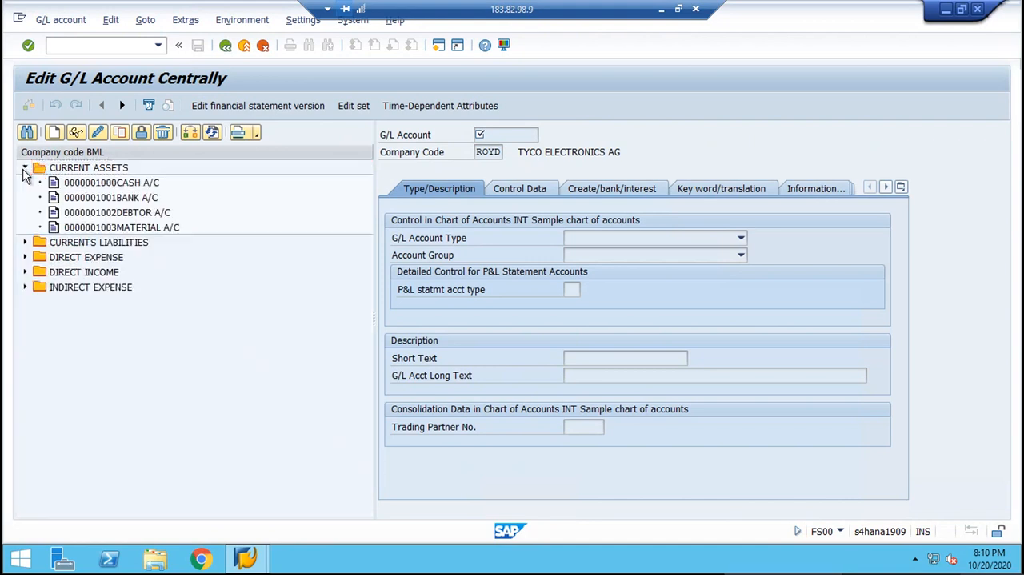
{"action": "left_click", "coordinate": [55, 133]}
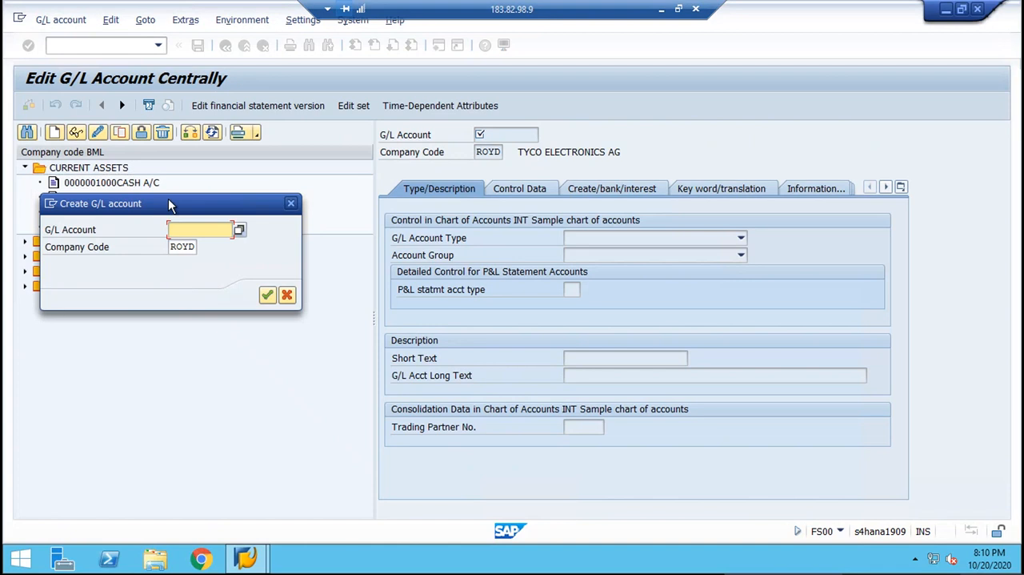
{"action": "left_click_drag", "start_coordinate": [168, 204], "coordinate": [203, 358]}
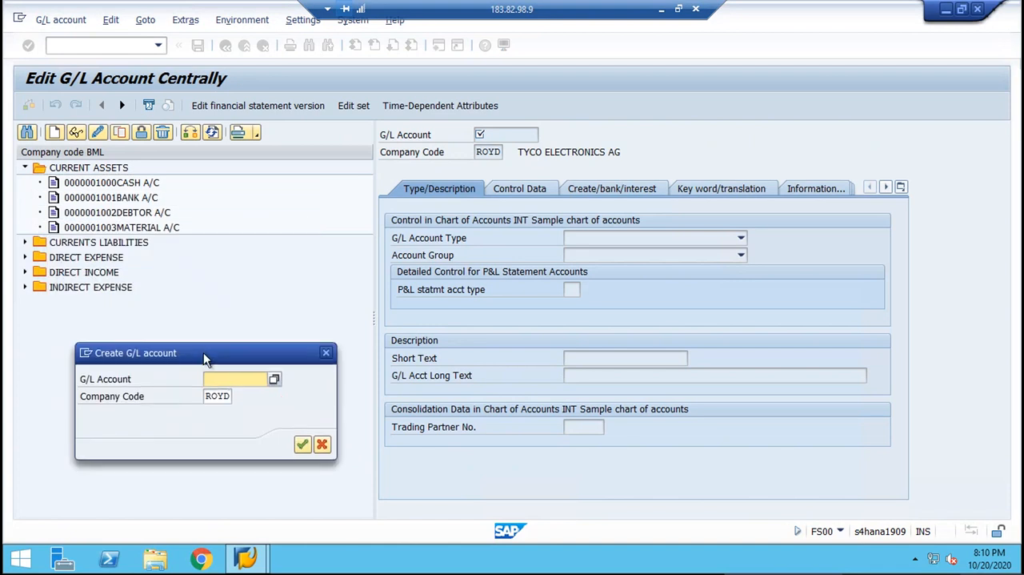
{"action": "left_click", "coordinate": [328, 358]}
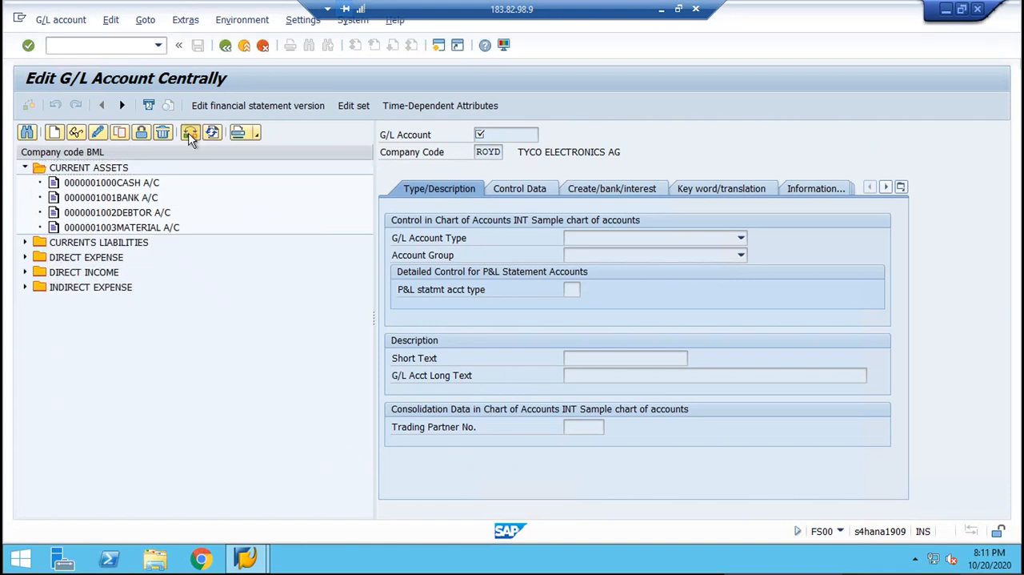
Switch the account tree to company code 5100 and check its accounts under CURRENT ASSETS.
{"action": "left_click", "coordinate": [190, 135]}
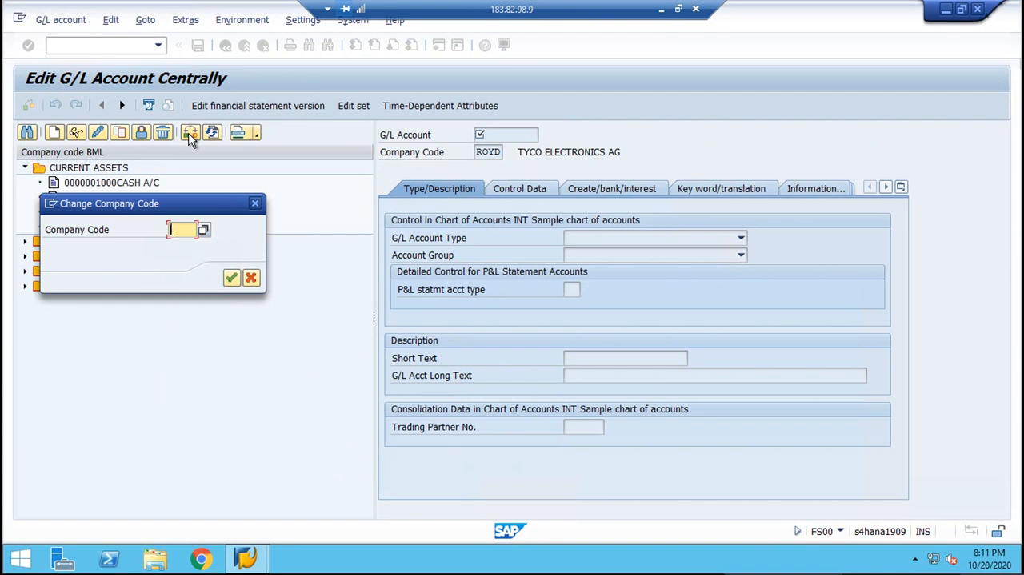
{"action": "type", "text": "5100"}
{"action": "key", "text": "Return"}
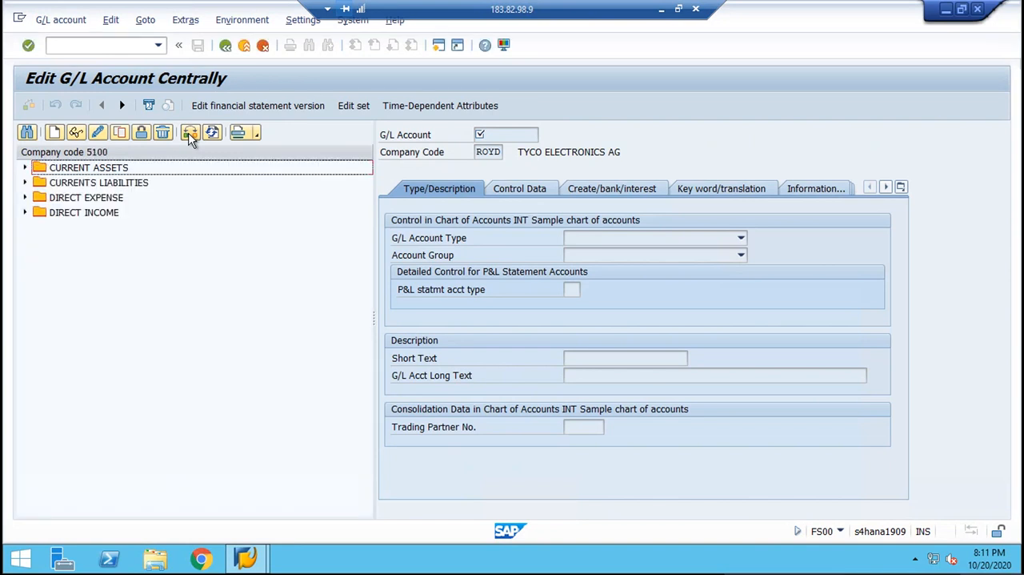
{"action": "left_click", "coordinate": [25, 169]}
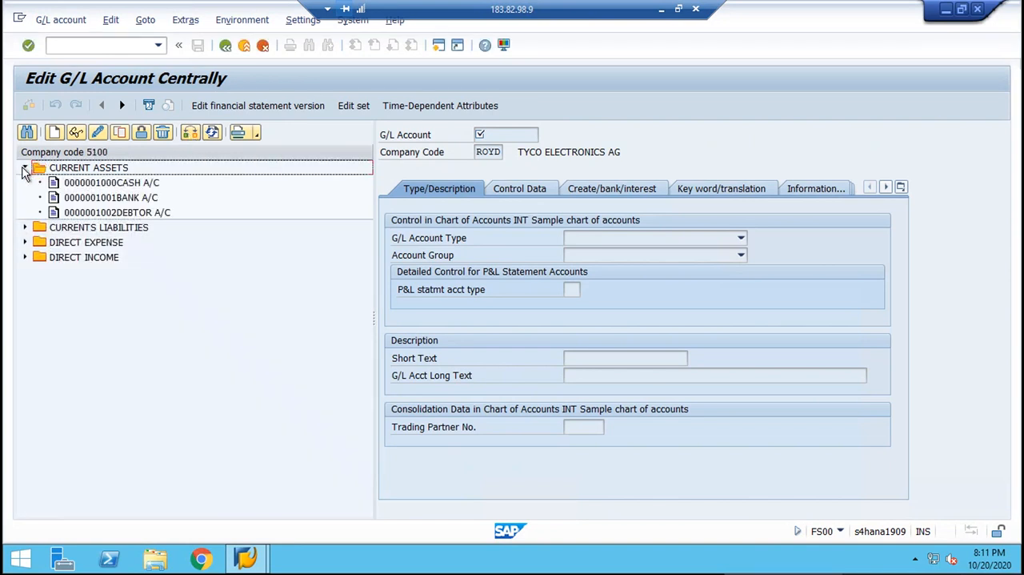
{"action": "left_click", "coordinate": [25, 169]}
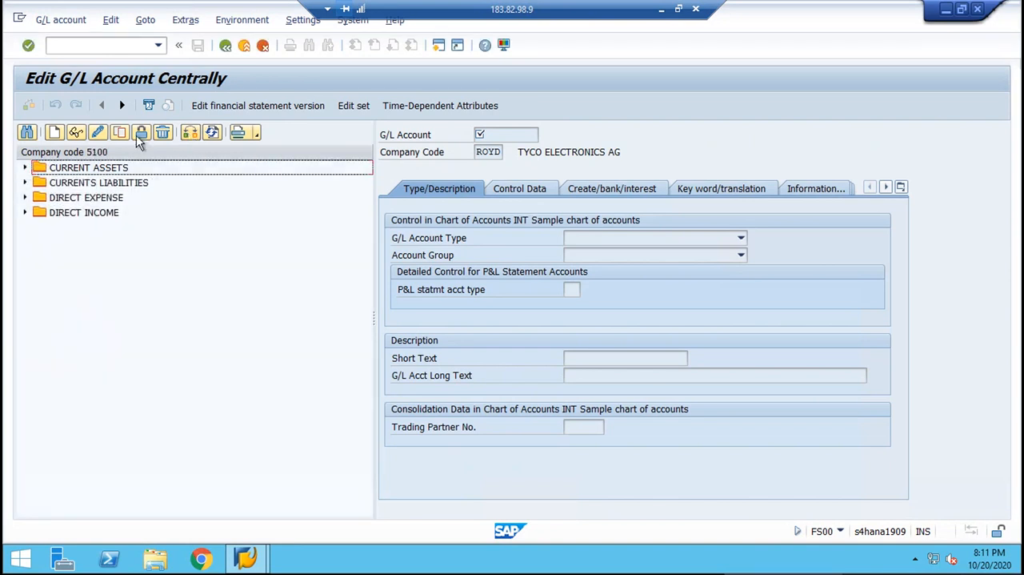
Switch the account tree to company code BML and expand the CURRENT ASSETS group.
{"action": "left_click", "coordinate": [191, 133]}
{"action": "type", "text": "BML"}
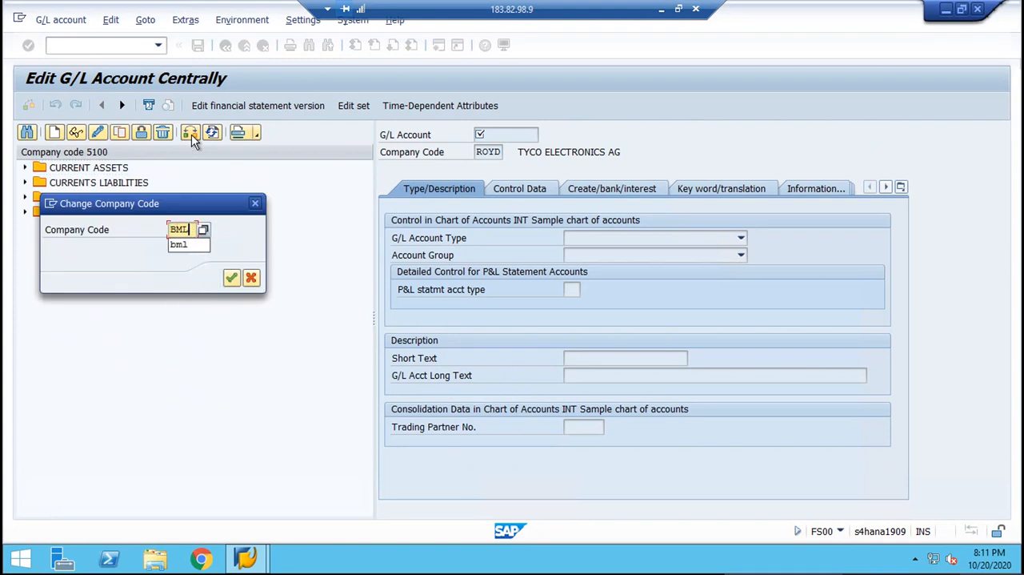
{"action": "key", "text": "Return"}
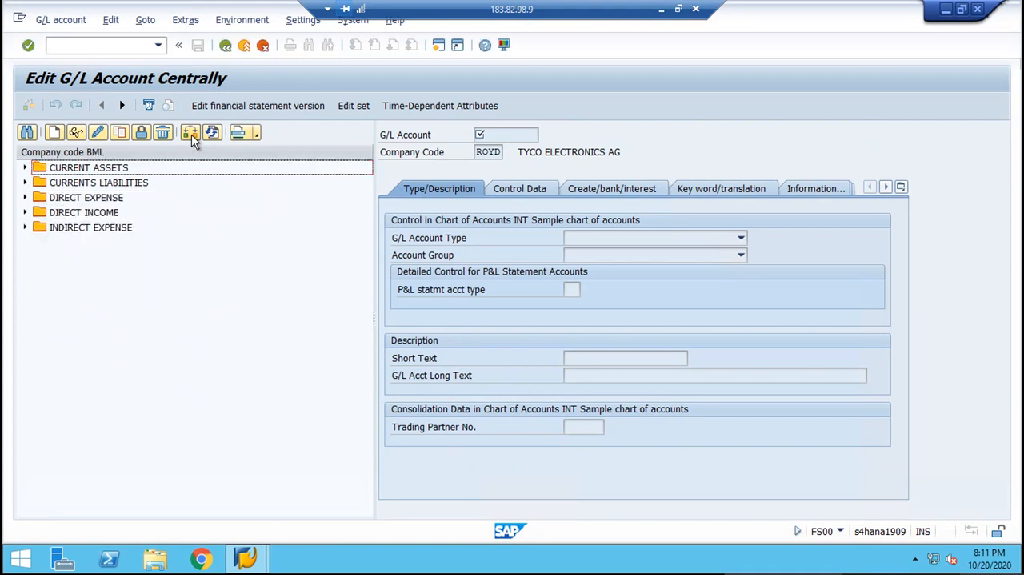
{"action": "left_click", "coordinate": [25, 169]}
Start creating G/L account 1004 in company code BML.
{"action": "left_click", "coordinate": [54, 133]}
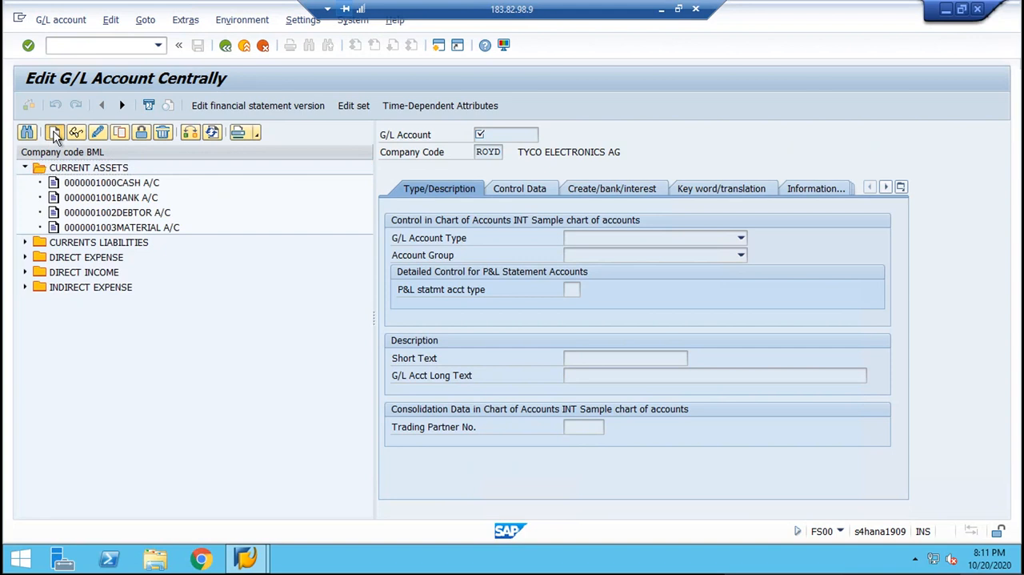
{"action": "left_click_drag", "start_coordinate": [229, 209], "coordinate": [258, 367]}
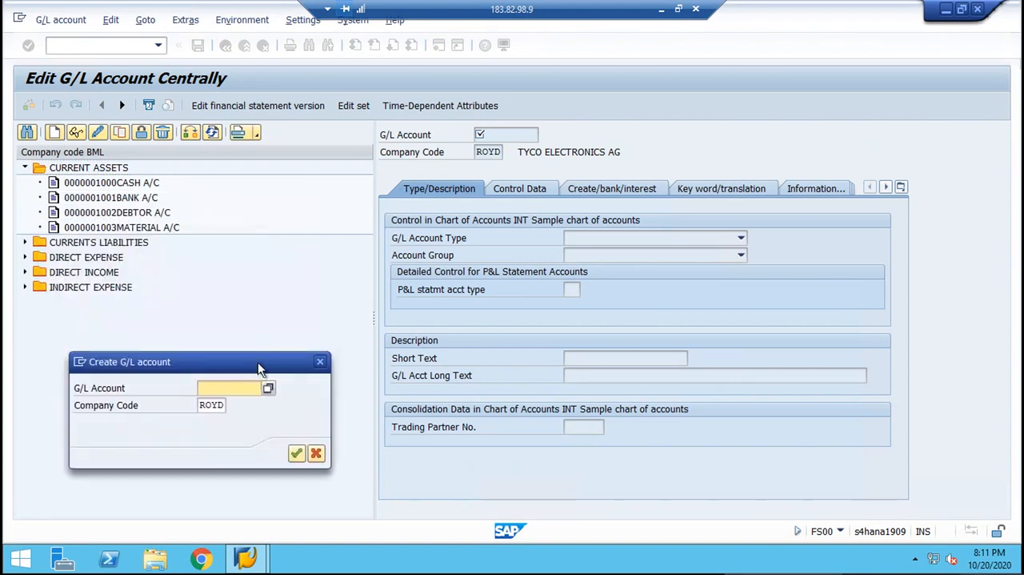
{"action": "type", "text": "1004"}
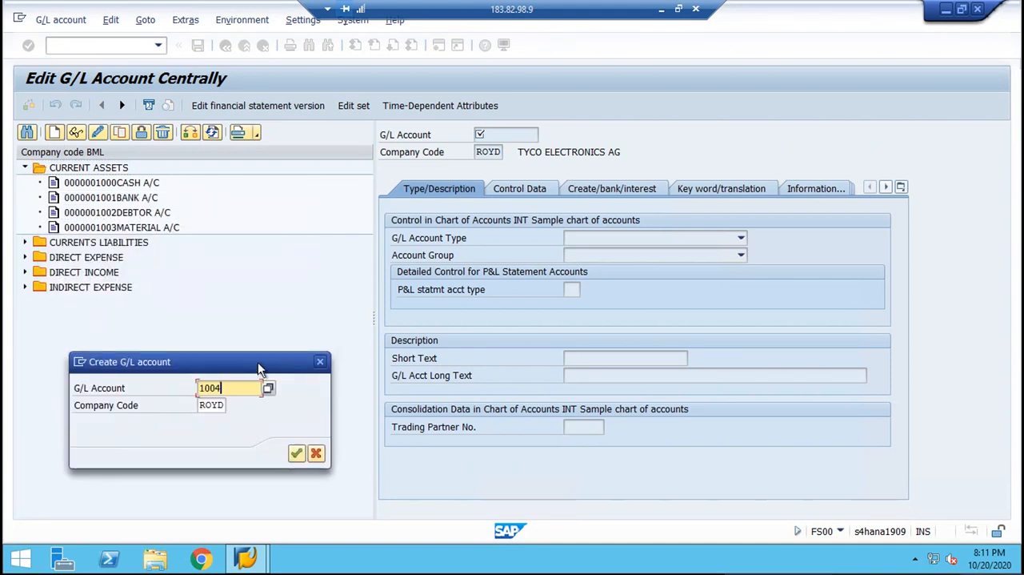
{"action": "key", "text": "Tab"}
{"action": "key", "text": "BackSpace"}
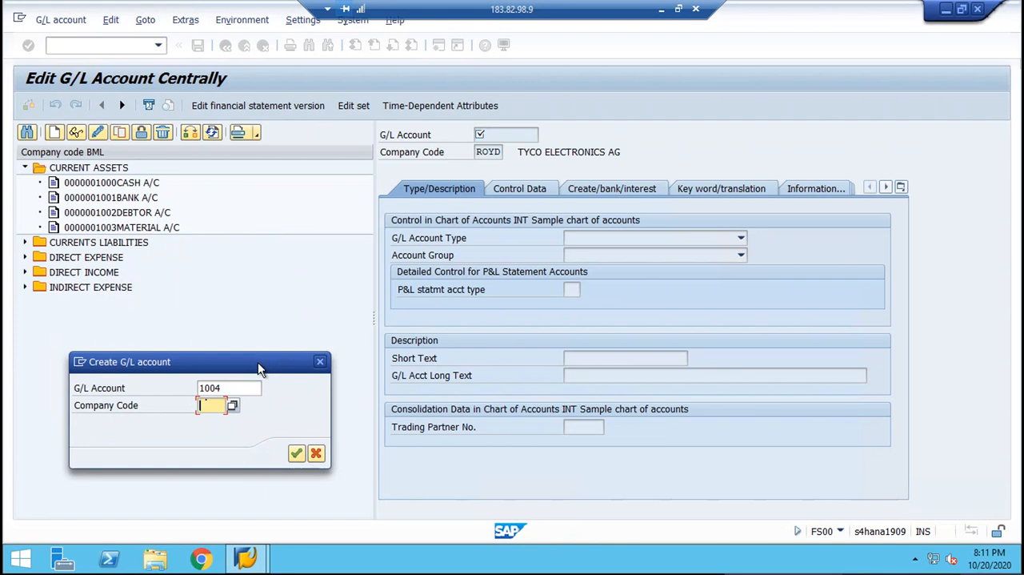
{"action": "type", "text": "bml"}
{"action": "key", "text": "Return"}
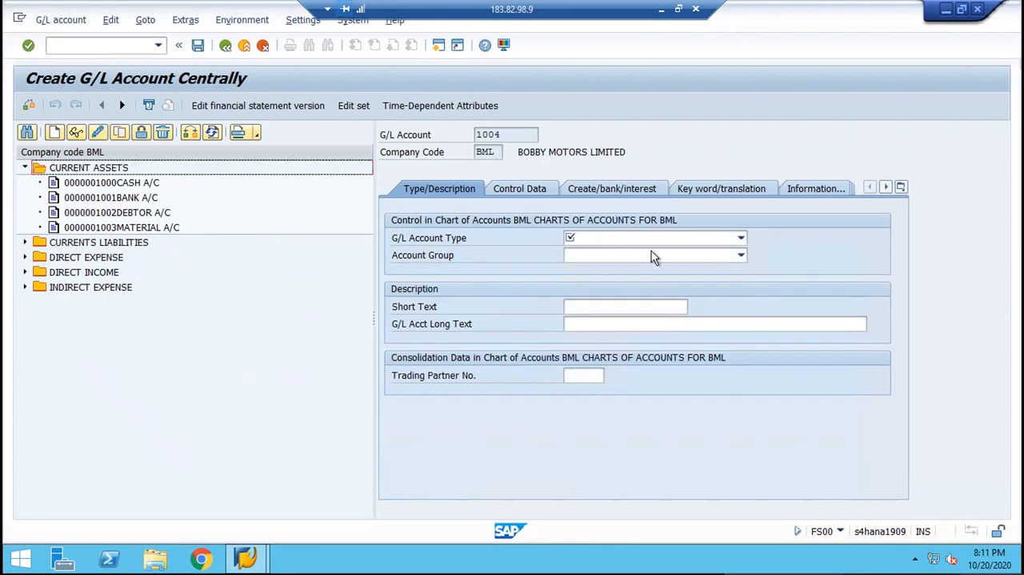
Set the new account's G/L account type to Balance Sheet Account and its account group to CA CURRENT ASSETS.
{"action": "left_click", "coordinate": [649, 241]}
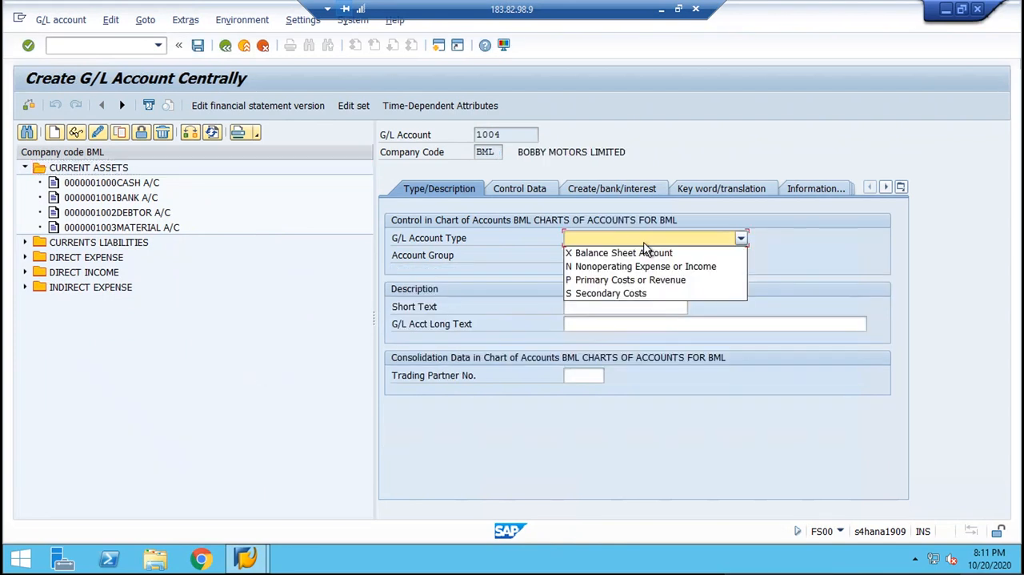
{"action": "left_click", "coordinate": [640, 252]}
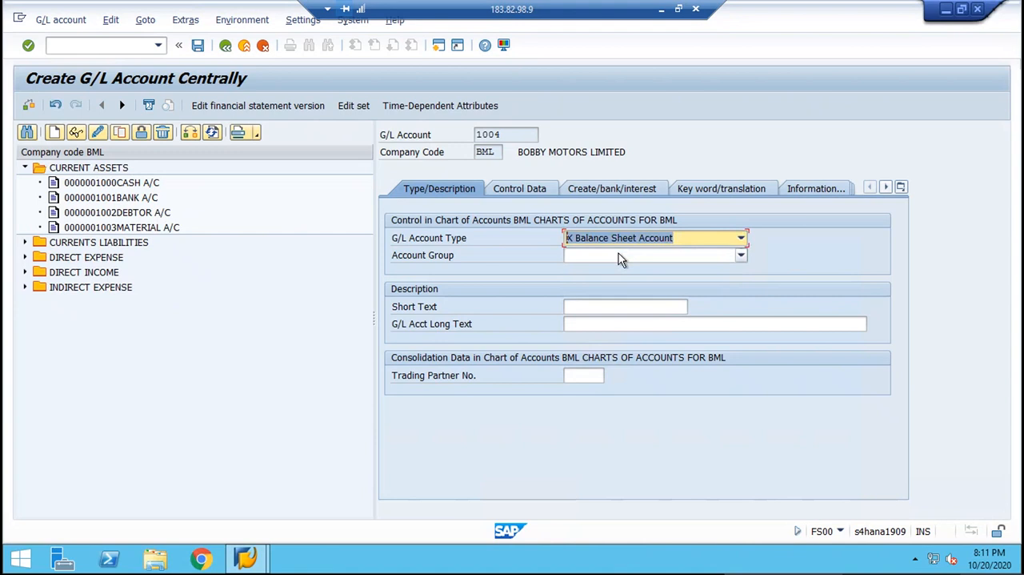
{"action": "left_click", "coordinate": [618, 255]}
{"action": "left_click", "coordinate": [617, 253]}
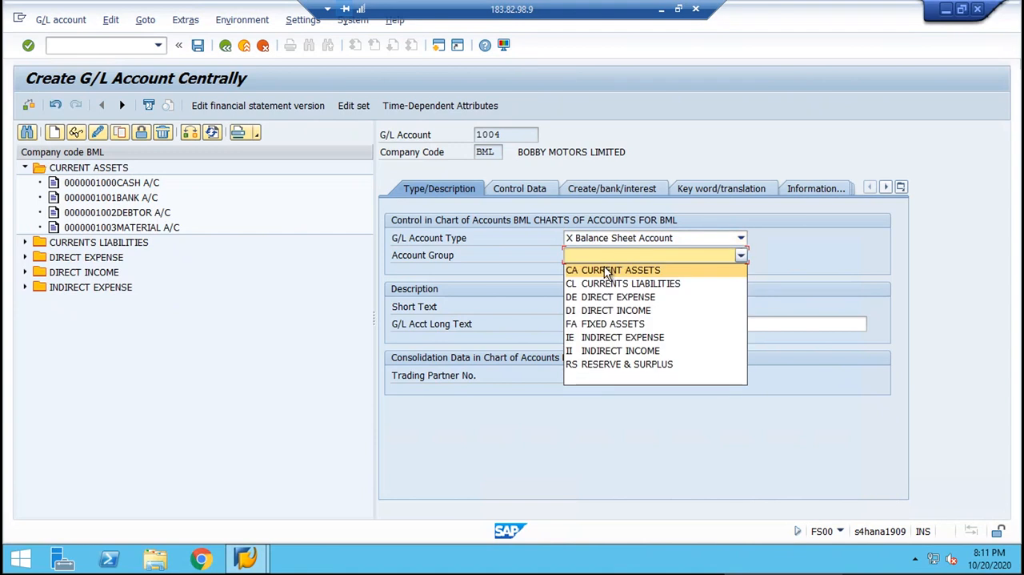
{"action": "left_click", "coordinate": [607, 271]}
Enter "INPUT TAX CGST A/C" as the short text of account 1004.
{"action": "left_click", "coordinate": [585, 305]}
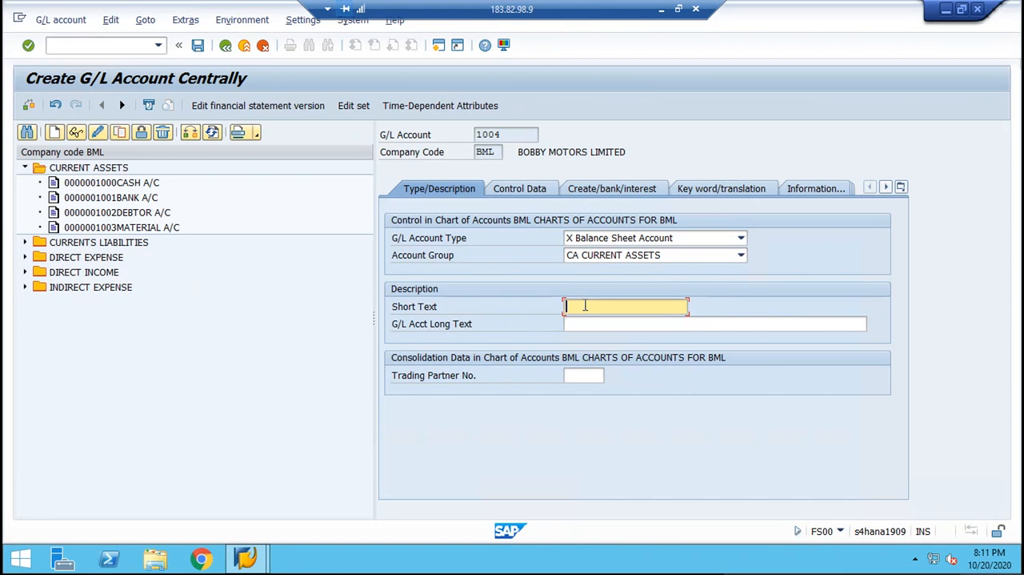
{"action": "type", "text": "INPUT TAX CGST"}
{"action": "key", "text": "Tab"}
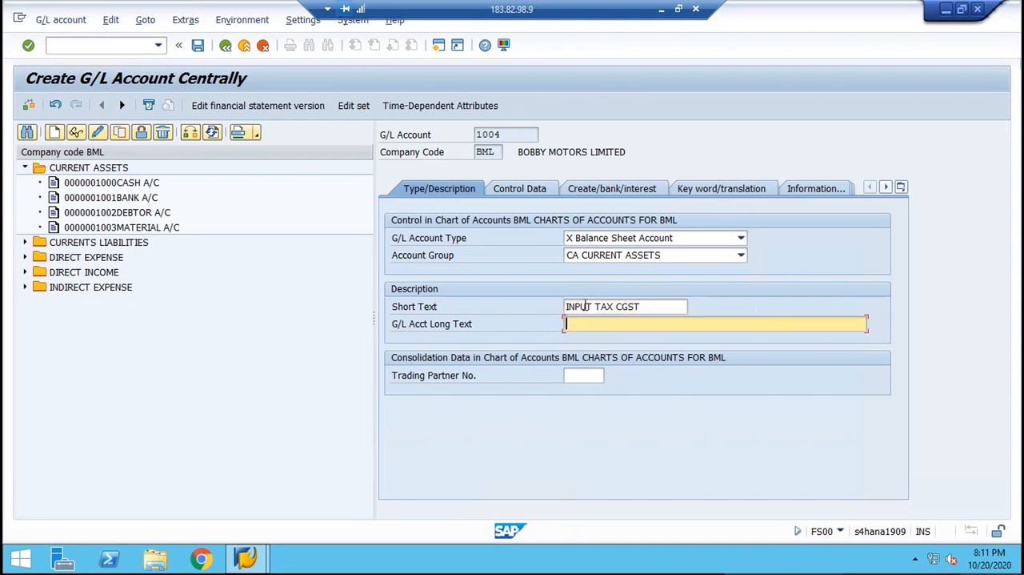
{"action": "key", "text": "shift+Tab"}
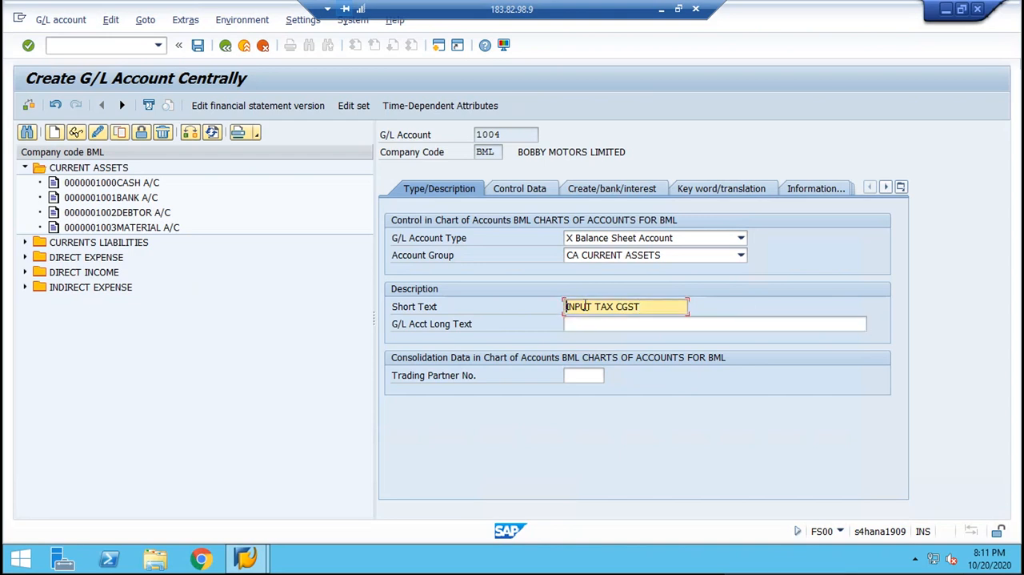
{"action": "left_click", "coordinate": [656, 306]}
{"action": "type", "text": "A"}
{"action": "key", "text": "shift+Tab"}
{"action": "key", "text": "shift+Tab"}
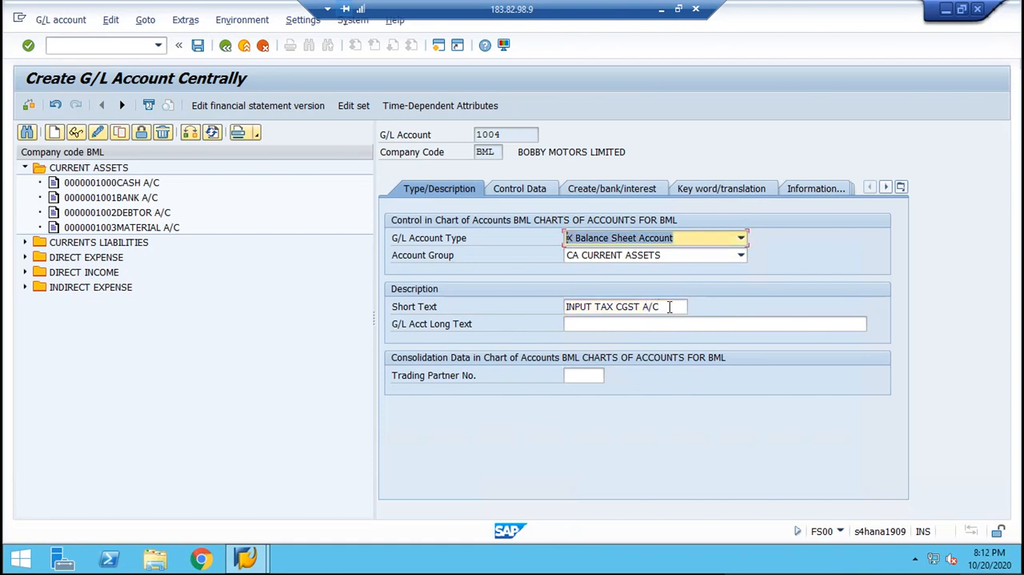
Copy the short text "INPUT TAX CGST A/C" into the G/L account long text.
{"action": "double_click", "coordinate": [670, 306]}
{"action": "left_click", "coordinate": [670, 306]}
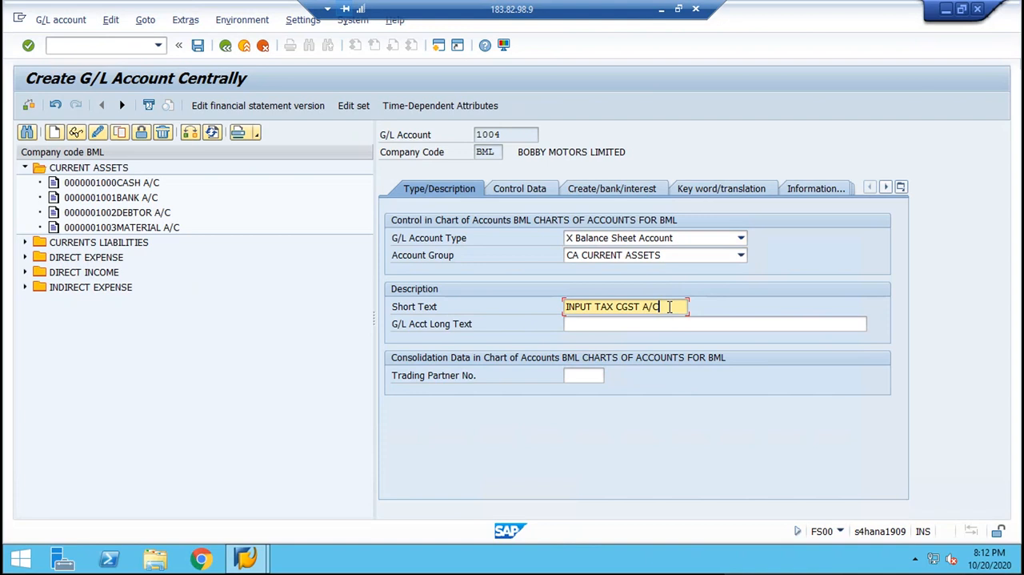
{"action": "key", "text": "Tab"}
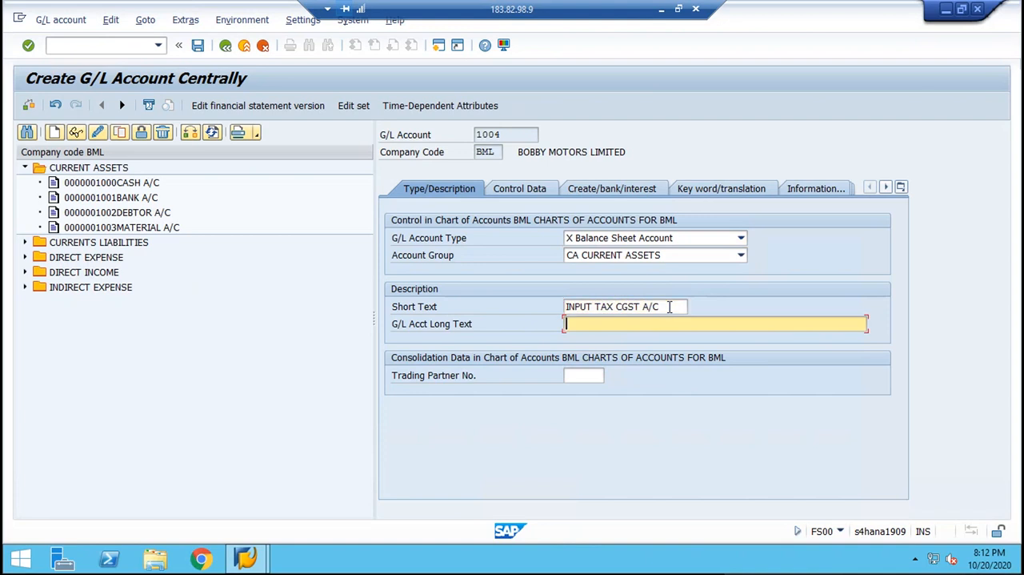
{"action": "type", "text": "INPUT TAX CGST A/C"}
{"action": "key", "text": "Return"}
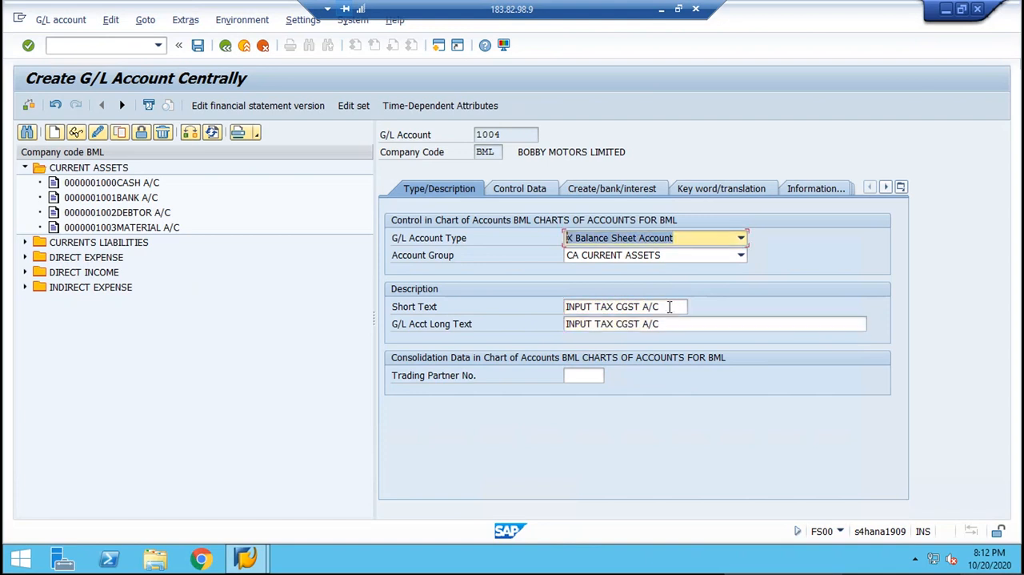
Set the sort key to 001 in the account's control data.
{"action": "left_click", "coordinate": [503, 193]}
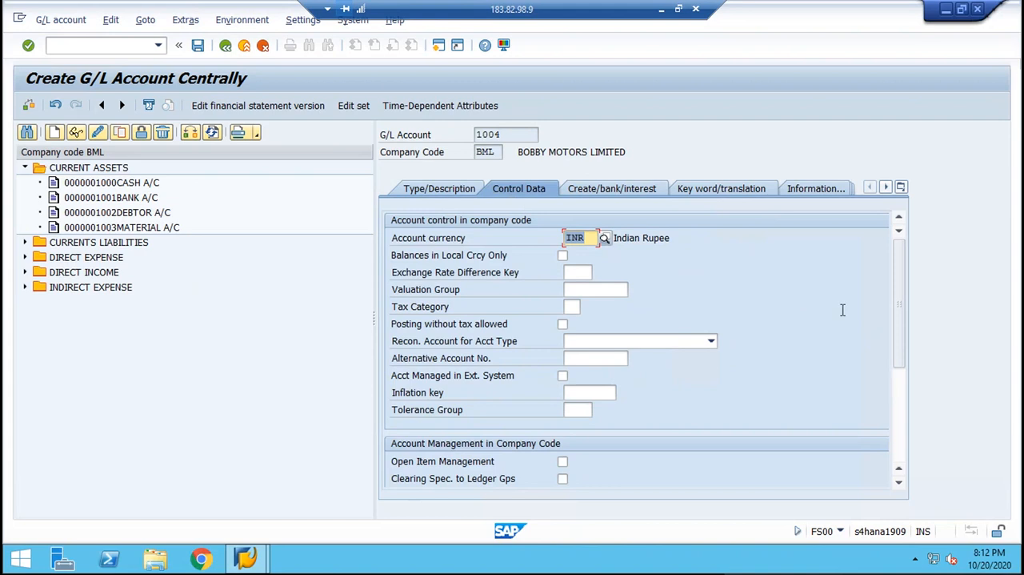
{"action": "left_click_drag", "start_coordinate": [902, 307], "coordinate": [903, 373]}
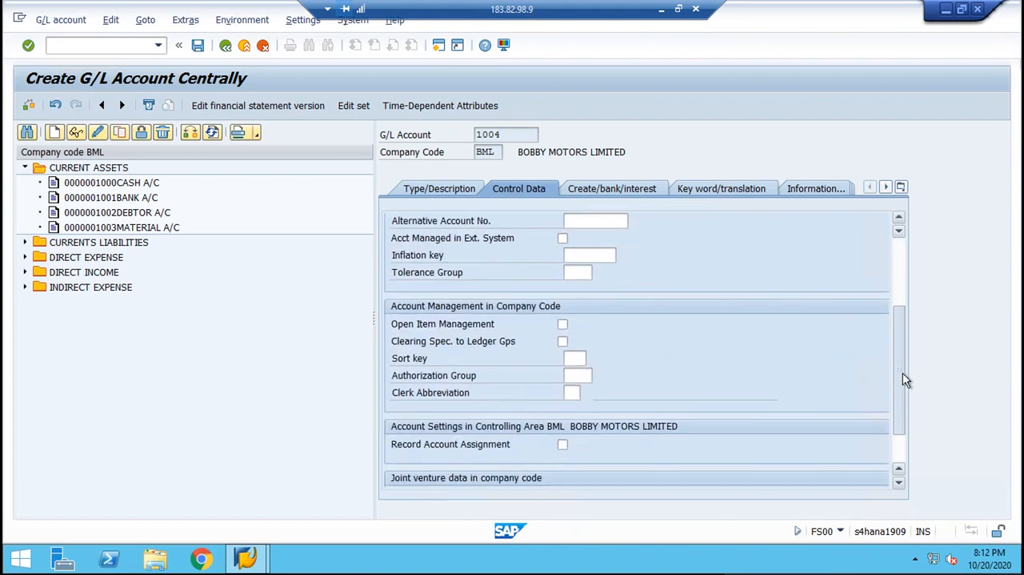
{"action": "left_click", "coordinate": [573, 358]}
{"action": "type", "text": "001"}
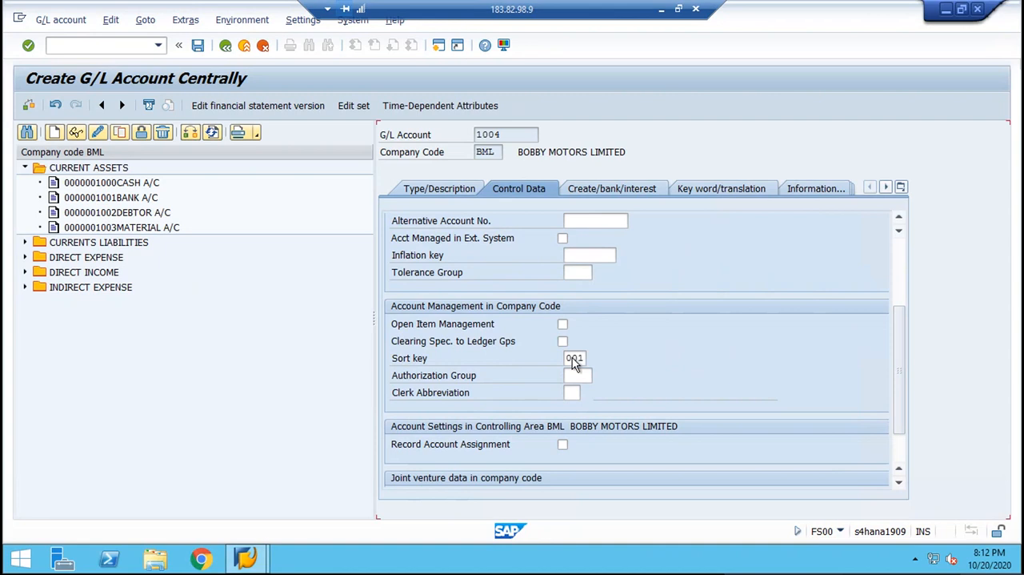
{"action": "key", "text": "Return"}
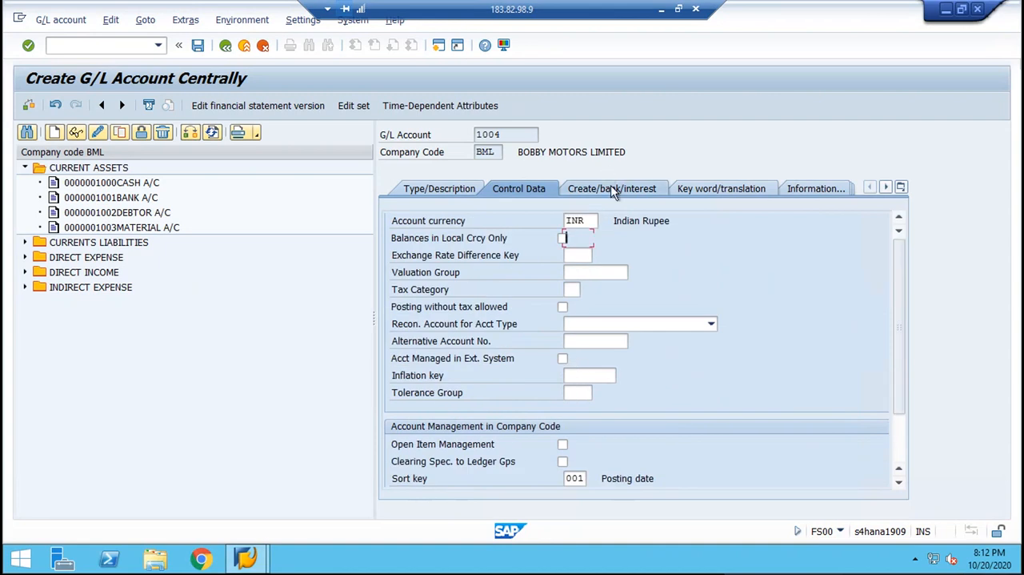
Assign field status group G001 to account 1004 and save the account.
{"action": "left_click", "coordinate": [611, 186]}
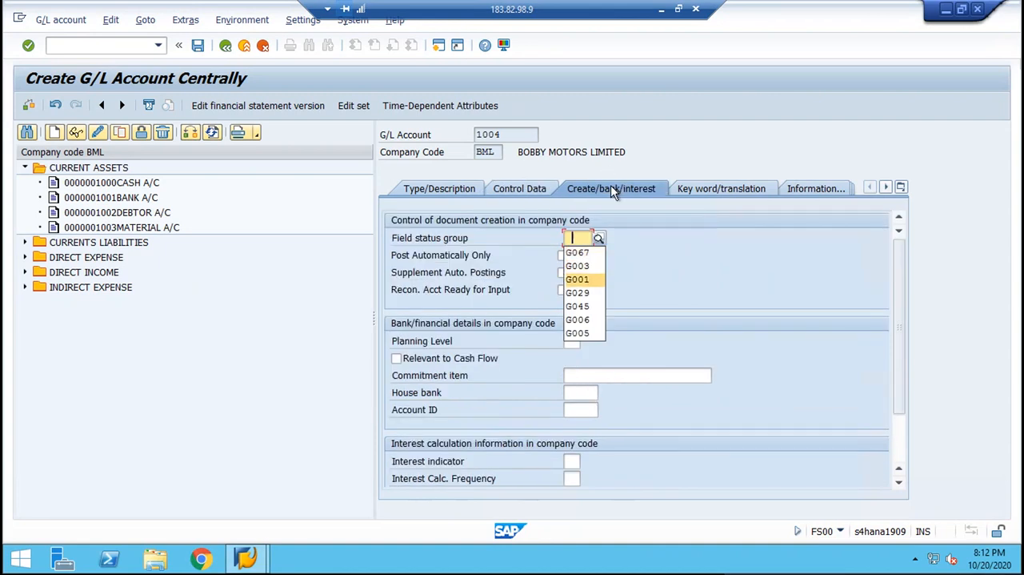
{"action": "key", "text": "Return"}
{"action": "key", "text": "Return"}
{"action": "key", "text": "ctrl+s"}
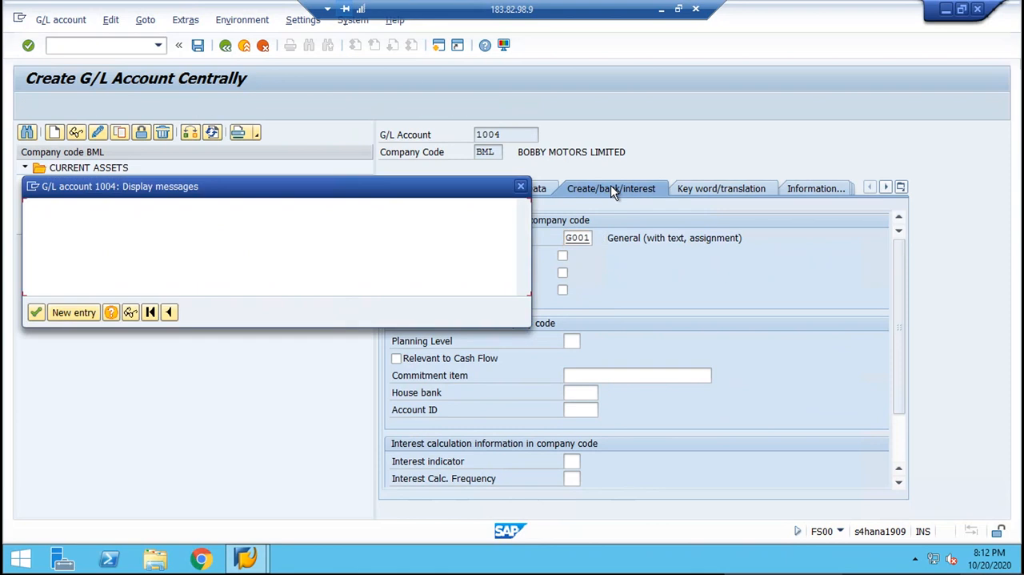
{"action": "key", "text": "Return"}
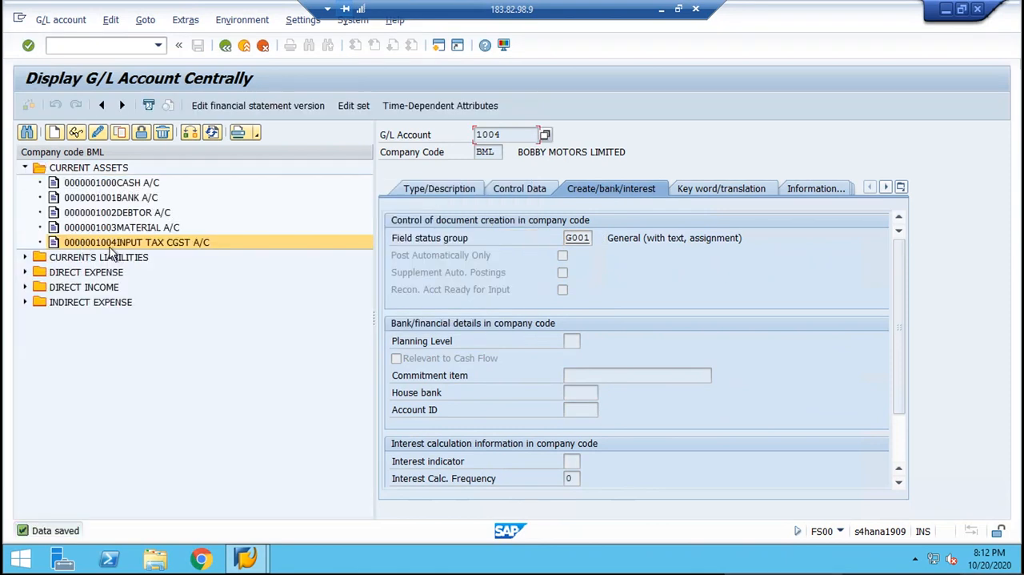
Copy the INPUT TAX CGST A/C account as a template for new G/L account 1005 in company code BML.
{"action": "left_click", "coordinate": [146, 243]}
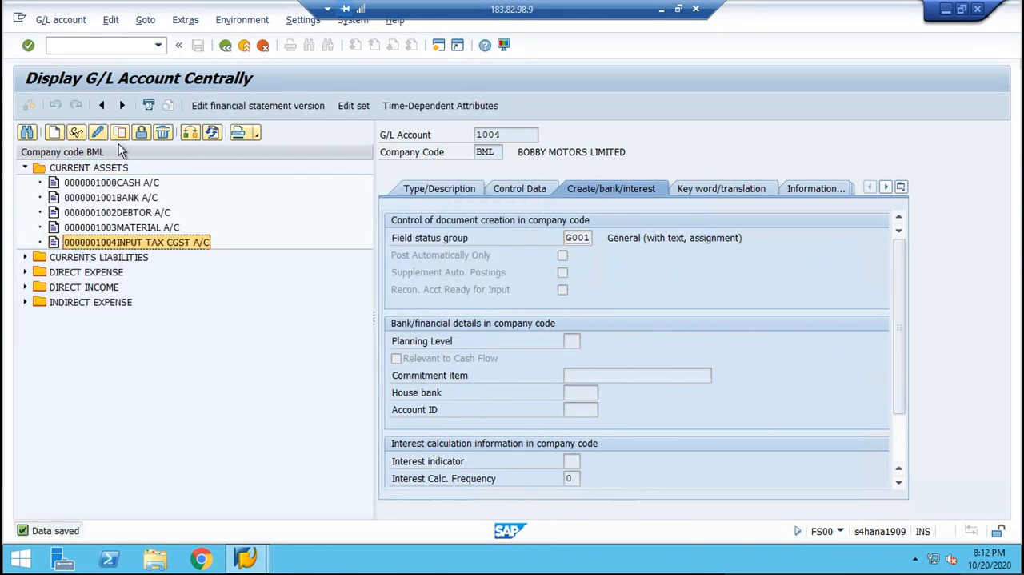
{"action": "left_click", "coordinate": [120, 132]}
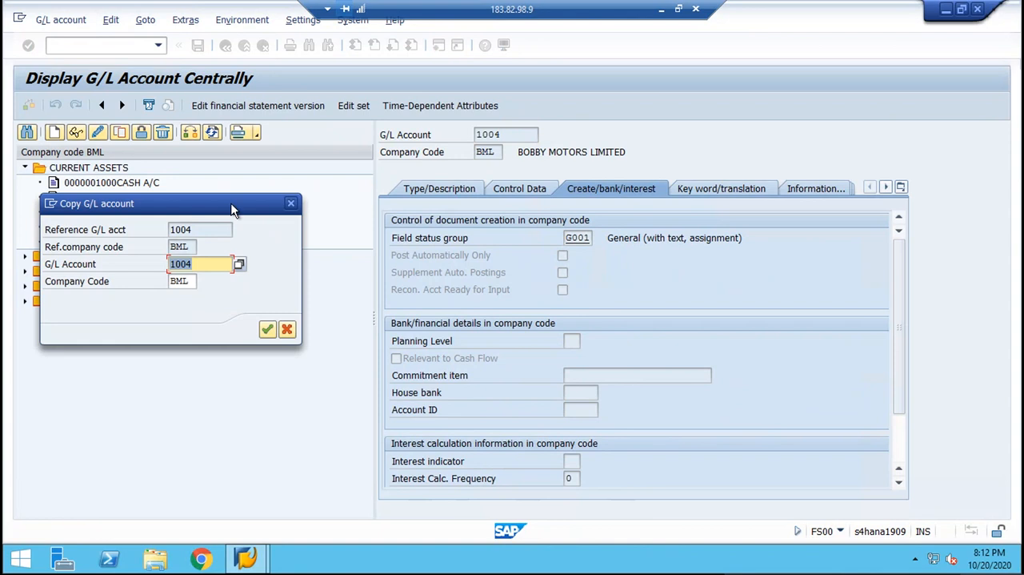
{"action": "left_click_drag", "start_coordinate": [232, 208], "coordinate": [264, 360]}
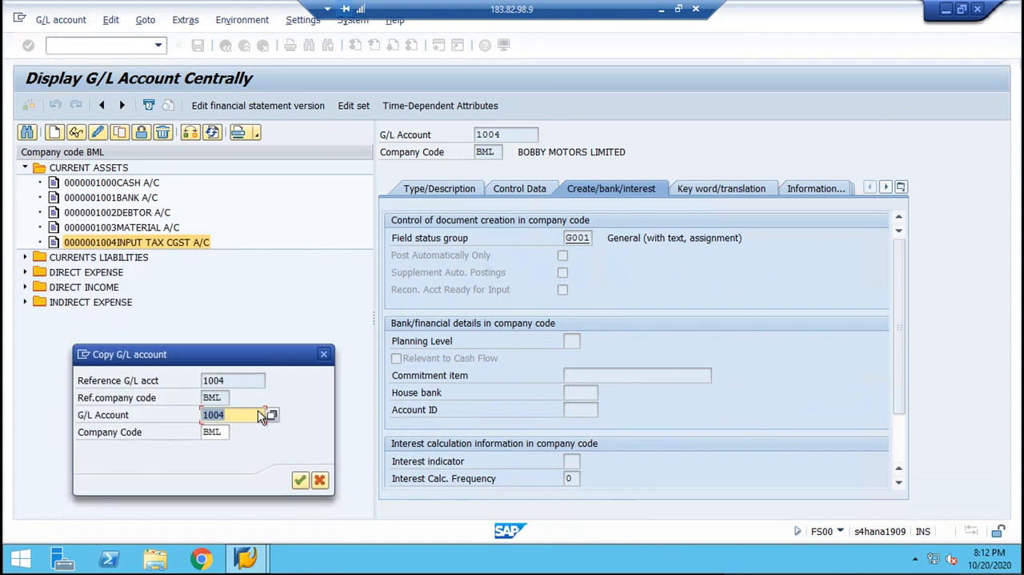
{"action": "type", "text": "1005"}
{"action": "key", "text": "Return"}
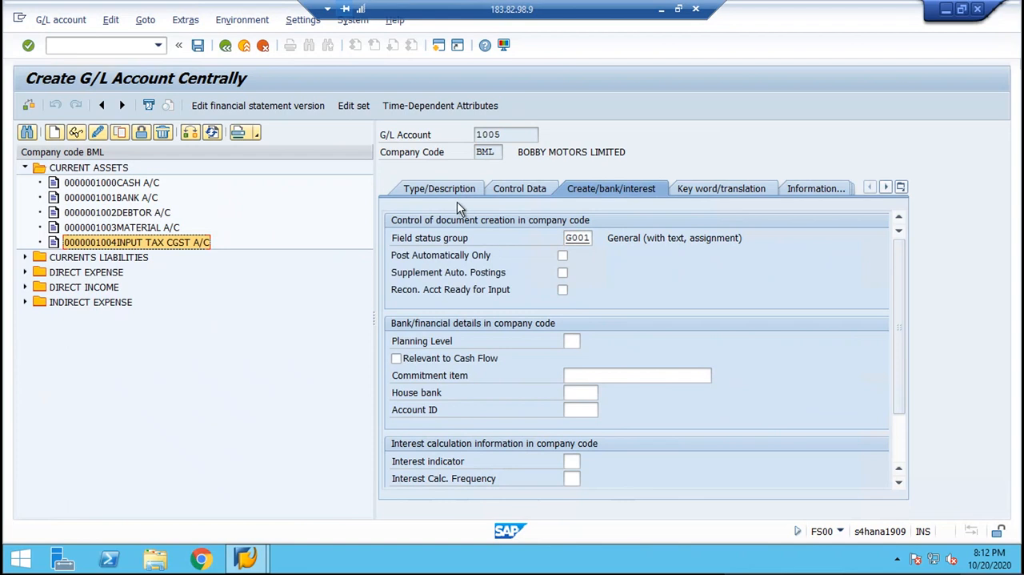
Change the short text and long text of G/L account 1005 to "INPUT TAX SGST A/C".
{"action": "left_click", "coordinate": [442, 190]}
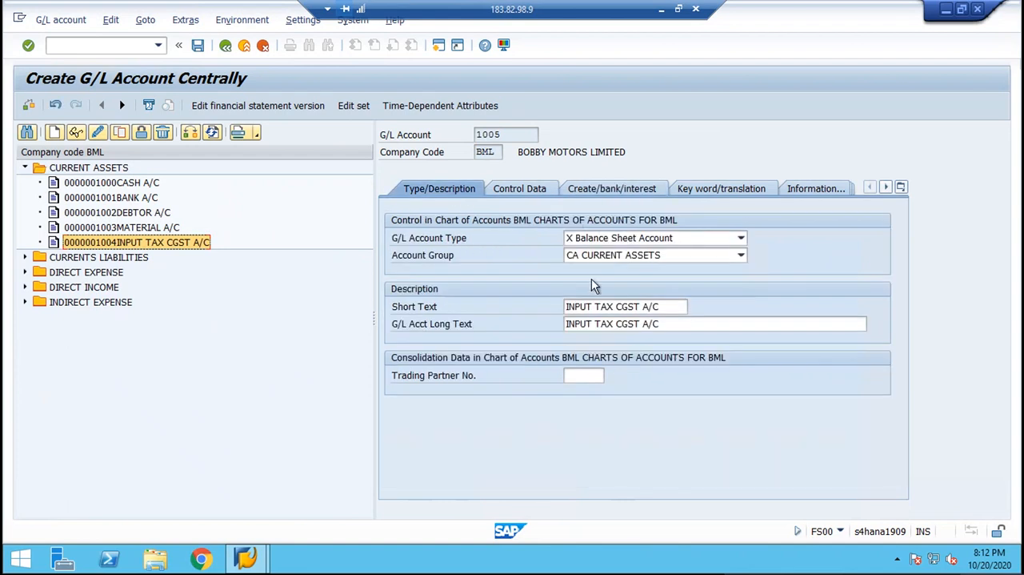
{"action": "left_click", "coordinate": [661, 305]}
{"action": "key", "text": "BackSpace"}
{"action": "key", "text": "BackSpace"}
{"action": "key", "text": "BackSpace"}
{"action": "key", "text": "BackSpace"}
{"action": "key", "text": "BackSpace"}
{"action": "key", "text": "BackSpace"}
{"action": "key", "text": "BackSpace"}
{"action": "key", "text": "BackSpace"}
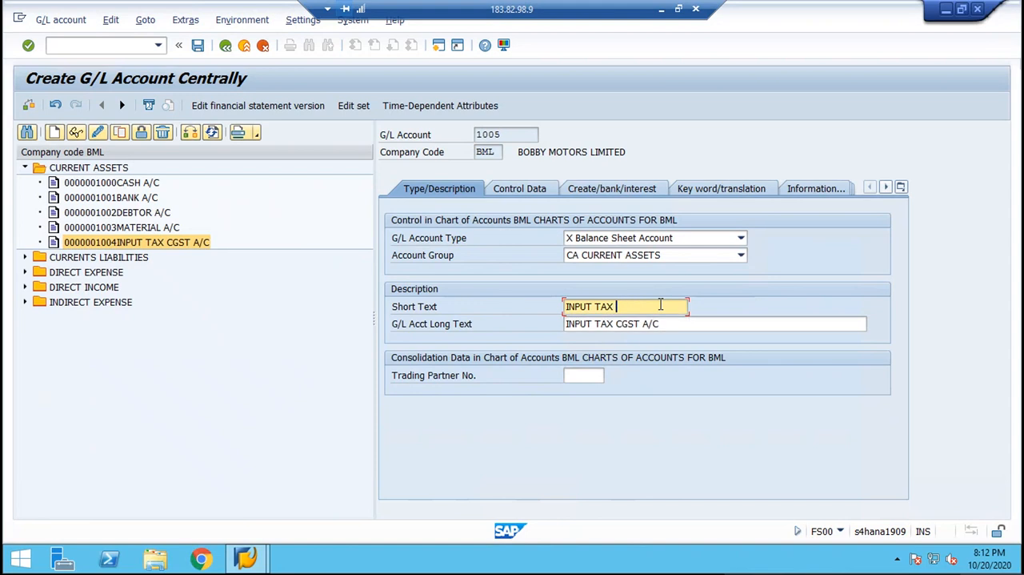
{"action": "type", "text": "SGST A/C"}
{"action": "key", "text": "Tab"}
{"action": "type", "text": "INPUT TAX SGST A/C"}
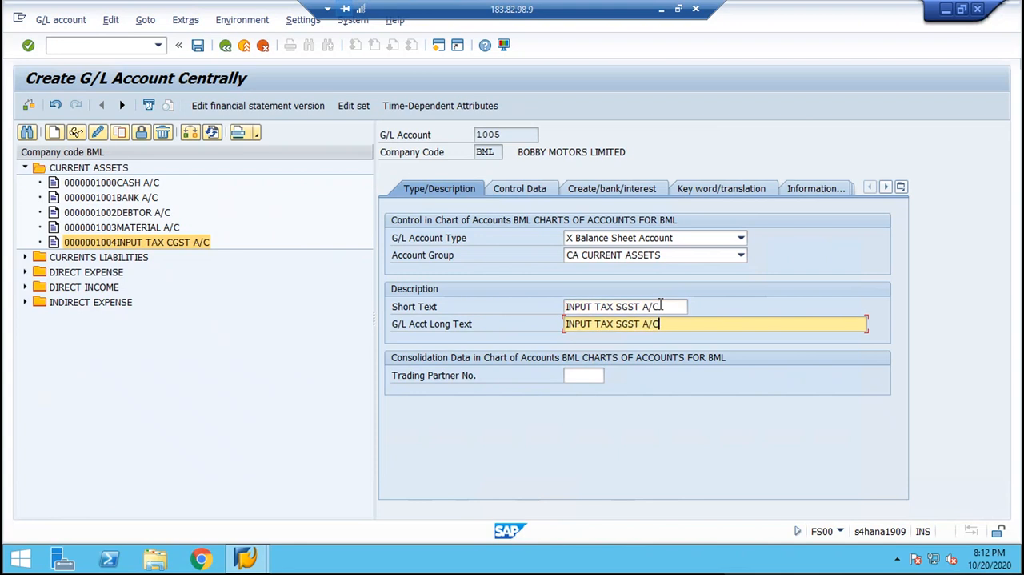
{"action": "key", "text": "Return"}
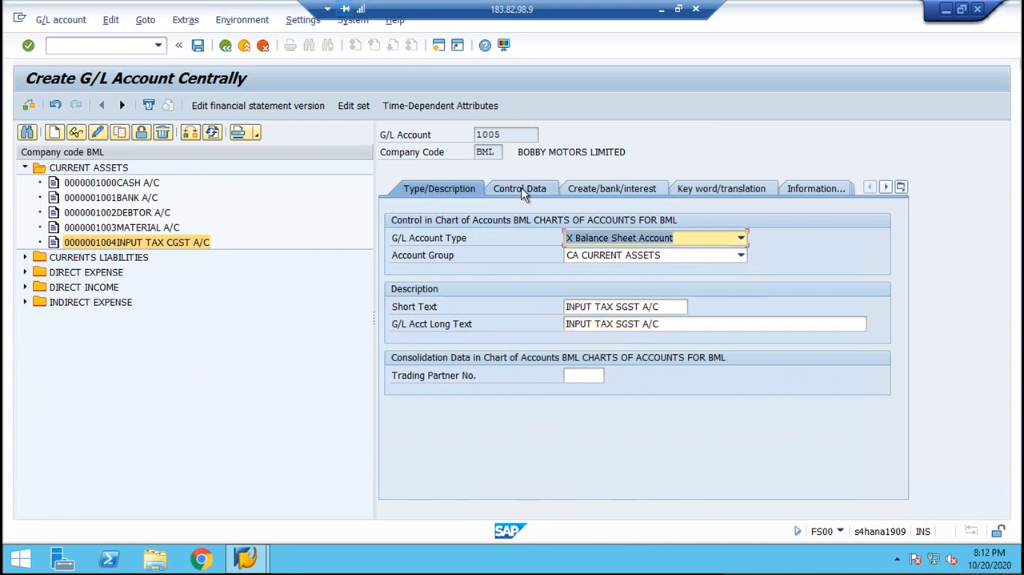
Review the copied control data and field status settings of account 1005, and save the account.
{"action": "left_click", "coordinate": [522, 190]}
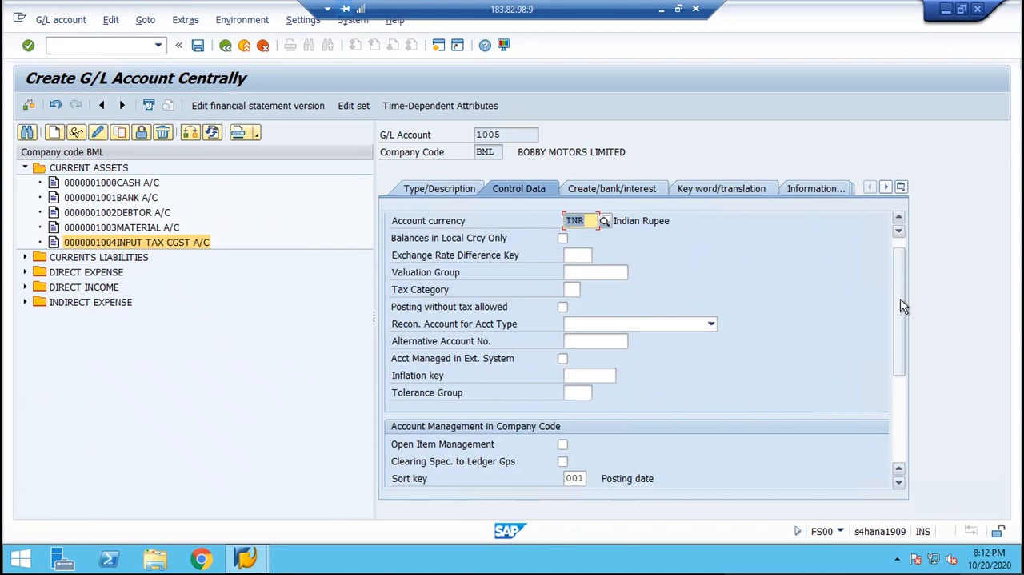
{"action": "mouse_move", "coordinate": [900, 304]}
{"action": "left_mouse_down"}
{"action": "mouse_move", "coordinate": [898, 363]}
{"action": "mouse_move", "coordinate": [895, 291]}
{"action": "left_mouse_up"}
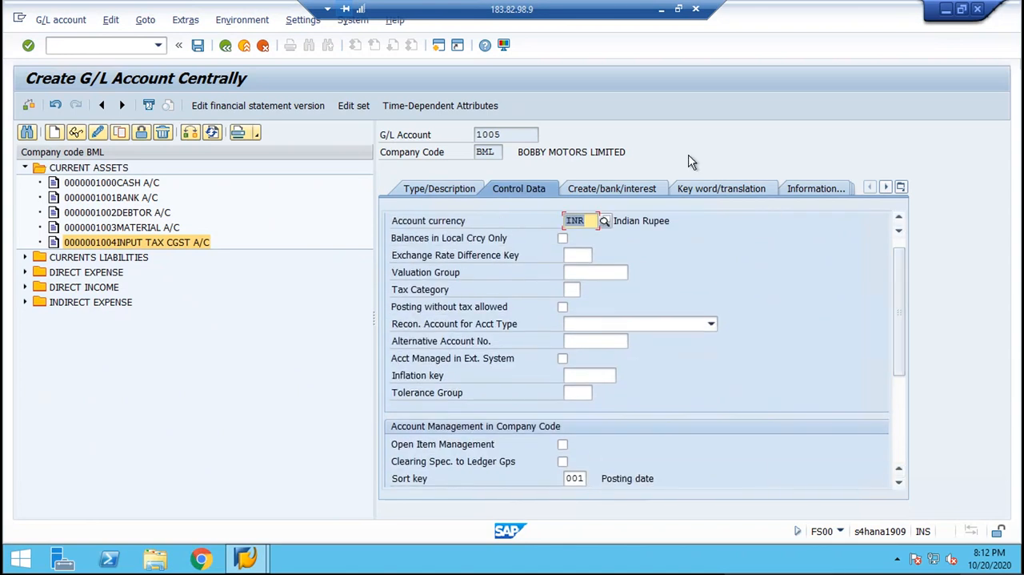
{"action": "left_click", "coordinate": [624, 188]}
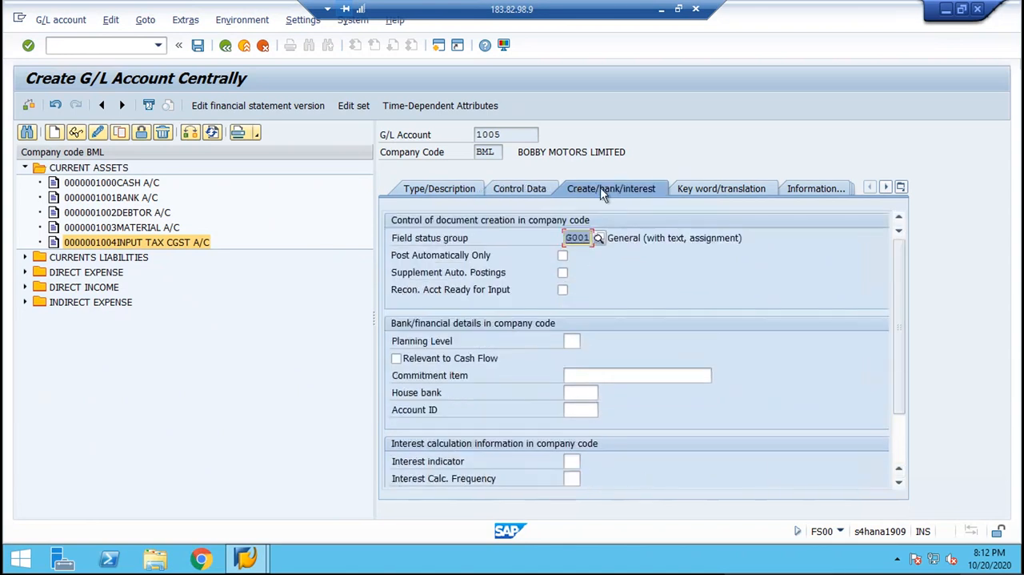
{"action": "left_click", "coordinate": [452, 189]}
{"action": "key", "text": "ctrl+s"}
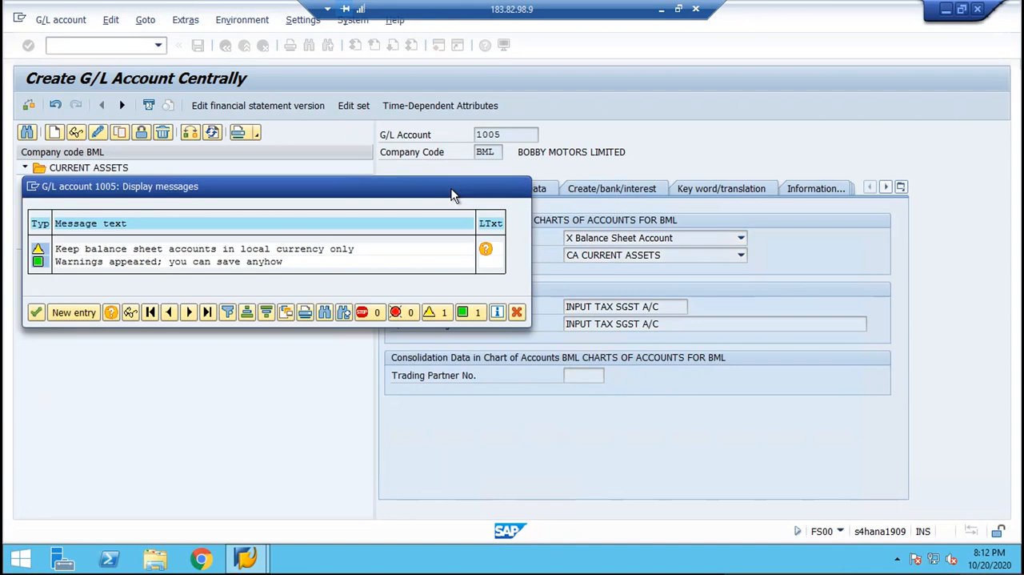
{"action": "key", "text": "Return"}
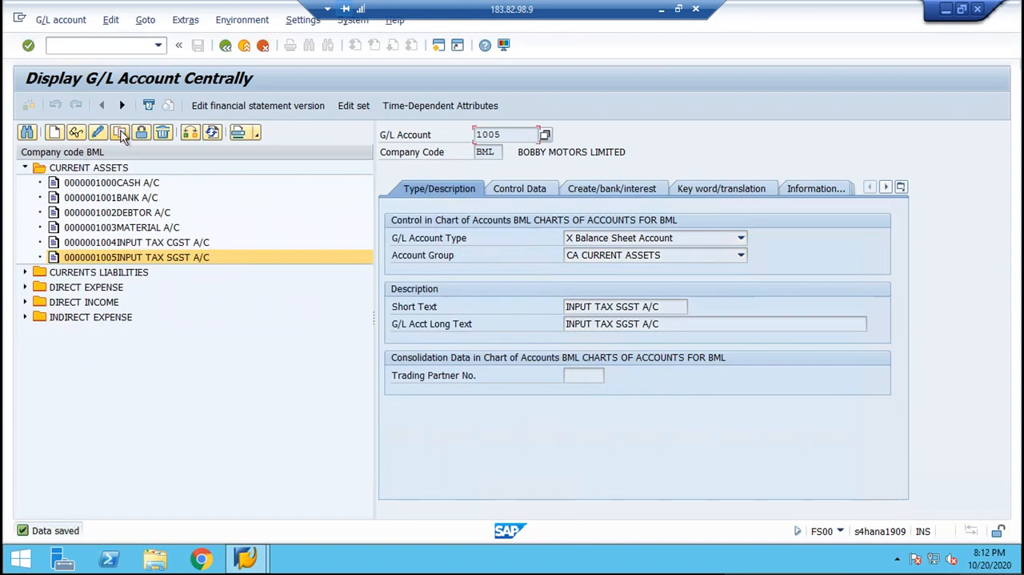
Copy the INPUT TAX SGST A/C account as a template for new G/L account 1006 in company code BML.
{"action": "left_click", "coordinate": [120, 133]}
{"action": "left_click_drag", "start_coordinate": [216, 215], "coordinate": [253, 371]}
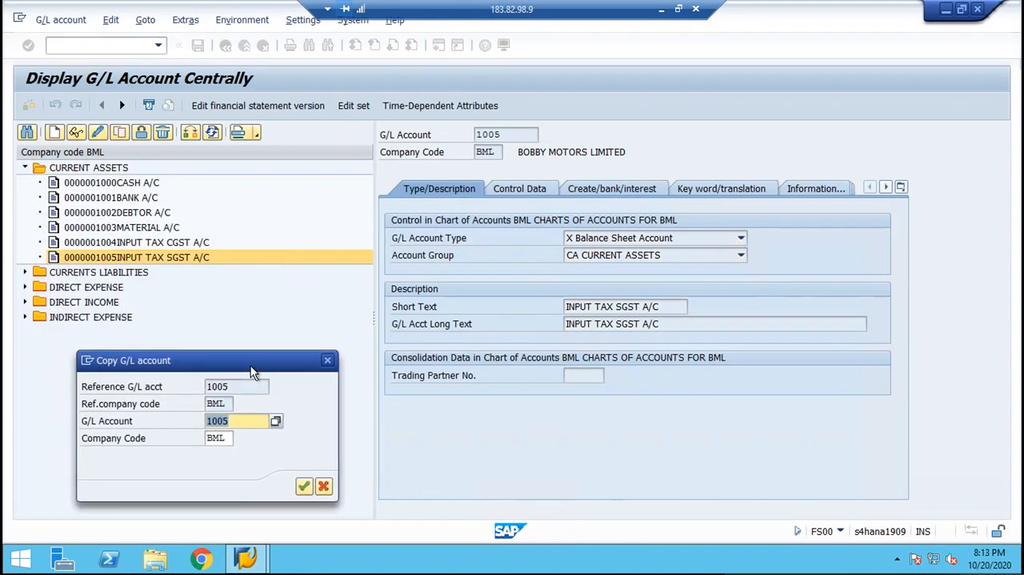
{"action": "left_click", "coordinate": [261, 421]}
{"action": "key", "text": "BackSpace"}
{"action": "type", "text": "6"}
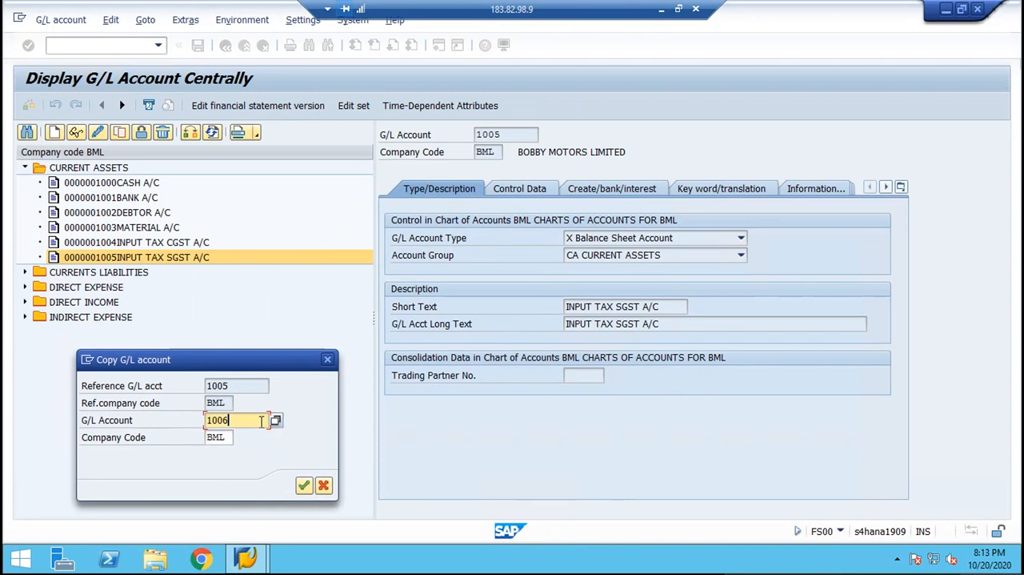
{"action": "key", "text": "Return"}
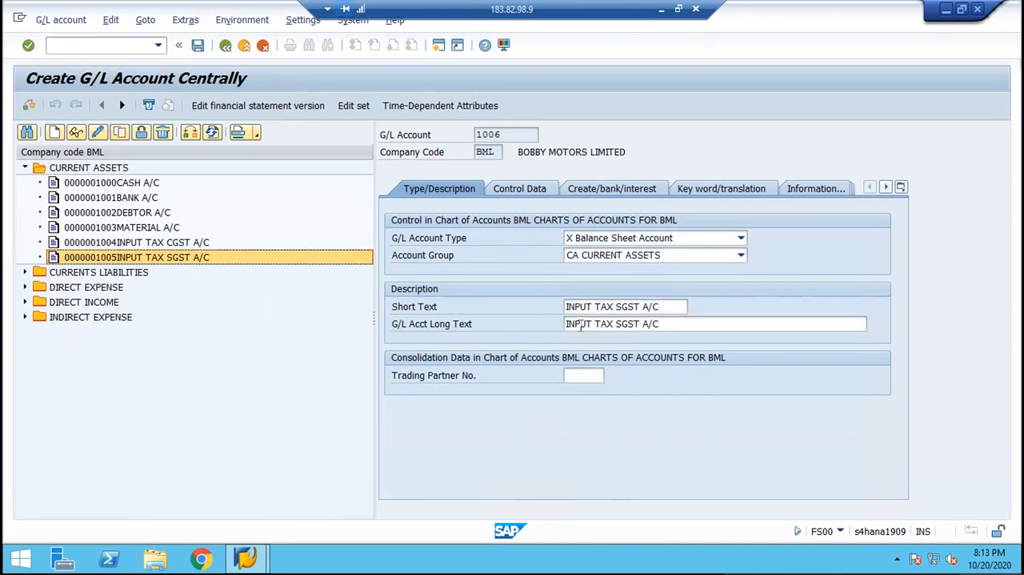
Change the short and long texts of account 1006 to "INPUT TAX IGST A/C" and save the account.
{"action": "left_click", "coordinate": [666, 306]}
{"action": "key", "text": "BackSpace"}
{"action": "key", "text": "BackSpace"}
{"action": "key", "text": "BackSpace"}
{"action": "key", "text": "BackSpace"}
{"action": "key", "text": "BackSpace"}
{"action": "key", "text": "BackSpace"}
{"action": "key", "text": "BackSpace"}
{"action": "key", "text": "BackSpace"}
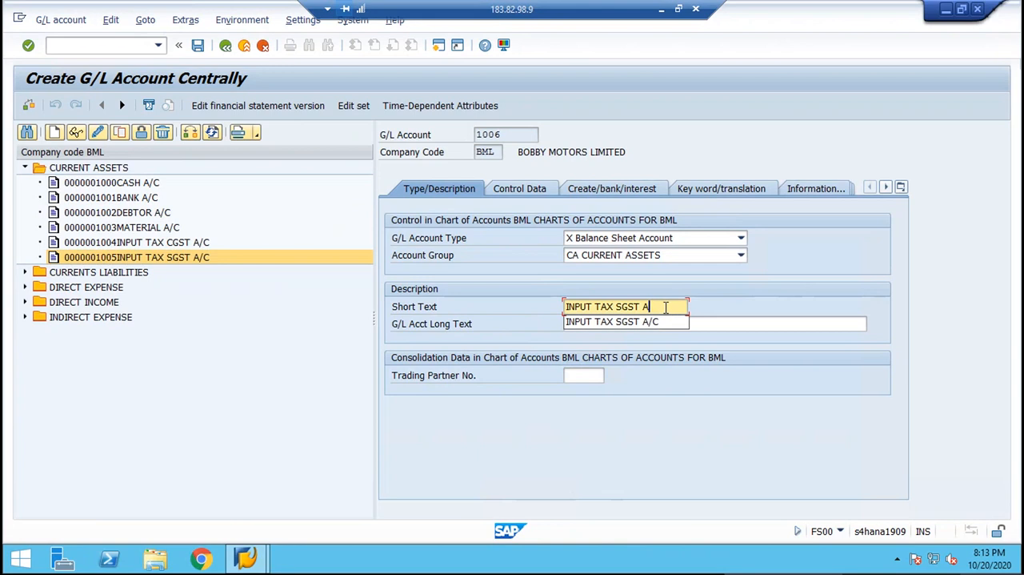
{"action": "type", "text": "IG"}
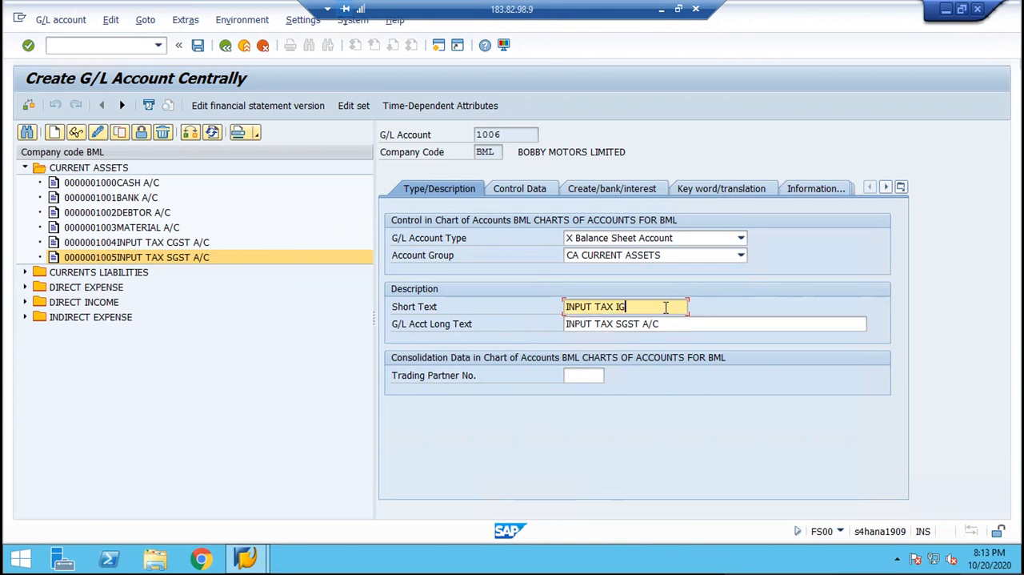
{"action": "type", "text": "ST A/C"}
{"action": "key", "text": "ctrl+a"}
{"action": "key", "text": "ctrl+c"}
{"action": "key", "text": "Tab"}
{"action": "key", "text": "ctrl+v"}
{"action": "key", "text": "Return"}
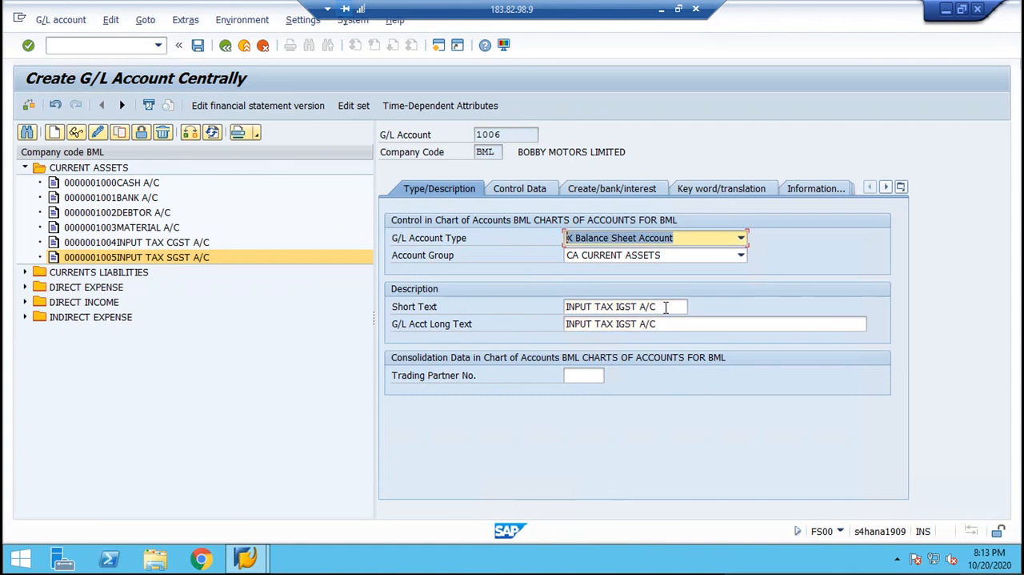
{"action": "key", "text": "ctrl+s"}
{"action": "key", "text": "Return"}
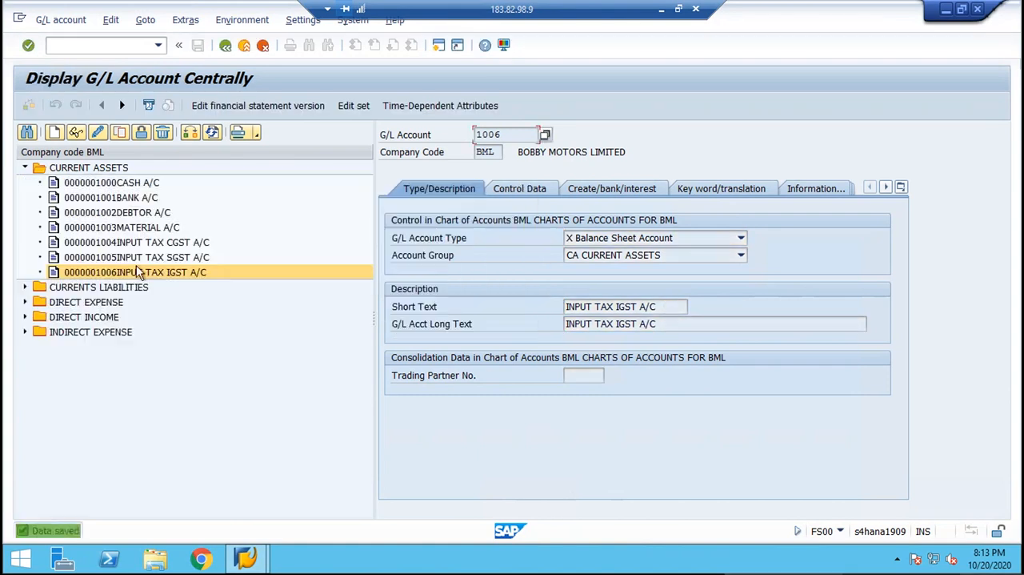
Expand the CURRENTS LIABILITIES accounts and start a new G/L account 2005 in company code BML.
{"action": "left_click", "coordinate": [25, 287]}
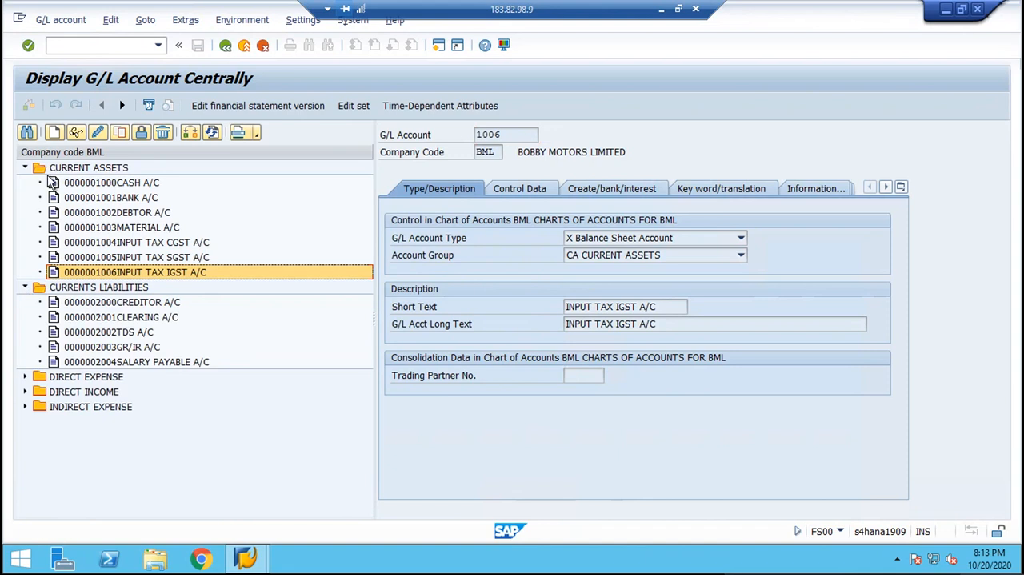
{"action": "left_click", "coordinate": [54, 133]}
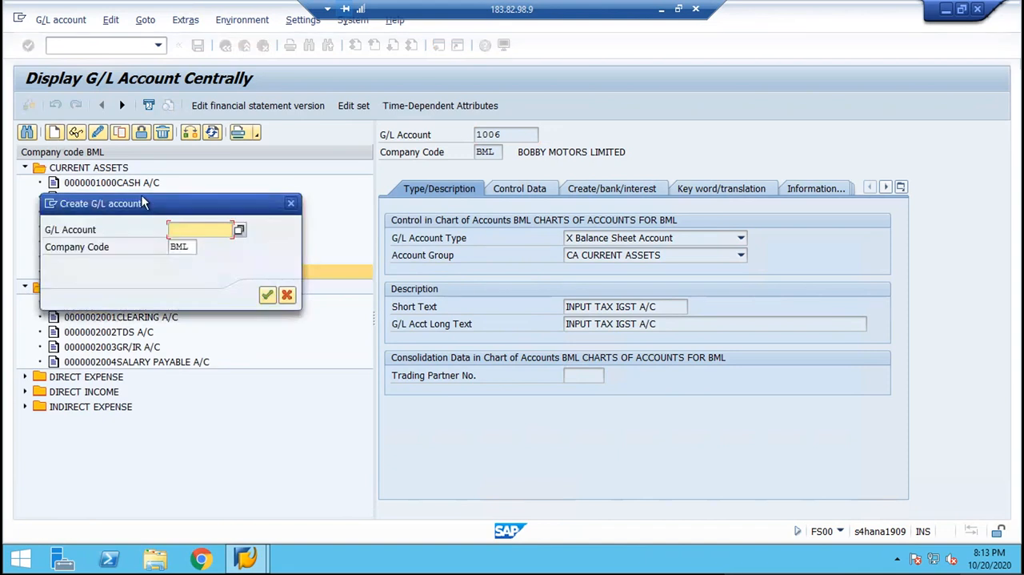
{"action": "type", "text": "2005"}
{"action": "key", "text": "Return"}
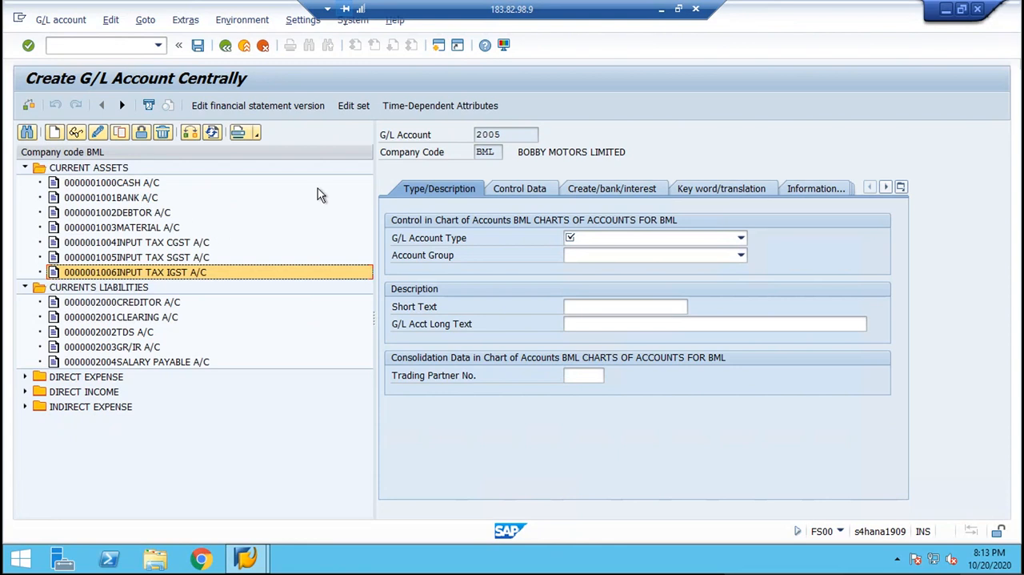
Classify account 2005 as a Balance Sheet Account in account group CL CURRENTS LIABILITIES.
{"action": "left_click", "coordinate": [579, 239]}
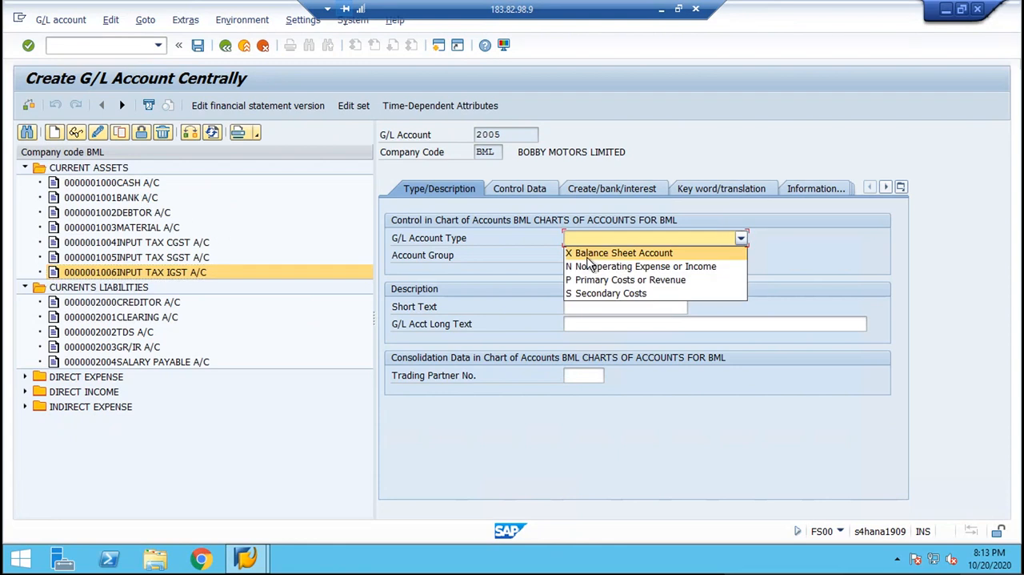
{"action": "left_click", "coordinate": [586, 253]}
{"action": "left_click", "coordinate": [588, 256]}
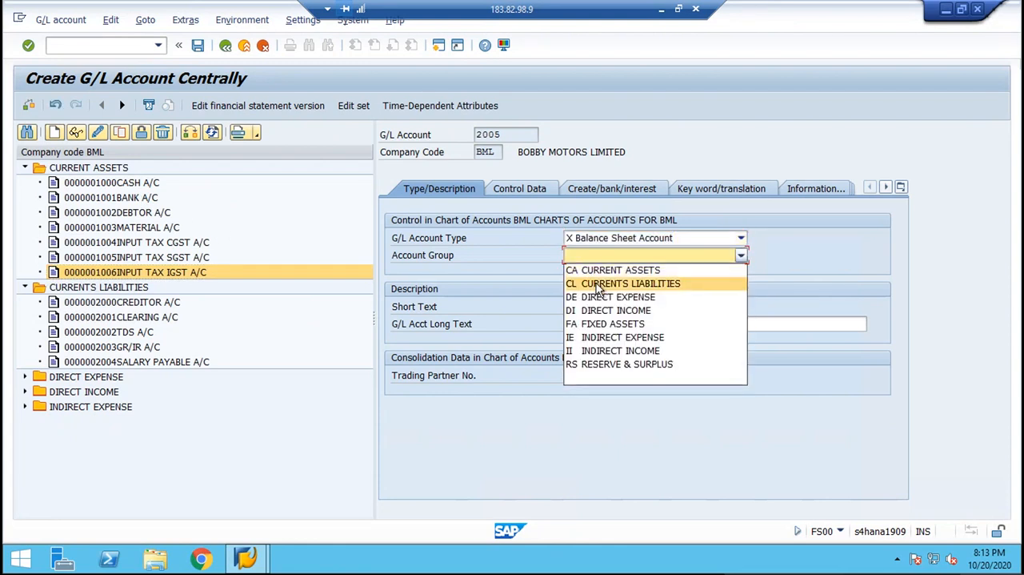
{"action": "left_click", "coordinate": [600, 281]}
Enter "OUTPUT TAX CGST A/C" as the short text and long text of account 2005.
{"action": "left_click", "coordinate": [600, 306]}
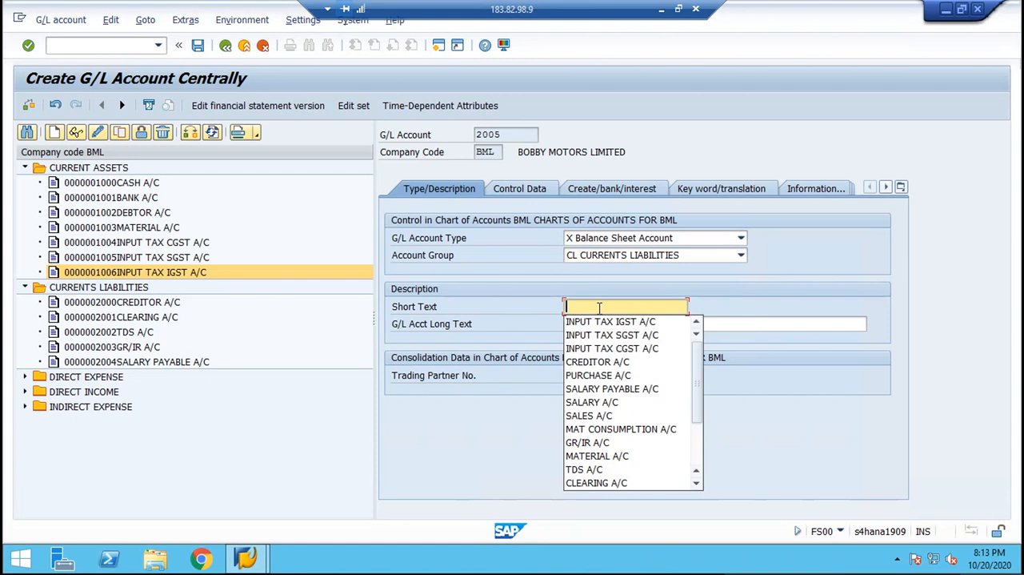
{"action": "type", "text": "OUTPUT TAX"}
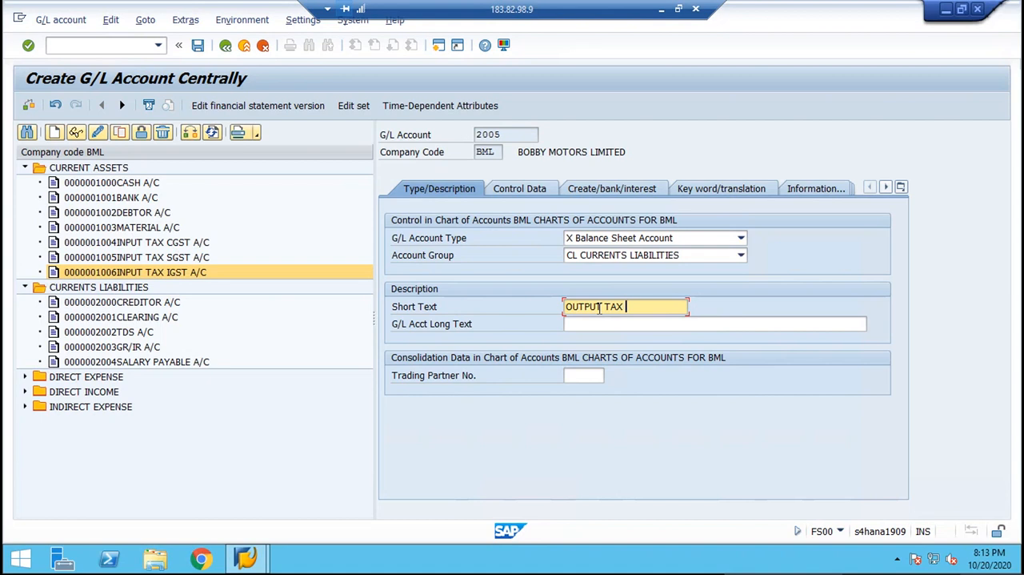
{"action": "type", "text": "CGST A/C"}
{"action": "key", "text": "Tab"}
{"action": "key", "text": "Return"}
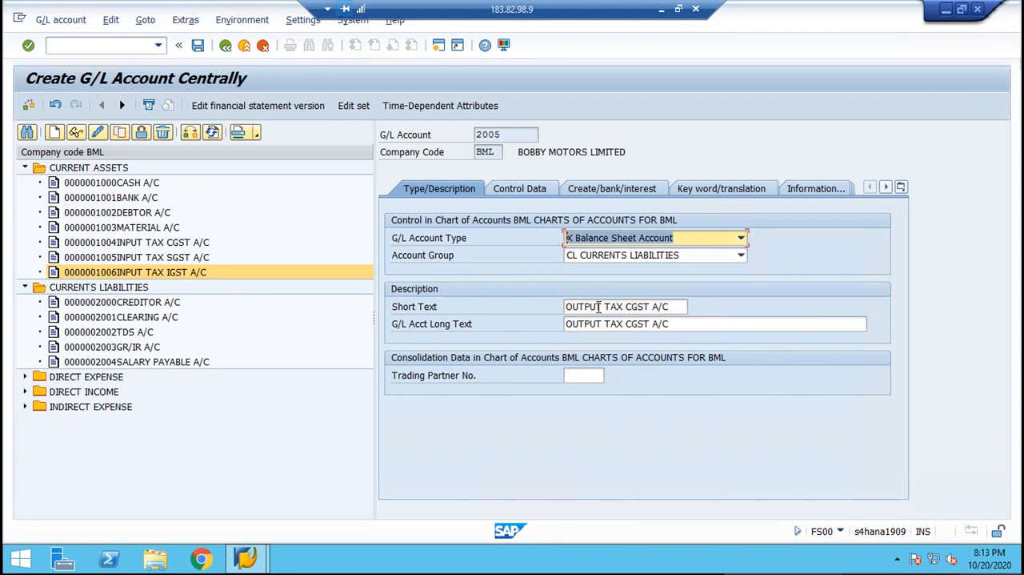
Set the sort key to 001 in the control data of account 2005.
{"action": "left_click", "coordinate": [535, 189]}
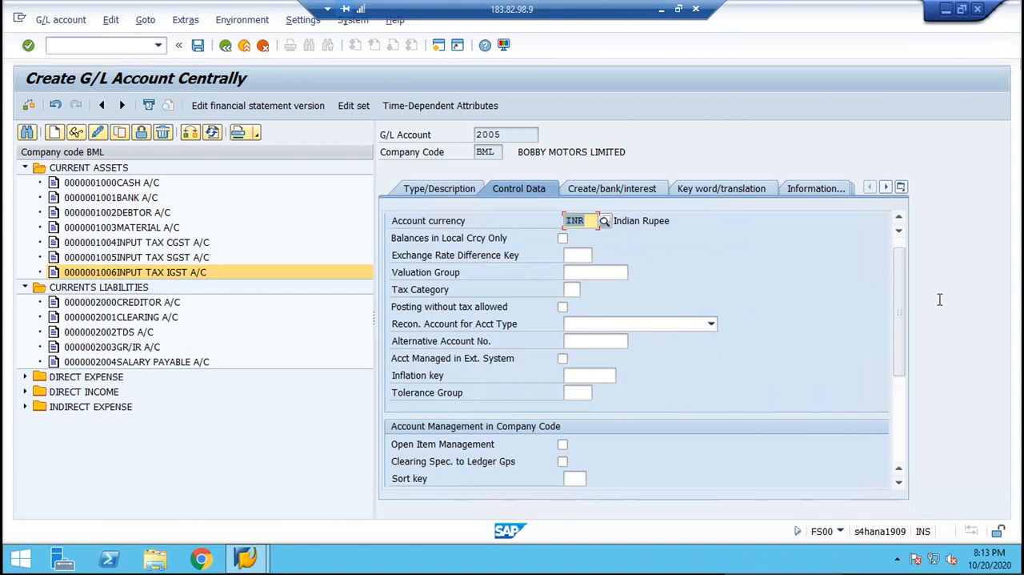
{"action": "left_click", "coordinate": [903, 394]}
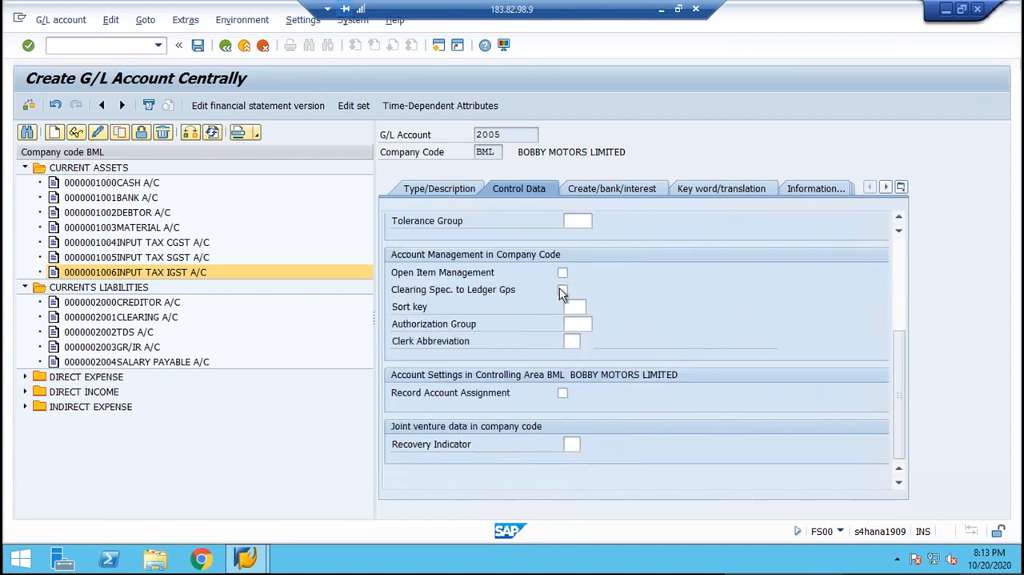
{"action": "left_click", "coordinate": [576, 306]}
{"action": "type", "text": "001"}
{"action": "key", "text": "Return"}
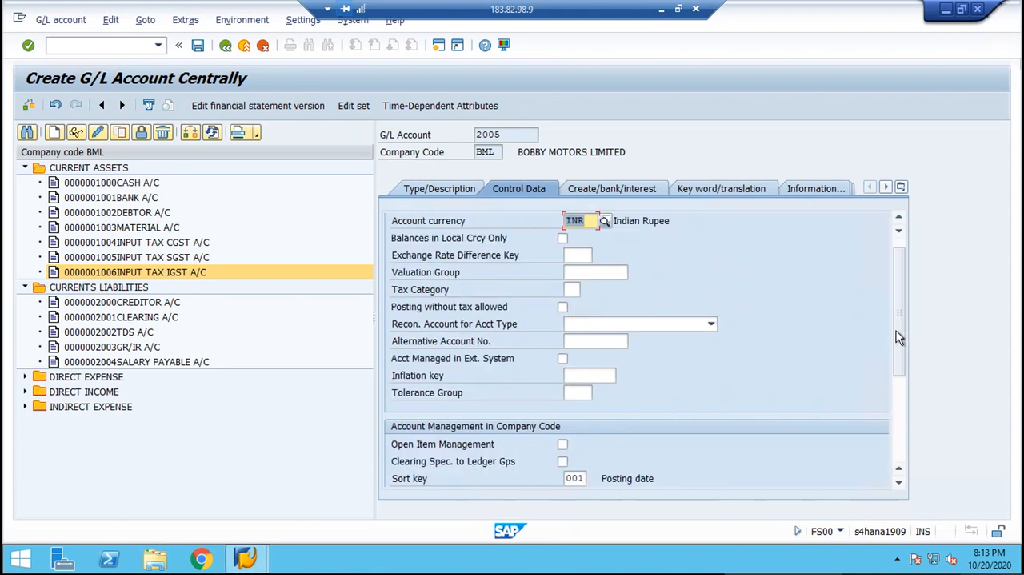
{"action": "left_click_drag", "start_coordinate": [904, 330], "coordinate": [904, 286]}
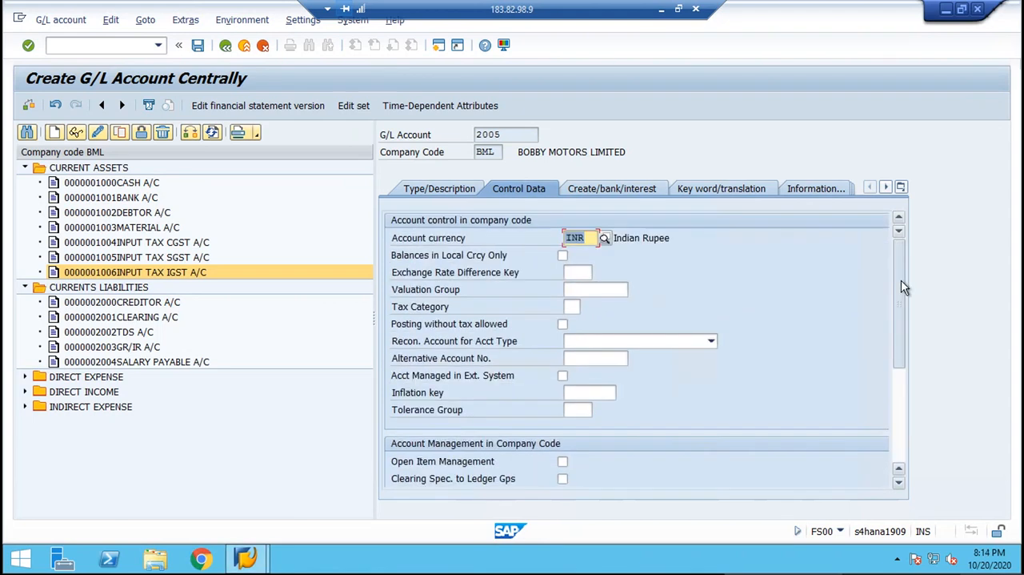
Assign field status group G001 to account 2005 and save the account.
{"action": "left_click", "coordinate": [633, 188]}
{"action": "type", "text": "G001"}
{"action": "key", "text": "Return"}
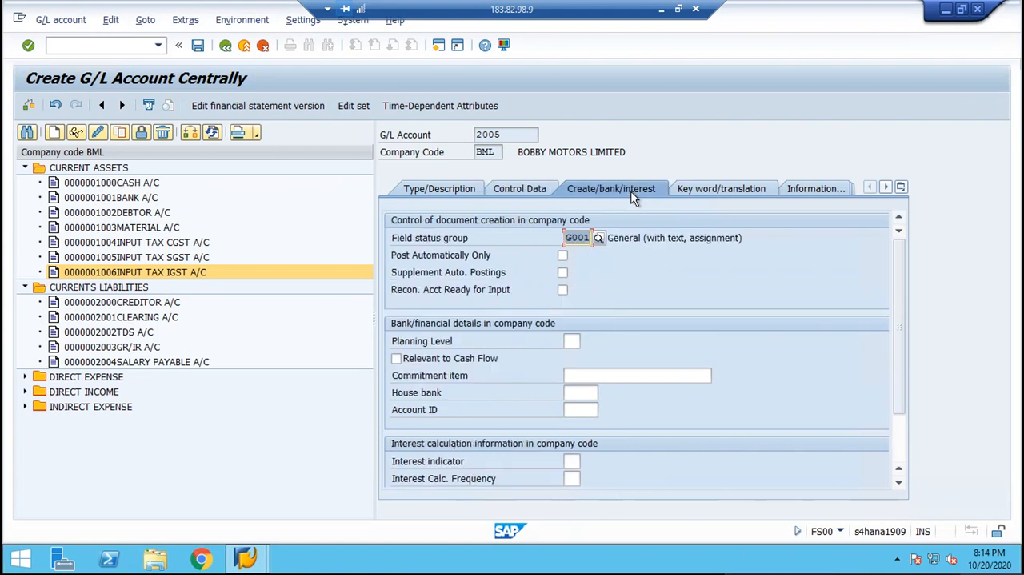
{"action": "key", "text": "ctrl+s"}
{"action": "key", "text": "Return"}
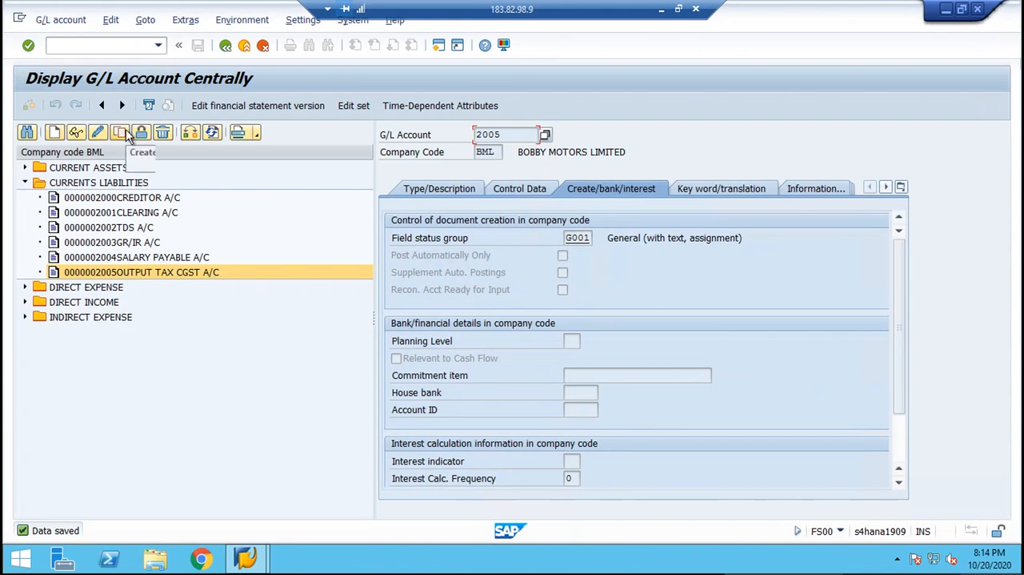
Copy the OUTPUT TAX CGST A/C account as a template for new G/L account 2006 in company code BML.
{"action": "left_click", "coordinate": [127, 134]}
{"action": "left_click_drag", "start_coordinate": [250, 211], "coordinate": [286, 355]}
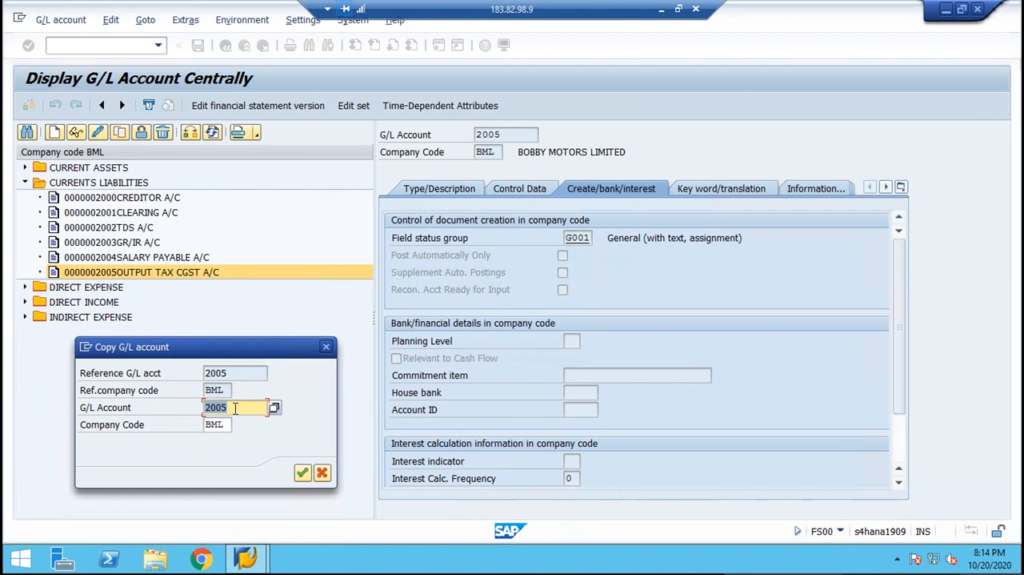
{"action": "left_click", "coordinate": [234, 407]}
{"action": "key", "text": "BackSpace"}
{"action": "type", "text": "6"}
{"action": "key", "text": "Return"}
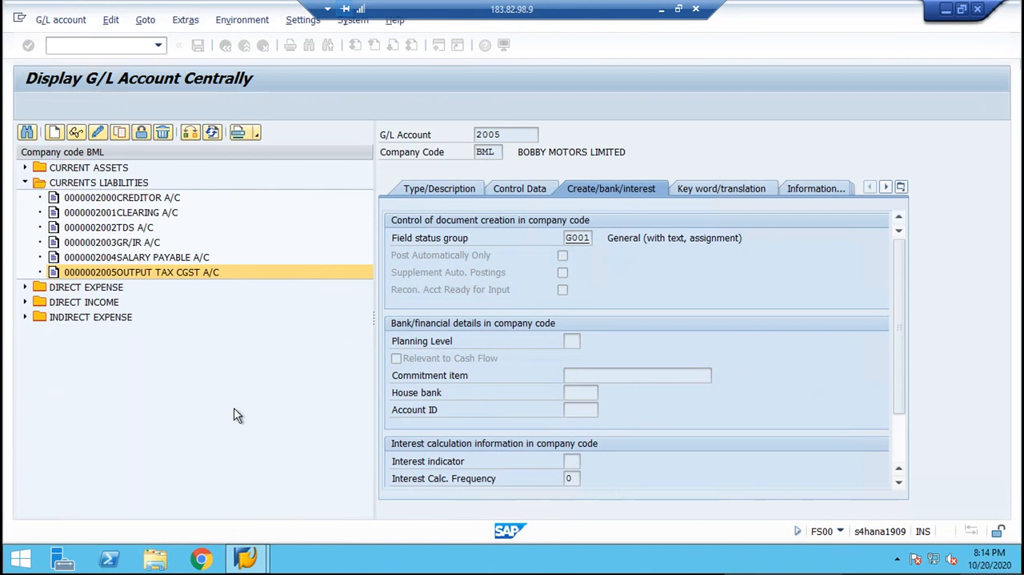
Change the short text and long text of G/L account 2006 to "OUTPUT TAX SGST A/C".
{"action": "left_click", "coordinate": [440, 189]}
{"action": "left_click", "coordinate": [679, 307]}
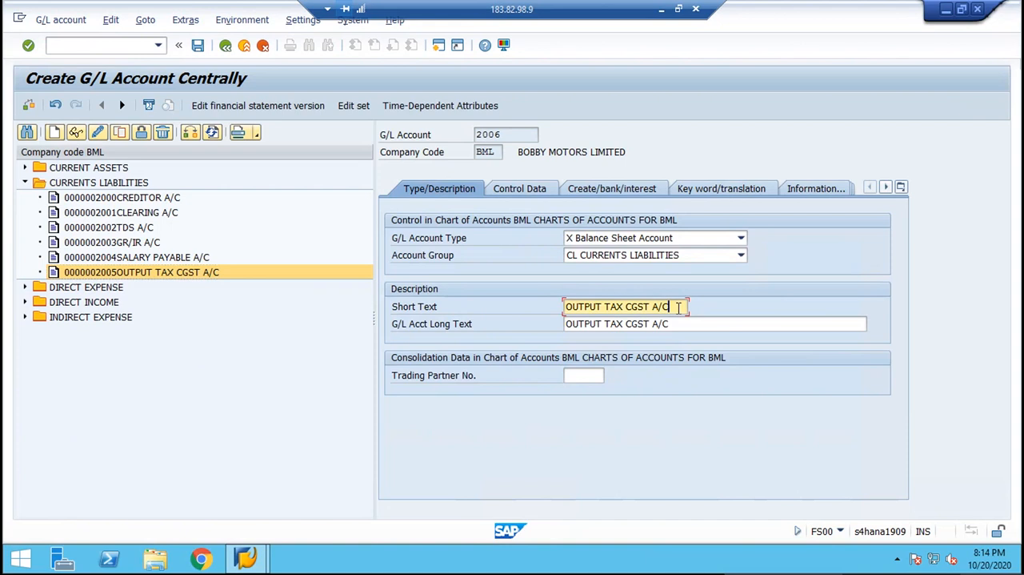
{"action": "key", "text": "BackSpace"}
{"action": "key", "text": "BackSpace"}
{"action": "key", "text": "BackSpace"}
{"action": "key", "text": "BackSpace"}
{"action": "key", "text": "BackSpace"}
{"action": "key", "text": "BackSpace"}
{"action": "key", "text": "BackSpace"}
{"action": "key", "text": "BackSpace"}
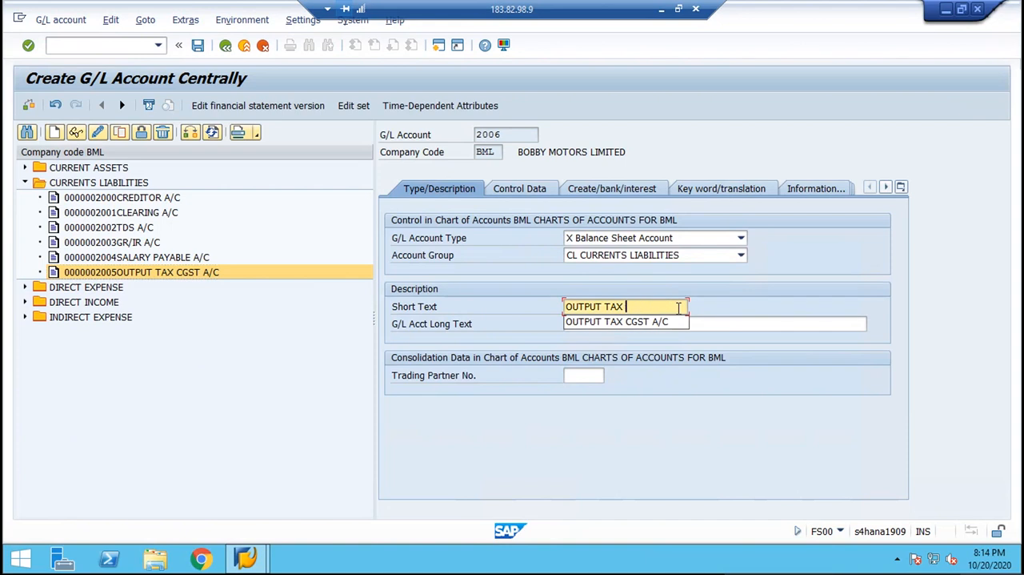
{"action": "type", "text": "SGST "}
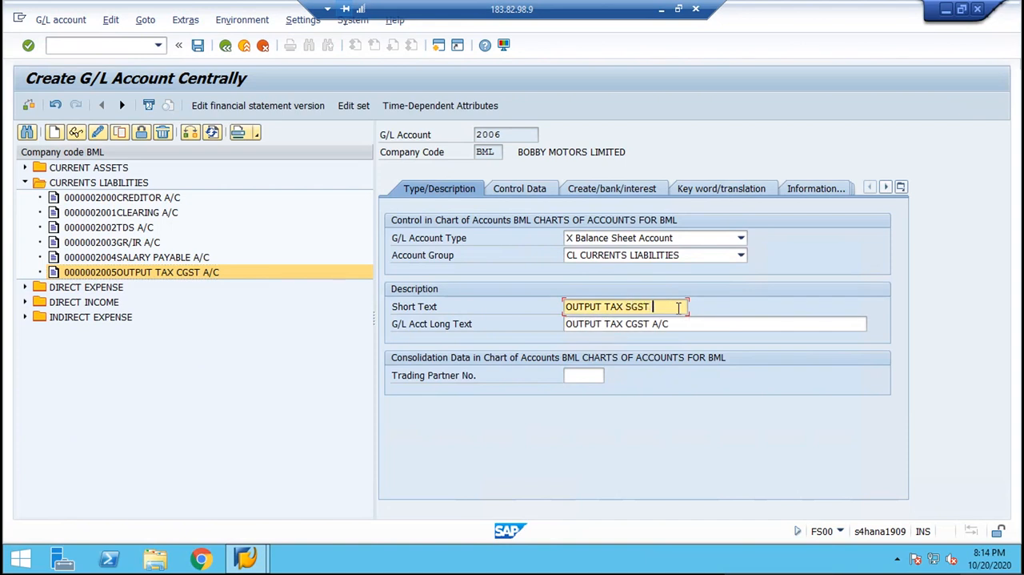
{"action": "type", "text": "A/C"}
{"action": "key", "text": "Tab"}
{"action": "key", "text": "ctrl+v"}
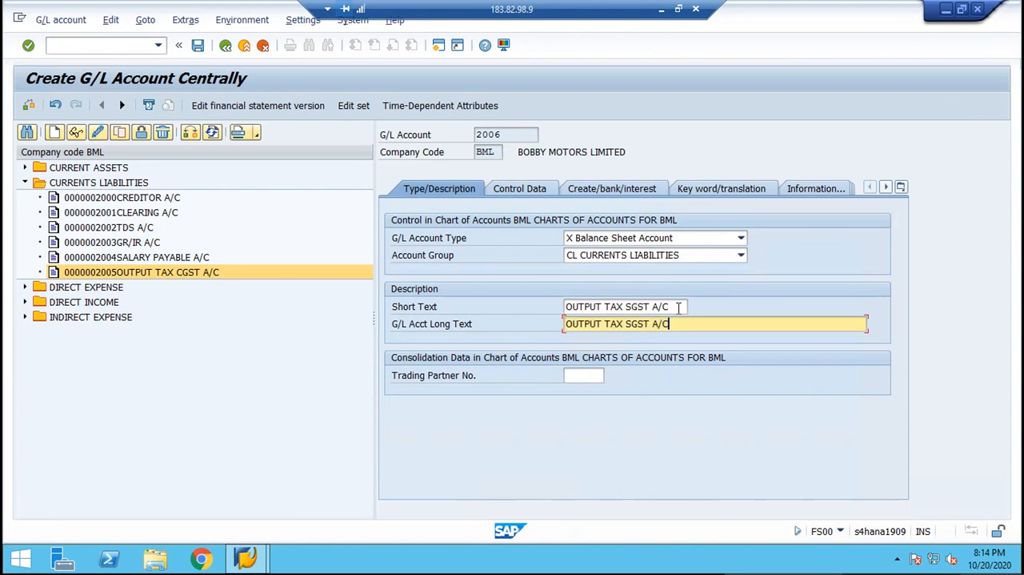
Save G/L account 2006 and copy it as the template for new G/L account 2007.
{"action": "key", "text": "Return"}
{"action": "key", "text": "ctrl+s"}
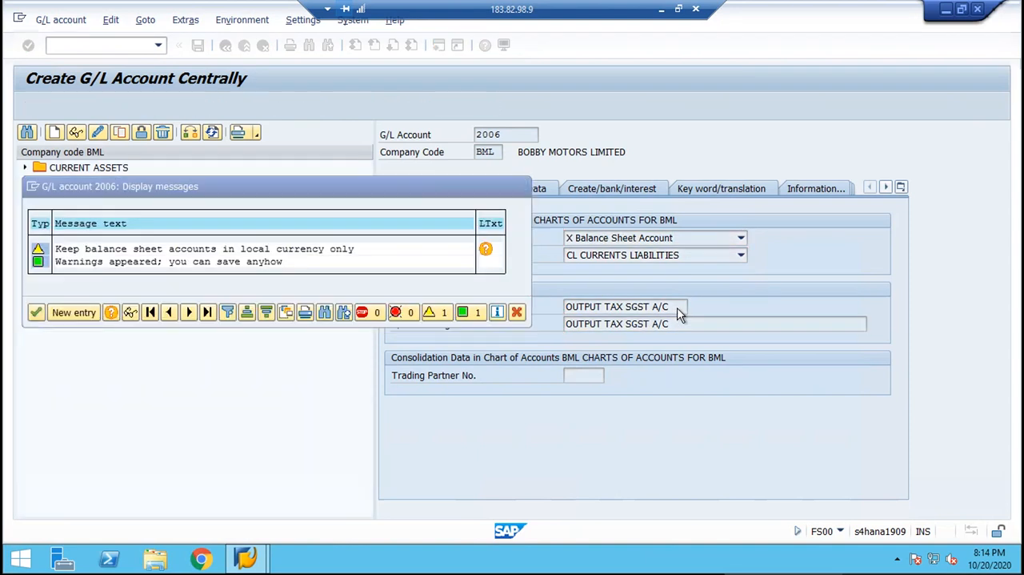
{"action": "key", "text": "Return"}
{"action": "left_click", "coordinate": [118, 132]}
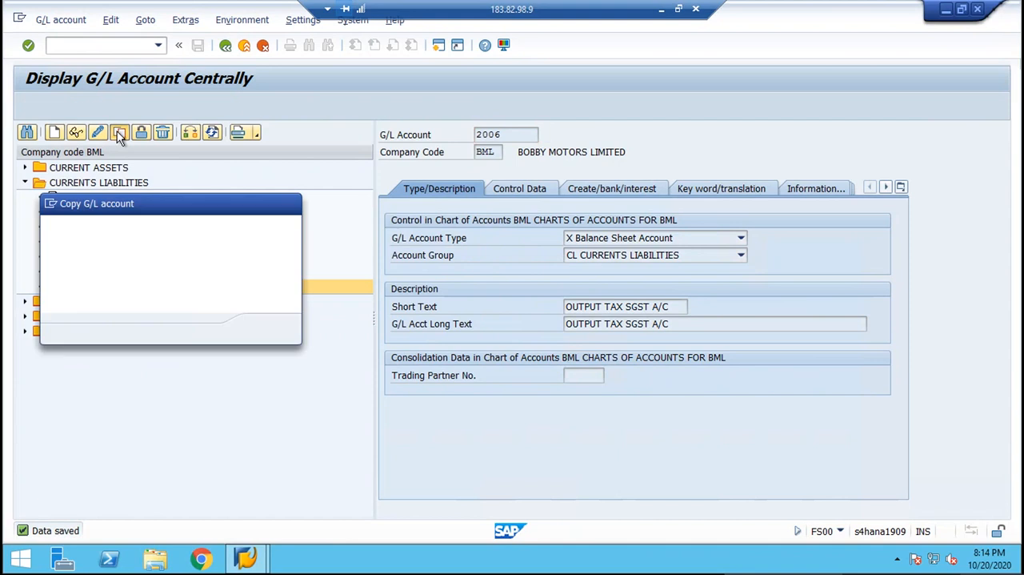
{"action": "type", "text": "2007"}
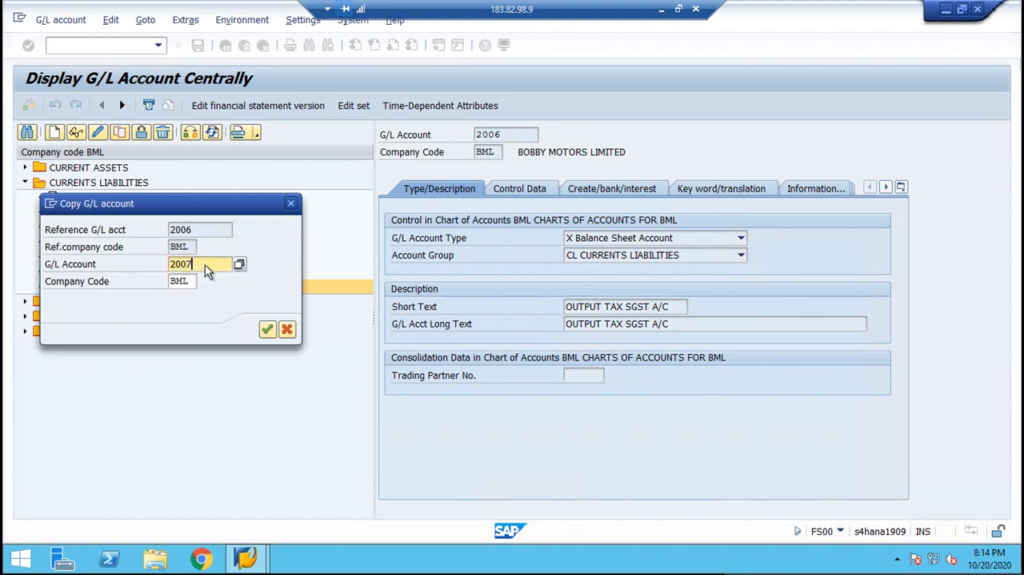
{"action": "key", "text": "Return"}
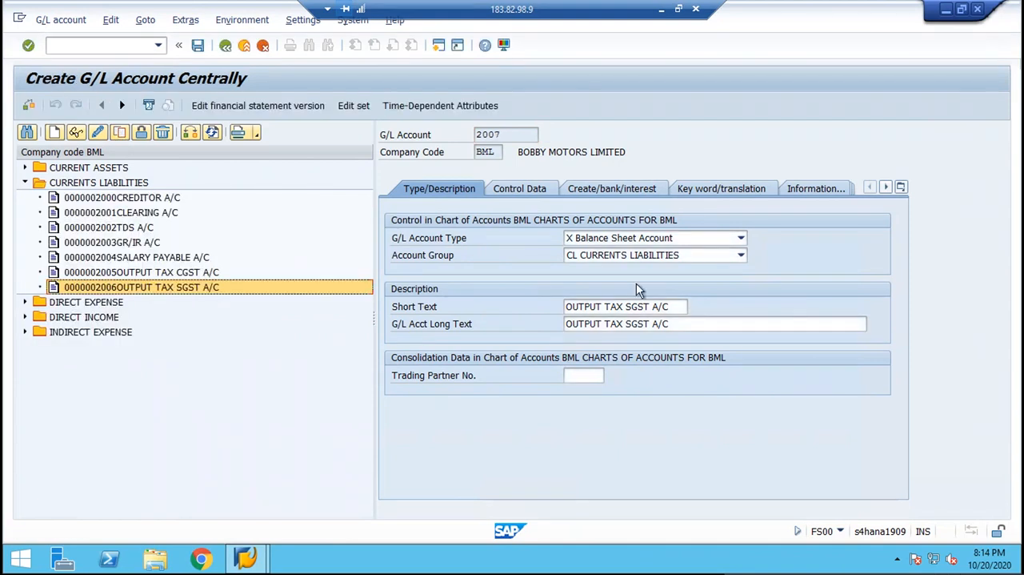
Change the short text and long text of G/L account 2007 to "OUTPUT TAX IGST A/C" and save the account.
{"action": "left_click", "coordinate": [676, 306]}
{"action": "key", "text": "BackSpace"}
{"action": "key", "text": "BackSpace"}
{"action": "key", "text": "BackSpace"}
{"action": "key", "text": "BackSpace"}
{"action": "key", "text": "BackSpace"}
{"action": "key", "text": "BackSpace"}
{"action": "key", "text": "BackSpace"}
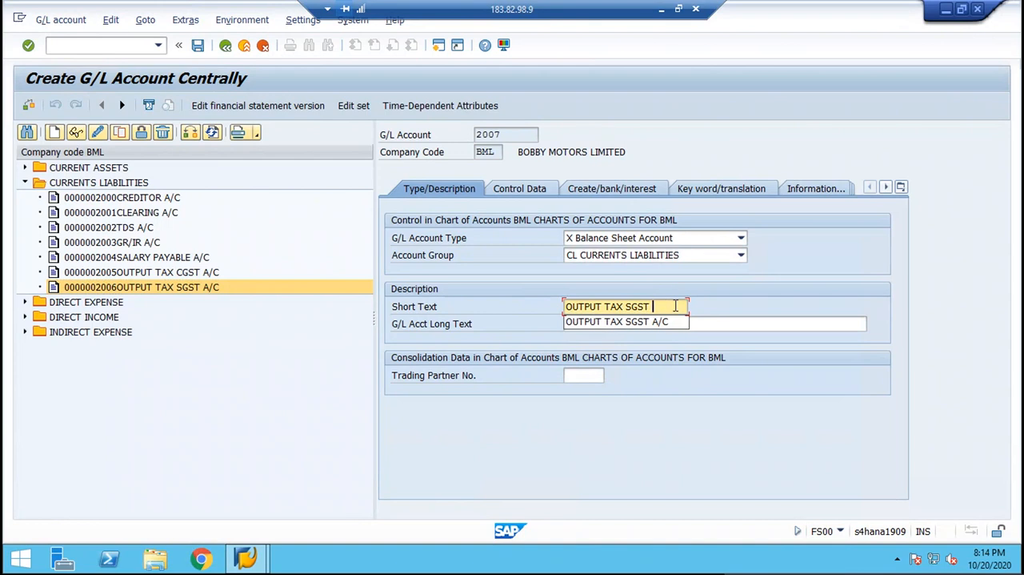
{"action": "key", "text": "BackSpace"}
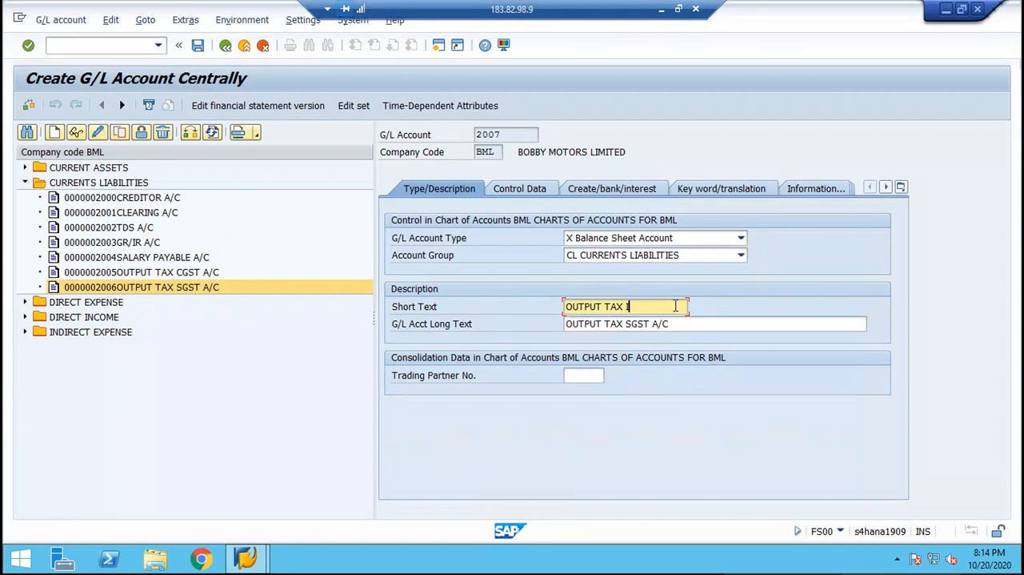
{"action": "type", "text": "IGST A/C"}
{"action": "key", "text": "Tab"}
{"action": "key", "text": "ctrl+a"}
{"action": "key", "text": "ctrl+v"}
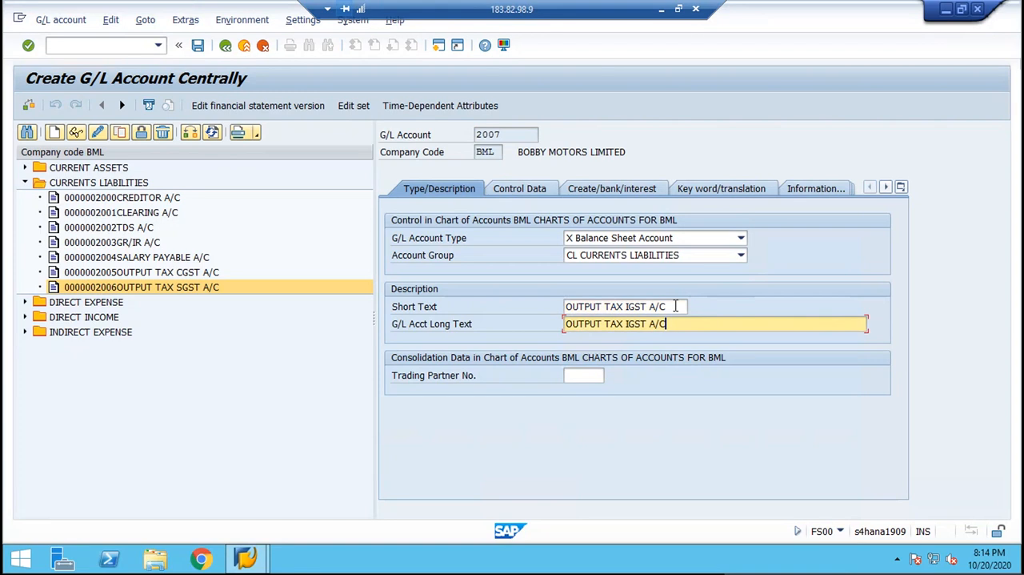
{"action": "key", "text": "Return"}
{"action": "key", "text": "ctrl+s"}
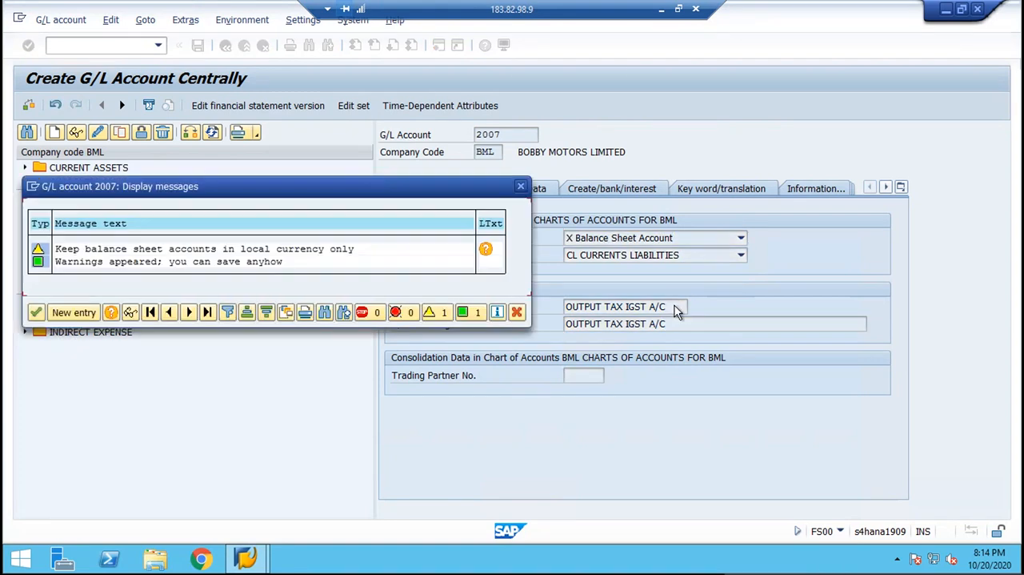
{"action": "key", "text": "Return"}
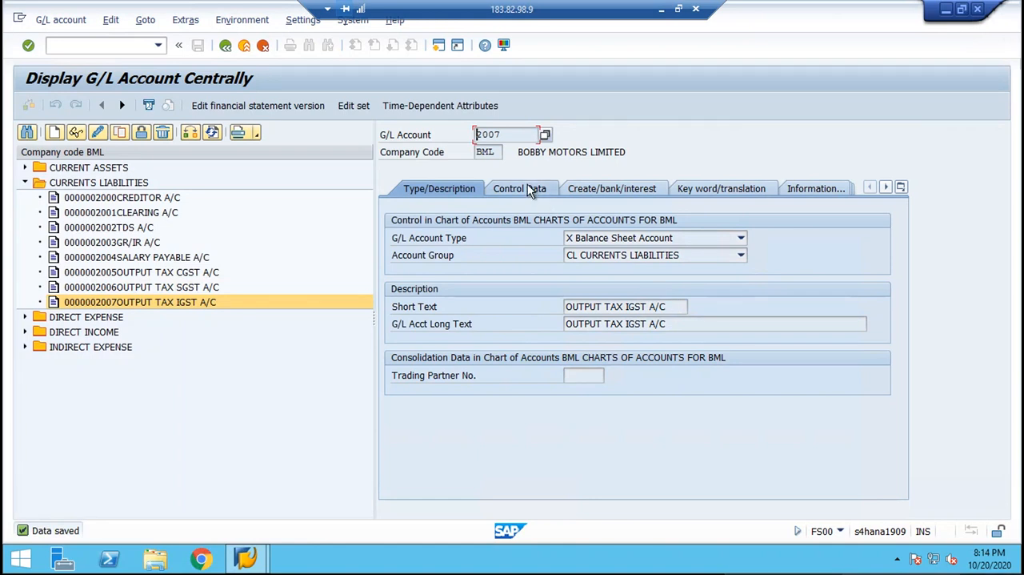
Start transaction SPRO and open the SAP Reference IMG.
{"action": "left_click", "coordinate": [119, 44]}
{"action": "type", "text": "/"}
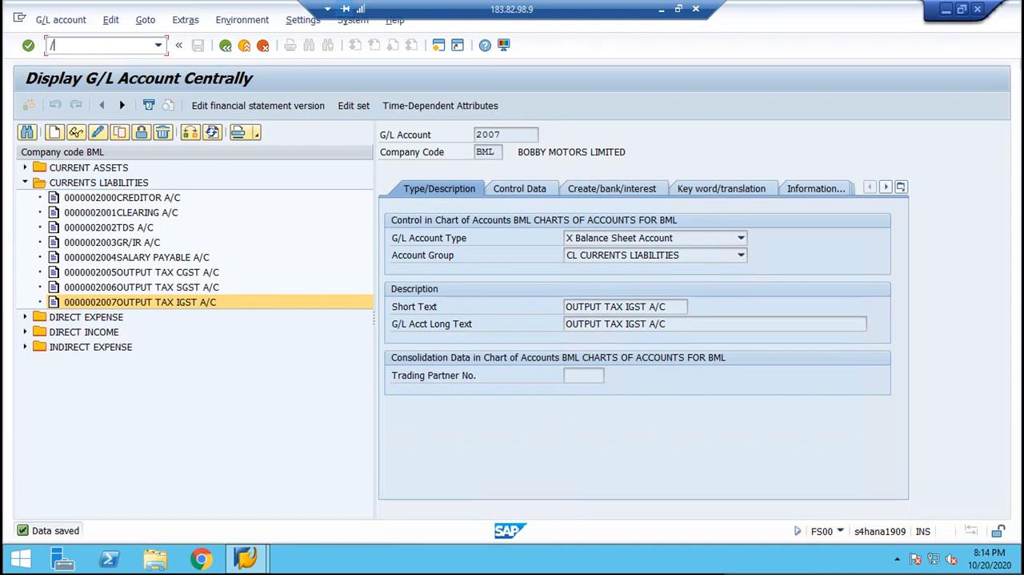
{"action": "type", "text": "NSPR"}
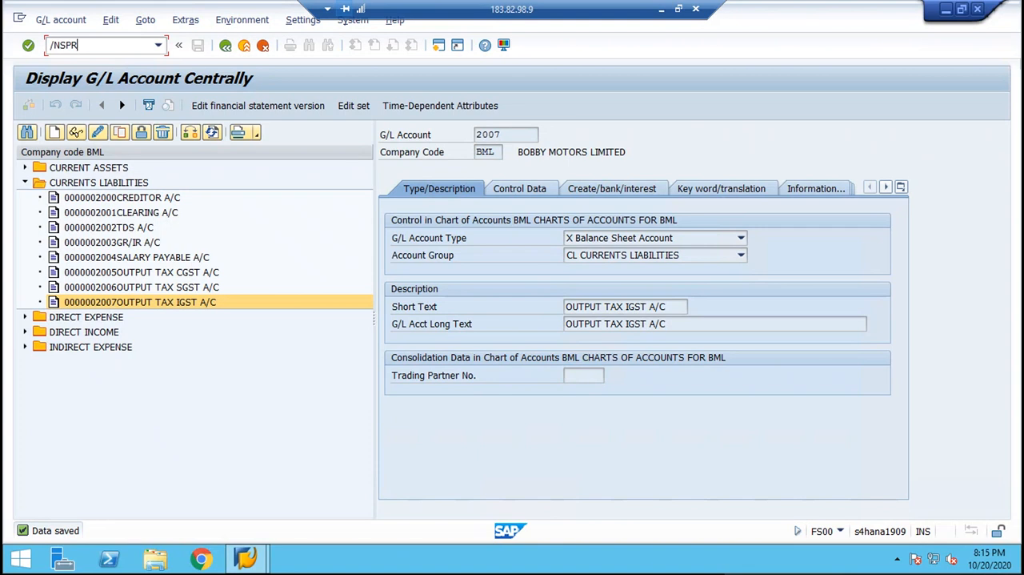
{"action": "type", "text": "O"}
{"action": "key", "text": "Caps_Lock"}
{"action": "key", "text": "Caps_Lock"}
{"action": "key", "text": "Return"}
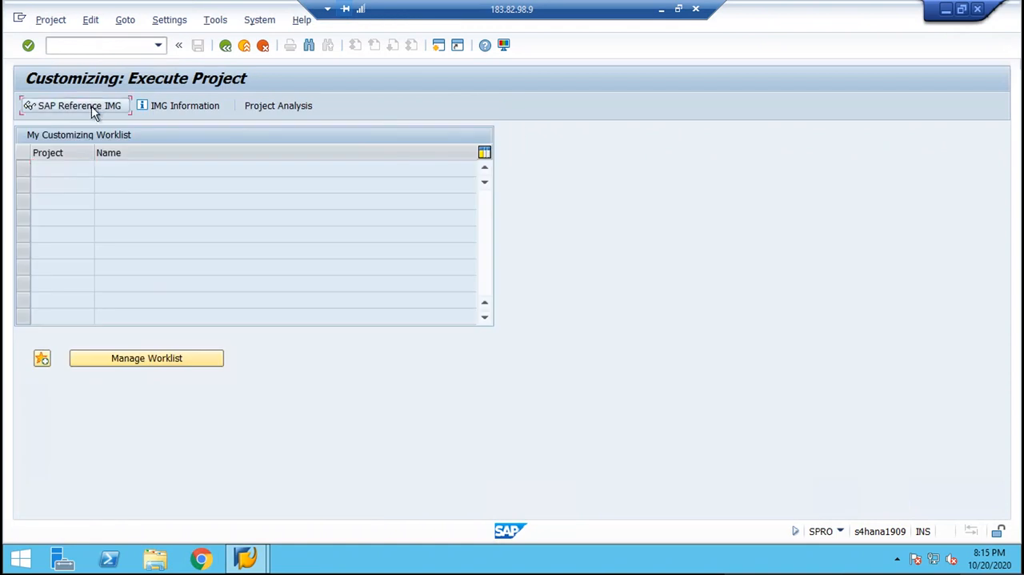
{"action": "left_click", "coordinate": [92, 108]}
Show the display keys of the IMG activities as additional information and widen that column.
{"action": "left_click", "coordinate": [149, 203]}
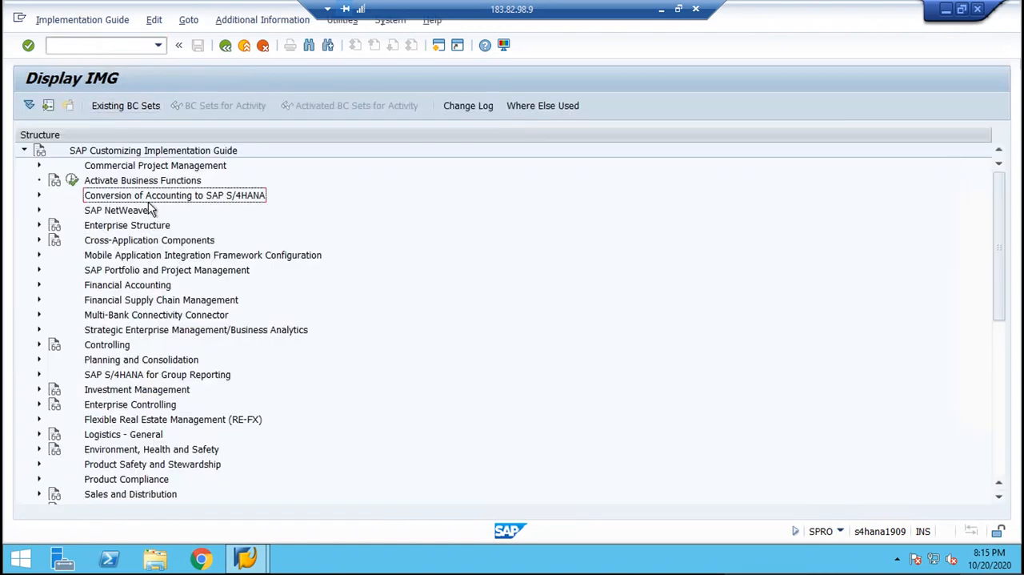
{"action": "key", "text": "alt+a"}
{"action": "key", "text": "Down"}
{"action": "key", "text": "Right"}
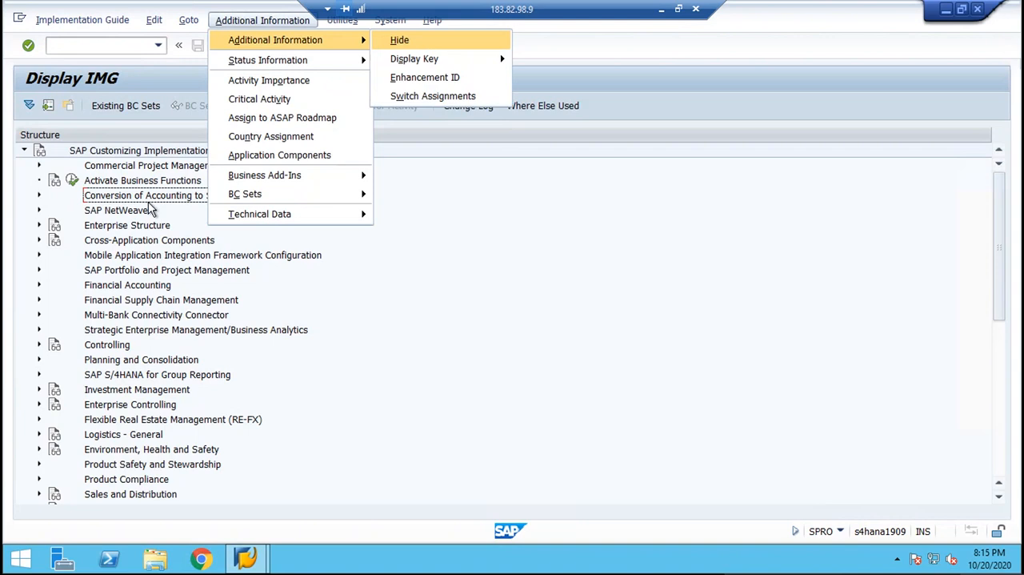
{"action": "key", "text": "Down"}
{"action": "key", "text": "Right"}
{"action": "key", "text": "Down"}
{"action": "key", "text": "Return"}
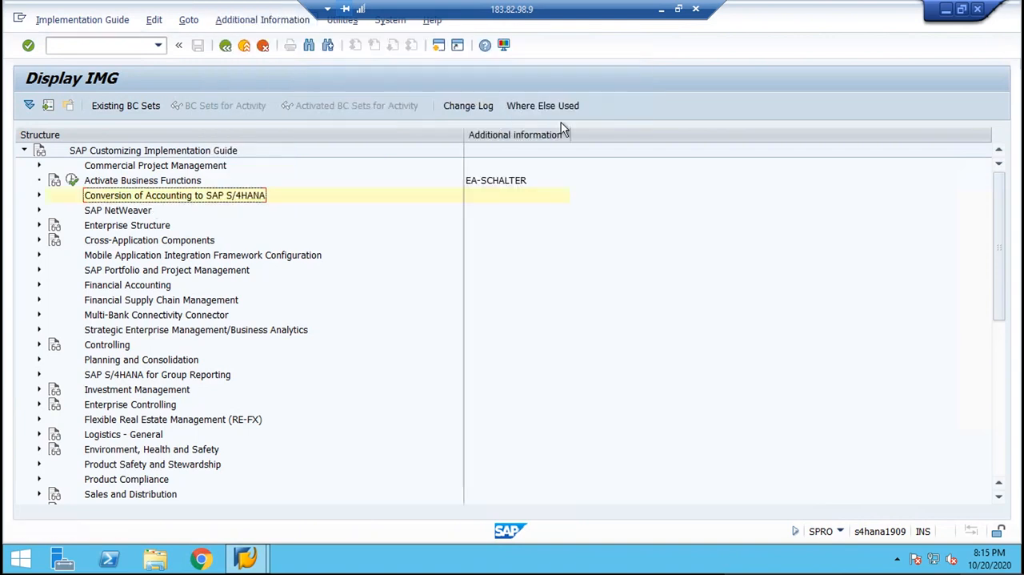
{"action": "left_click_drag", "start_coordinate": [567, 133], "coordinate": [651, 151]}
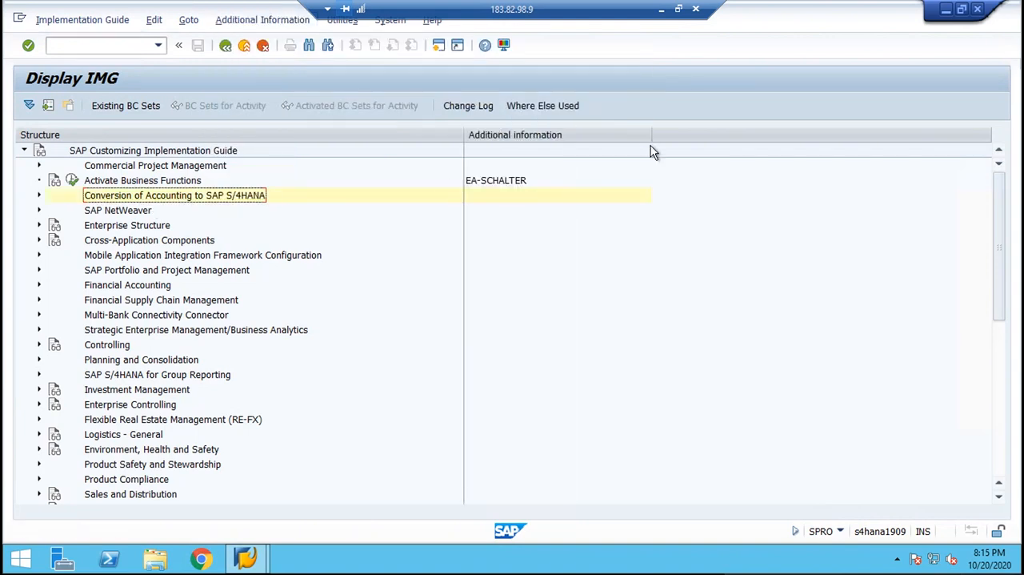
Expand Financial Accounting and its Financial Accounting Global Settings node in the IMG structure.
{"action": "left_click", "coordinate": [144, 214]}
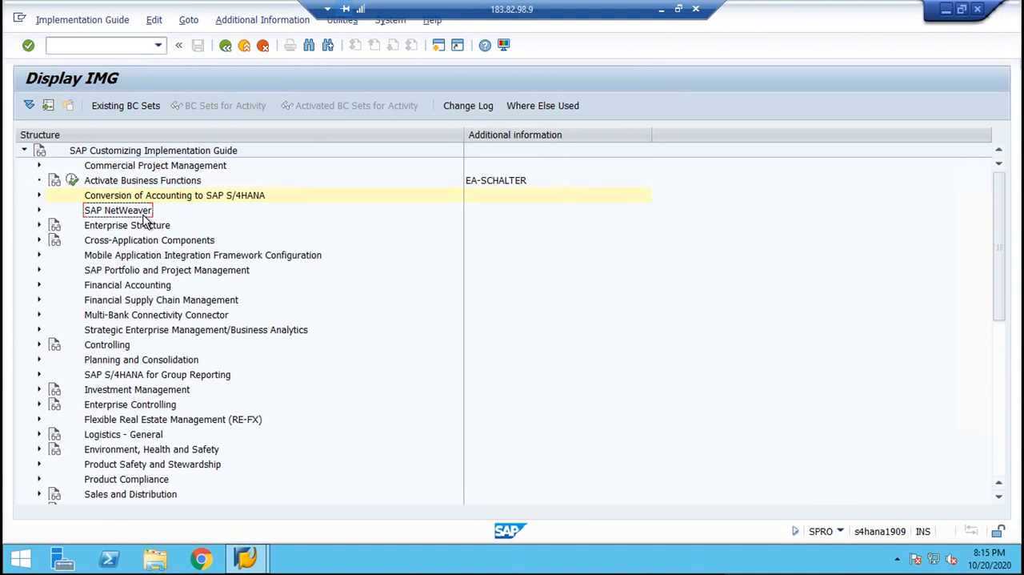
{"action": "key", "text": "Down"}
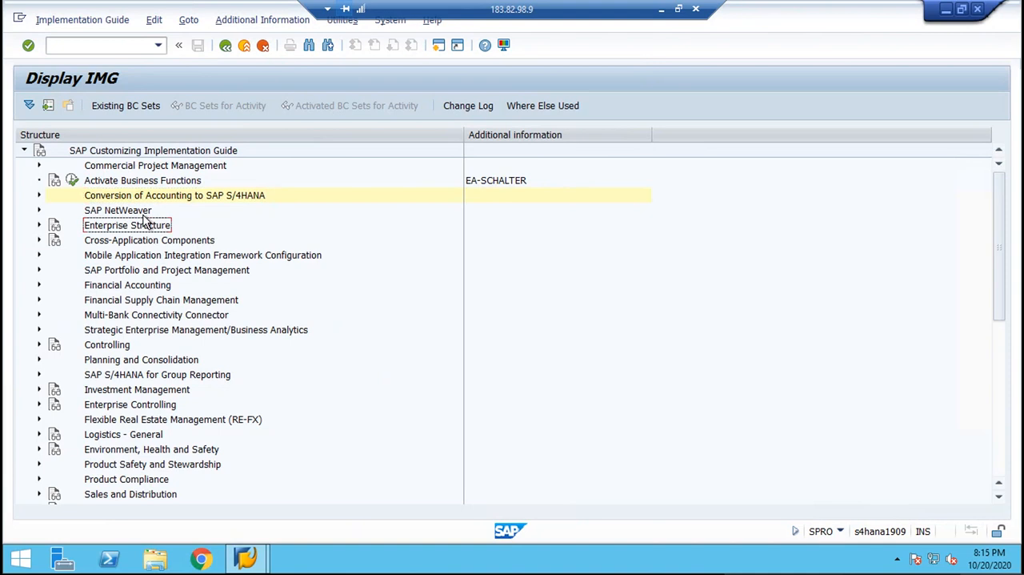
{"action": "key", "text": "Down"}
{"action": "key", "text": "Down"}
{"action": "key", "text": "Down"}
{"action": "key", "text": "Down"}
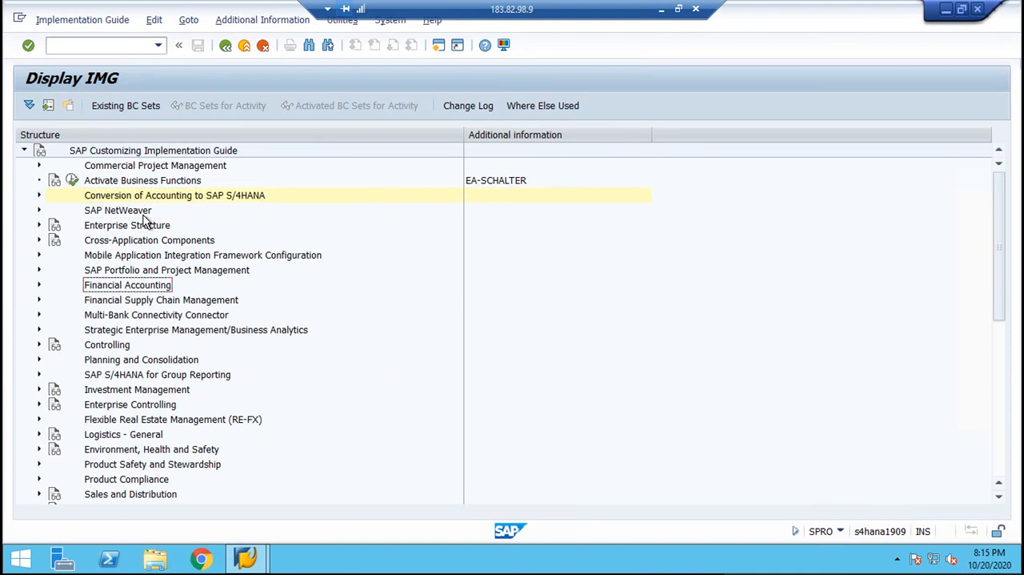
{"action": "key", "text": "Right"}
{"action": "key", "text": "Down"}
{"action": "key", "text": "Right"}
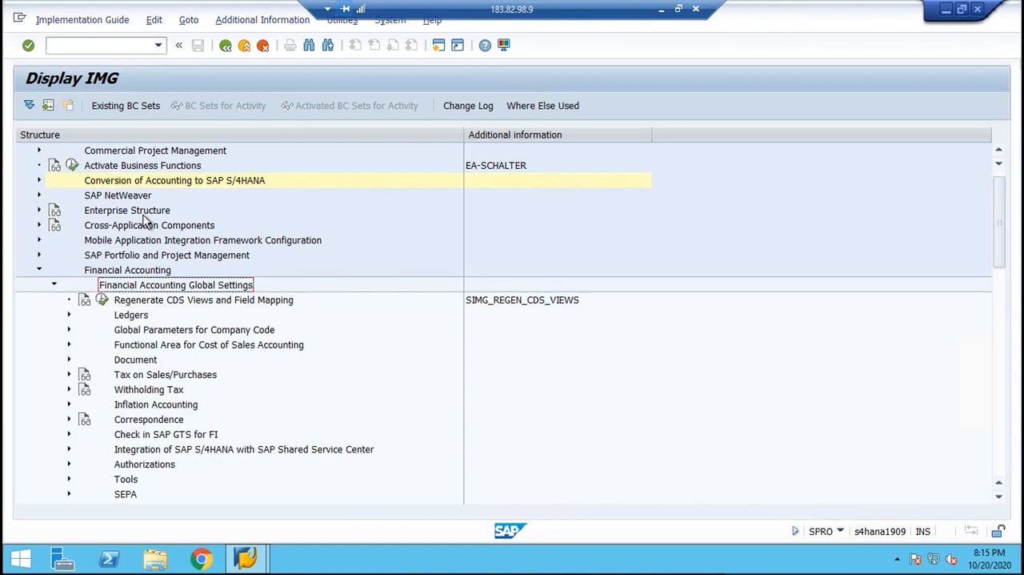
Expand Tax on Sales/Purchases and its Basic Settings under Financial Accounting Global Settings.
{"action": "key", "text": "Down"}
{"action": "key", "text": "Down"}
{"action": "key", "text": "Down"}
{"action": "key", "text": "Down"}
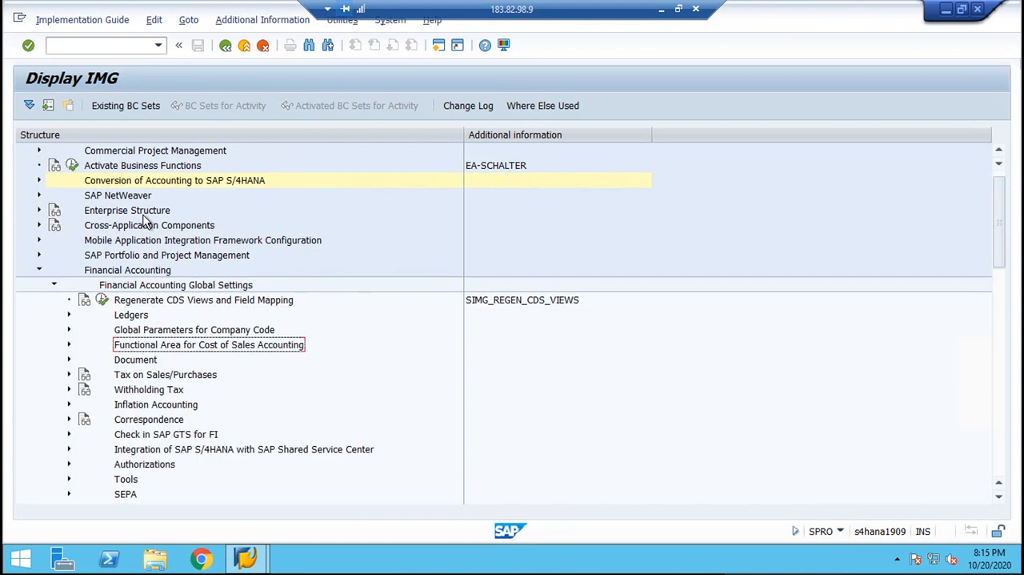
{"action": "key", "text": "Down"}
{"action": "key", "text": "Down"}
{"action": "key", "text": "Right"}
{"action": "key", "text": "Down"}
{"action": "key", "text": "Right"}
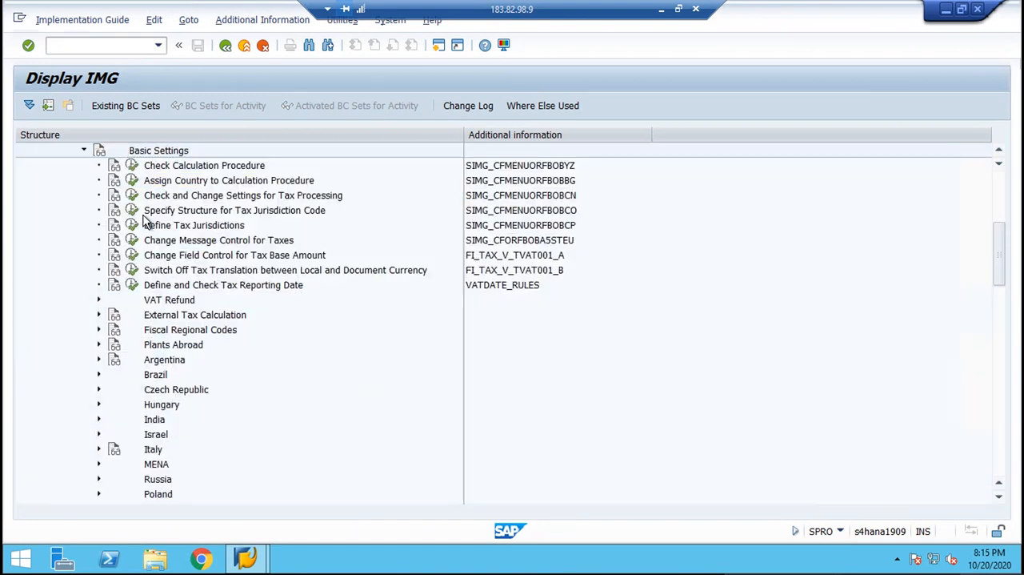
{"action": "key", "text": "Down"}
{"action": "key", "text": "Left"}
Review the IMG path from Financial Accounting through Tax on Sales/Purchases and Basic Settings to Check Calculation Procedure and its display key.
{"action": "left_click", "coordinate": [1000, 206]}
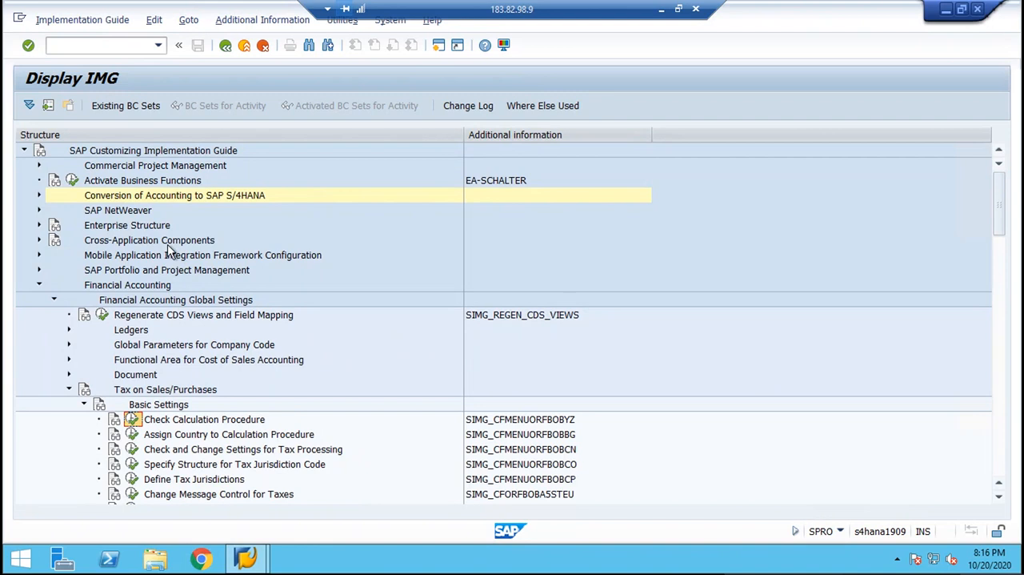
{"action": "left_click", "coordinate": [147, 286]}
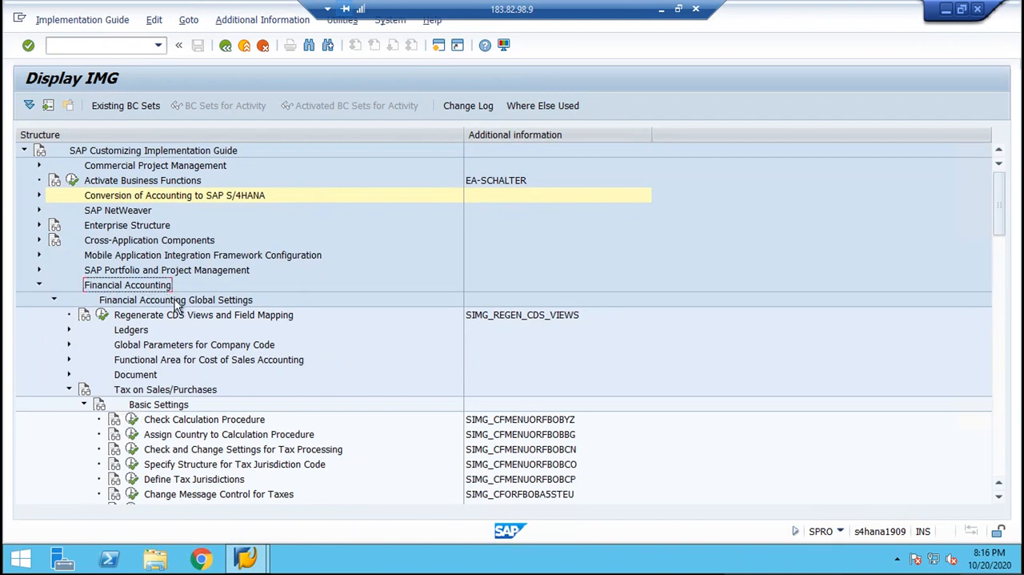
{"action": "left_click", "coordinate": [174, 303]}
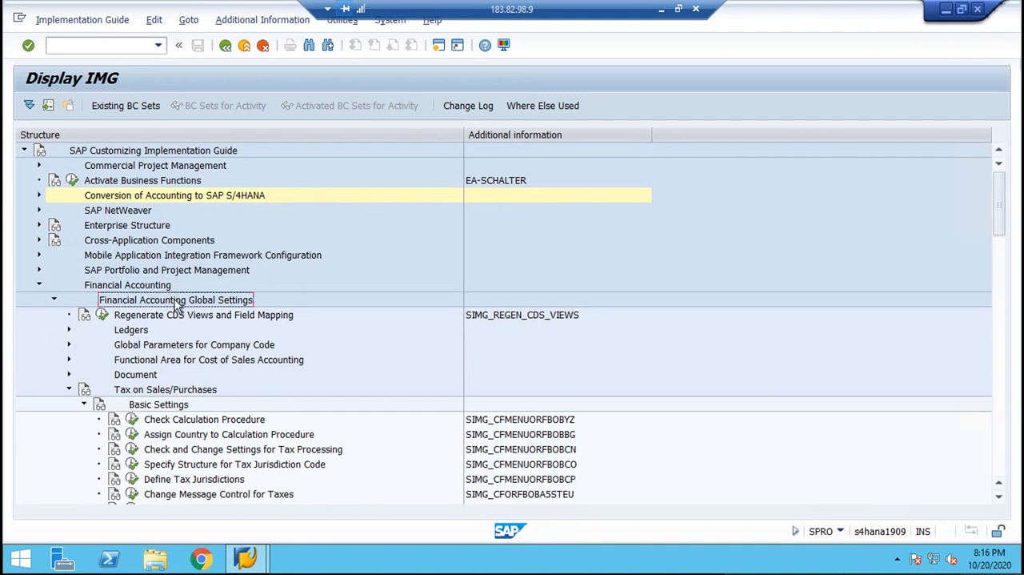
{"action": "left_click", "coordinate": [148, 390]}
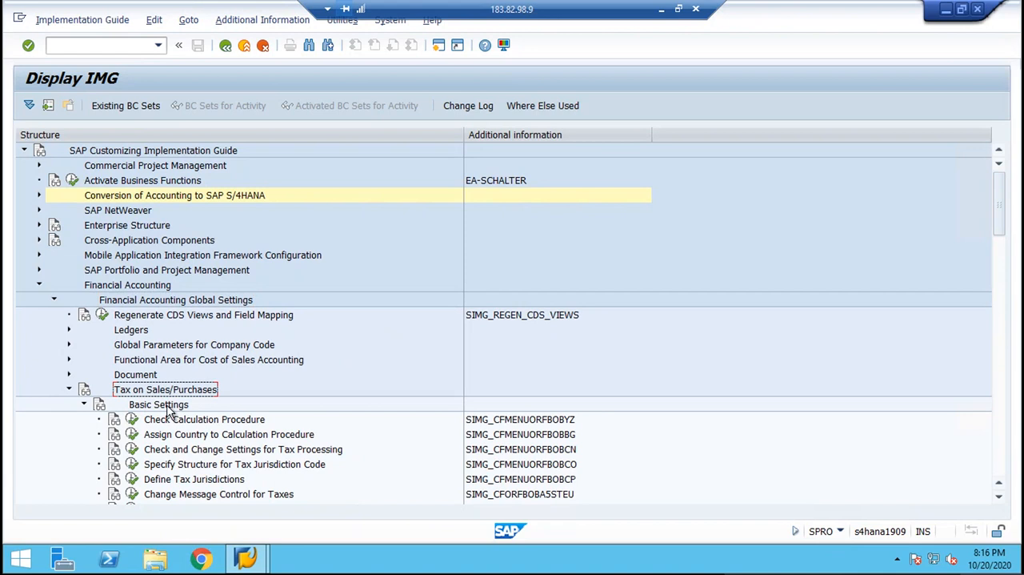
{"action": "left_click", "coordinate": [166, 404]}
{"action": "left_click", "coordinate": [177, 424]}
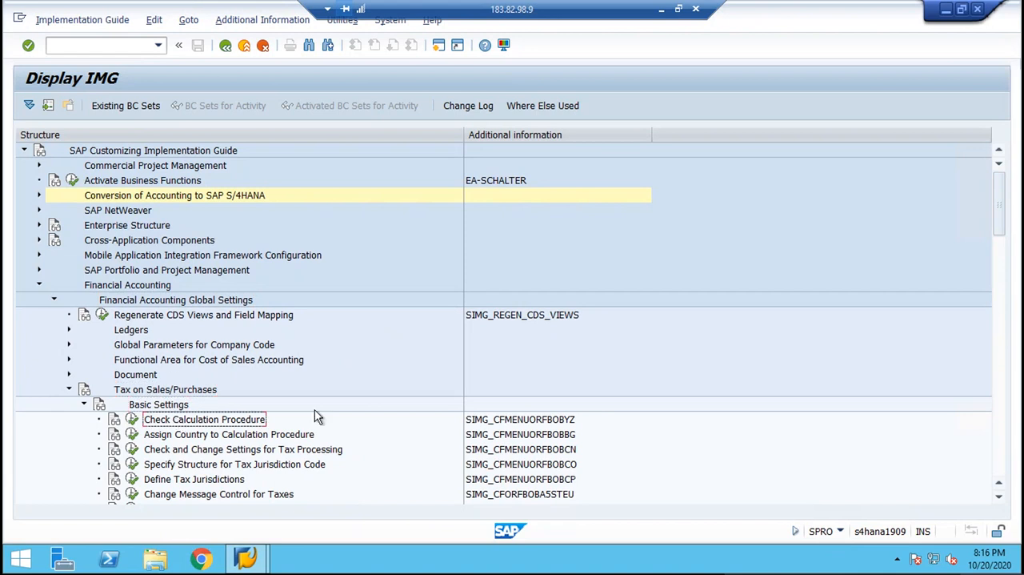
{"action": "left_click", "coordinate": [569, 422]}
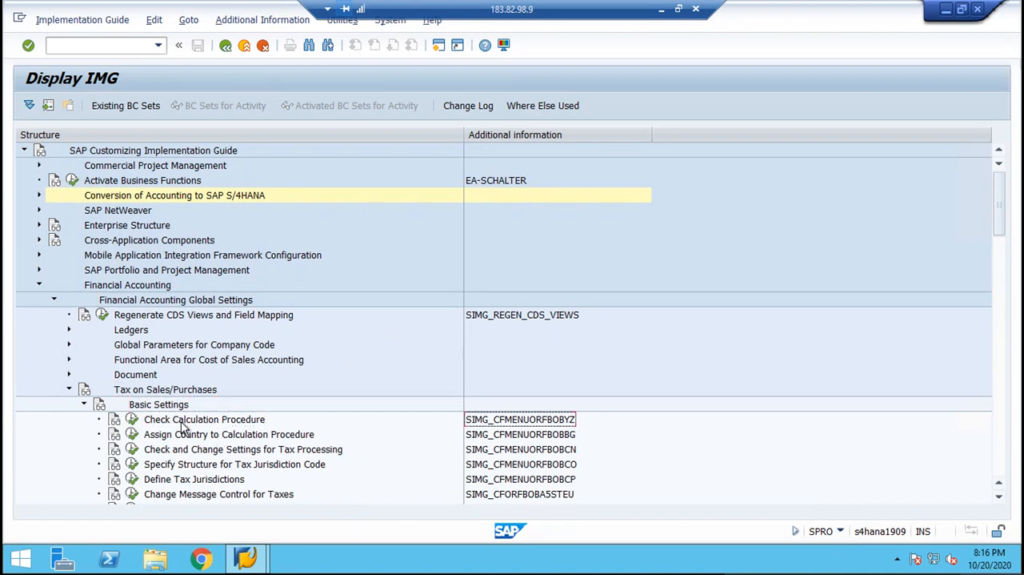
Open the Define Condition Types activity of Check Calculation Procedure and start a new condition type entry.
{"action": "left_click", "coordinate": [133, 422]}
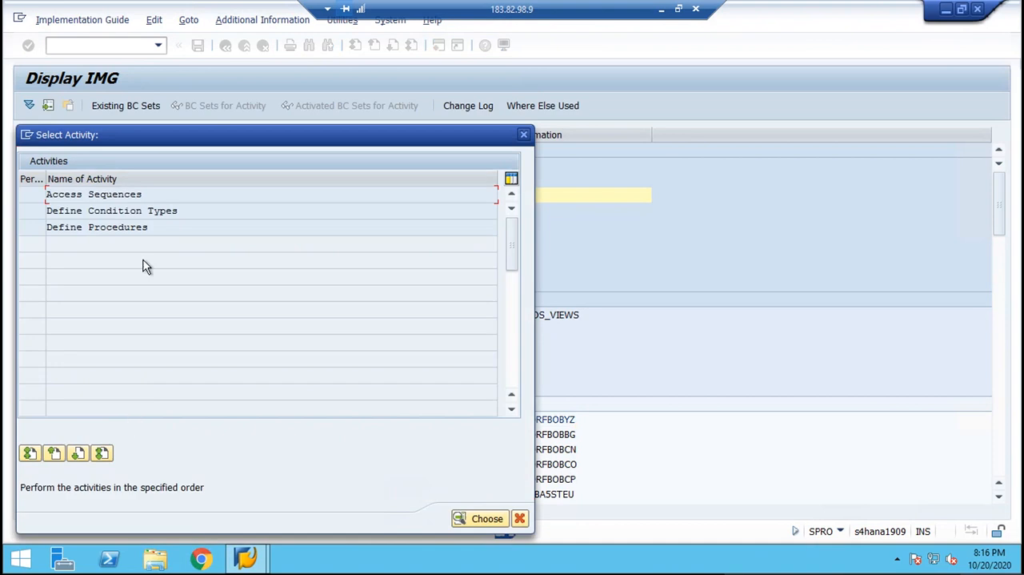
{"action": "left_click_drag", "start_coordinate": [193, 209], "coordinate": [4, 209]}
{"action": "left_click", "coordinate": [190, 213]}
{"action": "double_click", "coordinate": [206, 210]}
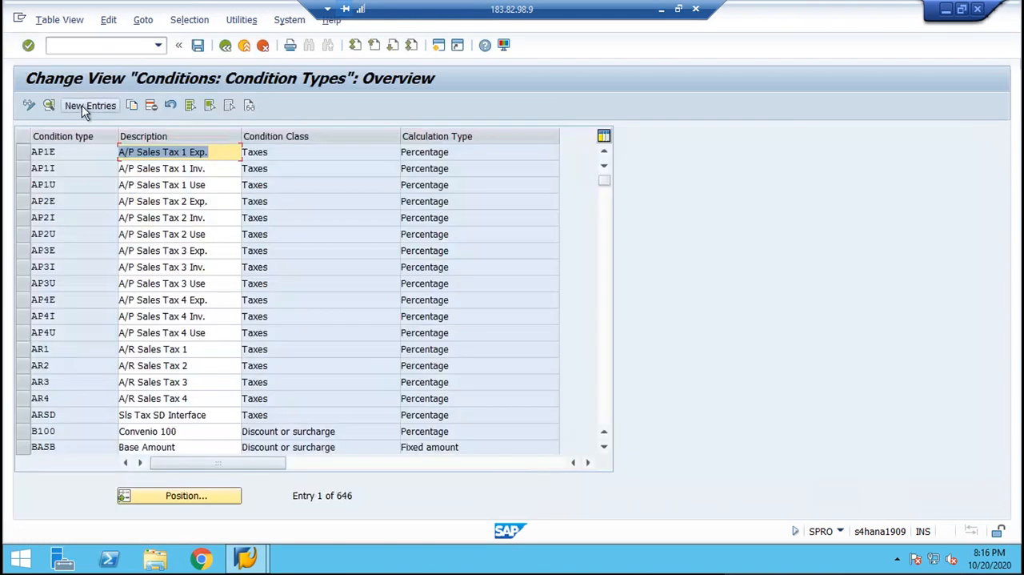
{"action": "left_click", "coordinate": [85, 105]}
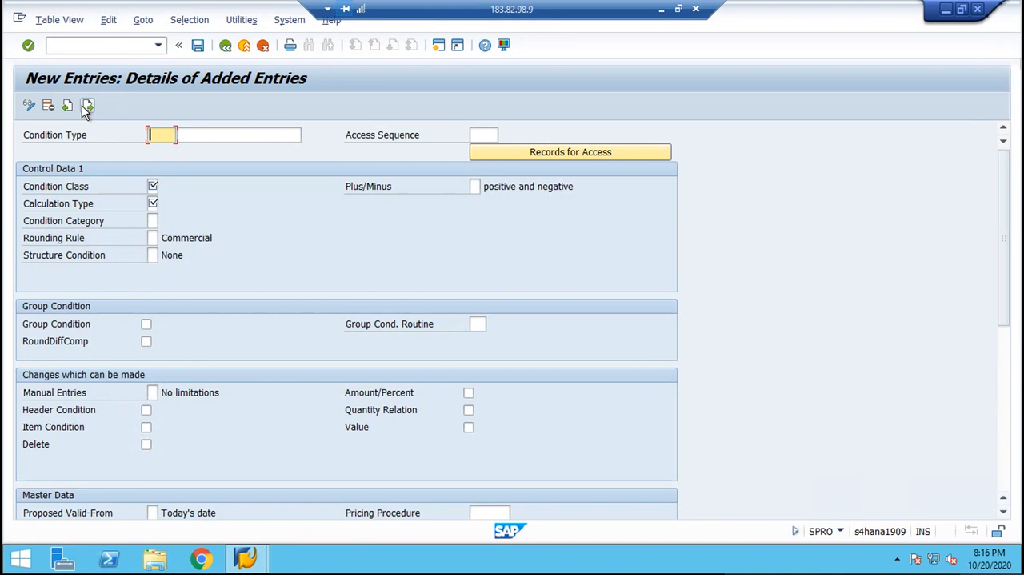
{"action": "type", "text": "1101"}
{"action": "key", "text": "Tab"}
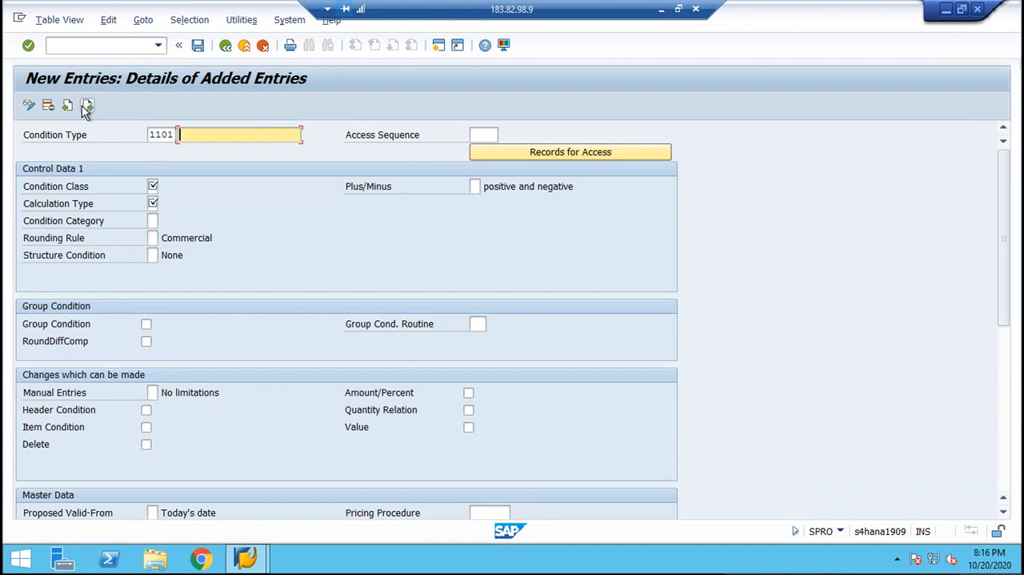
Enter condition type BML1 with the description "INPUT TAX CGST" and access sequence MWST.
{"action": "left_click", "coordinate": [87, 106]}
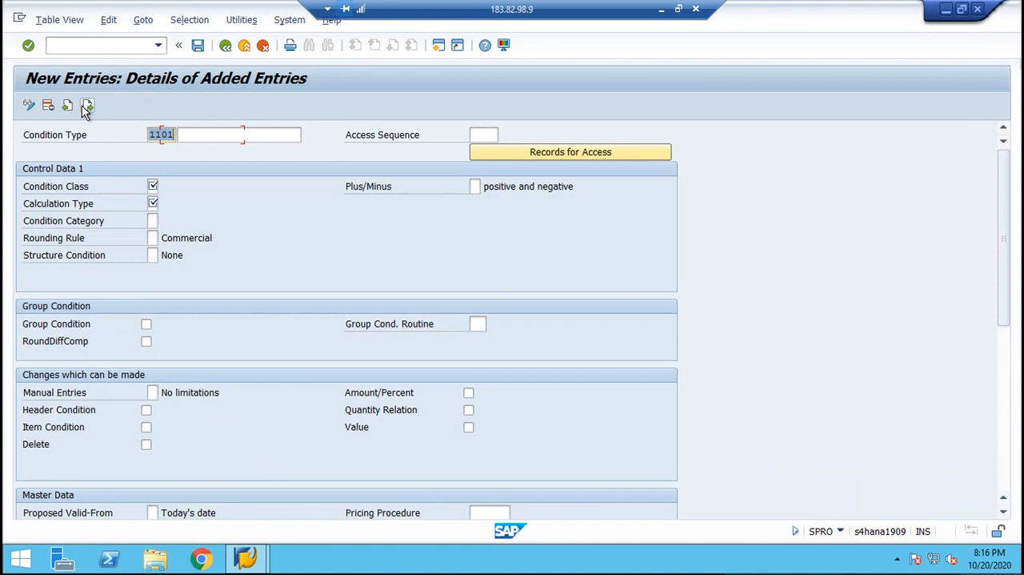
{"action": "type", "text": "BML1"}
{"action": "key", "text": "Tab"}
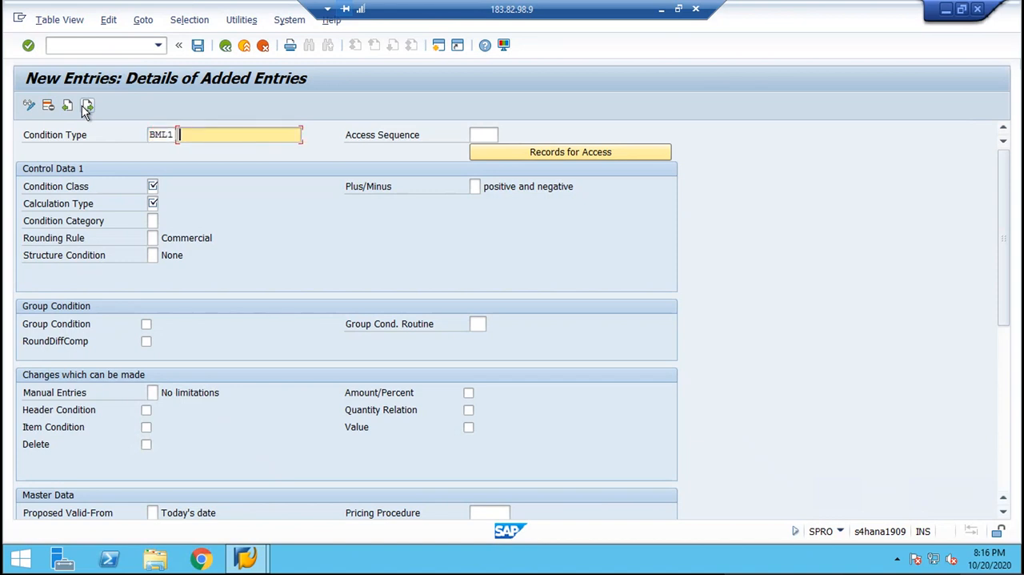
{"action": "type", "text": "CGS"}
{"action": "key", "text": "BackSpace"}
{"action": "key", "text": "BackSpace"}
{"action": "key", "text": "BackSpace"}
{"action": "type", "text": "INPUT TAX CGST"}
{"action": "key", "text": "Tab"}
{"action": "type", "text": "MWST"}
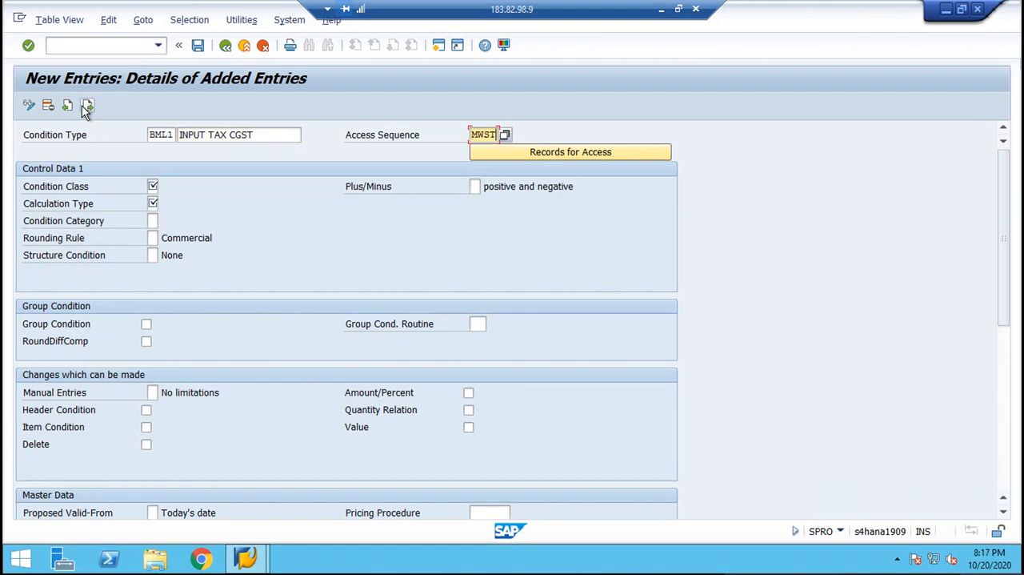
Set condition class D (Taxes) and calculation type A (Percentage) for condition type BML1.
{"action": "key", "text": "Tab"}
{"action": "key", "text": "Tab"}
{"action": "type", "text": "D"}
{"action": "key", "text": "F4"}
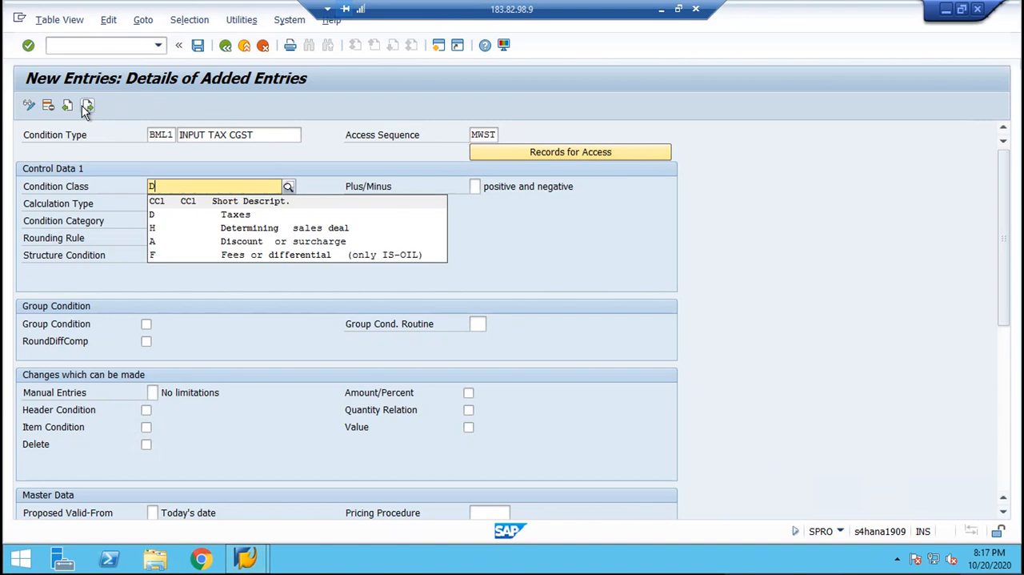
{"action": "key", "text": "Down"}
{"action": "key", "text": "Return"}
{"action": "type", "text": "A"}
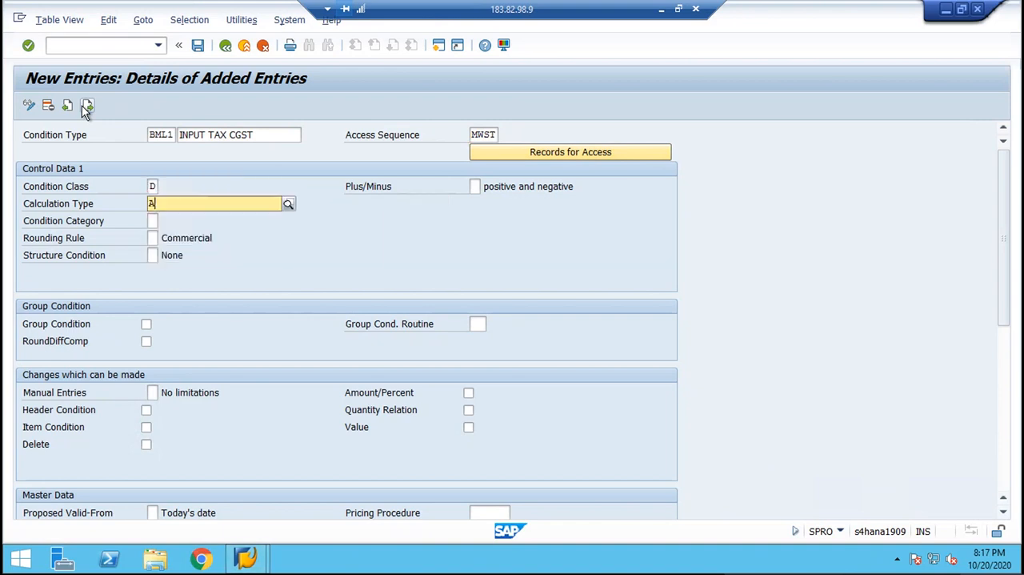
{"action": "key", "text": "F4"}
{"action": "key", "text": "Down"}
{"action": "key", "text": "Return"}
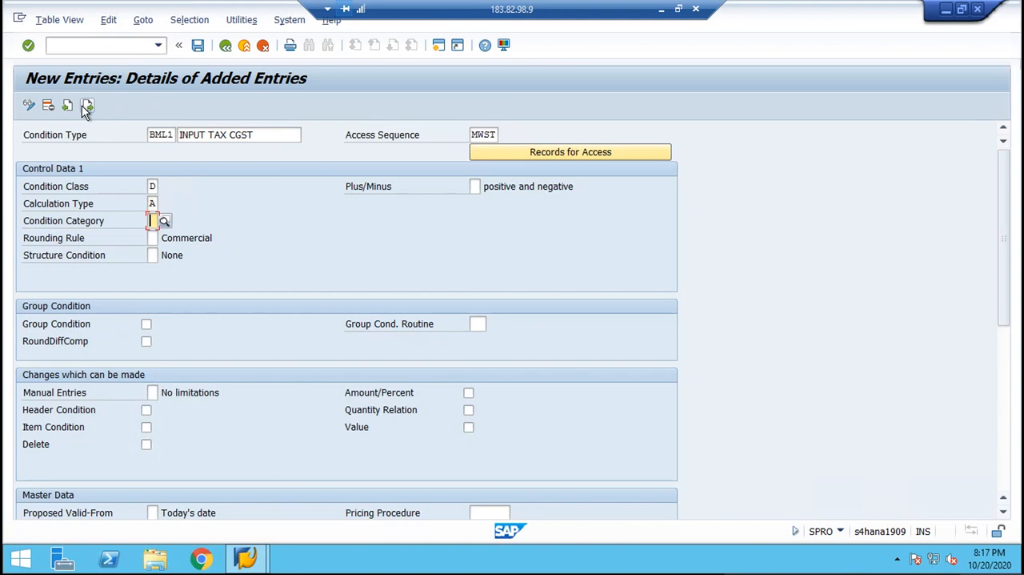
Set the condition category of BML1 to D (Tax) and save the condition type.
{"action": "key", "text": "F4"}
{"action": "key", "text": "Down"}
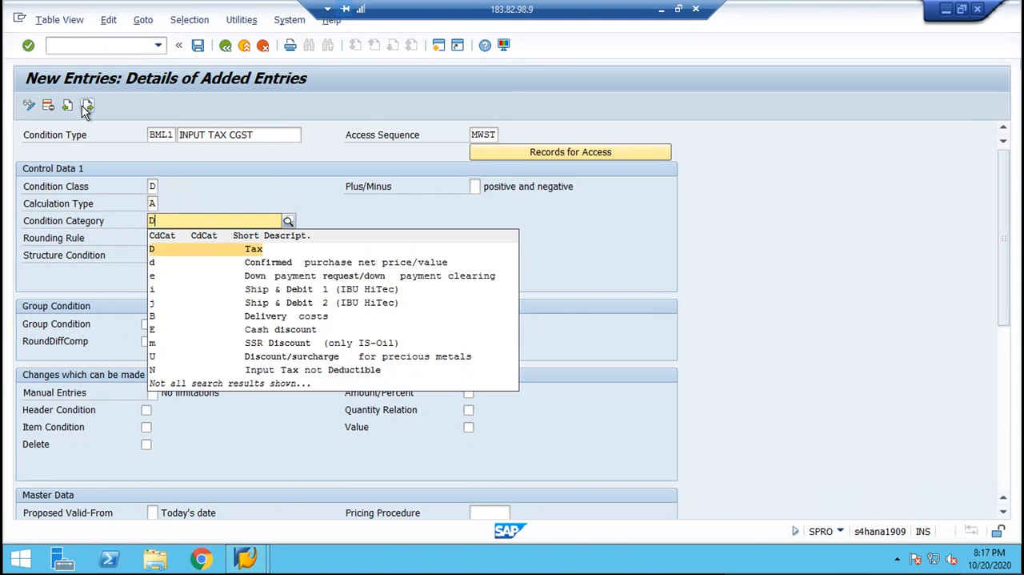
{"action": "key", "text": "Return"}
{"action": "key", "text": "Return"}
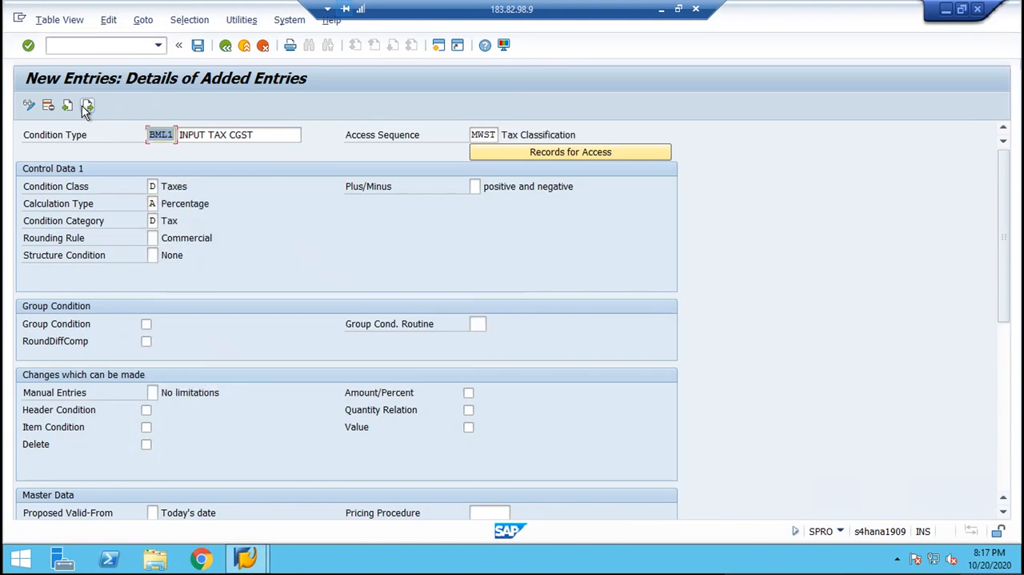
{"action": "left_click", "coordinate": [198, 49]}
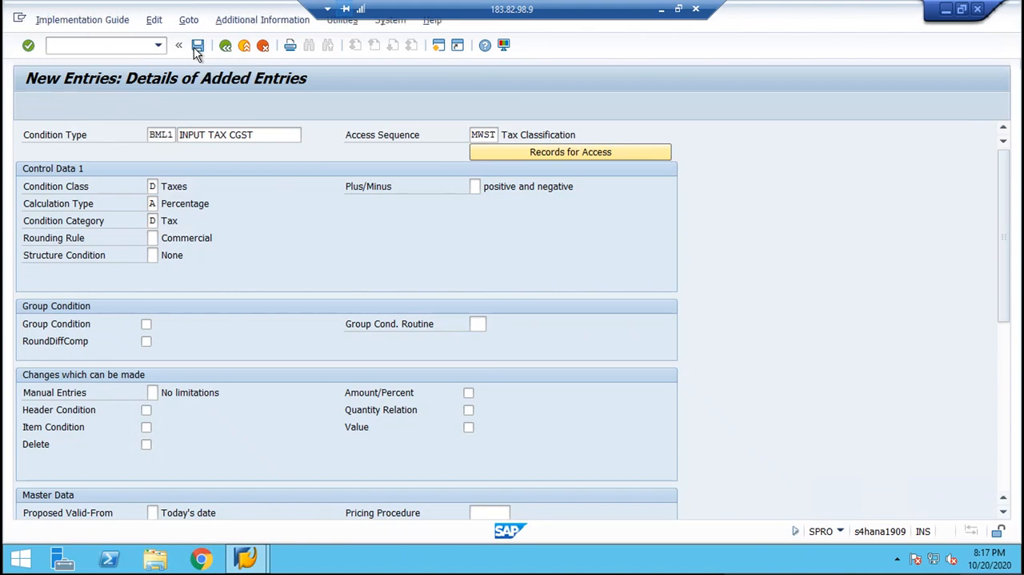
{"action": "key", "text": "Return"}
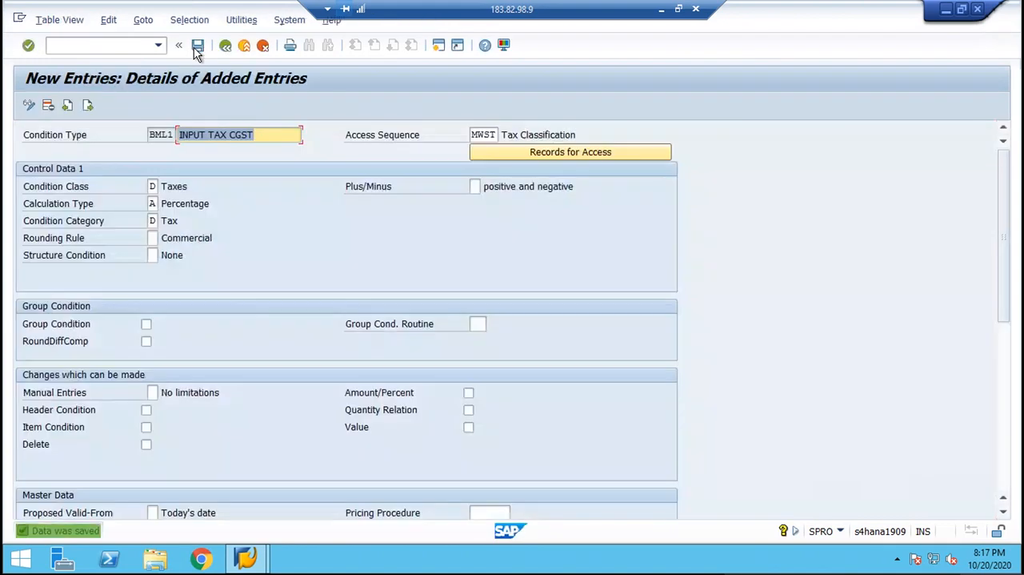
Start the next entry as condition type BML2 with the description "INPUT TAX SGST" and access sequence MWST.
{"action": "left_click", "coordinate": [88, 106]}
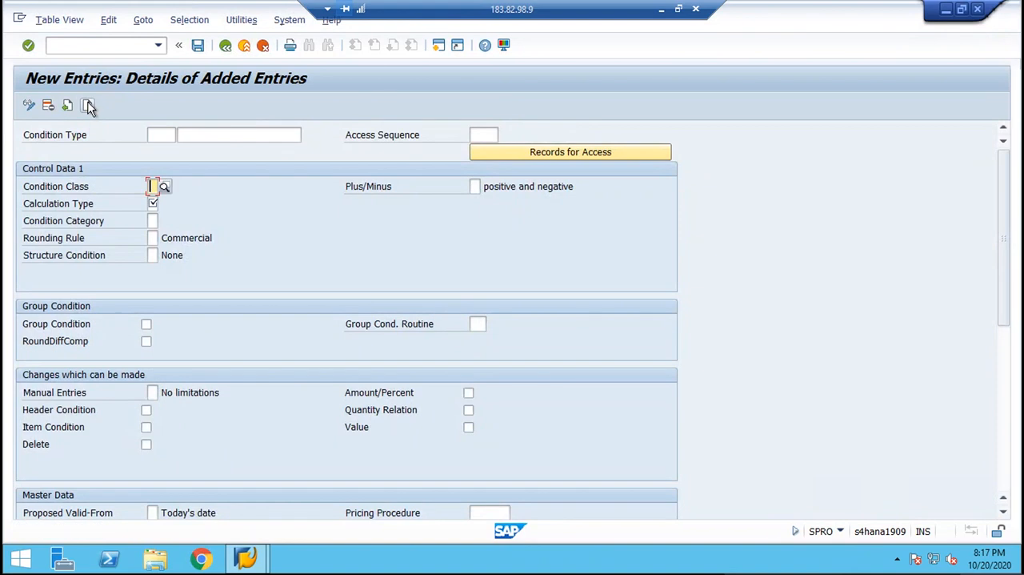
{"action": "type", "text": "BML2"}
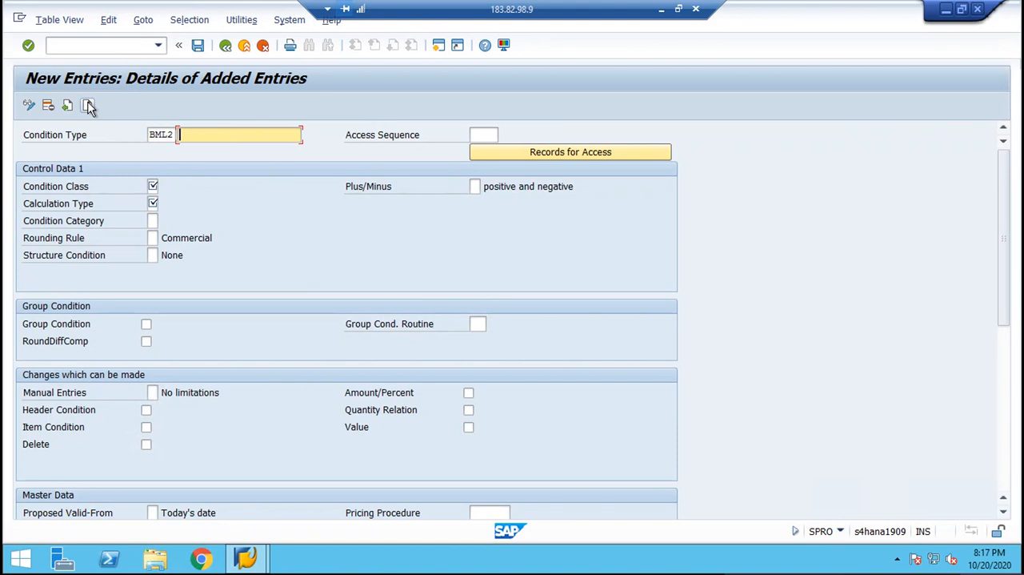
{"action": "type", "text": "INPU"}
{"action": "type", "text": "T TAX SGST"}
{"action": "key", "text": "Tab"}
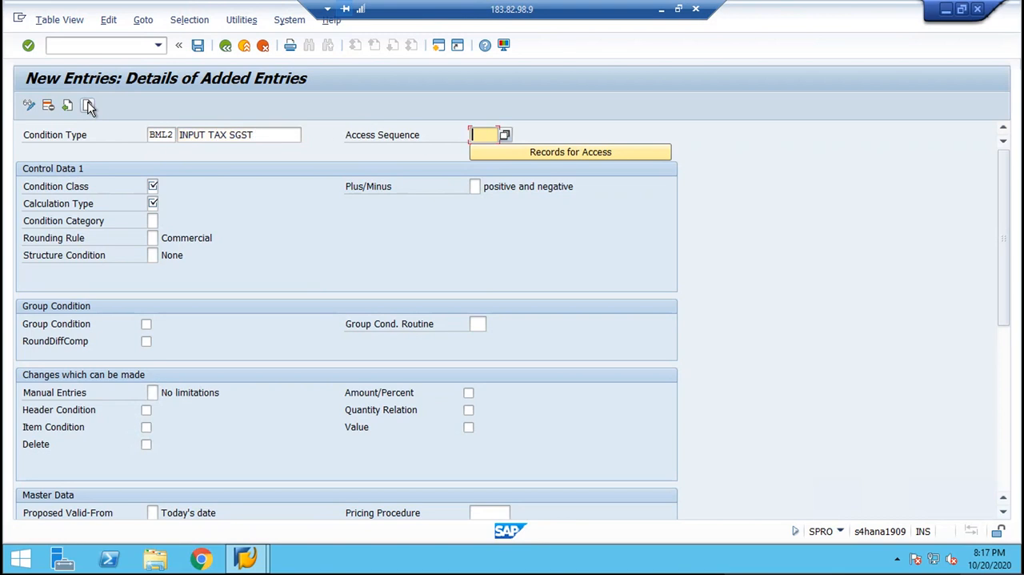
{"action": "type", "text": "MWST"}
{"action": "key", "text": "Tab"}
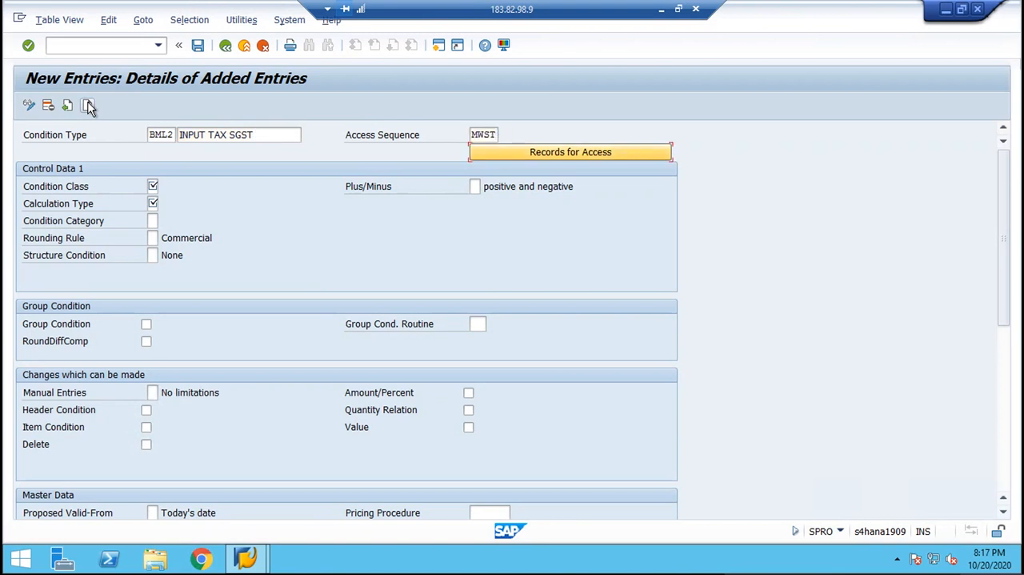
Give BML2 condition class D, calculation type A and condition category D, and save it.
{"action": "key", "text": "Tab"}
{"action": "type", "text": "D"}
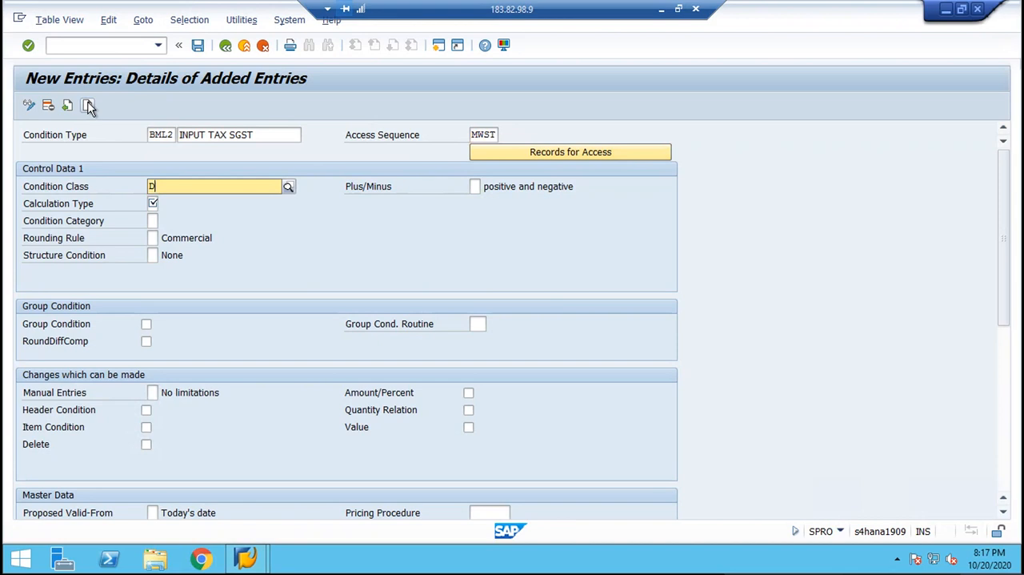
{"action": "key", "text": "Tab"}
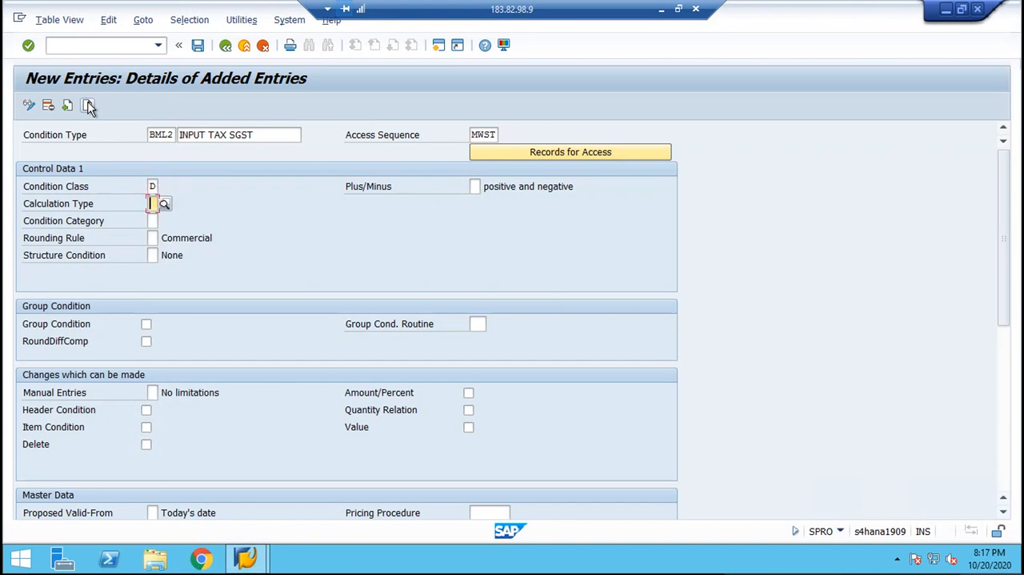
{"action": "type", "text": "A"}
{"action": "key", "text": "Tab"}
{"action": "type", "text": "D"}
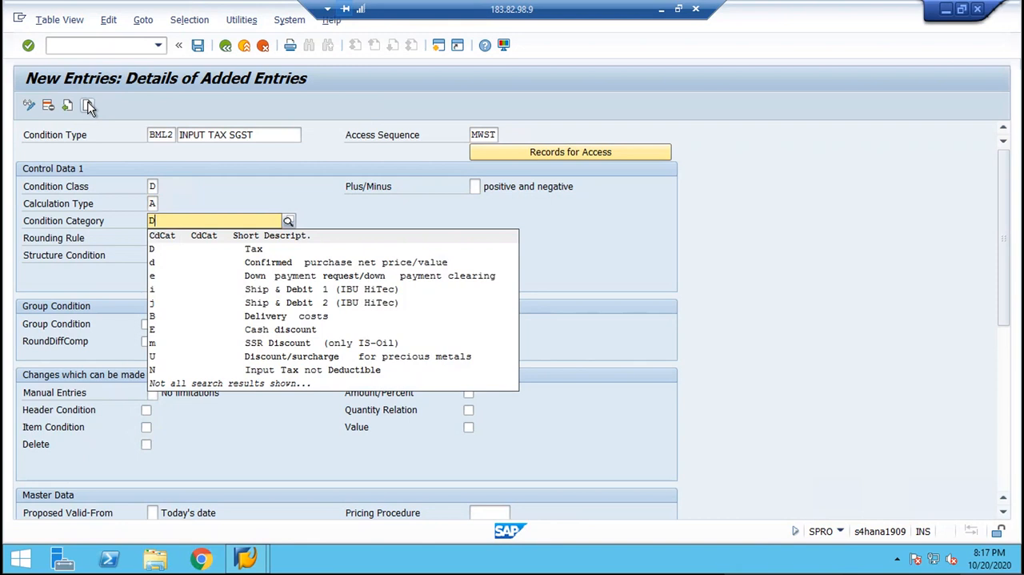
{"action": "key", "text": "Return"}
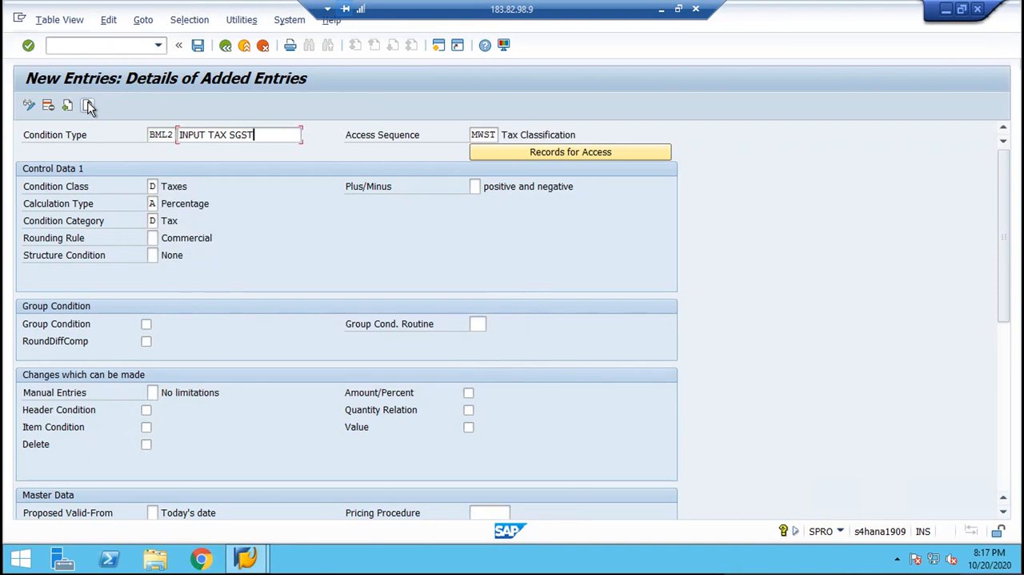
{"action": "key", "text": "ctrl+s"}
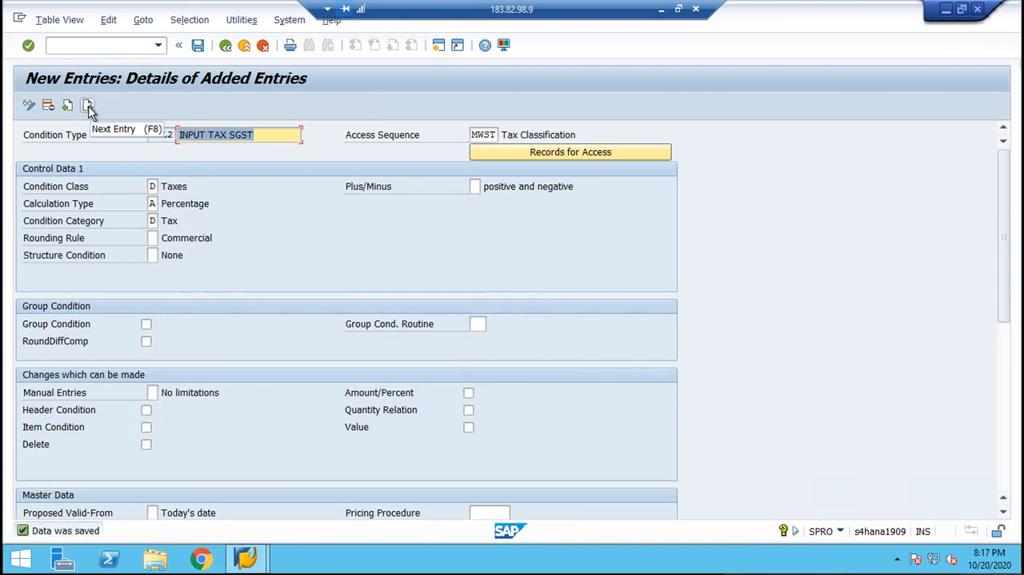
Start the next entry as condition type BML3 with the description "INPUT TAX IGST" and access sequence MWST.
{"action": "left_click", "coordinate": [88, 105]}
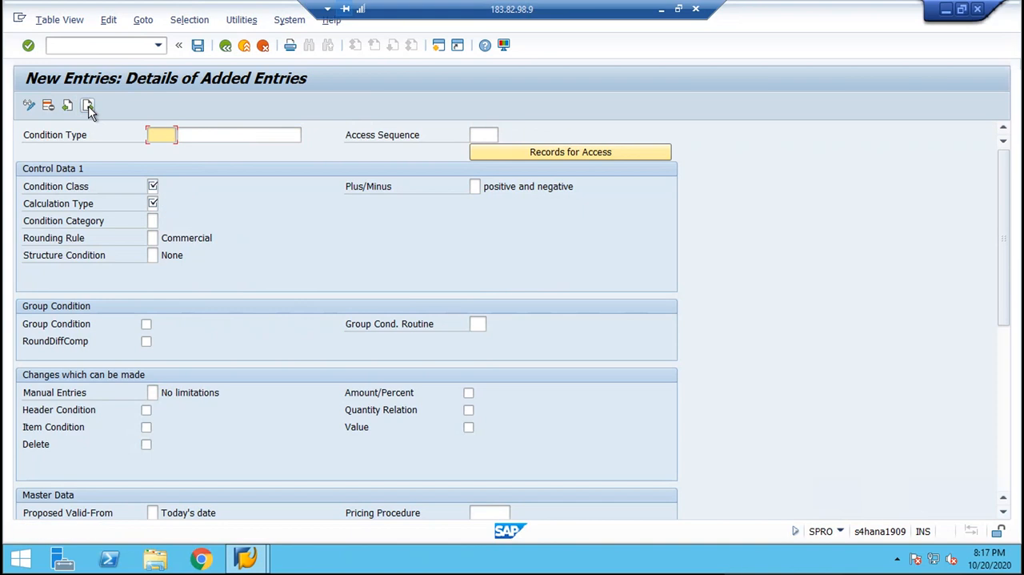
{"action": "type", "text": "BML3"}
{"action": "key", "text": "Tab"}
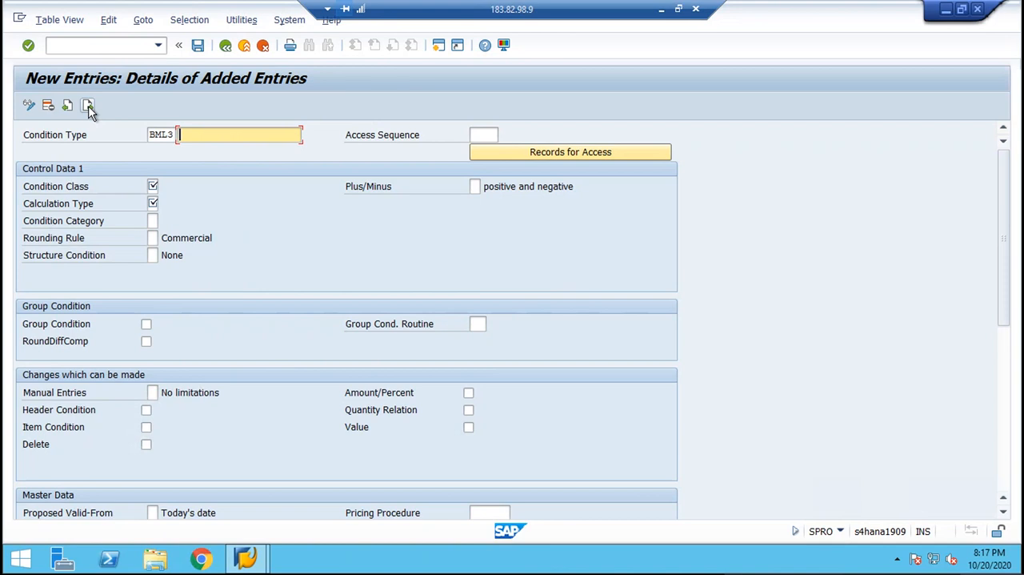
{"action": "type", "text": "INPUT TAX IGST"}
{"action": "key", "text": "Tab"}
{"action": "type", "text": "M"}
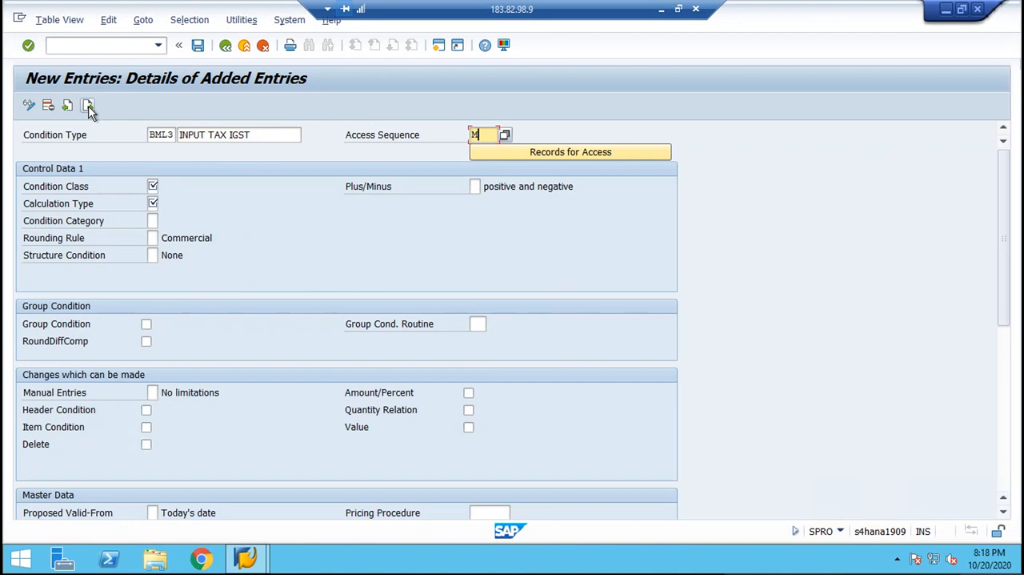
{"action": "type", "text": "WST"}
{"action": "key", "text": "Tab"}
{"action": "key", "text": "Tab"}
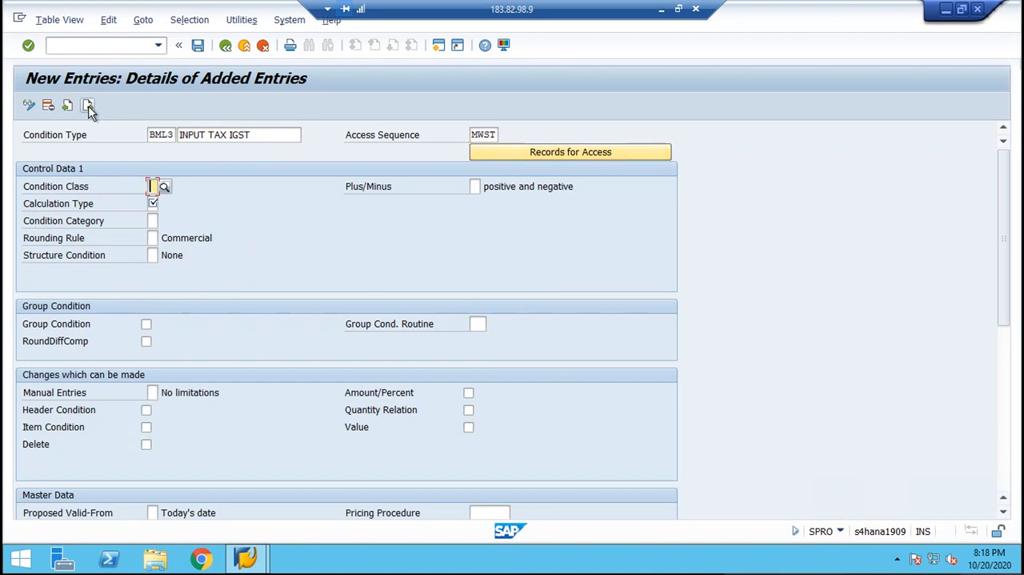
Set condition class D, calculation type A and condition category D (Tax) for BML3.
{"action": "type", "text": "D"}
{"action": "key", "text": "Tab"}
{"action": "key", "text": "Tab"}
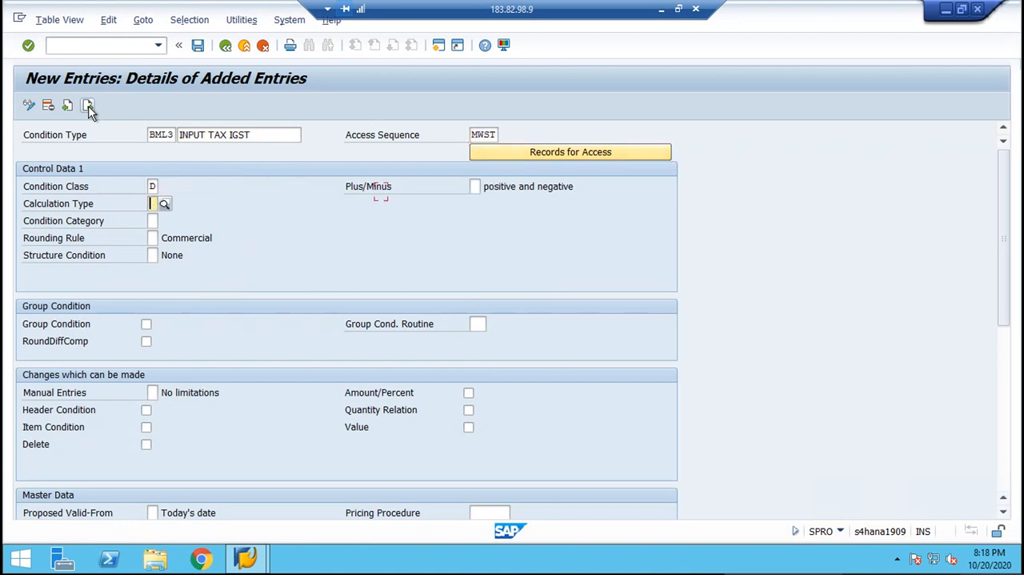
{"action": "type", "text": "A"}
{"action": "key", "text": "Tab"}
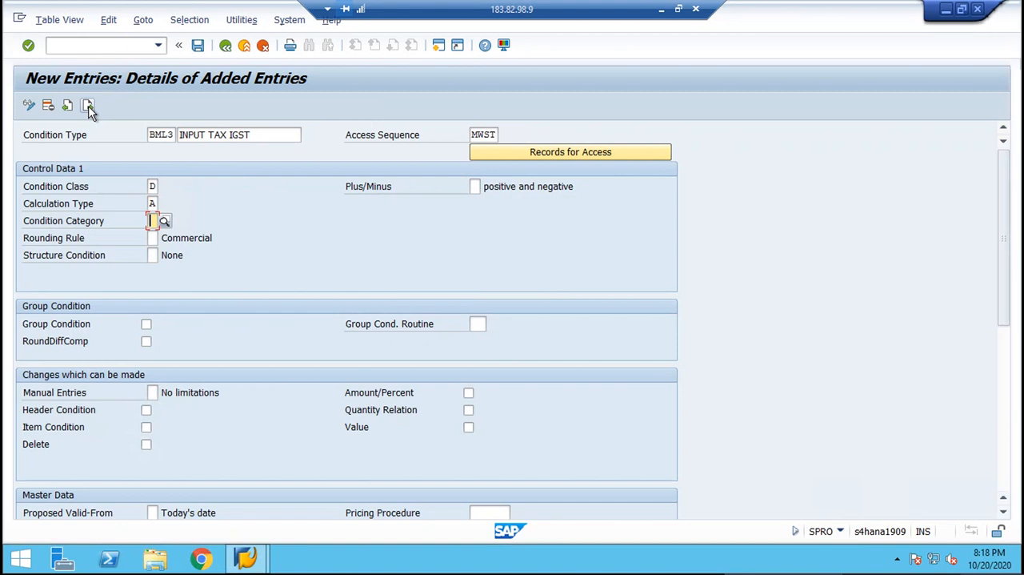
{"action": "key", "text": "F4"}
{"action": "key", "text": "Down"}
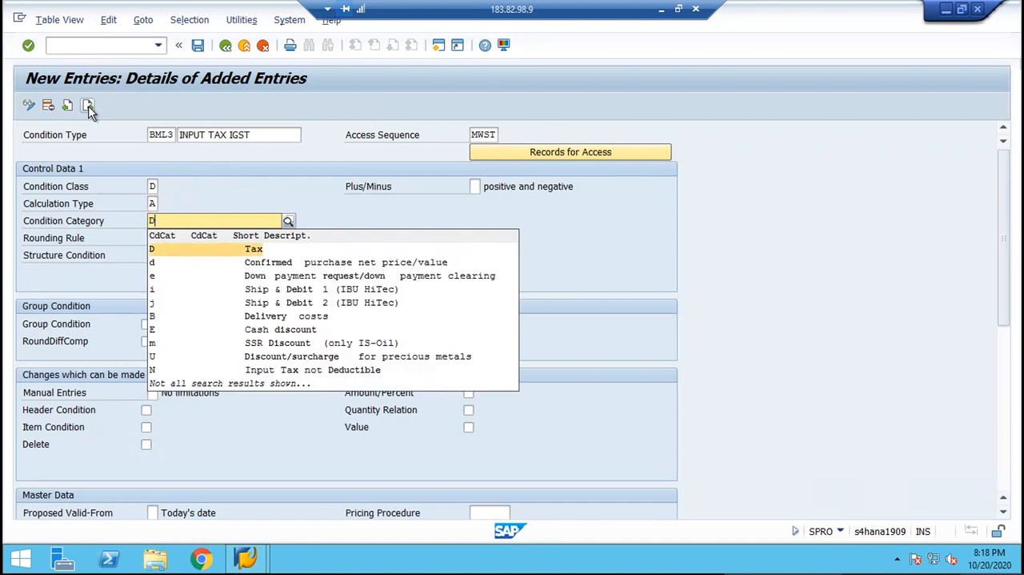
{"action": "key", "text": "Return"}
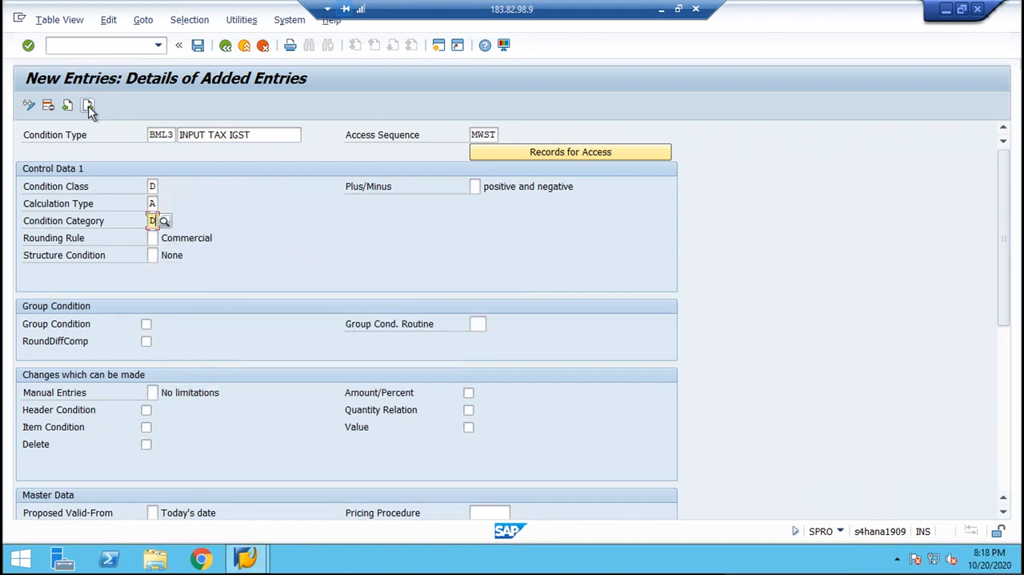
Find MWST (Tax Classification) among the possible access sequences, select it for BML3 and save the condition type.
{"action": "left_click", "coordinate": [473, 135]}
{"action": "left_click", "coordinate": [506, 135]}
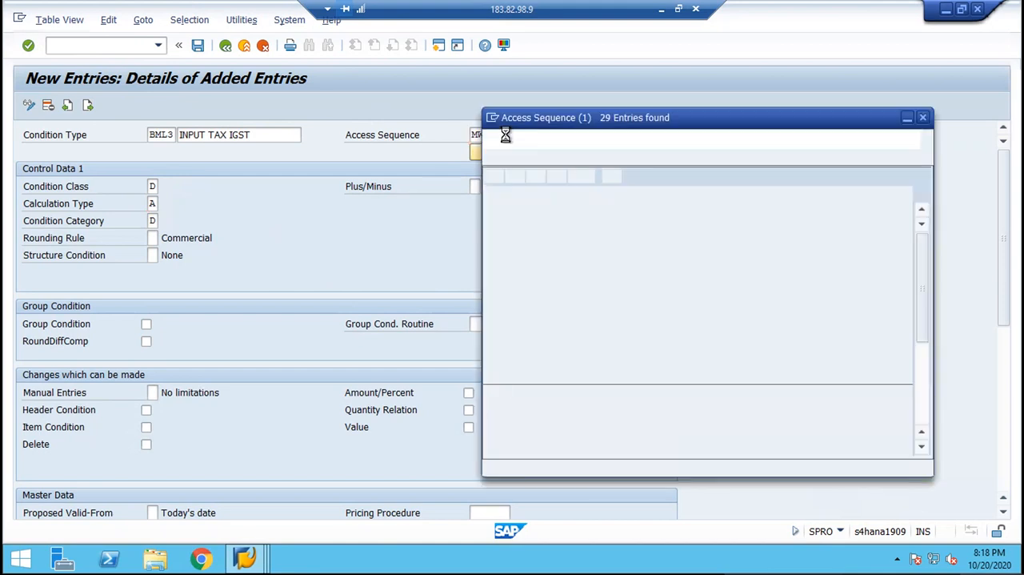
{"action": "key", "text": "ctrl+f"}
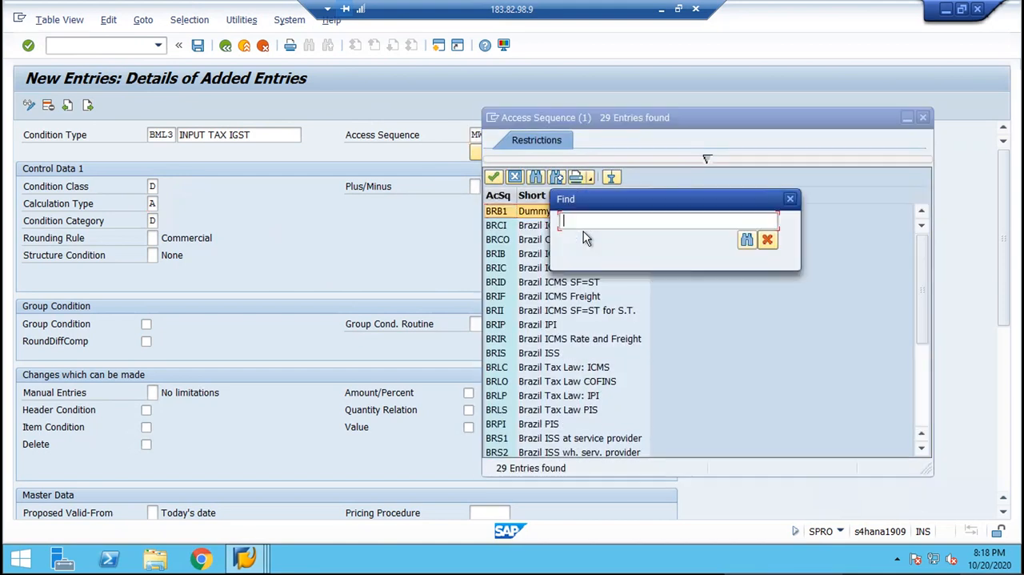
{"action": "type", "text": "MWST"}
{"action": "key", "text": "Return"}
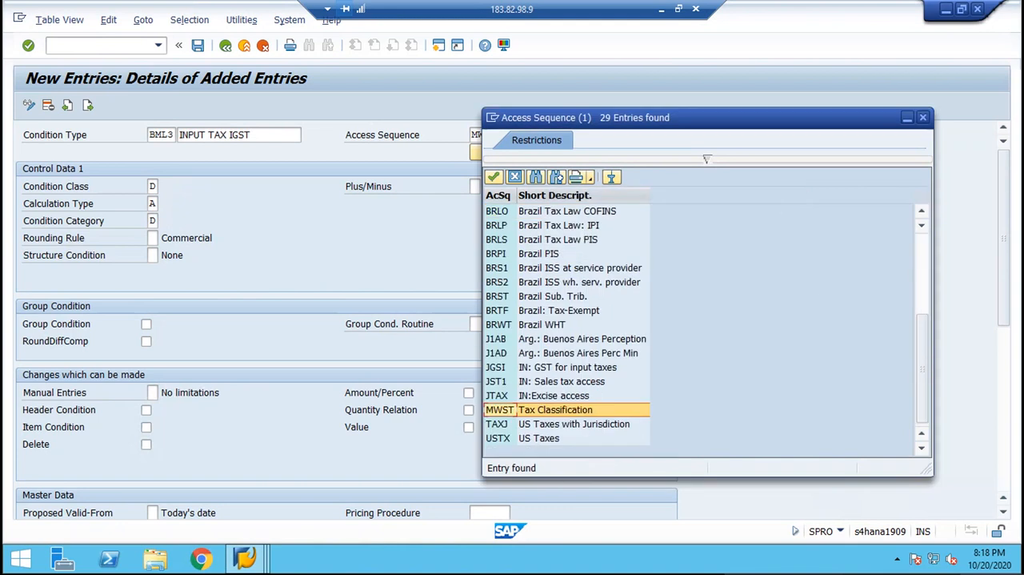
{"action": "double_click", "coordinate": [543, 411]}
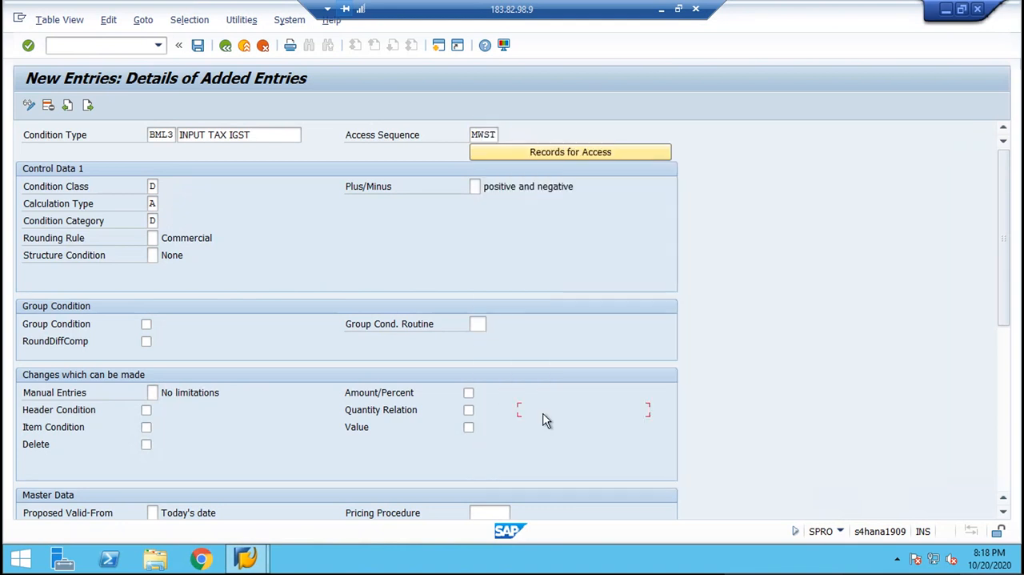
{"action": "left_click", "coordinate": [197, 48]}
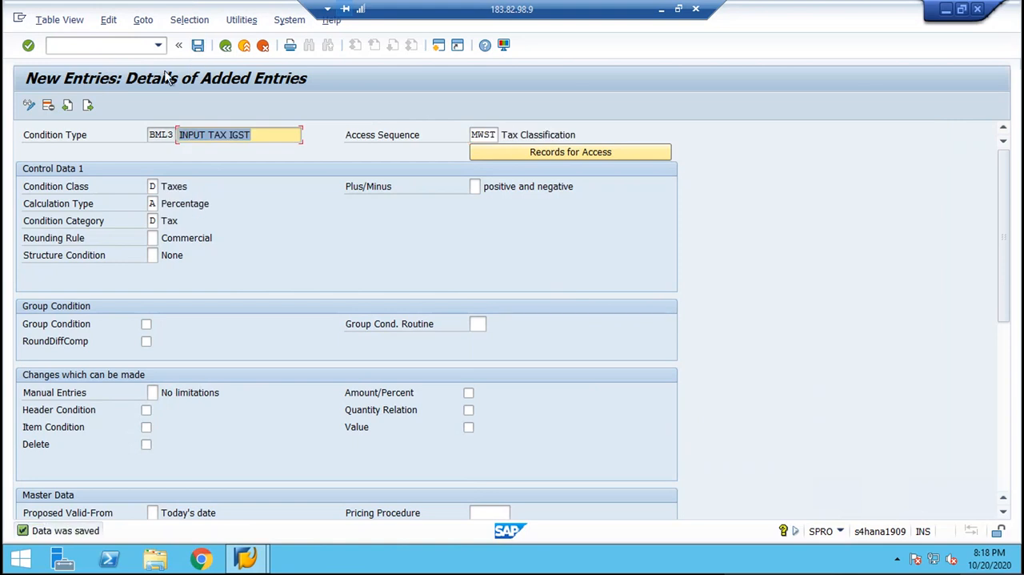
Start the next entry as condition type BML4 with the description "OUTPUT TAX CGST" and access sequence MWST.
{"action": "left_click", "coordinate": [88, 106]}
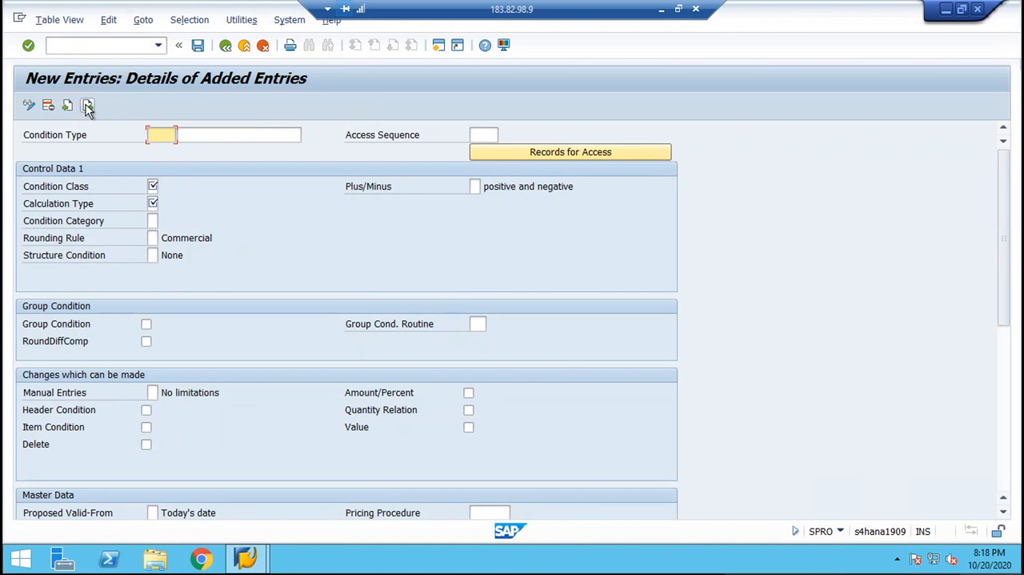
{"action": "type", "text": "BML4"}
{"action": "key", "text": "Tab"}
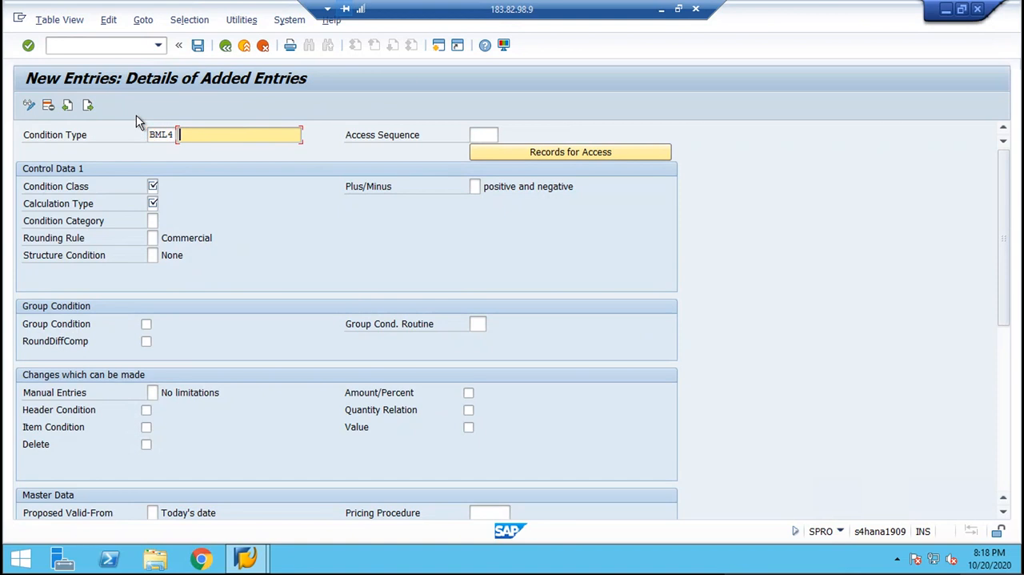
{"action": "type", "text": "OUT PUTTAX CGST"}
{"action": "key", "text": "Tab"}
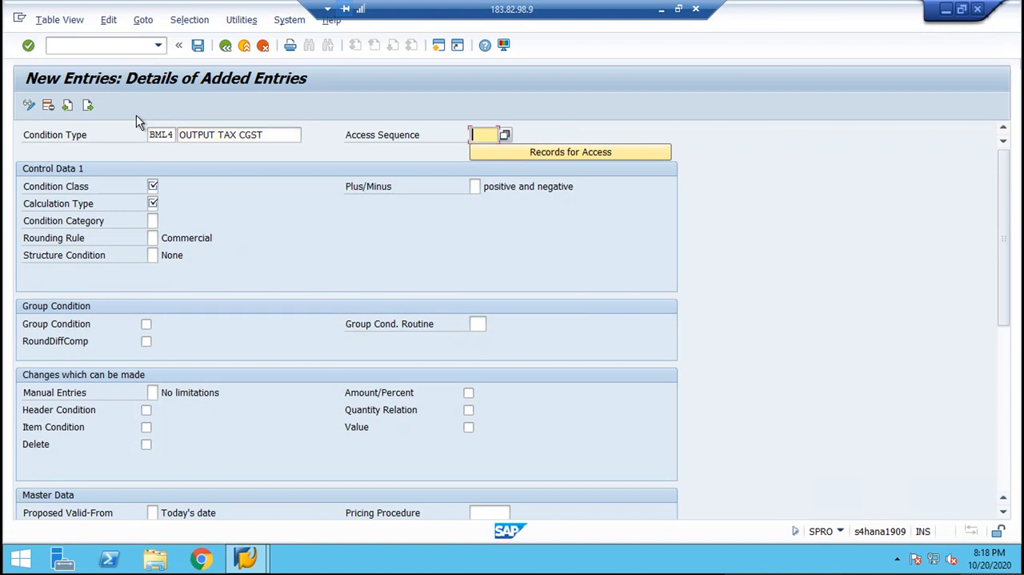
{"action": "type", "text": "MWST"}
{"action": "key", "text": "Tab"}
{"action": "key", "text": "Tab"}
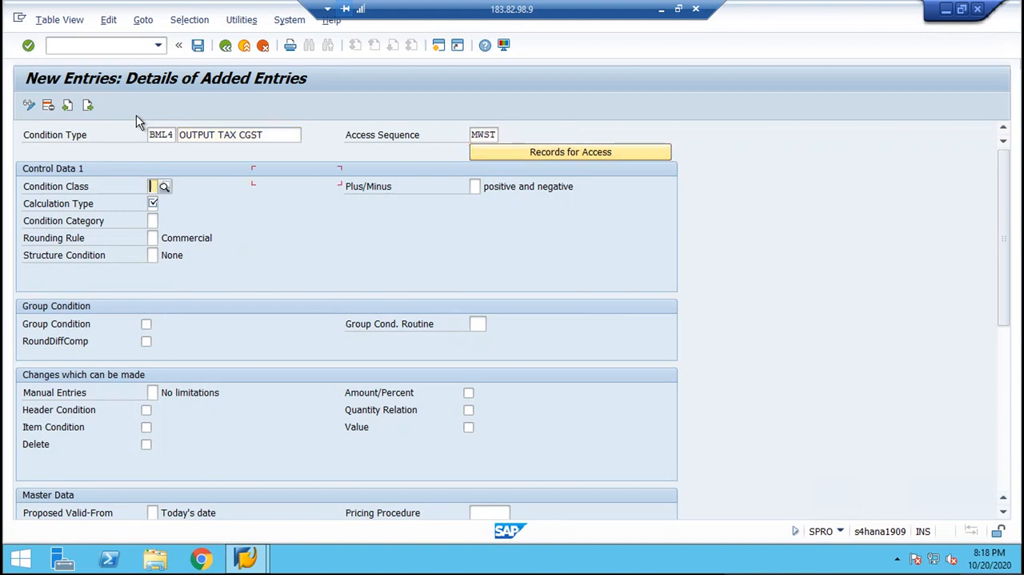
Set condition class D, calculation type A and condition category D for BML4, and save the condition type.
{"action": "type", "text": "D"}
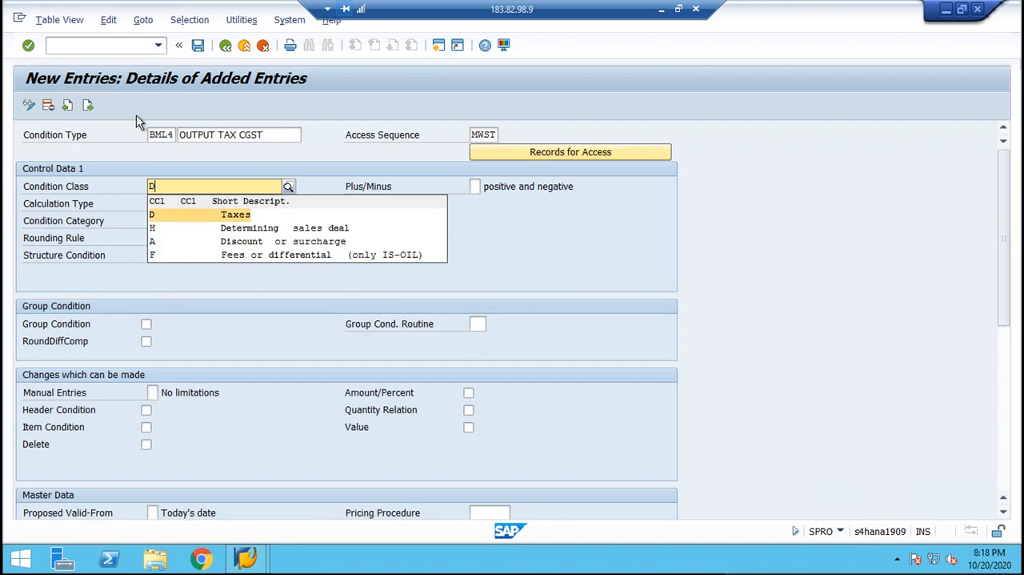
{"action": "key", "text": "Return"}
{"action": "key", "text": "Tab"}
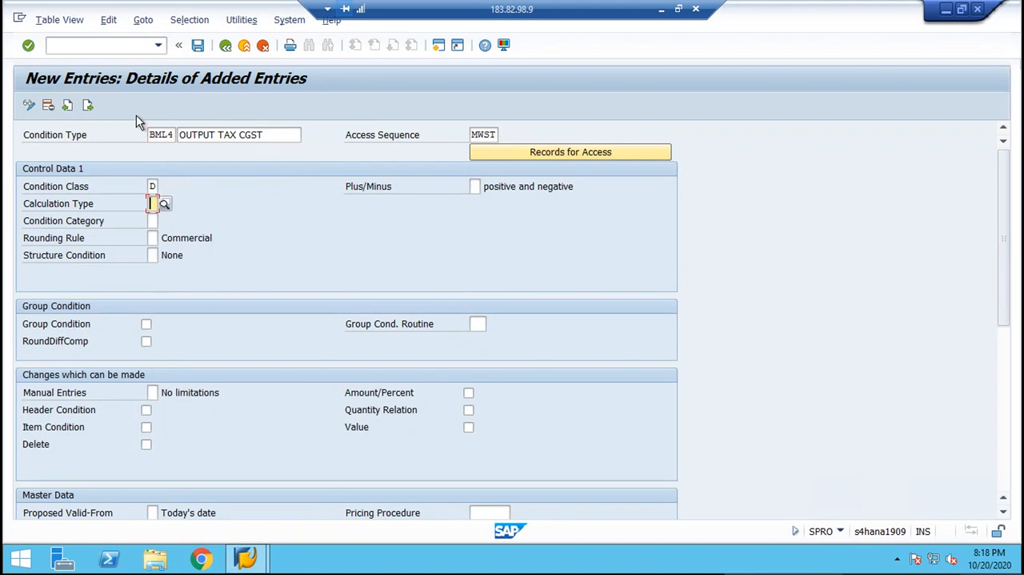
{"action": "type", "text": "A"}
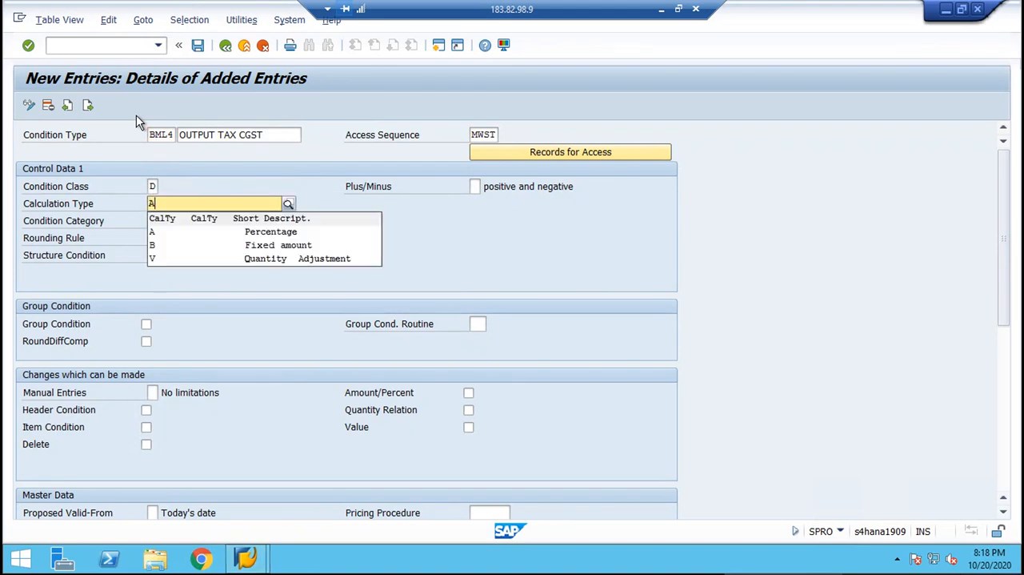
{"action": "key", "text": "Return"}
{"action": "key", "text": "Tab"}
{"action": "type", "text": "D"}
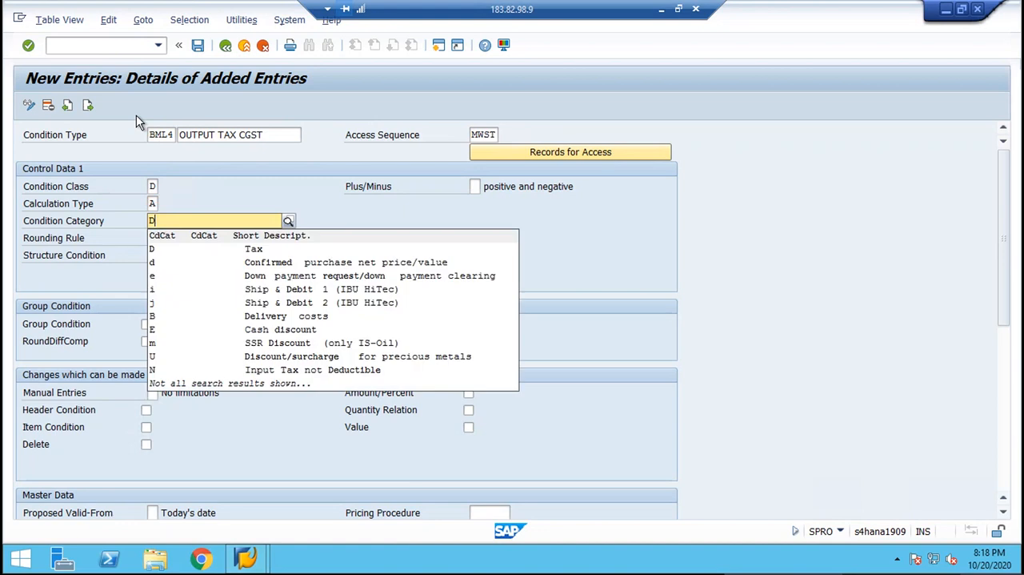
{"action": "key", "text": "Return"}
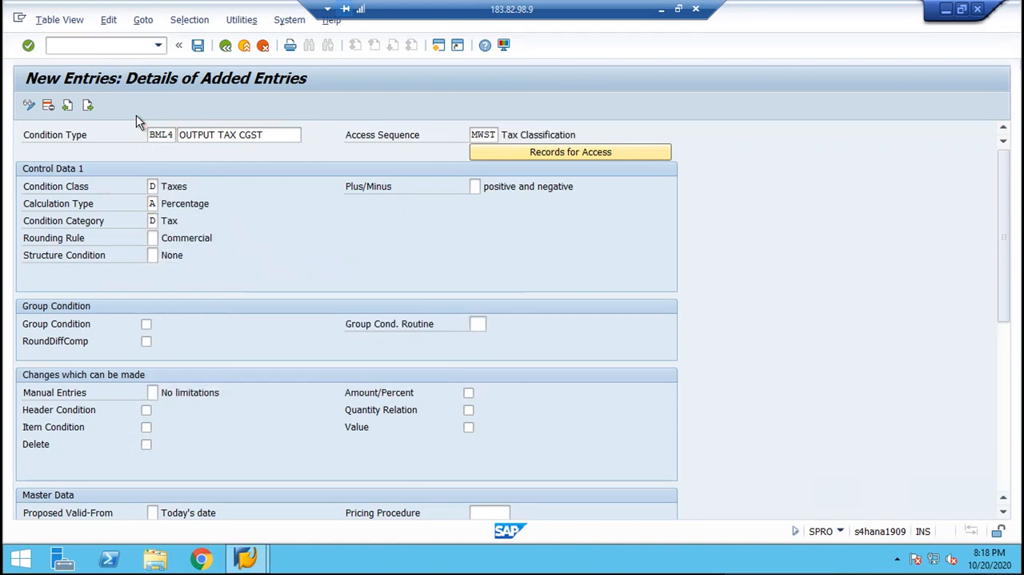
{"action": "key", "text": "ctrl+s"}
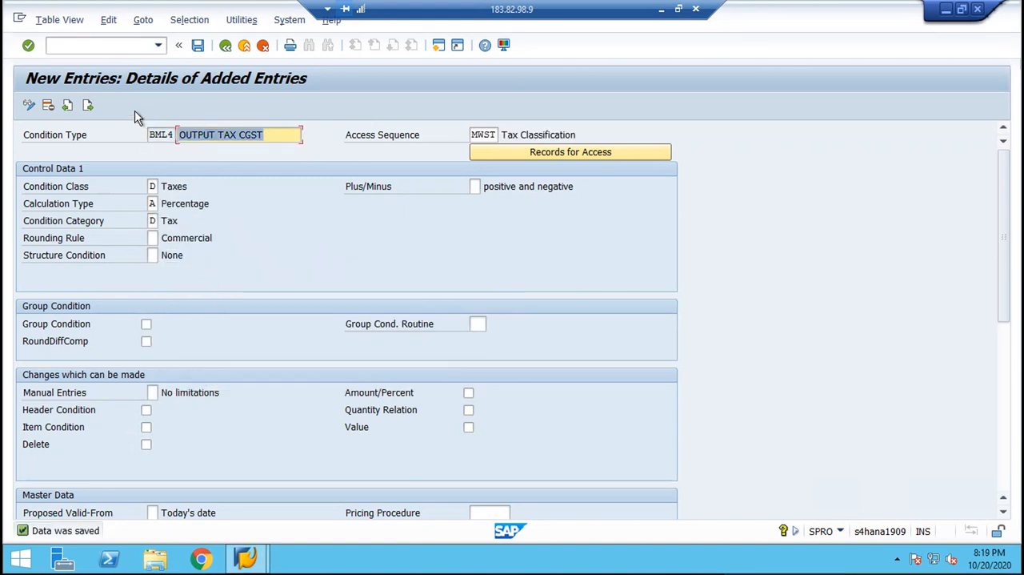
Start the next entry as condition type BML5 with the description "OUTPUT TAX SGST" and access sequence MWST.
{"action": "left_click", "coordinate": [88, 106]}
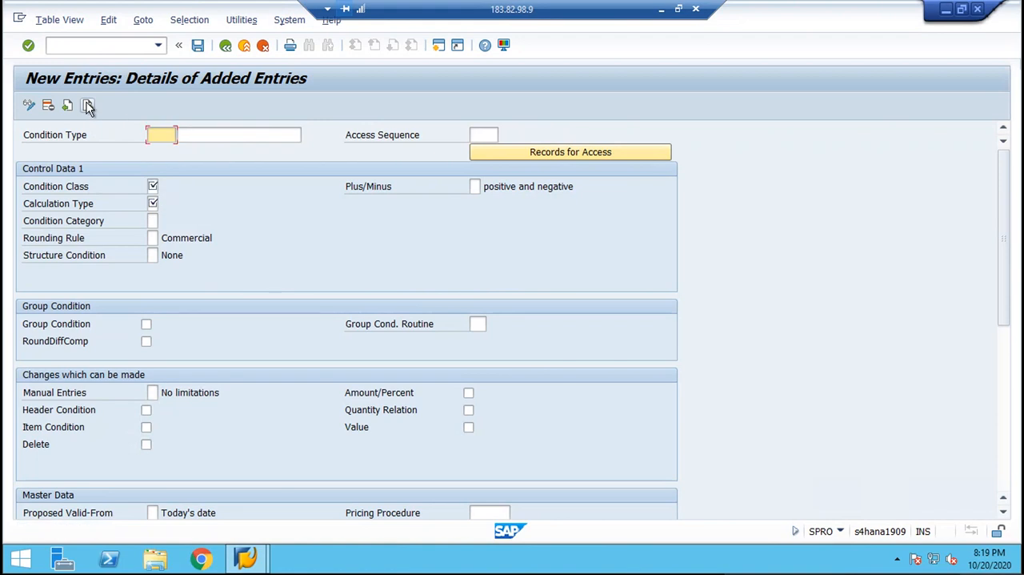
{"action": "type", "text": "BML5"}
{"action": "key", "text": "Tab"}
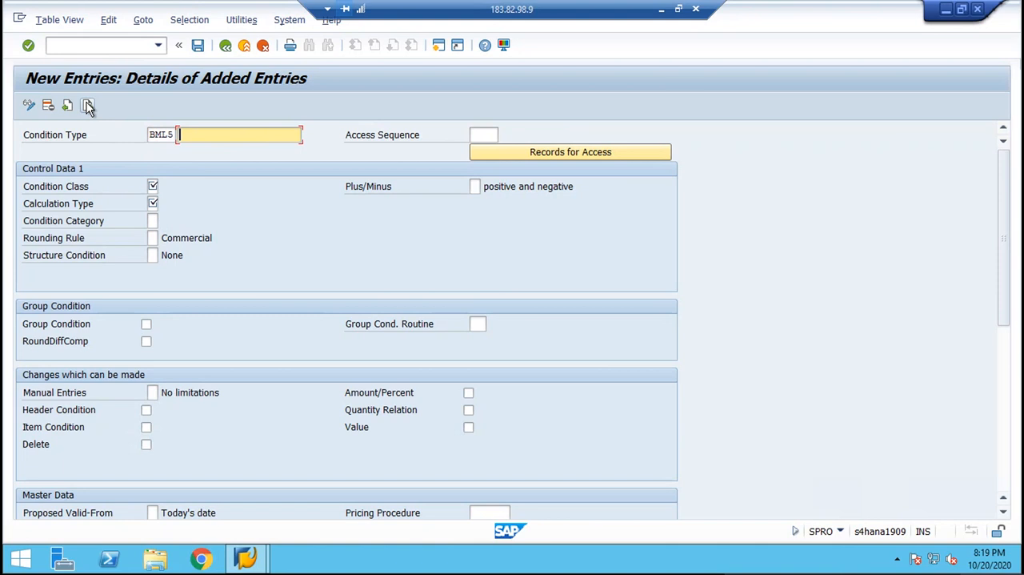
{"action": "type", "text": "OUTPUT TAX SGST"}
{"action": "key", "text": "Tab"}
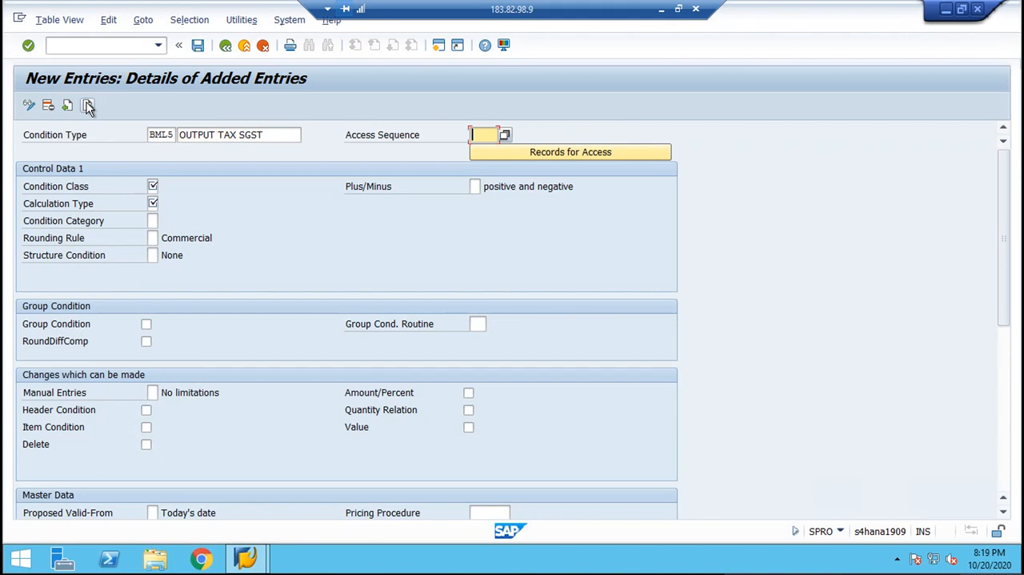
{"action": "type", "text": "MWST"}
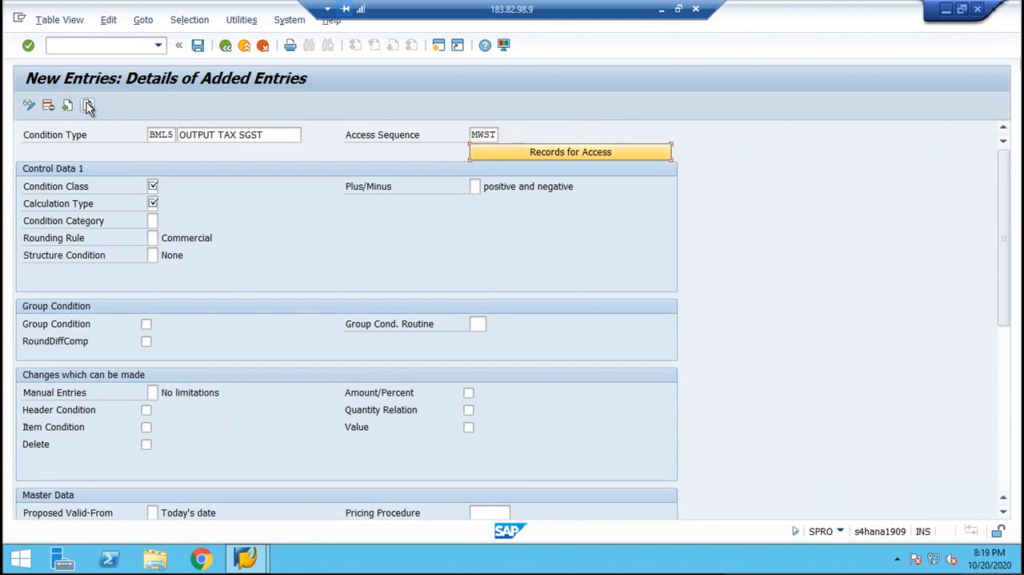
{"action": "key", "text": "Tab"}
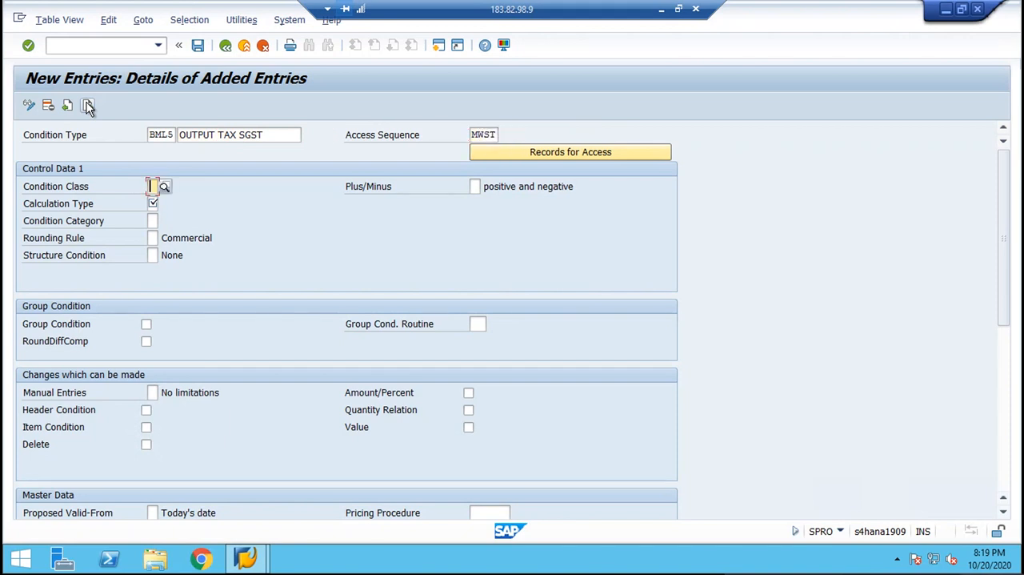
Set condition class D (Taxes), calculation type A (Percentage) and condition category D (Tax) for BML5, and save it.
{"action": "type", "text": "D"}
{"action": "key", "text": "Down"}
{"action": "key", "text": "Return"}
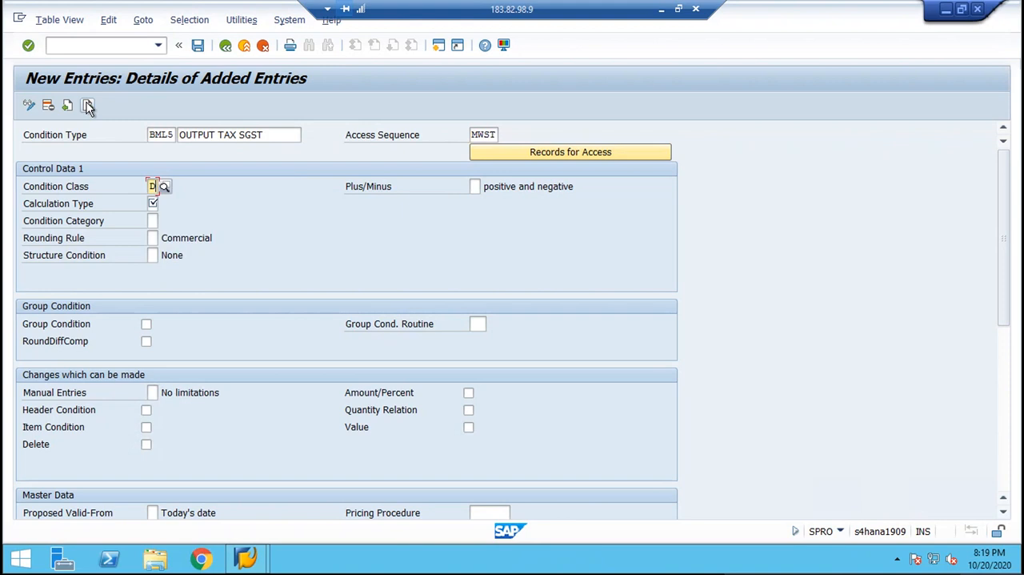
{"action": "key", "text": "Tab"}
{"action": "type", "text": "A"}
{"action": "key", "text": "Down"}
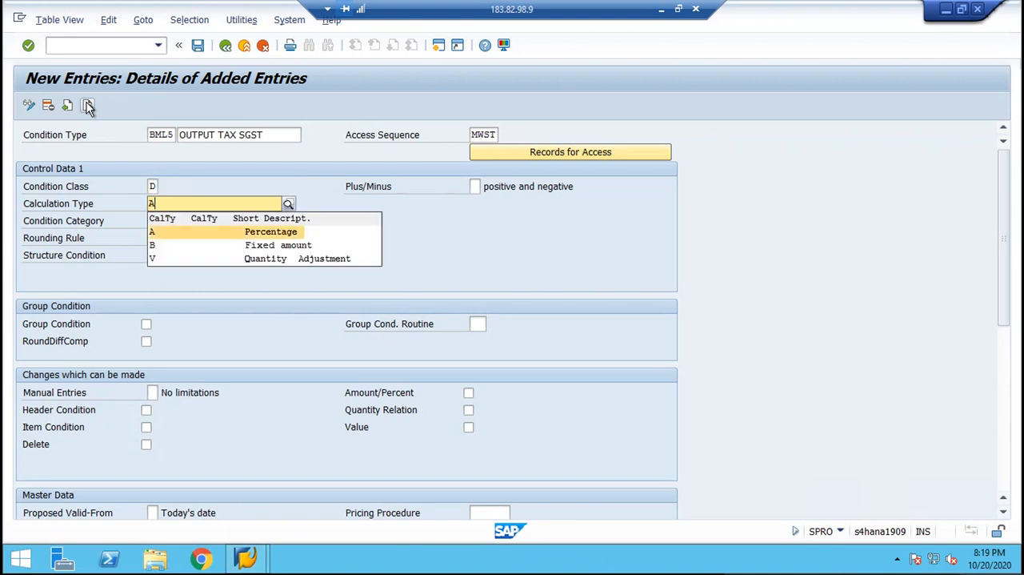
{"action": "key", "text": "Return"}
{"action": "key", "text": "Tab"}
{"action": "type", "text": "D"}
{"action": "key", "text": "Down"}
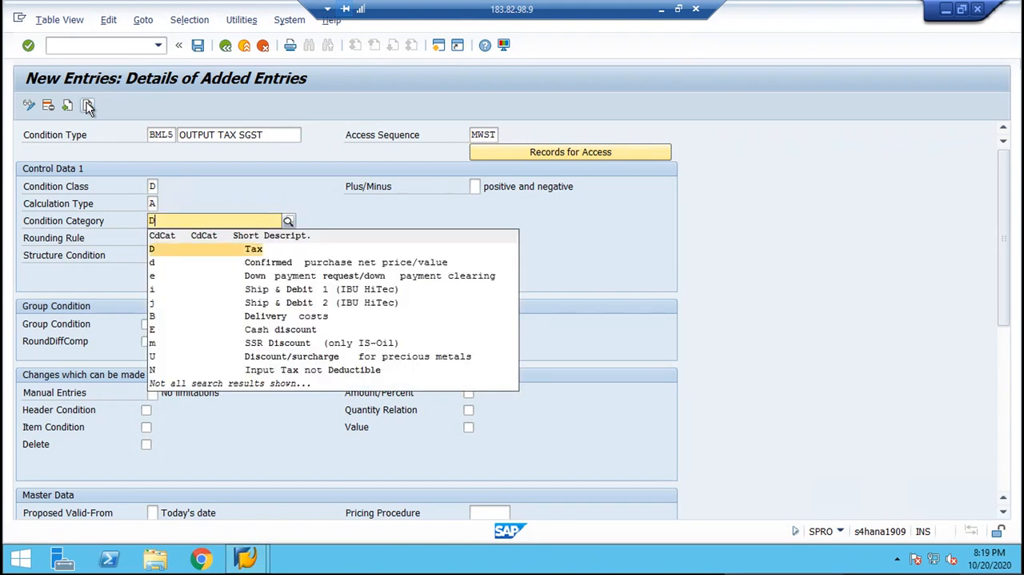
{"action": "key", "text": "Return"}
{"action": "key", "text": "Return"}
{"action": "key", "text": "ctrl+s"}
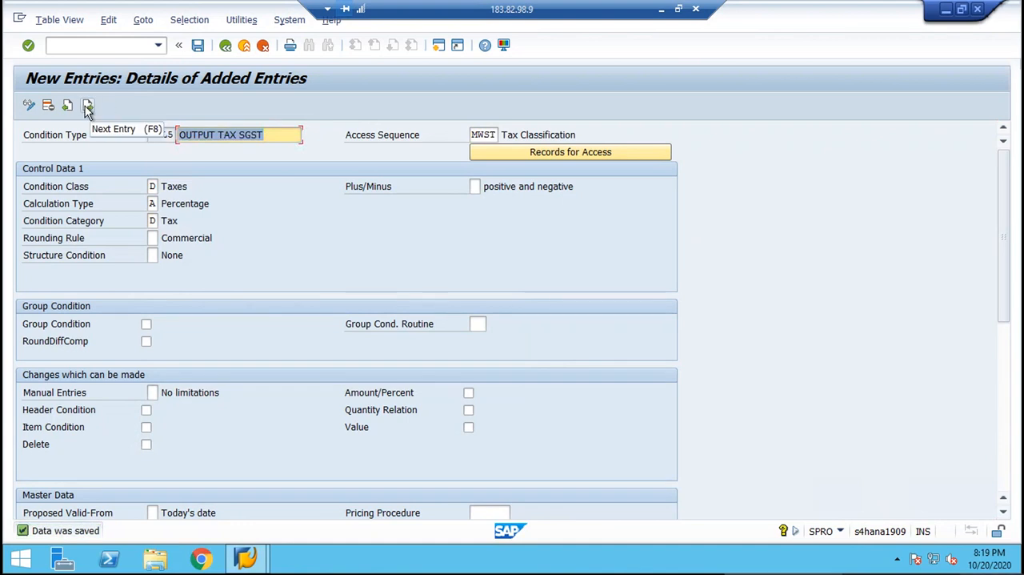
Start the next entry as condition type BML6 with the description "OUTPUT TAX IGST" and access sequence MWST.
{"action": "left_click", "coordinate": [88, 107]}
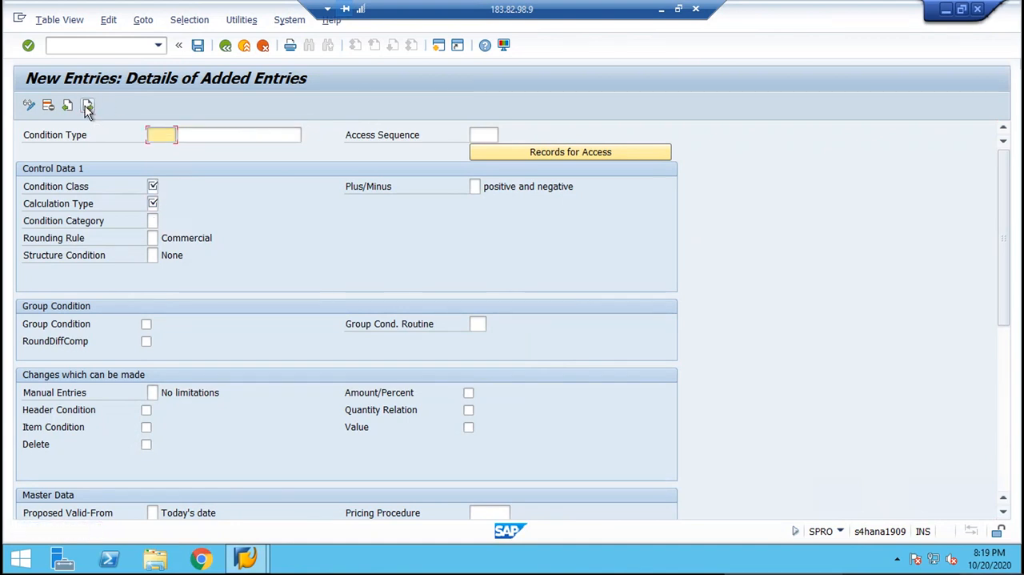
{"action": "type", "text": "BML"}
{"action": "key", "text": "BackSpace"}
{"action": "type", "text": "ML6"}
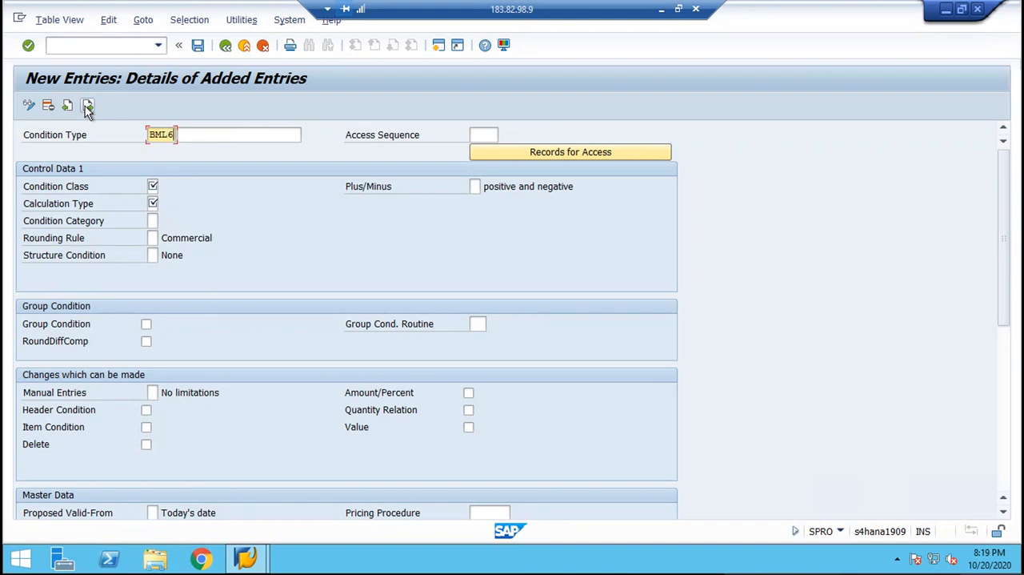
{"action": "key", "text": "Tab"}
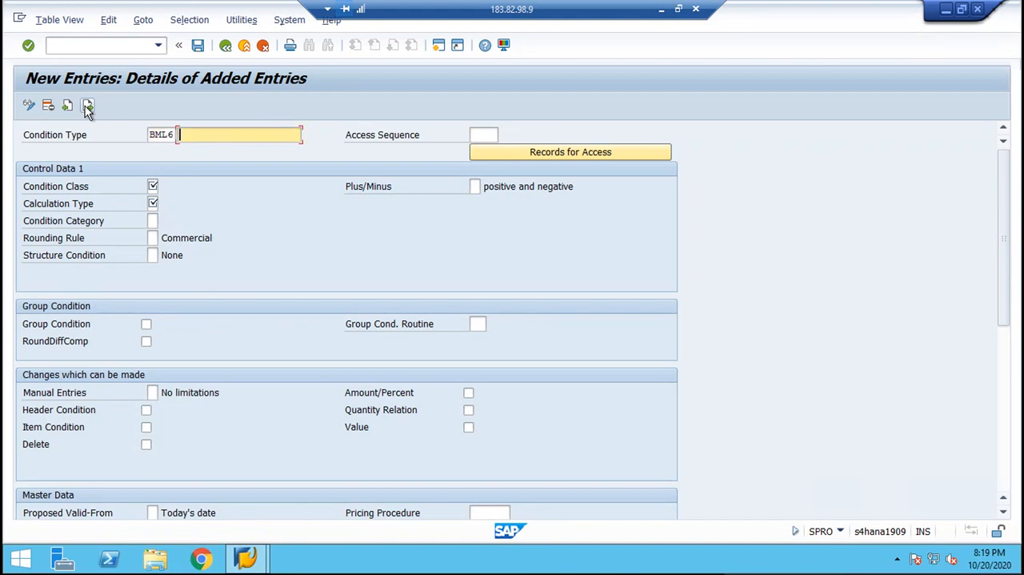
{"action": "type", "text": "OUTPUT "}
{"action": "type", "text": "TAX "}
{"action": "type", "text": "1GST"}
{"action": "key", "text": "Tab"}
{"action": "type", "text": "MWS"}
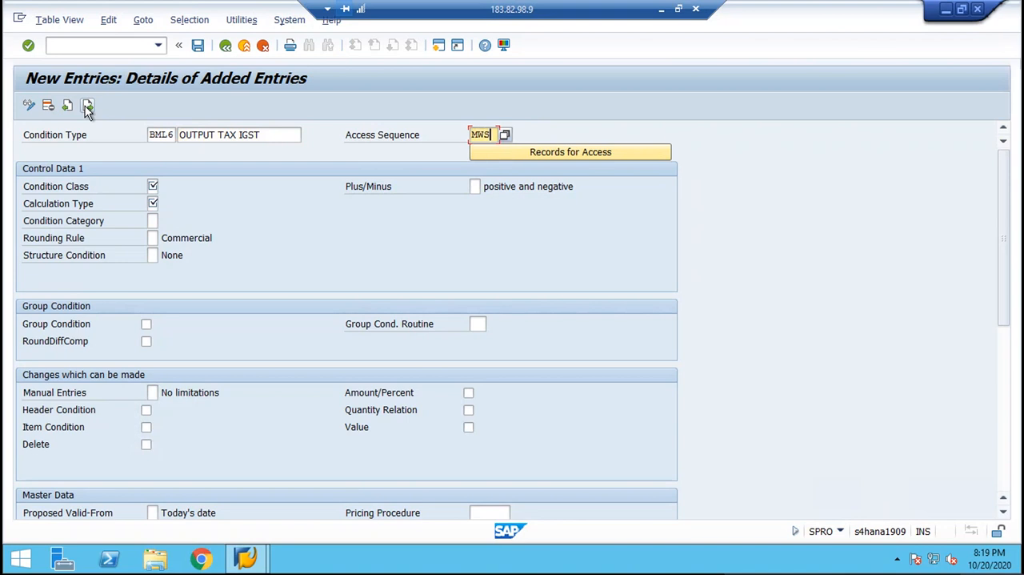
{"action": "type", "text": "T"}
{"action": "key", "text": "Tab"}
Set condition class D, calculation type A and condition category D for BML6, and save the condition type.
{"action": "key", "text": "Tab"}
{"action": "type", "text": "D"}
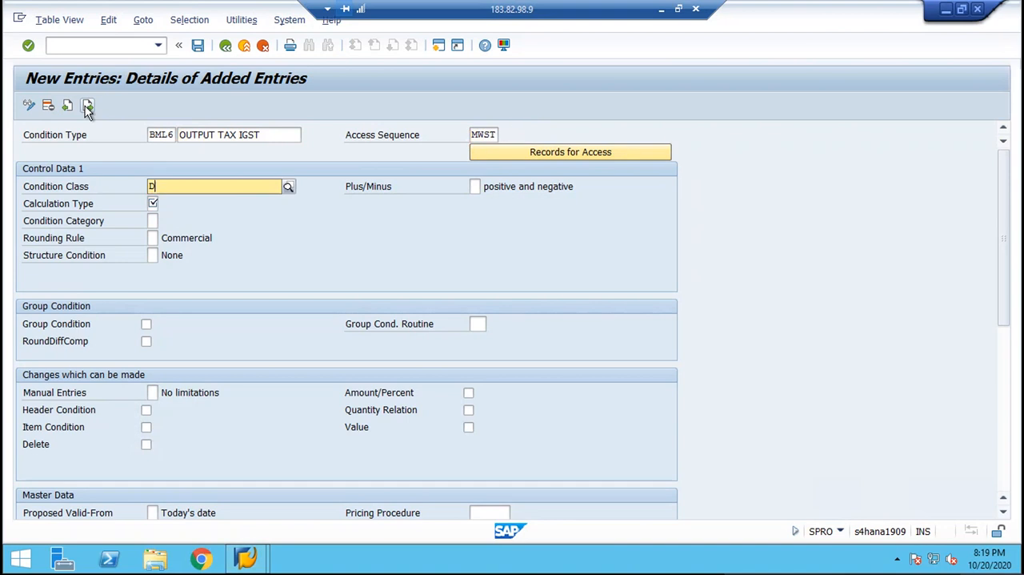
{"action": "key", "text": "Tab"}
{"action": "type", "text": "A"}
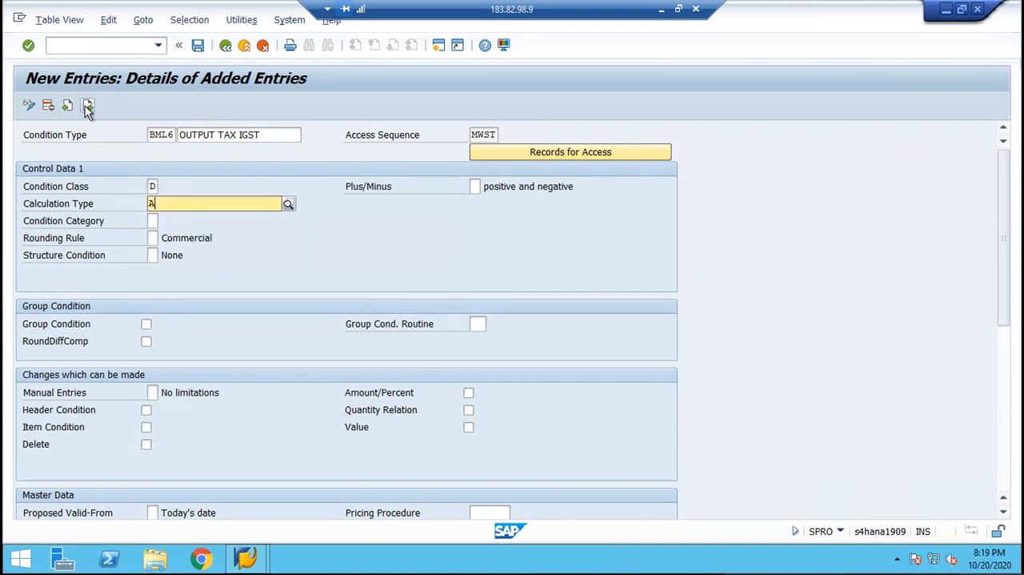
{"action": "key", "text": "Tab"}
{"action": "type", "text": "D"}
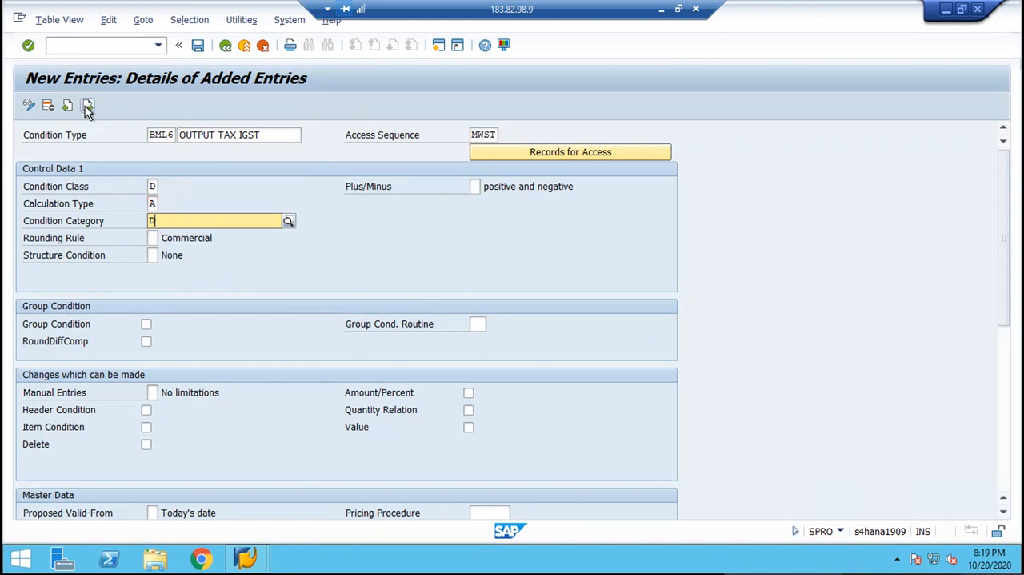
{"action": "key", "text": "Return"}
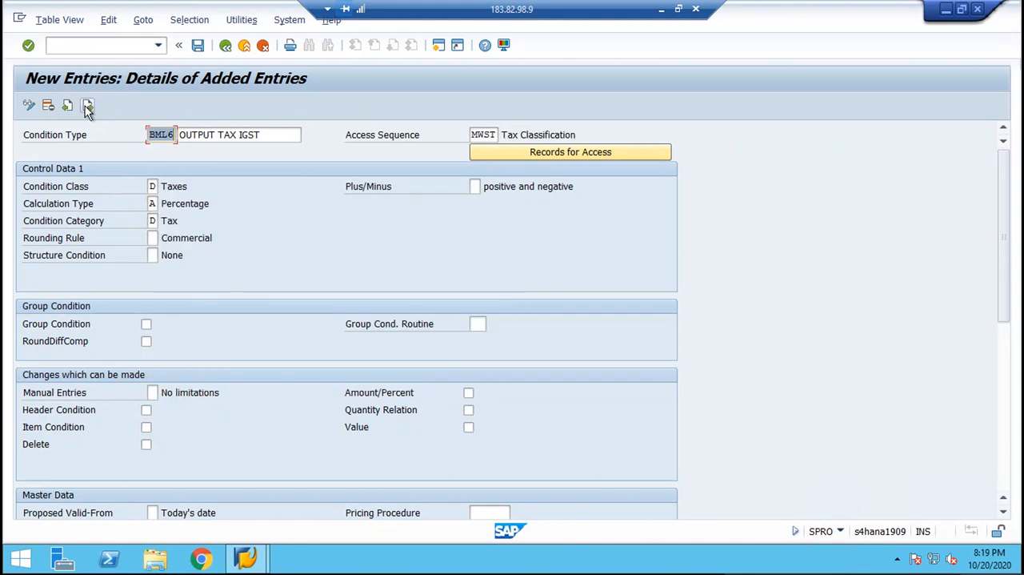
{"action": "key", "text": "ctrl+s"}
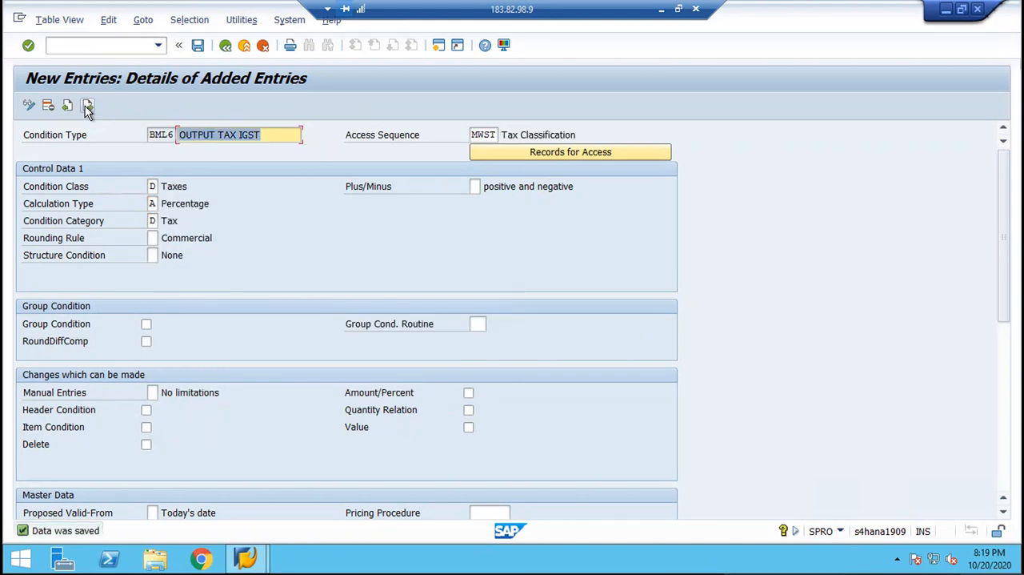
{"action": "key", "text": "ctrl+s"}
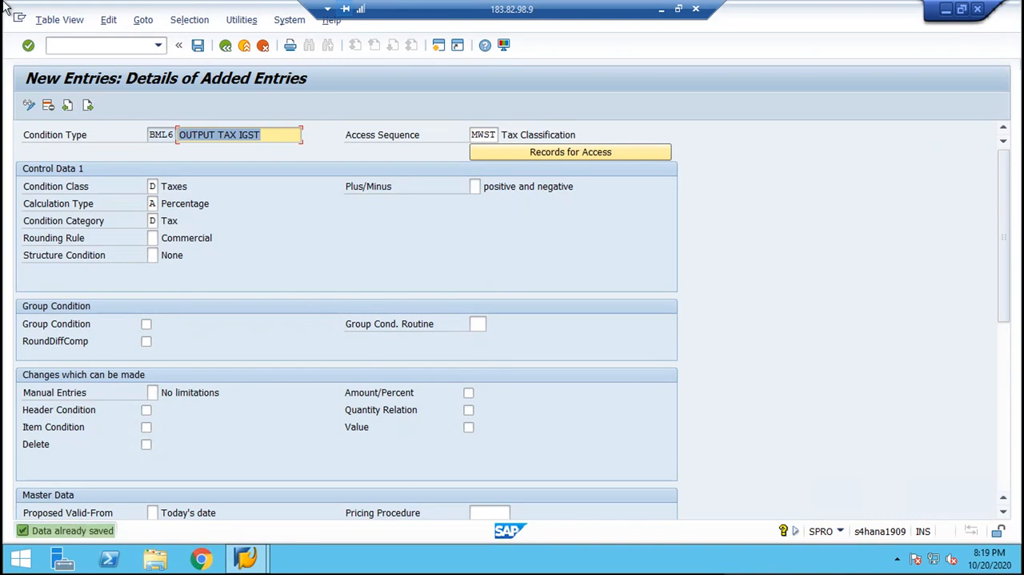
{"action": "left_click", "coordinate": [198, 45]}
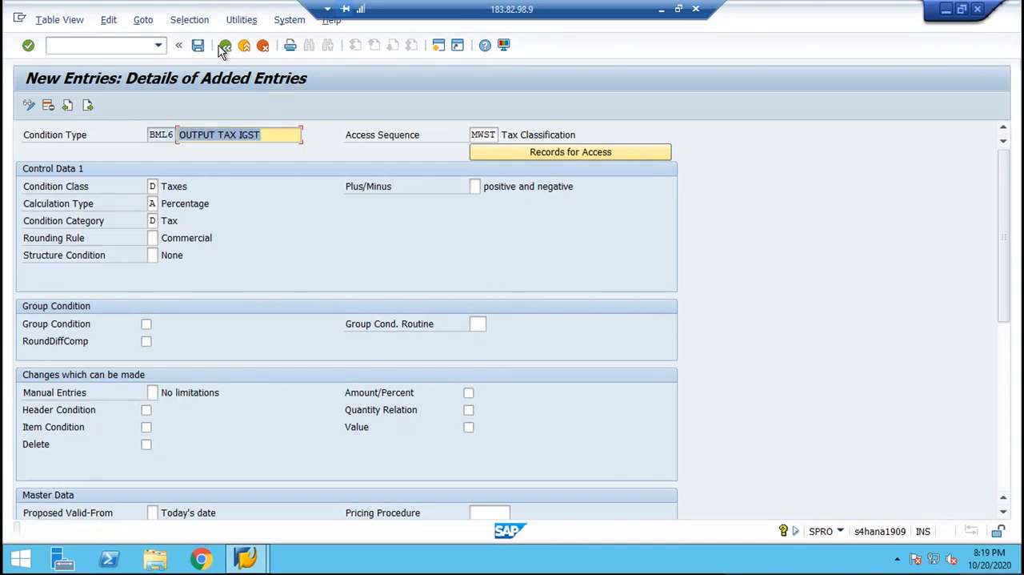
Return to the condition types overview and position the list at BML1 to review the new entries.
{"action": "left_click", "coordinate": [225, 46]}
{"action": "left_click", "coordinate": [225, 46]}
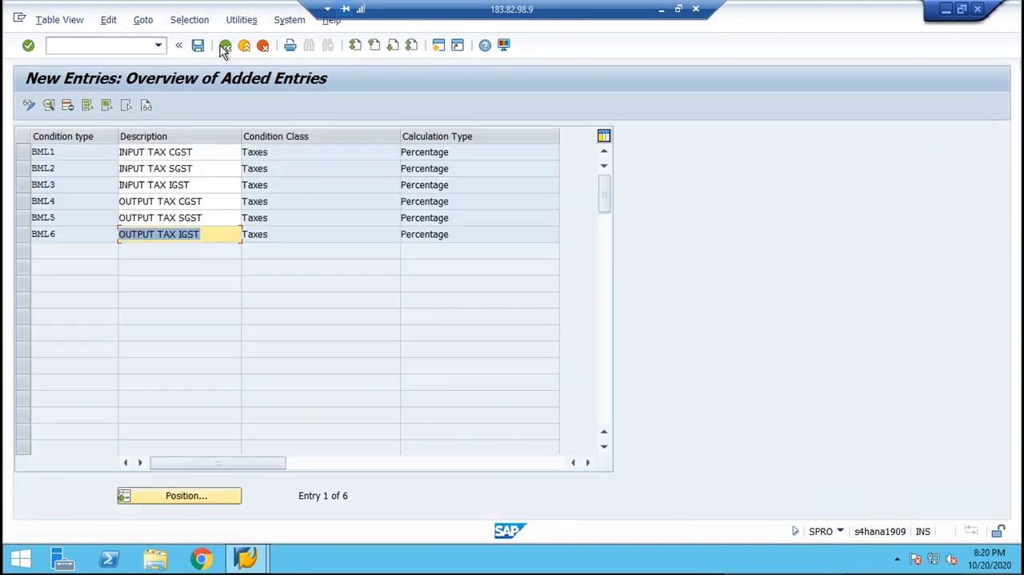
{"action": "left_click", "coordinate": [224, 46]}
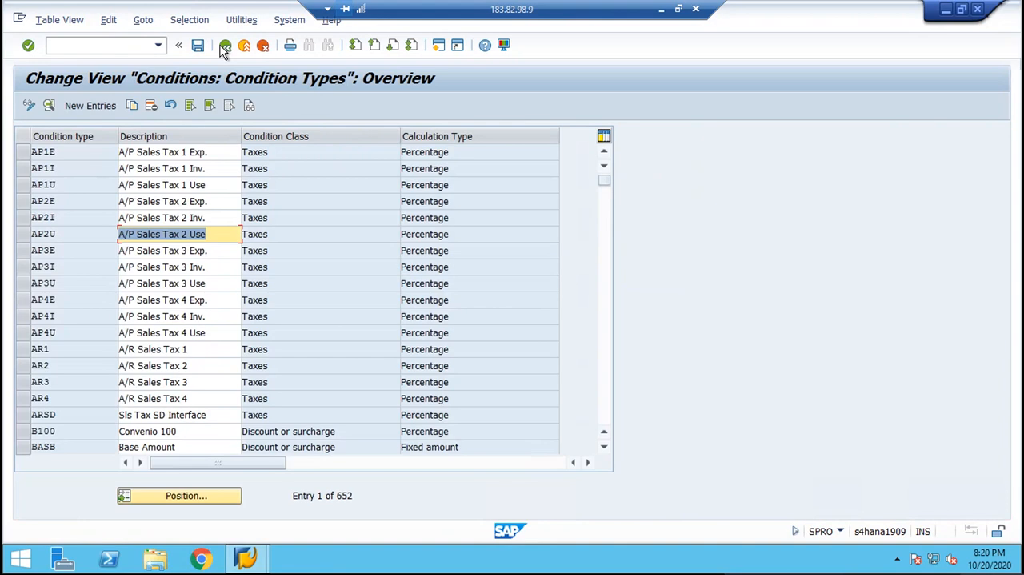
{"action": "left_click", "coordinate": [179, 501]}
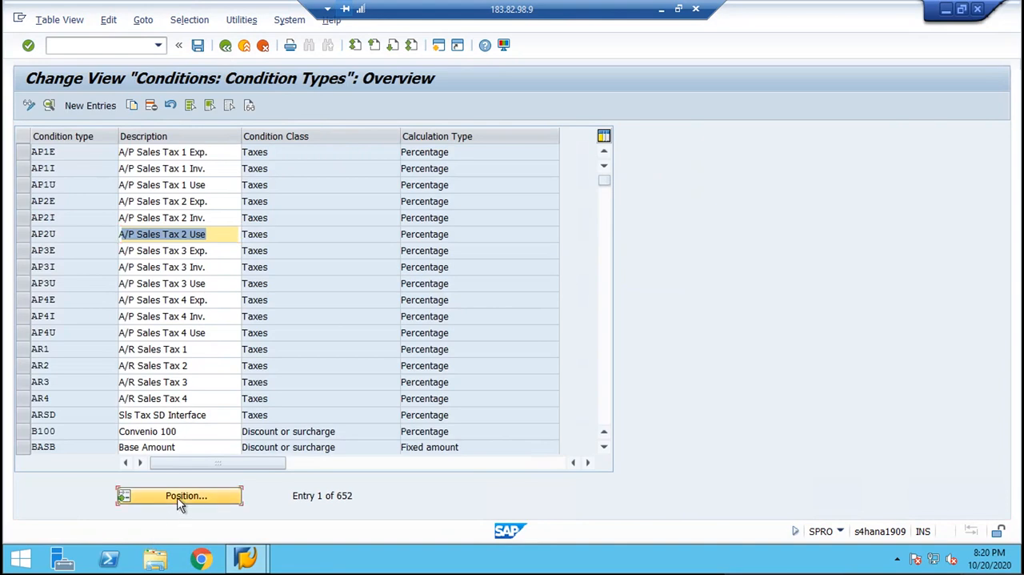
{"action": "type", "text": "BBS1"}
{"action": "key", "text": "Return"}
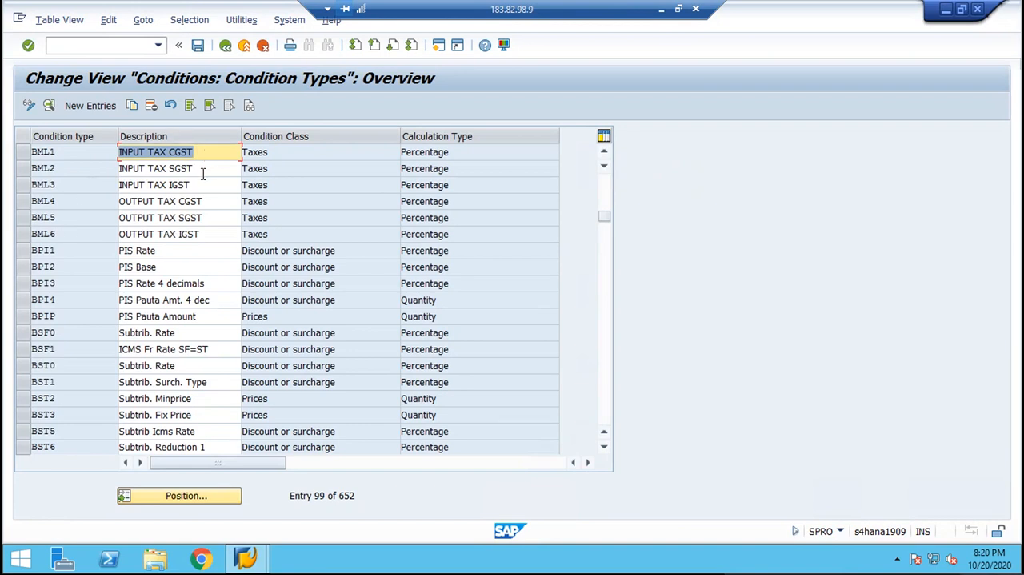
Leave the condition types and start a new process entry under Check and Change Settings for Tax Processing.
{"action": "left_click", "coordinate": [225, 45]}
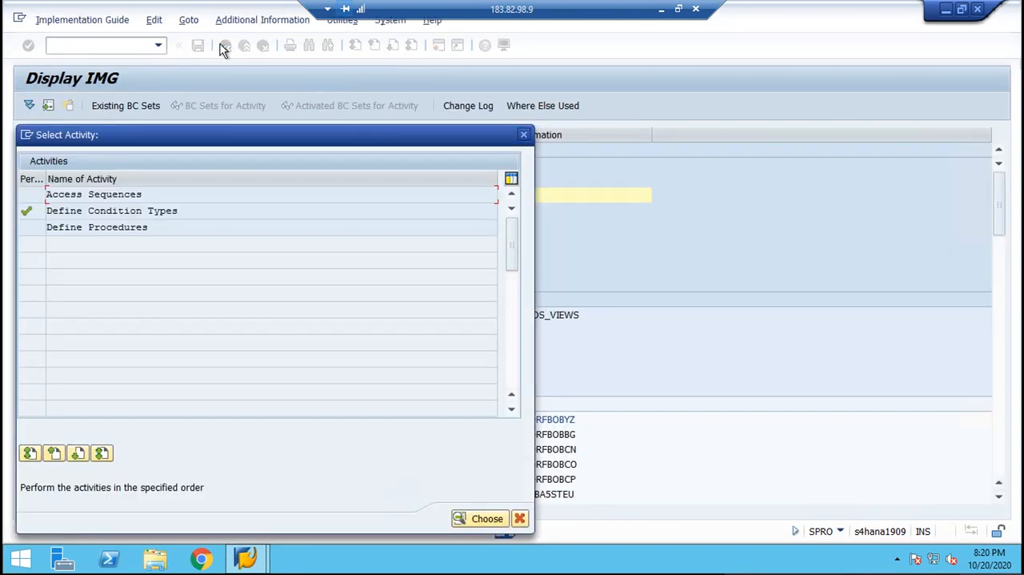
{"action": "key", "text": "Escape"}
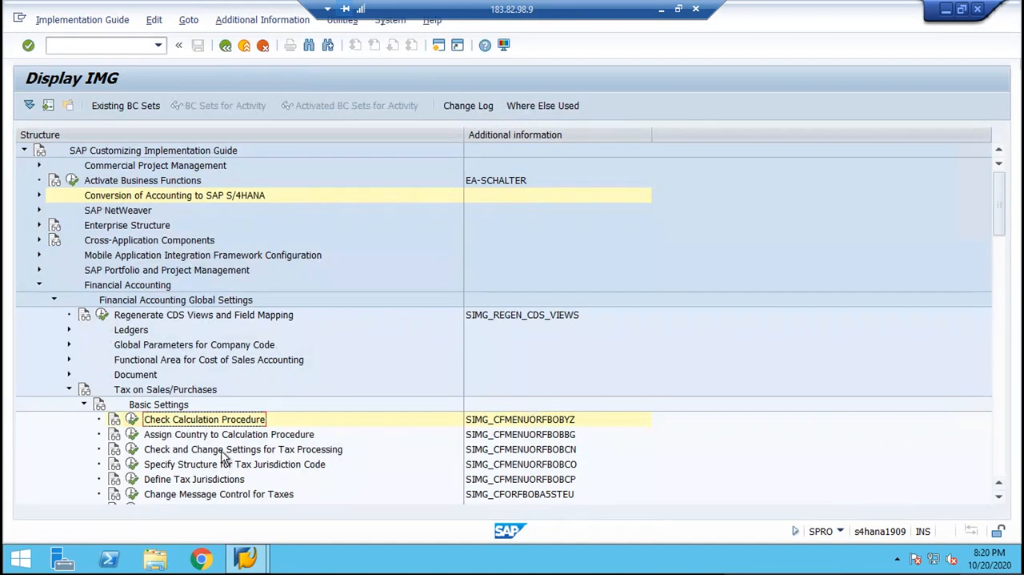
{"action": "key", "text": "Down"}
{"action": "key", "text": "Down"}
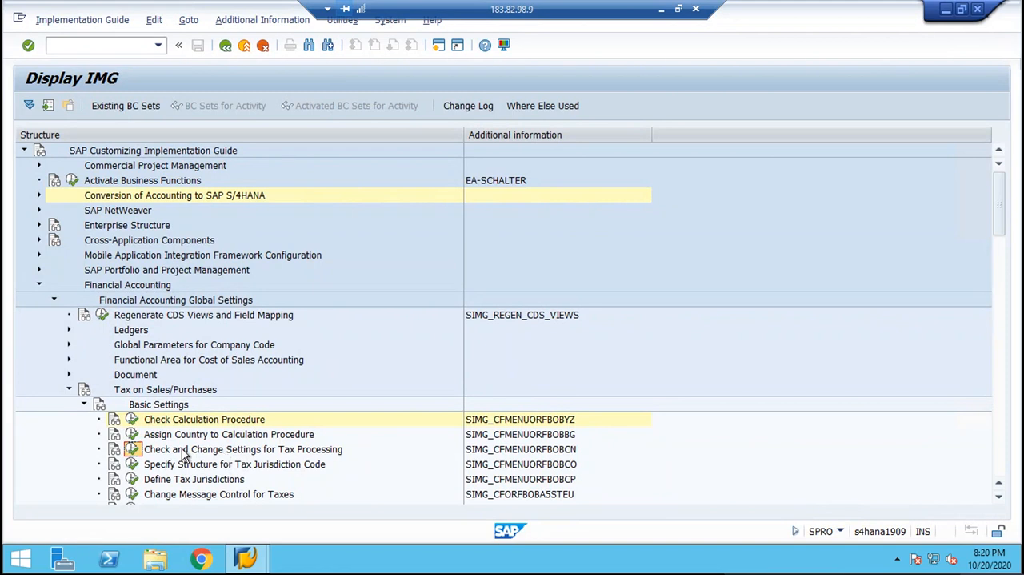
{"action": "left_click", "coordinate": [132, 450]}
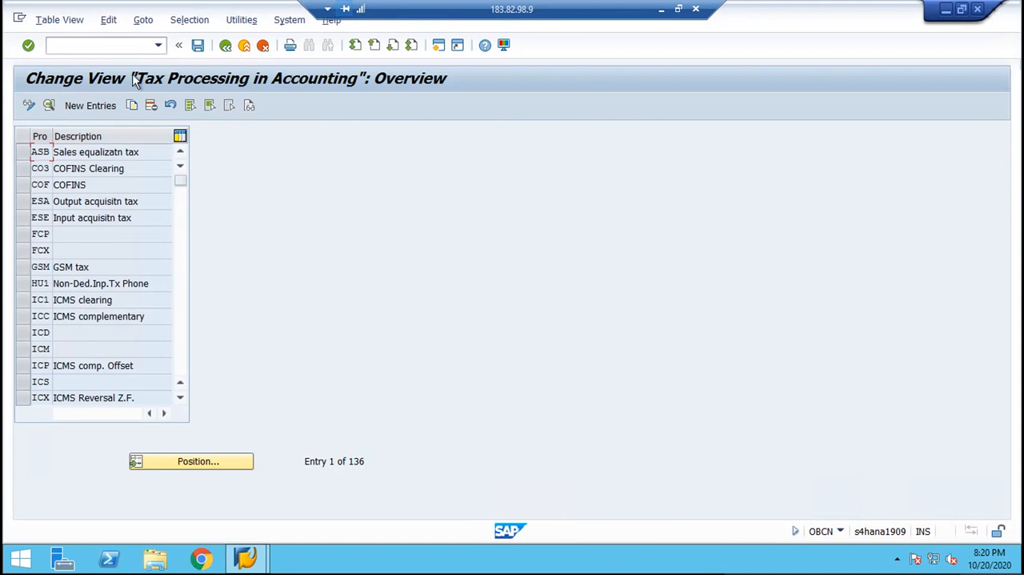
{"action": "left_click", "coordinate": [91, 105]}
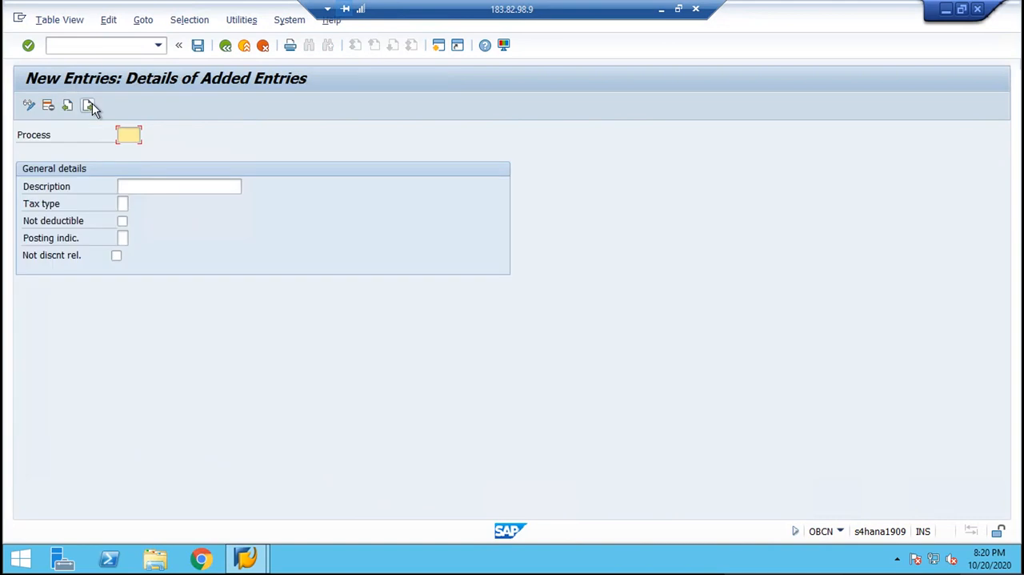
Enter BM1 as the process key with the description "INPUT TAX CGST".
{"action": "type", "text": "BM1"}
{"action": "key", "text": "Tab"}
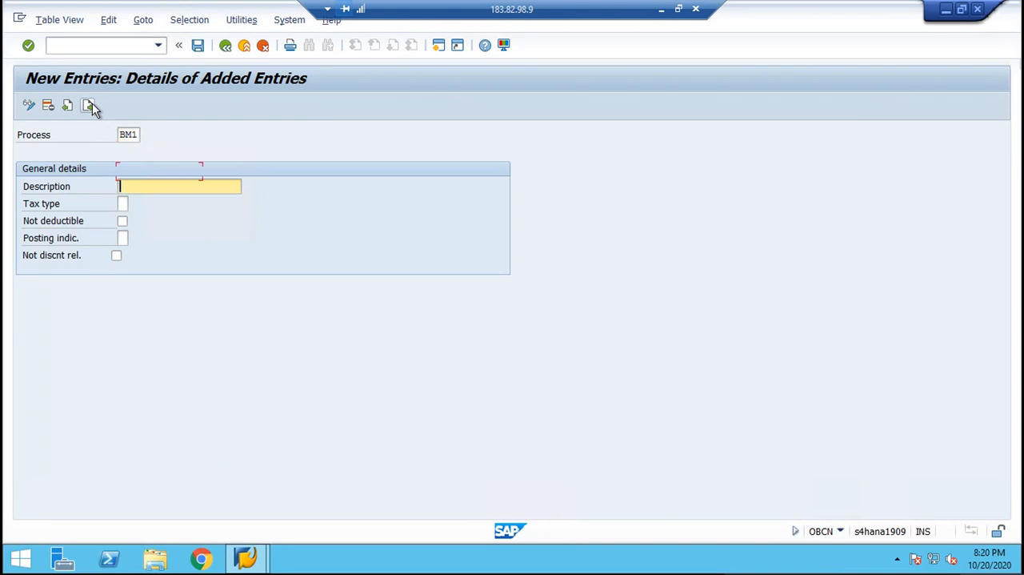
{"action": "type", "text": "INPUT TAX CGST"}
{"action": "key", "text": "Tab"}
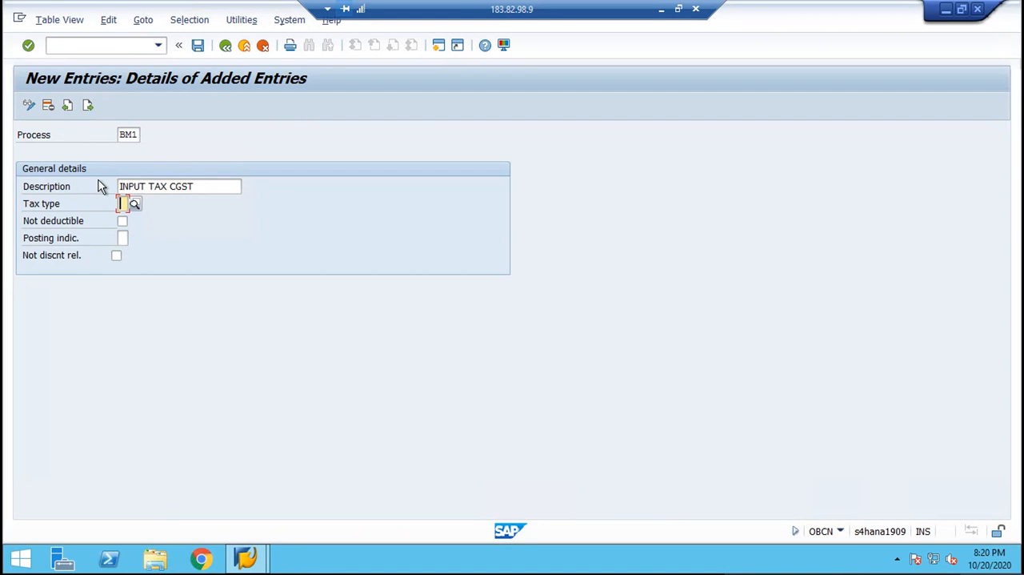
Set BM1 to tax type 2 (Input tax) and posting indicator 2 (Separate line item), and save the entry.
{"action": "left_click", "coordinate": [133, 203]}
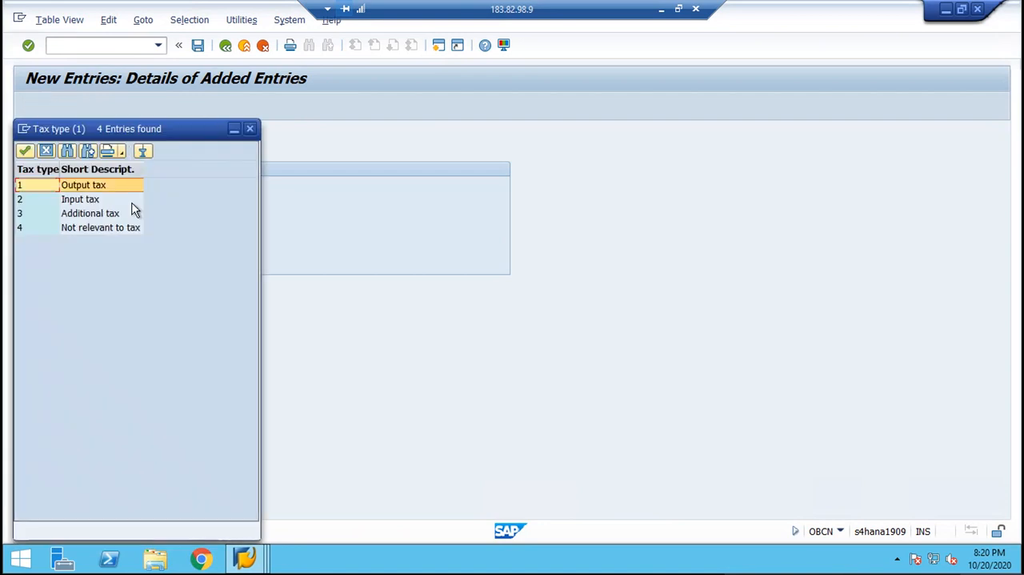
{"action": "left_click", "coordinate": [82, 202]}
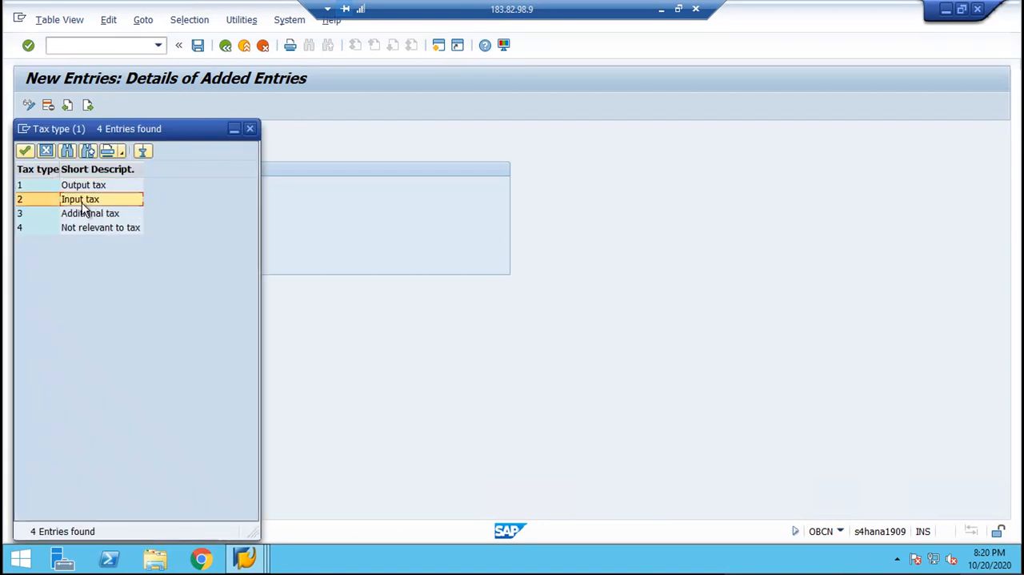
{"action": "double_click", "coordinate": [81, 202]}
{"action": "left_click", "coordinate": [124, 238]}
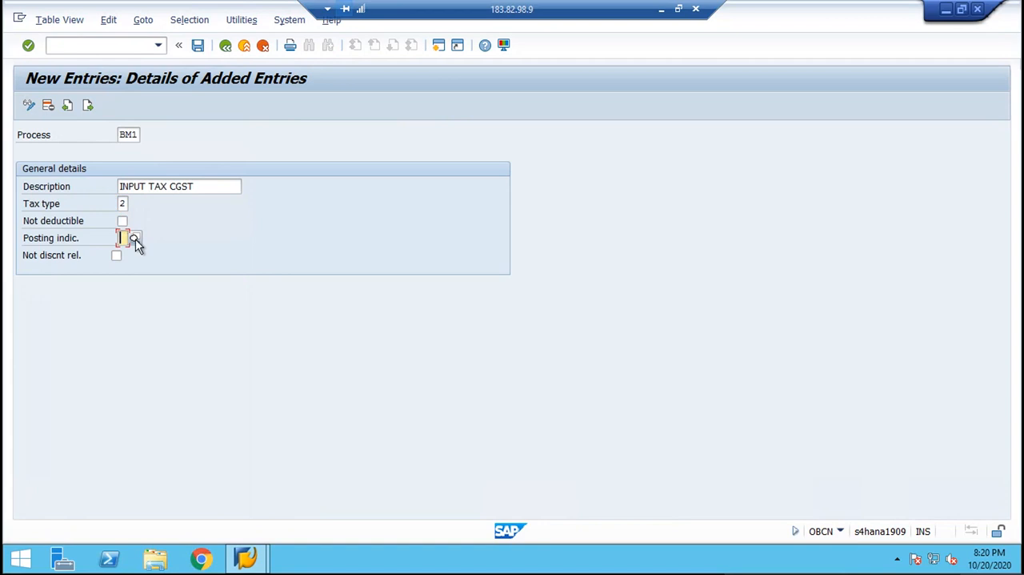
{"action": "left_click", "coordinate": [136, 239]}
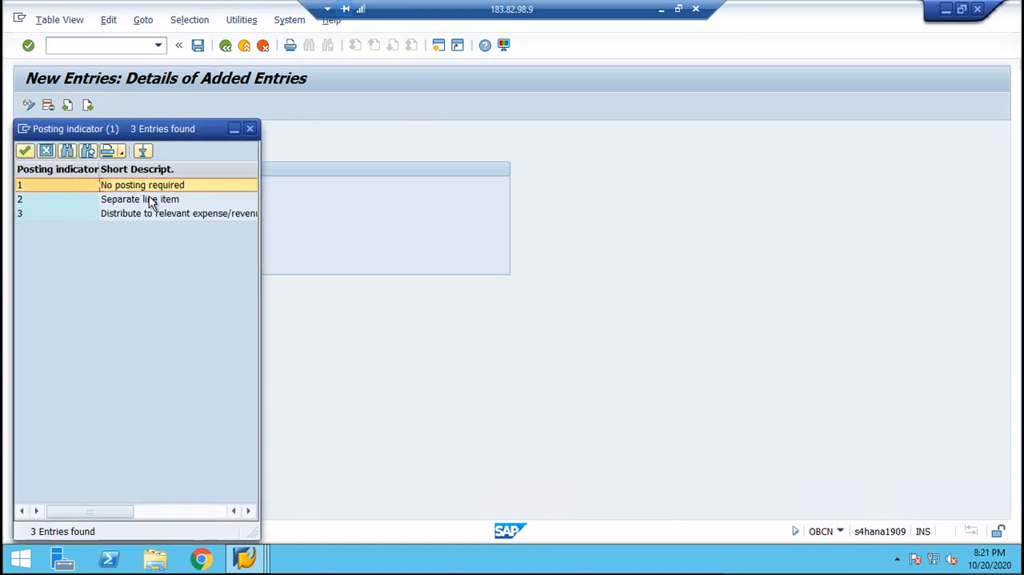
{"action": "left_click", "coordinate": [151, 202]}
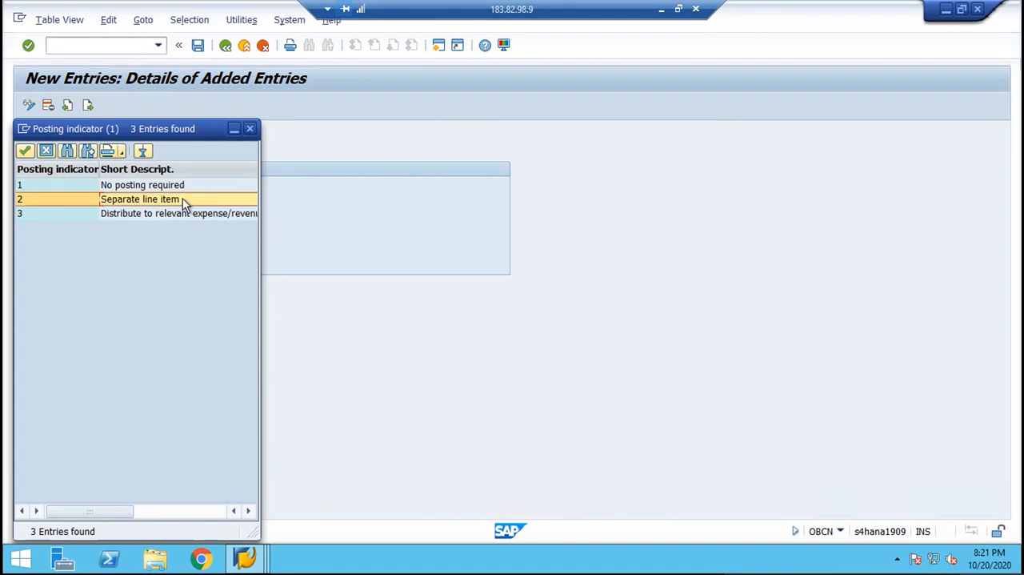
{"action": "double_click", "coordinate": [182, 202]}
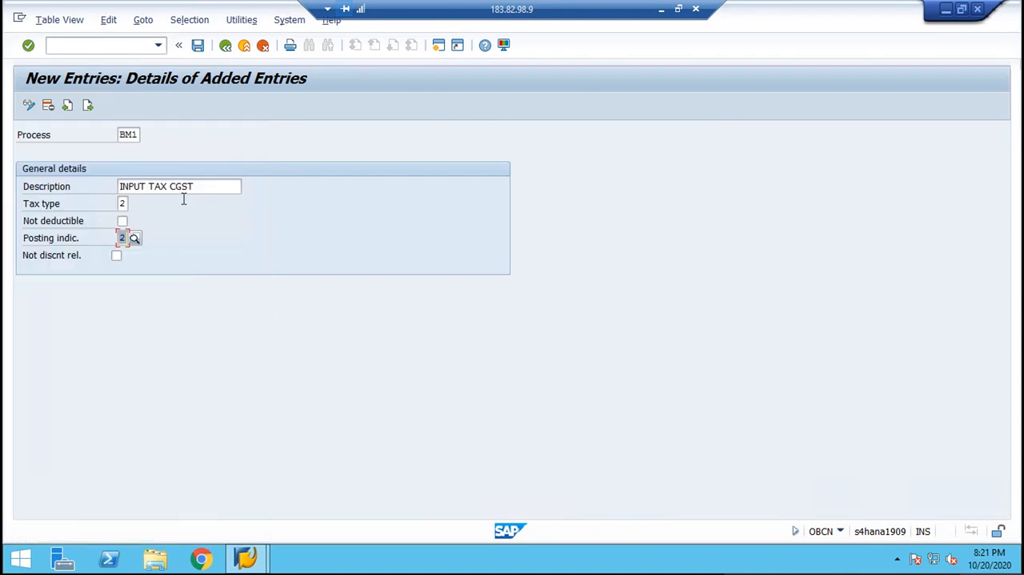
{"action": "left_click", "coordinate": [195, 49]}
{"action": "key", "text": "Return"}
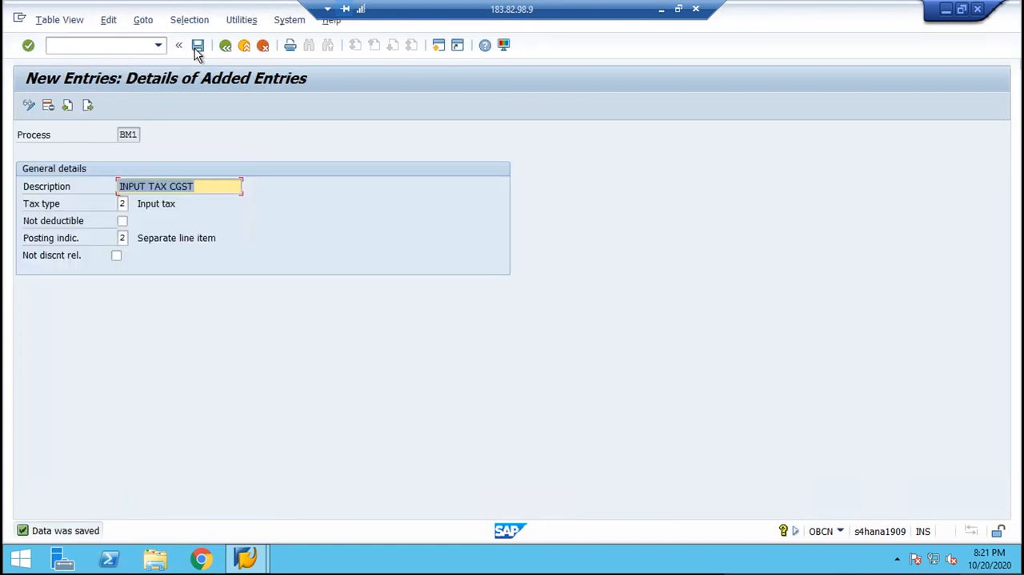
Start the next process entry as BM2 with the description "INPUT TAX SGST".
{"action": "left_click", "coordinate": [89, 111]}
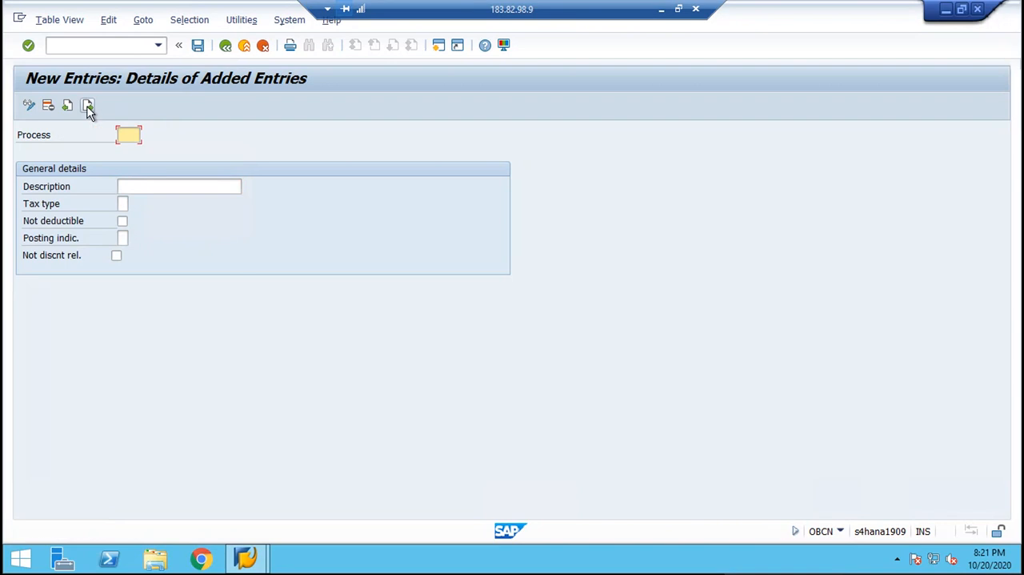
{"action": "type", "text": "BM2"}
{"action": "key", "text": "Tab"}
{"action": "type", "text": "INPU"}
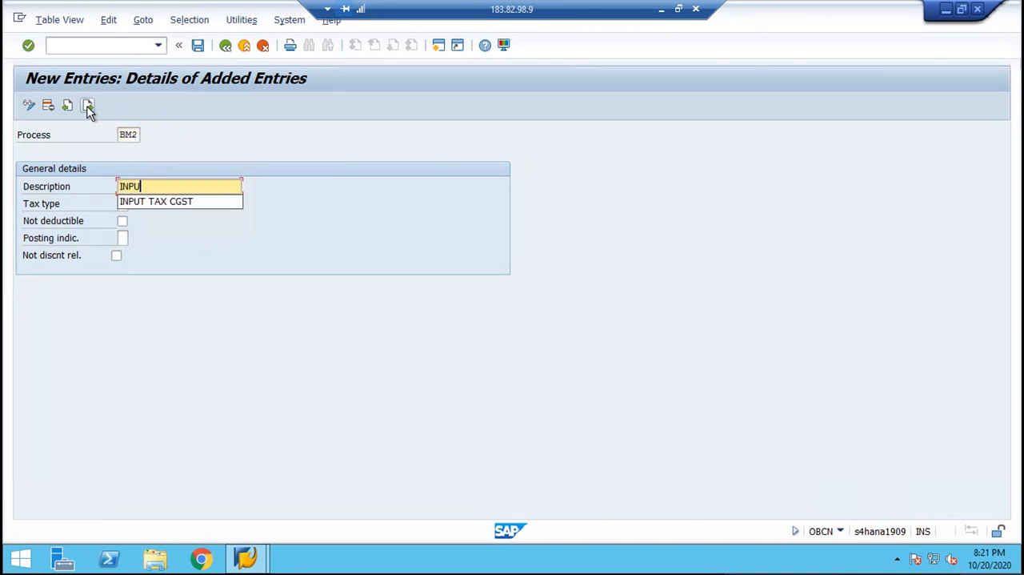
{"action": "type", "text": "T TAX SGST"}
{"action": "key", "text": "Tab"}
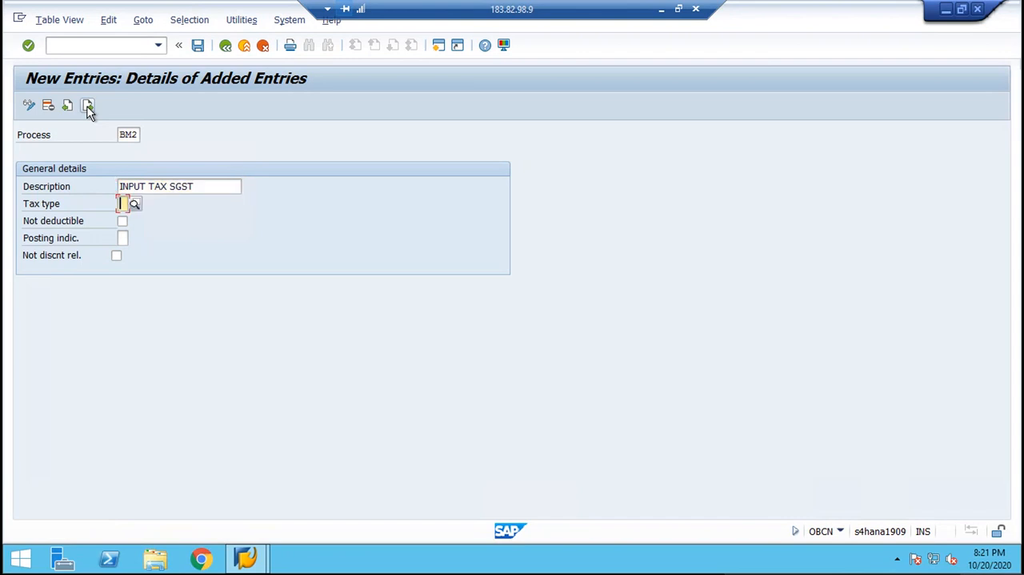
Set tax type 2 and posting indicator 2 for process BM2, and save it.
{"action": "type", "text": "2"}
{"action": "key", "text": "Tab"}
{"action": "type", "text": "2"}
{"action": "key", "text": "Return"}
{"action": "key", "text": "ctrl+s"}
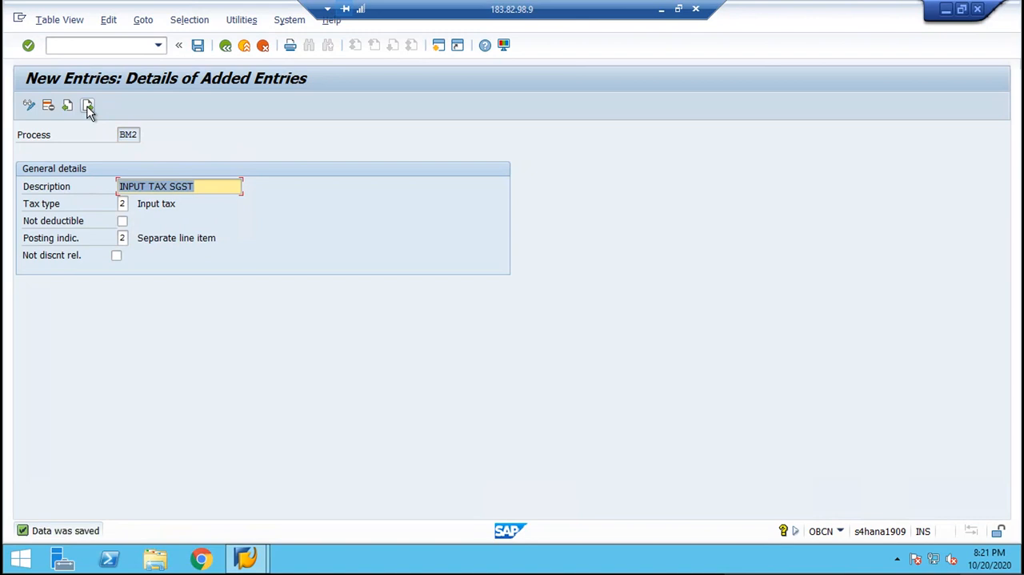
Start the next process entry as BM3 with the description "INPUT TAX IGST".
{"action": "left_click", "coordinate": [88, 106]}
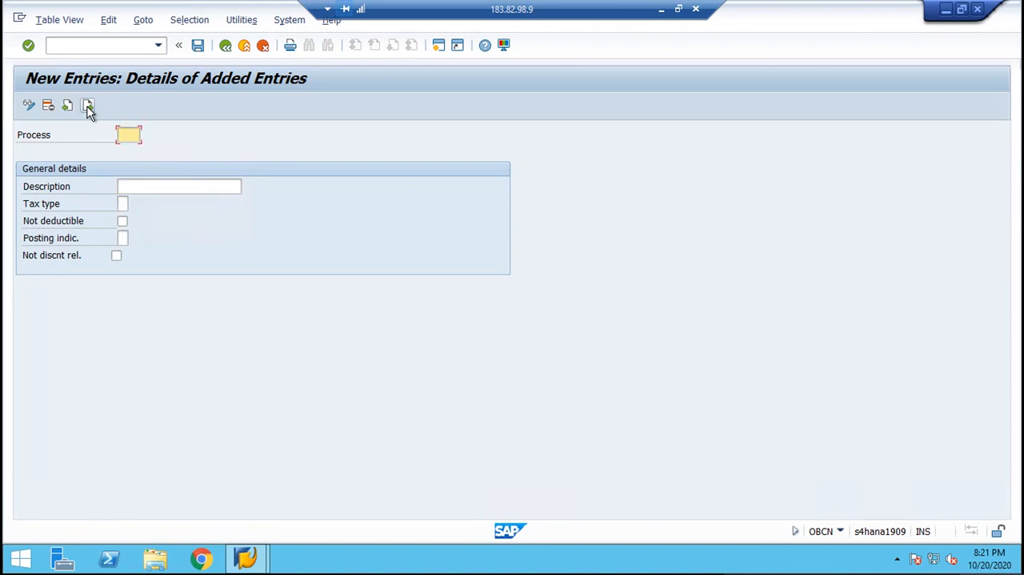
{"action": "type", "text": "BM3"}
{"action": "key", "text": "Tab"}
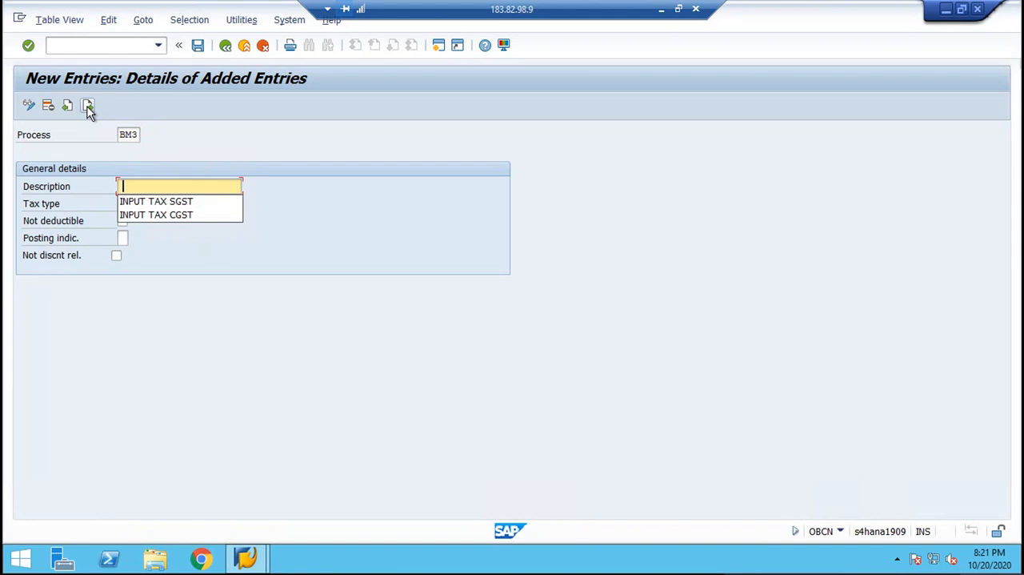
{"action": "key", "text": "Down"}
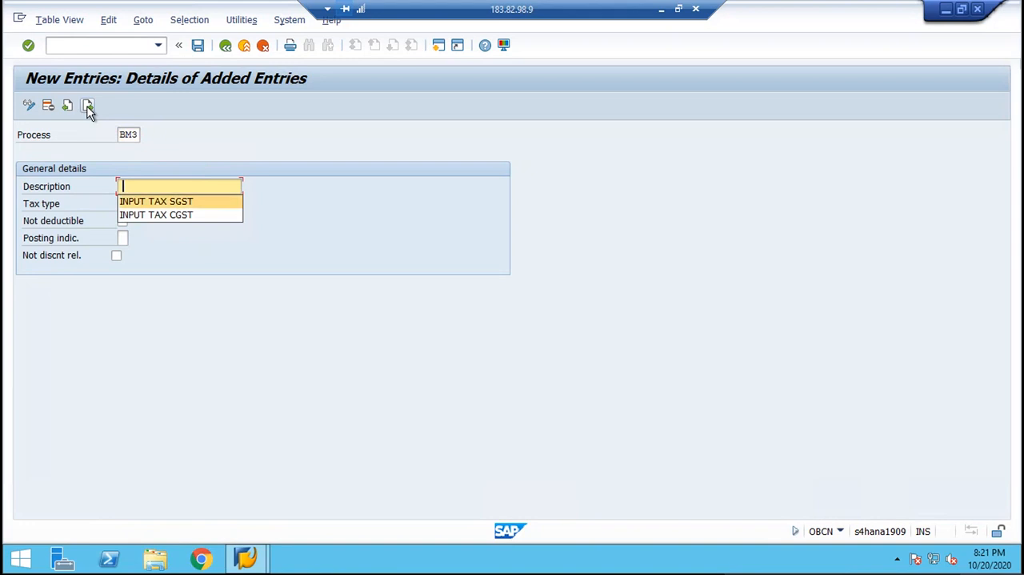
{"action": "key", "text": "Return"}
{"action": "key", "text": "BackSpace"}
{"action": "key", "text": "BackSpace"}
{"action": "key", "text": "BackSpace"}
{"action": "key", "text": "BackSpace"}
{"action": "type", "text": "INPUT TAX I"}
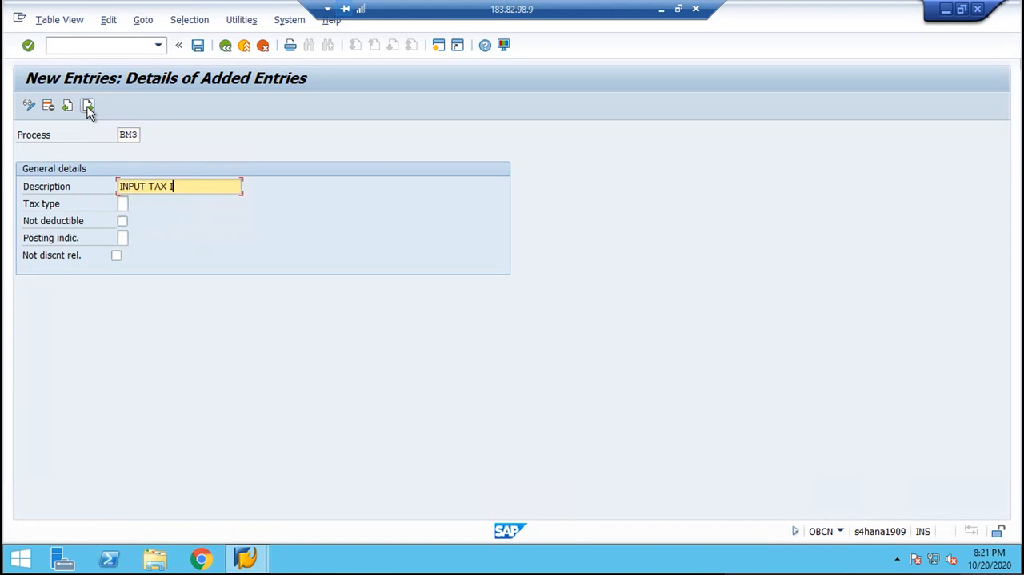
{"action": "type", "text": "GST"}
{"action": "key", "text": "Tab"}
Set tax type 2 and posting indicator 2 for process BM3, and save it.
{"action": "type", "text": "2"}
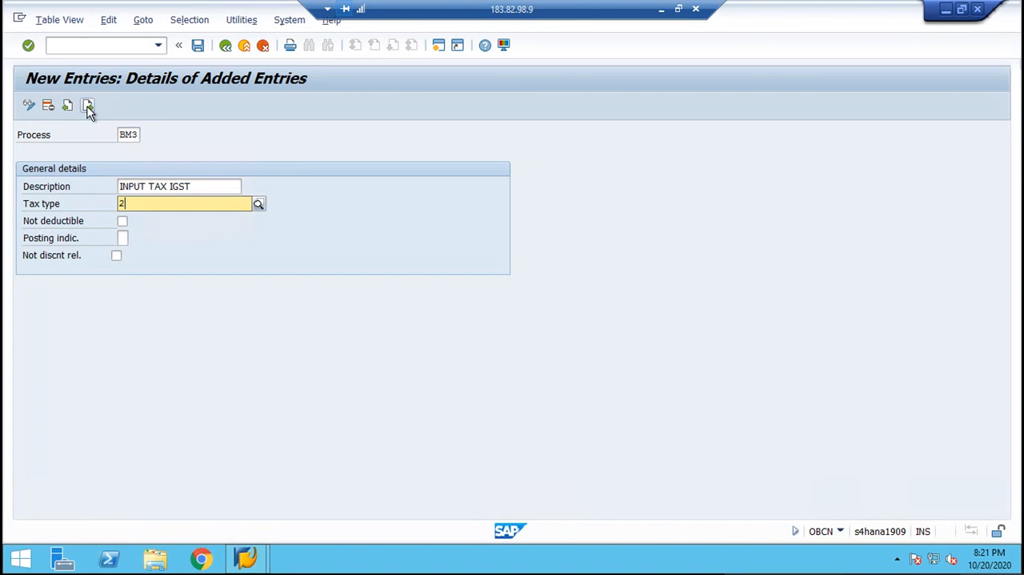
{"action": "key", "text": "Tab"}
{"action": "key", "text": "Tab"}
{"action": "type", "text": "2"}
{"action": "key", "text": "Return"}
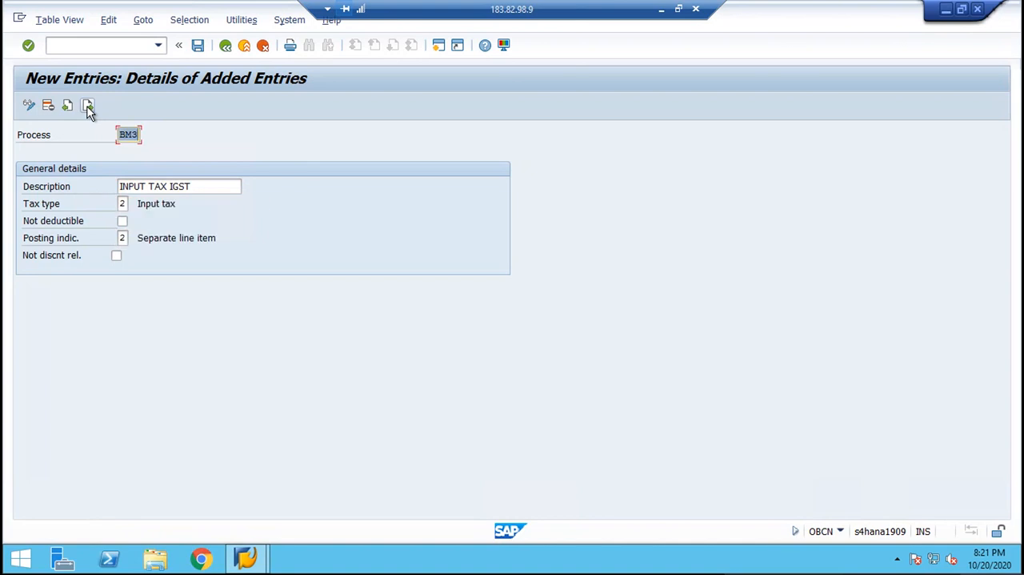
{"action": "key", "text": "ctrl+s"}
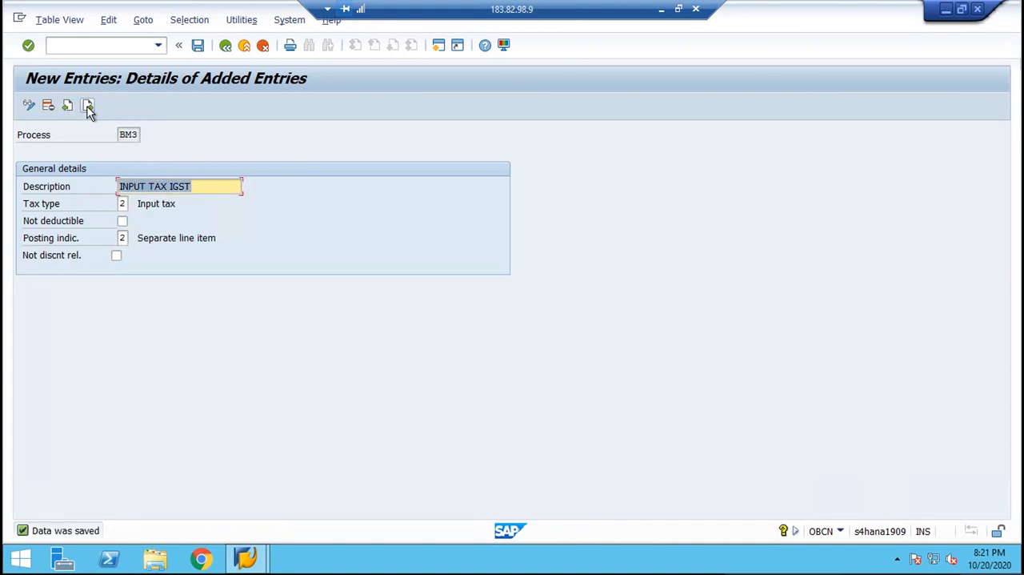
Start the next process entry as BM4 with the description "OUTPUT TAX CGST".
{"action": "left_click", "coordinate": [88, 105]}
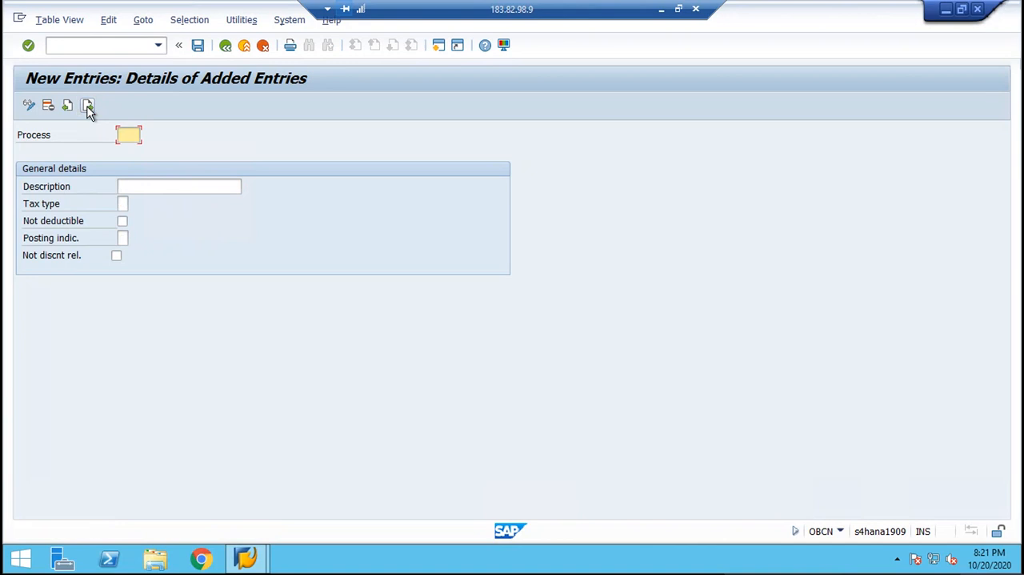
{"action": "type", "text": "BM4"}
{"action": "key", "text": "Tab"}
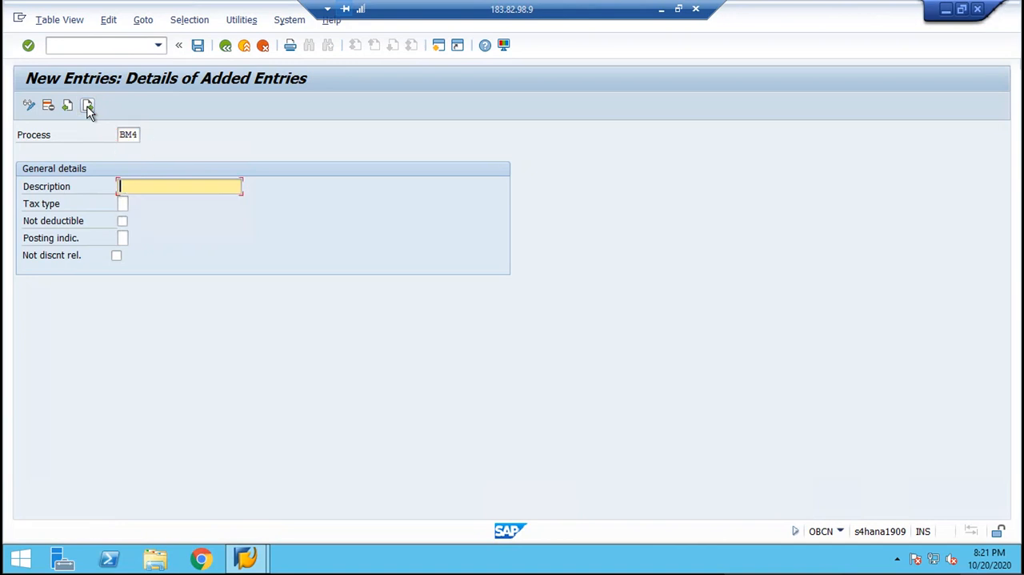
{"action": "type", "text": "P"}
{"action": "type", "text": "OUT"}
{"action": "type", "text": "PUT TAX"}
{"action": "type", "text": " CGST"}
{"action": "key", "text": "Tab"}
Set BM4 to tax type 1 (Output tax) and posting indicator 2 (Separate line item), and save the entry.
{"action": "type", "text": "1"}
{"action": "key", "text": "Tab"}
{"action": "key", "text": "Tab"}
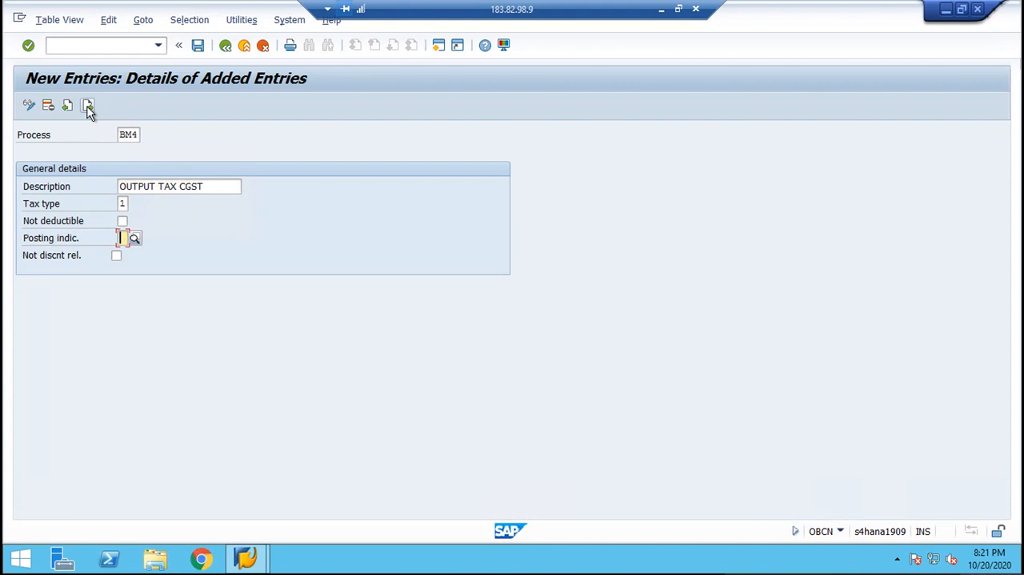
{"action": "type", "text": "2"}
{"action": "key", "text": "Return"}
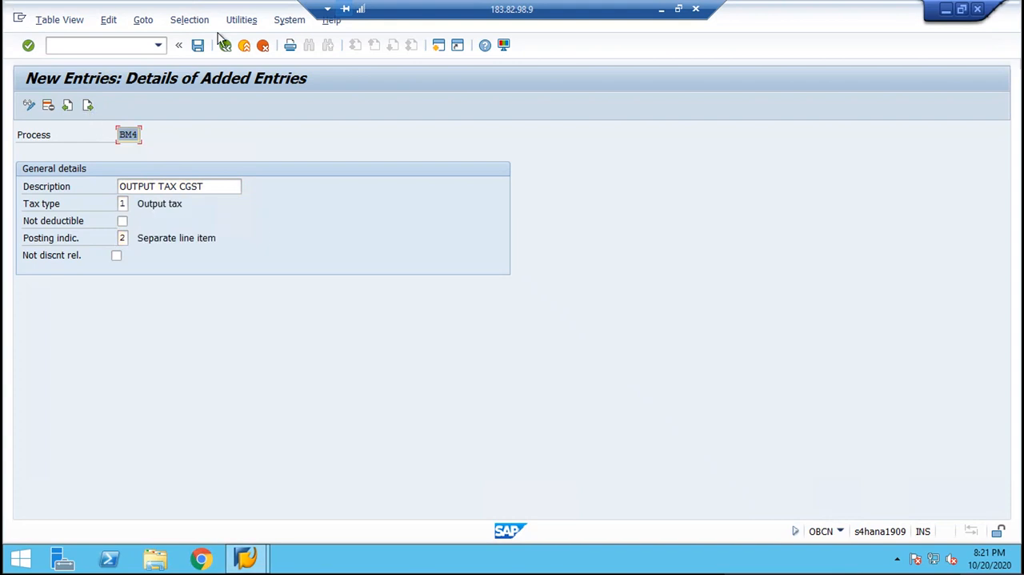
{"action": "left_click", "coordinate": [198, 46]}
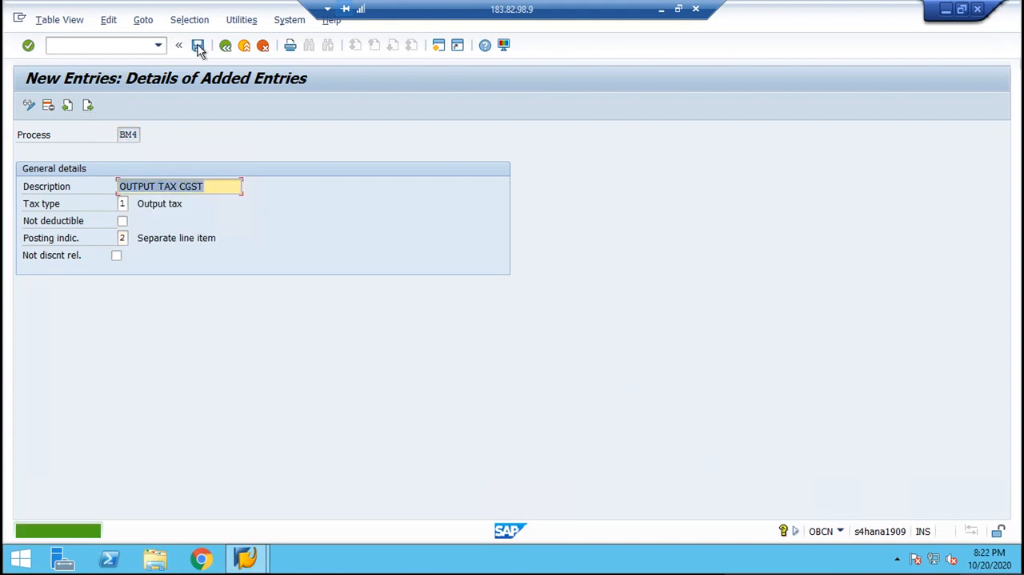
Start the next process entry as BM5 with the description "OUTPUT TAX SGST".
{"action": "left_click", "coordinate": [85, 107]}
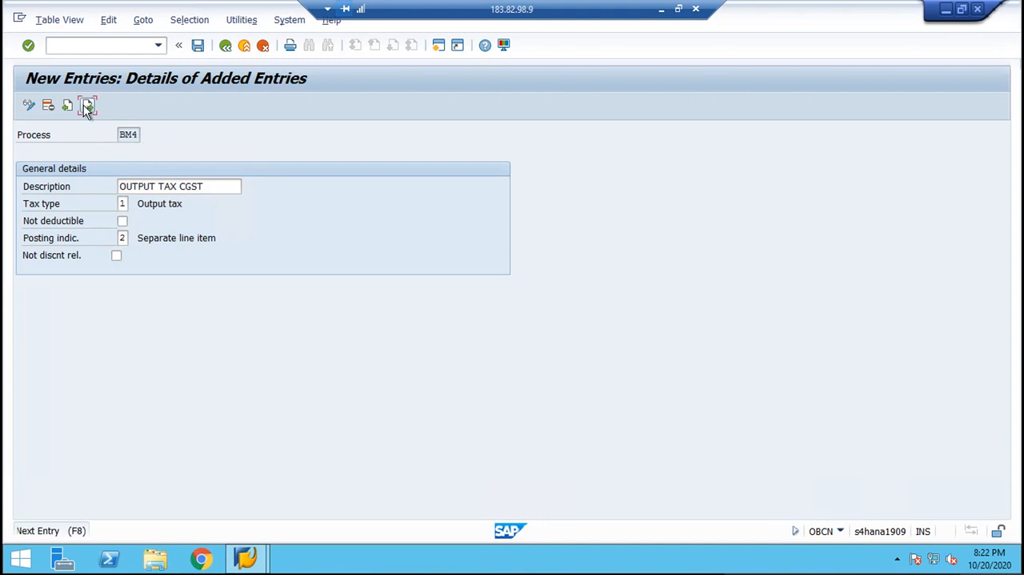
{"action": "type", "text": "BM"}
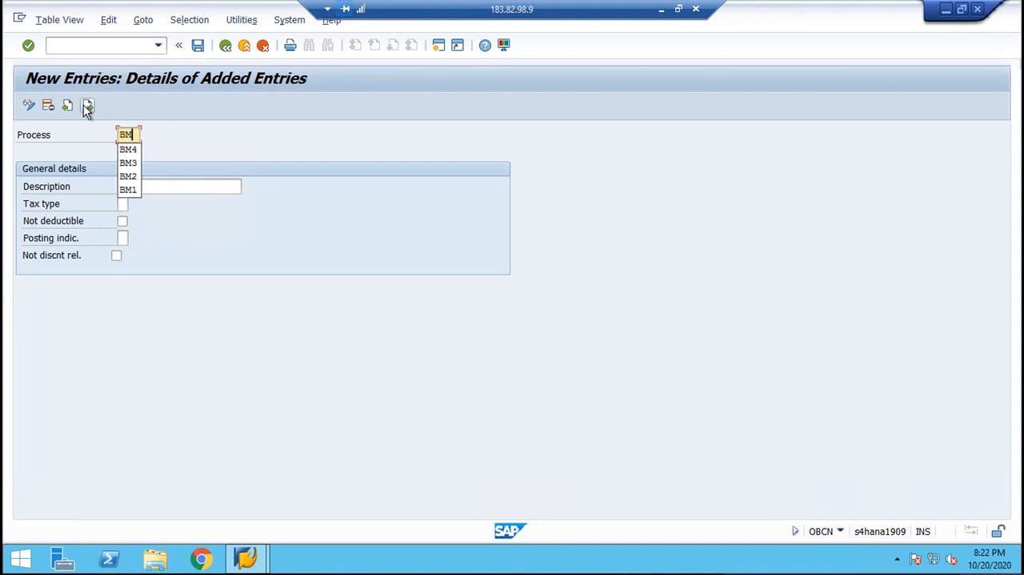
{"action": "type", "text": "6"}
{"action": "key", "text": "BackSpace"}
{"action": "type", "text": "5"}
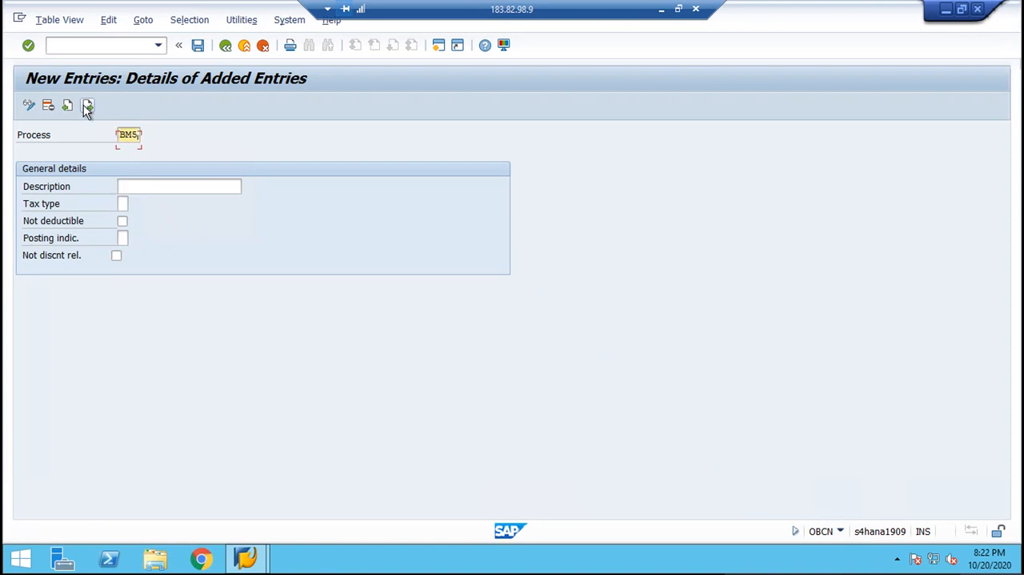
{"action": "key", "text": "Tab"}
{"action": "key", "text": "Down"}
{"action": "key", "text": "Return"}
{"action": "key", "text": "BackSpace"}
{"action": "key", "text": "BackSpace"}
{"action": "key", "text": "BackSpace"}
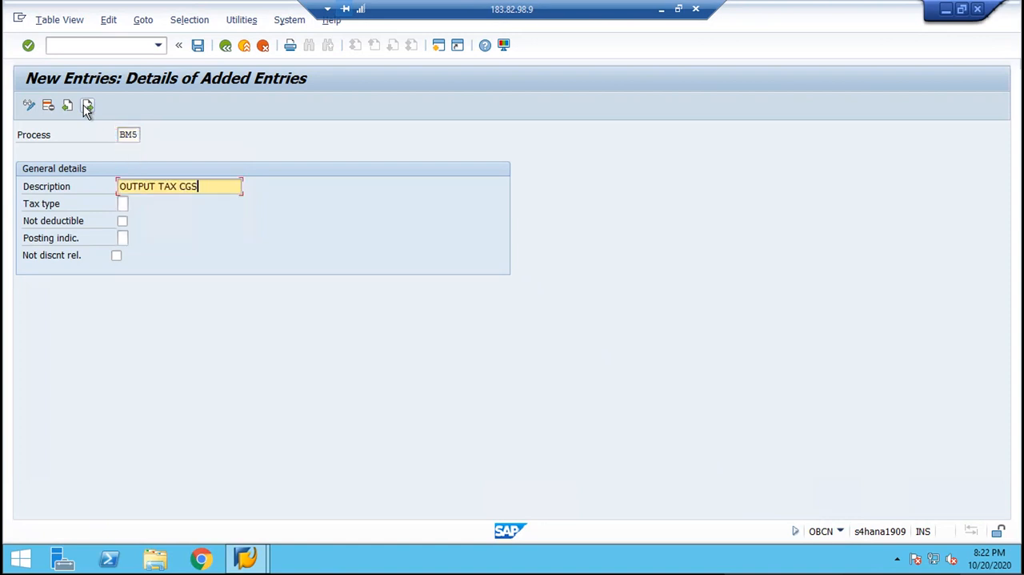
{"action": "type", "text": "SGST"}
{"action": "key", "text": "Tab"}
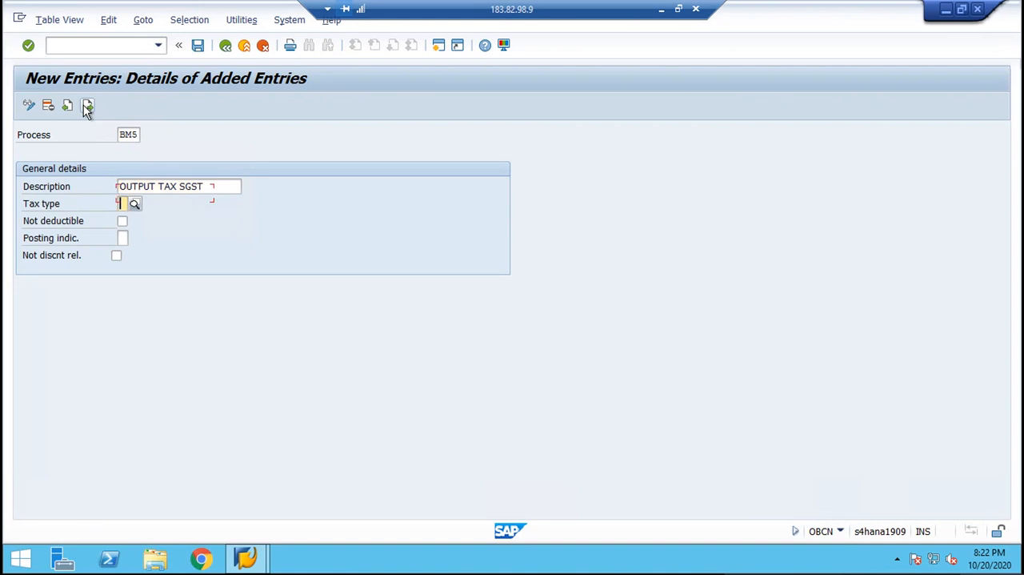
Set tax type 1 and posting indicator 2 for process BM5, and save it.
{"action": "type", "text": "1"}
{"action": "key", "text": "Tab"}
{"action": "key", "text": "Tab"}
{"action": "type", "text": "2"}
{"action": "key", "text": "Return"}
{"action": "key", "text": "ctrl+s"}
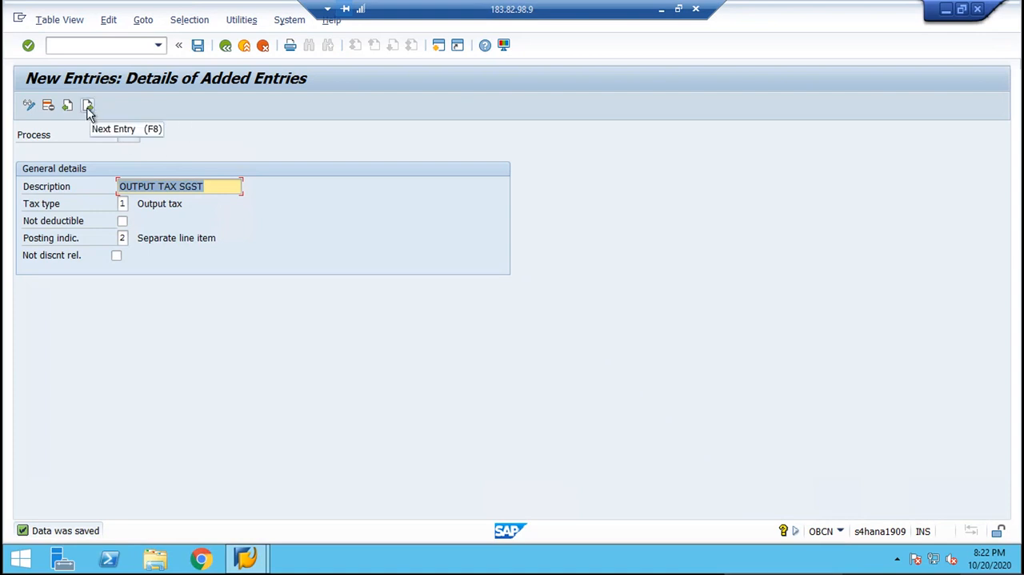
Start the next process entry as BM6 with the description "OUTPUT TAX IGST".
{"action": "left_click", "coordinate": [88, 106]}
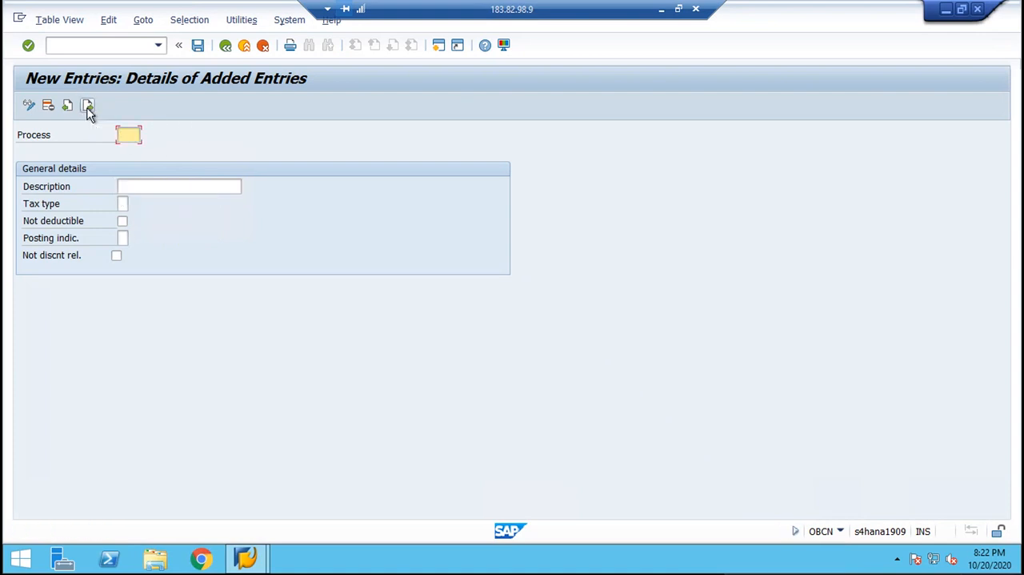
{"action": "type", "text": "BM6"}
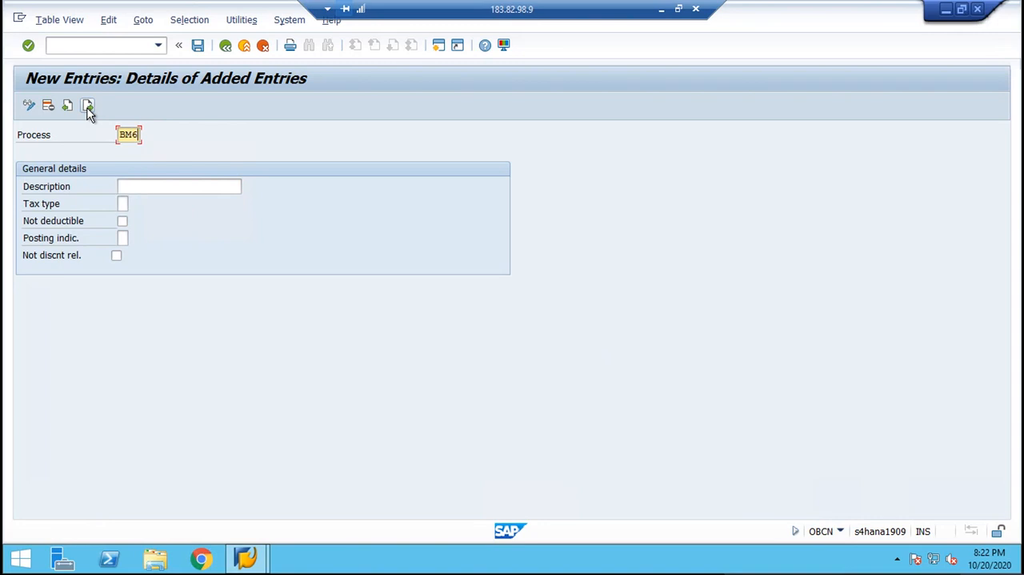
{"action": "key", "text": "Tab"}
{"action": "key", "text": "Down"}
{"action": "key", "text": "Return"}
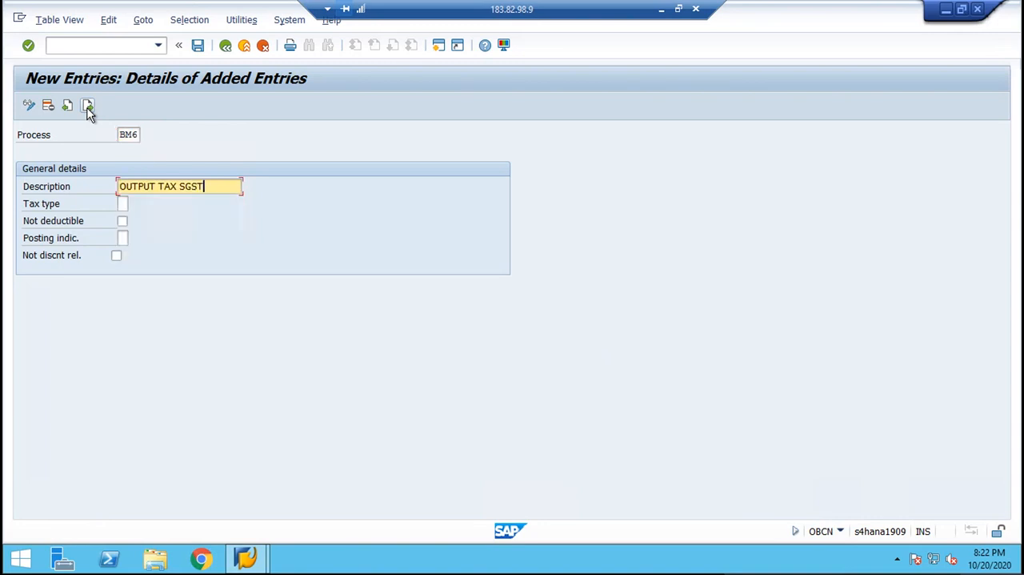
{"action": "key", "text": "BackSpace"}
{"action": "key", "text": "BackSpace"}
{"action": "key", "text": "BackSpace"}
{"action": "key", "text": "BackSpace"}
{"action": "type", "text": "IGST"}
{"action": "key", "text": "Tab"}
Set tax type 1 and posting indicator 2 for process BM6, and save it.
{"action": "key", "text": "Down"}
{"action": "key", "text": "Return"}
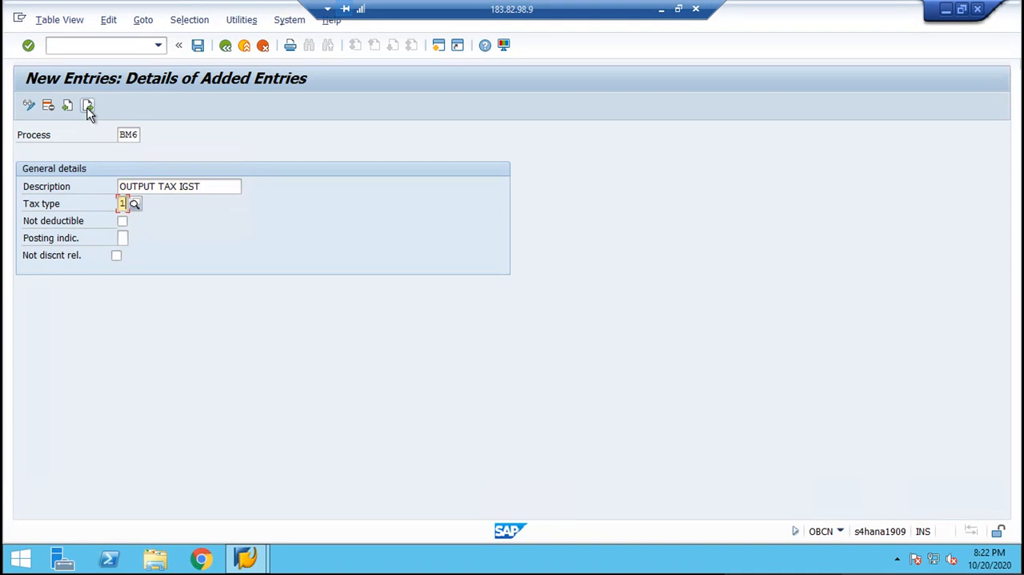
{"action": "key", "text": "Tab"}
{"action": "key", "text": "Tab"}
{"action": "type", "text": "2"}
{"action": "key", "text": "Return"}
{"action": "key", "text": "ctrl+s"}
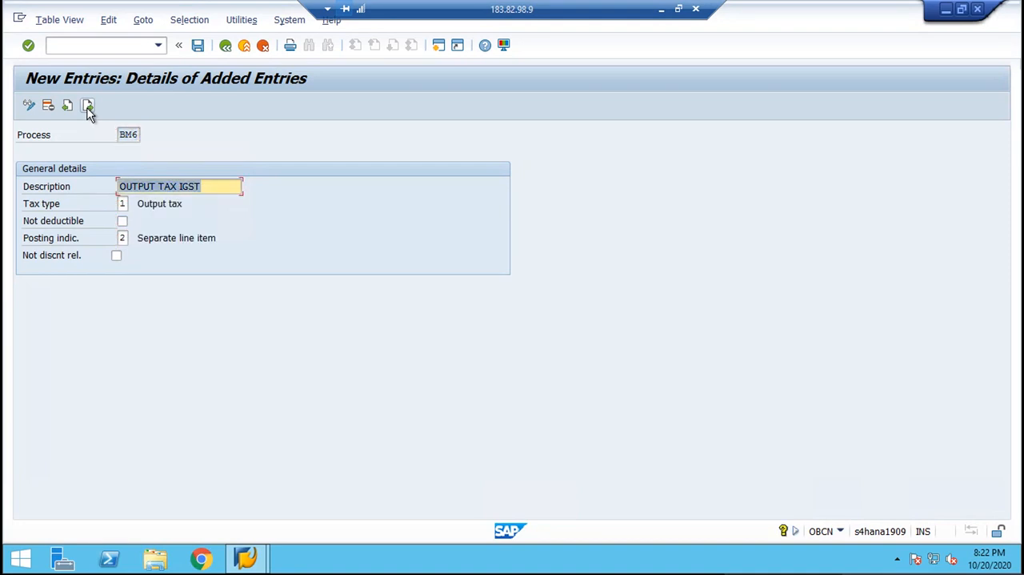
{"action": "left_click", "coordinate": [198, 46]}
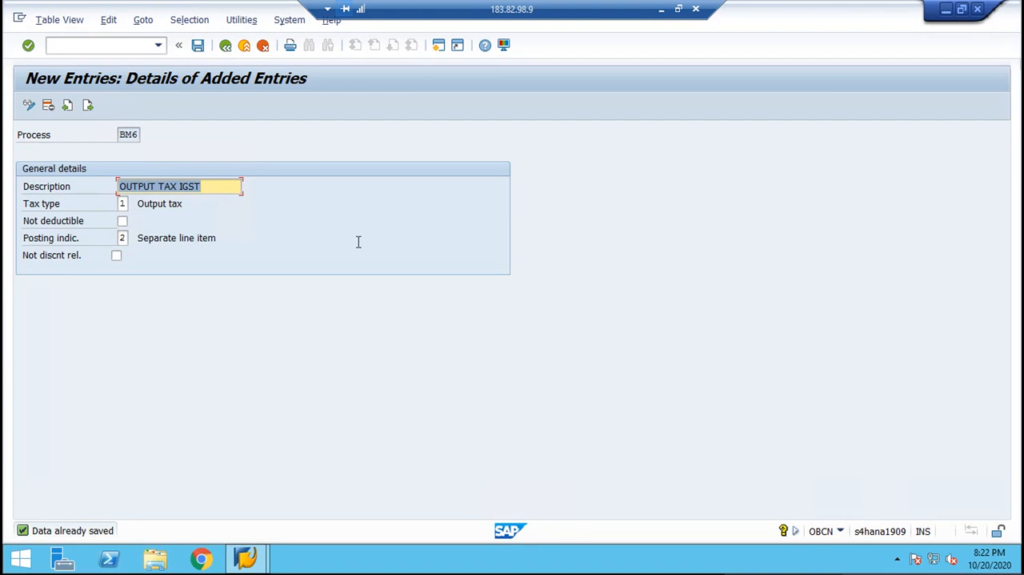
{"action": "left_click", "coordinate": [122, 134]}
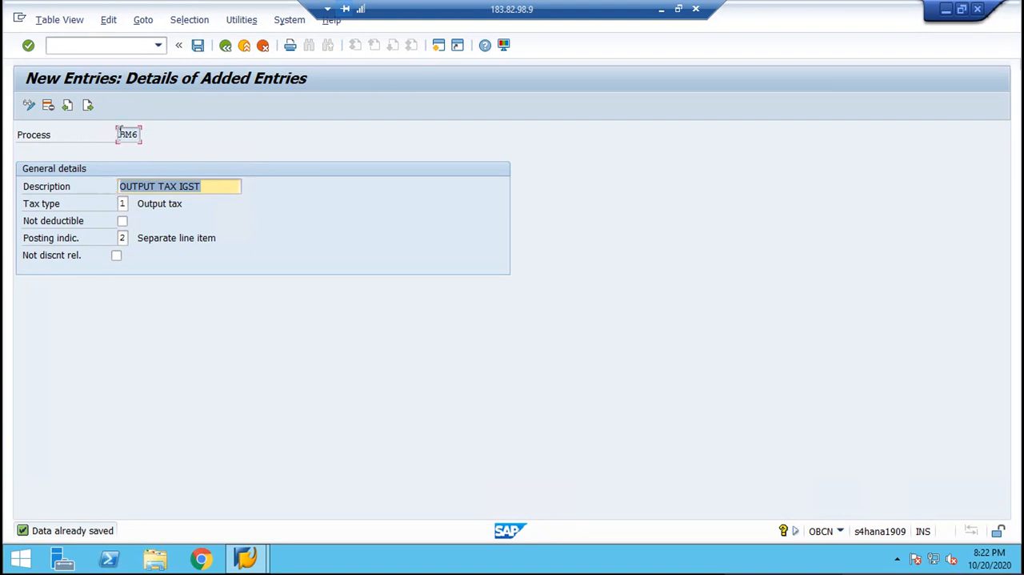
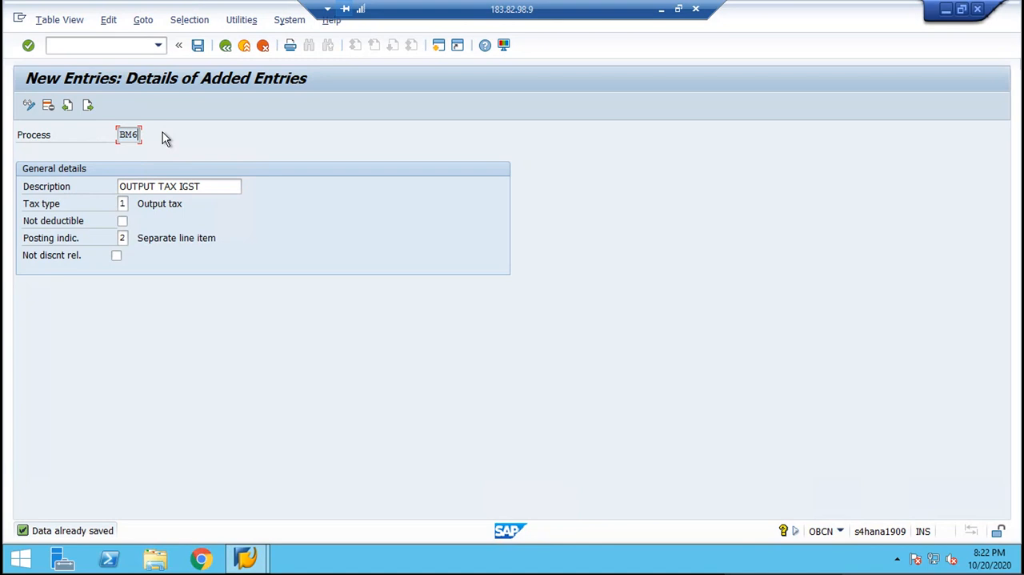
Leave the tax processing entries and open the SAP Reference IMG from the project customizing screen.
{"action": "left_click", "coordinate": [224, 47]}
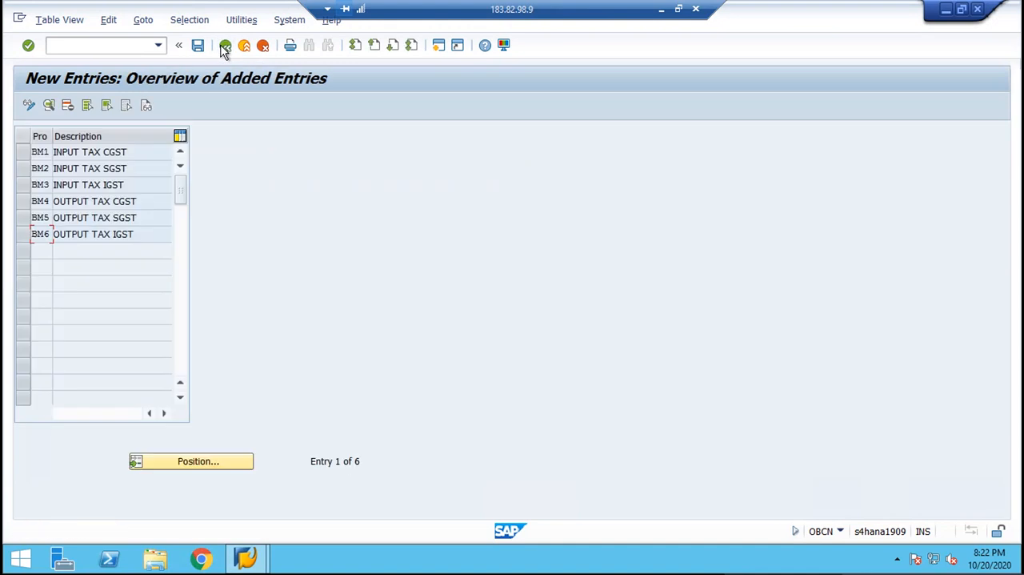
{"action": "left_click", "coordinate": [225, 46]}
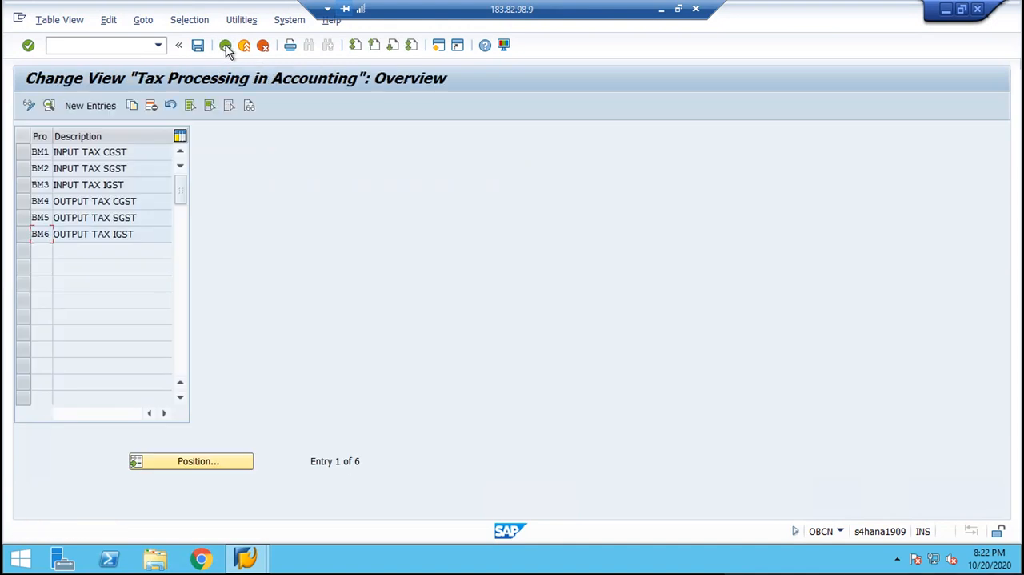
{"action": "left_click", "coordinate": [225, 47]}
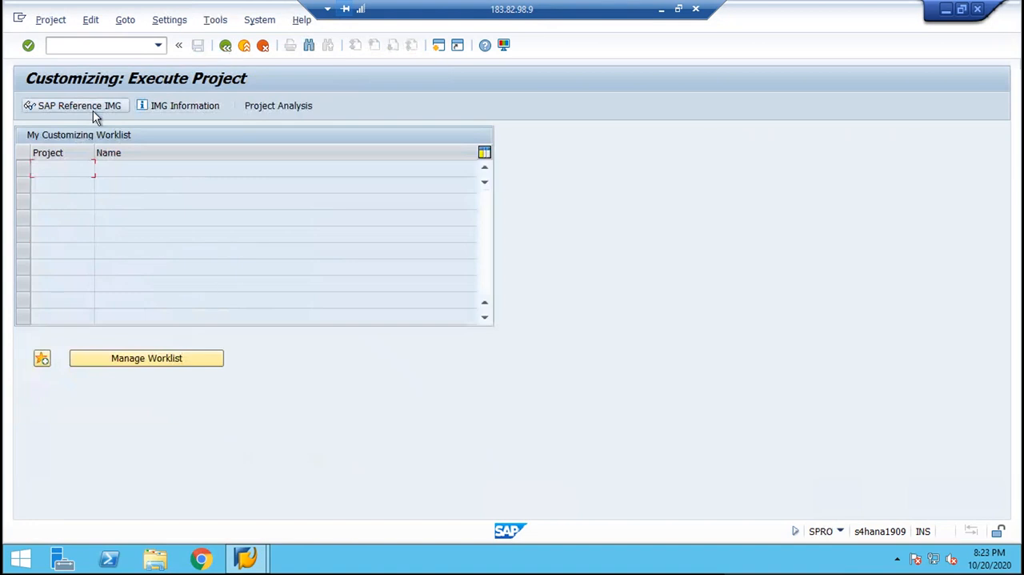
{"action": "left_click", "coordinate": [93, 111]}
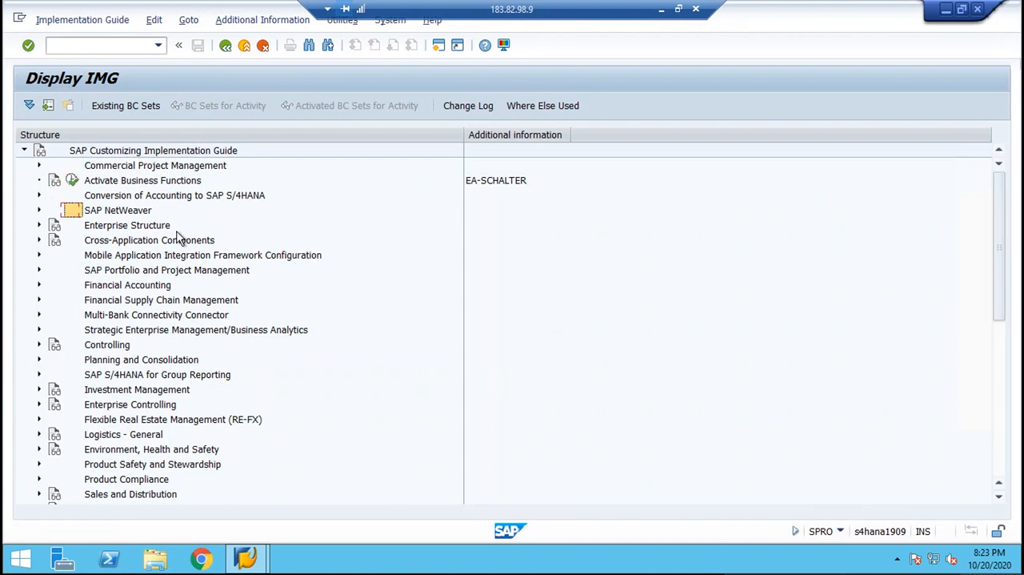
Expand Financial Accounting and its Financial Accounting Global Settings node in the implementation guide.
{"action": "key", "text": "Tab"}
{"action": "key", "text": "Tab"}
{"action": "key", "text": "Tab"}
{"action": "key", "text": "Tab"}
{"action": "key", "text": "Tab"}
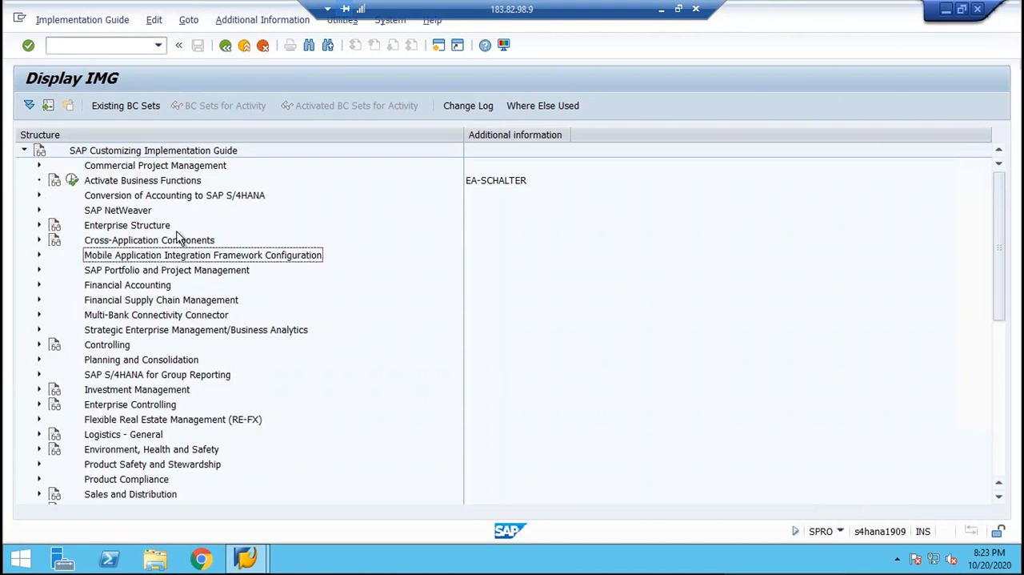
{"action": "key", "text": "Return"}
{"action": "key", "text": "Down"}
{"action": "key", "text": "Down"}
{"action": "key", "text": "Down"}
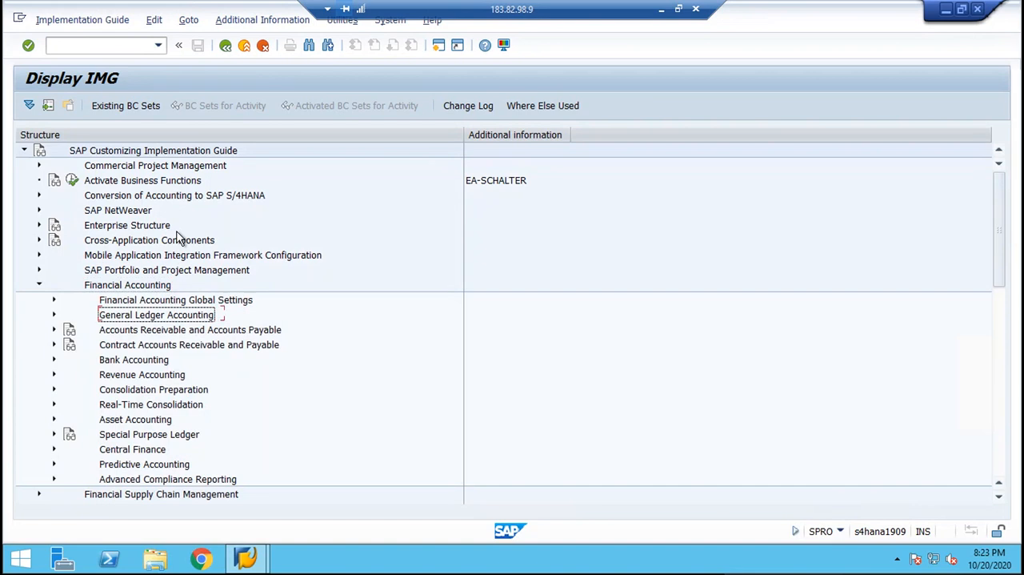
{"action": "key", "text": "Up"}
{"action": "key", "text": "Up"}
{"action": "key", "text": "Return"}
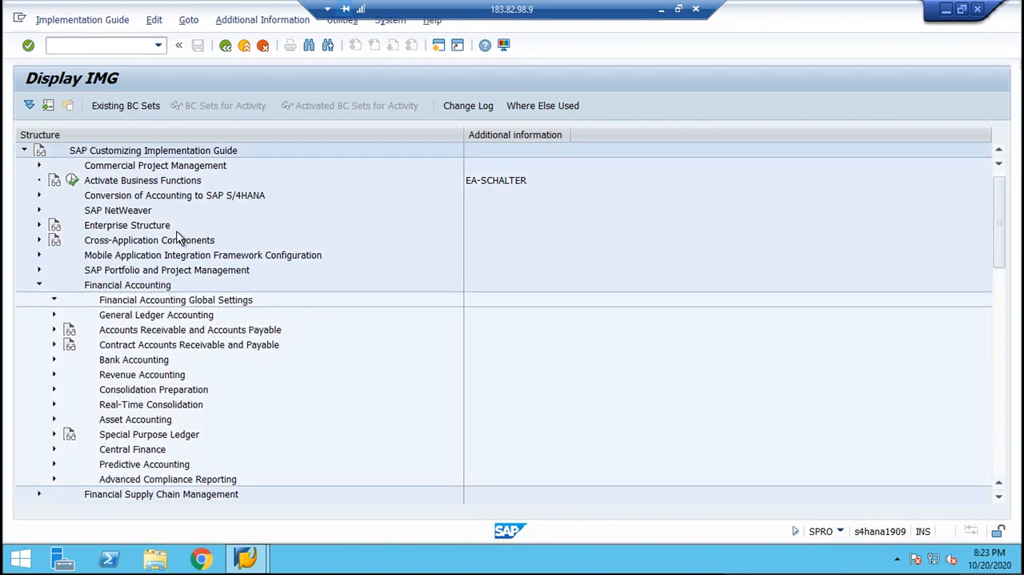
Expand Tax on Sales/Purchases and its Basic Settings node under Financial Accounting Global Settings.
{"action": "key", "text": "Down"}
{"action": "key", "text": "Down"}
{"action": "key", "text": "Down"}
{"action": "key", "text": "Down"}
{"action": "key", "text": "Down"}
{"action": "key", "text": "Down"}
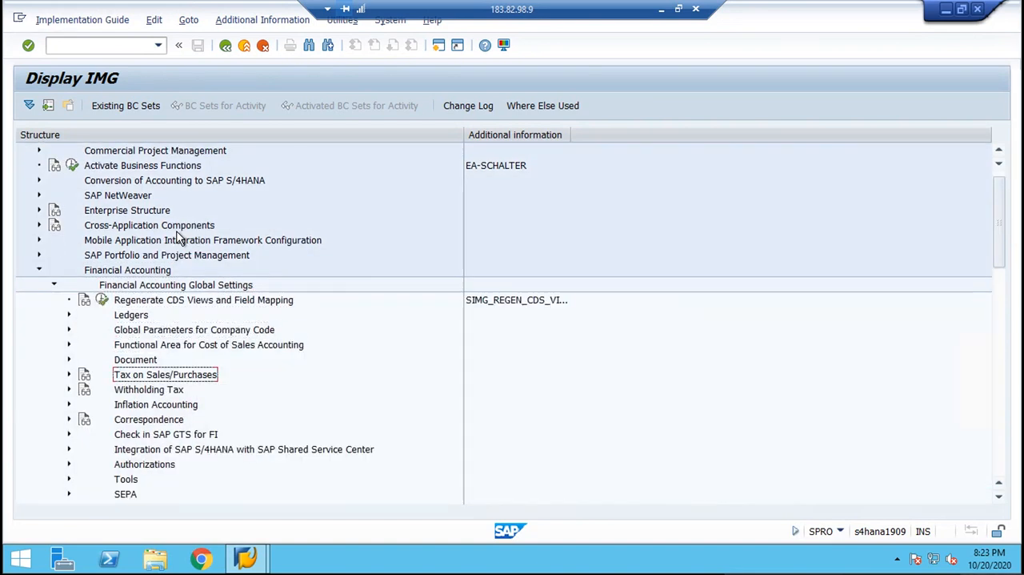
{"action": "key", "text": "Return"}
{"action": "key", "text": "Down"}
{"action": "key", "text": "Down"}
{"action": "key", "text": "Up"}
{"action": "key", "text": "Return"}
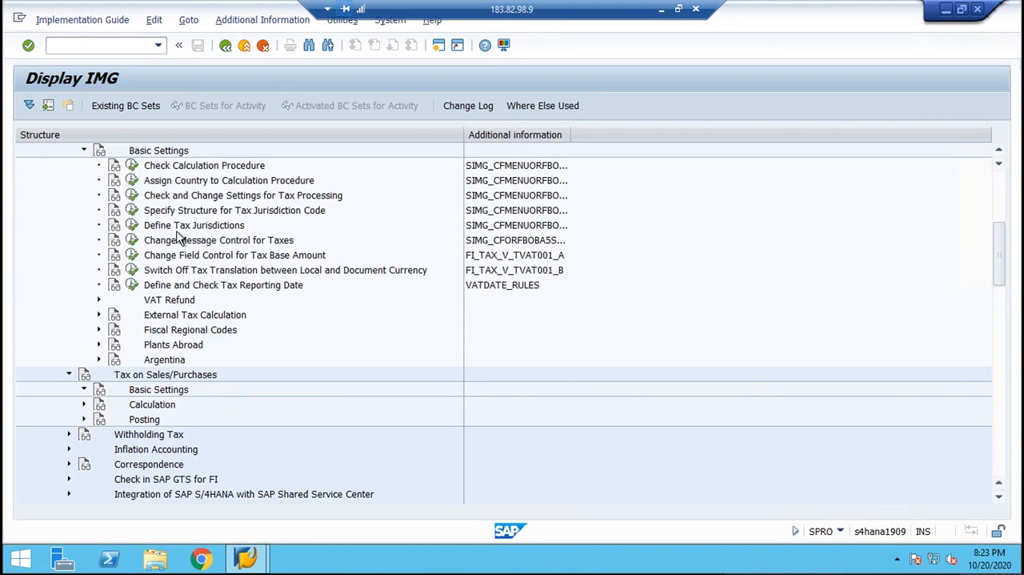
Locate Check Calculation Procedure under Basic Settings and widen the Additional information column to show the full activity codes.
{"action": "key", "text": "Down"}
{"action": "key", "text": "Down"}
{"action": "key", "text": "Left"}
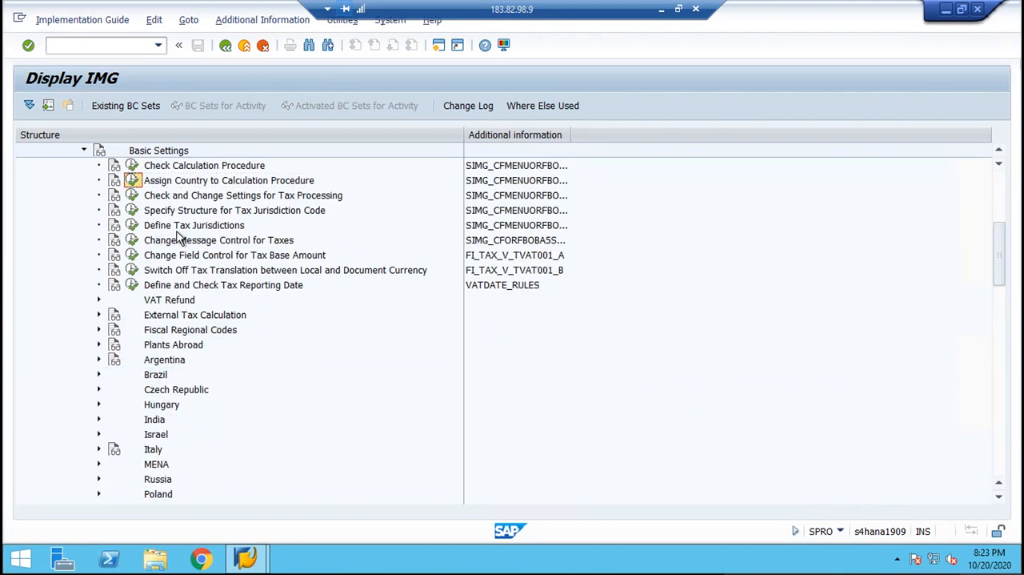
{"action": "left_click", "coordinate": [996, 185]}
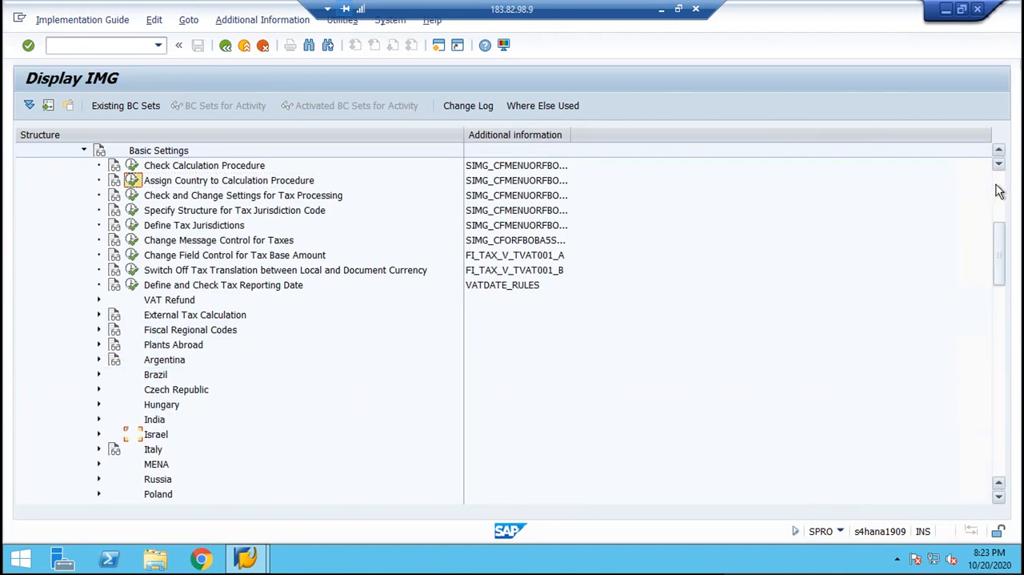
{"action": "key", "text": "Up"}
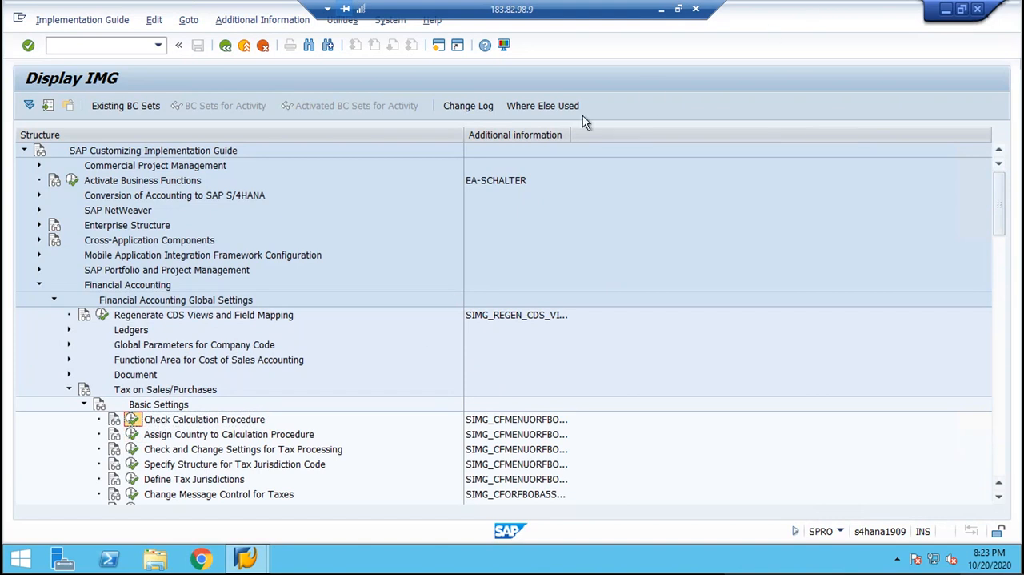
{"action": "left_click_drag", "start_coordinate": [571, 134], "coordinate": [646, 134]}
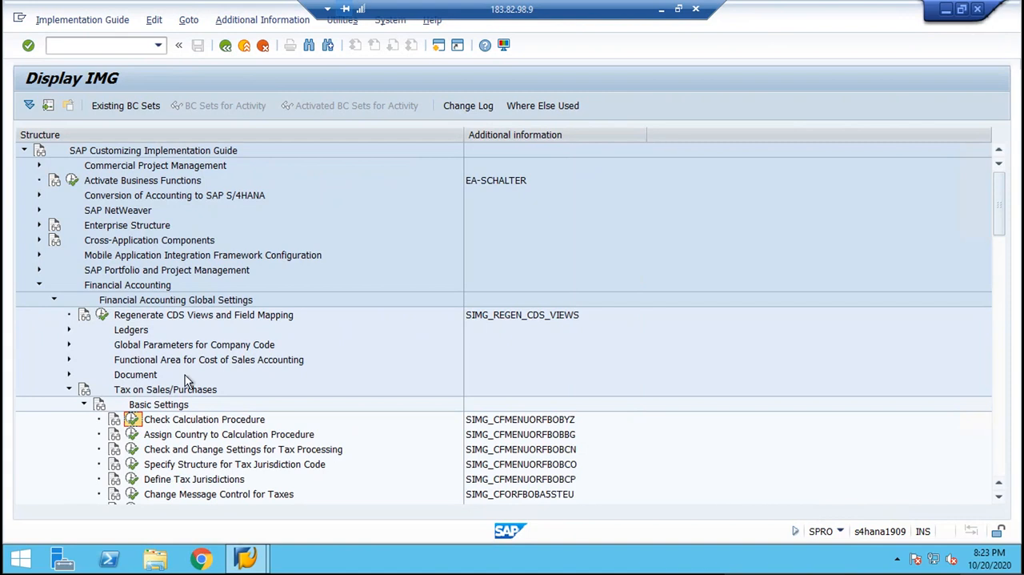
Open the Define Procedures activity of Check Calculation Procedure.
{"action": "left_click", "coordinate": [142, 417]}
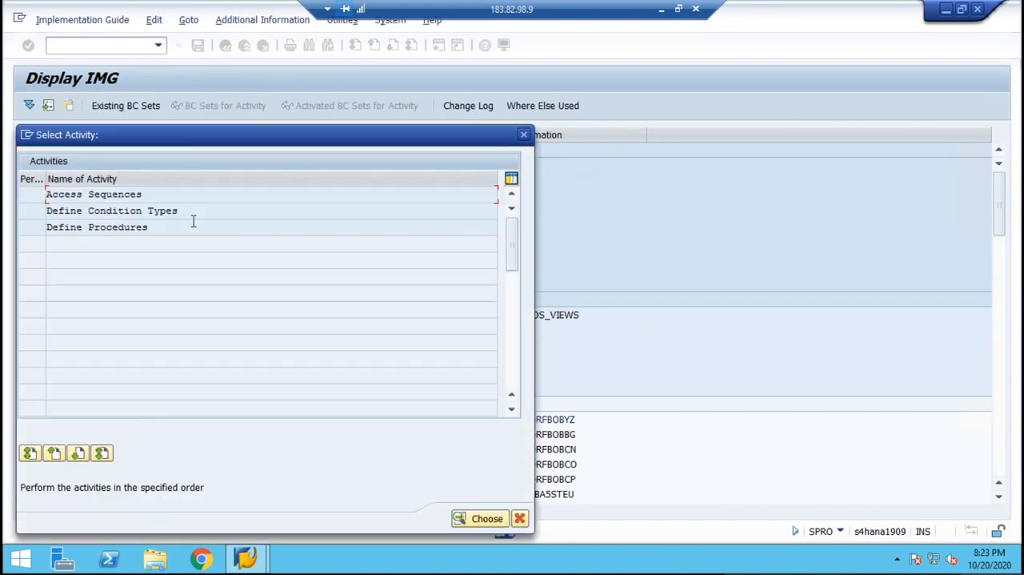
{"action": "left_click_drag", "start_coordinate": [155, 227], "coordinate": [4, 243]}
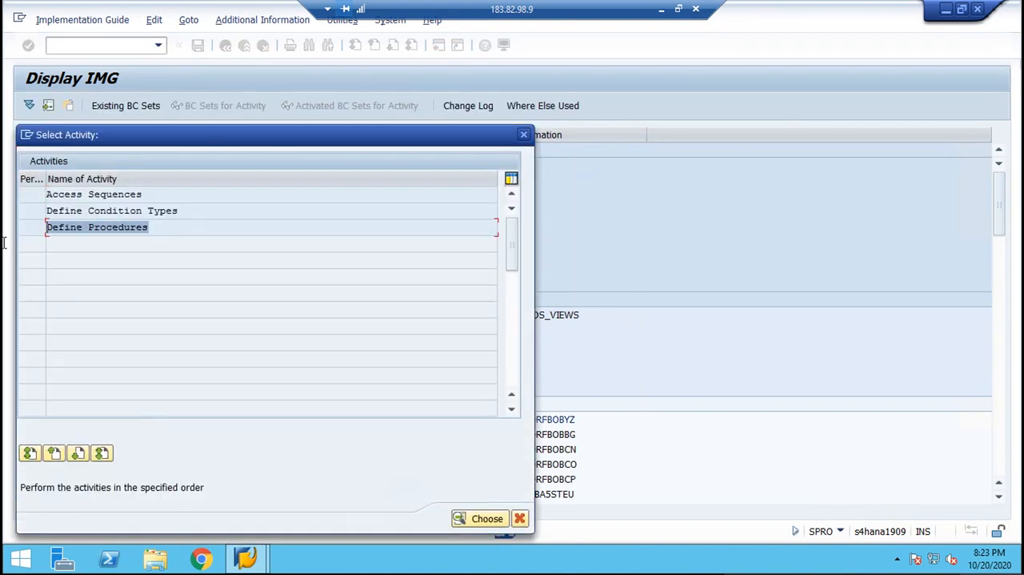
{"action": "double_click", "coordinate": [80, 231]}
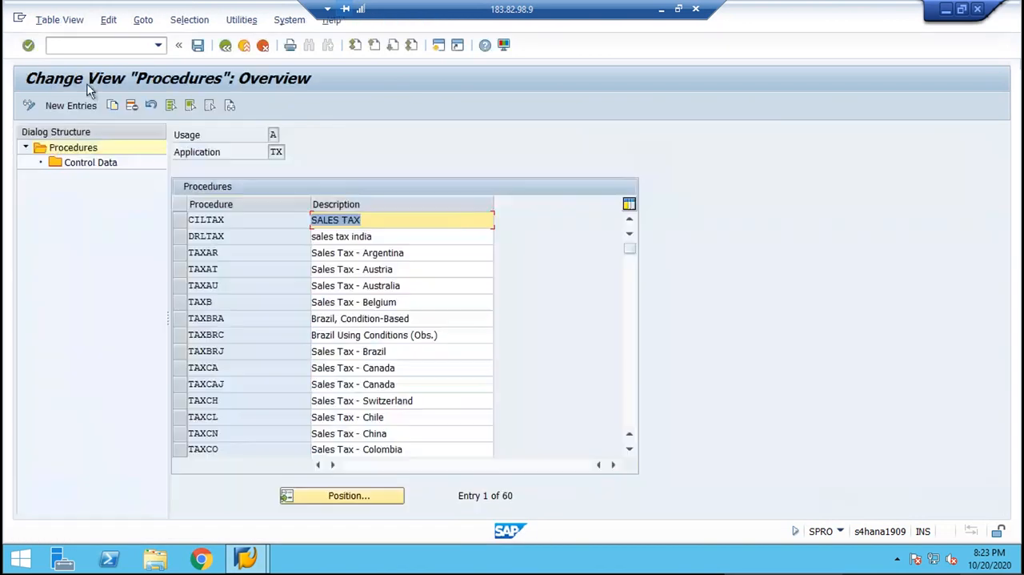
Create the procedure BML with the description "TAX PROCEDURE FOR BML" and save it to the proposed customizing request.
{"action": "left_click", "coordinate": [77, 110]}
{"action": "type", "text": "B"}
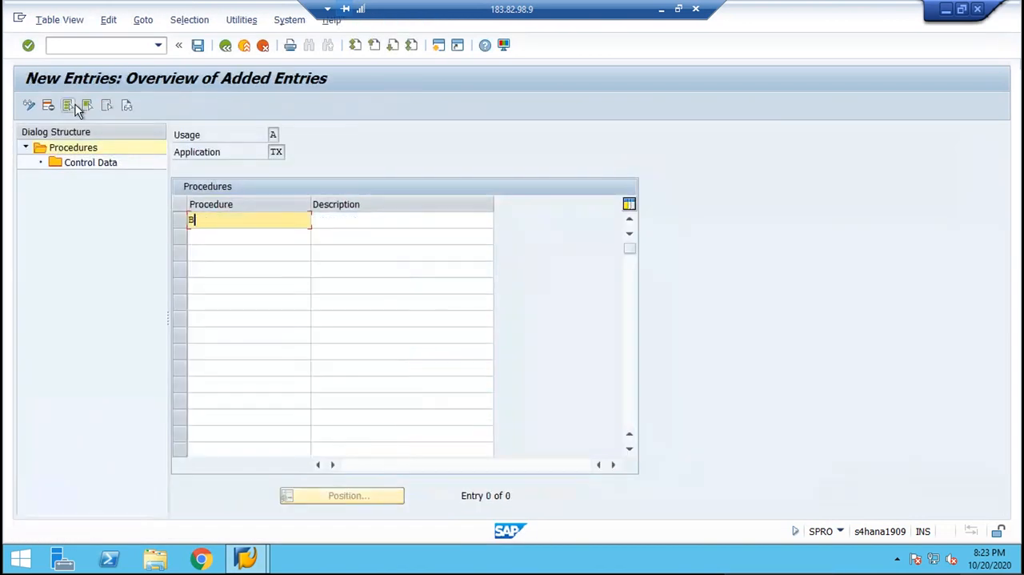
{"action": "type", "text": "MI"}
{"action": "key", "text": "Tab"}
{"action": "type", "text": "TA"}
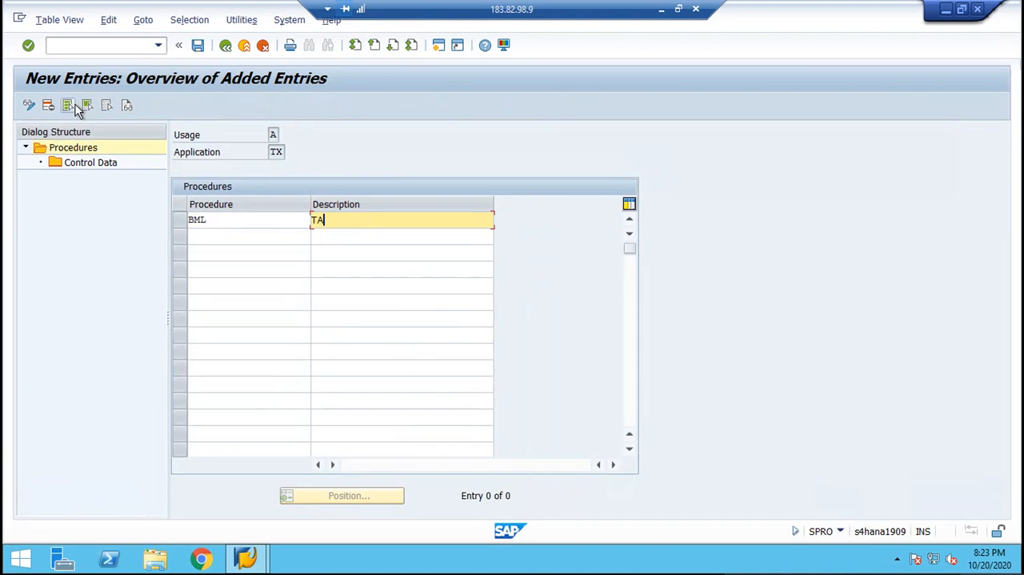
{"action": "type", "text": "X PROCEDURE FOR BML"}
{"action": "key", "text": "Return"}
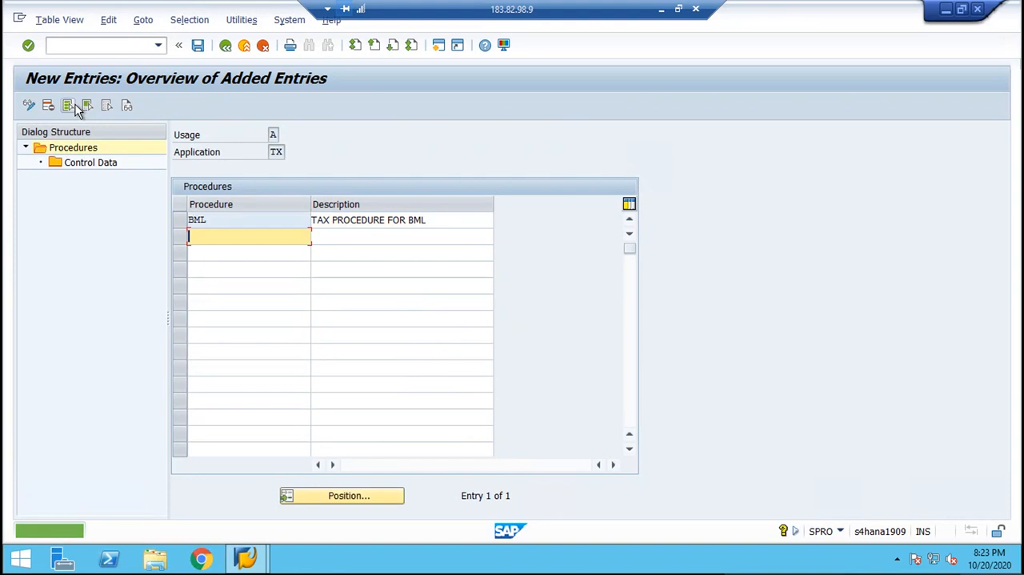
{"action": "key", "text": "ctrl+s"}
{"action": "key", "text": "Return"}
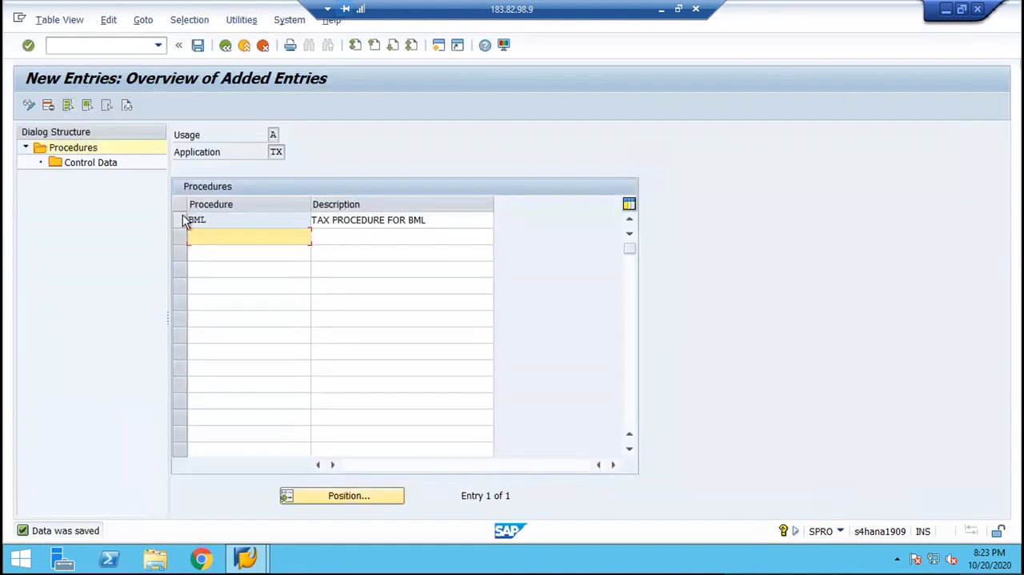
Open the control data of procedure BML and start new entries there.
{"action": "left_click", "coordinate": [183, 216]}
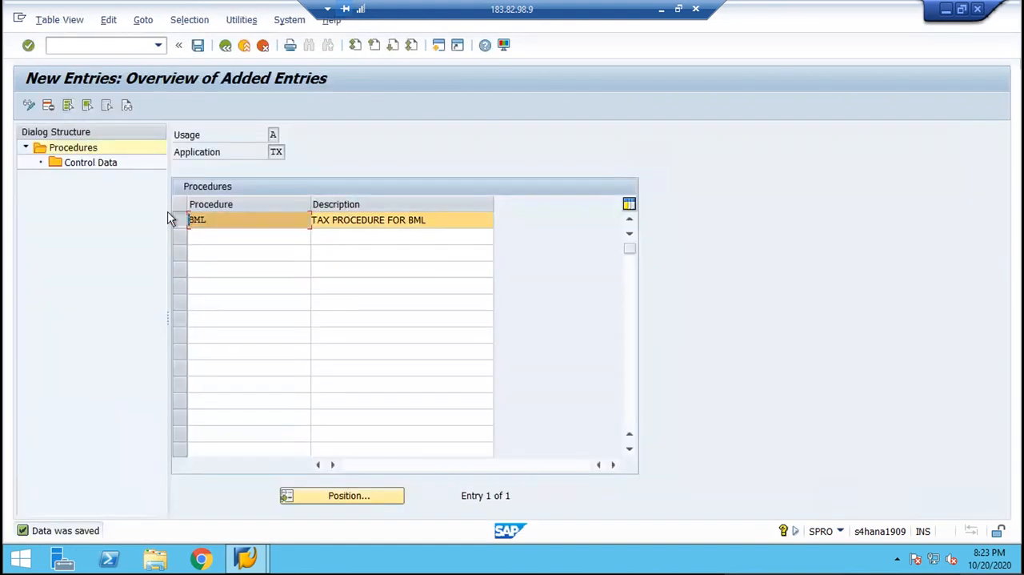
{"action": "left_click", "coordinate": [80, 164]}
{"action": "double_click", "coordinate": [81, 165]}
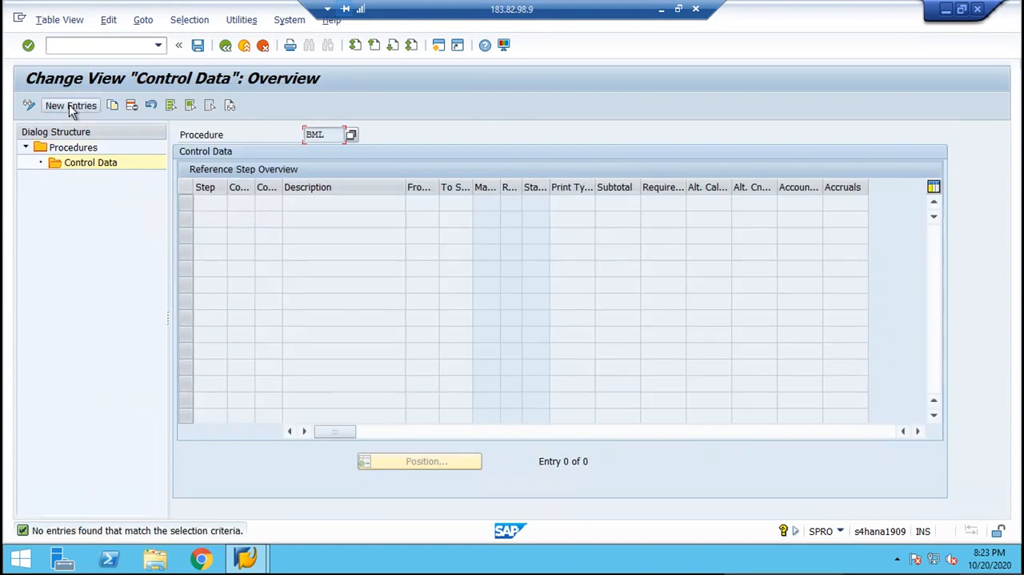
{"action": "left_click", "coordinate": [69, 105]}
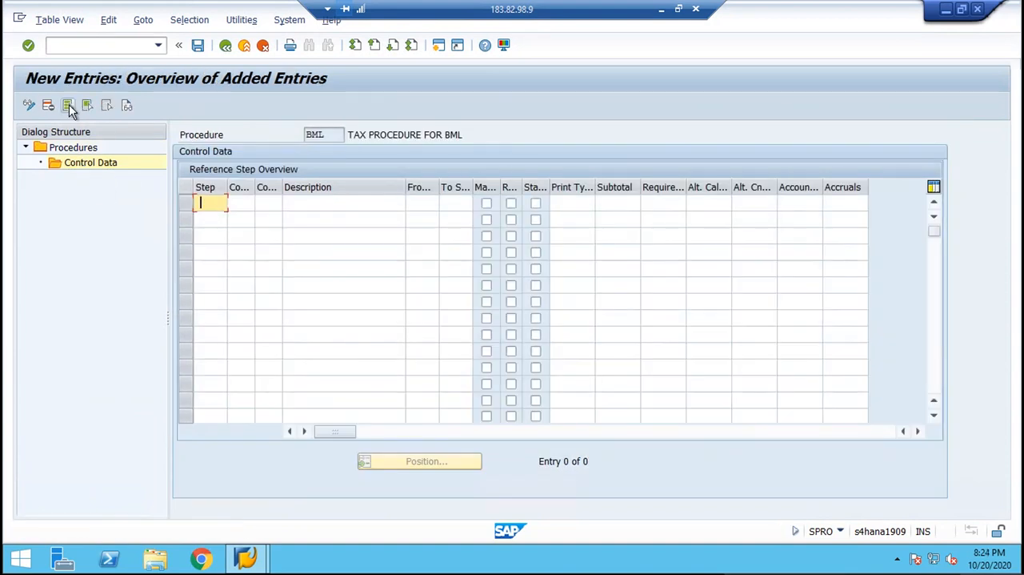
Enter step numbers 100, 110, 120, 130, 140, 150 and 160 in the control data of procedure BML.
{"action": "type", "text": "100"}
{"action": "key", "text": "Down"}
{"action": "type", "text": "11"}
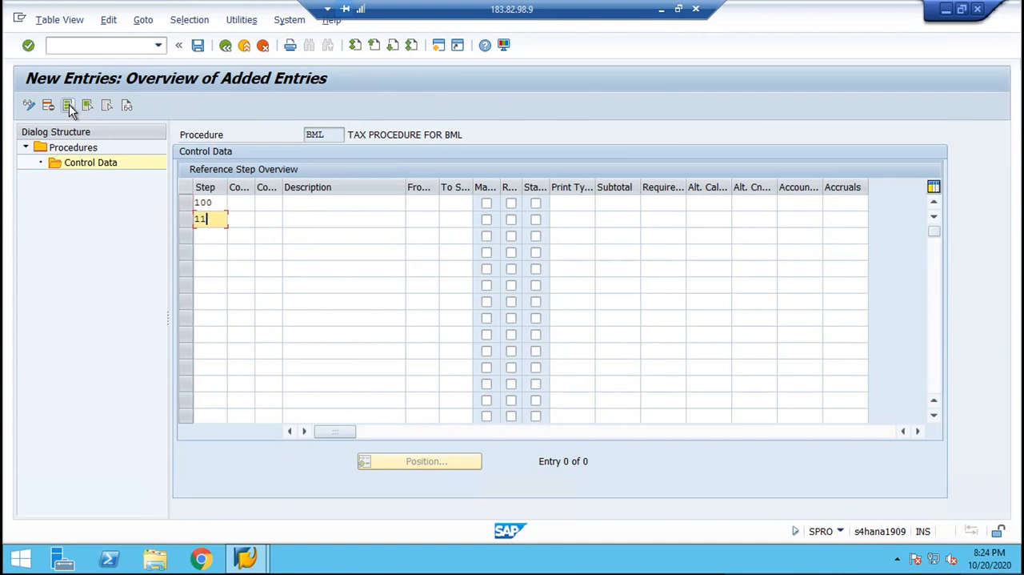
{"action": "type", "text": "0"}
{"action": "key", "text": "Down"}
{"action": "type", "text": "12"}
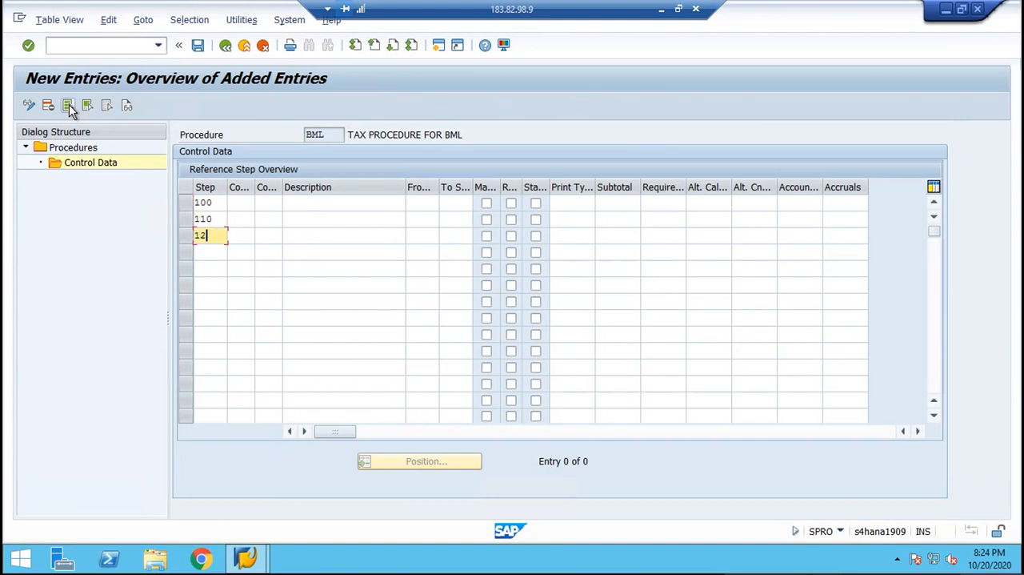
{"action": "type", "text": "0"}
{"action": "key", "text": "Down"}
{"action": "type", "text": "130"}
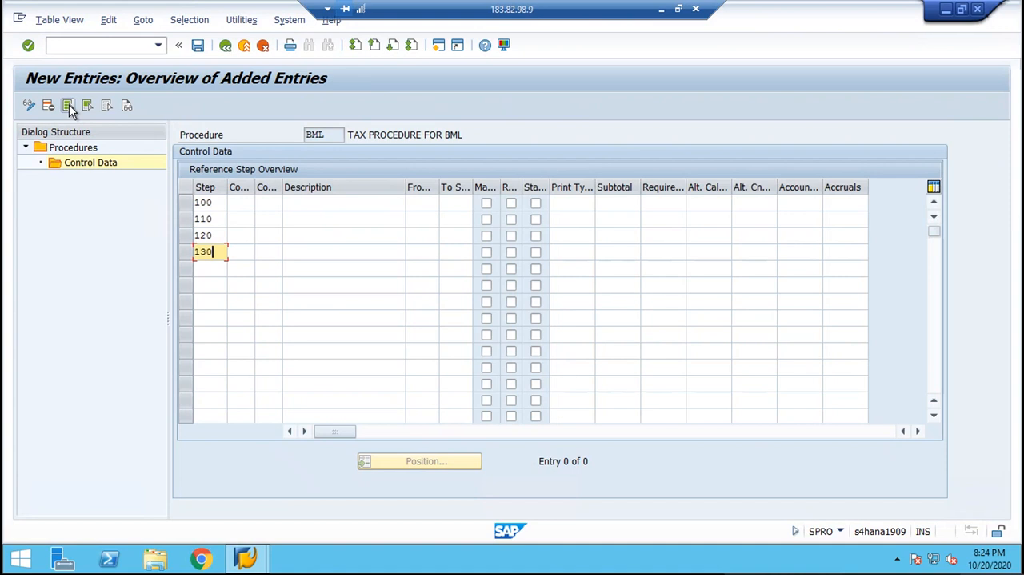
{"action": "key", "text": "Down"}
{"action": "type", "text": "0"}
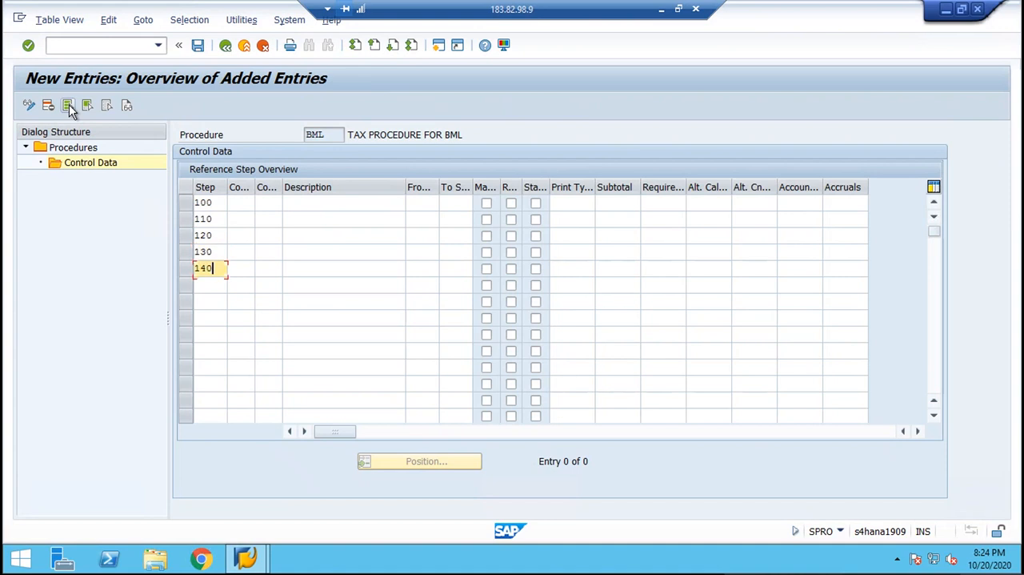
{"action": "key", "text": "Down"}
{"action": "type", "text": "150"}
{"action": "key", "text": "Down"}
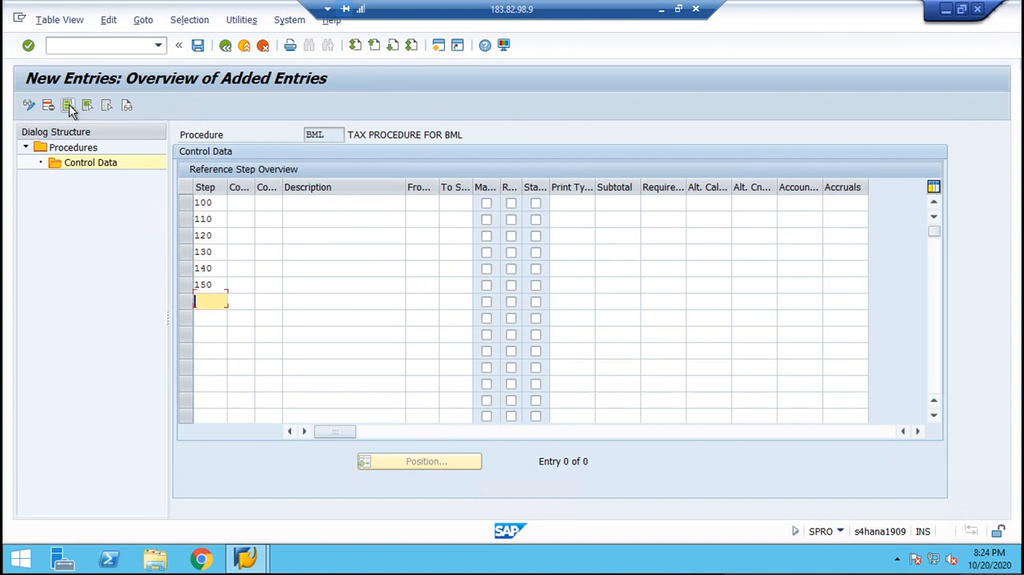
{"action": "type", "text": "160"}
Assign the base amount condition type BASB to step 100 from the list of possible condition types.
{"action": "left_click", "coordinate": [271, 202]}
{"action": "left_click", "coordinate": [289, 205]}
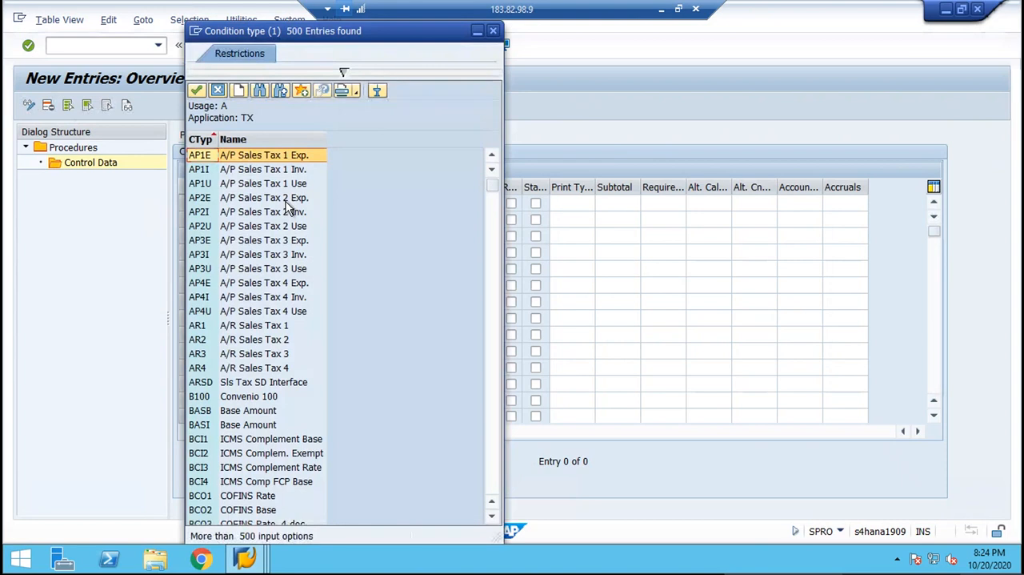
{"action": "left_click", "coordinate": [272, 413]}
{"action": "double_click", "coordinate": [288, 414]}
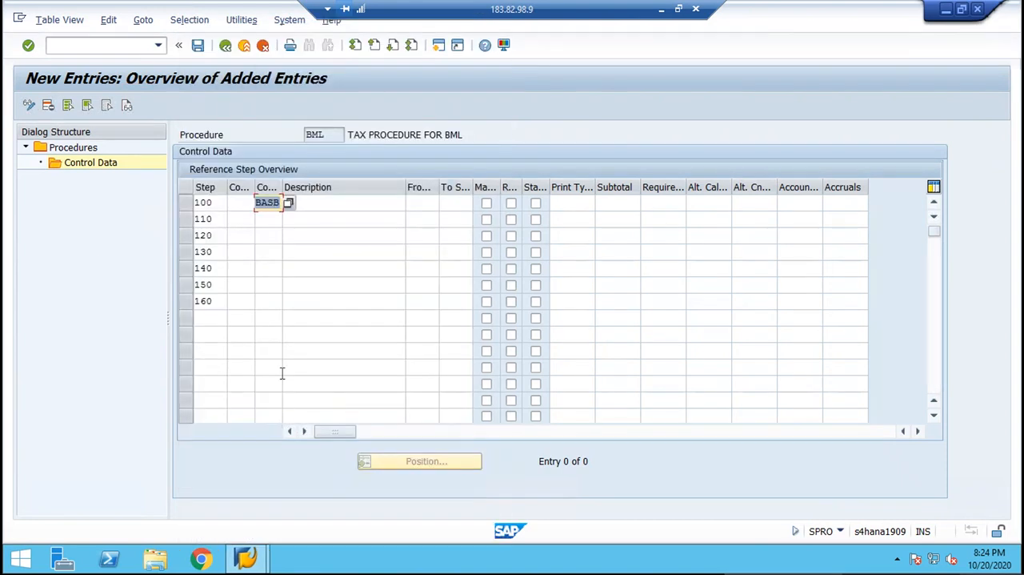
Assign condition types BML1, BML2, BML3, BML4, BML5 and BML6 to steps 110 through 160 in order.
{"action": "left_click", "coordinate": [269, 223]}
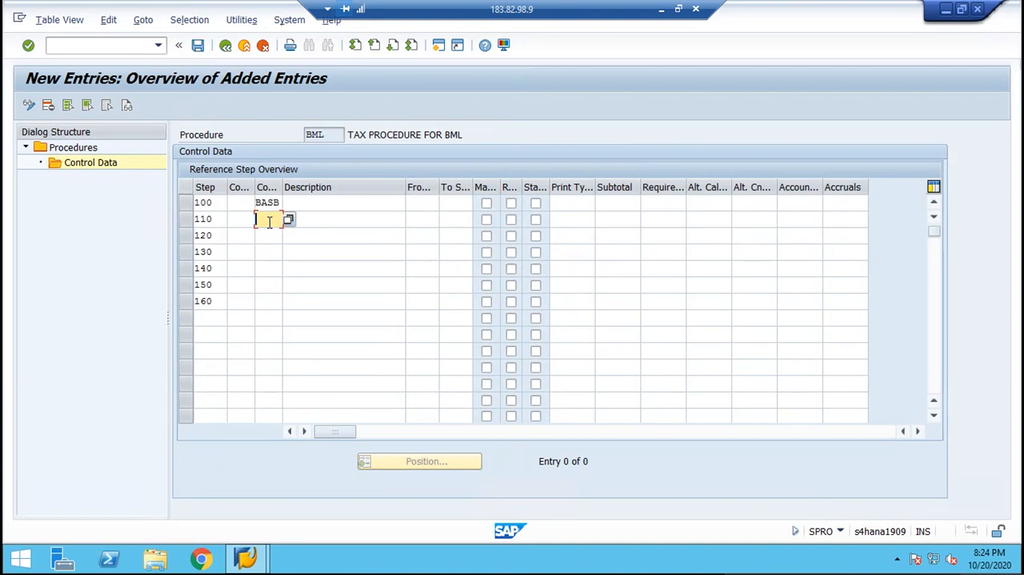
{"action": "type", "text": "BMT"}
{"action": "type", "text": "1"}
{"action": "key", "text": "Down"}
{"action": "type", "text": "BML2"}
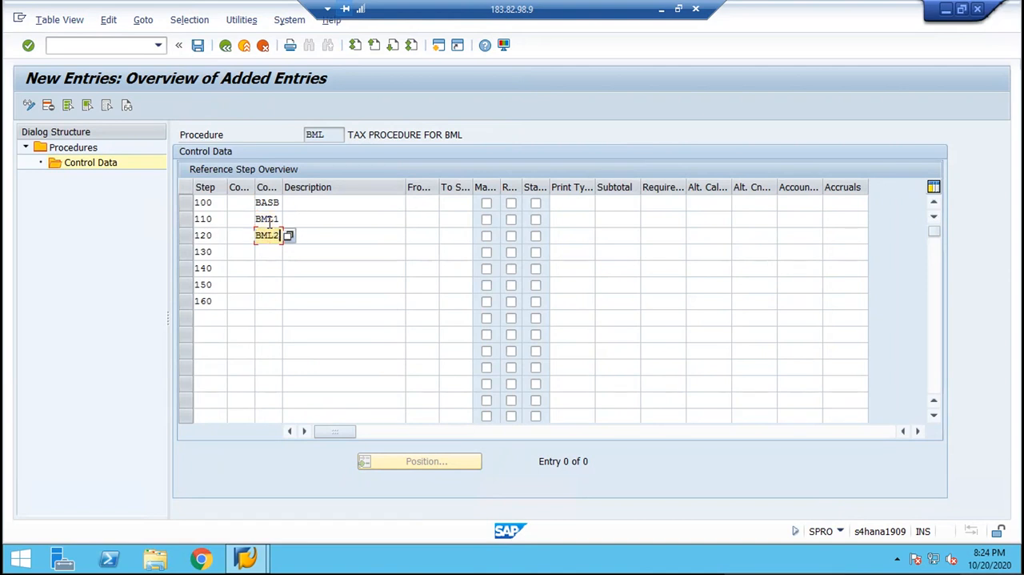
{"action": "key", "text": "Down"}
{"action": "type", "text": "BML3"}
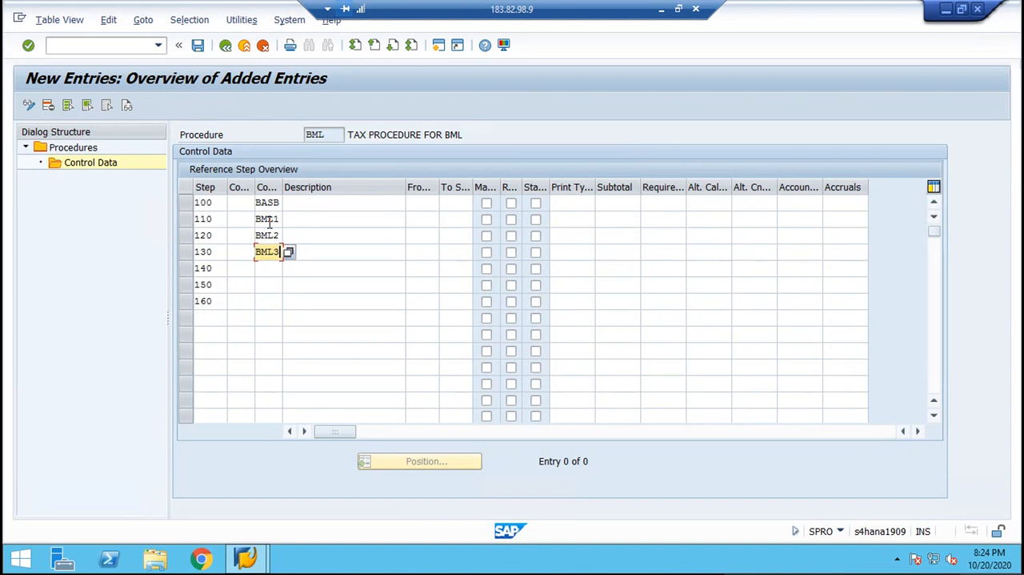
{"action": "key", "text": "Down"}
{"action": "type", "text": "BML4"}
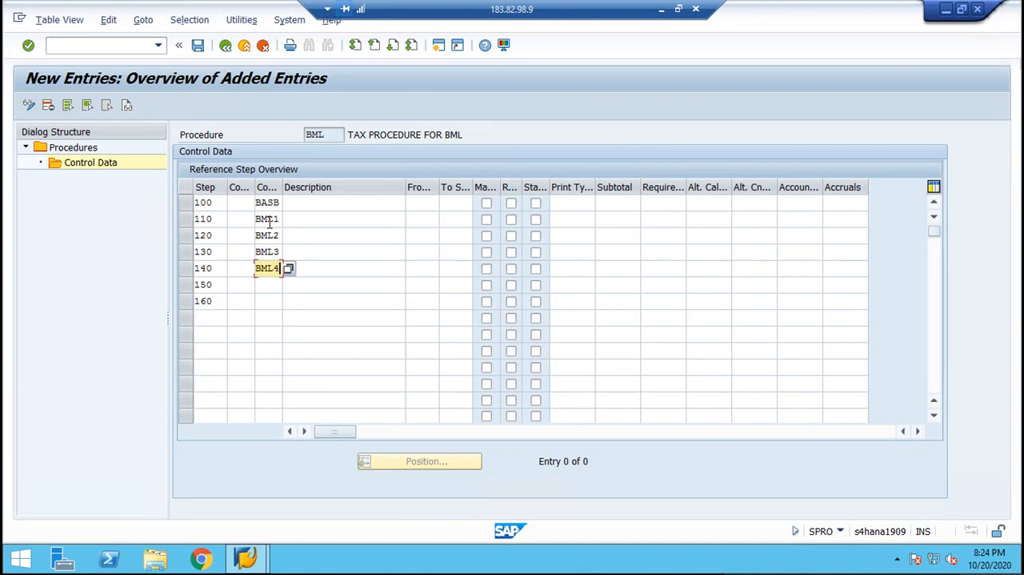
{"action": "key", "text": "Down"}
{"action": "type", "text": "BML5"}
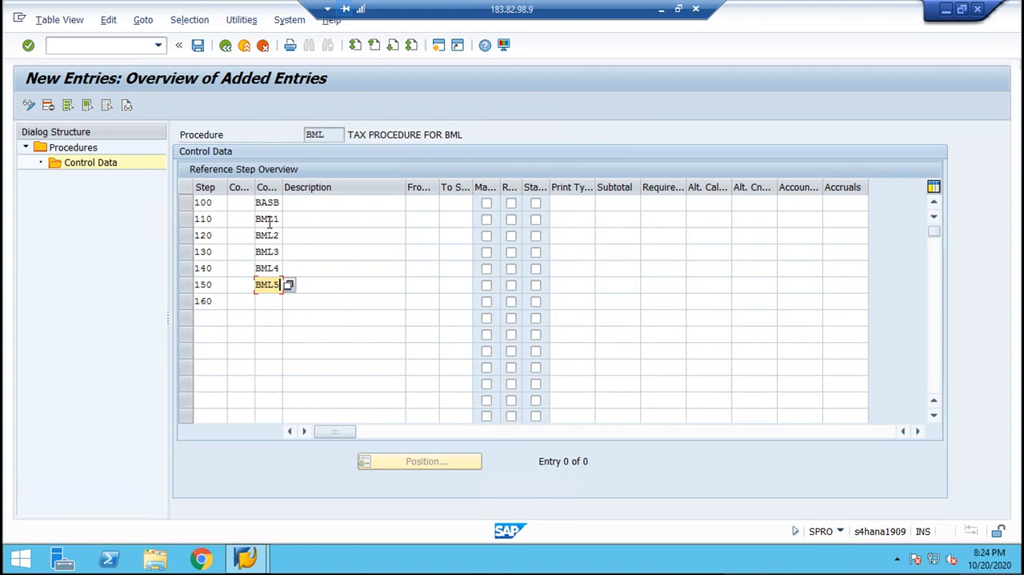
{"action": "key", "text": "Down"}
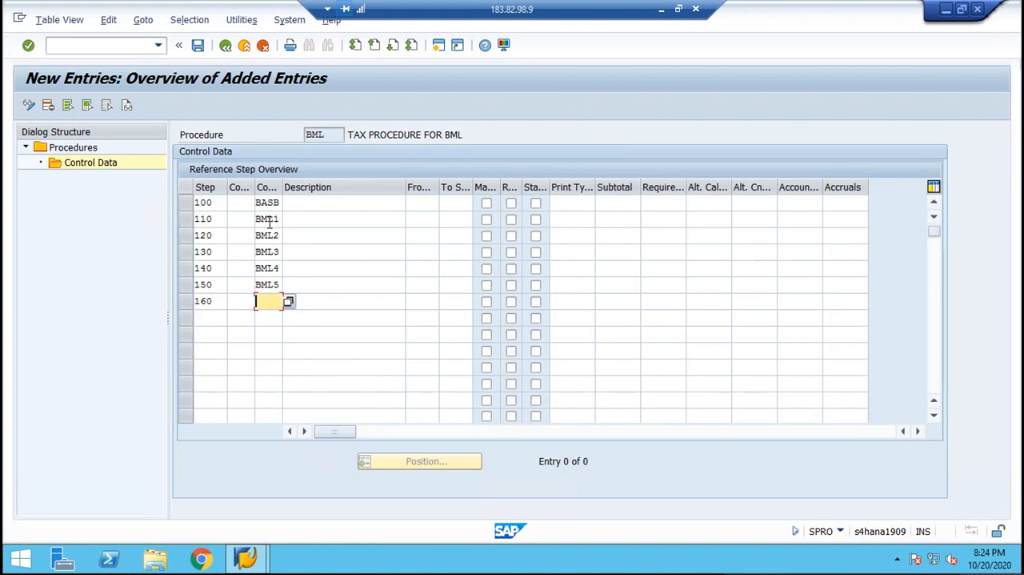
{"action": "type", "text": "BML6"}
Enter 100 as the from-step for each of the steps 110 through 160.
{"action": "key", "text": "Tab"}
{"action": "key", "text": "Up"}
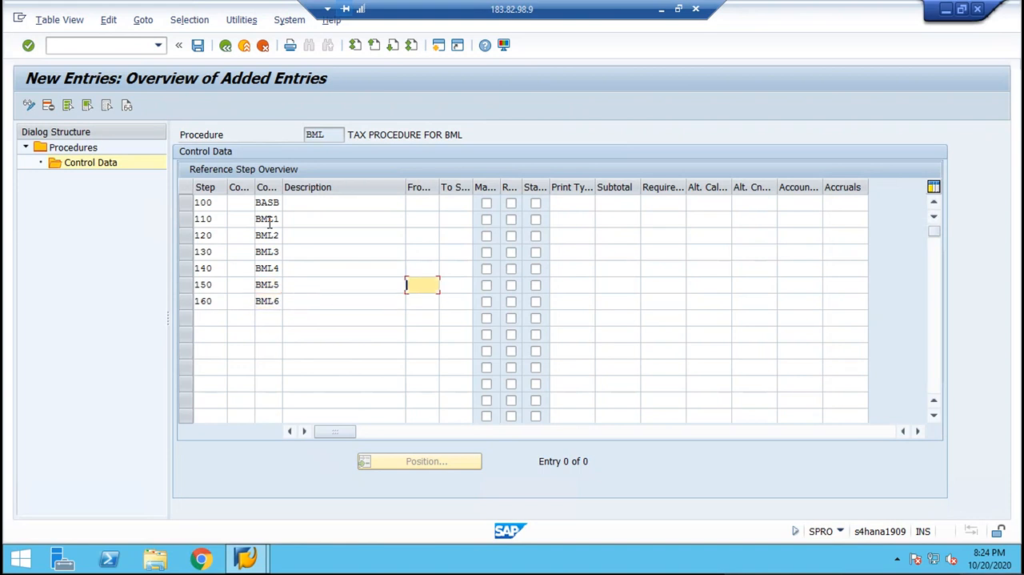
{"action": "key", "text": "Up"}
{"action": "key", "text": "Up"}
{"action": "key", "text": "Up"}
{"action": "key", "text": "Up"}
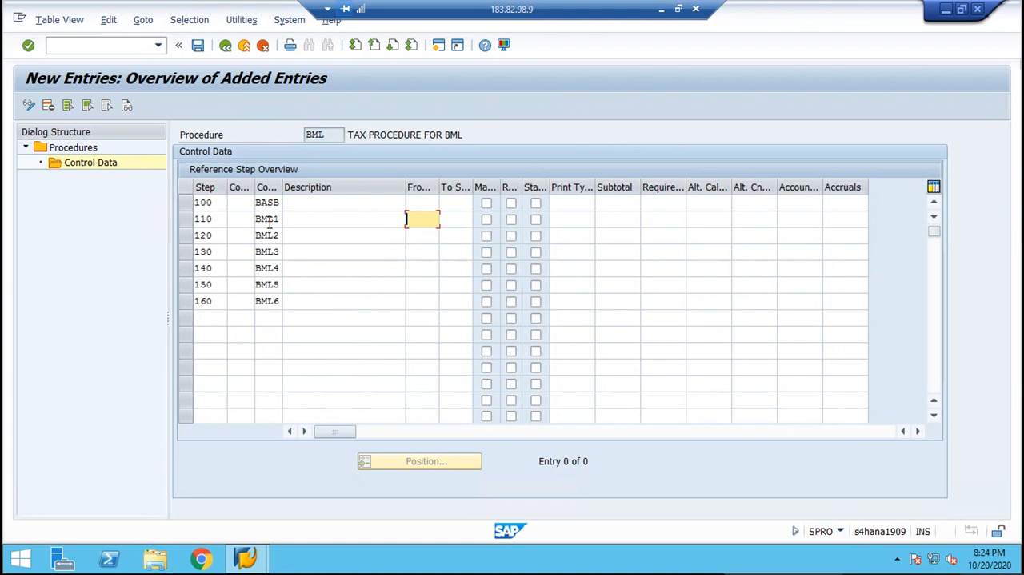
{"action": "type", "text": "100"}
{"action": "key", "text": "Down"}
{"action": "type", "text": "100"}
{"action": "key", "text": "Down"}
{"action": "type", "text": "100"}
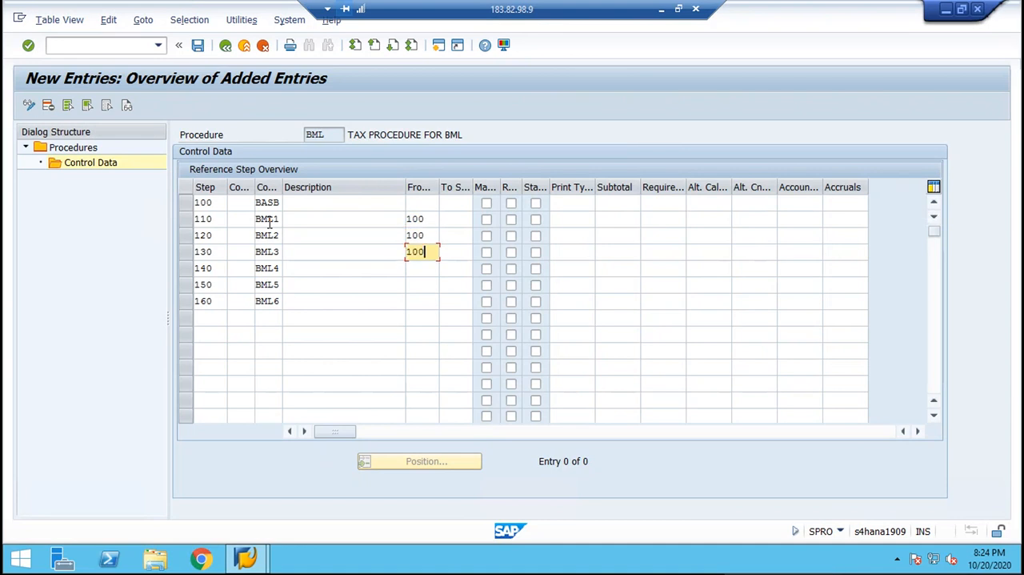
{"action": "key", "text": "Down"}
{"action": "type", "text": "100"}
{"action": "key", "text": "Down"}
{"action": "type", "text": "100"}
{"action": "key", "text": "Down"}
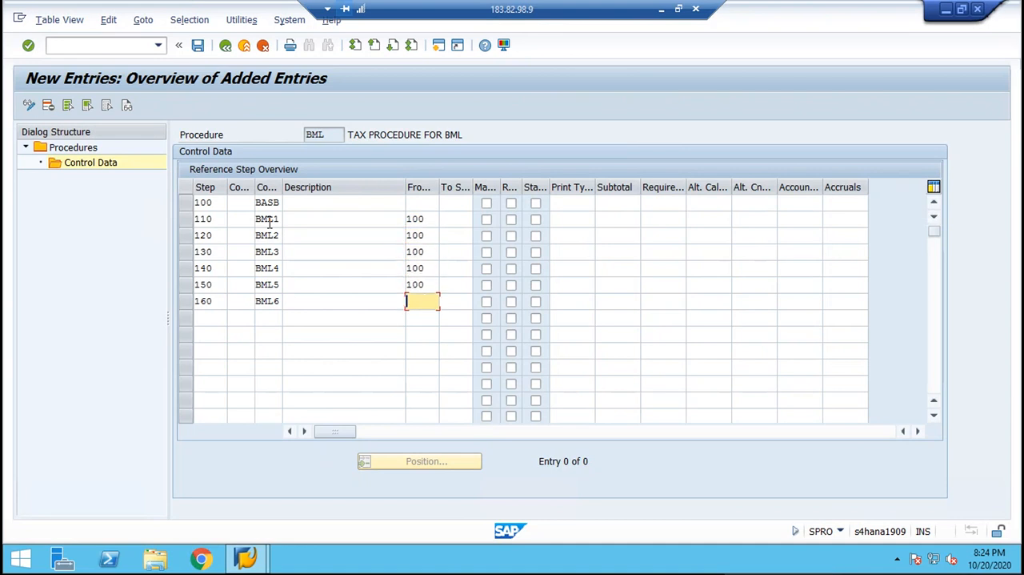
{"action": "type", "text": "100"}
Enter 100 as the to-step for each of the steps 110 through 160.
{"action": "key", "text": "Tab"}
{"action": "type", "text": "100"}
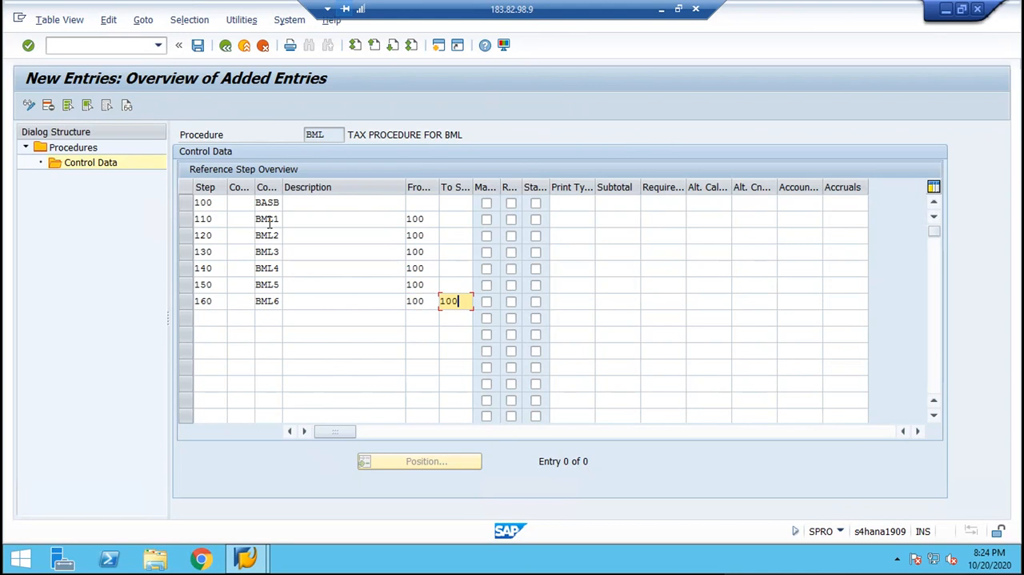
{"action": "key", "text": "Up"}
{"action": "type", "text": "100"}
{"action": "key", "text": "Up"}
{"action": "type", "text": "100"}
{"action": "key", "text": "Up"}
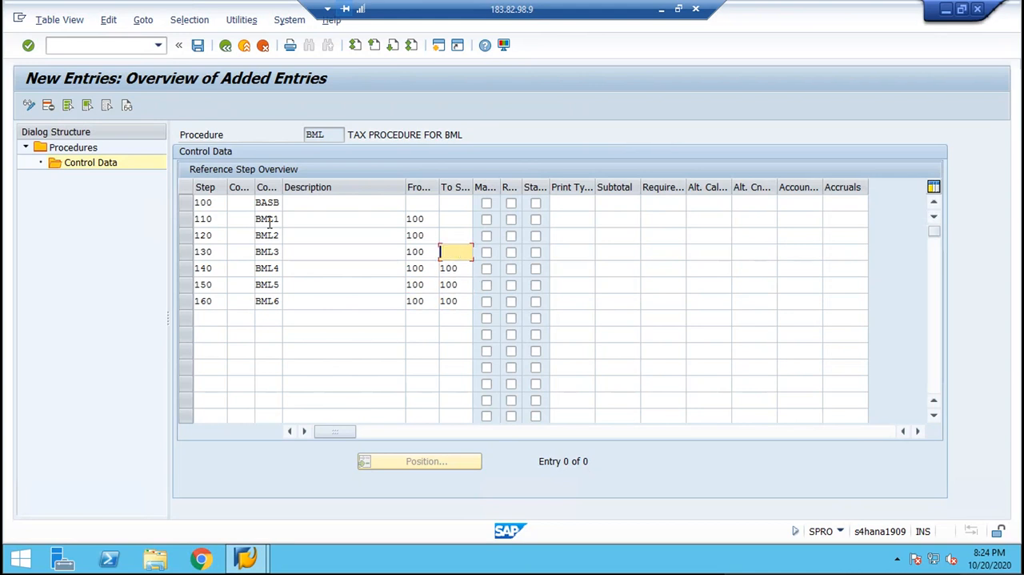
{"action": "type", "text": "100"}
{"action": "key", "text": "Up"}
{"action": "type", "text": "100"}
{"action": "key", "text": "Up"}
{"action": "type", "text": "100"}
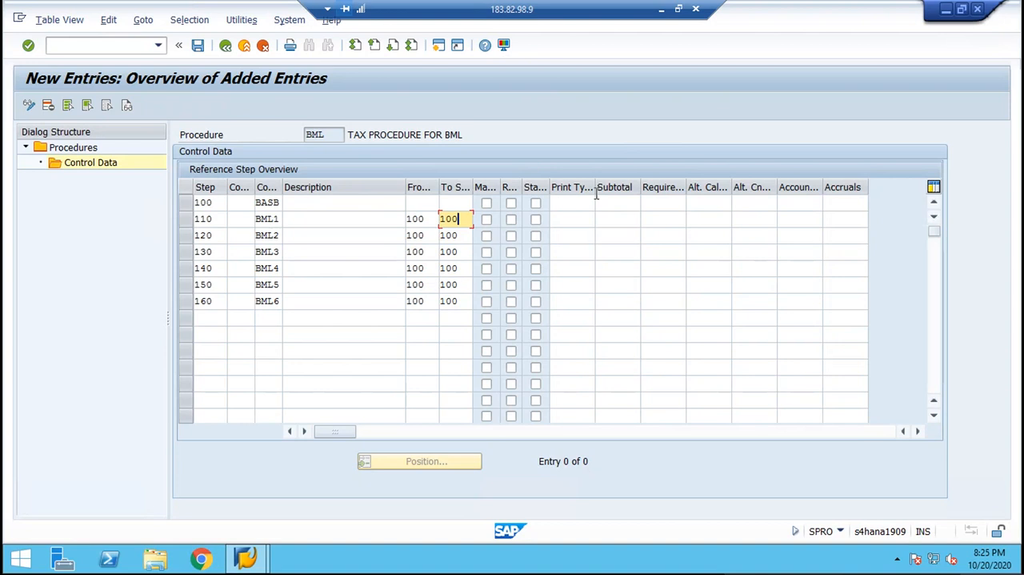
Assign account keys BM1, BM2, BM3, BM4, BM5 and BM6 to steps 110 through 160 in order.
{"action": "left_click", "coordinate": [791, 218]}
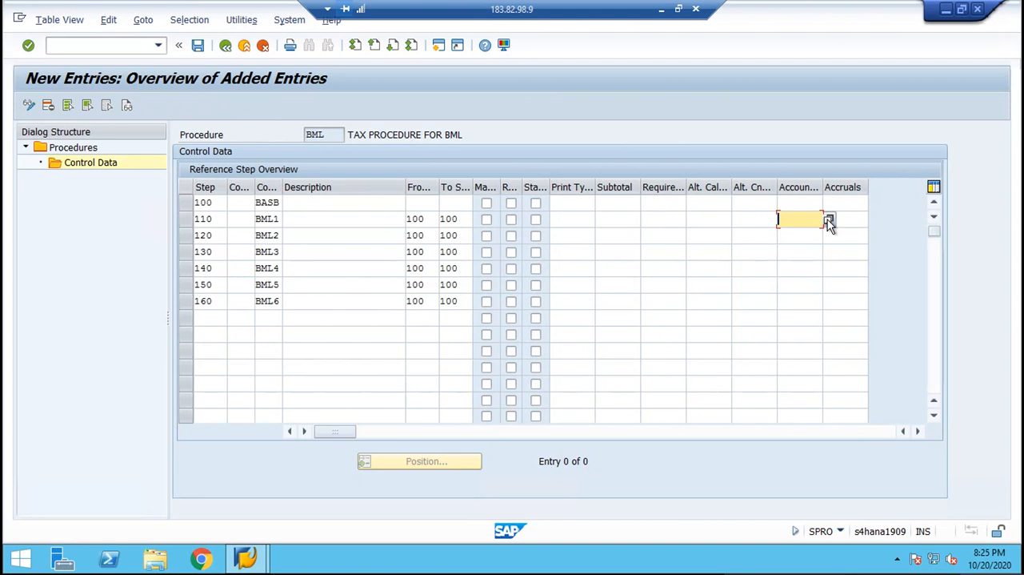
{"action": "type", "text": "BML"}
{"action": "key", "text": "Down"}
{"action": "type", "text": "BM2"}
{"action": "key", "text": "Down"}
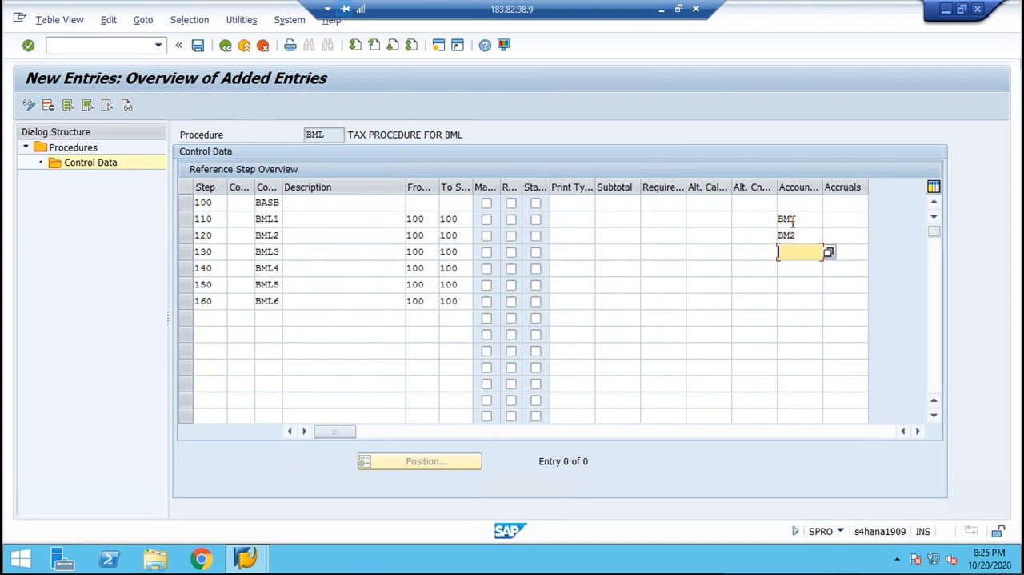
{"action": "type", "text": "BM3"}
{"action": "key", "text": "Down"}
{"action": "type", "text": "B"}
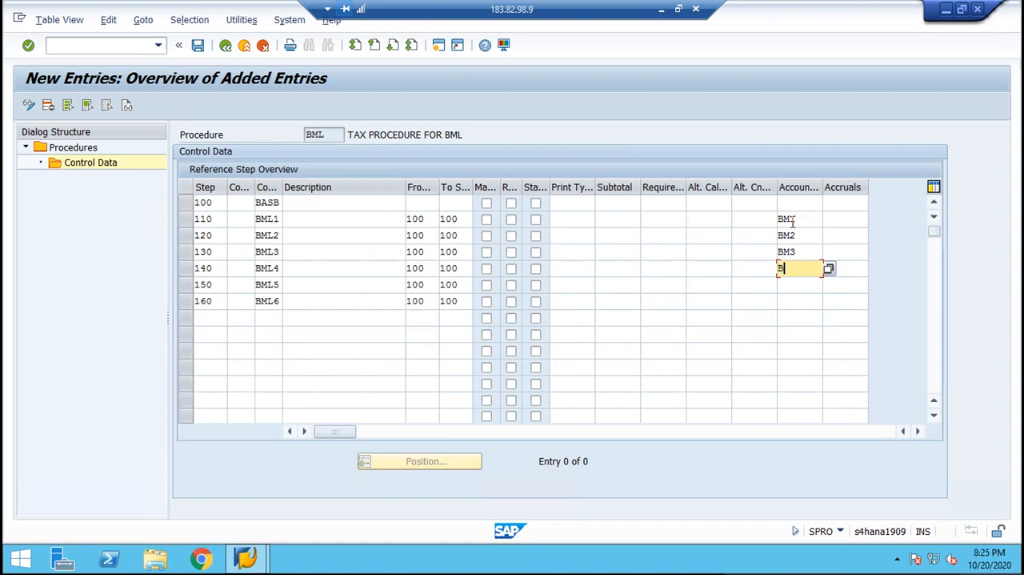
{"action": "type", "text": "M4"}
{"action": "key", "text": "Down"}
{"action": "type", "text": "BM"}
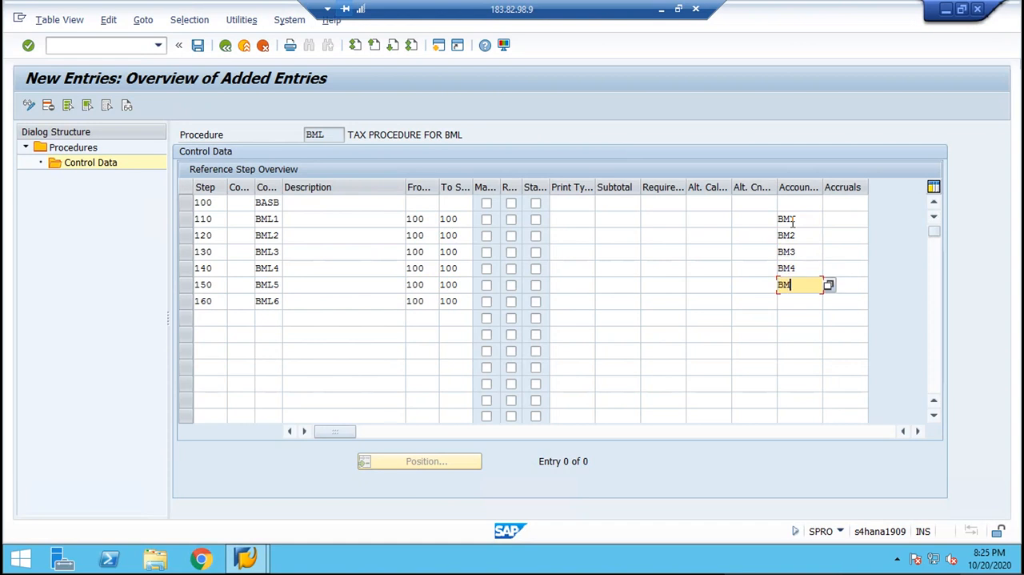
{"action": "type", "text": "5"}
{"action": "key", "text": "Down"}
{"action": "type", "text": "BM6"}
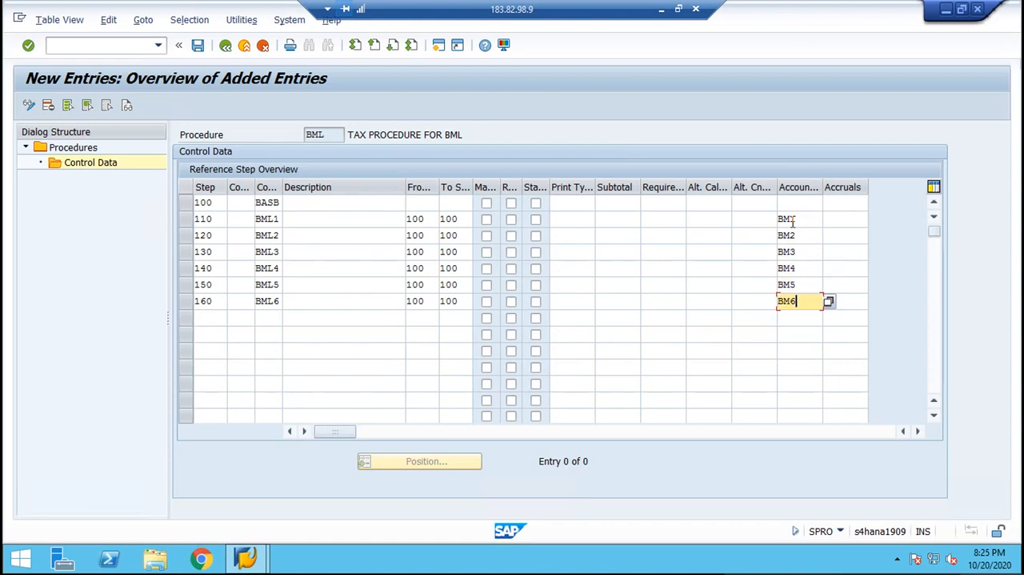
{"action": "key", "text": "Down"}
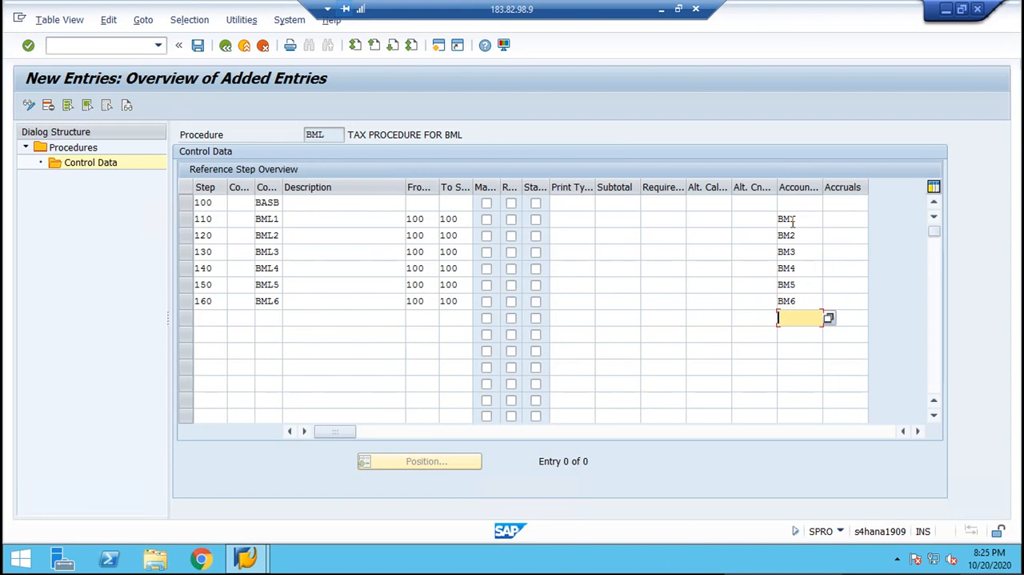
Save the control data of procedure BML and return to the implementation guide structure.
{"action": "key", "text": "Return"}
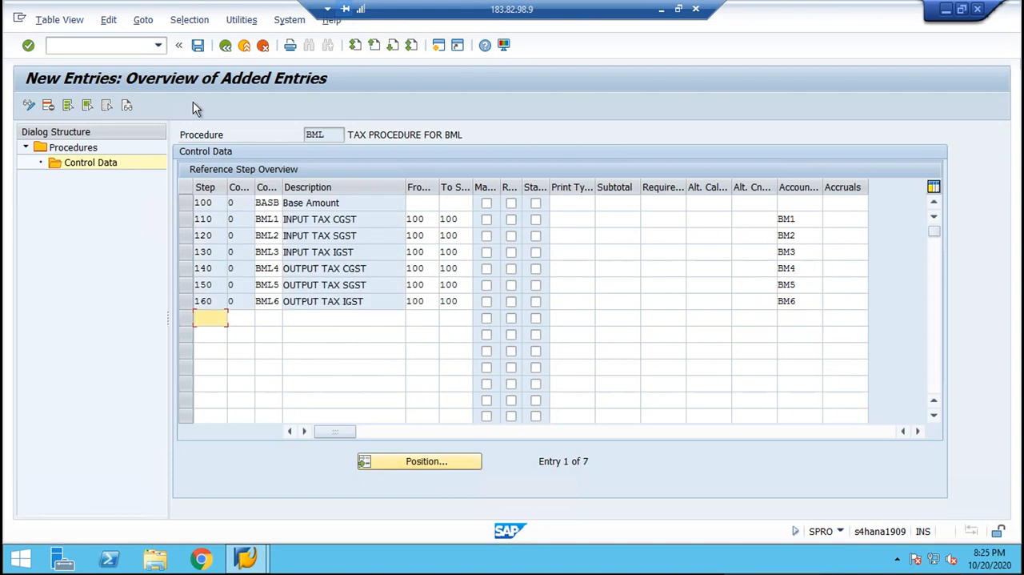
{"action": "left_click", "coordinate": [198, 46]}
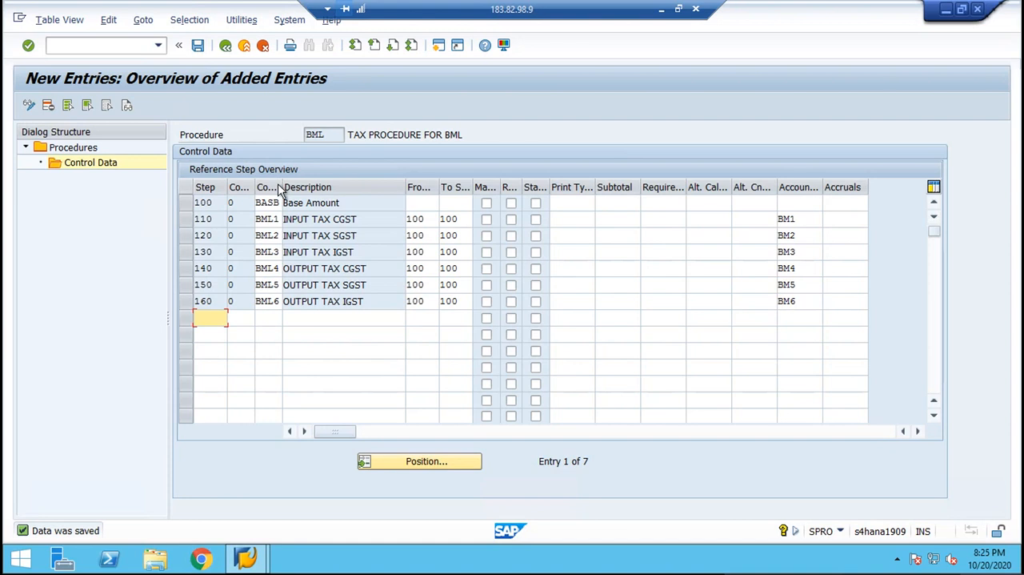
{"action": "left_click_drag", "start_coordinate": [282, 184], "coordinate": [306, 184]}
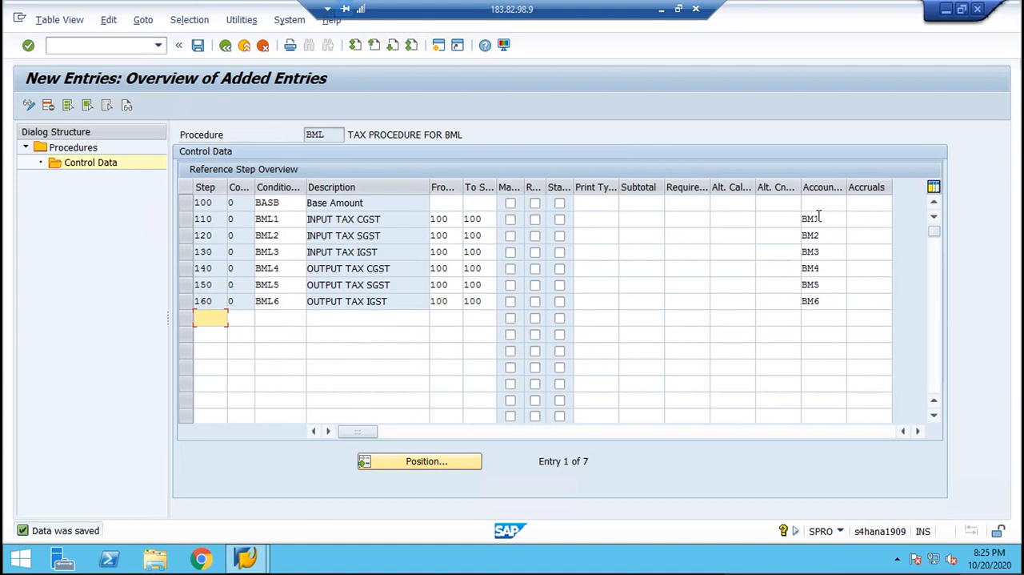
{"action": "left_click", "coordinate": [197, 47]}
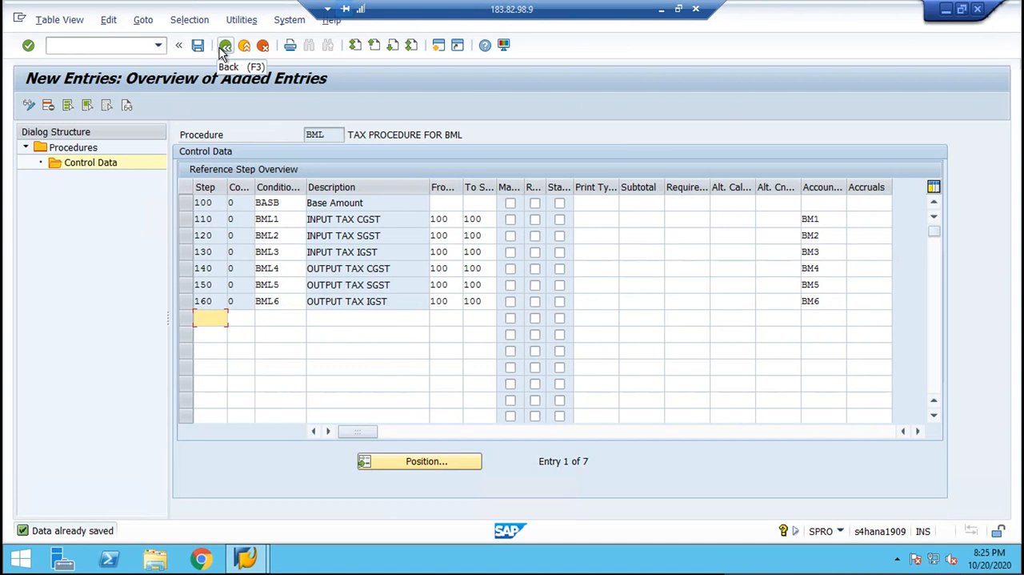
{"action": "left_click", "coordinate": [225, 48]}
{"action": "left_click", "coordinate": [225, 48]}
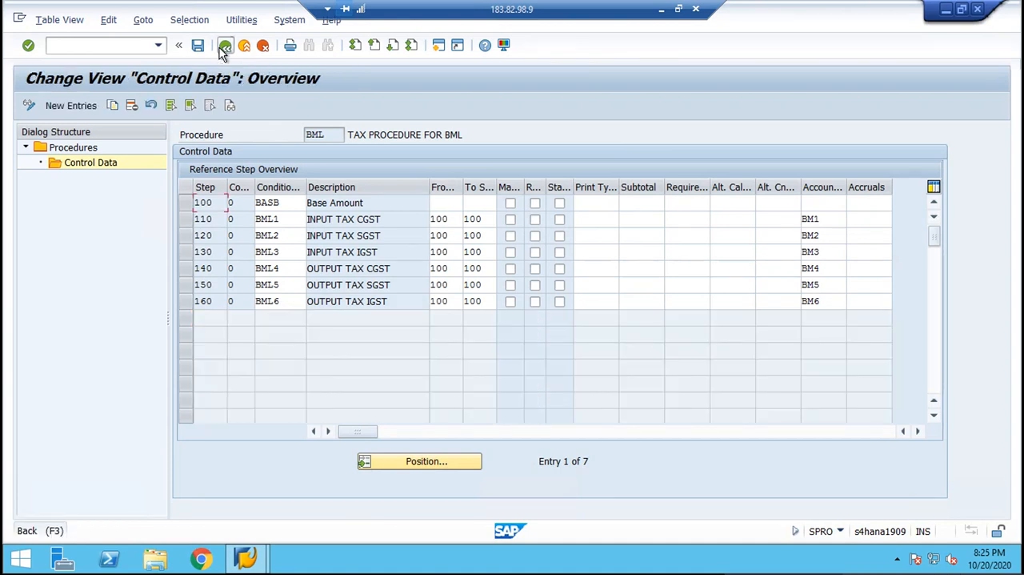
{"action": "left_click", "coordinate": [225, 48]}
{"action": "left_click", "coordinate": [225, 48]}
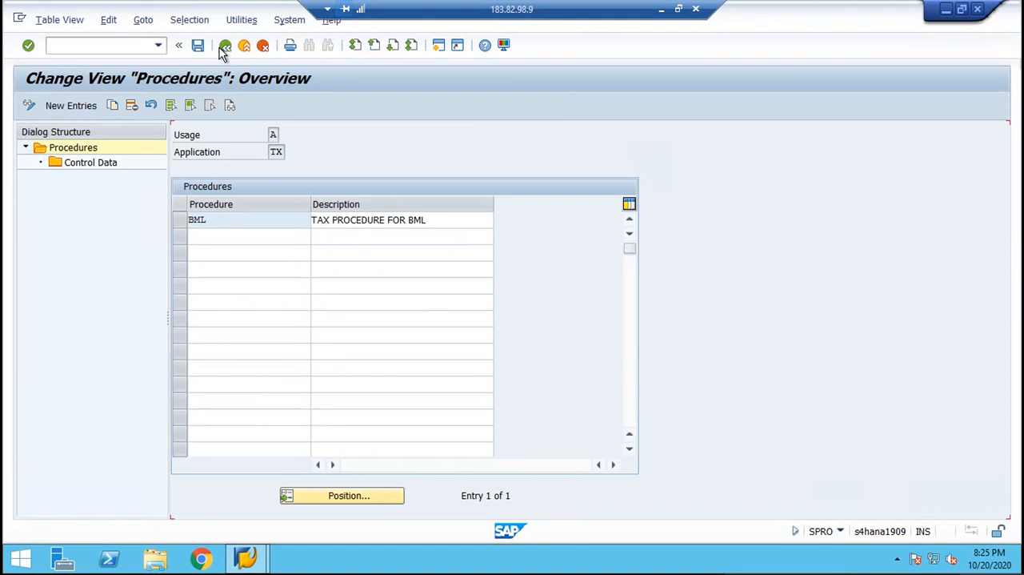
{"action": "left_click", "coordinate": [225, 48]}
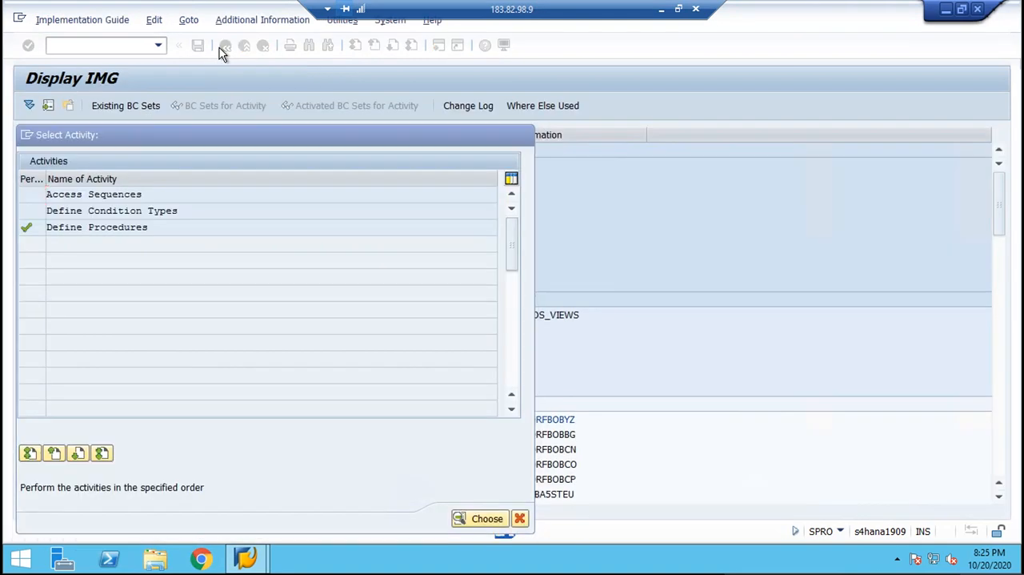
{"action": "left_click", "coordinate": [225, 48]}
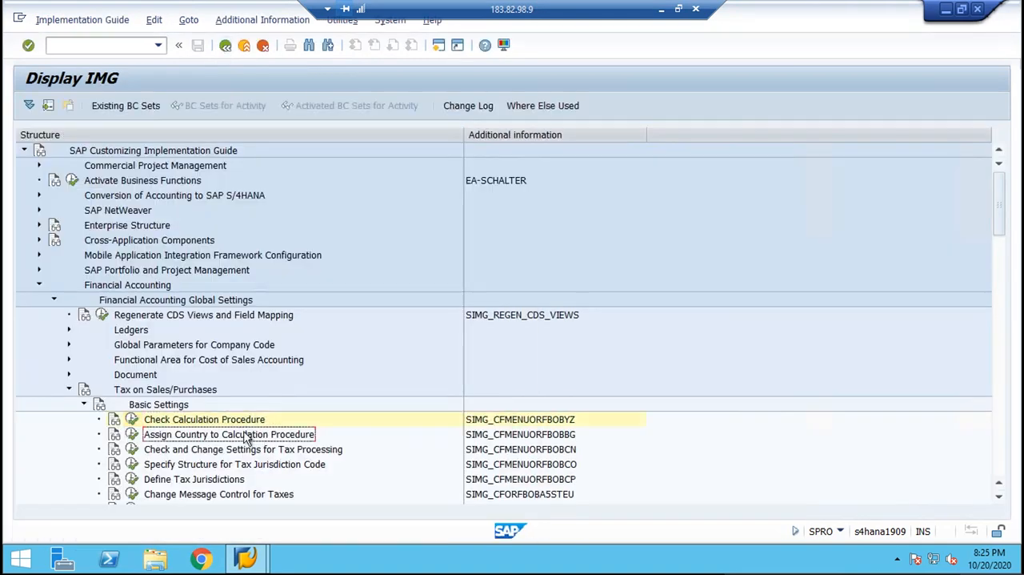
Assign calculation procedure BML to country IN (India), save the assignment and return to the implementation guide.
{"action": "left_click", "coordinate": [132, 434]}
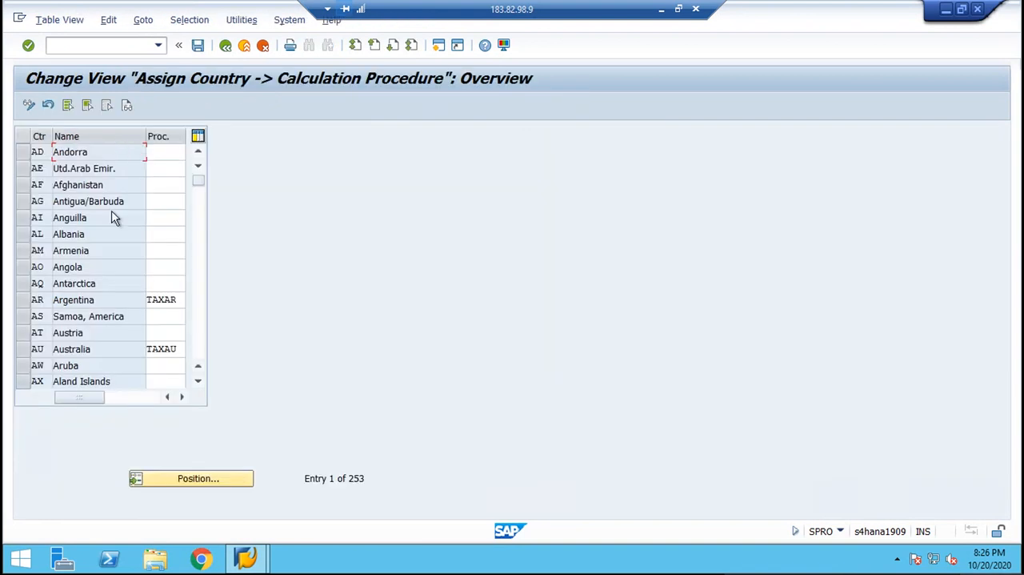
{"action": "left_click", "coordinate": [189, 479]}
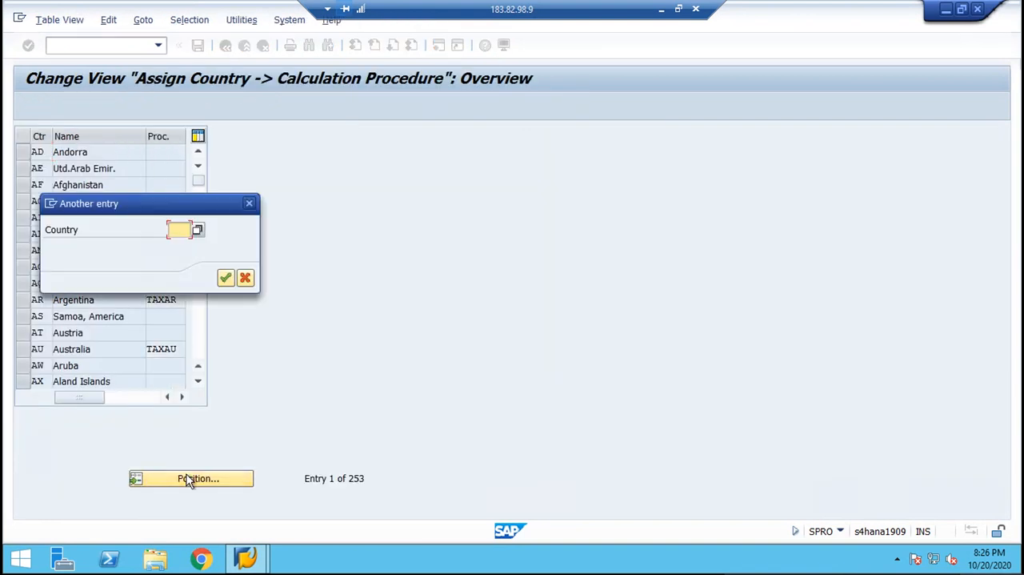
{"action": "type", "text": "IN"}
{"action": "key", "text": "Return"}
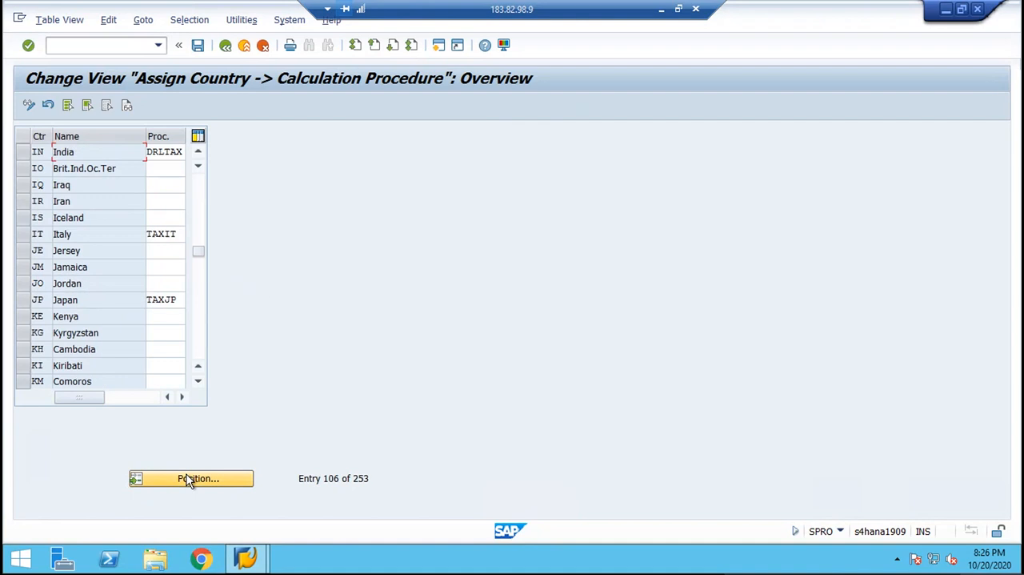
{"action": "key", "text": "Delete"}
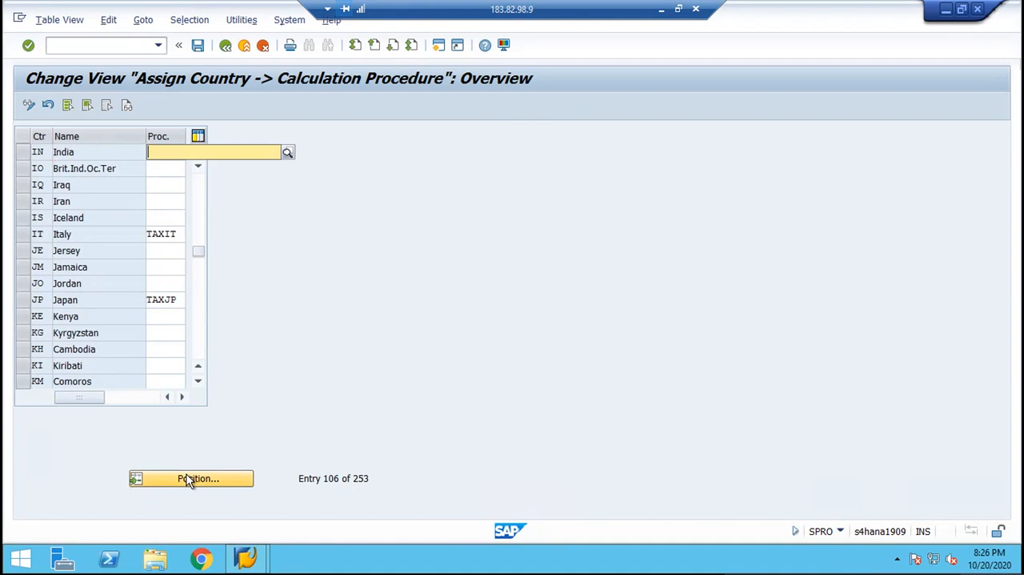
{"action": "type", "text": "BML"}
{"action": "key", "text": "Return"}
{"action": "key", "text": "ctrl+s"}
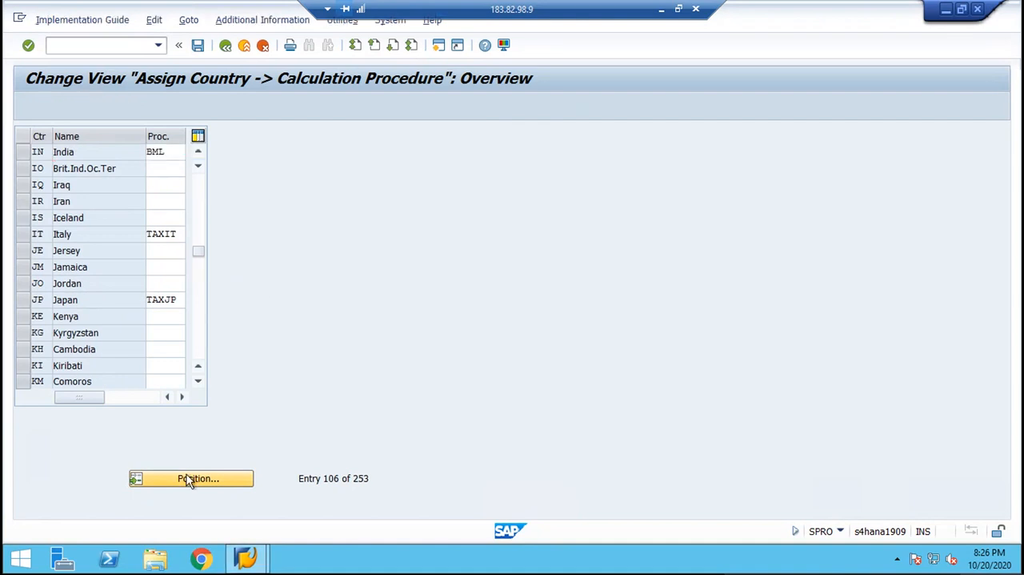
{"action": "key", "text": "Return"}
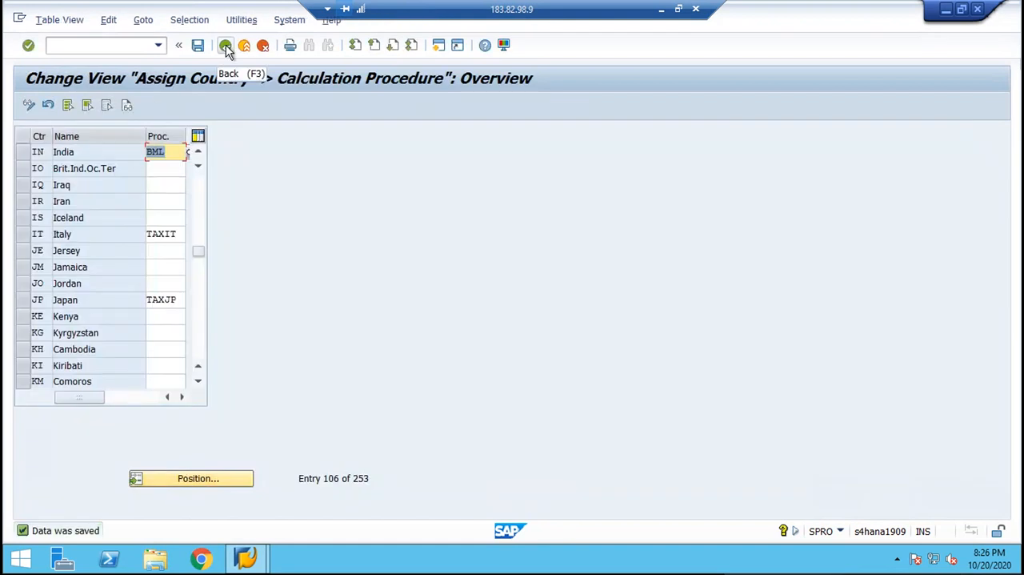
{"action": "left_click", "coordinate": [225, 46]}
Collapse Basic Settings and expand Calculation under Tax on Sales/Purchases, going to Define Tax Codes for Sales and Purchases.
{"action": "key", "text": "Left"}
{"action": "key", "text": "Left"}
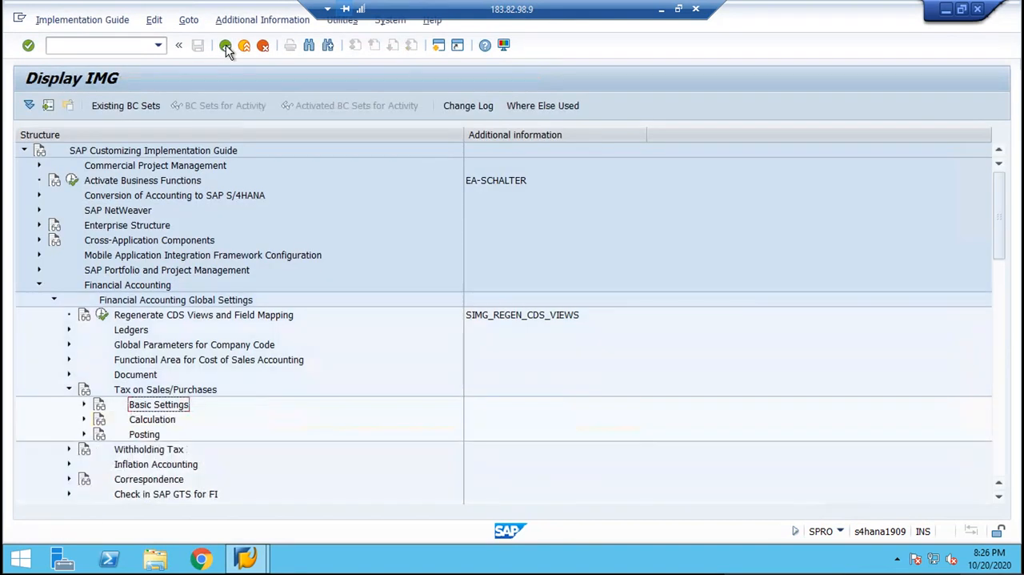
{"action": "key", "text": "Down"}
{"action": "key", "text": "Right"}
{"action": "key", "text": "Down"}
{"action": "key", "text": "Left"}
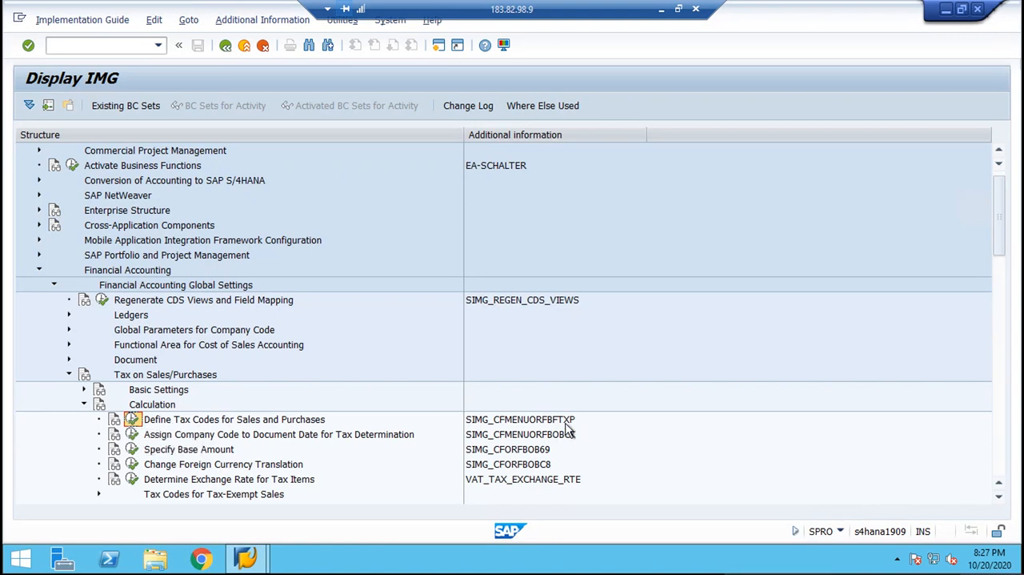
Open Define Tax Codes for Sales and Purchases under Calculation for country IN.
{"action": "left_click", "coordinate": [175, 422]}
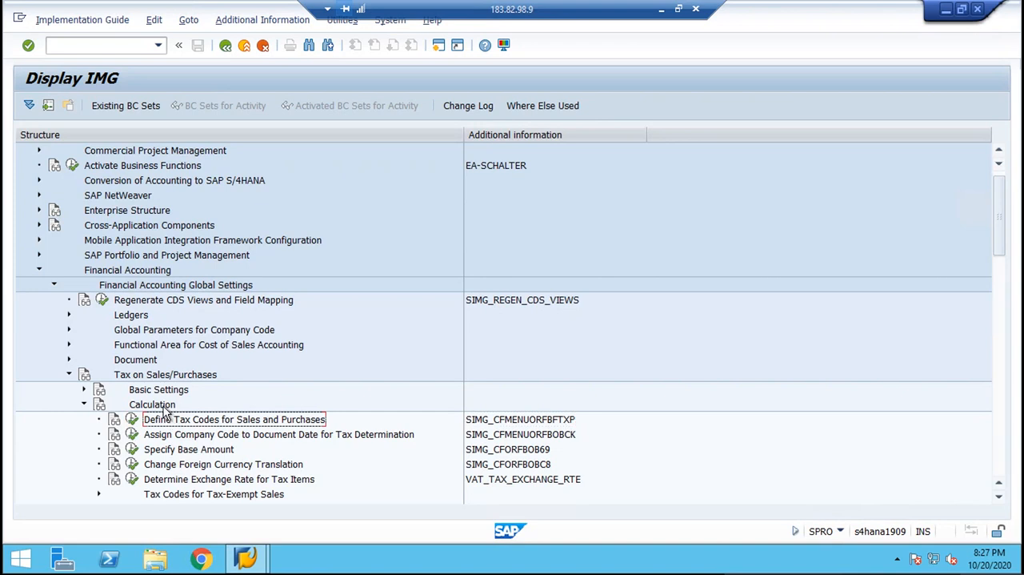
{"action": "left_click", "coordinate": [164, 405]}
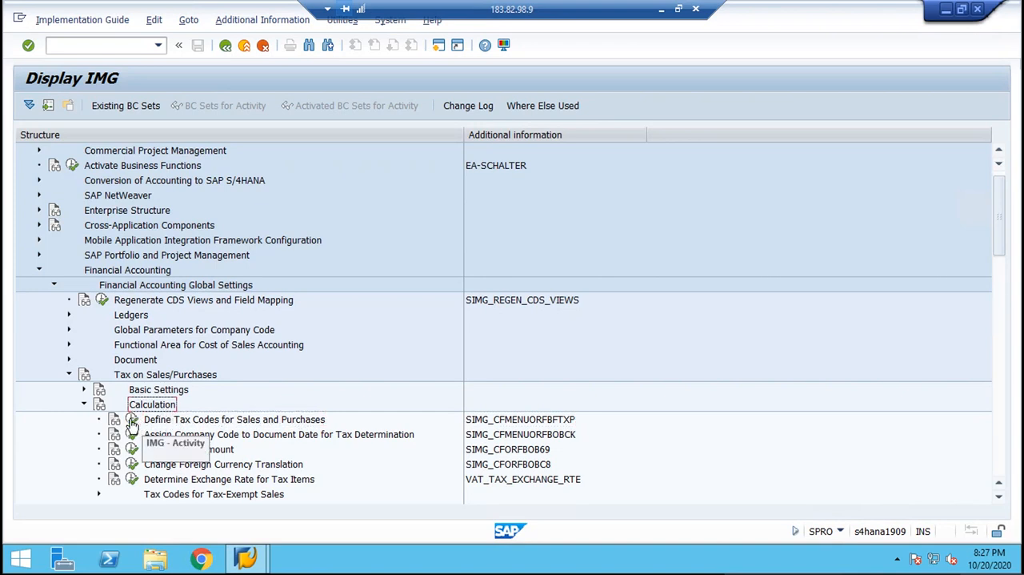
{"action": "left_click", "coordinate": [158, 391]}
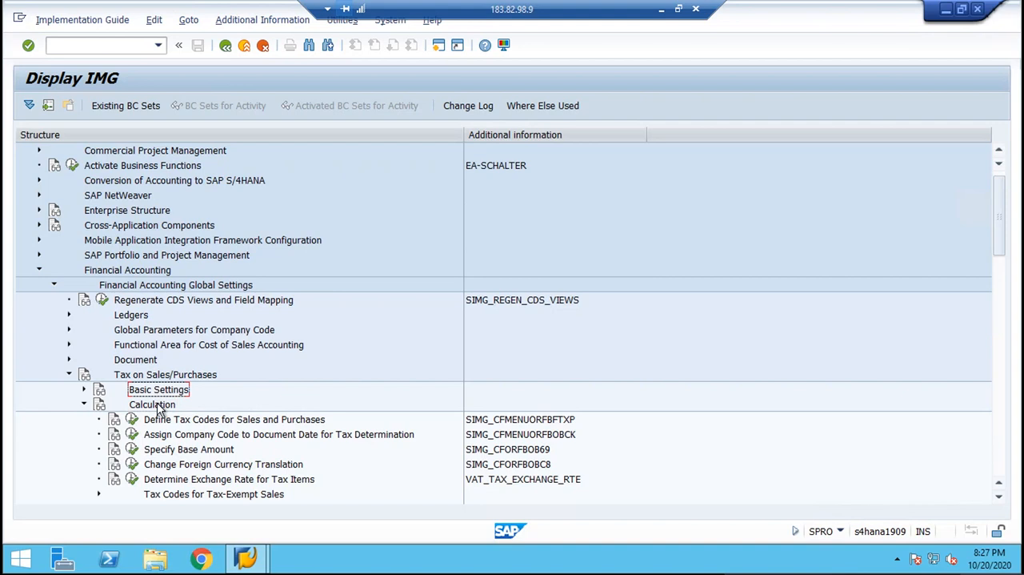
{"action": "left_click", "coordinate": [157, 407]}
{"action": "left_click", "coordinate": [132, 420]}
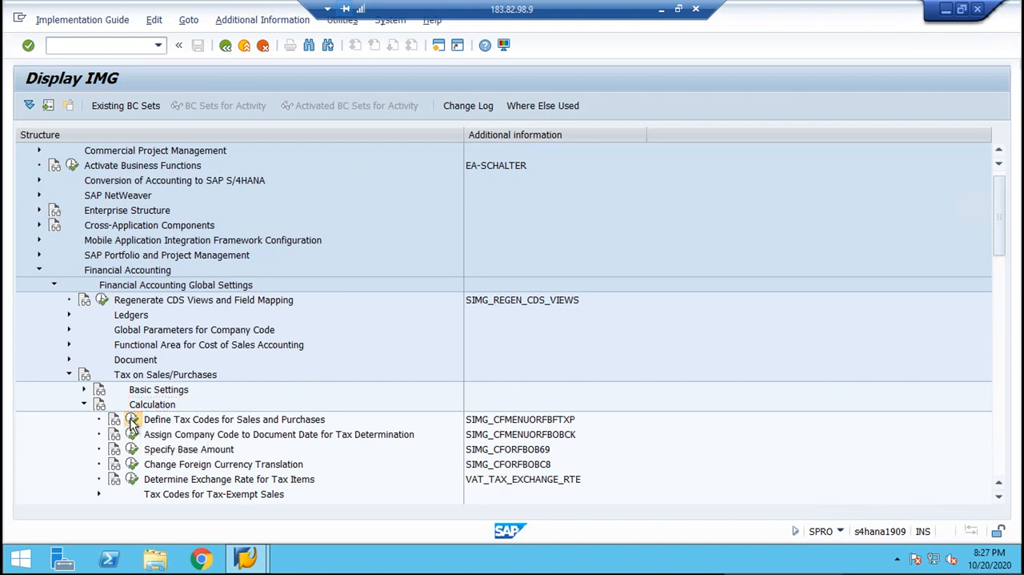
{"action": "type", "text": "IN"}
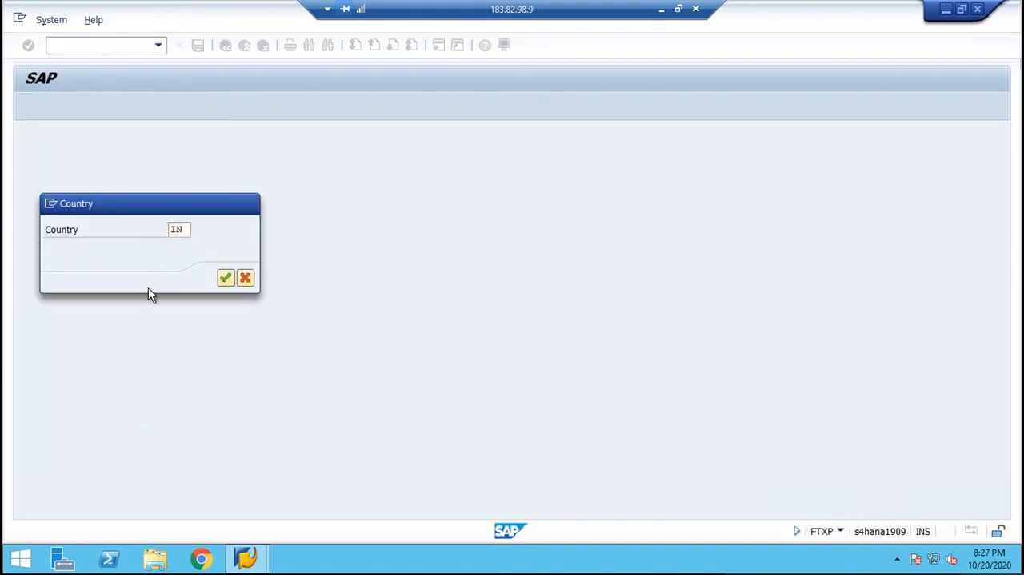
{"action": "key", "text": "Return"}
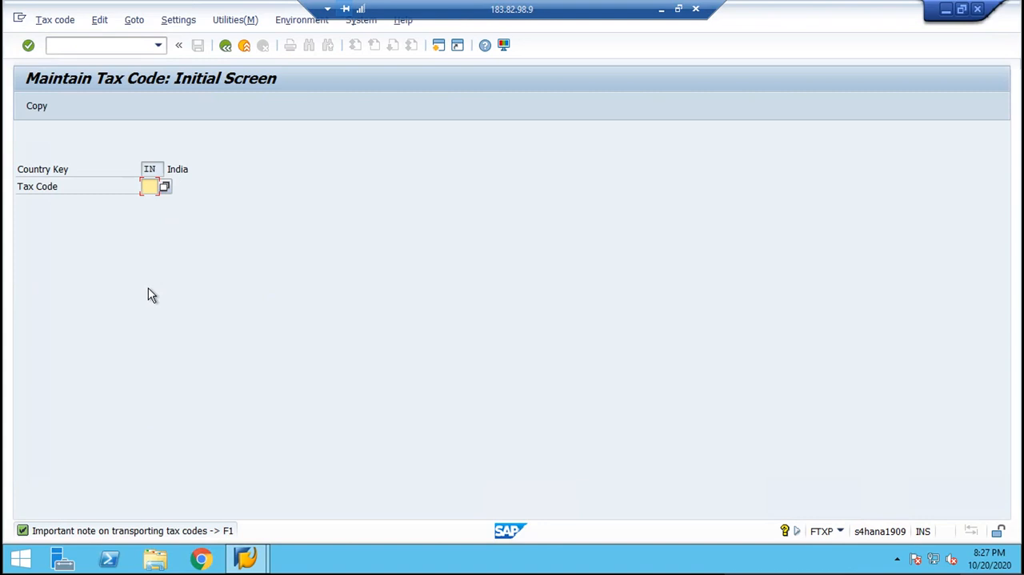
Open General Table Display (SE16N) in a new session and load table T007A.
{"action": "left_click", "coordinate": [119, 46]}
{"action": "type", "text": "OSE16N"}
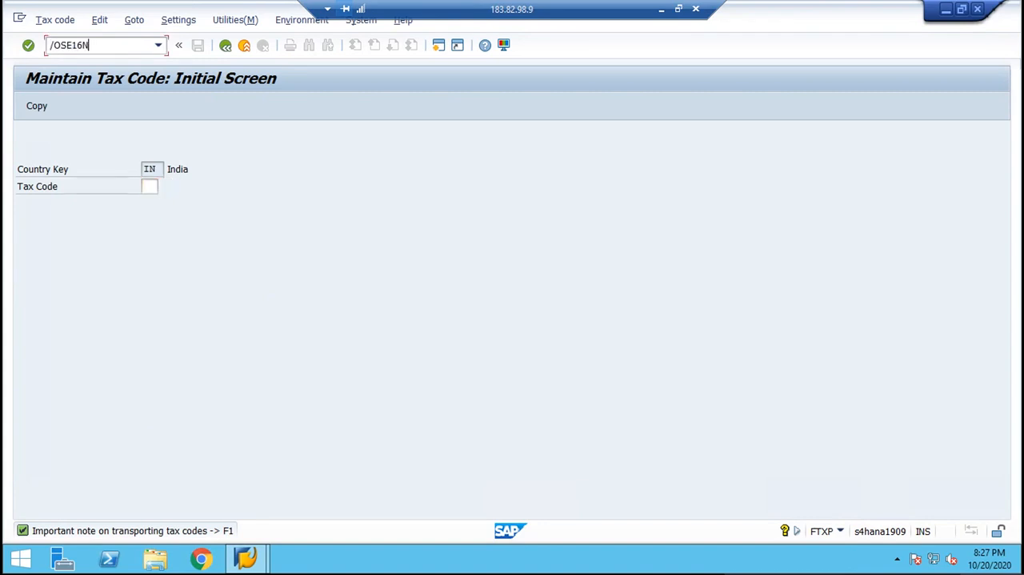
{"action": "key", "text": "Return"}
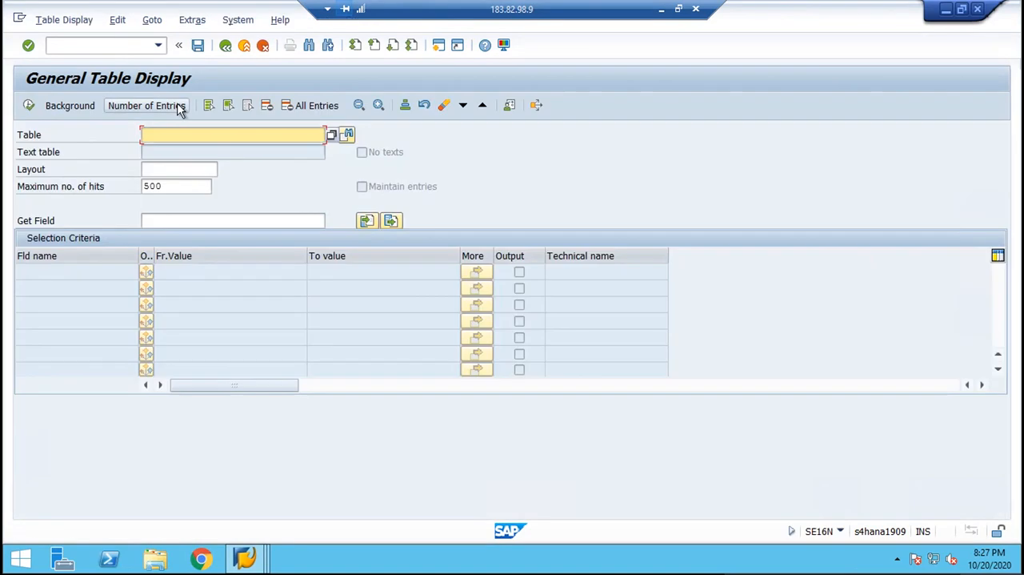
{"action": "type", "text": "T007A"}
{"action": "key", "text": "Return"}
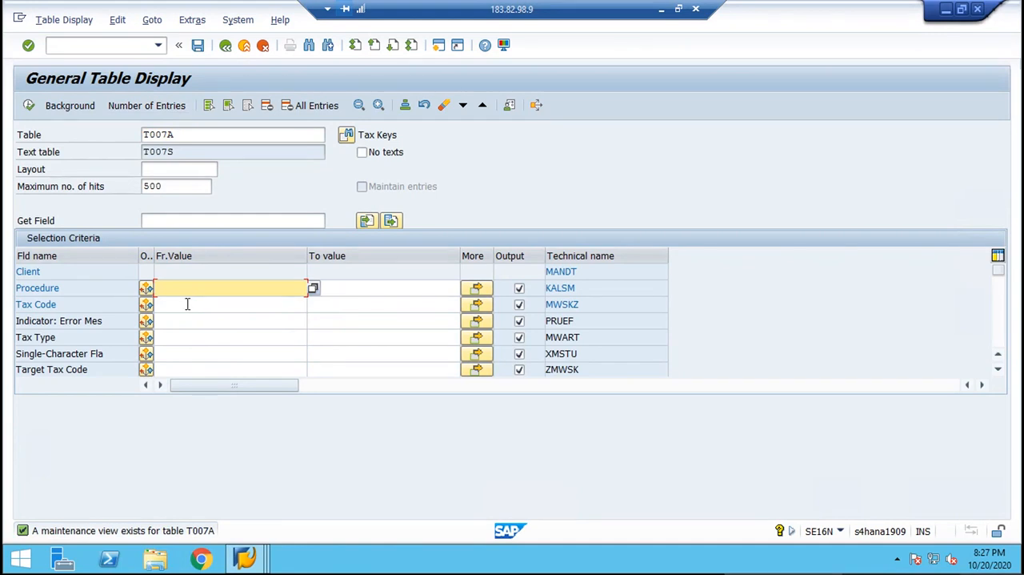
Restrict the Tax Code field of table T007A to the values B1, B2, B3, B4, B5 and B6.
{"action": "left_click", "coordinate": [477, 304]}
{"action": "type", "text": "B1"}
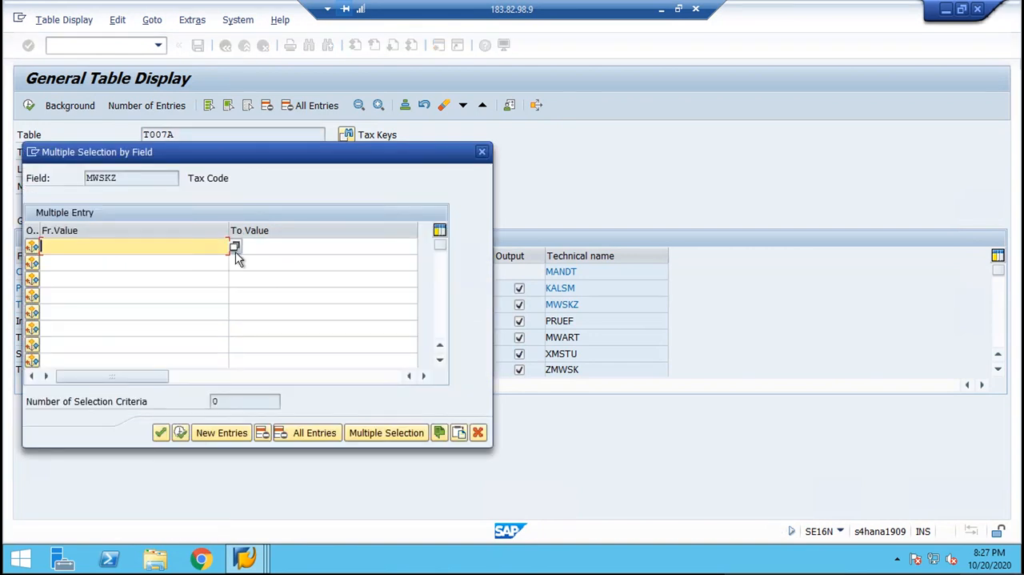
{"action": "key", "text": "Down"}
{"action": "type", "text": "B2"}
{"action": "key", "text": "Up"}
{"action": "key", "text": "Down"}
{"action": "key", "text": "Down"}
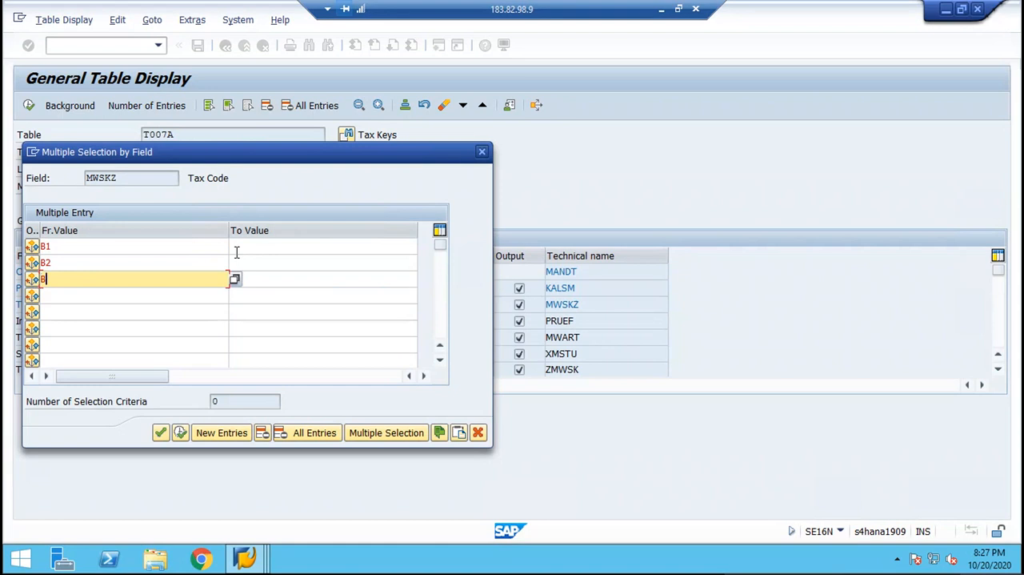
{"action": "type", "text": "B3"}
{"action": "key", "text": "Down"}
{"action": "type", "text": "B4"}
{"action": "key", "text": "Down"}
{"action": "type", "text": "B"}
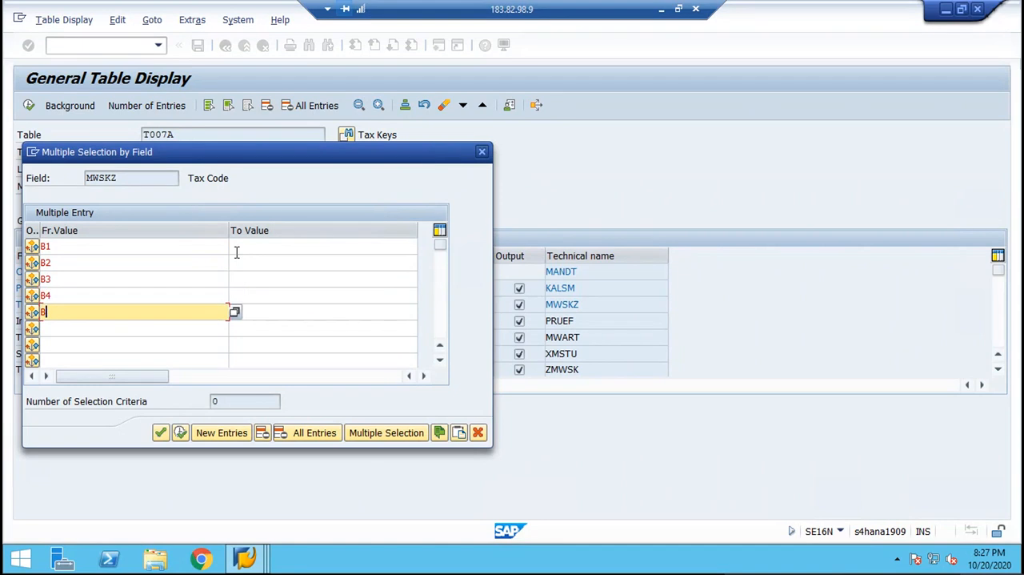
{"action": "type", "text": "5"}
{"action": "key", "text": "Down"}
{"action": "type", "text": "B6"}
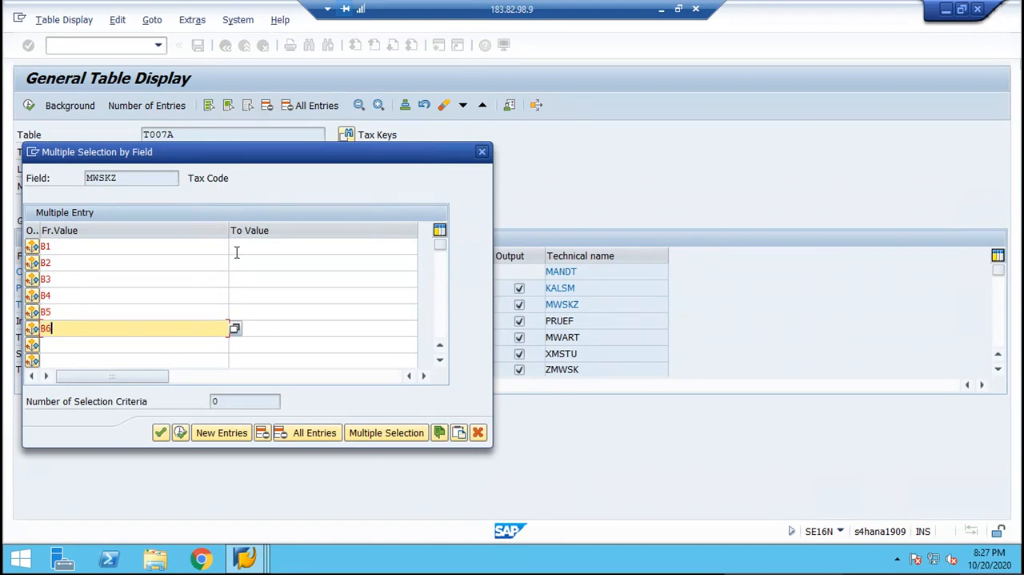
{"action": "left_click", "coordinate": [180, 434]}
List the entries for tax codes B1 to B6, widen the procedure and tax code columns, and return to the selection criteria.
{"action": "left_click", "coordinate": [29, 105]}
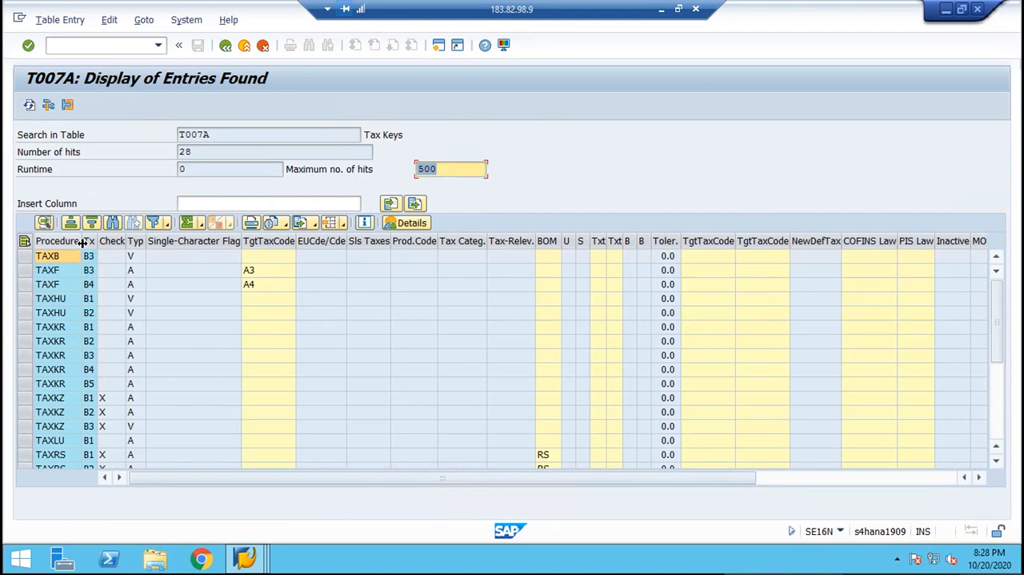
{"action": "left_click_drag", "start_coordinate": [83, 241], "coordinate": [152, 242]}
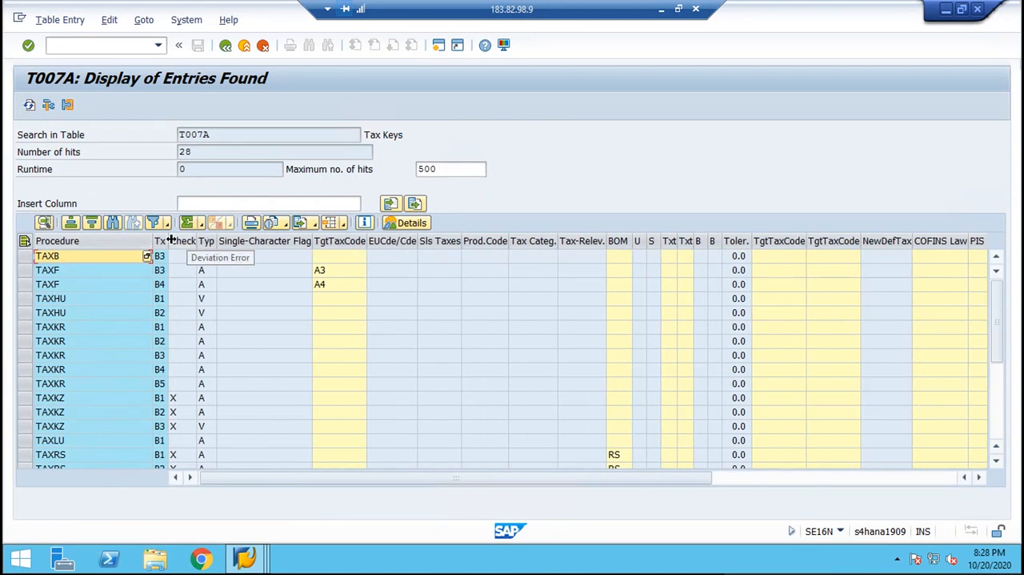
{"action": "left_click_drag", "start_coordinate": [169, 241], "coordinate": [189, 240]}
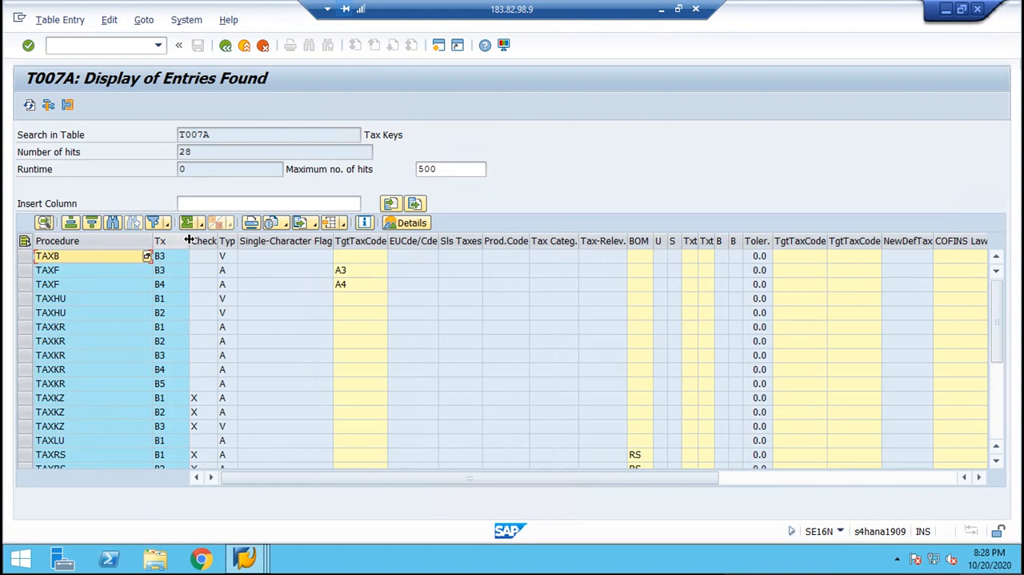
{"action": "left_click", "coordinate": [226, 48]}
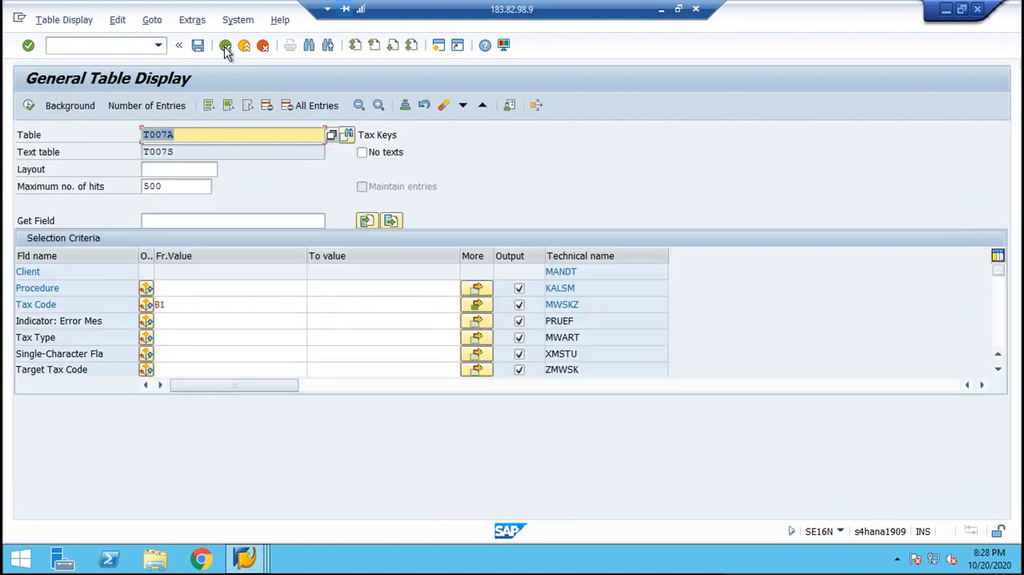
Examine the full list of selection fields of table T007A and return to its first fields.
{"action": "left_click", "coordinate": [999, 372]}
{"action": "left_click", "coordinate": [999, 371]}
{"action": "left_click", "coordinate": [999, 372]}
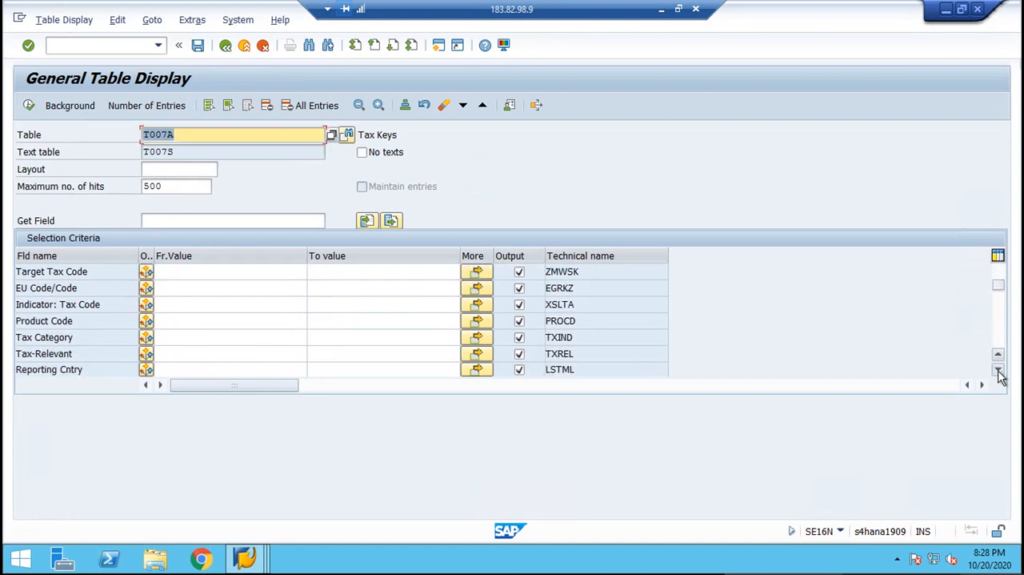
{"action": "left_click", "coordinate": [998, 371]}
{"action": "left_click", "coordinate": [999, 371]}
{"action": "left_click", "coordinate": [998, 371]}
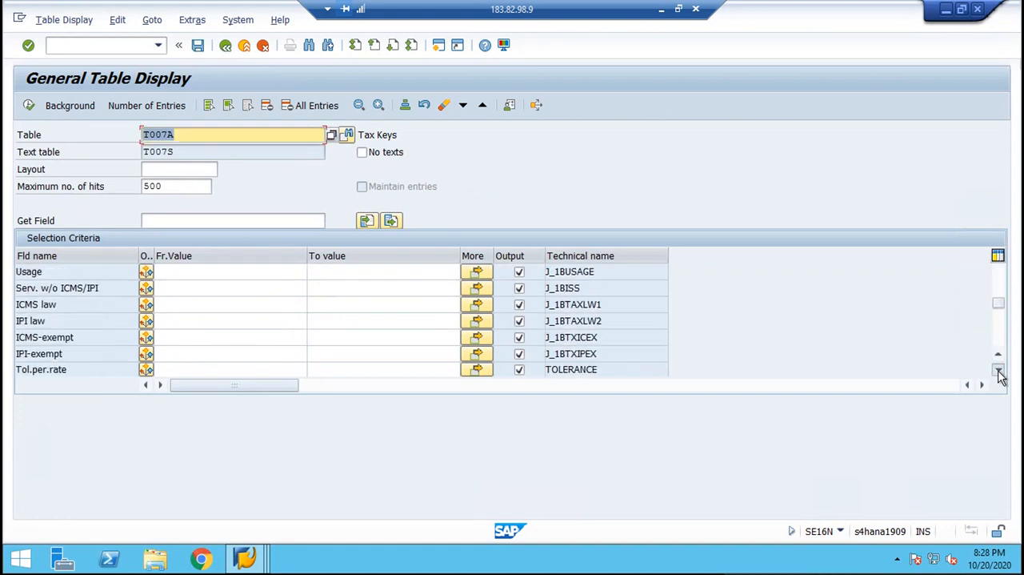
{"action": "left_click", "coordinate": [998, 371]}
{"action": "left_click", "coordinate": [999, 371]}
{"action": "left_click", "coordinate": [999, 372]}
{"action": "left_click", "coordinate": [999, 371]}
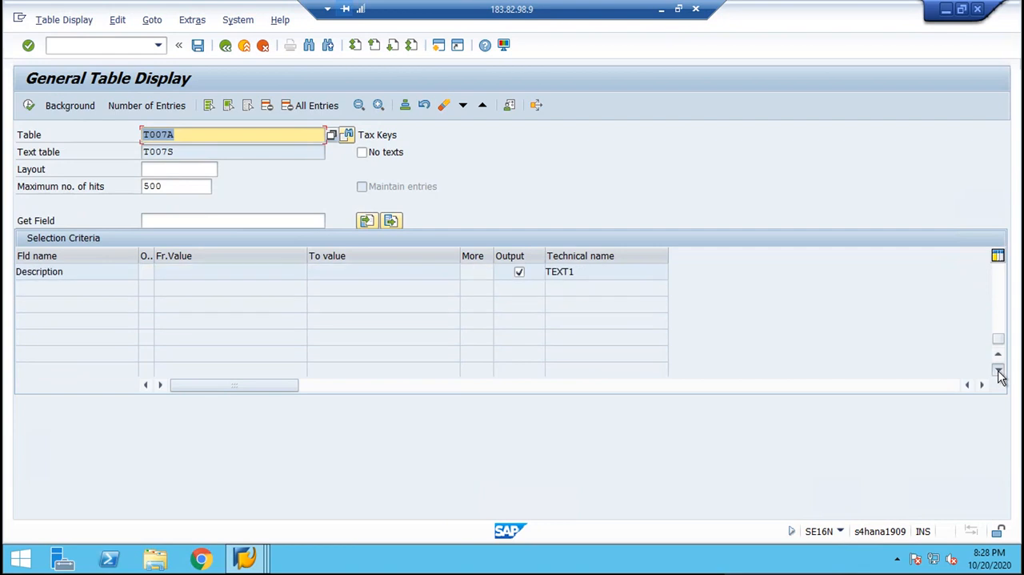
{"action": "left_click", "coordinate": [998, 284]}
{"action": "left_click", "coordinate": [998, 284]}
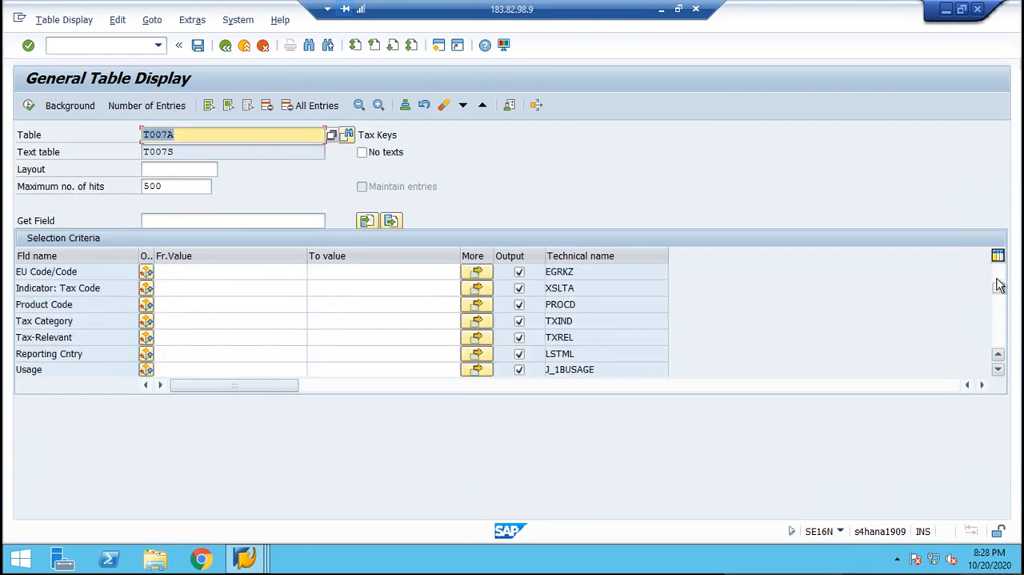
{"action": "left_click", "coordinate": [999, 288]}
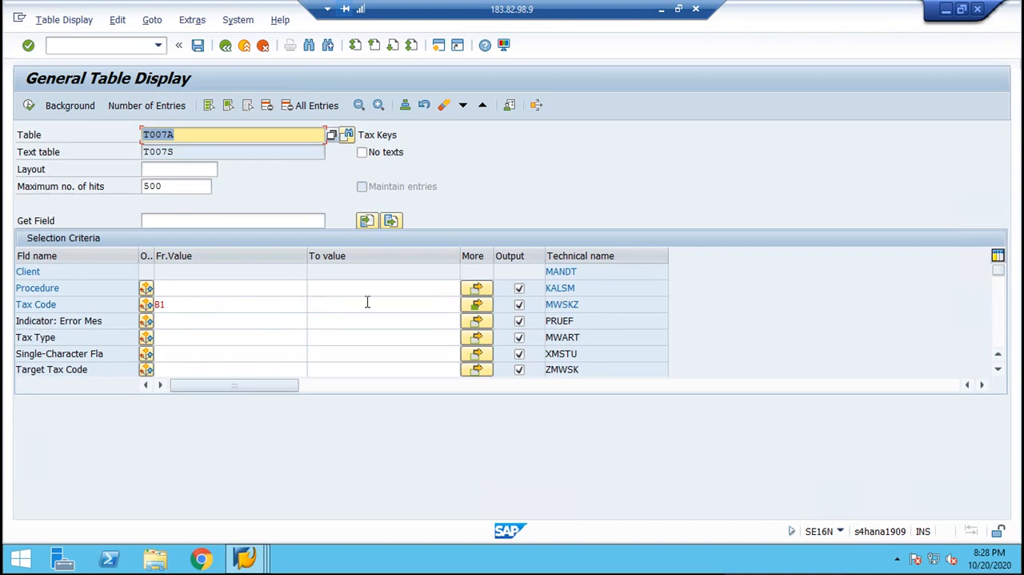
Replace all Tax Code selection values with H1, H2, H3, H4, H5 and H6.
{"action": "left_click", "coordinate": [477, 305]}
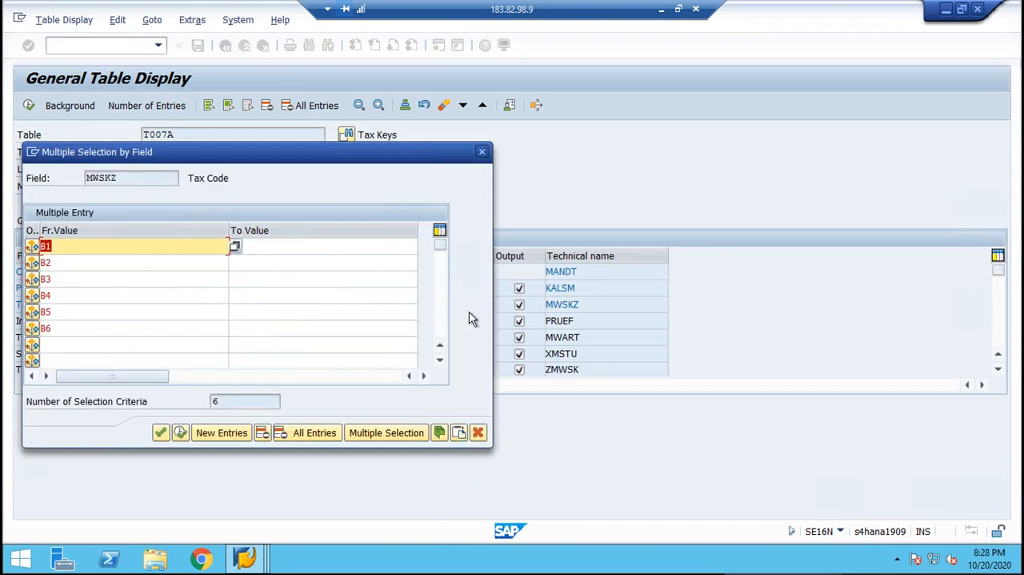
{"action": "left_click", "coordinate": [317, 433]}
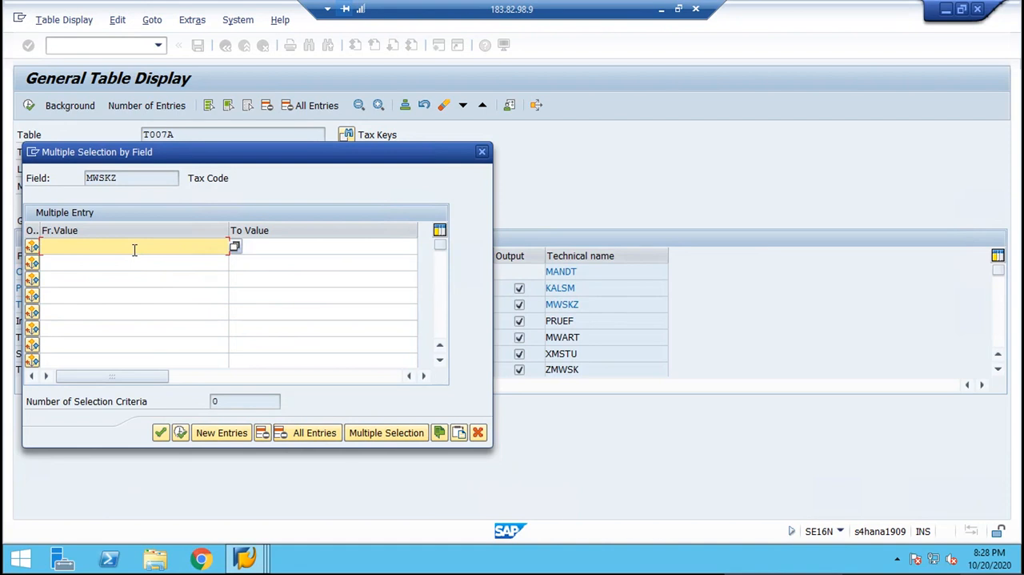
{"action": "type", "text": "H1"}
{"action": "key", "text": "Down"}
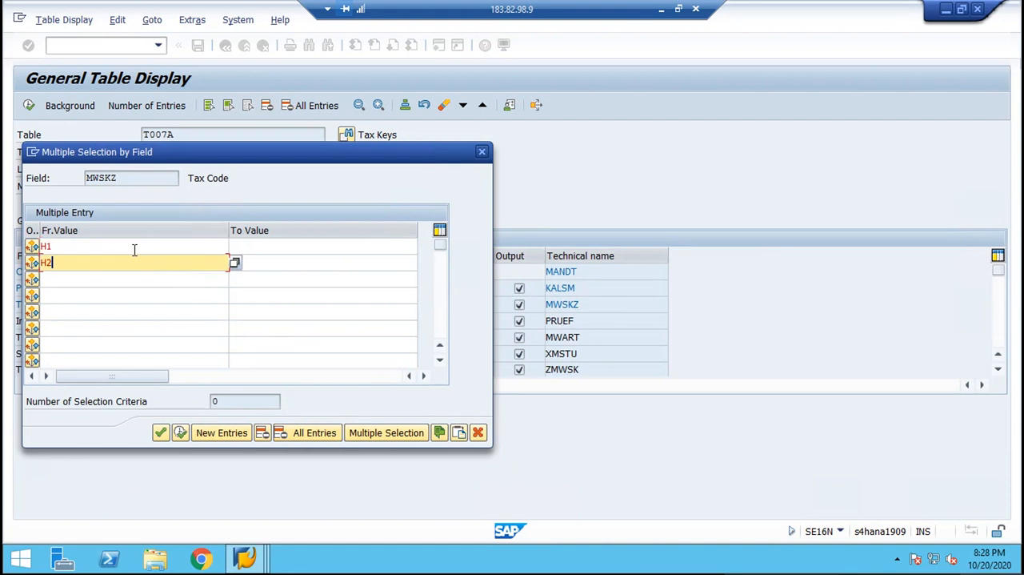
{"action": "key", "text": "Down"}
{"action": "key", "text": "Down"}
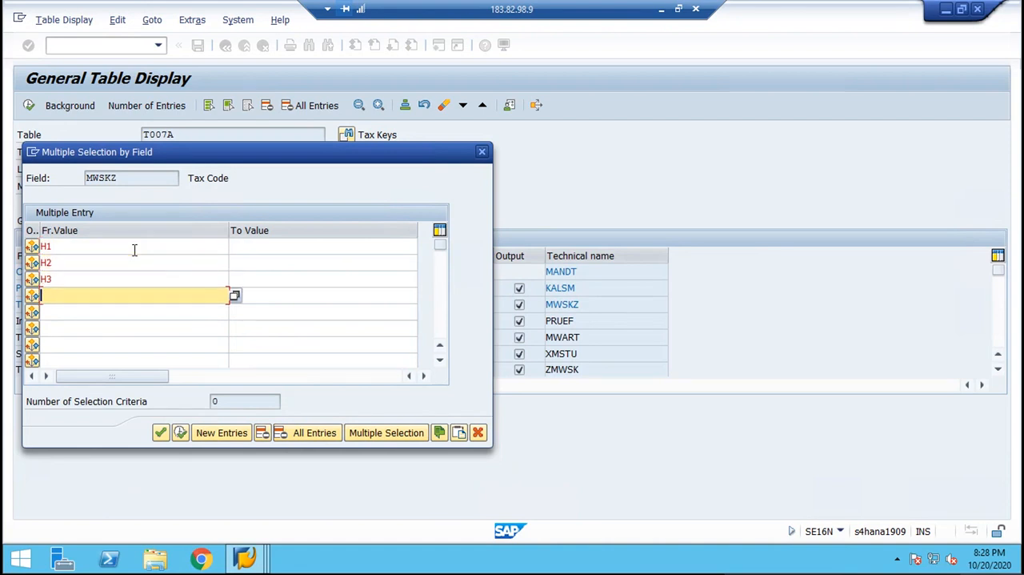
{"action": "type", "text": "H4"}
{"action": "key", "text": "Down"}
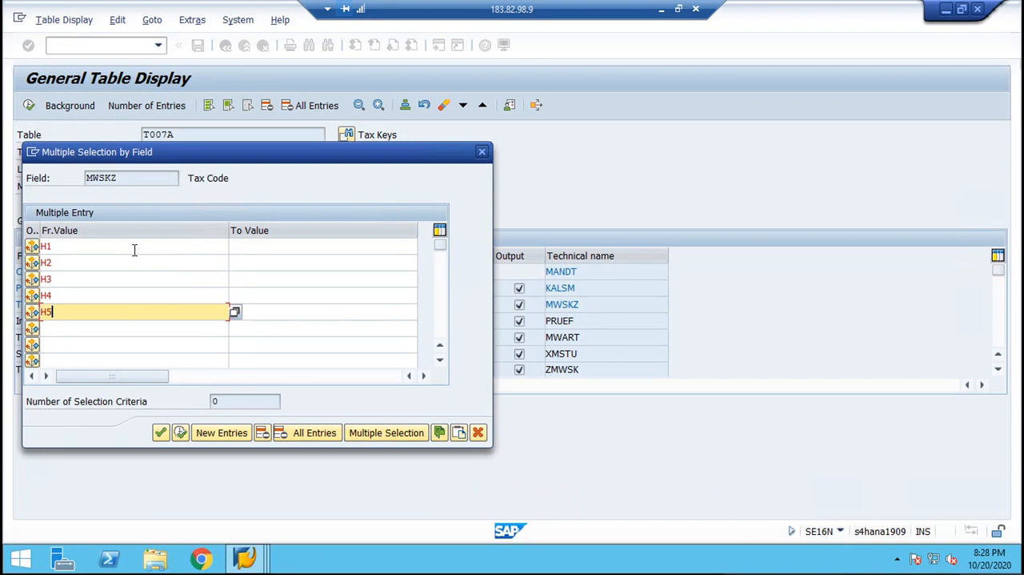
{"action": "key", "text": "Down"}
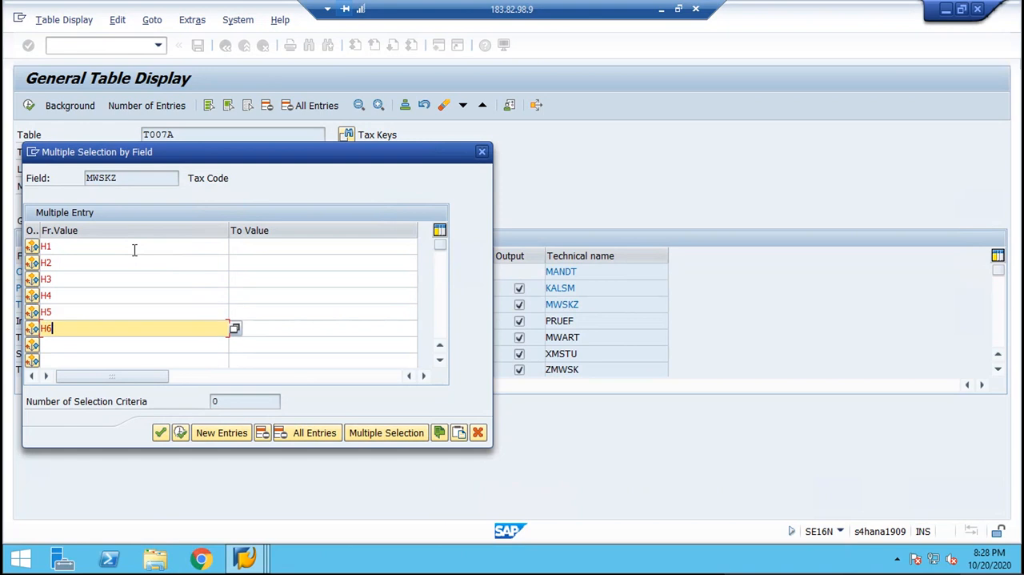
{"action": "left_click", "coordinate": [170, 430]}
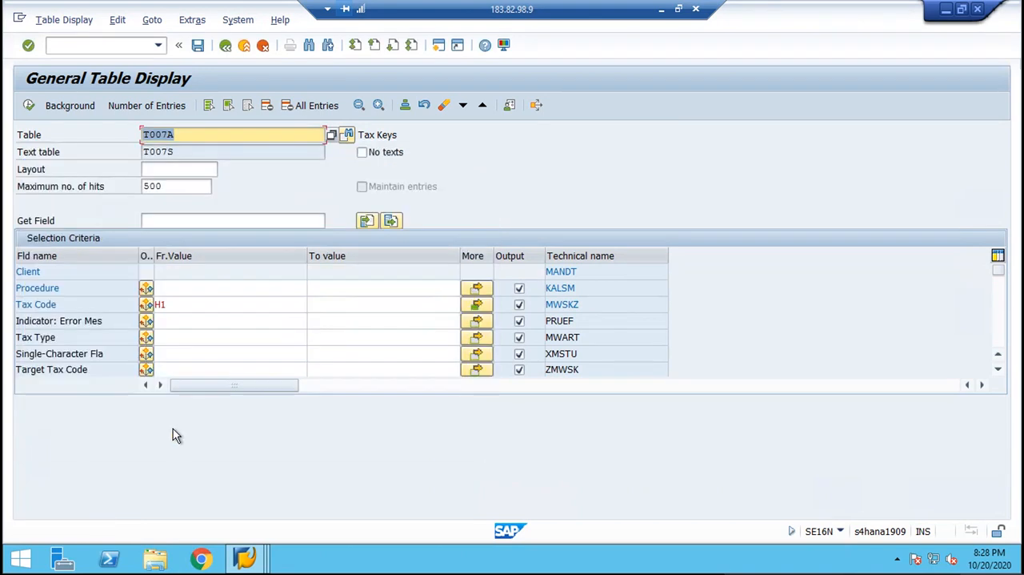
List the entries for tax codes H1 to H6, widen the procedure and tax code columns, and return to the selection criteria.
{"action": "left_click", "coordinate": [28, 105]}
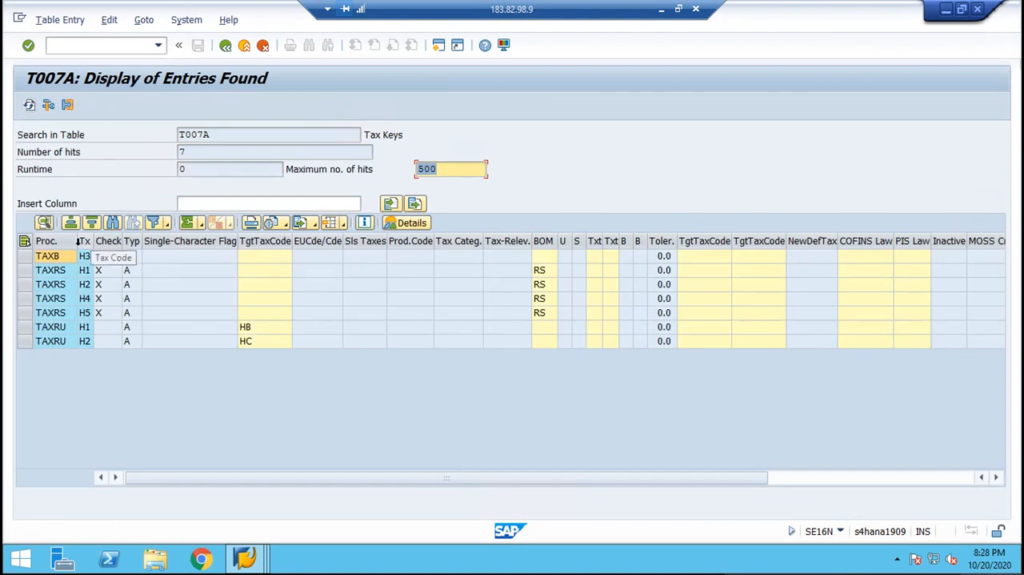
{"action": "left_click_drag", "start_coordinate": [74, 241], "coordinate": [105, 242]}
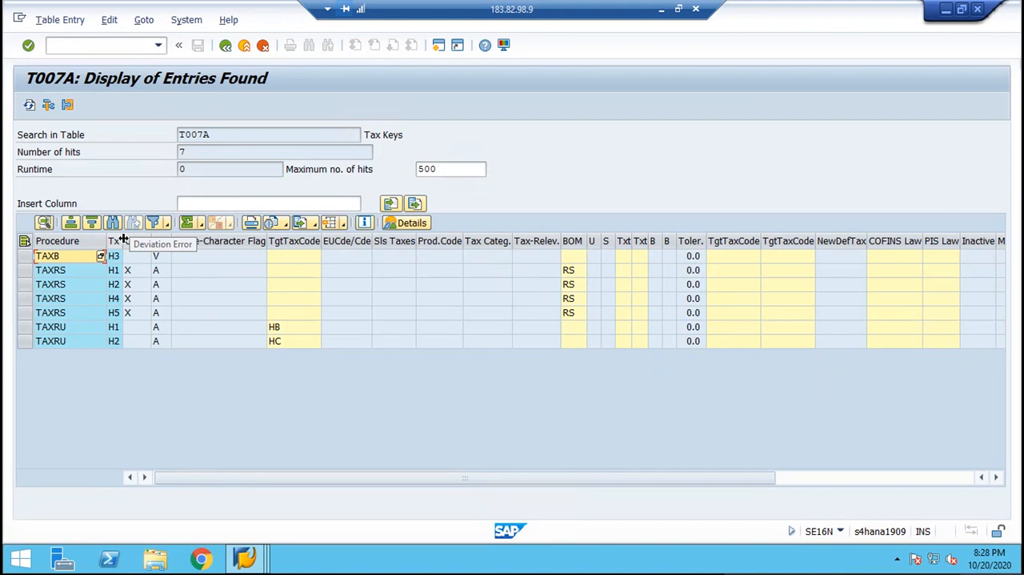
{"action": "left_click_drag", "start_coordinate": [122, 240], "coordinate": [145, 240]}
{"action": "left_click", "coordinate": [225, 45]}
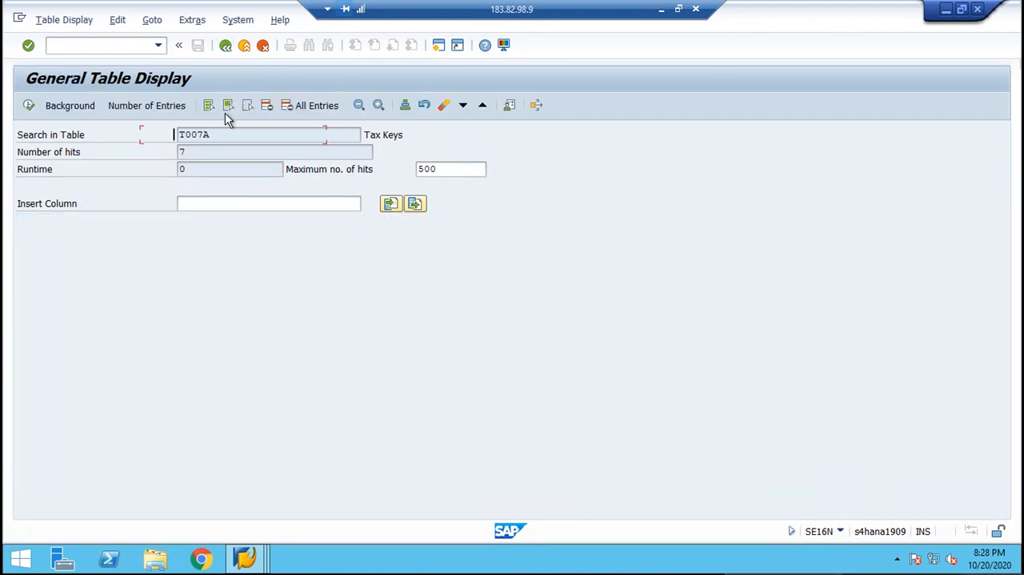
Clear the value H1 from the Tax Code selection and list the entries of table T007A.
{"action": "left_click", "coordinate": [195, 304]}
{"action": "key", "text": "BackSpace"}
{"action": "key", "text": "BackSpace"}
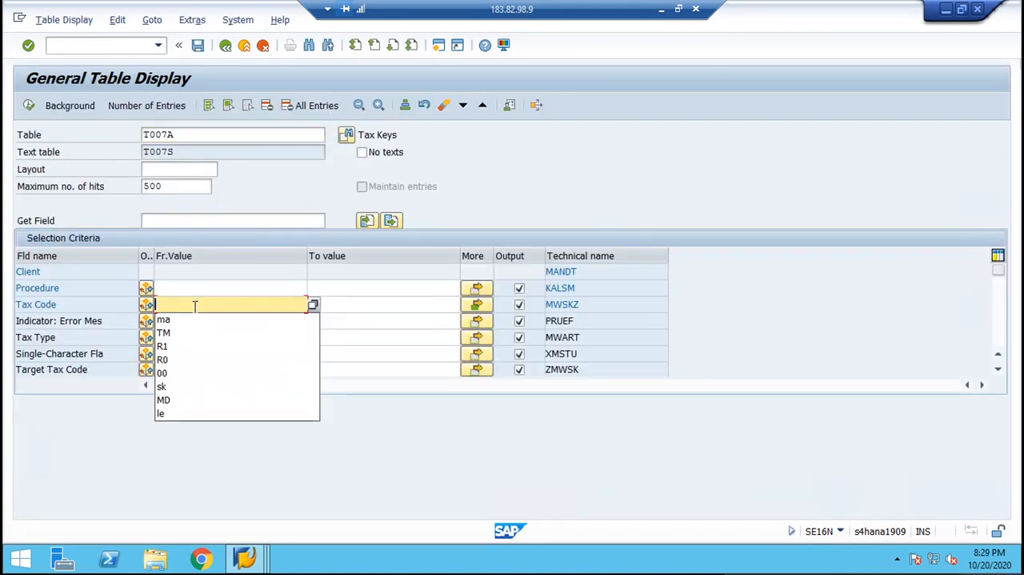
{"action": "key", "text": "Escape"}
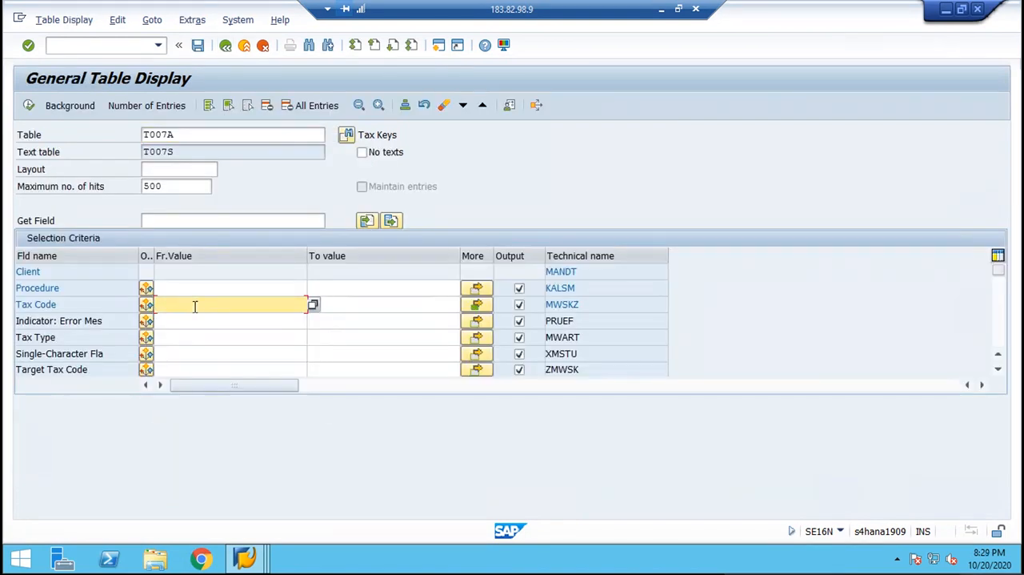
{"action": "left_click", "coordinate": [28, 105]}
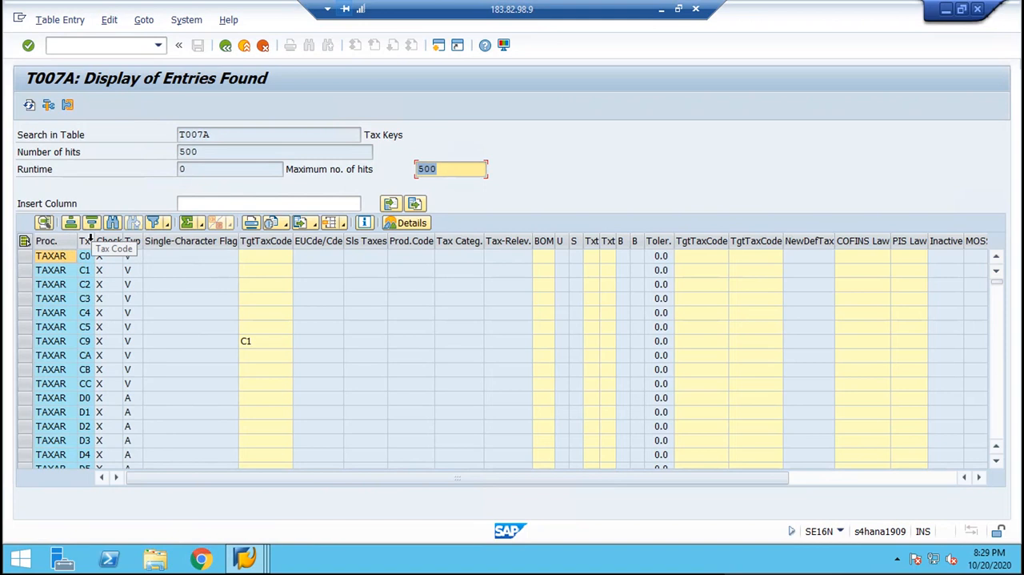
Widen the Tax Code and Procedure columns of the T007A entries and return to the selection criteria.
{"action": "left_click_drag", "start_coordinate": [93, 241], "coordinate": [116, 241]}
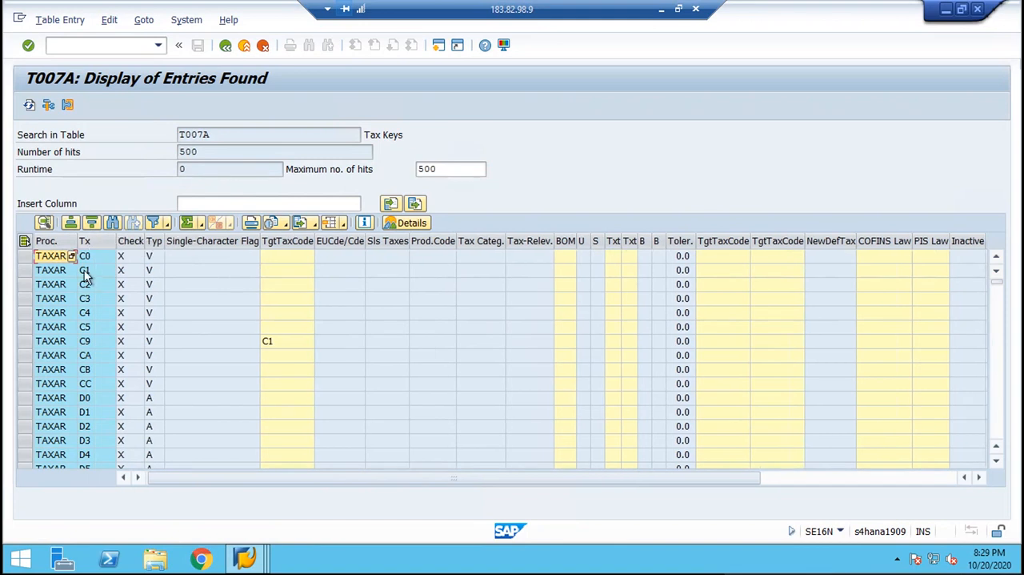
{"action": "left_click_drag", "start_coordinate": [77, 241], "coordinate": [95, 241]}
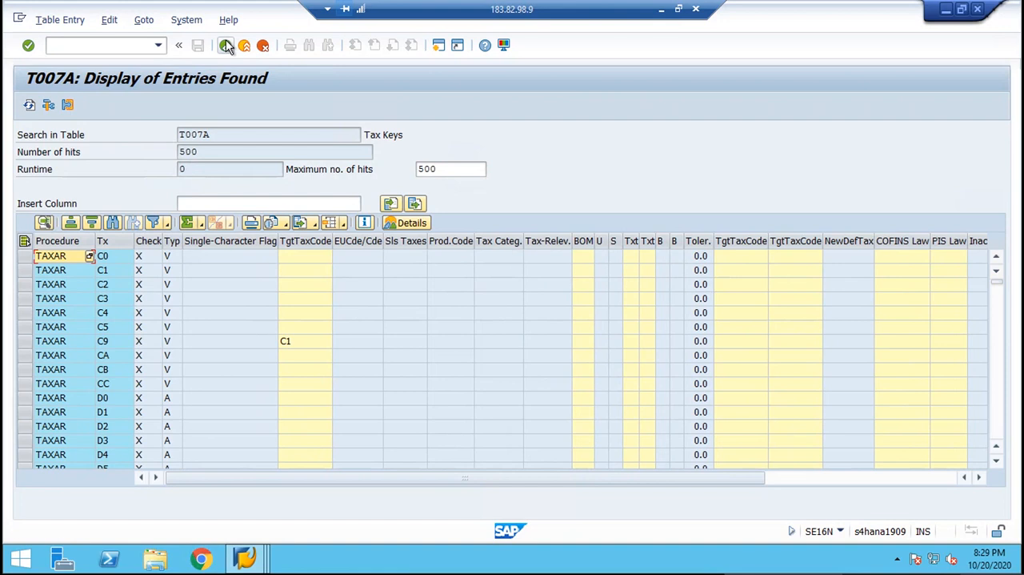
{"action": "left_click", "coordinate": [227, 46]}
Set the Tax Code selection value to B1 and list the matching entries of table T007A.
{"action": "left_click", "coordinate": [185, 308]}
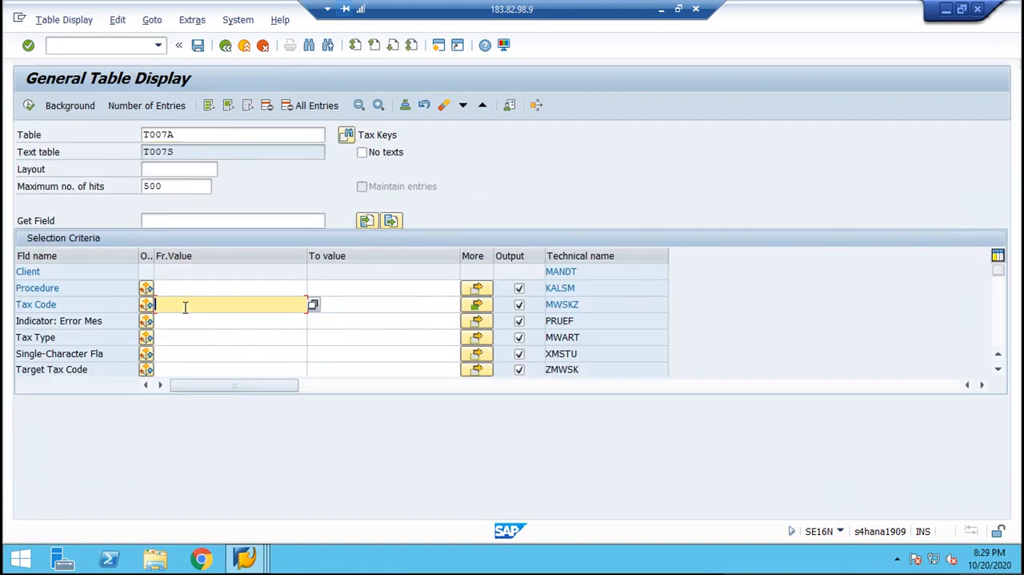
{"action": "type", "text": "B1"}
{"action": "key", "text": "Return"}
{"action": "left_click", "coordinate": [28, 107]}
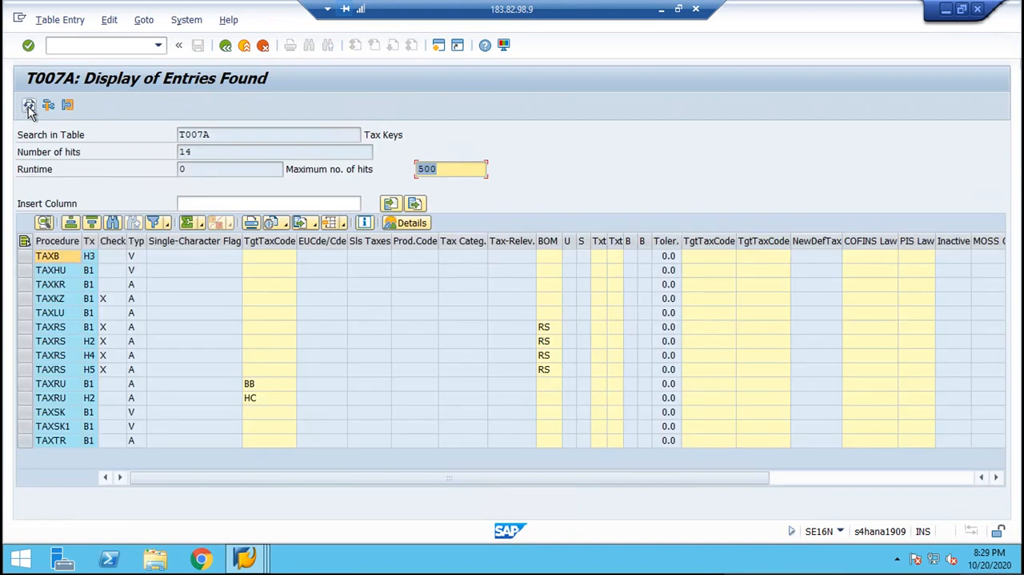
{"action": "left_click", "coordinate": [91, 272]}
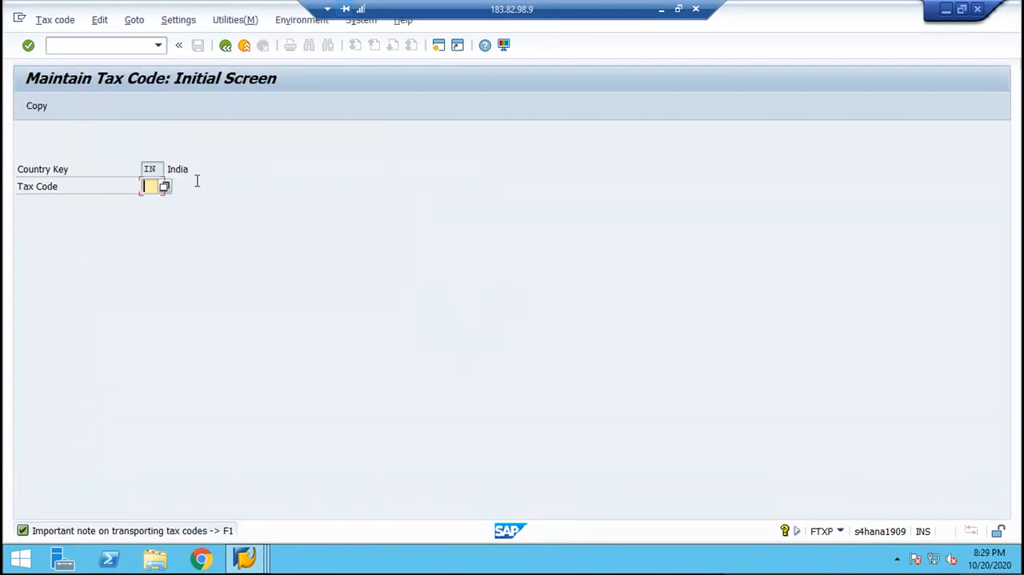
Start tax code B1 for India in Maintain Tax Code and describe it as "INPUT TAX CGST 9 % , SGST 9%".
{"action": "type", "text": "B1"}
{"action": "key", "text": "Return"}
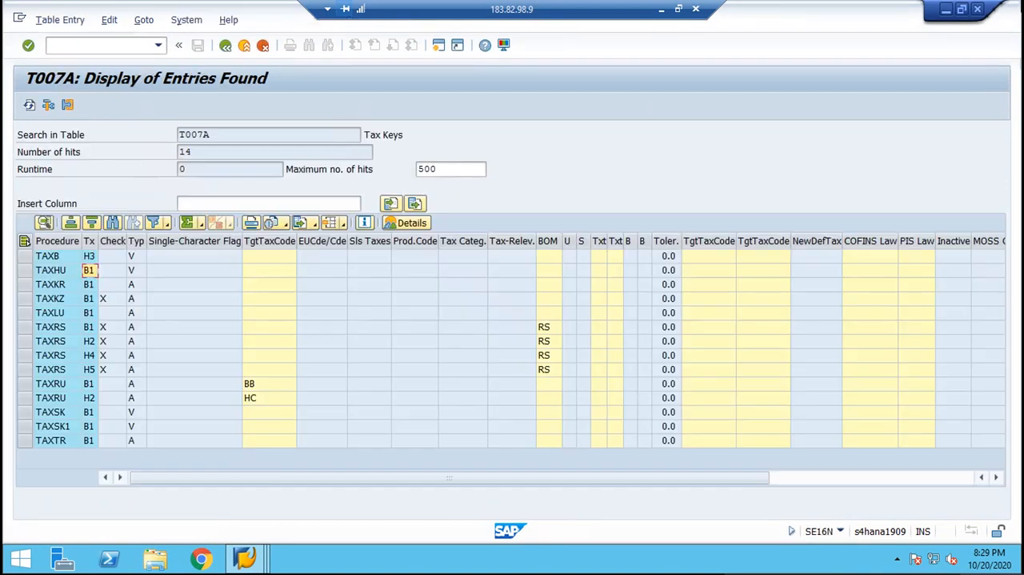
{"action": "left_click", "coordinate": [983, 10]}
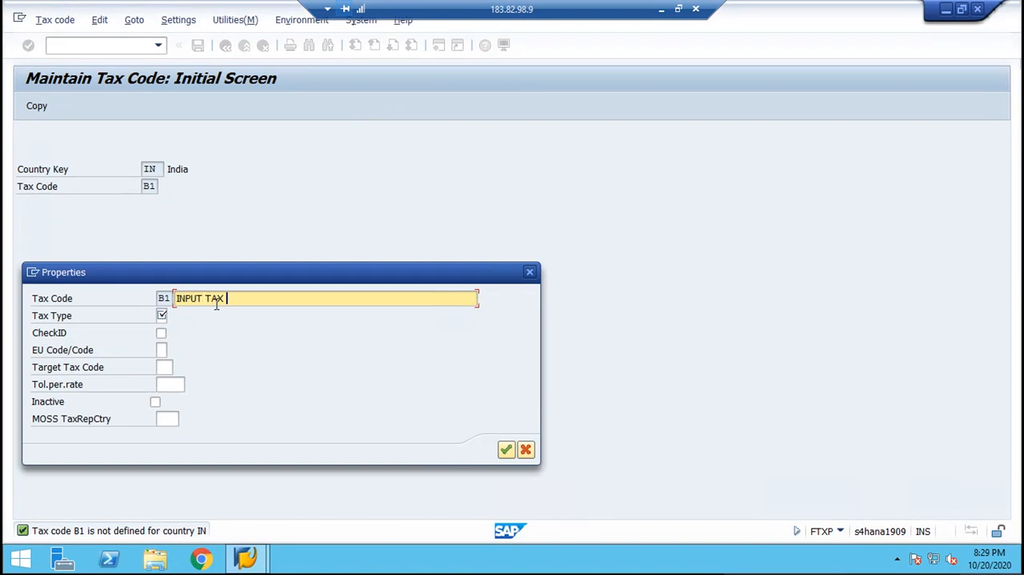
{"action": "type", "text": "GST 9 % SGST"}
{"action": "type", "text": "9%"}
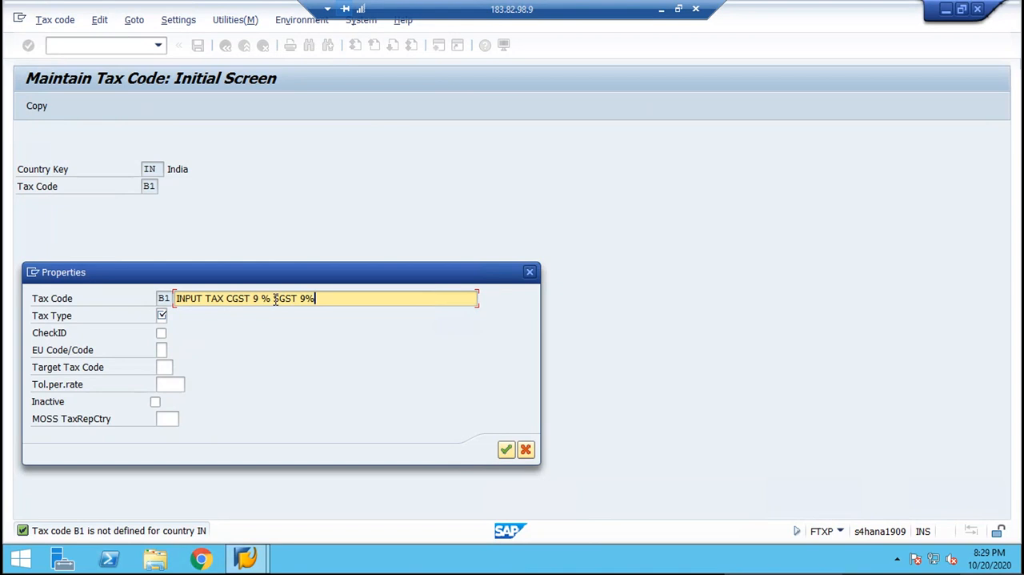
{"action": "type", "text": ","}
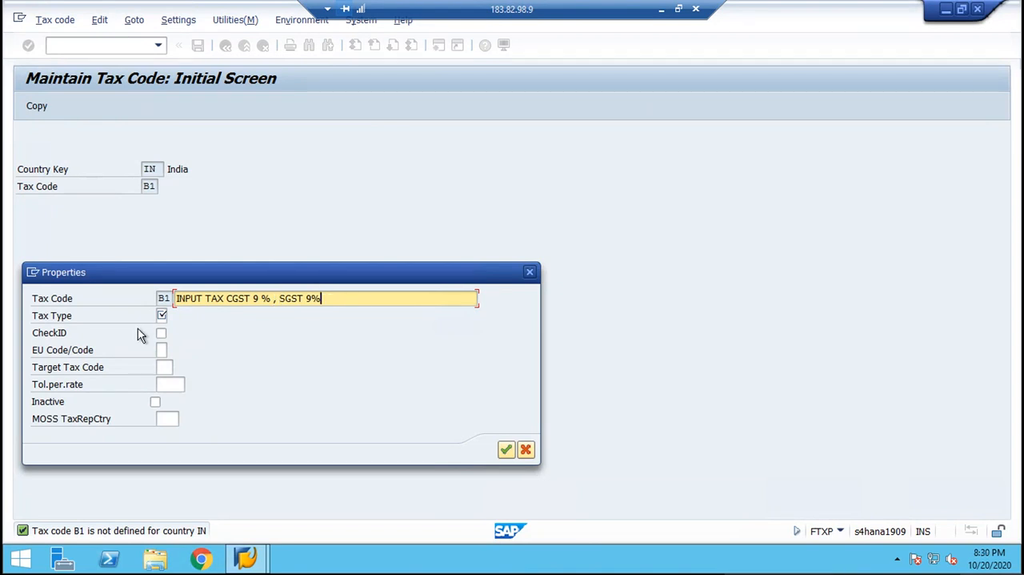
Set the tax type of tax code B1 to V (Input tax) and save the tax code.
{"action": "left_click", "coordinate": [162, 315]}
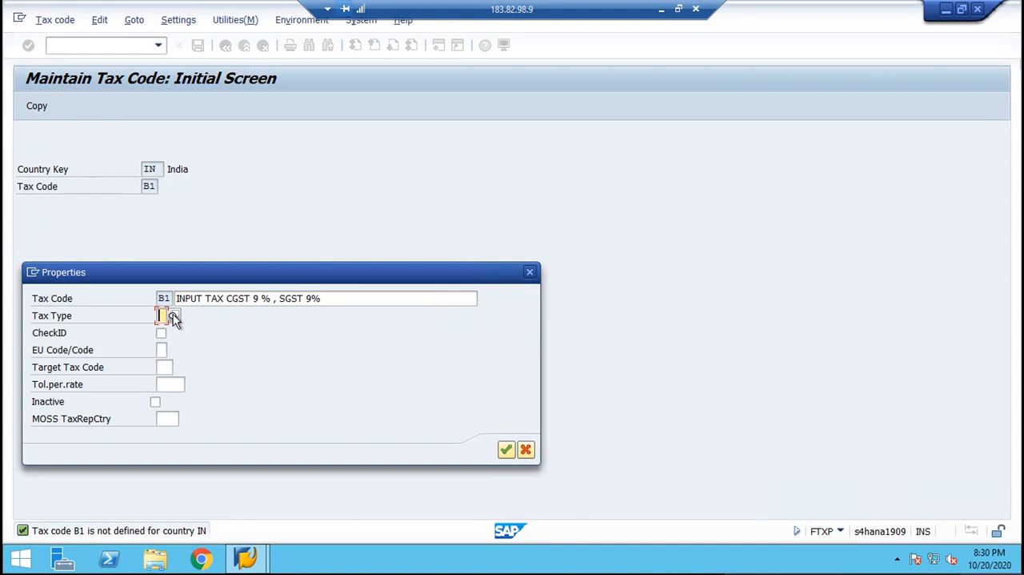
{"action": "left_click", "coordinate": [173, 315]}
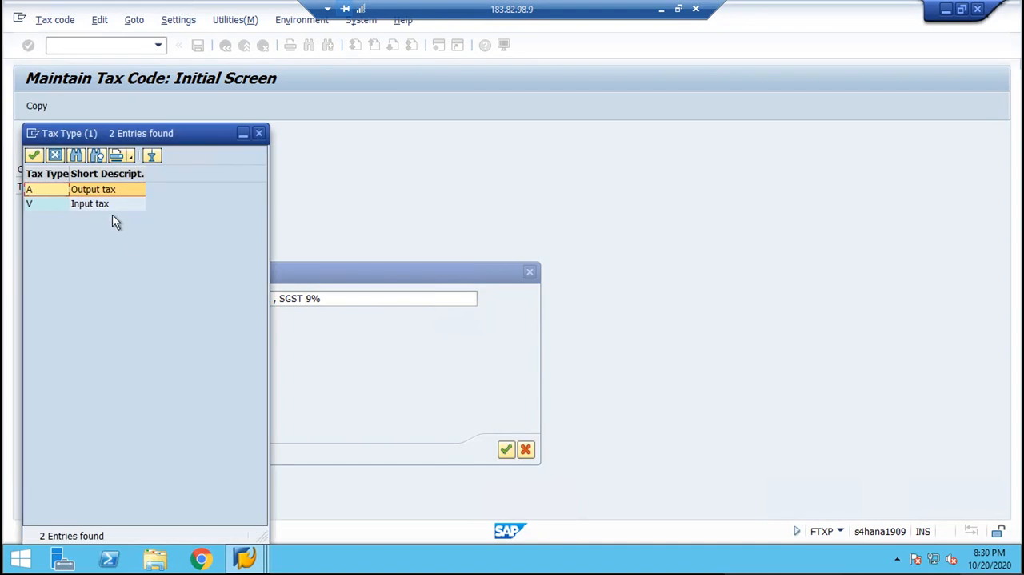
{"action": "left_click", "coordinate": [110, 207]}
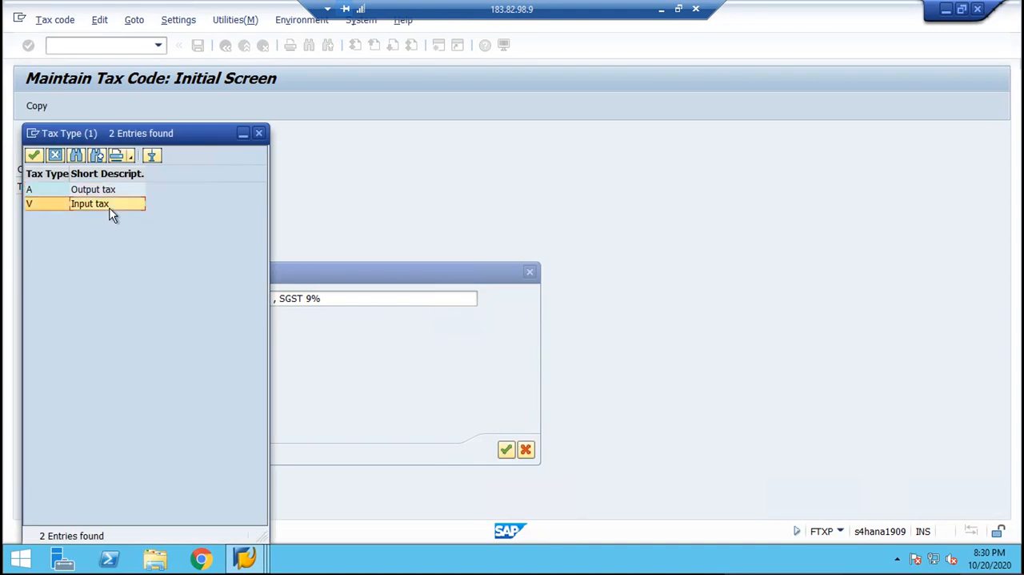
{"action": "double_click", "coordinate": [111, 209]}
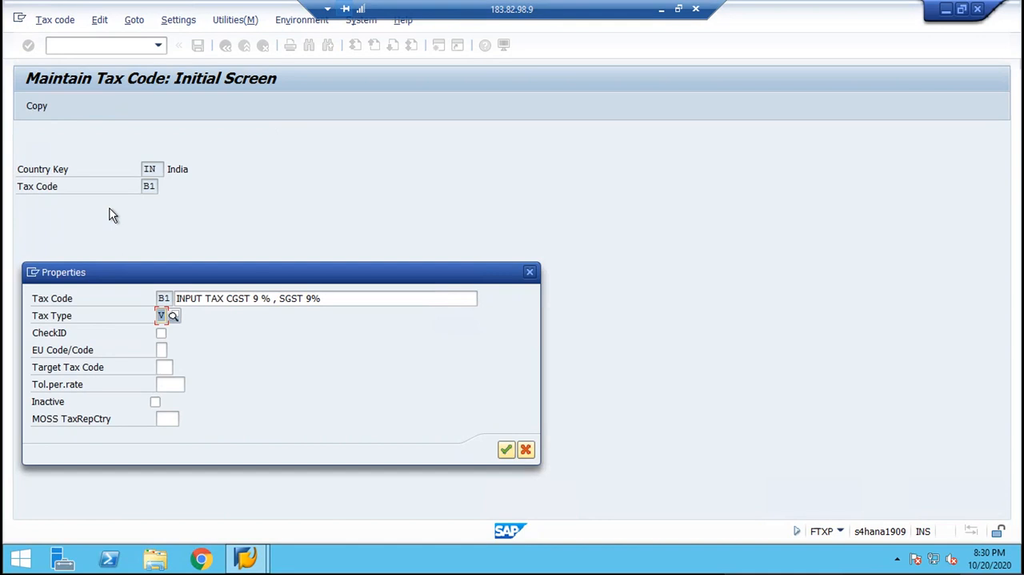
{"action": "key", "text": "Return"}
{"action": "key", "text": "ctrl+s"}
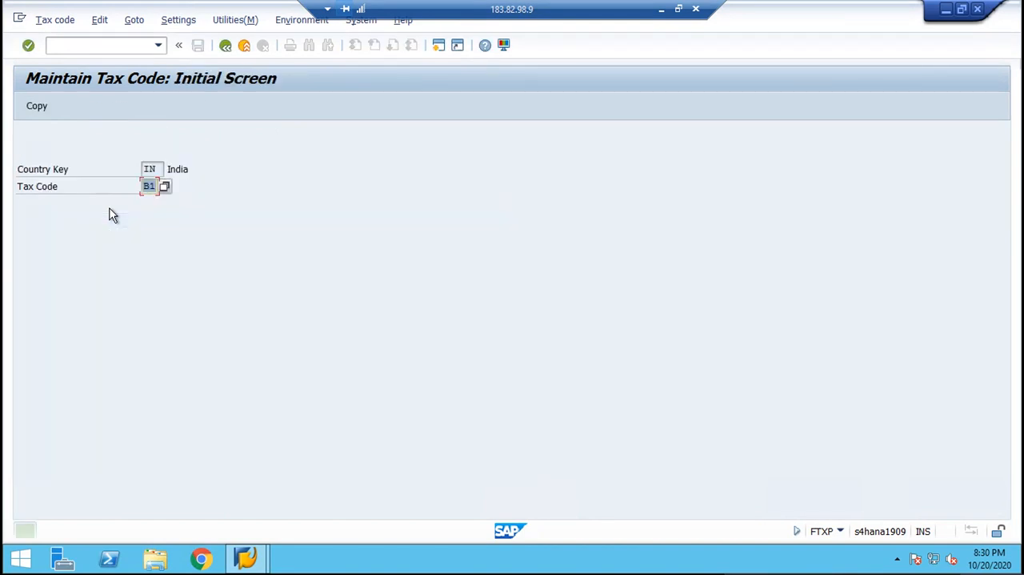
Start tax code B2 for India and describe it as "INPUT TAX IGST 18%".
{"action": "type", "text": "B2"}
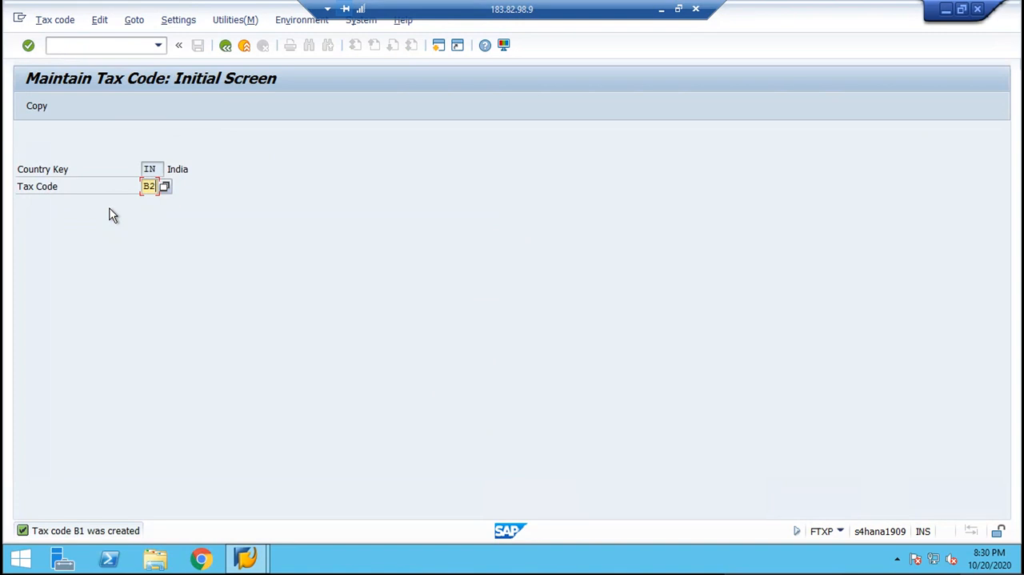
{"action": "key", "text": "Return"}
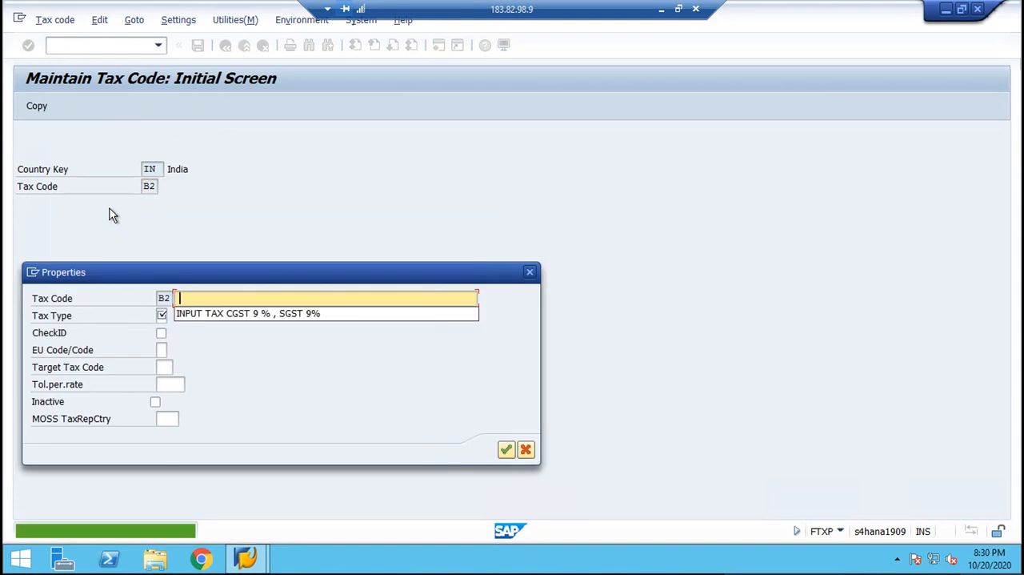
{"action": "type", "text": "INPUT TAX CGST 9 % , SGST 9%"}
{"action": "key", "text": "BackSpace"}
{"action": "key", "text": "BackSpace"}
{"action": "key", "text": "BackSpace"}
{"action": "key", "text": "BackSpace"}
{"action": "key", "text": "BackSpace"}
{"action": "key", "text": "BackSpace"}
{"action": "key", "text": "BackSpace"}
{"action": "key", "text": "BackSpace"}
{"action": "key", "text": "BackSpace"}
{"action": "key", "text": "BackSpace"}
{"action": "key", "text": "BackSpace"}
{"action": "key", "text": "BackSpace"}
{"action": "key", "text": "BackSpace"}
{"action": "key", "text": "BackSpace"}
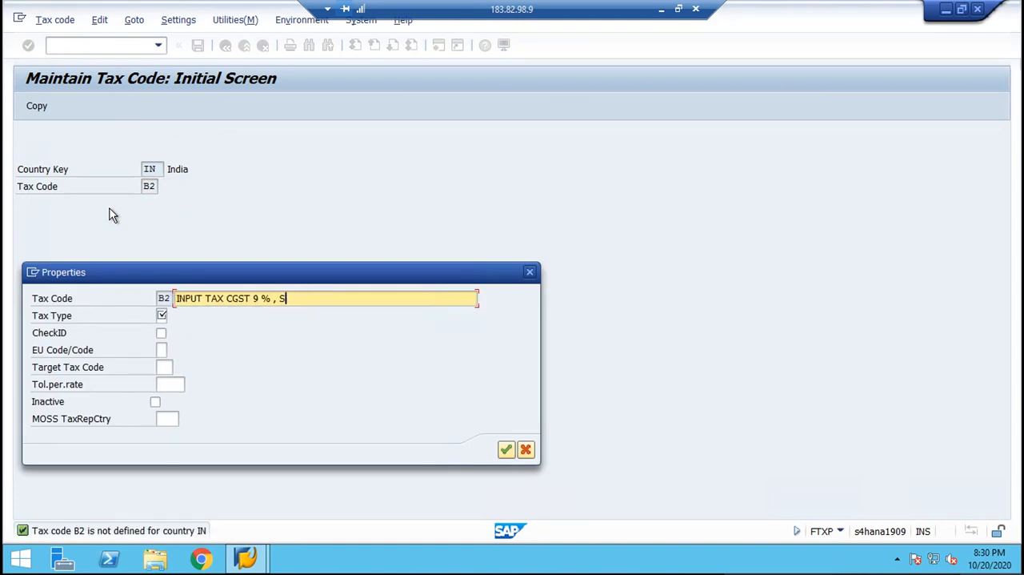
{"action": "key", "text": "BackSpace"}
{"action": "key", "text": "BackSpace"}
{"action": "key", "text": "BackSpace"}
{"action": "key", "text": "BackSpace"}
{"action": "key", "text": "BackSpace"}
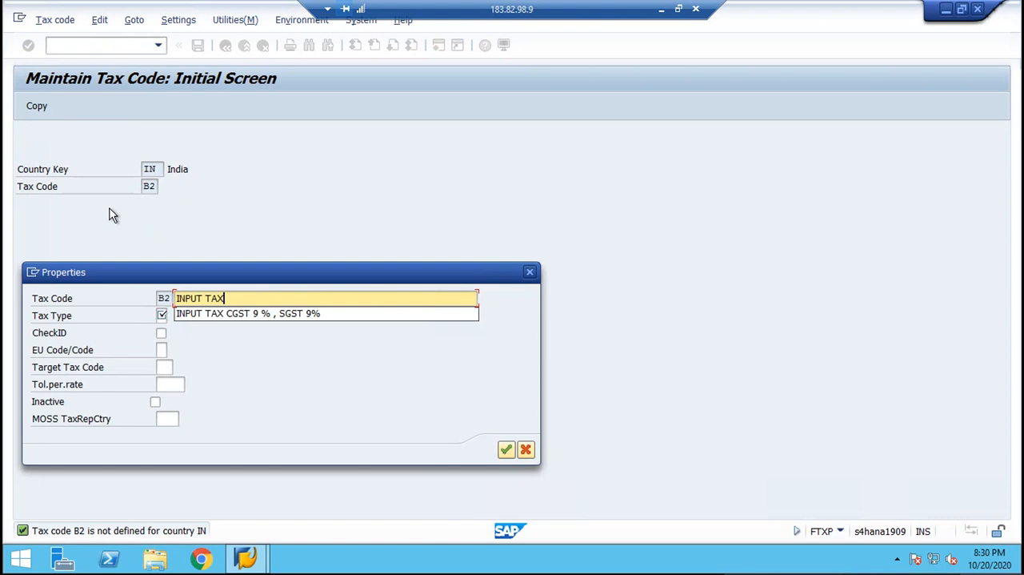
{"action": "type", "text": "I"}
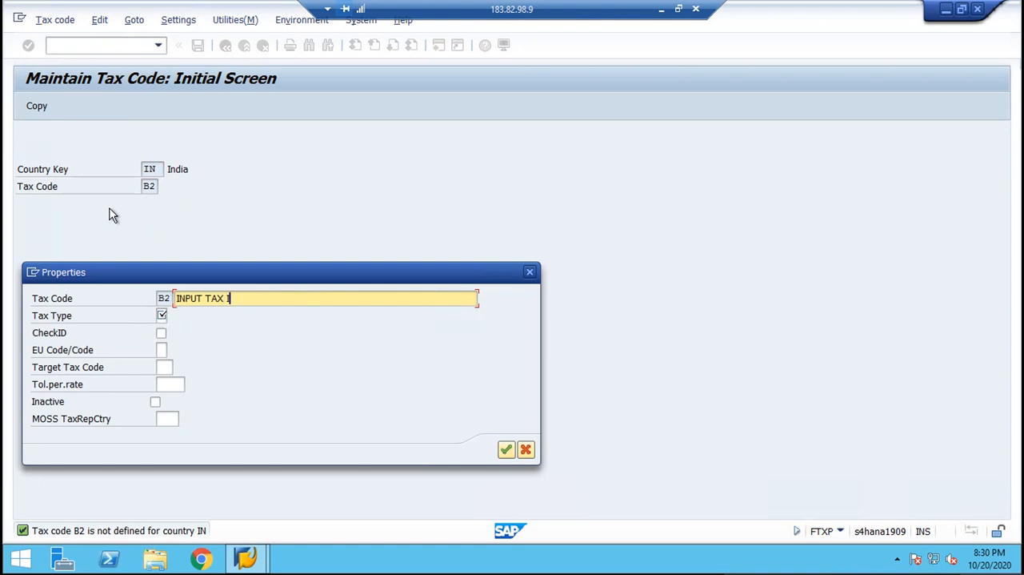
{"action": "type", "text": "GST 18%"}
Set the tax type of tax code B2 to V (Input tax) and save the tax code.
{"action": "key", "text": "Tab"}
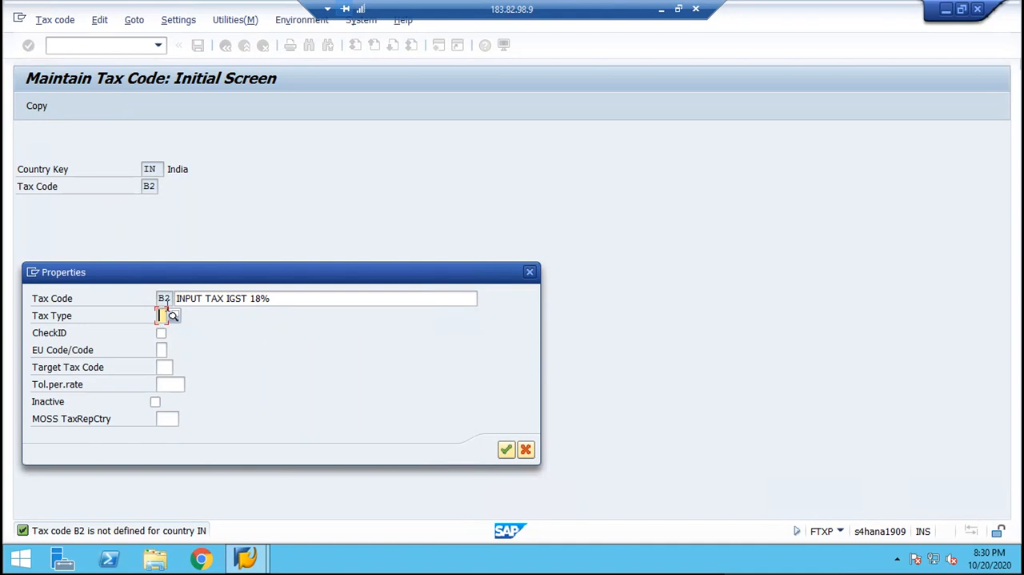
{"action": "left_click", "coordinate": [173, 315]}
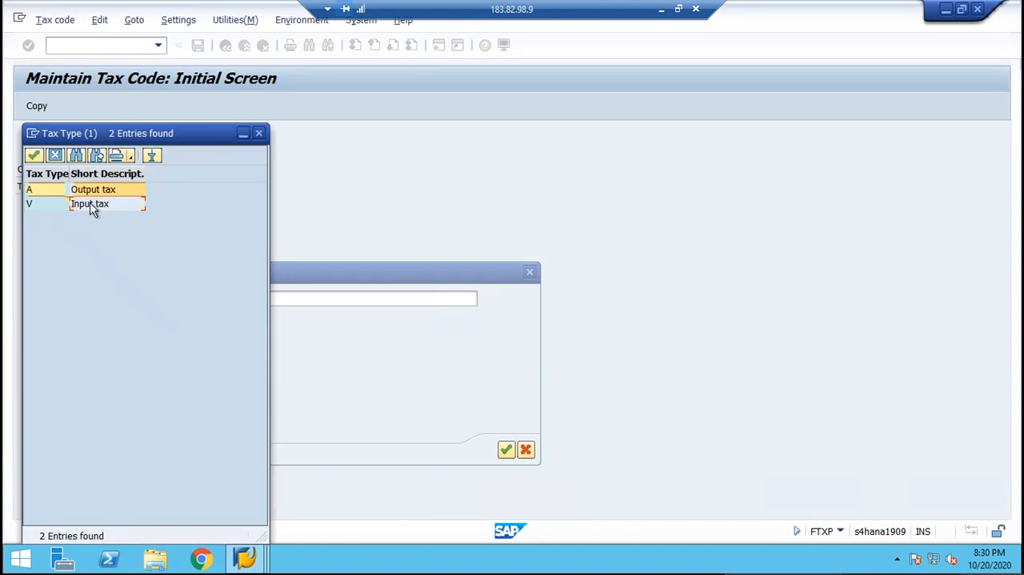
{"action": "double_click", "coordinate": [93, 205]}
{"action": "key", "text": "Return"}
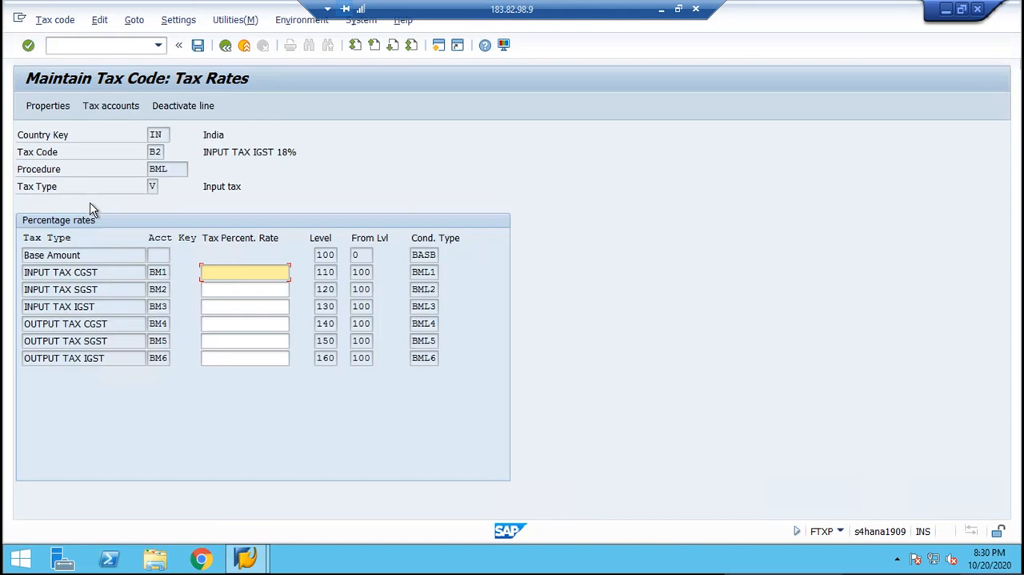
{"action": "key", "text": "ctrl+s"}
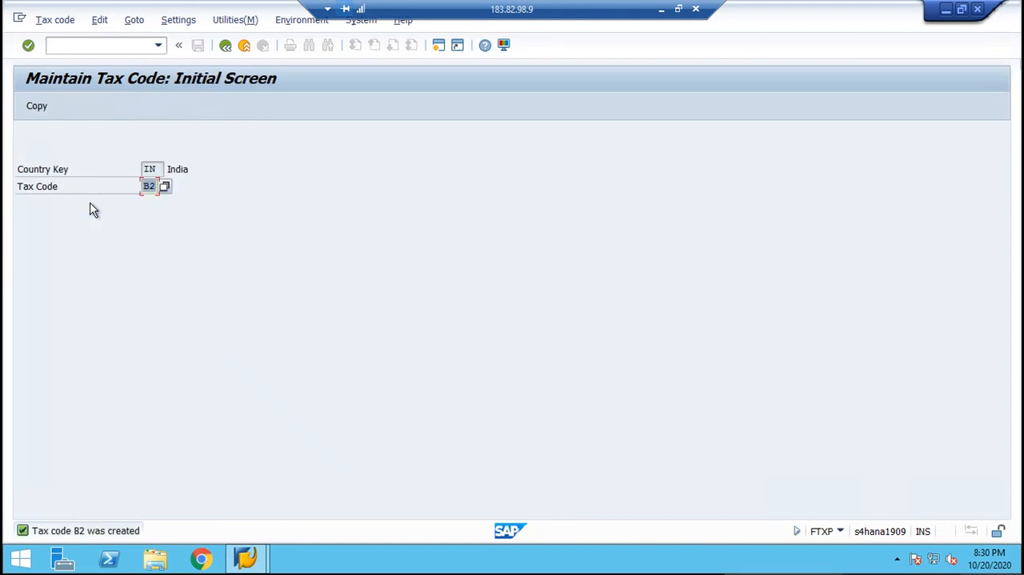
Start defining tax code B3 for India and open its properties.
{"action": "type", "text": "B3"}
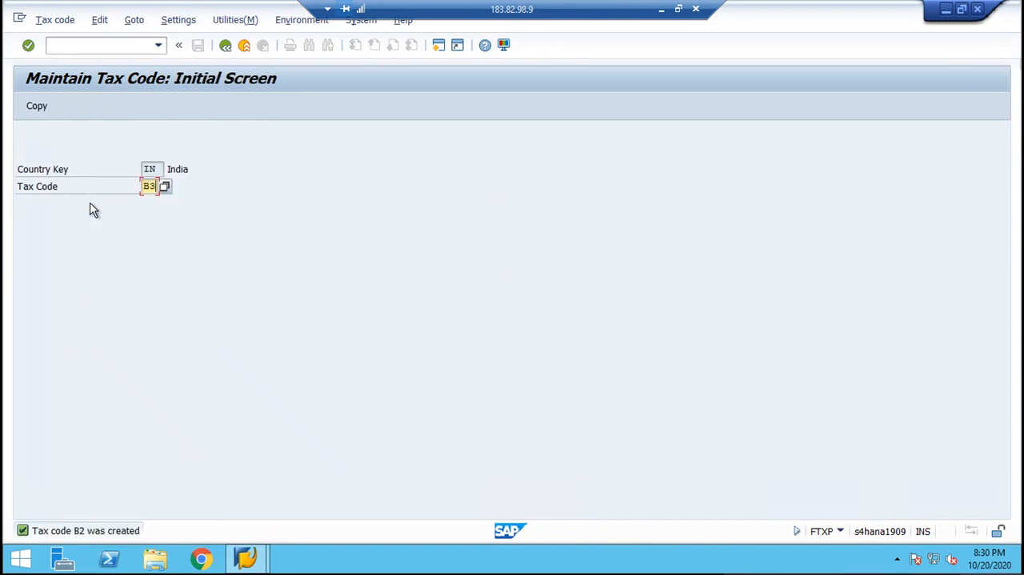
{"action": "key", "text": "Return"}
{"action": "key", "text": "Down"}
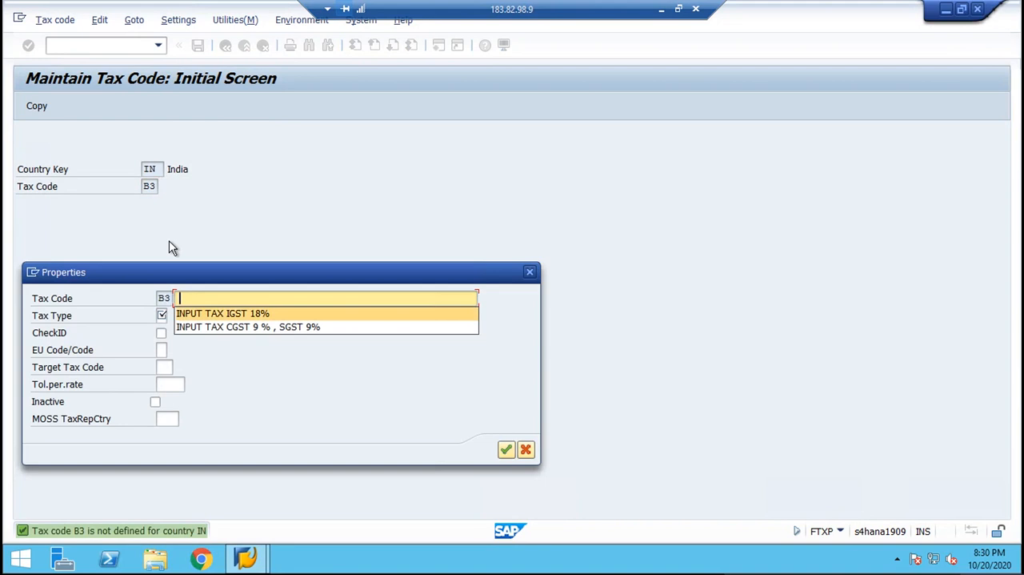
{"action": "key", "text": "Return"}
{"action": "type", "text": "\\"}
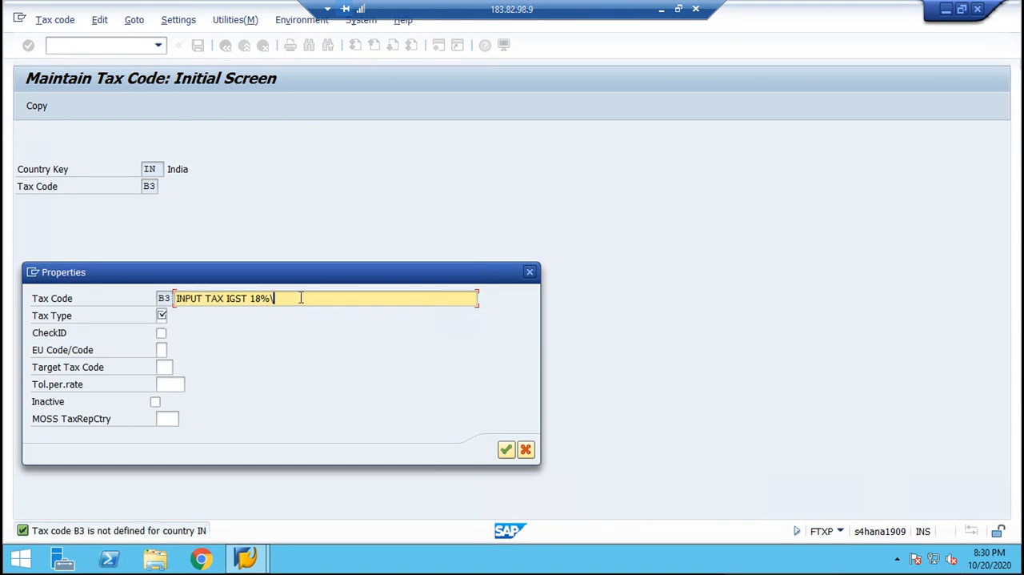
{"action": "key", "text": "BackSpace"}
{"action": "key", "text": "BackSpace"}
{"action": "key", "text": "BackSpace"}
{"action": "key", "text": "BackSpace"}
{"action": "key", "text": "BackSpace"}
{"action": "key", "text": "BackSpace"}
{"action": "key", "text": "BackSpace"}
{"action": "key", "text": "BackSpace"}
{"action": "key", "text": "BackSpace"}
{"action": "key", "text": "BackSpace"}
{"action": "key", "text": "BackSpace"}
{"action": "key", "text": "BackSpace"}
{"action": "key", "text": "BackSpace"}
{"action": "key", "text": "BackSpace"}
{"action": "key", "text": "BackSpace"}
{"action": "key", "text": "BackSpace"}
{"action": "key", "text": "BackSpace"}
{"action": "key", "text": "BackSpace"}
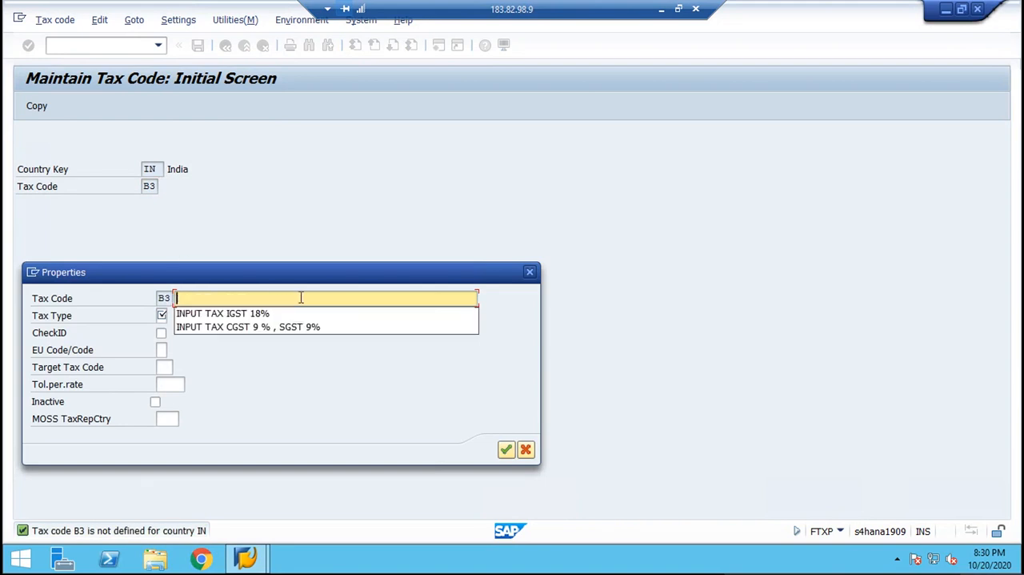
Describe tax code B3 as "OUTPUT TAX CGST 9 % & SGST 9%".
{"action": "type", "text": "OUTPU"}
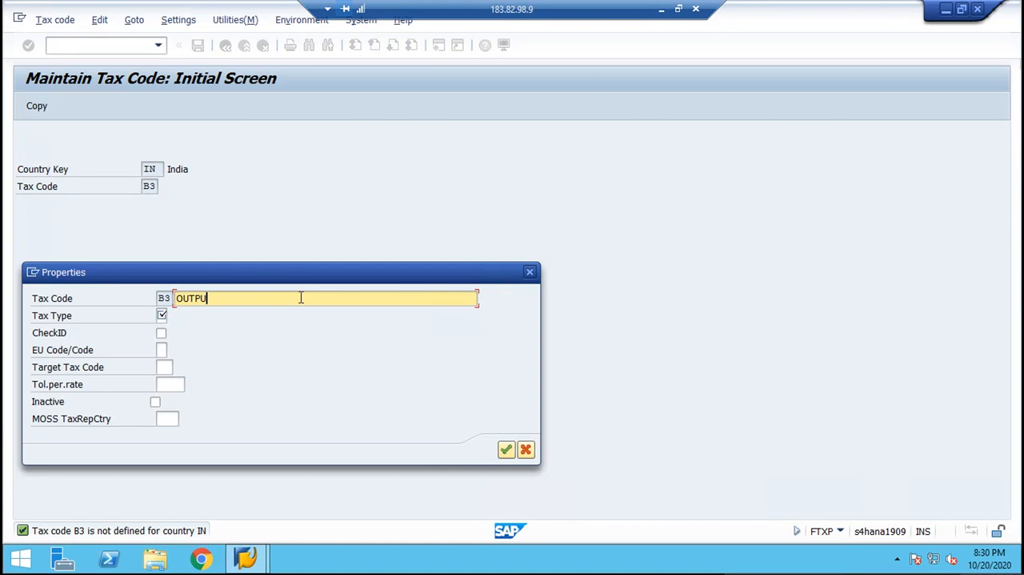
{"action": "type", "text": "T TAX CGST"}
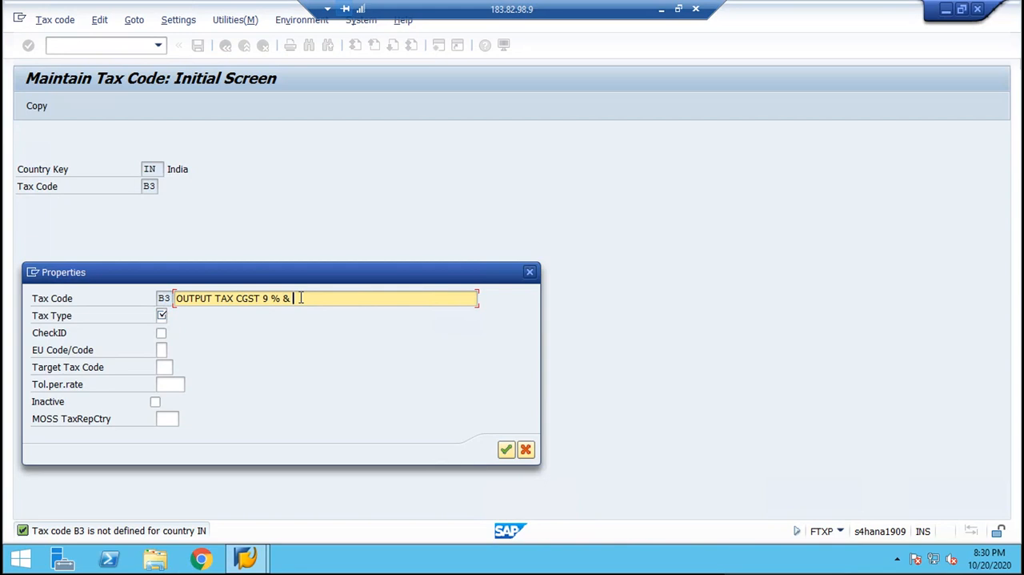
{"action": "type", "text": "SGST 9%"}
Set the tax type of tax code B3 to A (Output tax) and save the tax code.
{"action": "left_click", "coordinate": [164, 316]}
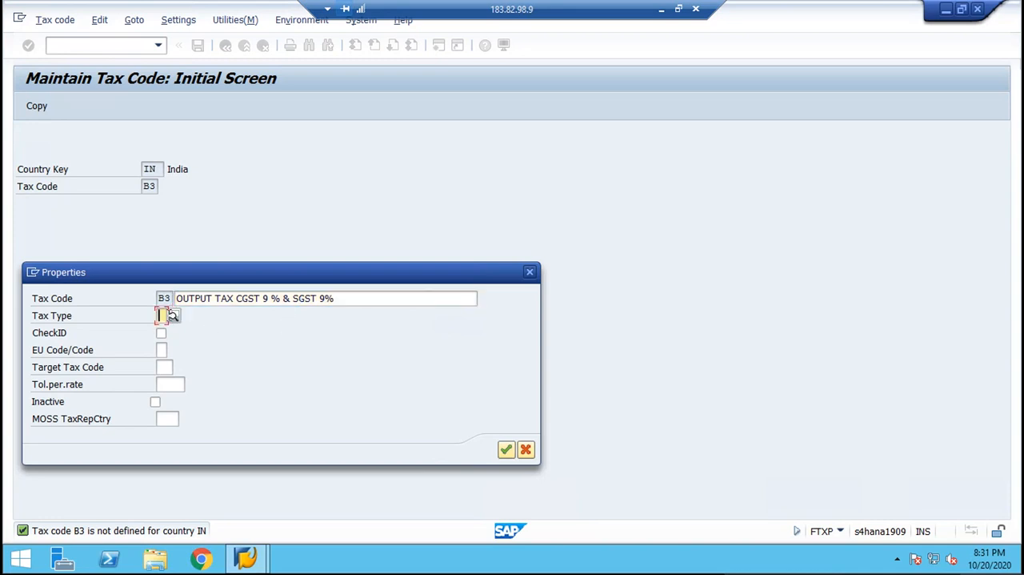
{"action": "left_click", "coordinate": [174, 316]}
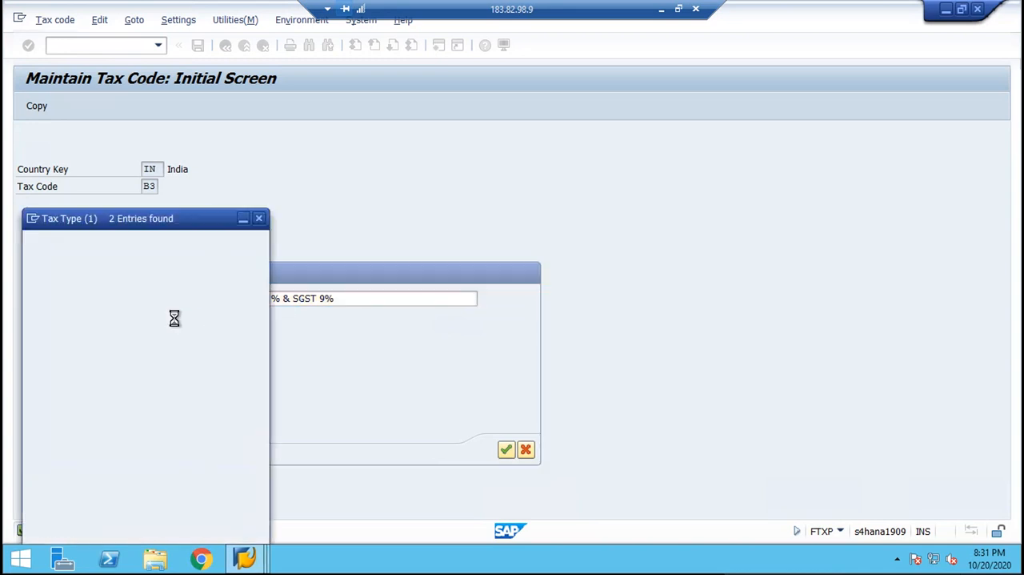
{"action": "double_click", "coordinate": [110, 197]}
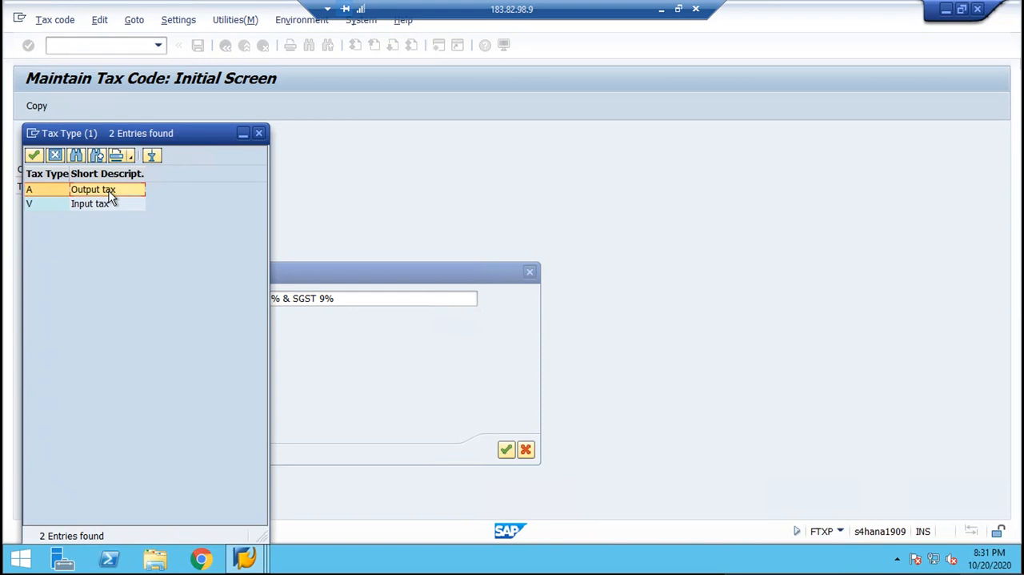
{"action": "key", "text": "Return"}
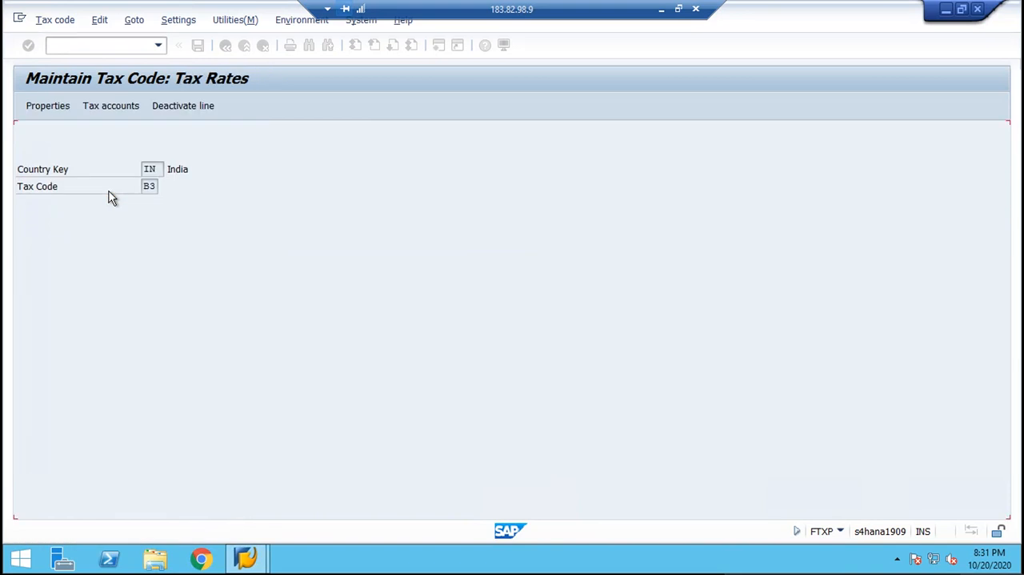
{"action": "key", "text": "ctrl+s"}
Start defining tax code B4 for India and describe it as "OUTPUT TAX IGST 18%".
{"action": "type", "text": "B4"}
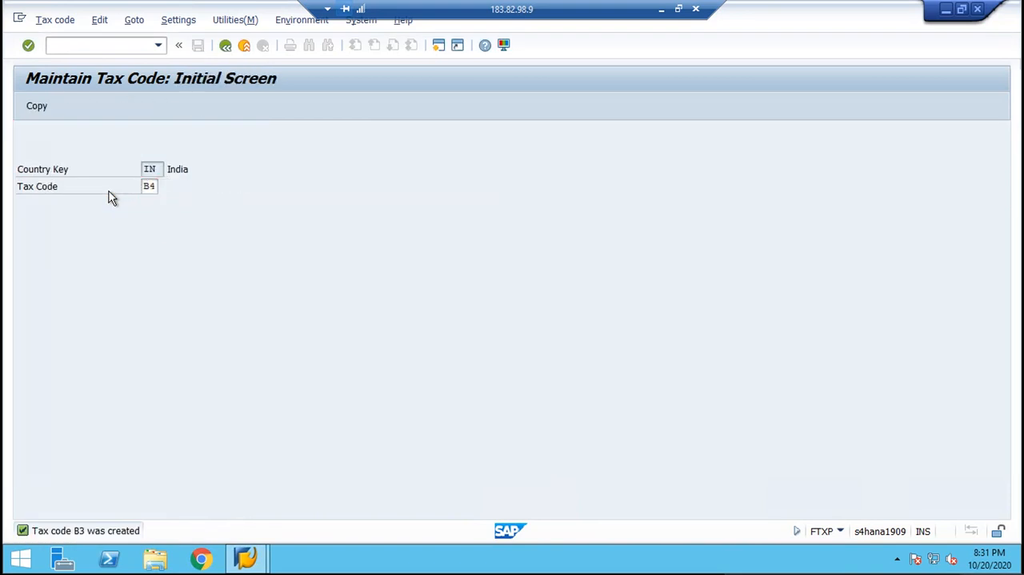
{"action": "key", "text": "Return"}
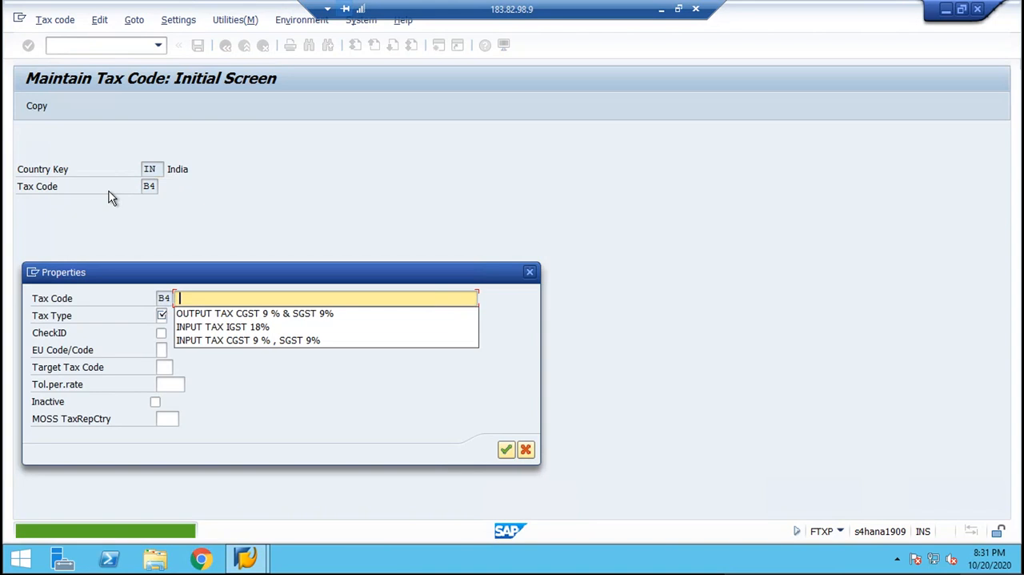
{"action": "type", "text": "OUTPUT TAX CGST 9 % & SGST"}
{"action": "key", "text": "BackSpace"}
{"action": "key", "text": "BackSpace"}
{"action": "key", "text": "BackSpace"}
{"action": "key", "text": "BackSpace"}
{"action": "key", "text": "BackSpace"}
{"action": "key", "text": "BackSpace"}
{"action": "key", "text": "BackSpace"}
{"action": "key", "text": "BackSpace"}
{"action": "key", "text": "BackSpace"}
{"action": "key", "text": "BackSpace"}
{"action": "key", "text": "BackSpace"}
{"action": "key", "text": "BackSpace"}
{"action": "key", "text": "BackSpace"}
{"action": "key", "text": "BackSpace"}
{"action": "key", "text": "BackSpace"}
{"action": "key", "text": "BackSpace"}
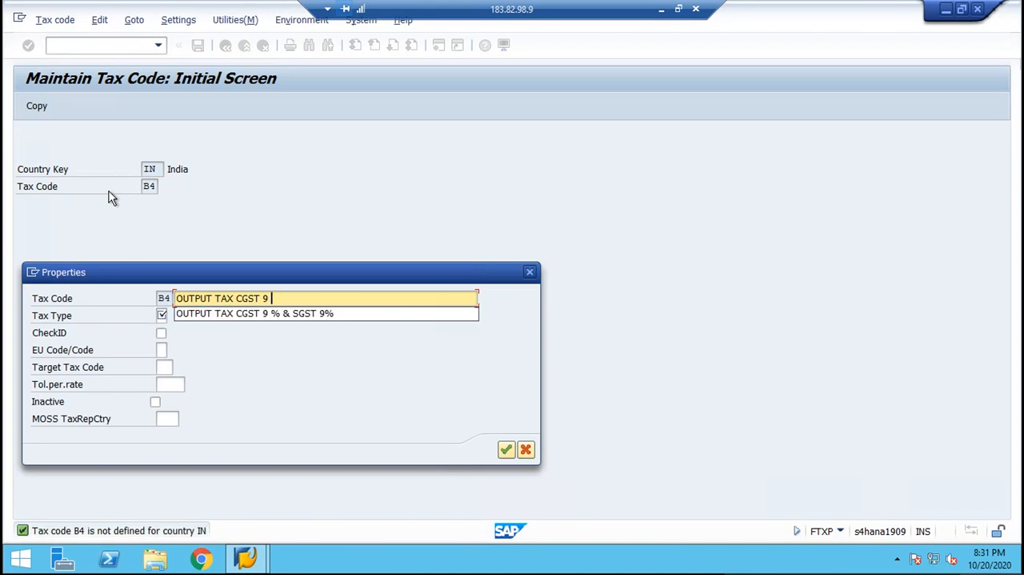
{"action": "type", "text": "I"}
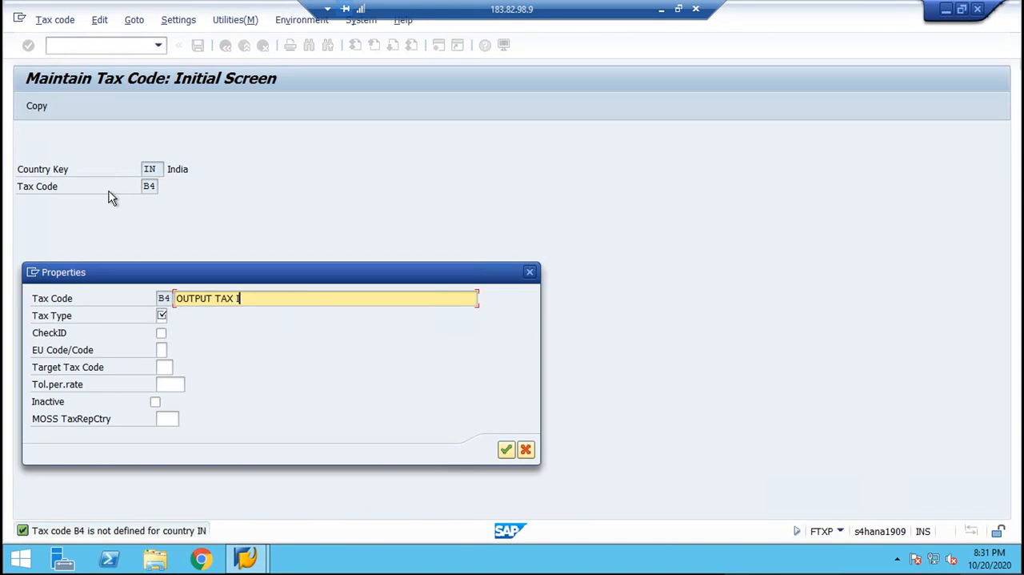
{"action": "type", "text": "GST 18%"}
{"action": "key", "text": "Tab"}
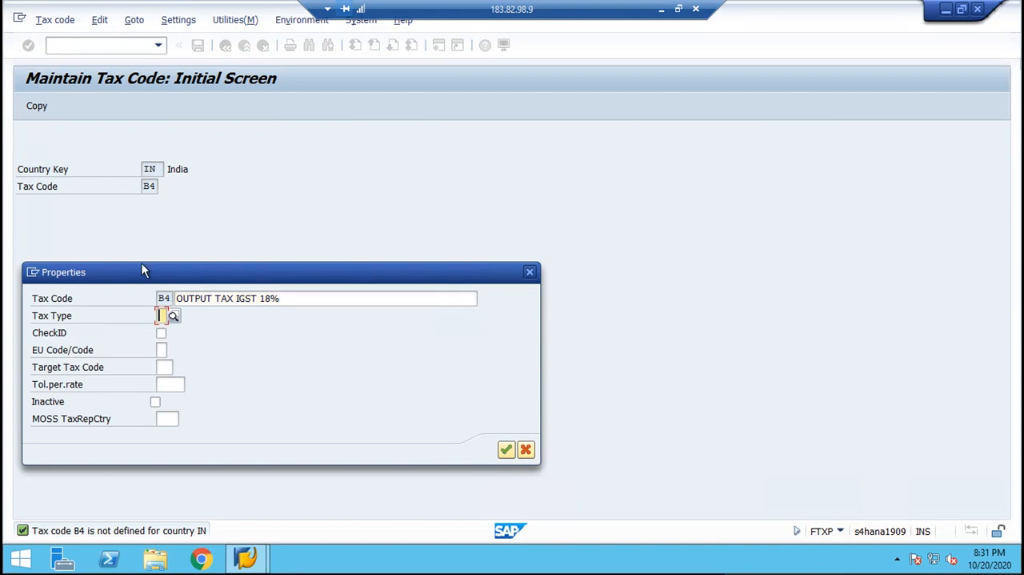
Set the tax type of tax code B4 to A (Output tax), save it and leave tax code maintenance.
{"action": "left_click", "coordinate": [172, 315]}
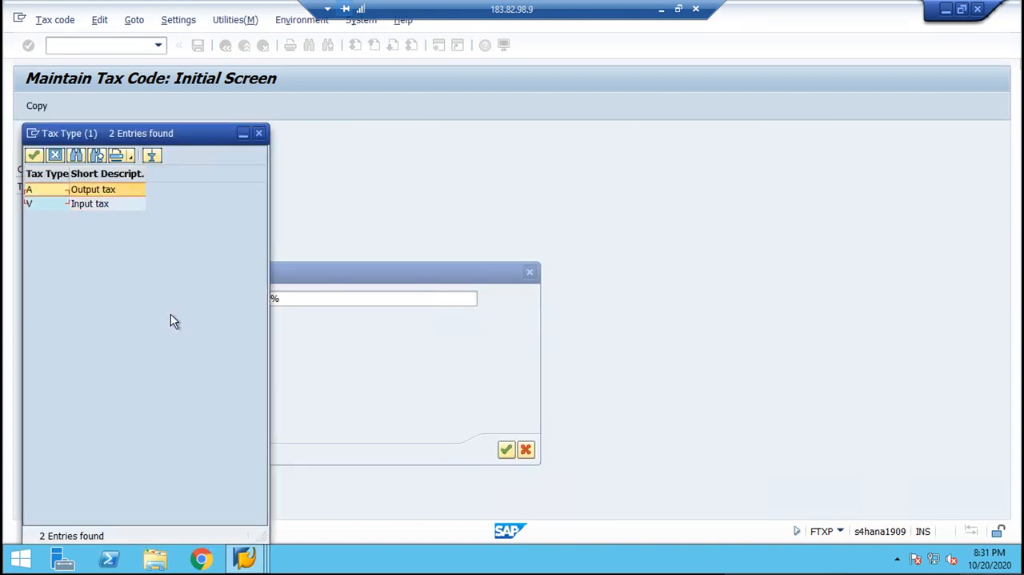
{"action": "key", "text": "Return"}
{"action": "key", "text": "Return"}
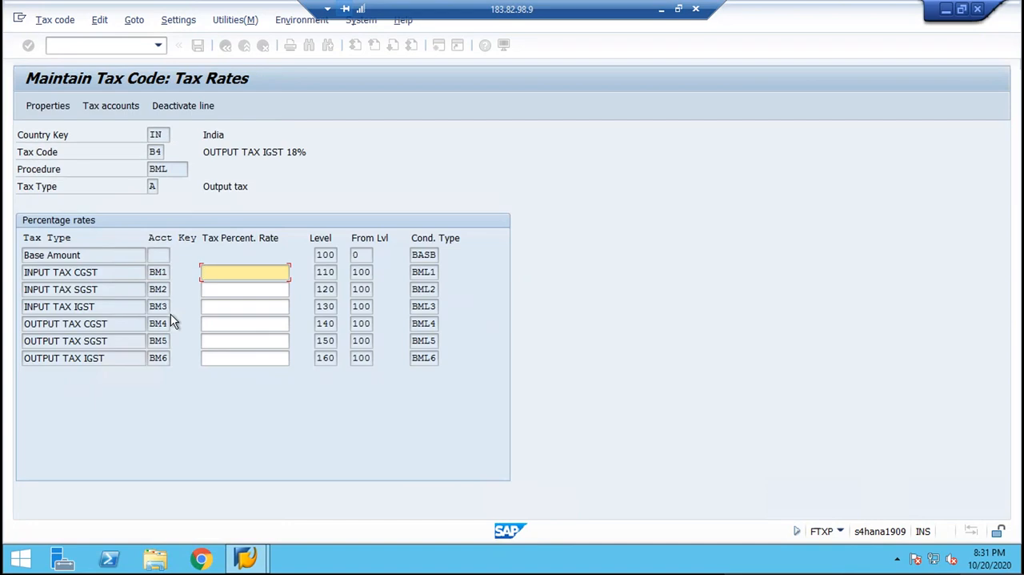
{"action": "key", "text": "ctrl+s"}
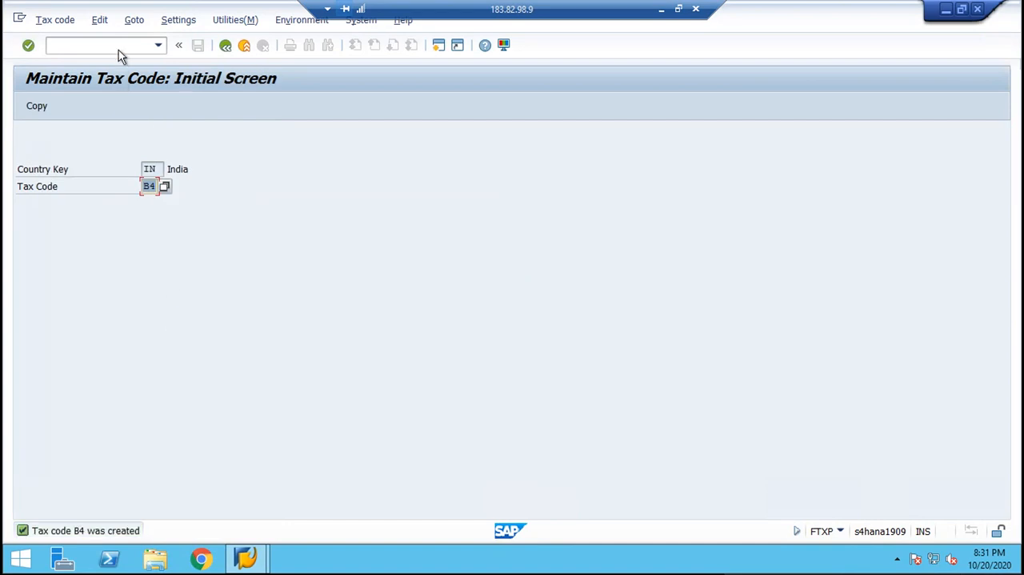
{"action": "left_click", "coordinate": [225, 45]}
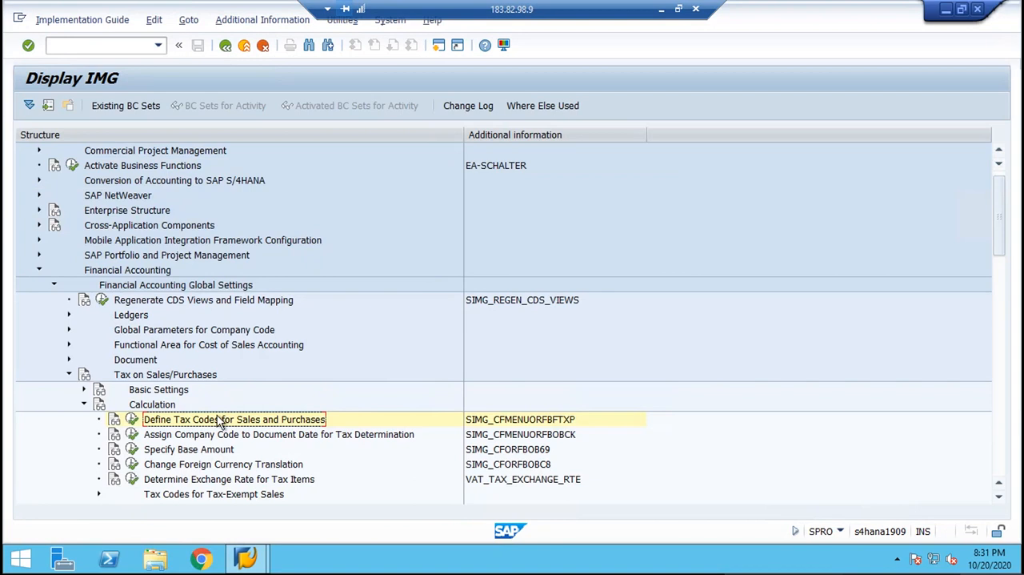
{"action": "double_click", "coordinate": [217, 419]}
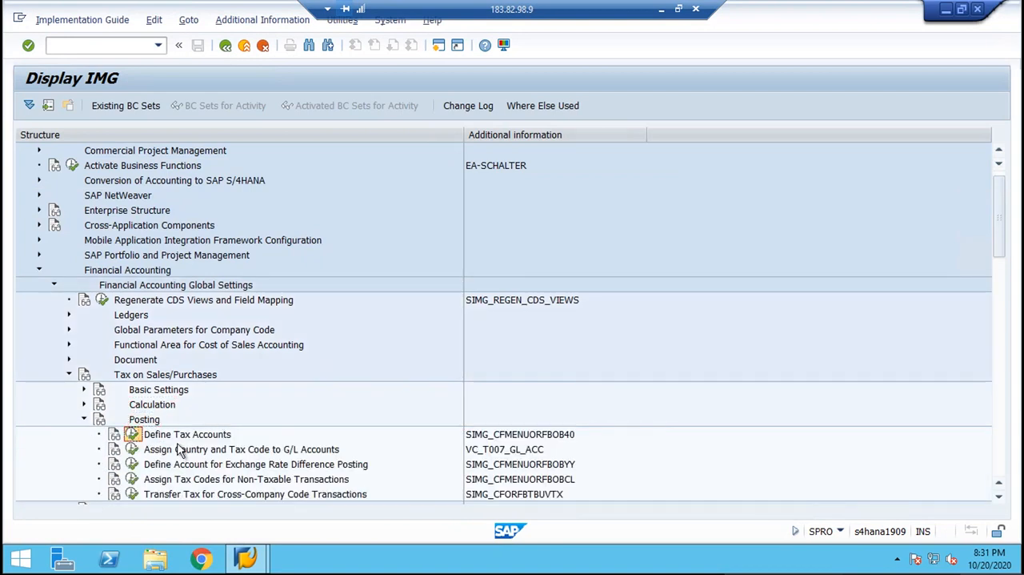
{"action": "left_click", "coordinate": [569, 436]}
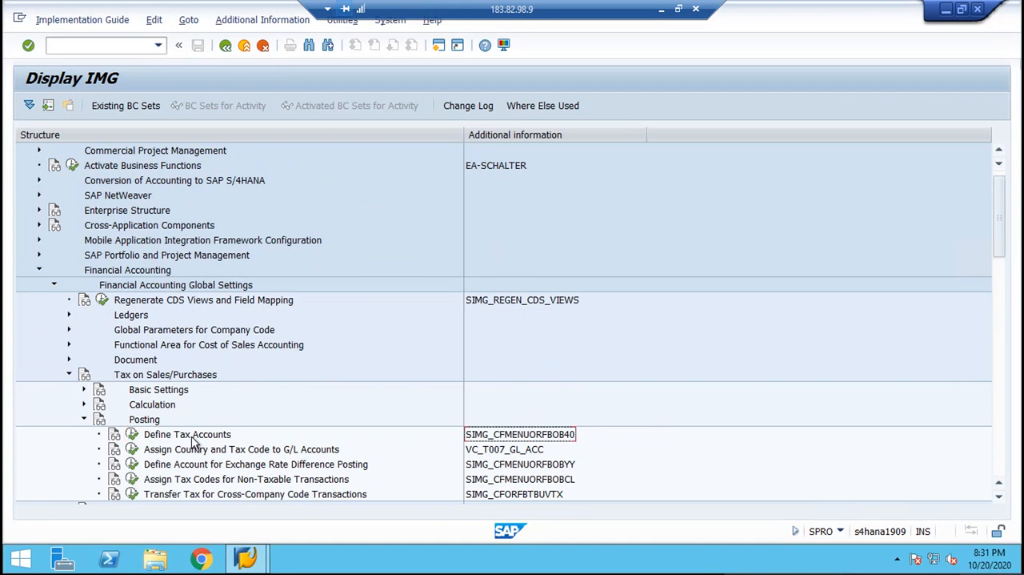
{"action": "left_click", "coordinate": [144, 421]}
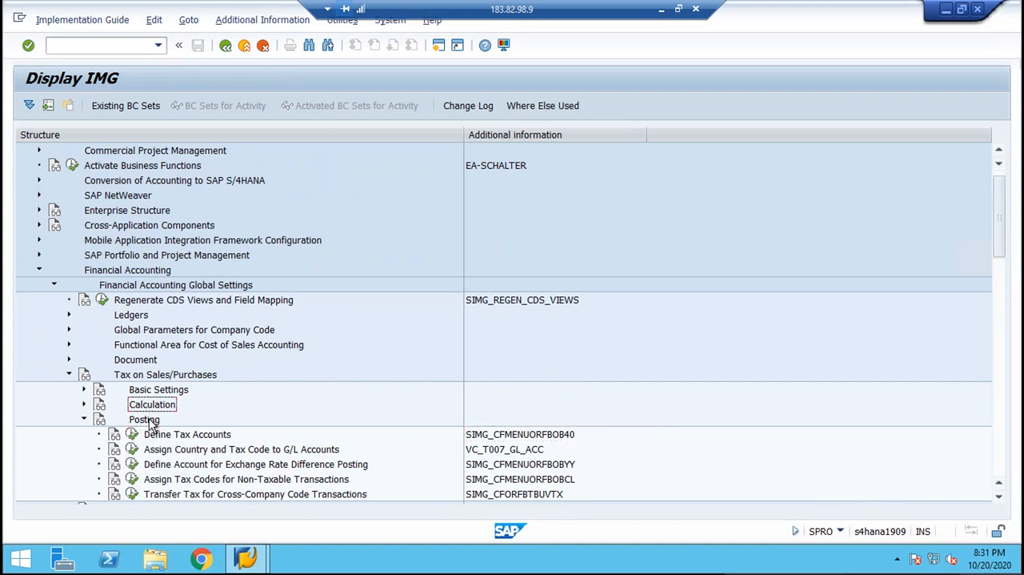
{"action": "left_click", "coordinate": [156, 436]}
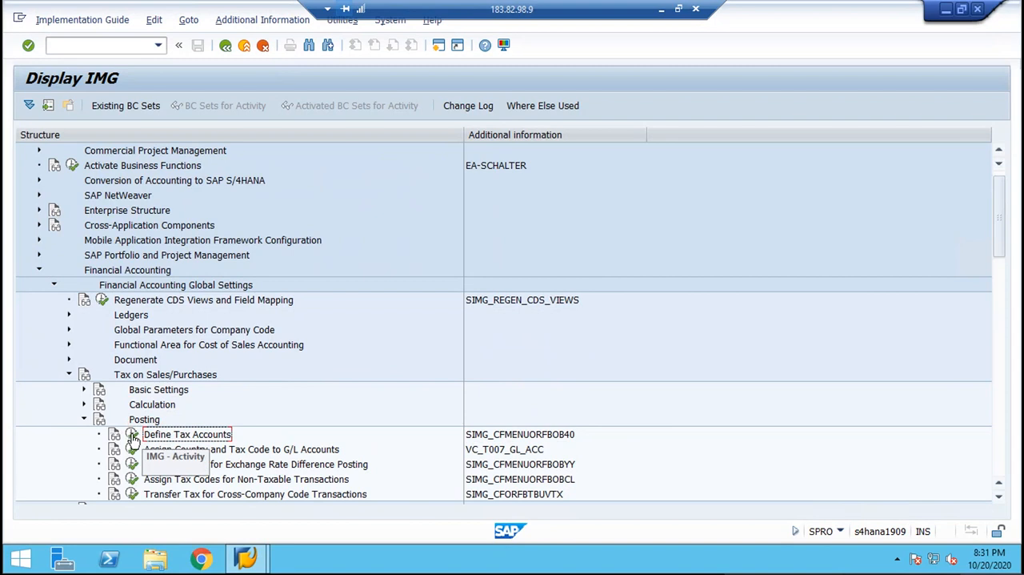
{"action": "left_click", "coordinate": [132, 437]}
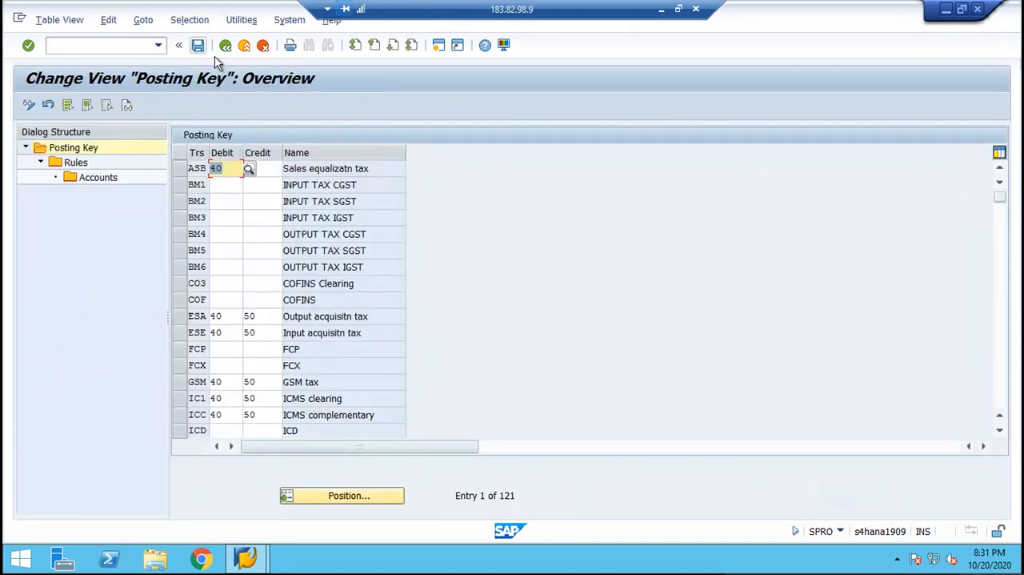
{"action": "left_click", "coordinate": [226, 45]}
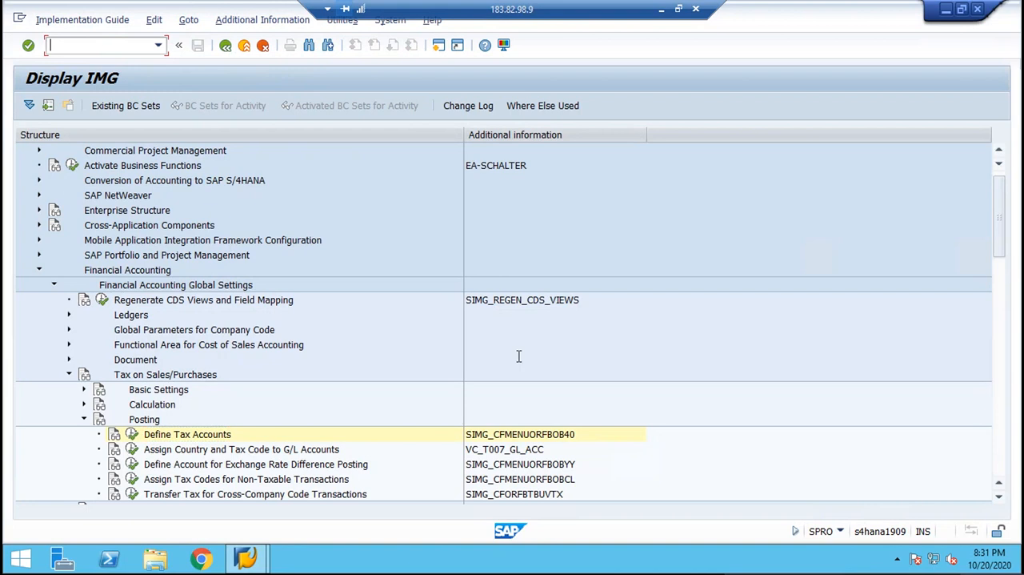
Run transaction OB40 with /NOB40 to maintain the tax accounts for automatic postings.
{"action": "left_click", "coordinate": [565, 440]}
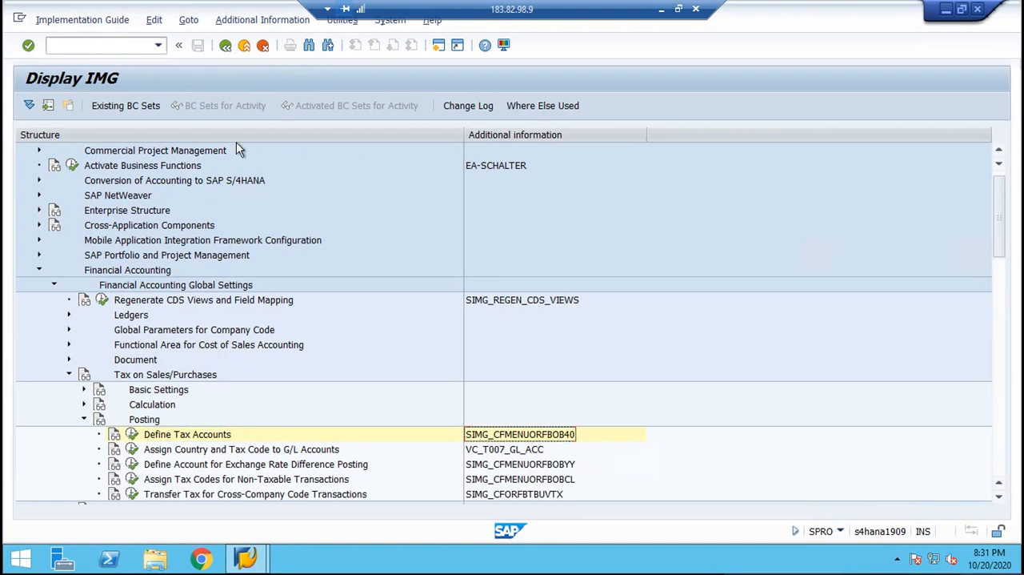
{"action": "left_click", "coordinate": [136, 48]}
{"action": "type", "text": "/"}
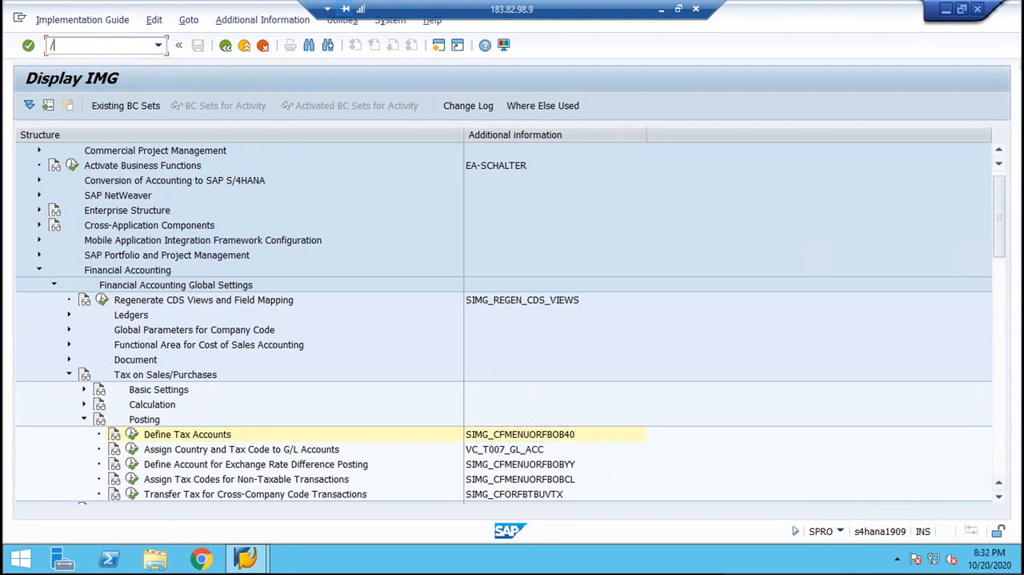
{"action": "type", "text": "NOB40"}
{"action": "key", "text": "Return"}
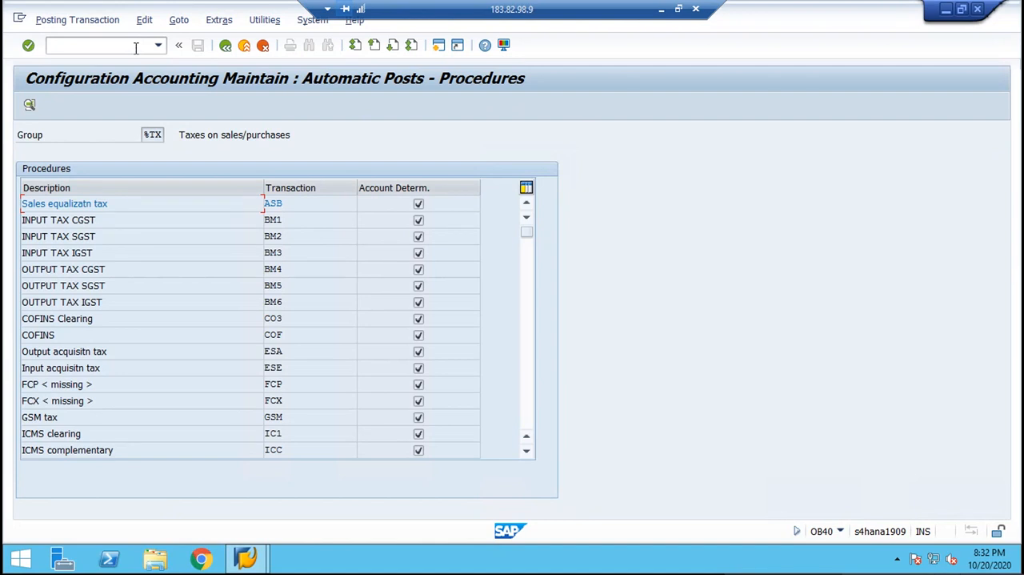
Open the INPUT TAX CGST procedure (BM1) for chart of accounts BML.
{"action": "left_click_drag", "start_coordinate": [303, 222], "coordinate": [161, 220]}
{"action": "left_click", "coordinate": [313, 220]}
{"action": "left_click", "coordinate": [266, 216]}
{"action": "left_click_drag", "start_coordinate": [308, 218], "coordinate": [243, 220]}
{"action": "left_click", "coordinate": [243, 220]}
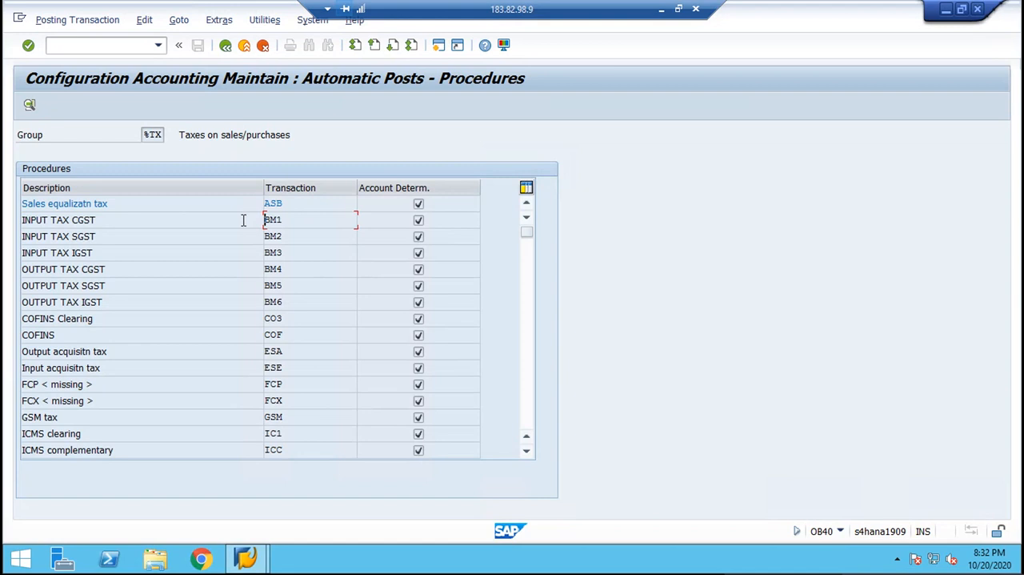
{"action": "double_click", "coordinate": [293, 222]}
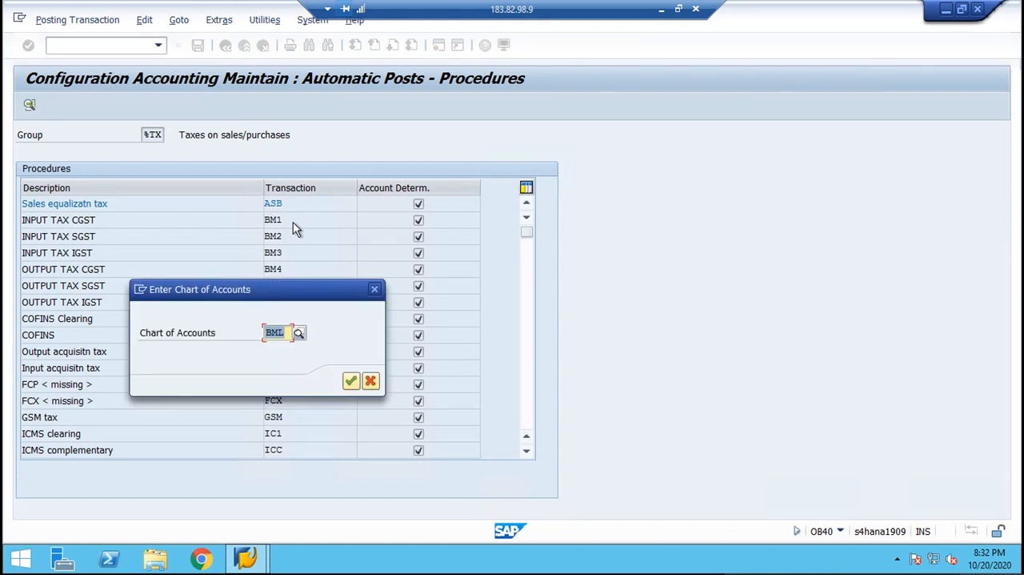
{"action": "key", "text": "Return"}
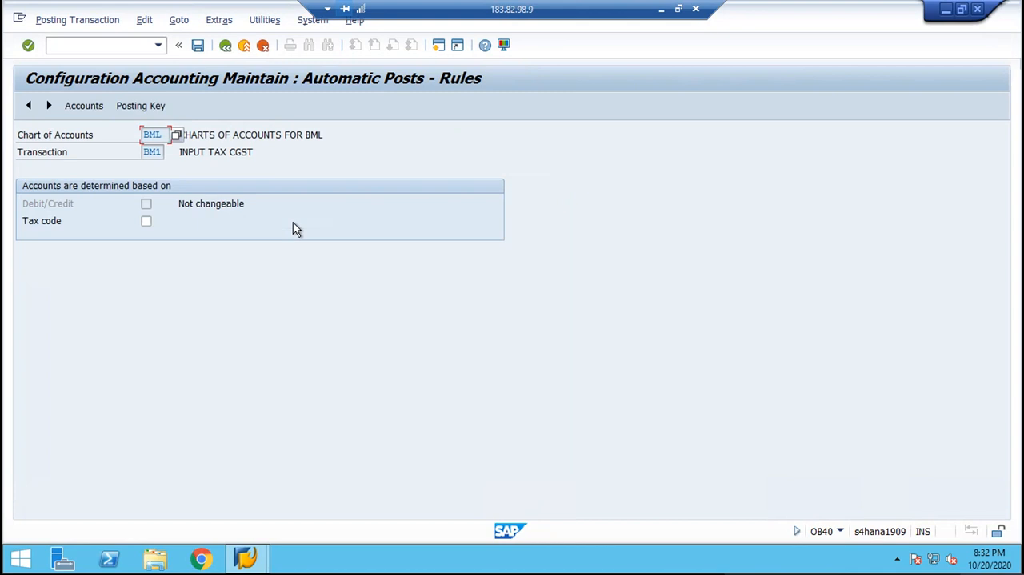
Base account determination for transaction BM1 on the tax code and save the rule.
{"action": "left_click", "coordinate": [146, 223]}
{"action": "left_click", "coordinate": [136, 105]}
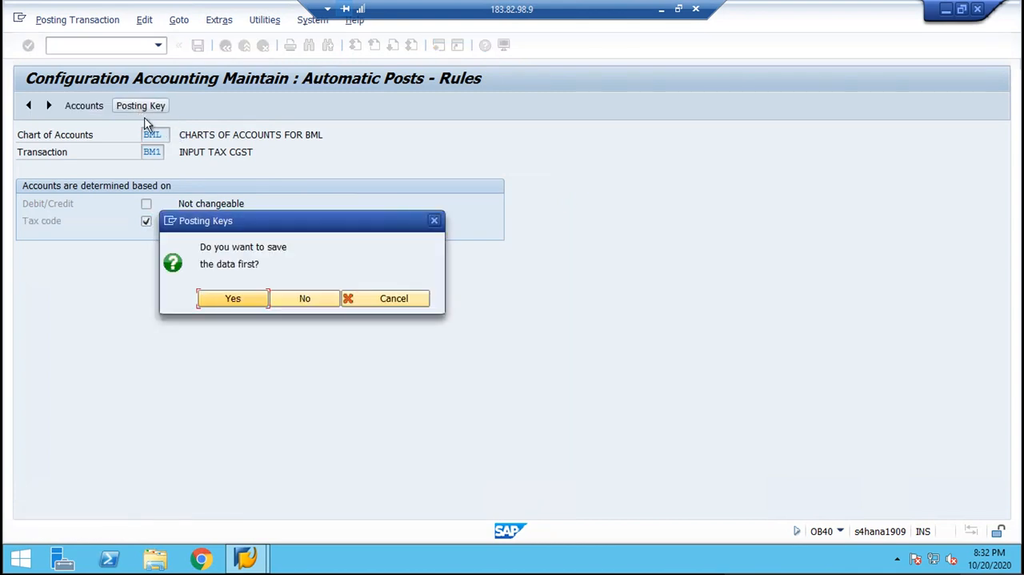
{"action": "left_click", "coordinate": [218, 300]}
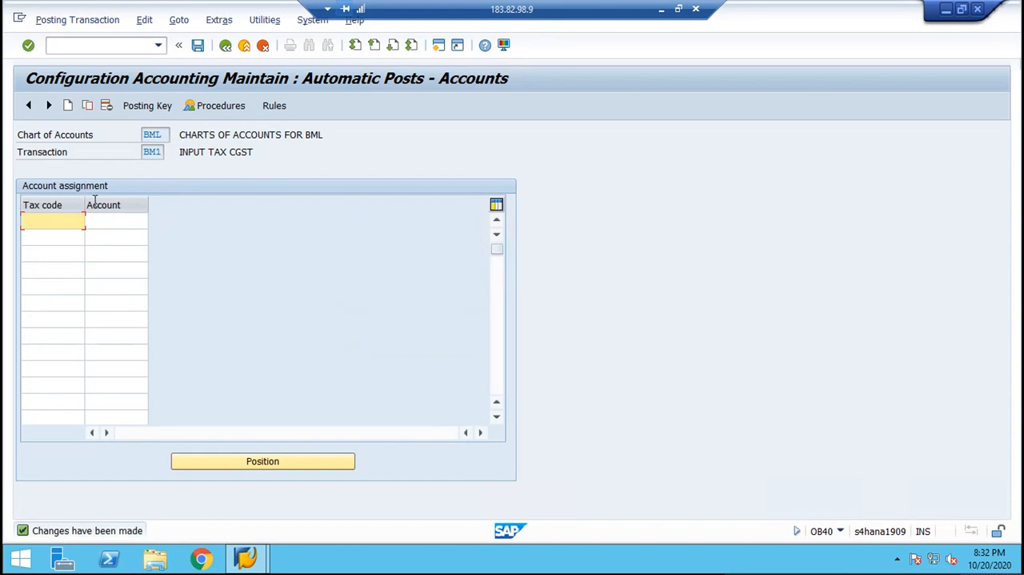
Set the posting keys of transaction BM1 to debit 40 and credit 50, saving them in the proposed customizing request.
{"action": "left_click", "coordinate": [142, 110]}
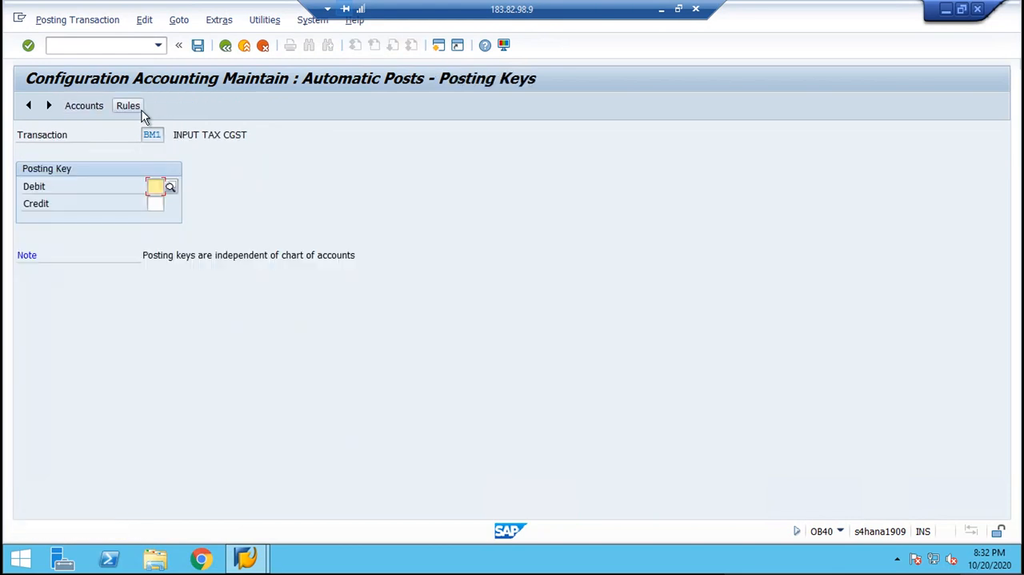
{"action": "type", "text": "40"}
{"action": "key", "text": "Return"}
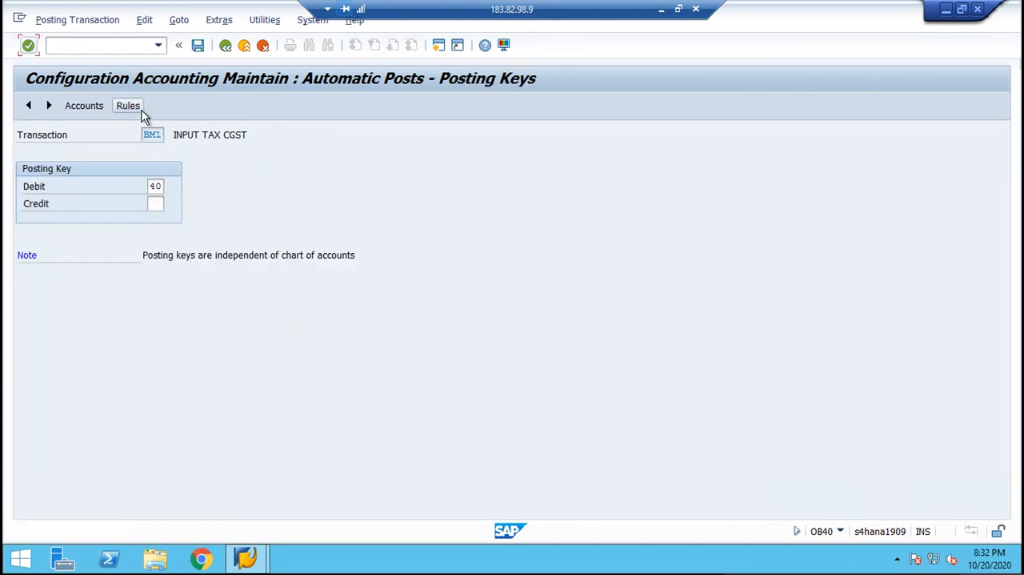
{"action": "left_click", "coordinate": [154, 205]}
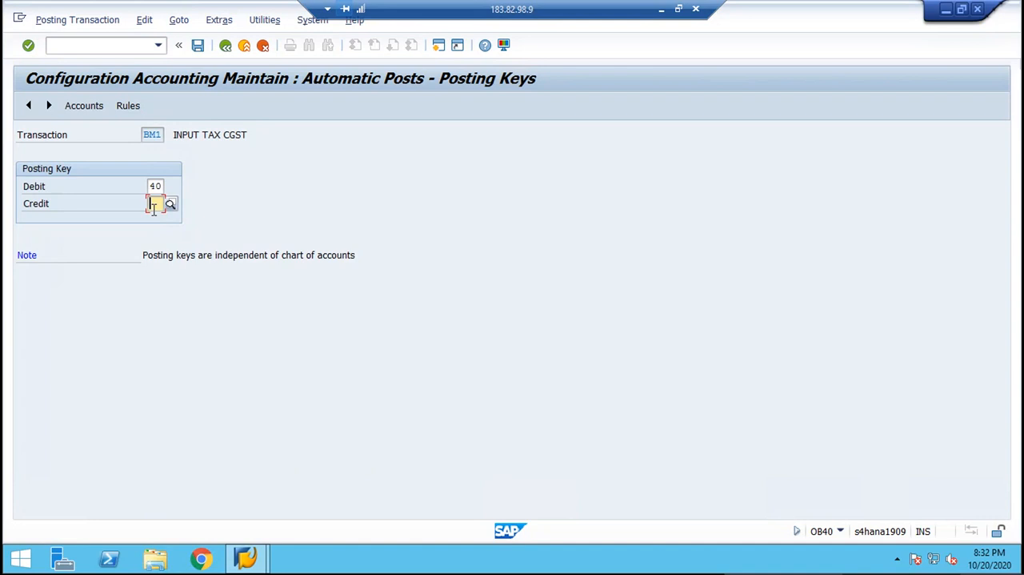
{"action": "type", "text": "50"}
{"action": "key", "text": "Return"}
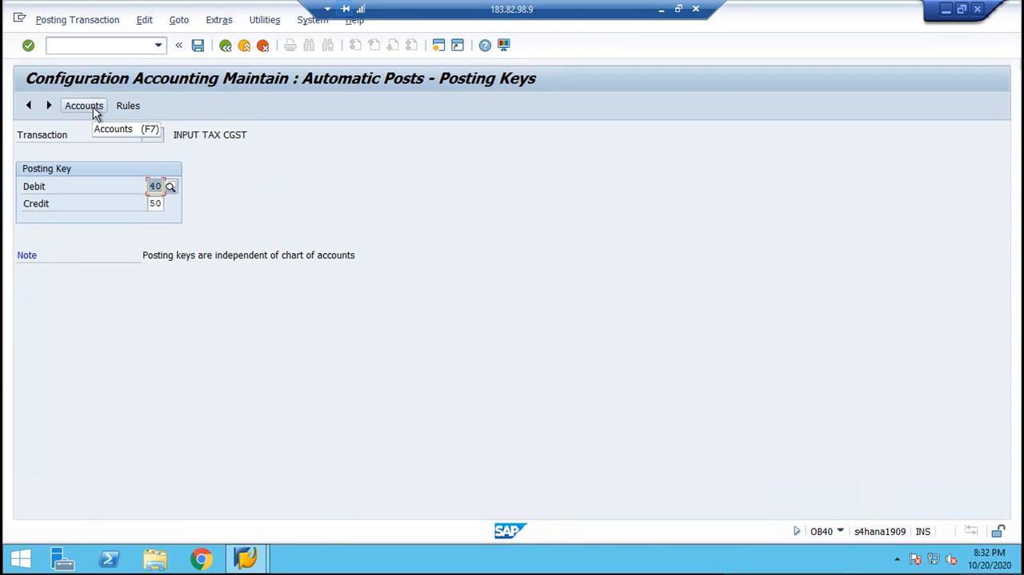
{"action": "left_click", "coordinate": [92, 110]}
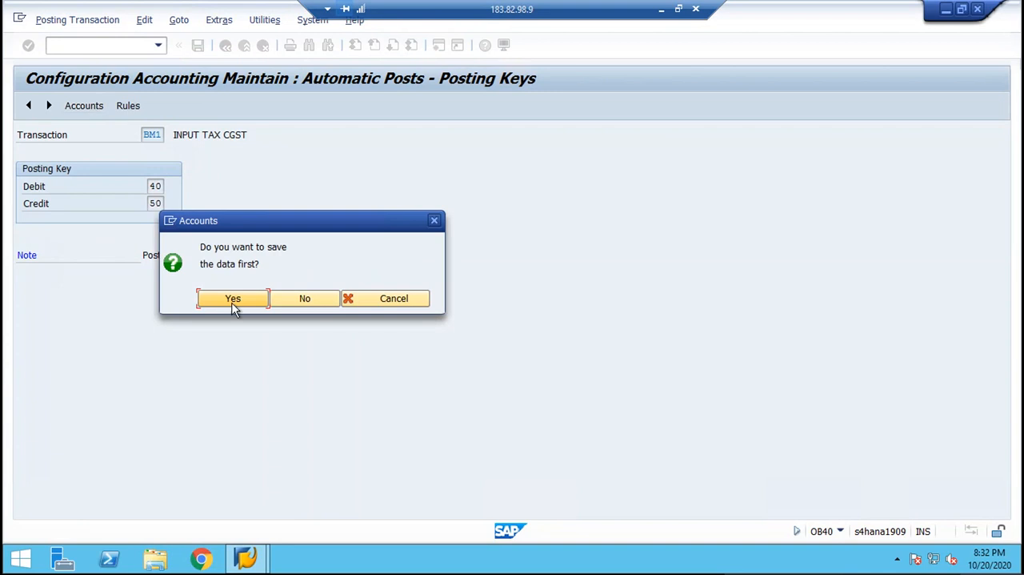
{"action": "left_click", "coordinate": [233, 301]}
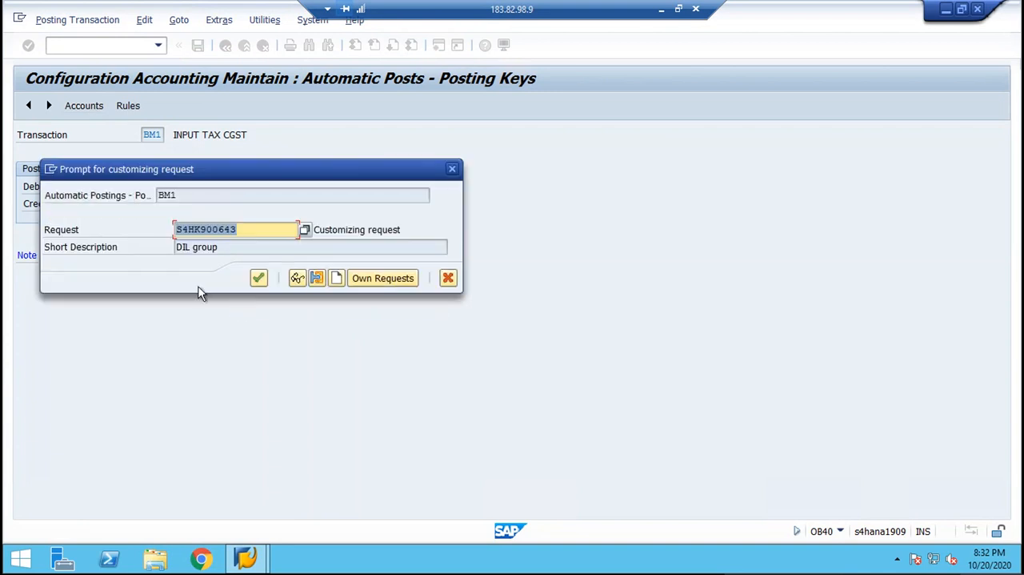
{"action": "left_click", "coordinate": [259, 279]}
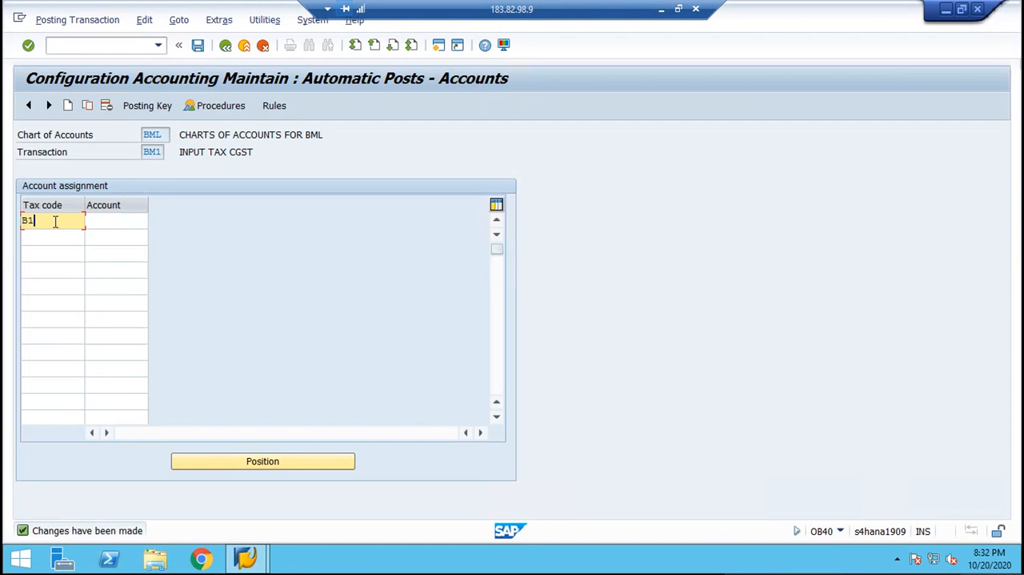
Assign tax code B1 to G/L account 1004 (INPUT TAX CGST A/C) in the account assignment of transaction BM1.
{"action": "key", "text": "Tab"}
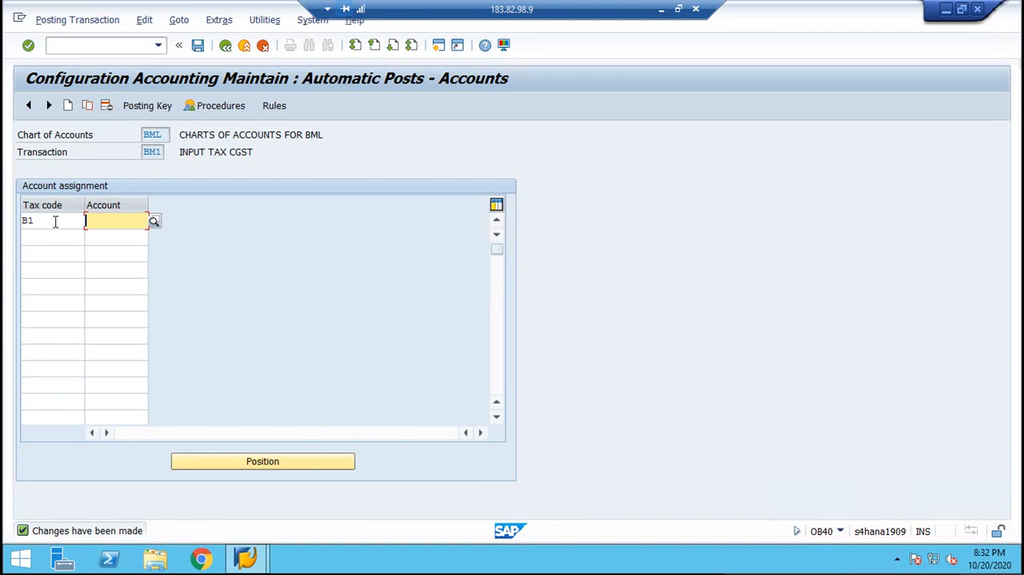
{"action": "left_click", "coordinate": [155, 224]}
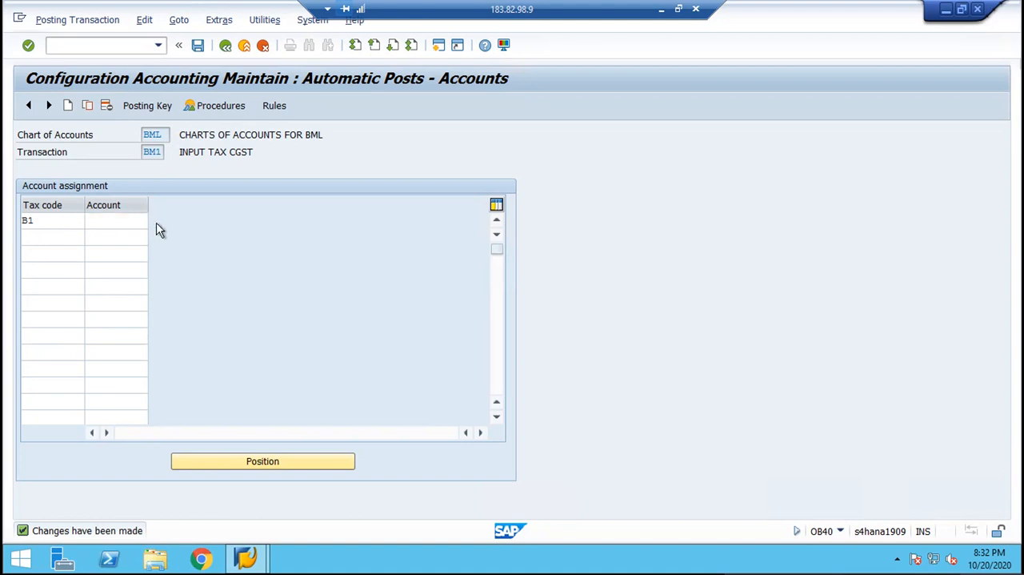
{"action": "key", "text": "Return"}
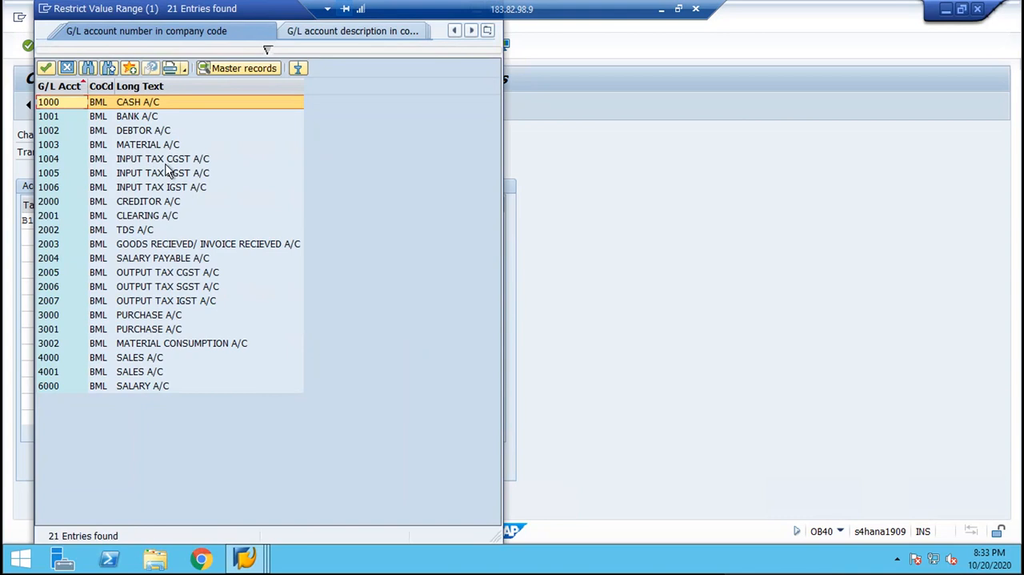
{"action": "left_click", "coordinate": [166, 163]}
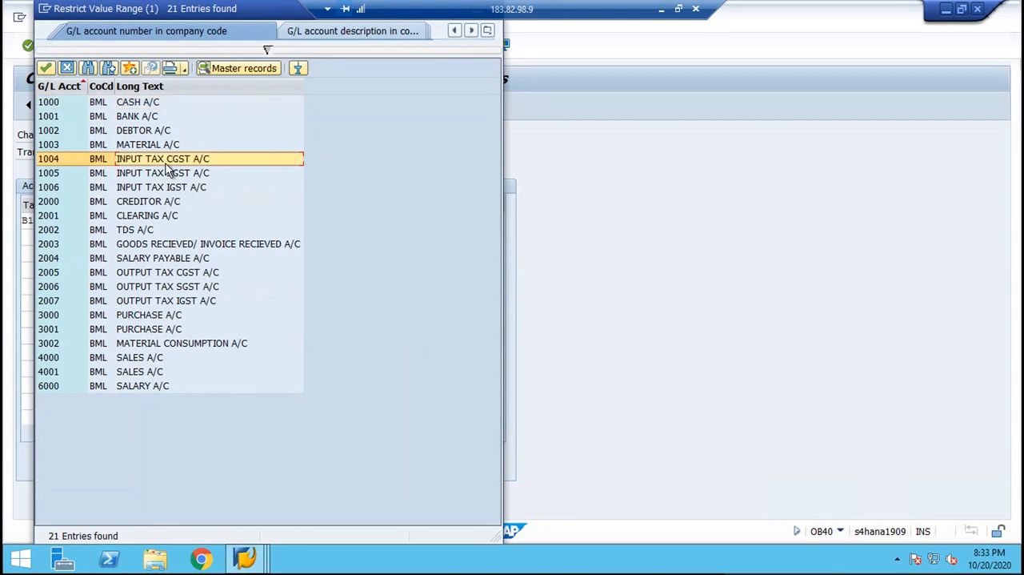
{"action": "double_click", "coordinate": [165, 167]}
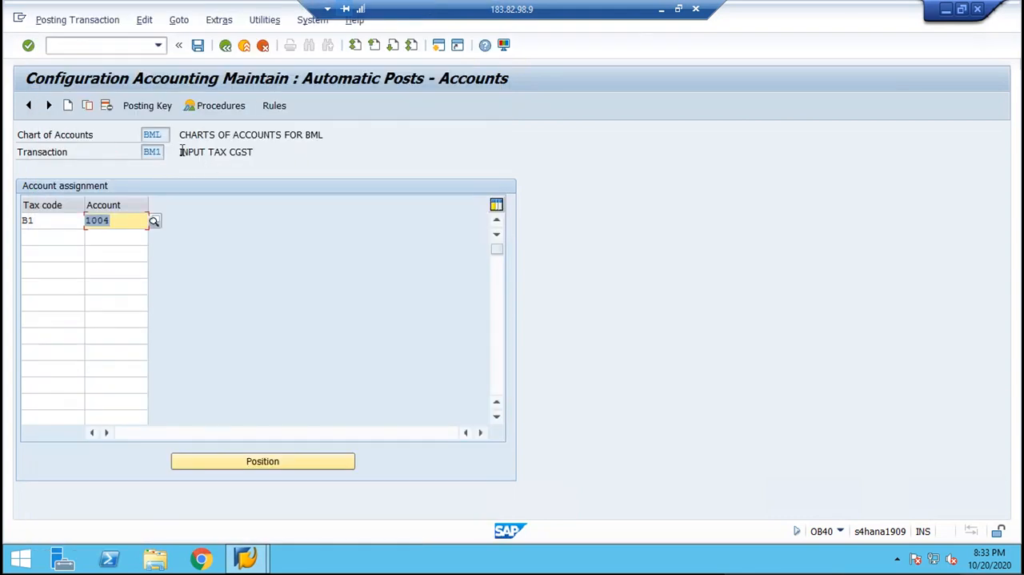
{"action": "left_click_drag", "start_coordinate": [182, 151], "coordinate": [298, 160]}
{"action": "left_click", "coordinate": [298, 160]}
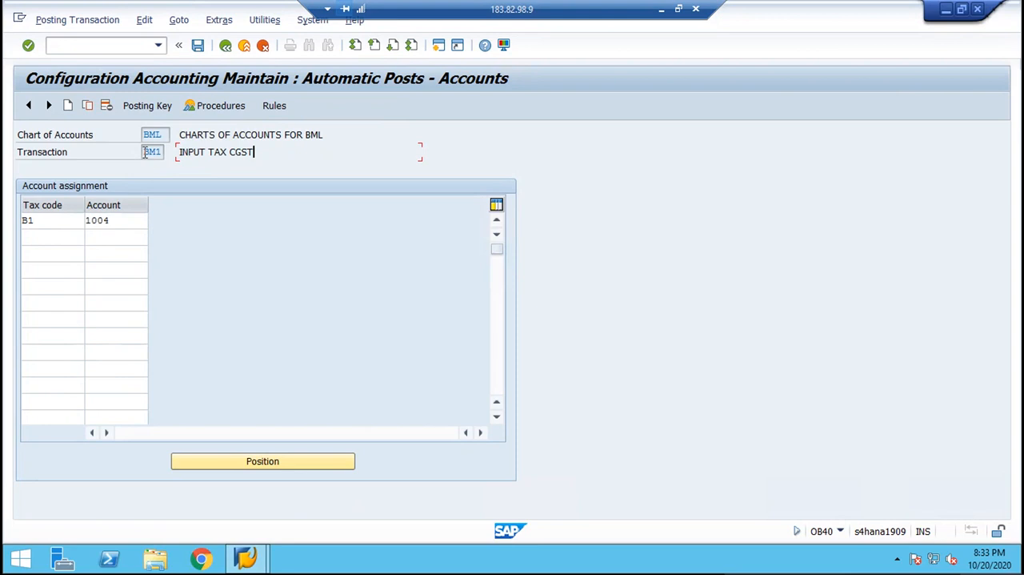
Save the BM1 account assignment in the proposed customizing request and return to the procedures list.
{"action": "mouse_move", "coordinate": [145, 152]}
{"action": "left_mouse_down"}
{"action": "mouse_move", "coordinate": [234, 154]}
{"action": "mouse_move", "coordinate": [166, 152]}
{"action": "left_mouse_up"}
{"action": "left_click", "coordinate": [164, 153]}
{"action": "left_click", "coordinate": [199, 47]}
{"action": "key", "text": "Return"}
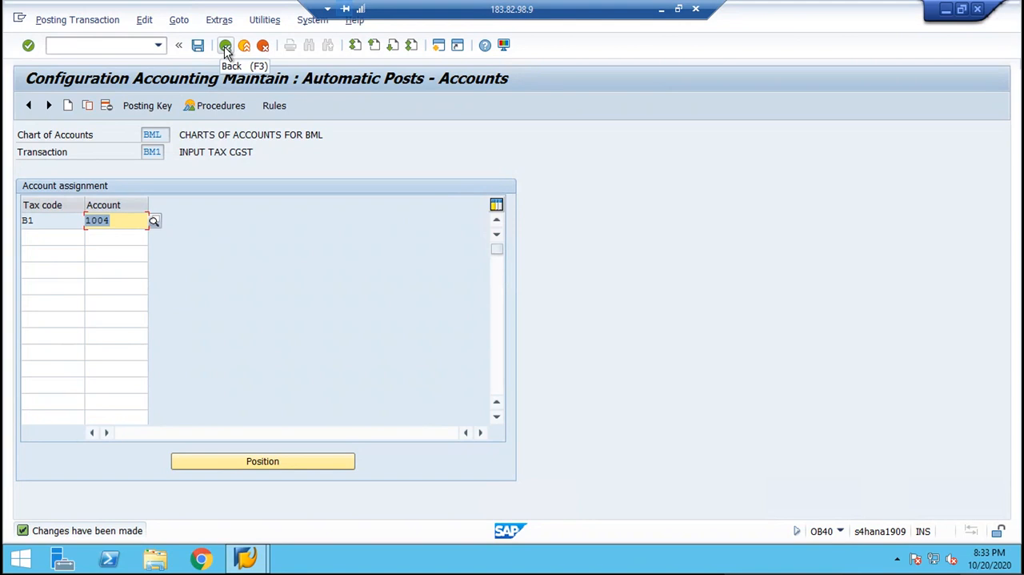
{"action": "left_click", "coordinate": [225, 45]}
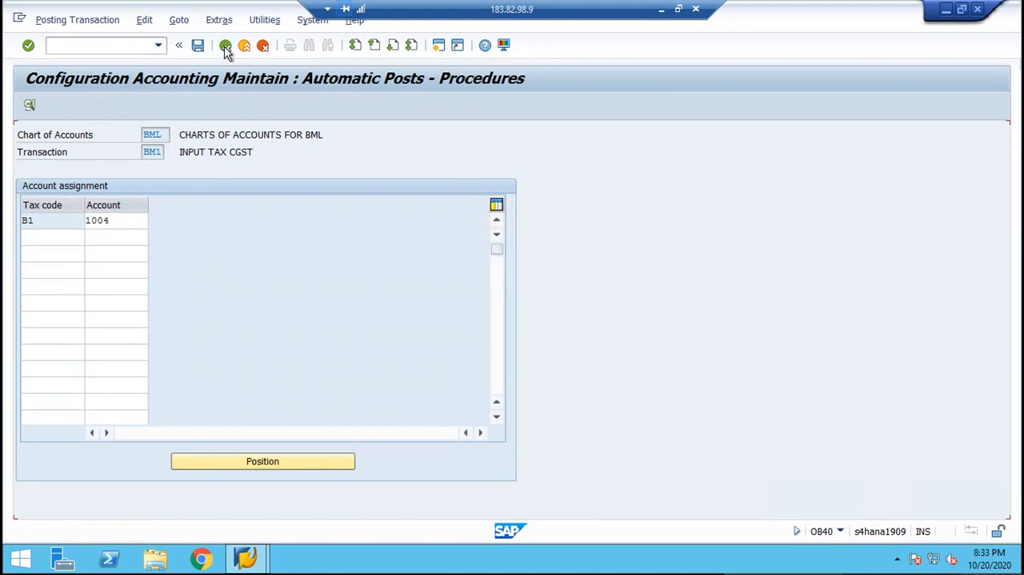
Open the INPUT TAX SGST procedure (BM2), base its account determination on the tax code and save the rule.
{"action": "left_click", "coordinate": [294, 236]}
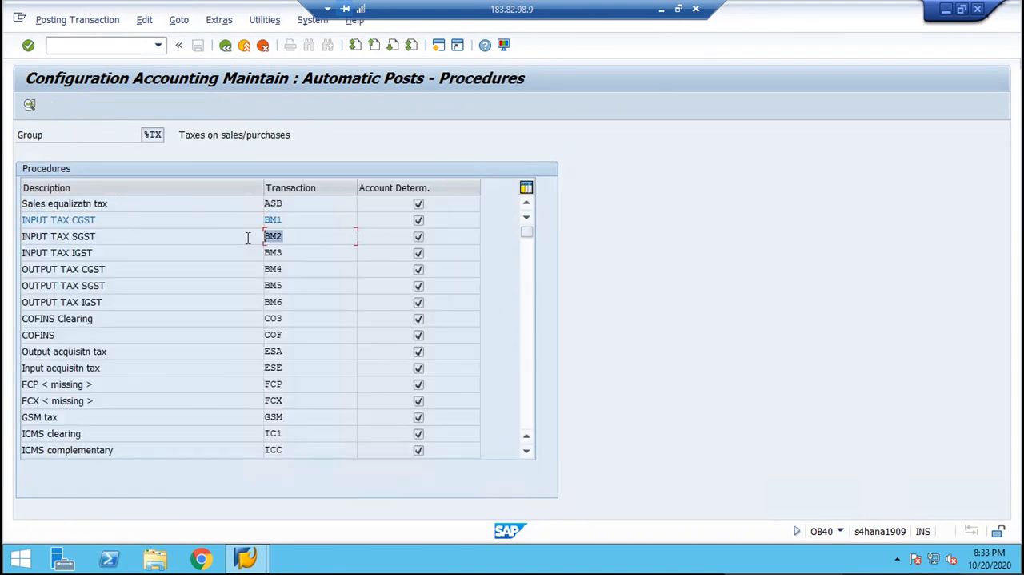
{"action": "double_click", "coordinate": [294, 236]}
{"action": "left_click", "coordinate": [146, 221]}
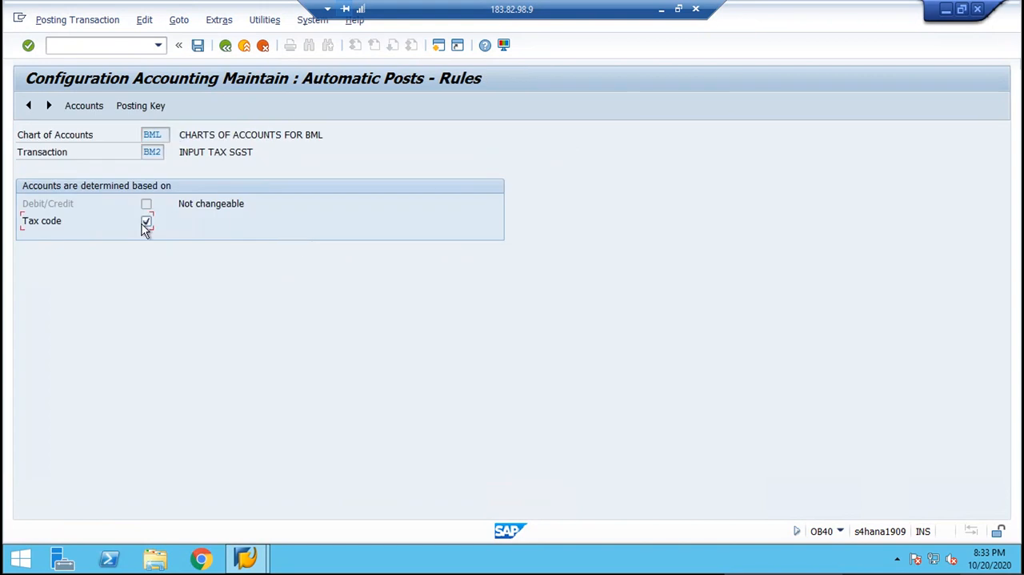
{"action": "left_click", "coordinate": [141, 106]}
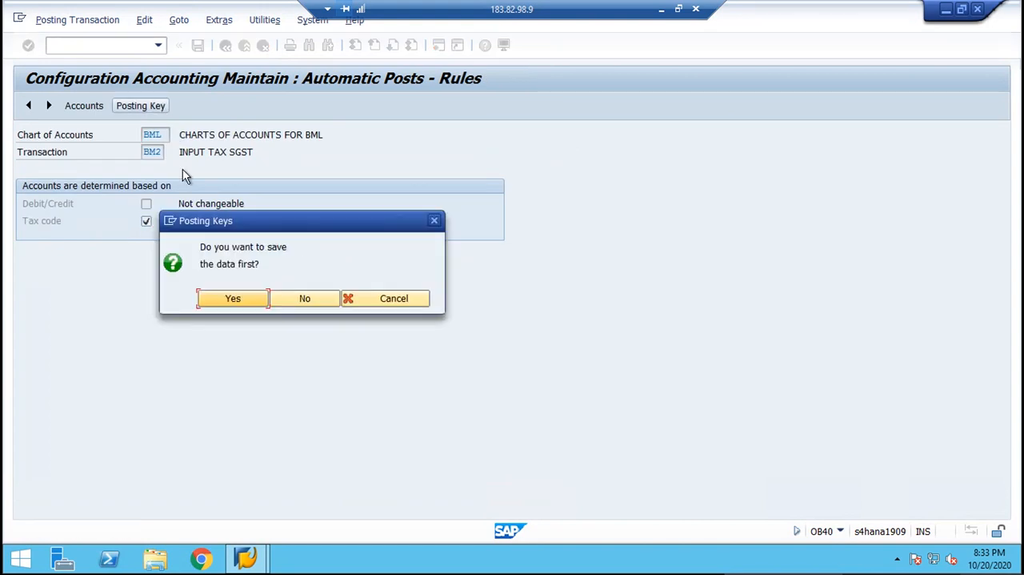
{"action": "left_click", "coordinate": [218, 300]}
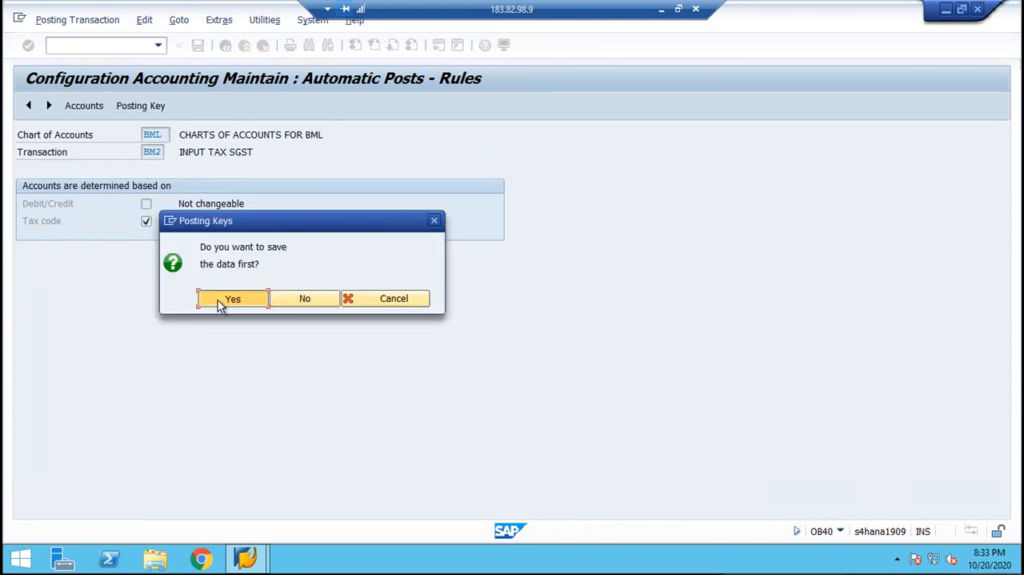
Set the posting keys of transaction BM2 to debit 40 and credit 50, saving them in the proposed customizing request.
{"action": "left_click", "coordinate": [138, 107]}
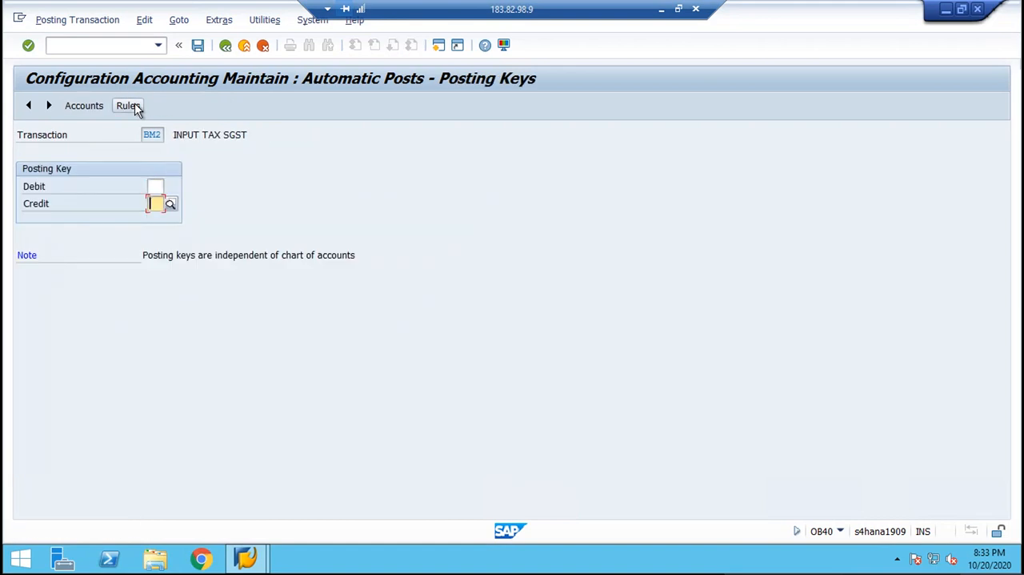
{"action": "key", "text": "shift+Tab"}
{"action": "type", "text": "40"}
{"action": "key", "text": "Tab"}
{"action": "type", "text": "5"}
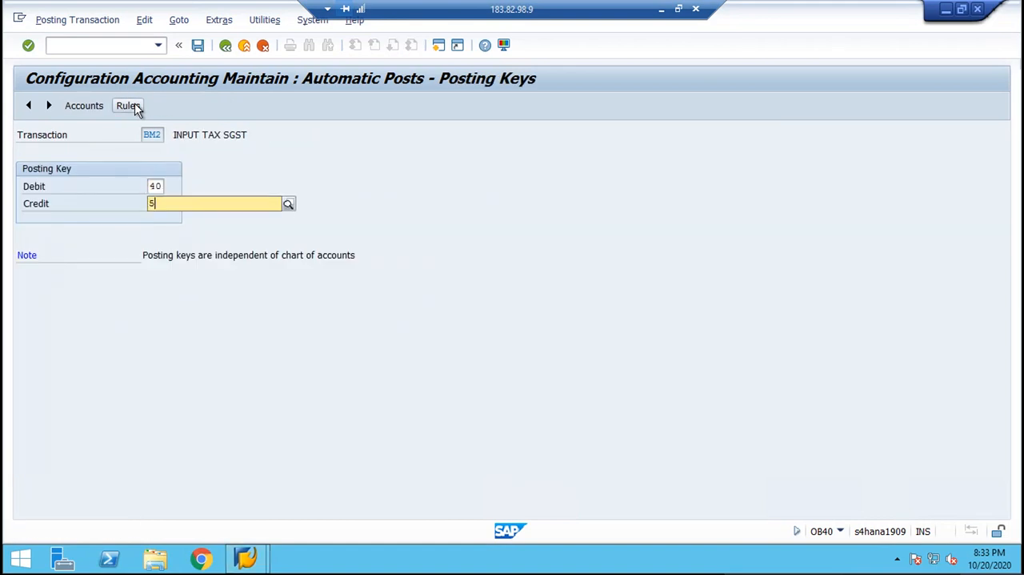
{"action": "type", "text": "0"}
{"action": "key", "text": "Return"}
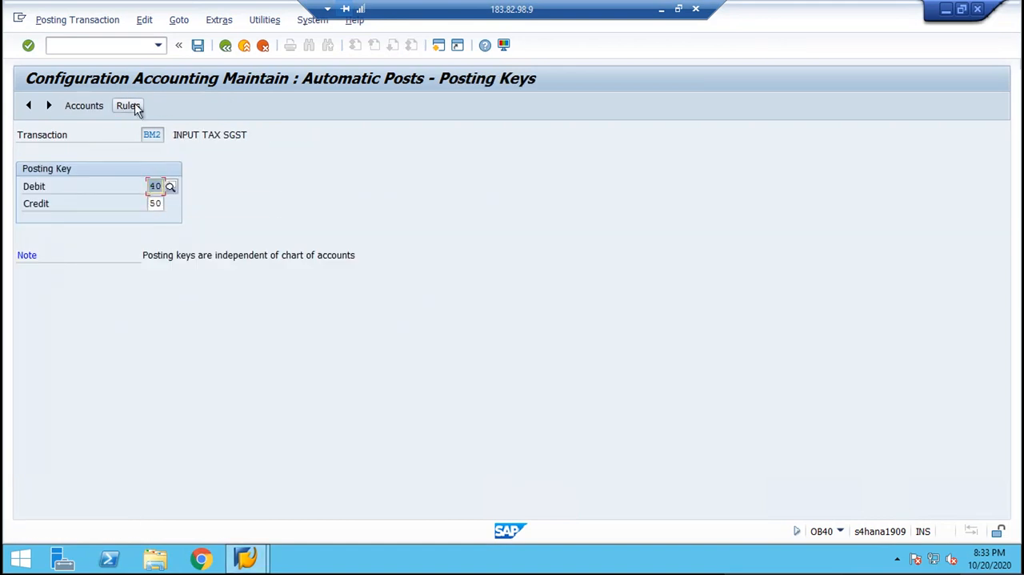
{"action": "left_click", "coordinate": [86, 105]}
{"action": "left_click", "coordinate": [226, 300]}
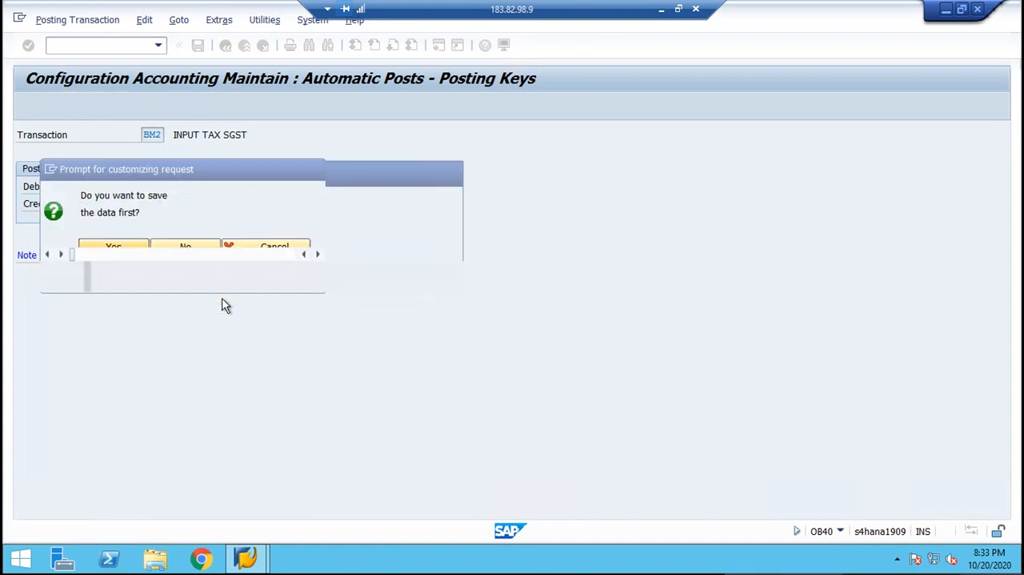
{"action": "key", "text": "Return"}
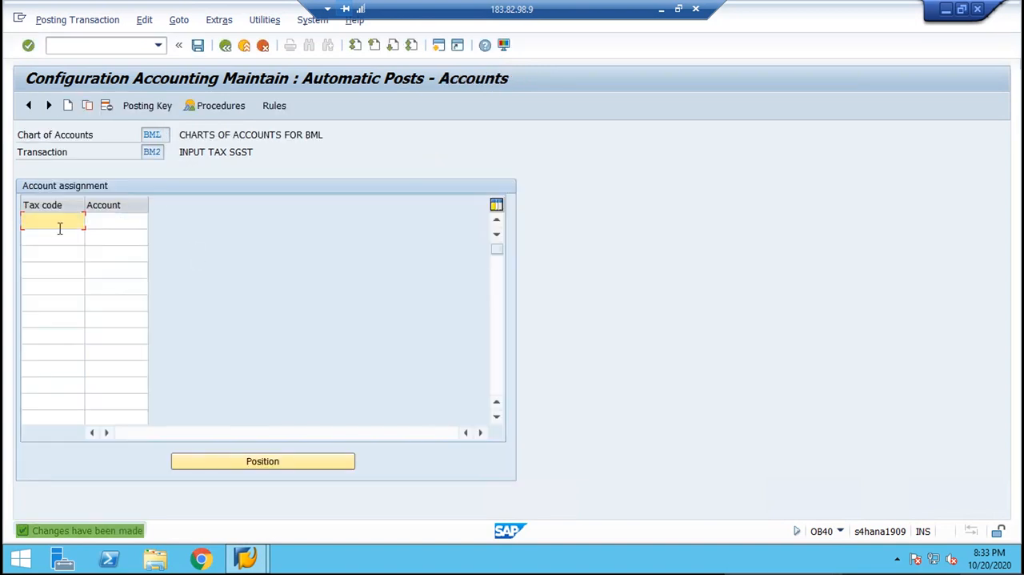
Assign tax code B1 to G/L account 1005 (INPUT TAX SGST A/C) for transaction BM2, save it and return to the procedures list.
{"action": "type", "text": "B1"}
{"action": "key", "text": "Tab"}
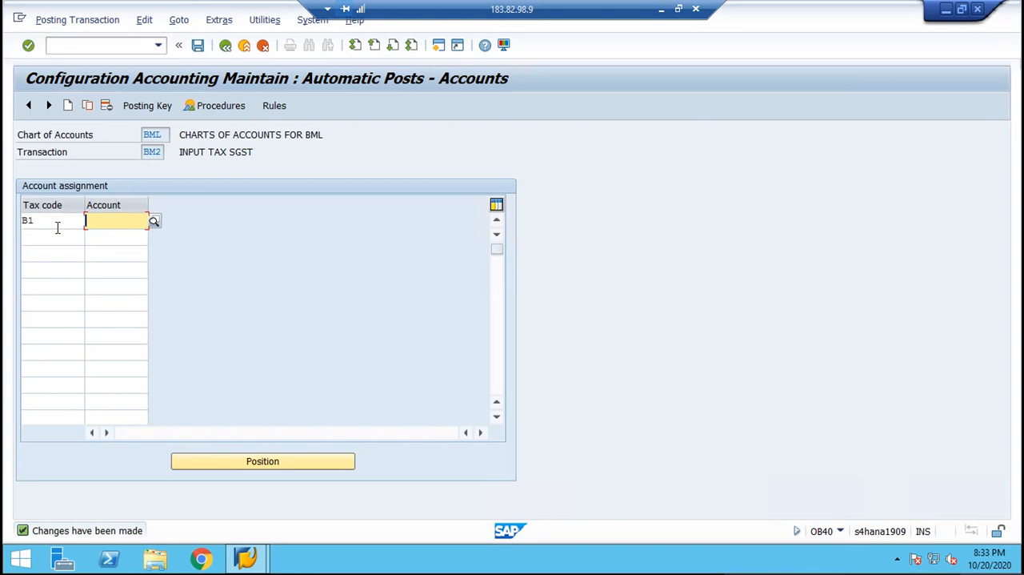
{"action": "left_click", "coordinate": [153, 222]}
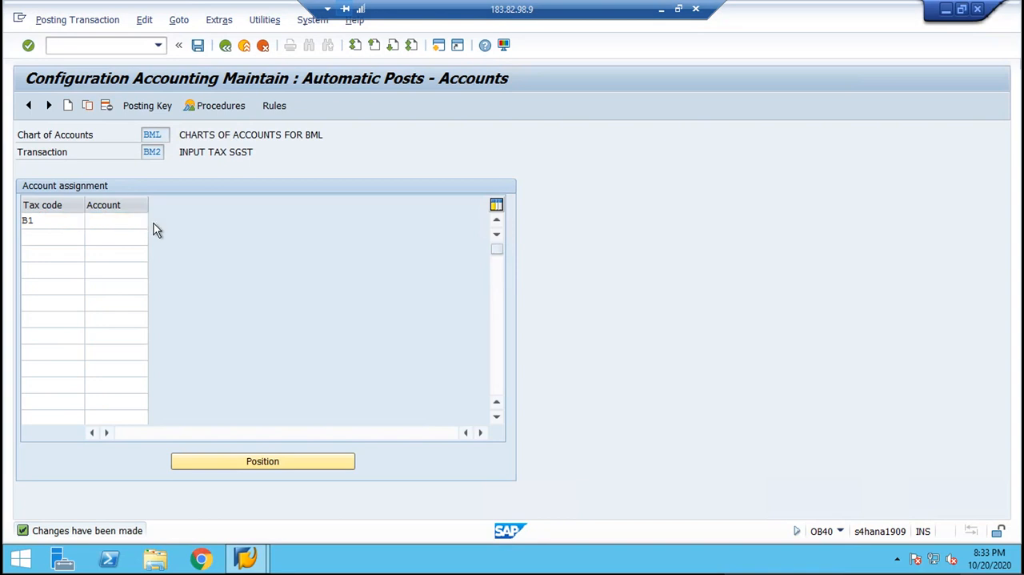
{"action": "key", "text": "Return"}
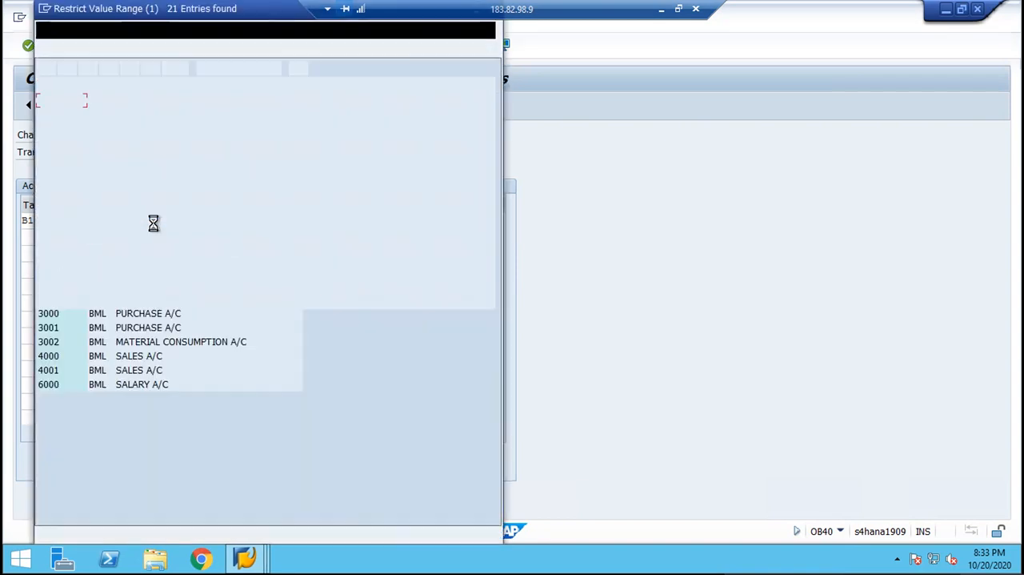
{"action": "key", "text": "Down"}
{"action": "key", "text": "Down"}
{"action": "key", "text": "Down"}
{"action": "key", "text": "Down"}
{"action": "key", "text": "Down"}
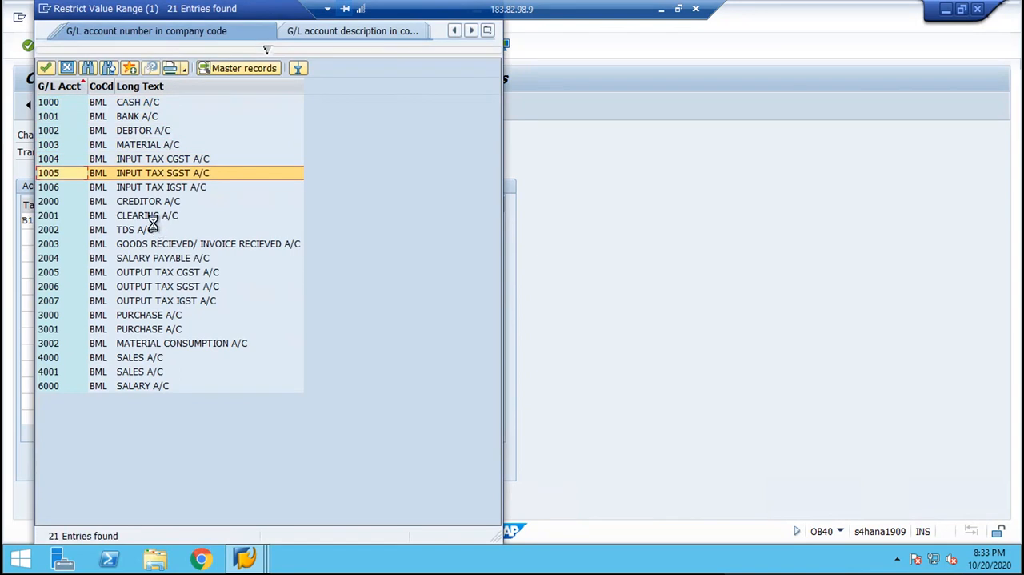
{"action": "key", "text": "Return"}
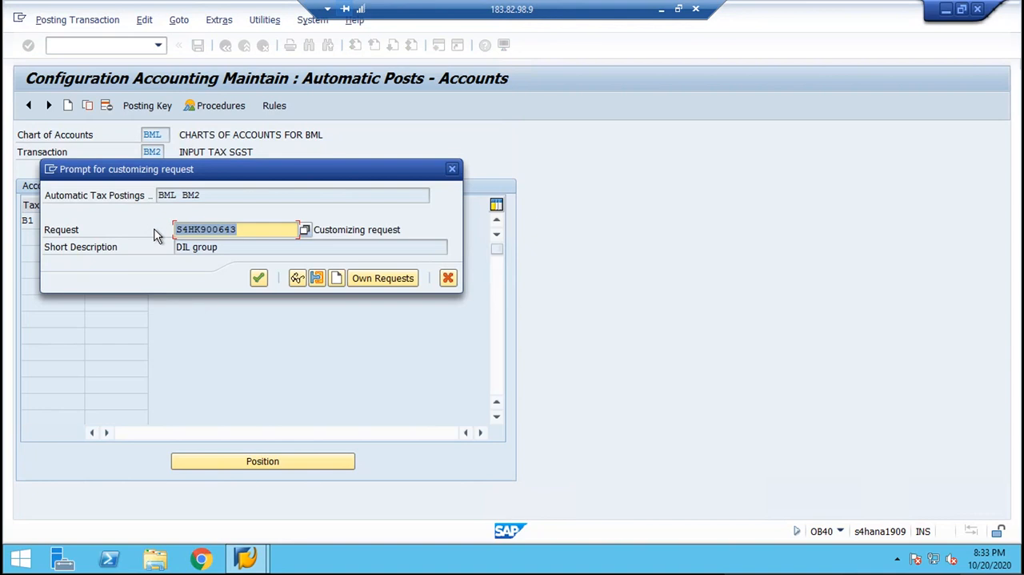
{"action": "key", "text": "Return"}
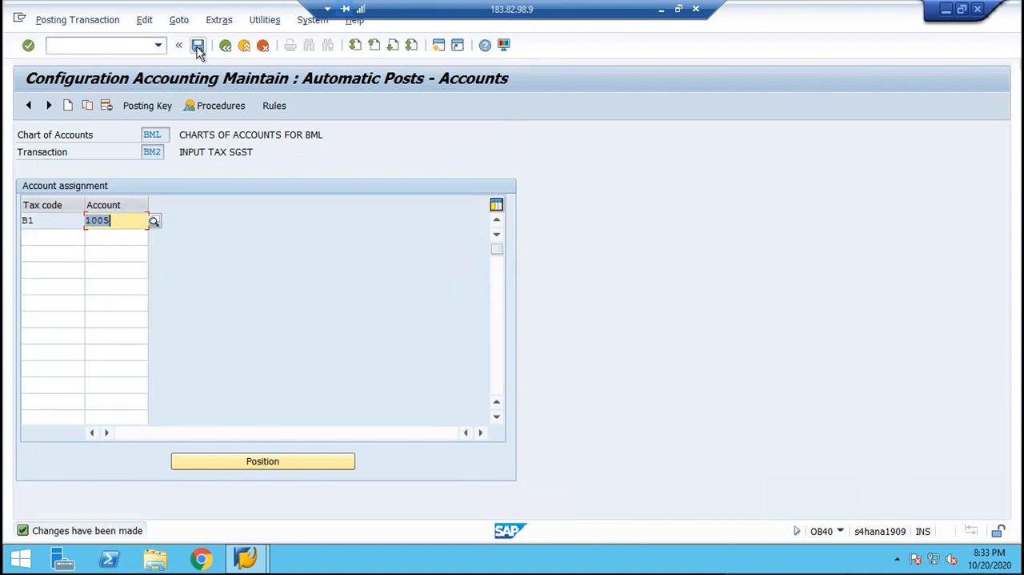
{"action": "left_click", "coordinate": [198, 48]}
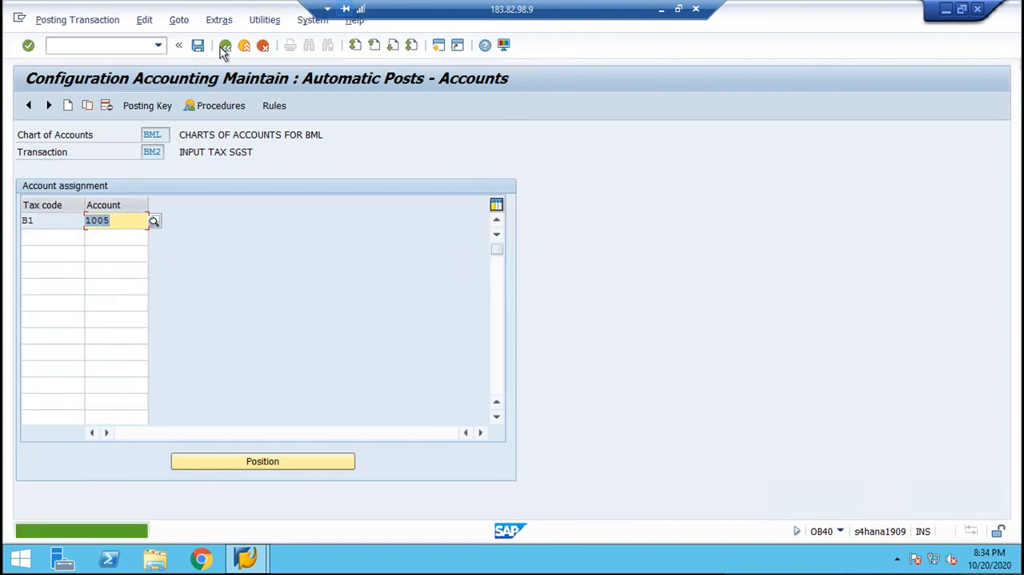
{"action": "left_click", "coordinate": [226, 47]}
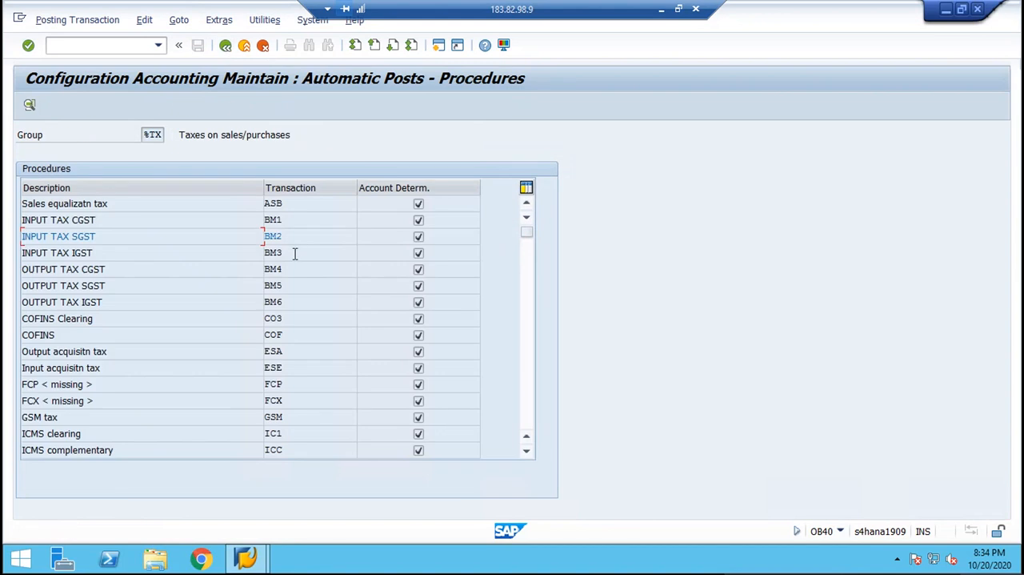
Open the INPUT TAX IGST procedure (BM3), base its account determination on the tax code and save the rule.
{"action": "key", "text": "Down"}
{"action": "double_click", "coordinate": [285, 252]}
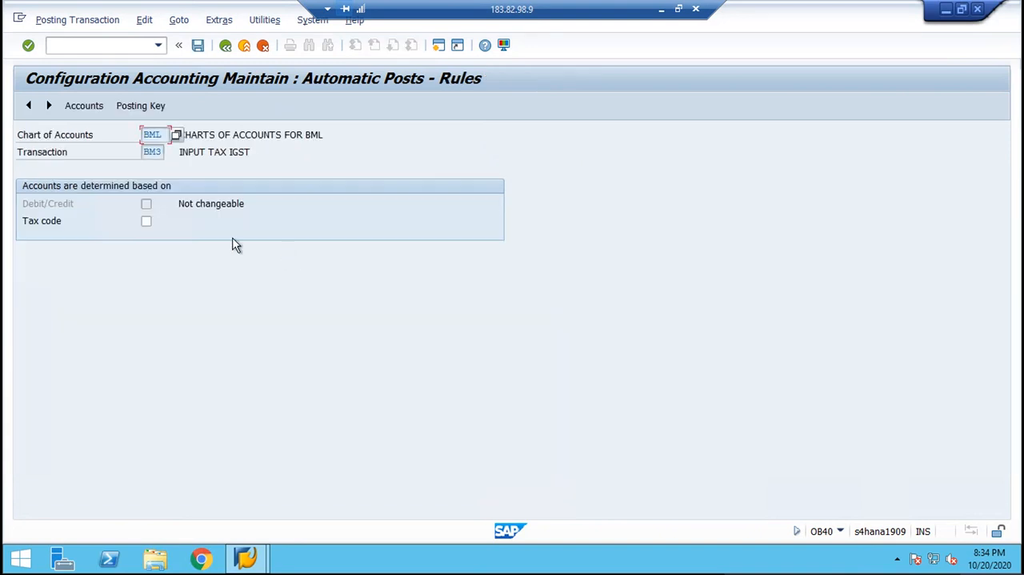
{"action": "left_click", "coordinate": [146, 221]}
{"action": "left_click", "coordinate": [141, 106]}
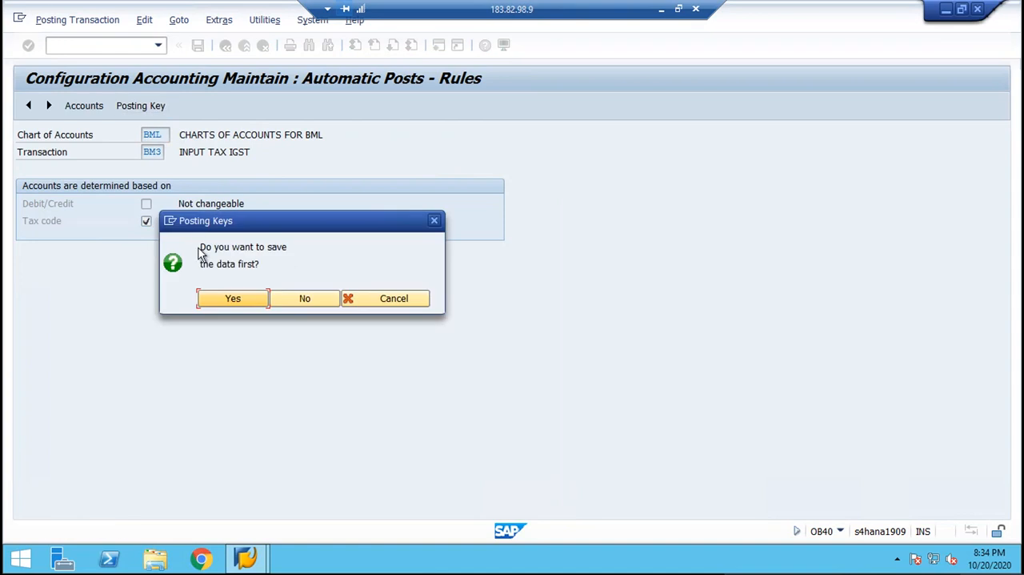
{"action": "left_click", "coordinate": [212, 297]}
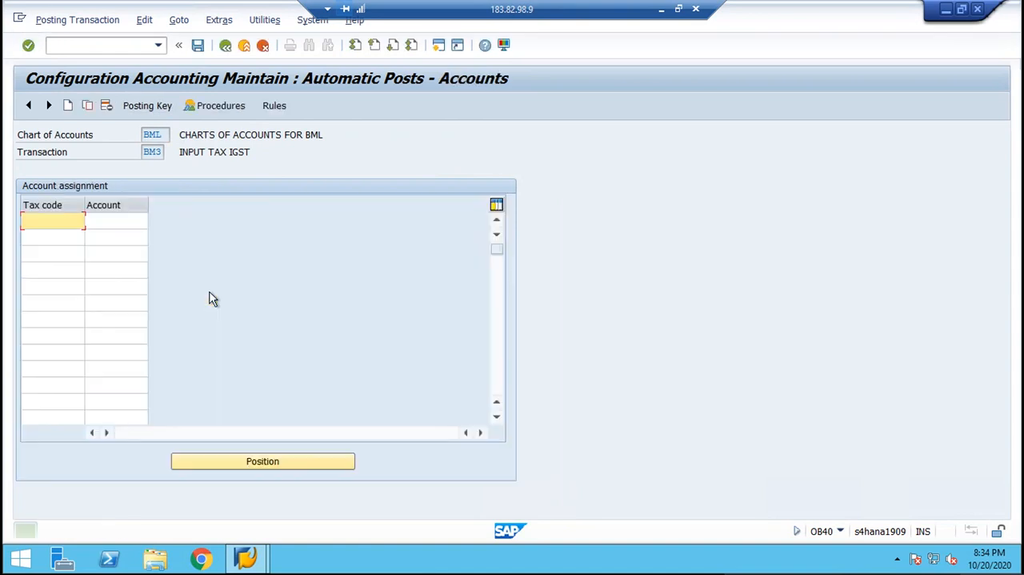
Set the posting keys of transaction BM3 to debit 40 and credit 50, saving them in the proposed customizing request.
{"action": "left_click", "coordinate": [140, 108]}
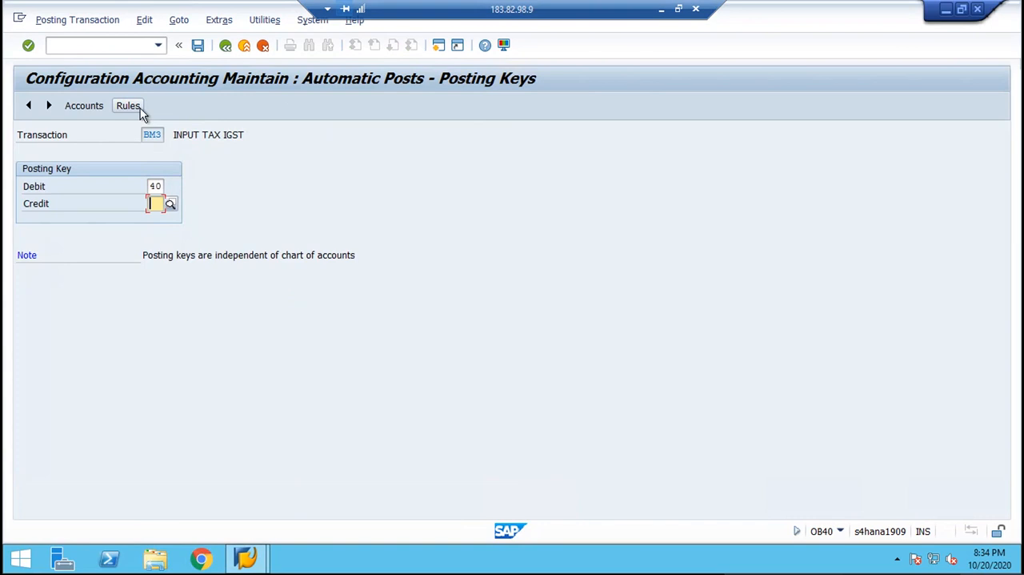
{"action": "type", "text": "50"}
{"action": "key", "text": "Return"}
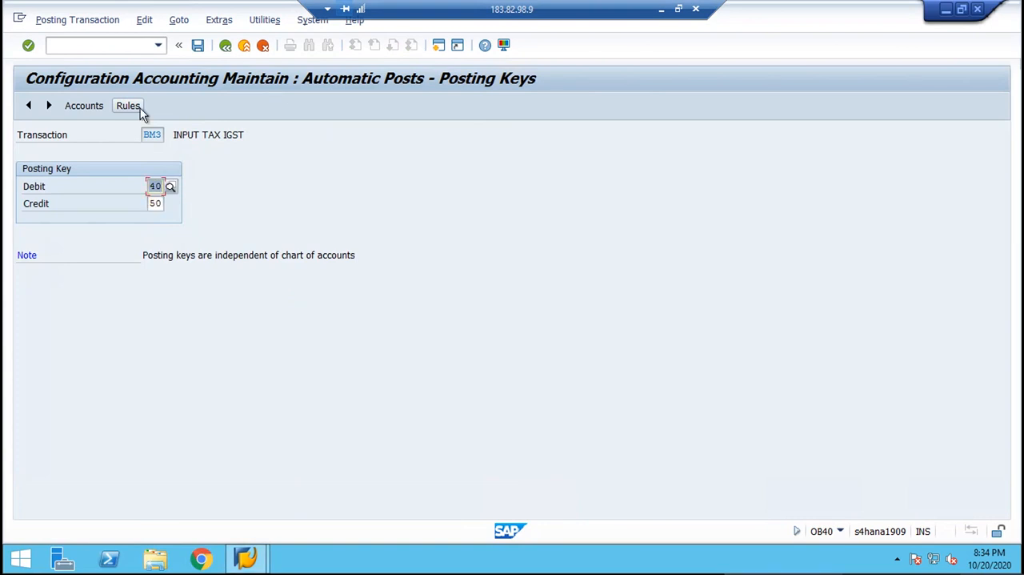
{"action": "left_click", "coordinate": [81, 107]}
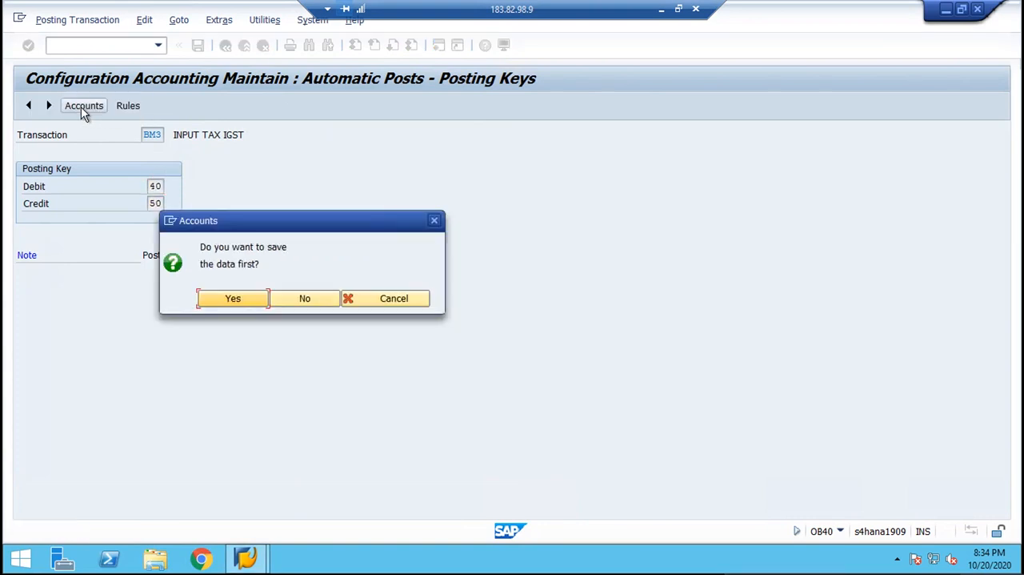
{"action": "left_click", "coordinate": [233, 299]}
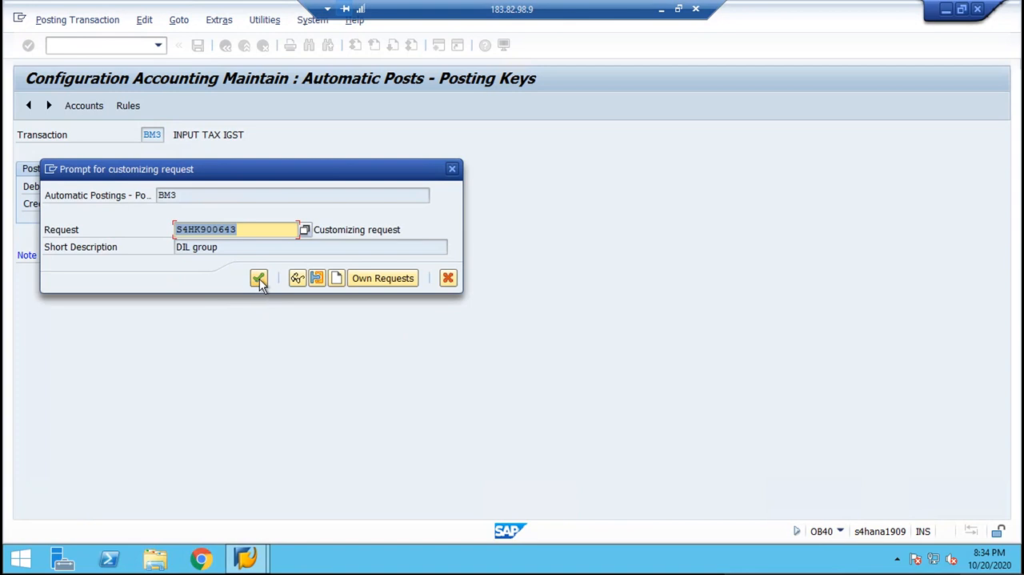
{"action": "left_click", "coordinate": [259, 278]}
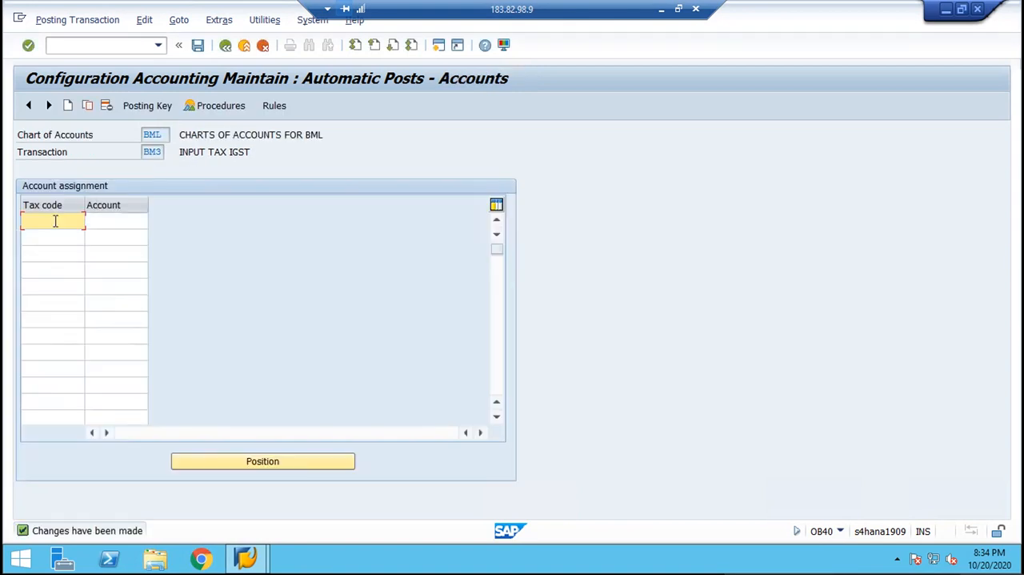
Assign tax code B2 to G/L account 1006 (INPUT TAX IGST A/C) for transaction BM3, save it and return to the procedures list.
{"action": "type", "text": "B2"}
{"action": "left_click", "coordinate": [123, 219]}
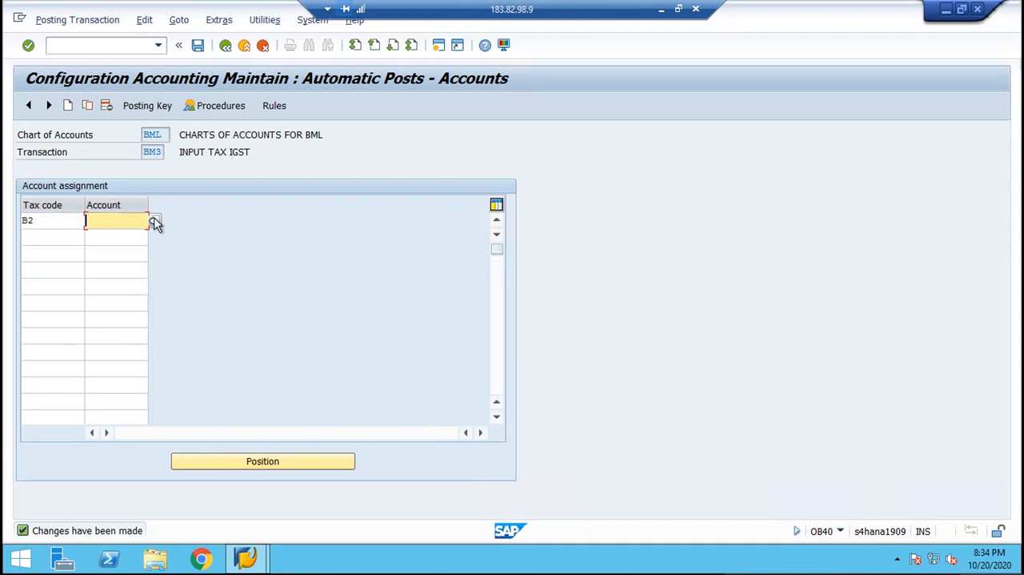
{"action": "left_click", "coordinate": [154, 224]}
{"action": "key", "text": "Return"}
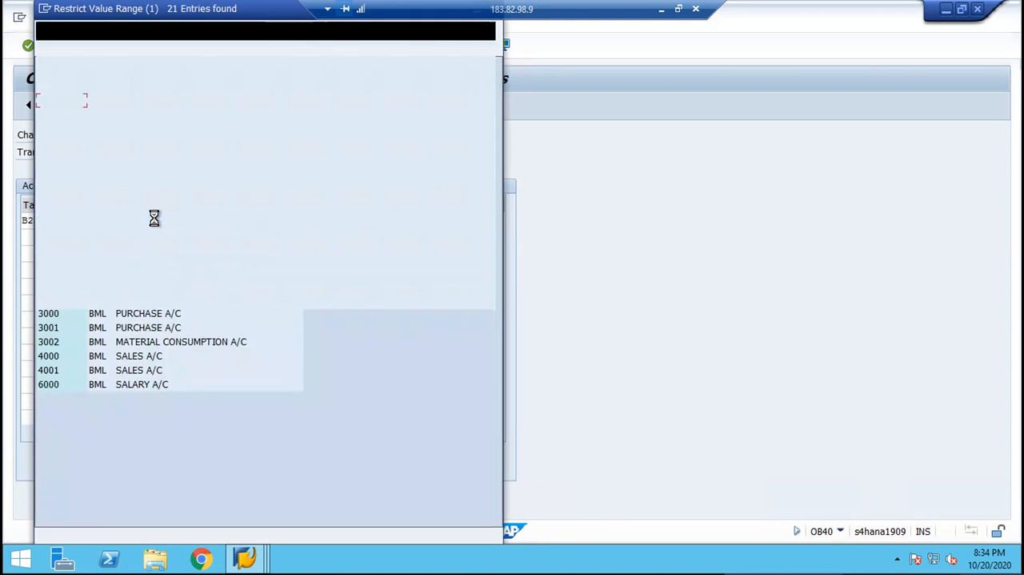
{"action": "left_click", "coordinate": [182, 187]}
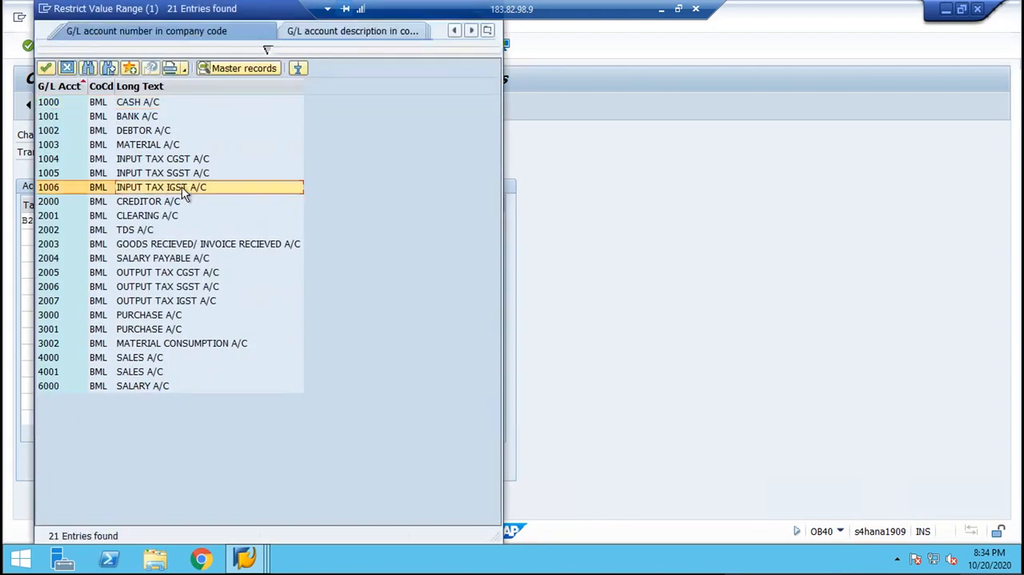
{"action": "double_click", "coordinate": [181, 186]}
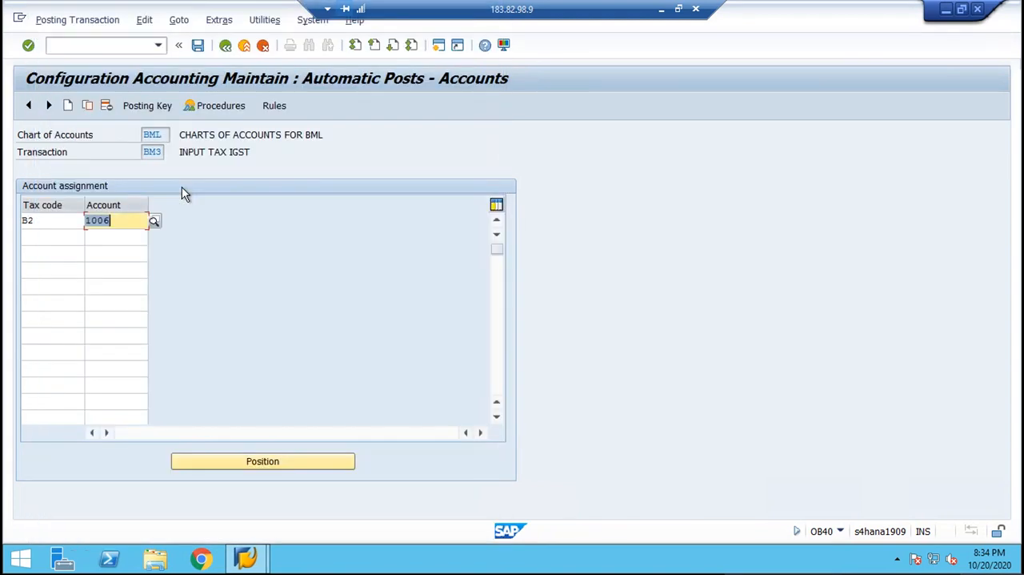
{"action": "key", "text": "ctrl+s"}
{"action": "key", "text": "Return"}
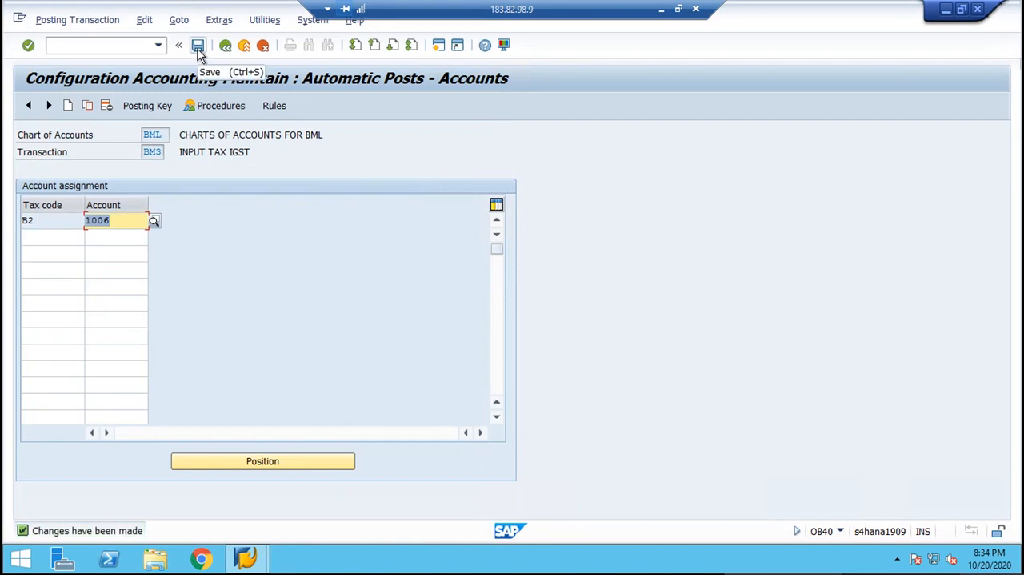
{"action": "left_click", "coordinate": [198, 45]}
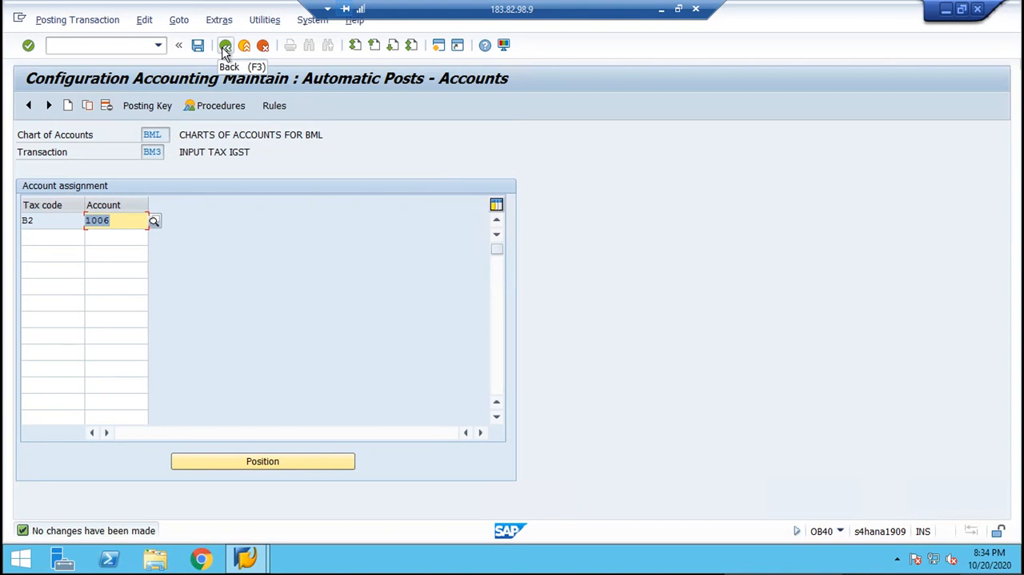
{"action": "left_click", "coordinate": [225, 46]}
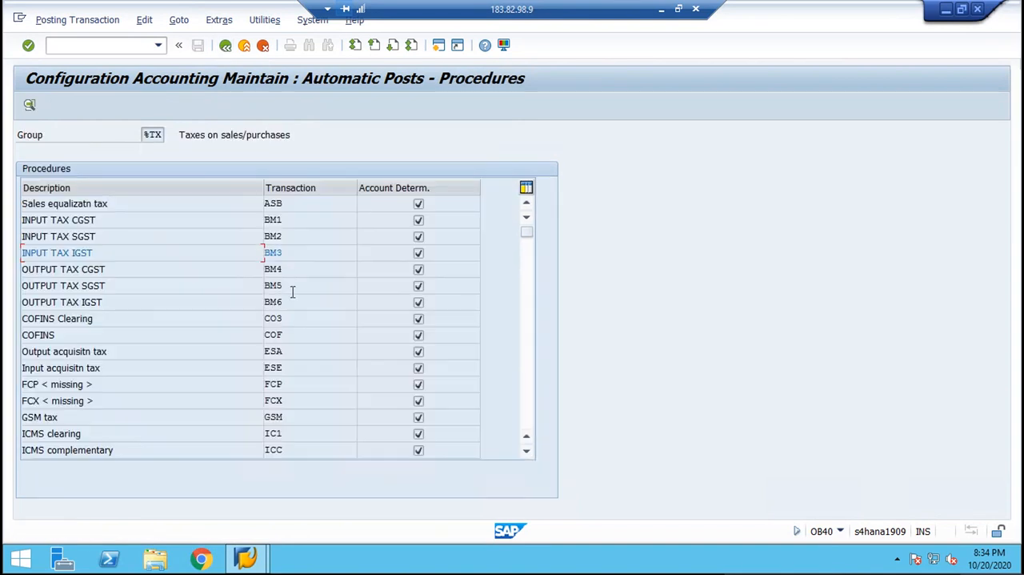
Open the OUTPUT TAX CGST procedure (BM4), base its account determination on the tax code and save the rule.
{"action": "double_click", "coordinate": [268, 270]}
{"action": "double_click", "coordinate": [284, 273]}
{"action": "left_click", "coordinate": [147, 221]}
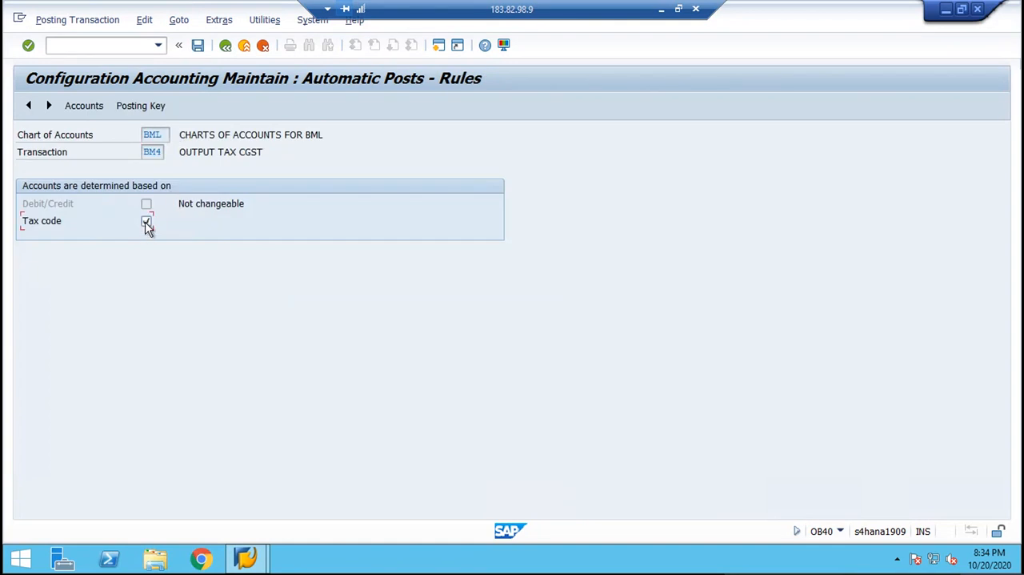
{"action": "left_click", "coordinate": [141, 105]}
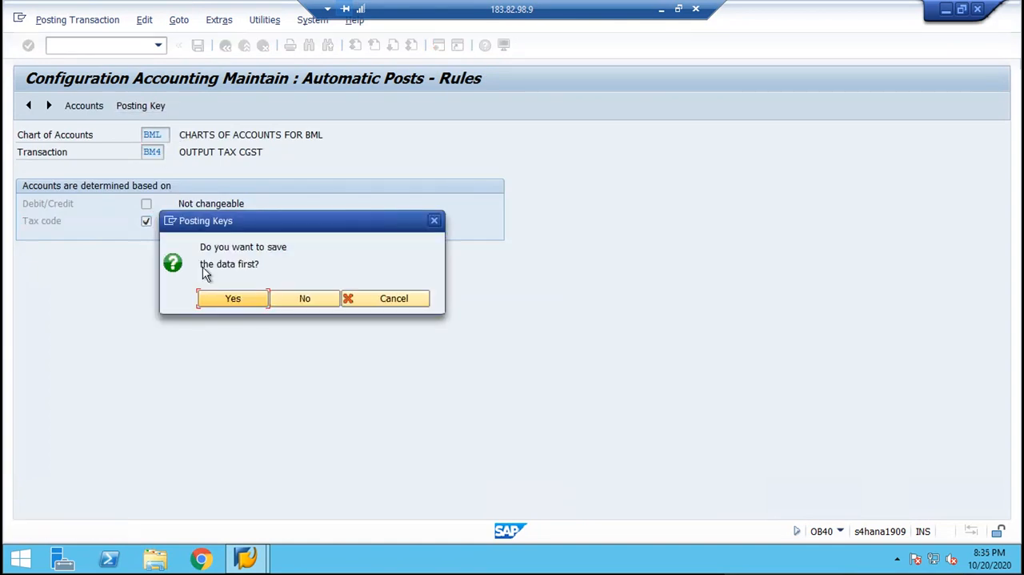
{"action": "left_click", "coordinate": [216, 301]}
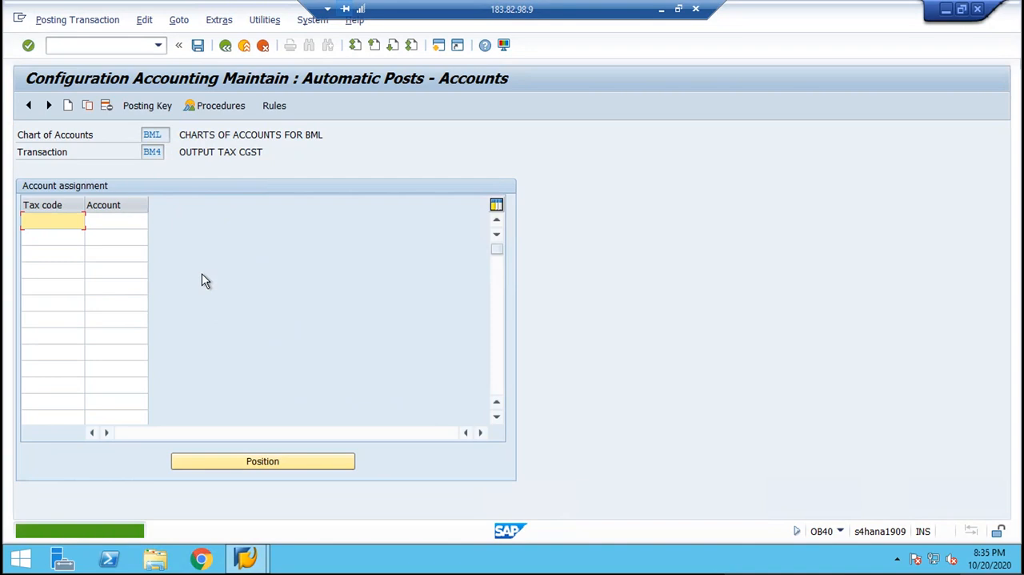
Set the posting keys of transaction BM4 to debit 40 and credit 50, saving them in the proposed customizing request.
{"action": "left_click", "coordinate": [153, 110]}
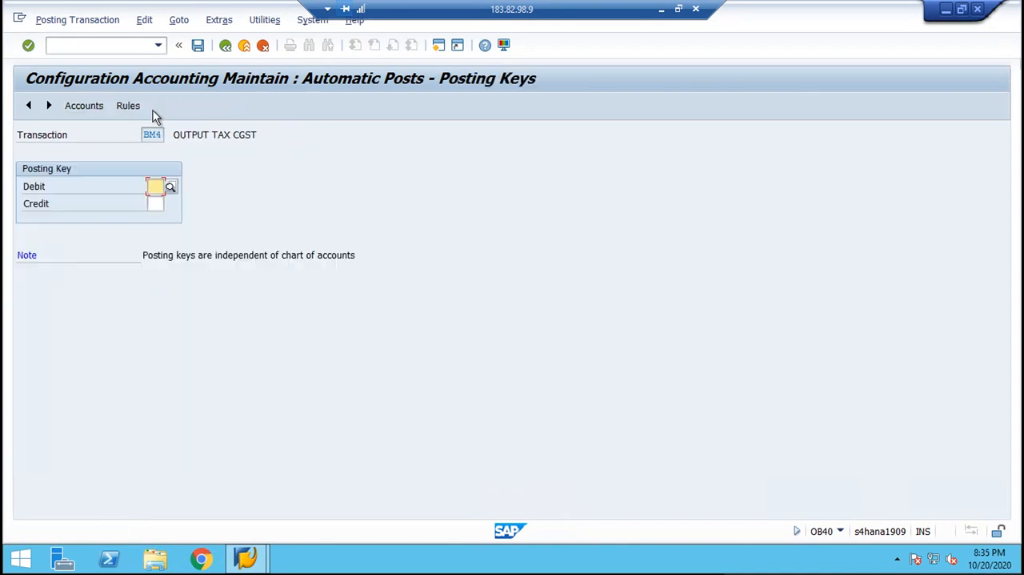
{"action": "type", "text": "40"}
{"action": "key", "text": "Tab"}
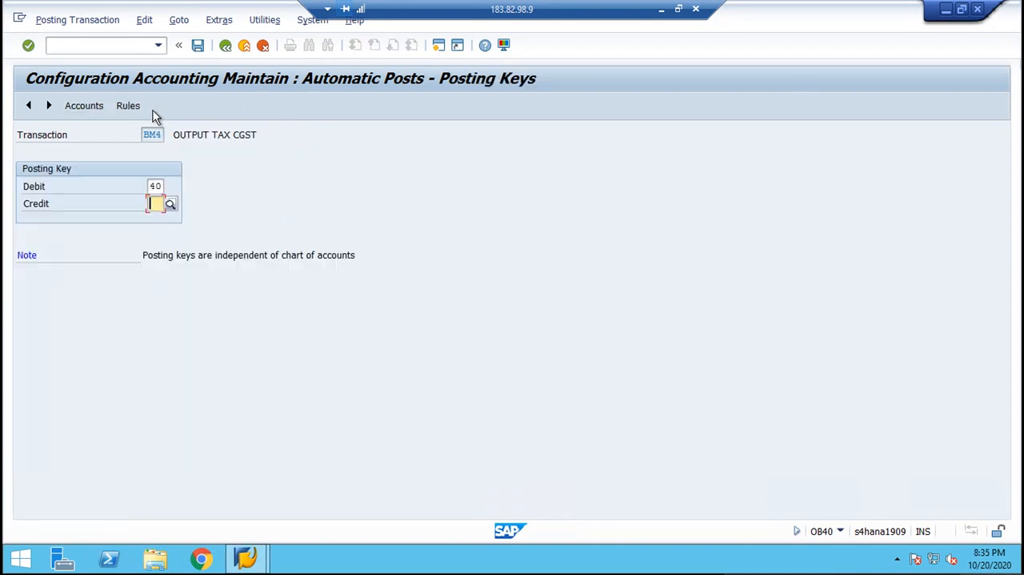
{"action": "type", "text": "50"}
{"action": "key", "text": "Return"}
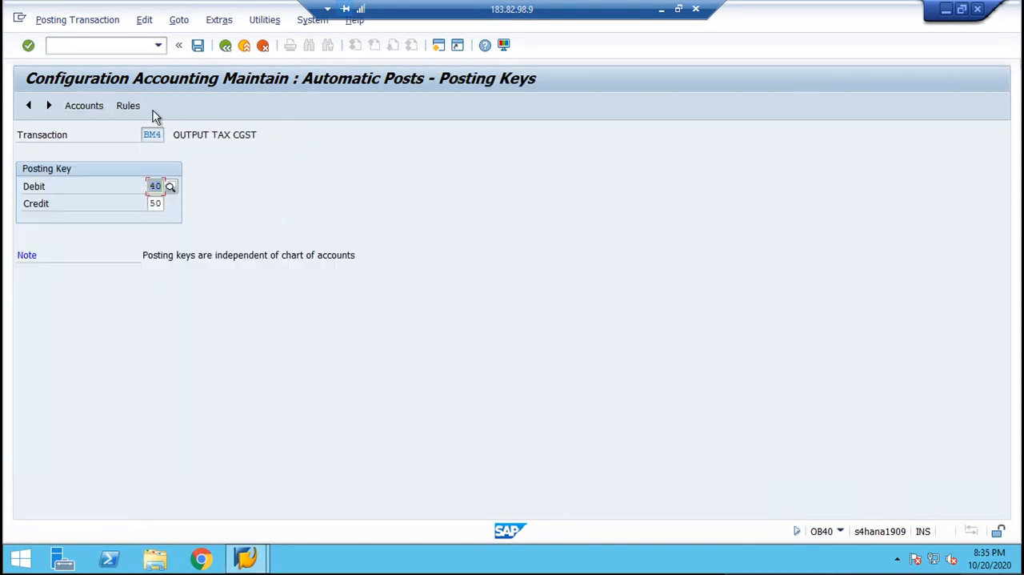
{"action": "left_click", "coordinate": [85, 108]}
{"action": "left_click", "coordinate": [233, 298]}
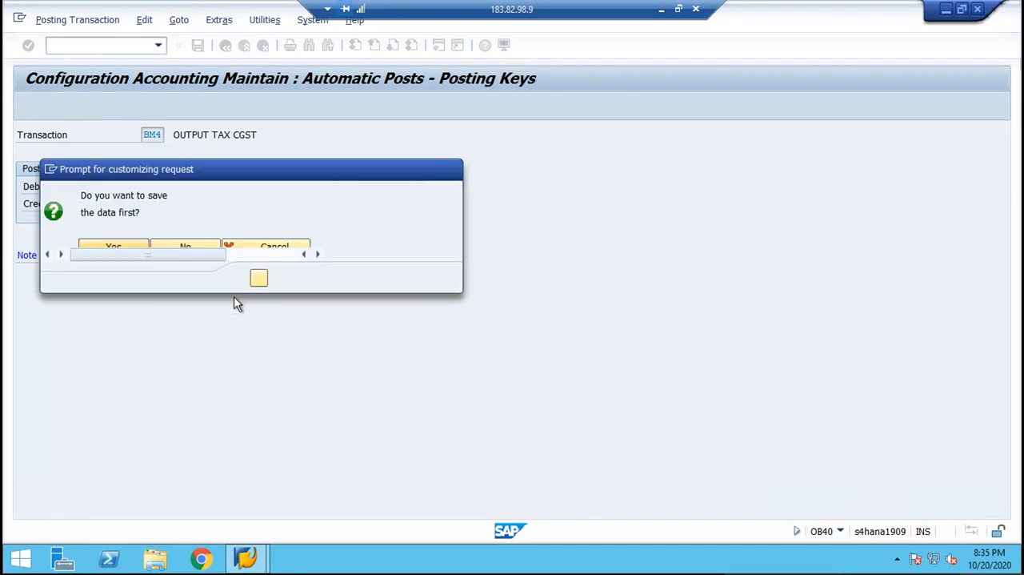
{"action": "left_click", "coordinate": [259, 279]}
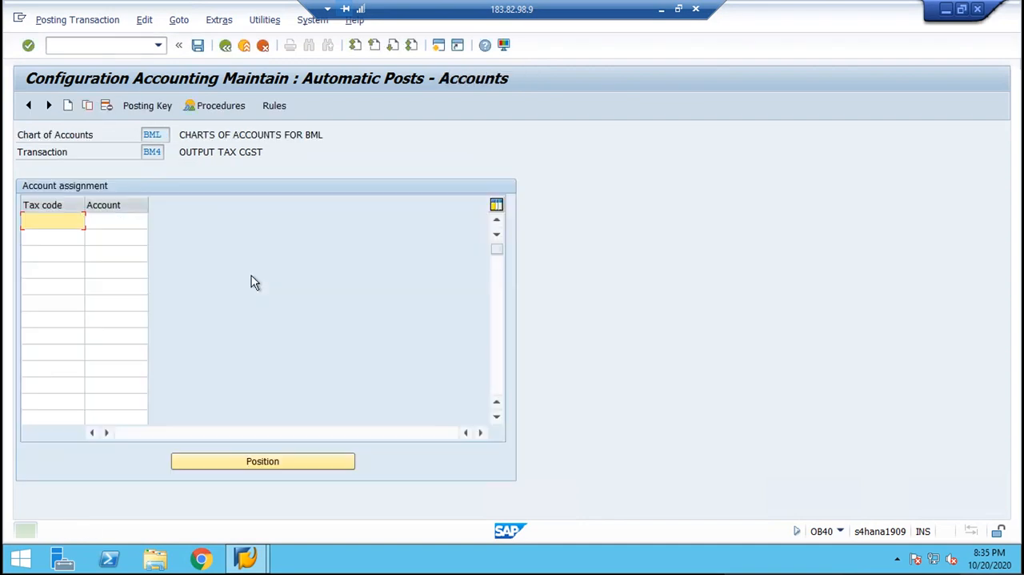
Assign tax code B3 to G/L account 2005 (OUTPUT TAX CGST A/C) for transaction BM4, save it and return to the procedures list.
{"action": "type", "text": "B3"}
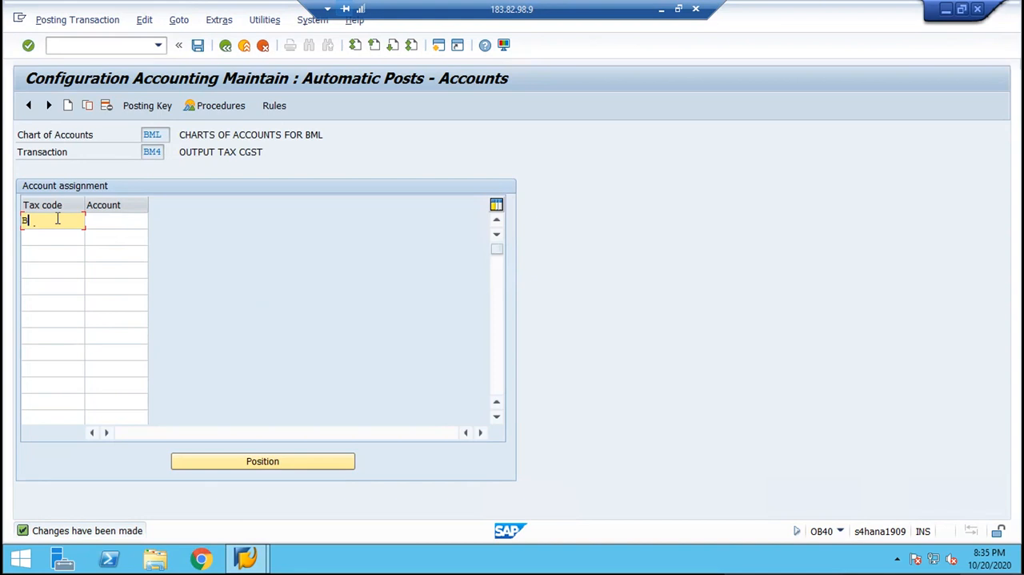
{"action": "key", "text": "Tab"}
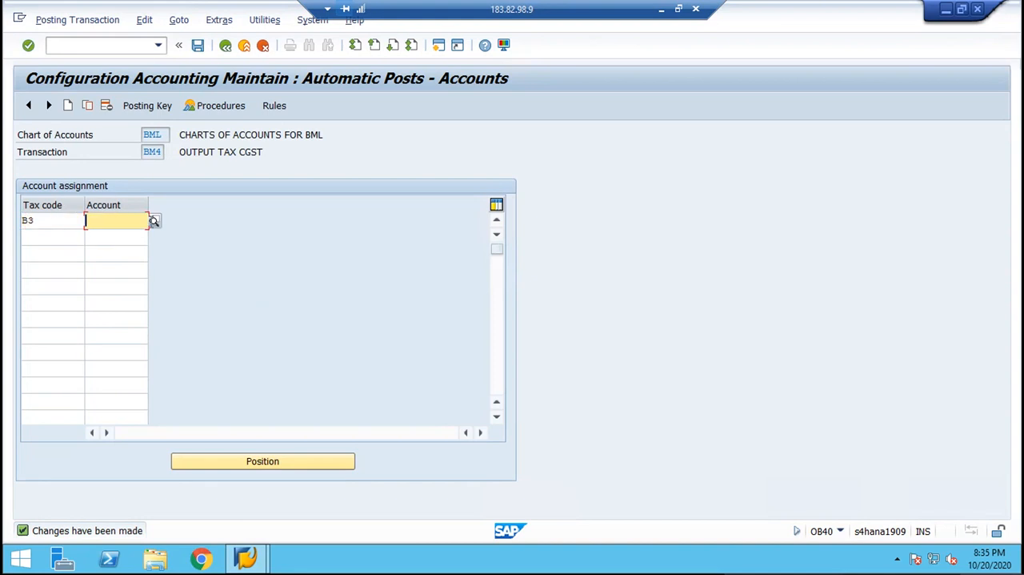
{"action": "left_click", "coordinate": [154, 224]}
{"action": "key", "text": "Return"}
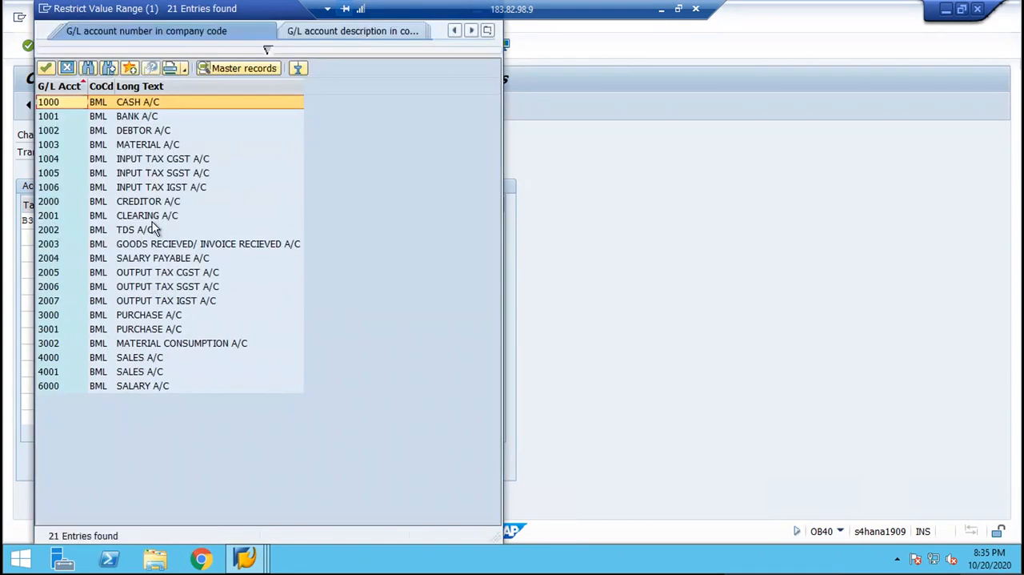
{"action": "left_click", "coordinate": [163, 273]}
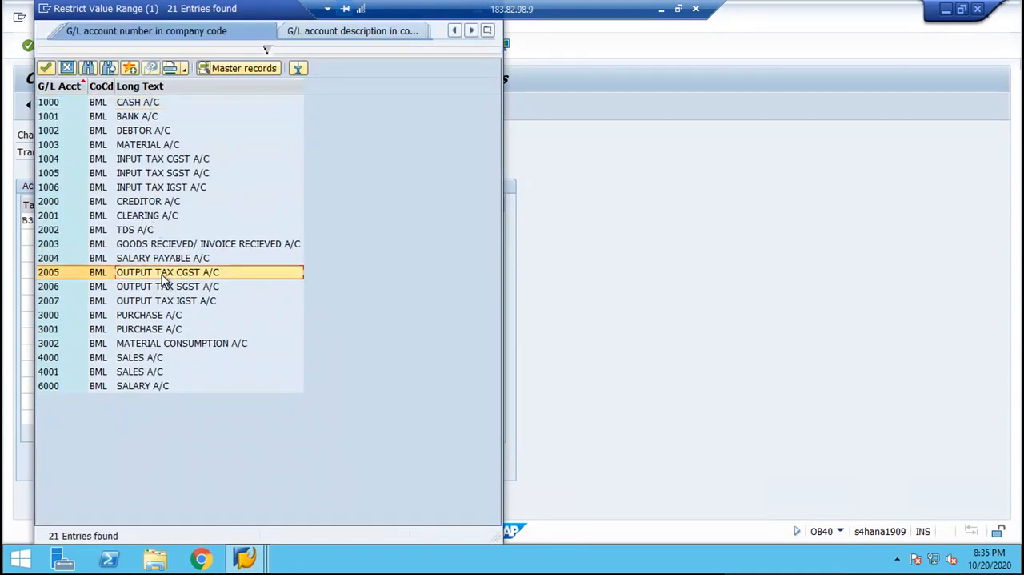
{"action": "double_click", "coordinate": [164, 275]}
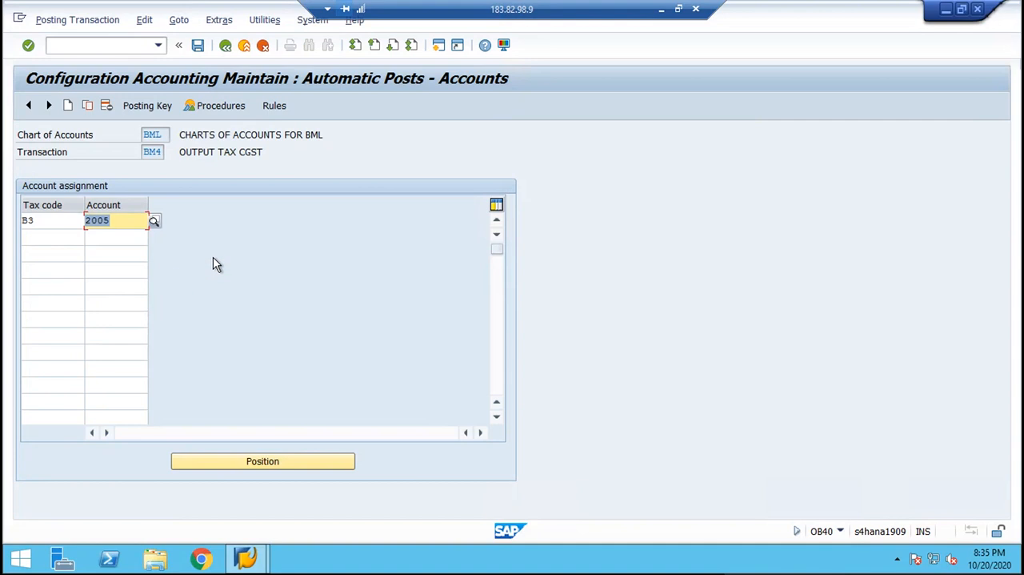
{"action": "key", "text": "ctrl+s"}
{"action": "key", "text": "Return"}
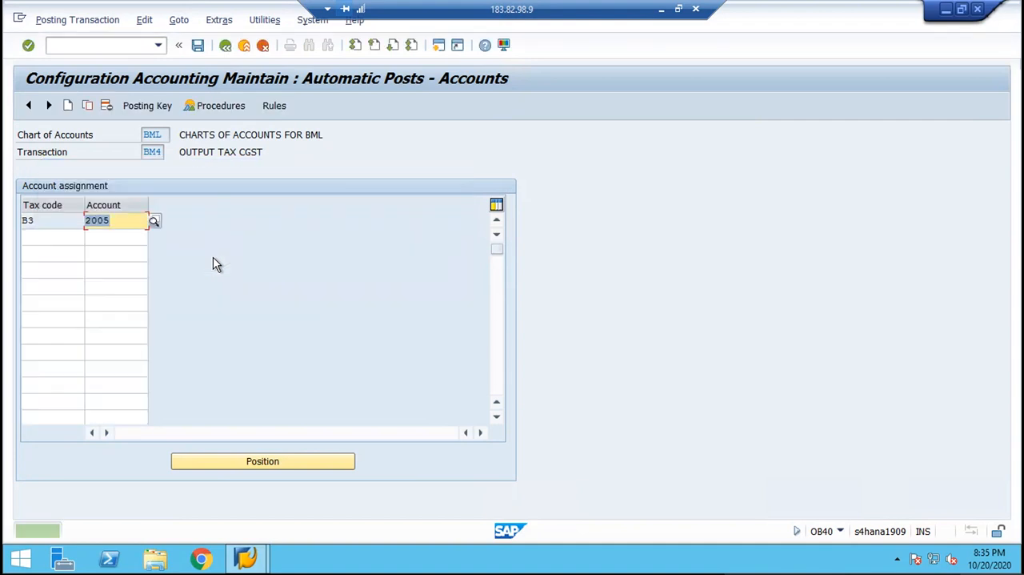
{"action": "left_click", "coordinate": [225, 46]}
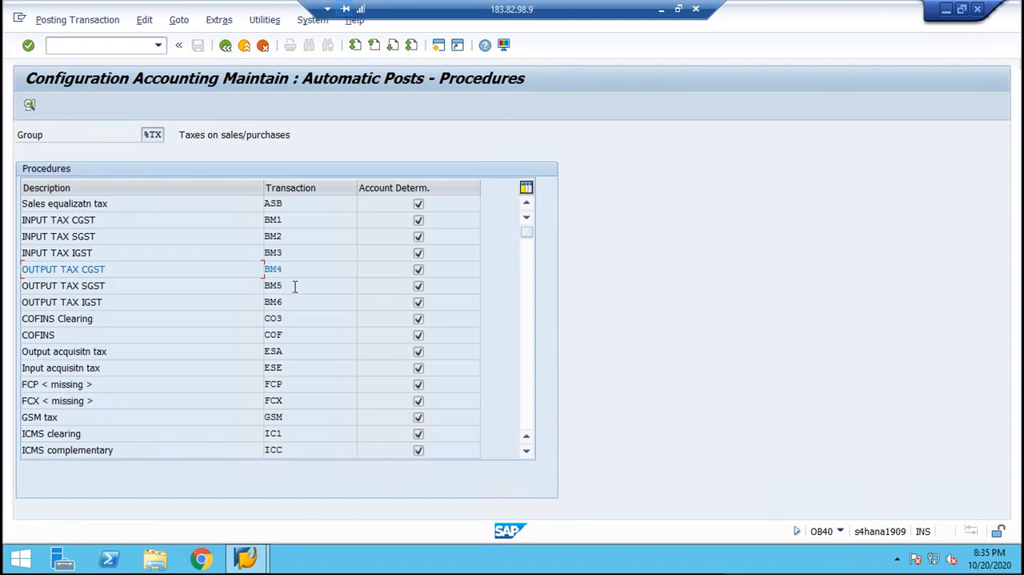
Open the OUTPUT TAX SGST procedure (BM5), base its account determination on the tax code and save the rule.
{"action": "double_click", "coordinate": [295, 285]}
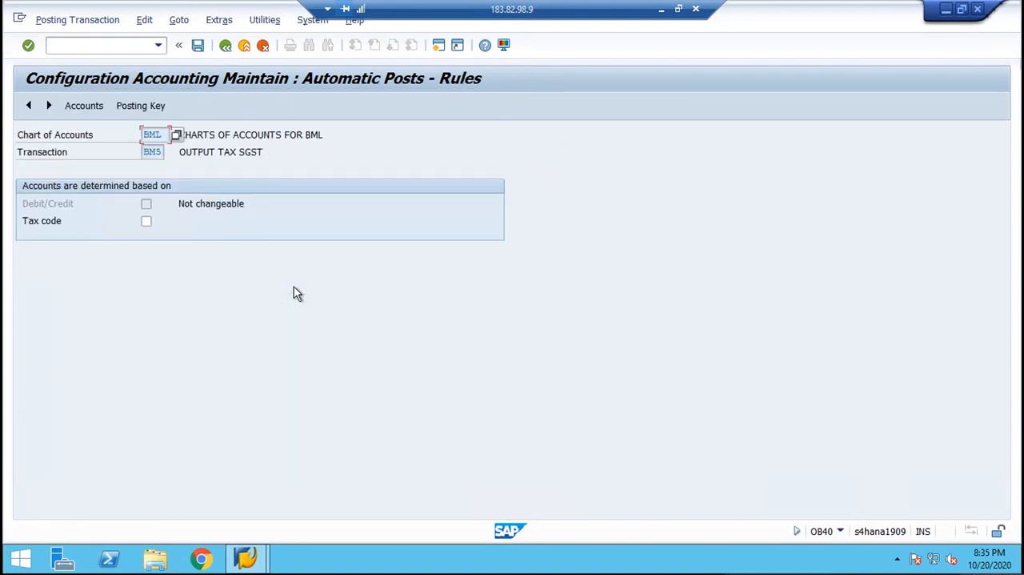
{"action": "left_click", "coordinate": [147, 221]}
{"action": "left_click", "coordinate": [158, 106]}
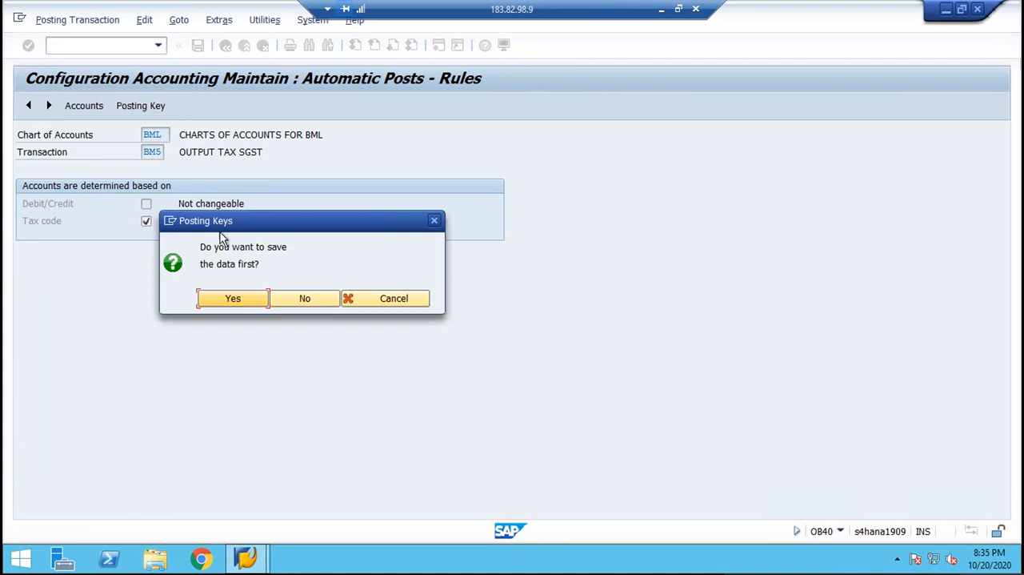
{"action": "left_click", "coordinate": [216, 302]}
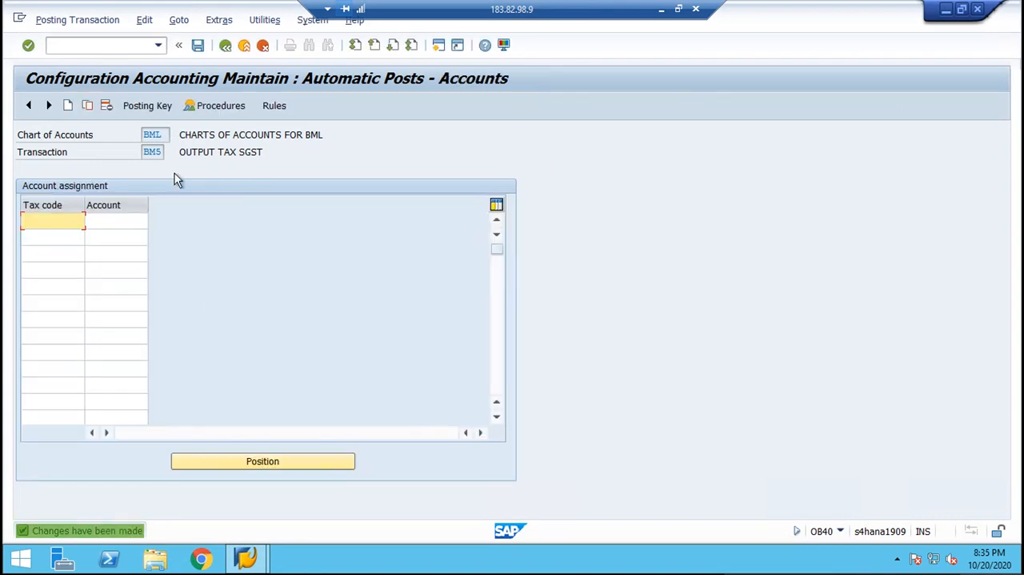
Set the posting keys of transaction BM5 to debit 40 and credit 50, saving them in the proposed customizing request.
{"action": "left_click", "coordinate": [142, 105]}
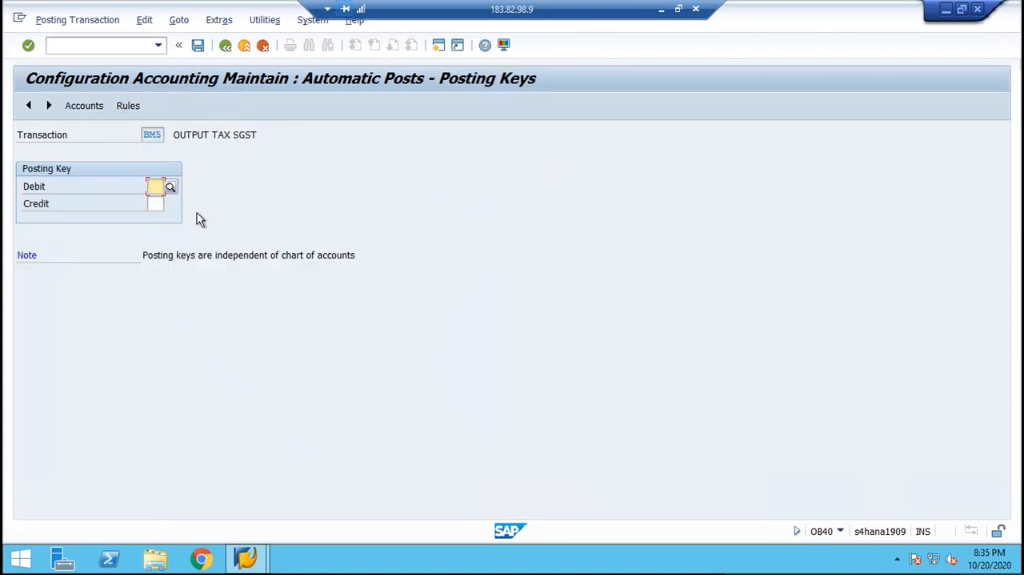
{"action": "type", "text": "40"}
{"action": "key", "text": "Tab"}
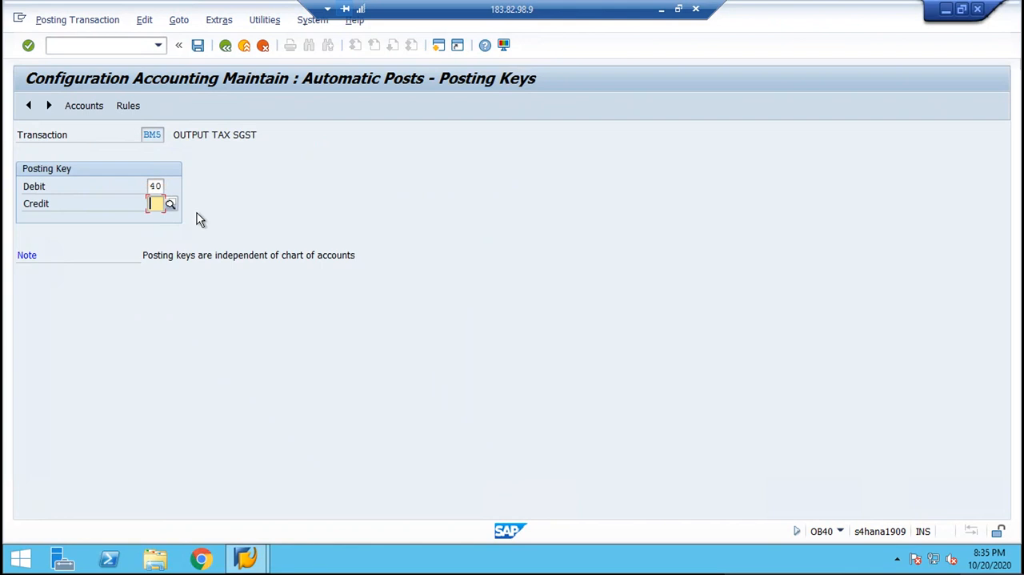
{"action": "type", "text": "50"}
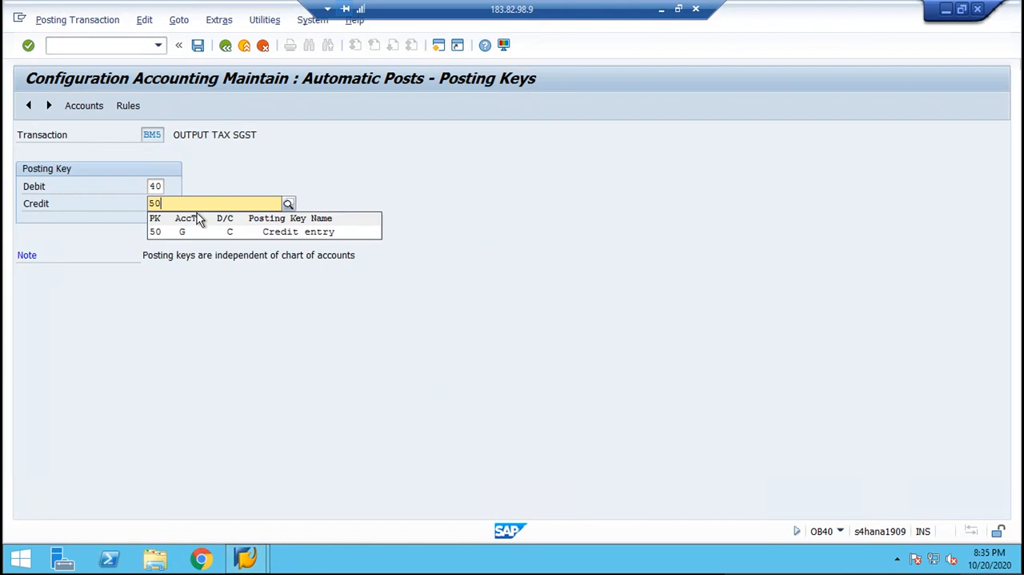
{"action": "key", "text": "Return"}
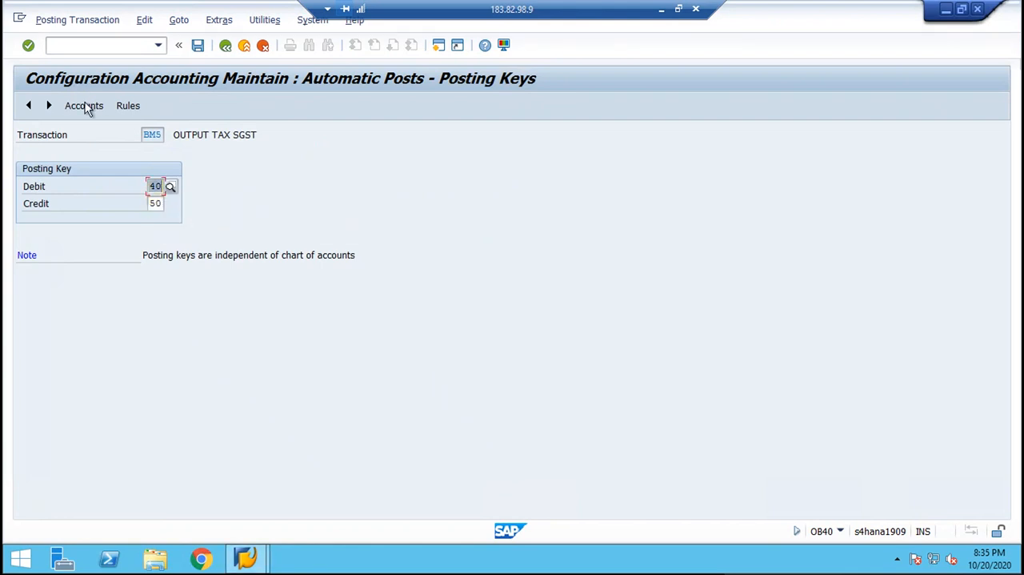
{"action": "left_click", "coordinate": [84, 106]}
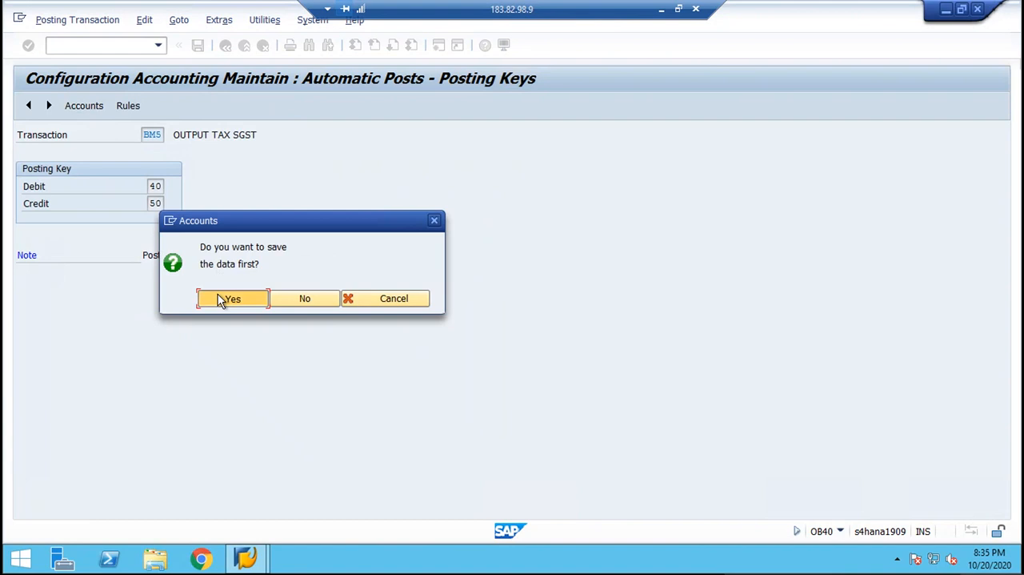
{"action": "left_click", "coordinate": [221, 300]}
{"action": "left_click", "coordinate": [260, 277]}
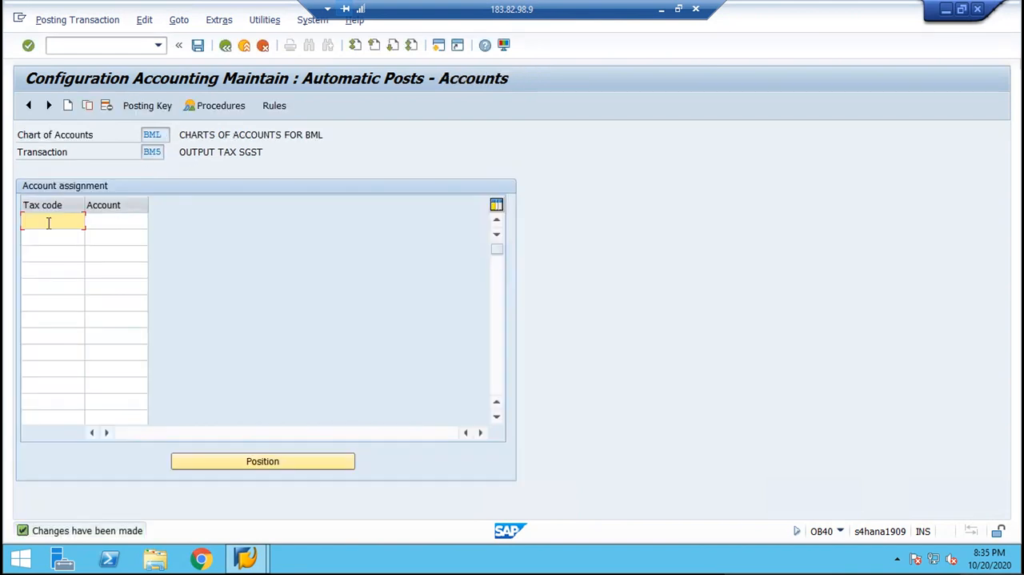
Assign tax code B3 to G/L account 2006 (OUTPUT TAX SGST A/C) for transaction BM5, save it and return to the procedures list.
{"action": "type", "text": "B3"}
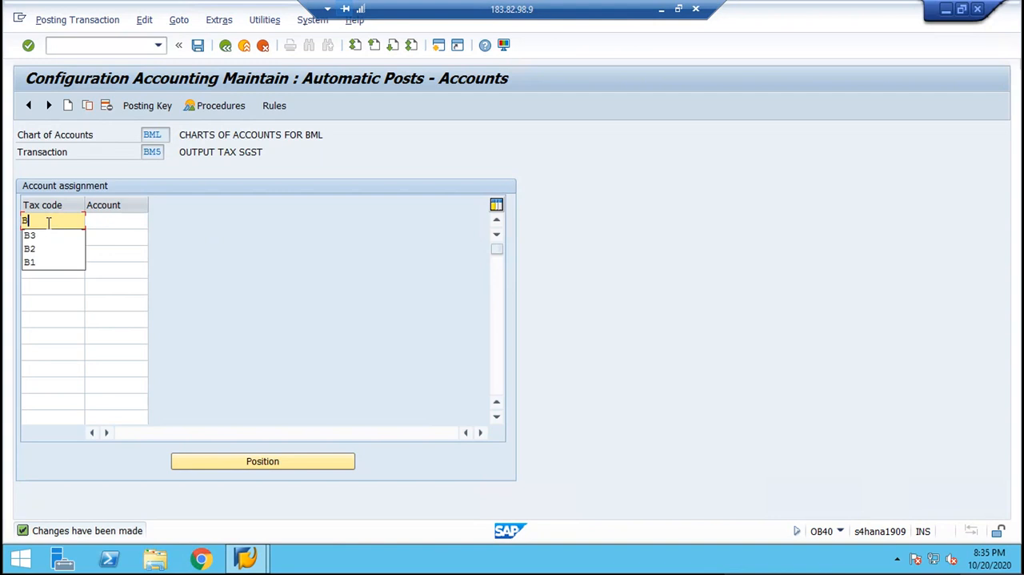
{"action": "key", "text": "Tab"}
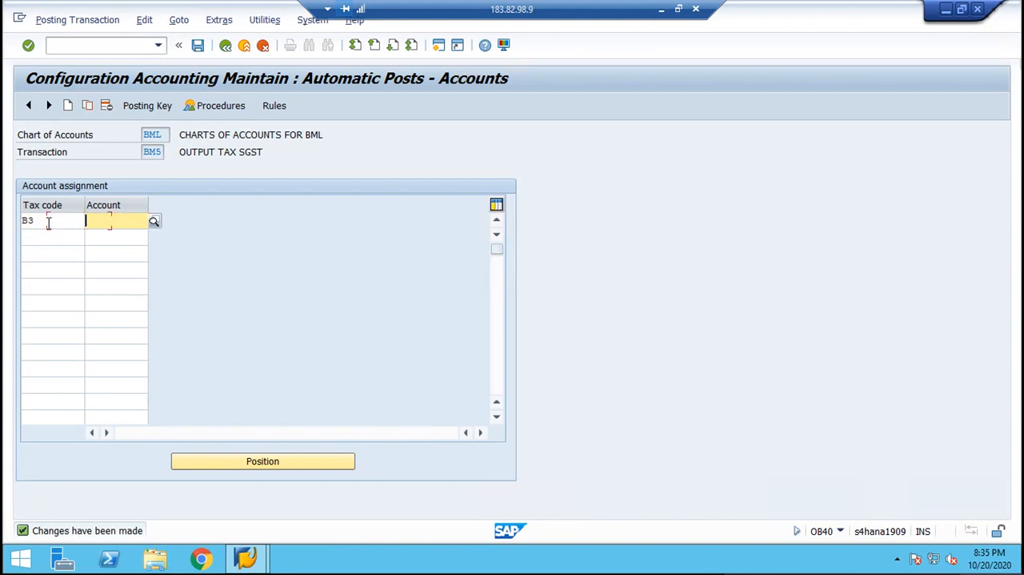
{"action": "left_click", "coordinate": [155, 223]}
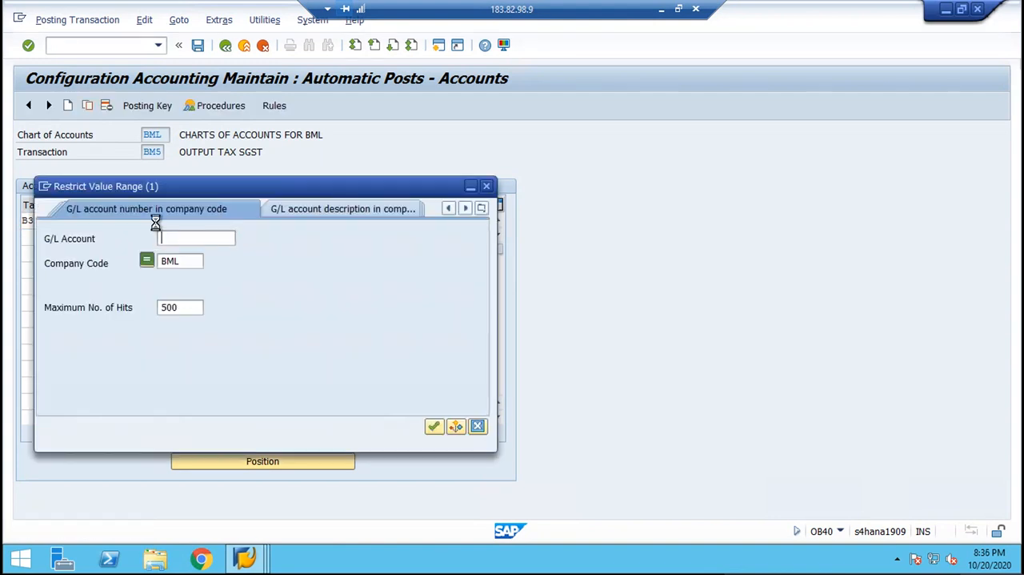
{"action": "key", "text": "Return"}
{"action": "key", "text": "Down"}
{"action": "key", "text": "Down"}
{"action": "key", "text": "Down"}
{"action": "key", "text": "Down"}
{"action": "key", "text": "Down"}
{"action": "key", "text": "Down"}
{"action": "key", "text": "Down"}
{"action": "key", "text": "Down"}
{"action": "key", "text": "Down"}
{"action": "key", "text": "Down"}
{"action": "key", "text": "Down"}
{"action": "key", "text": "Down"}
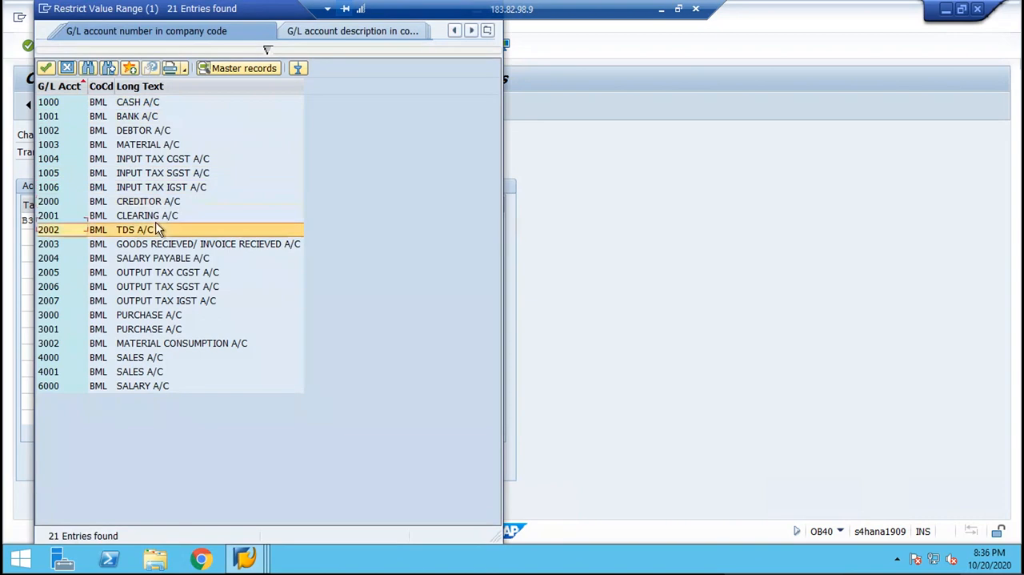
{"action": "key", "text": "Down"}
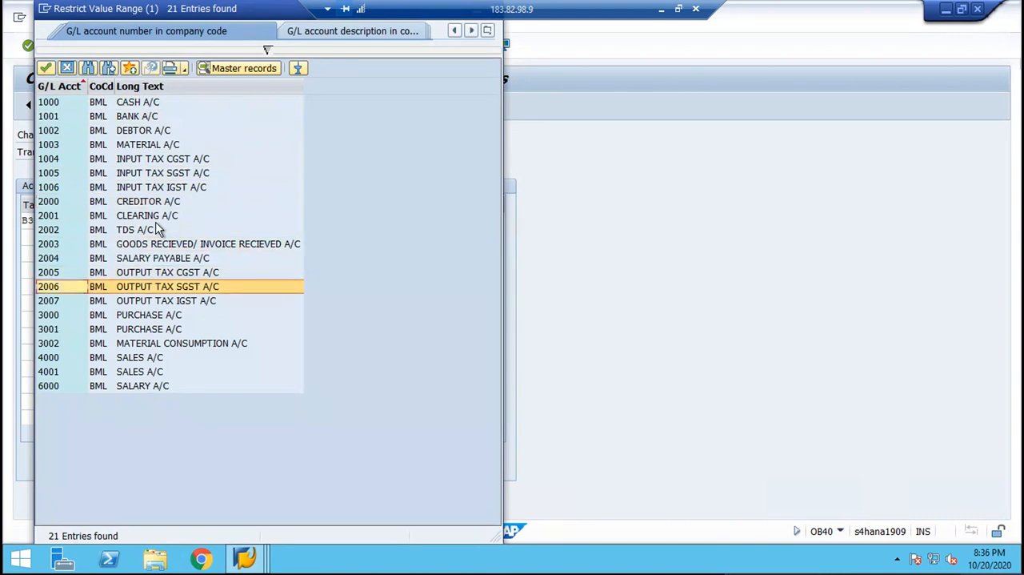
{"action": "key", "text": "Return"}
{"action": "key", "text": "ctrl+s"}
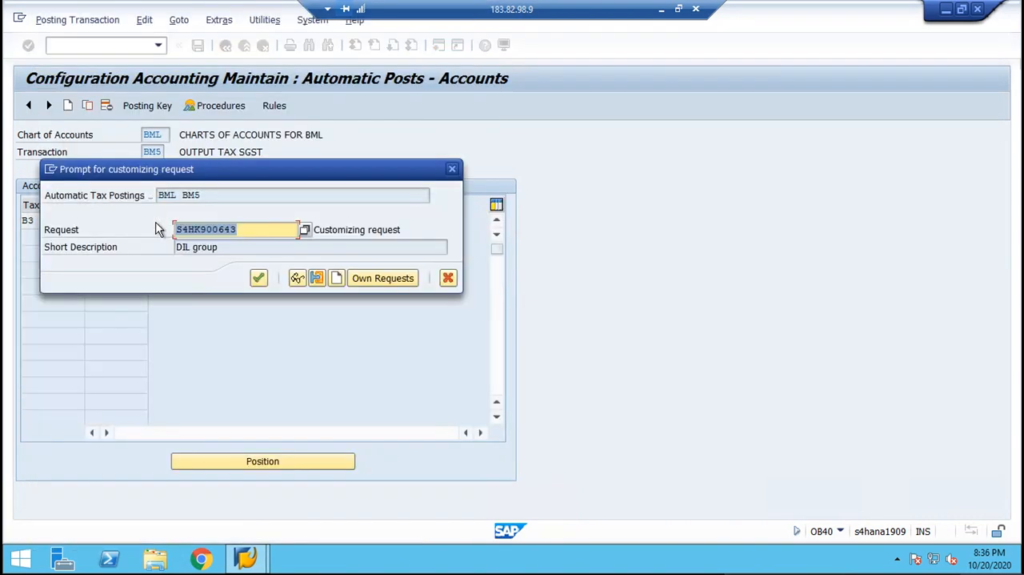
{"action": "key", "text": "Return"}
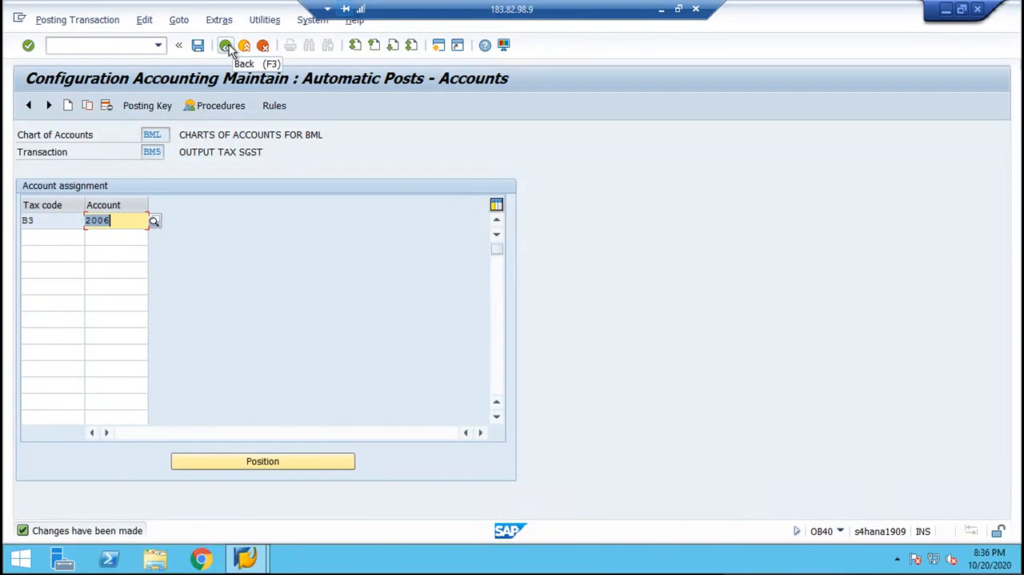
{"action": "left_click", "coordinate": [227, 47]}
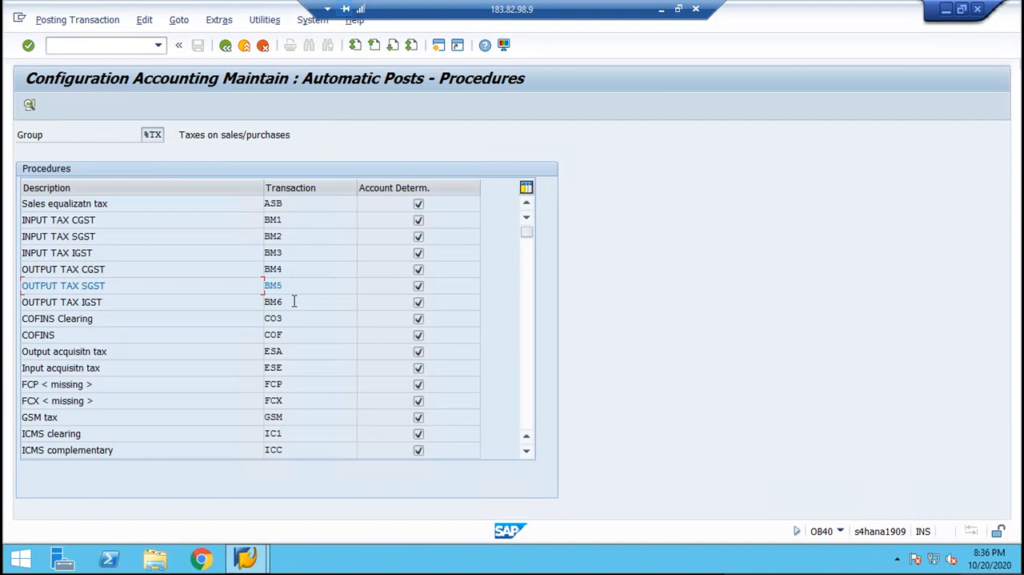
Open the OUTPUT TAX IGST procedure (BM6), base its account determination on the tax code and save the rule.
{"action": "double_click", "coordinate": [294, 300]}
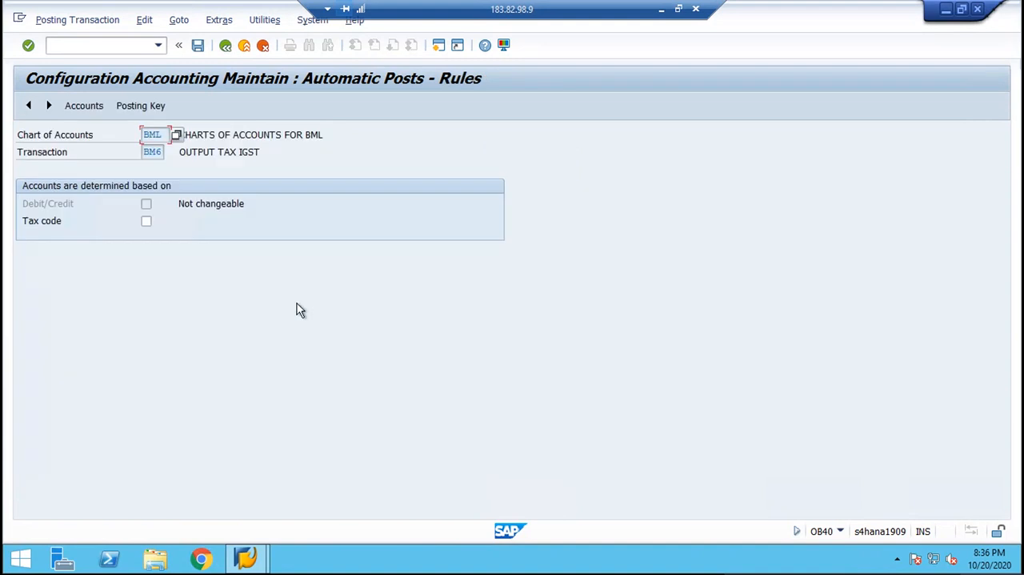
{"action": "left_click", "coordinate": [147, 222]}
{"action": "left_click", "coordinate": [141, 106]}
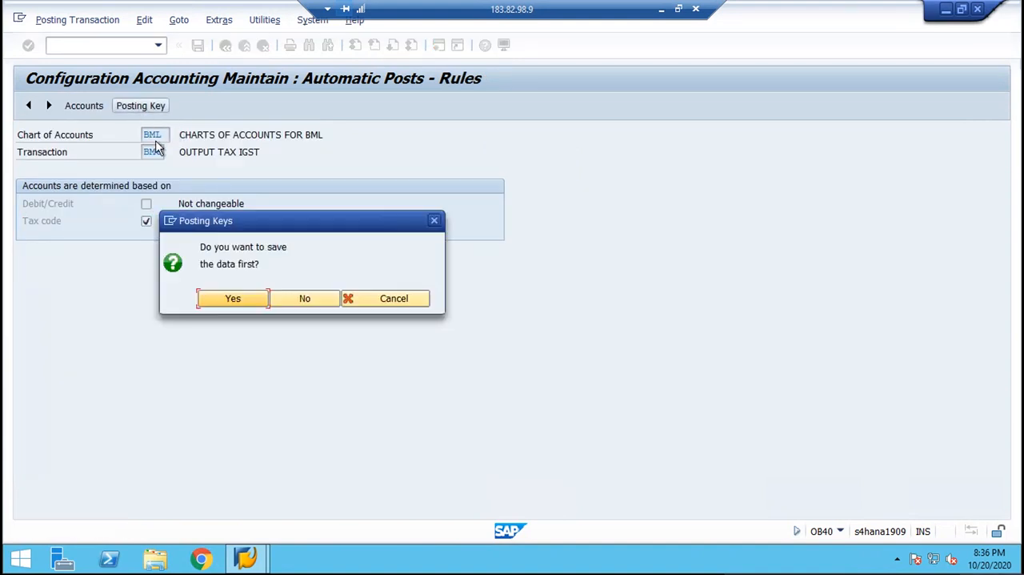
{"action": "left_click", "coordinate": [230, 301]}
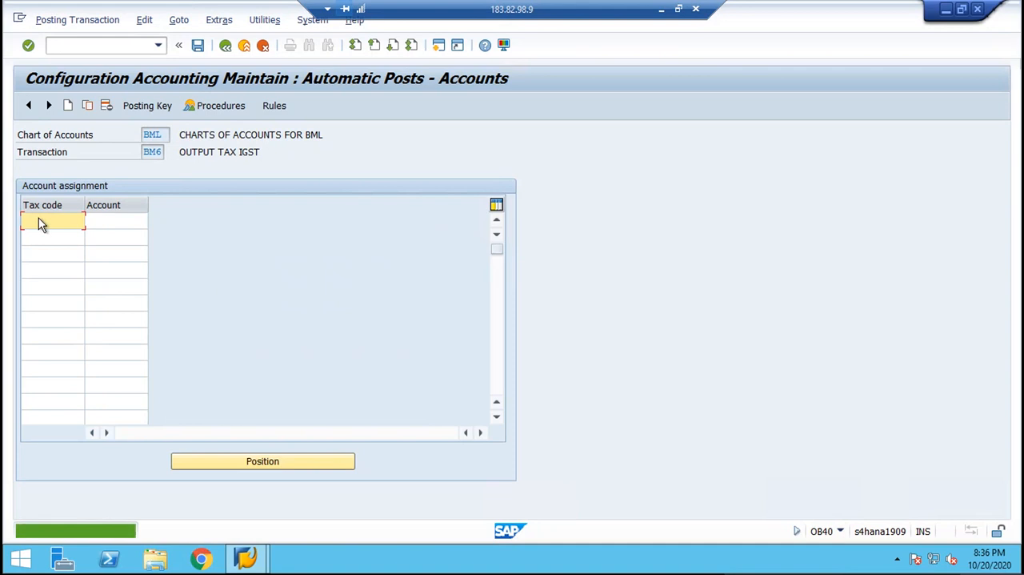
Set the posting keys of transaction BM6 to debit 40 and credit 50, save them and go to its account assignment.
{"action": "left_click", "coordinate": [146, 107]}
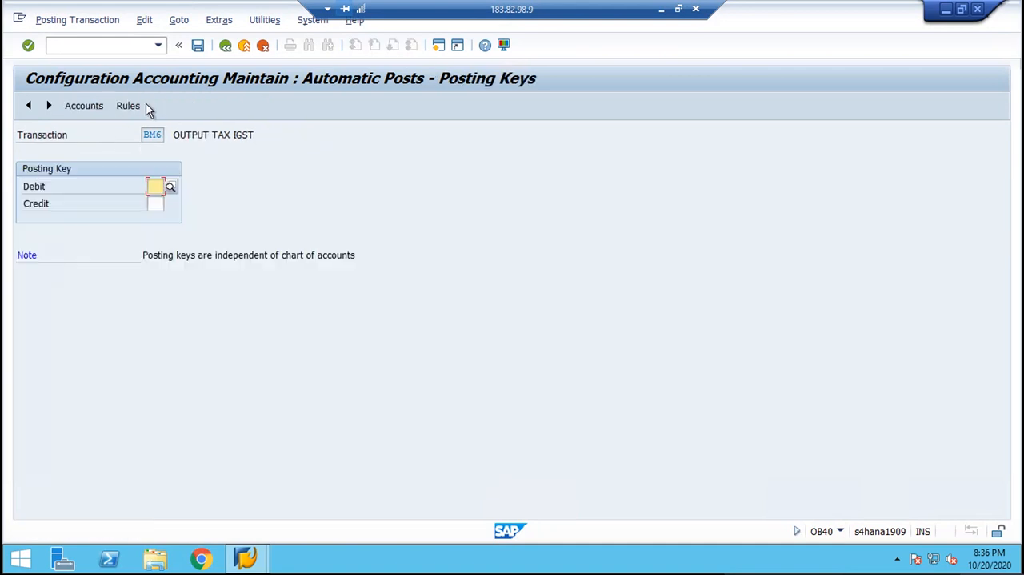
{"action": "type", "text": "40"}
{"action": "key", "text": "Tab"}
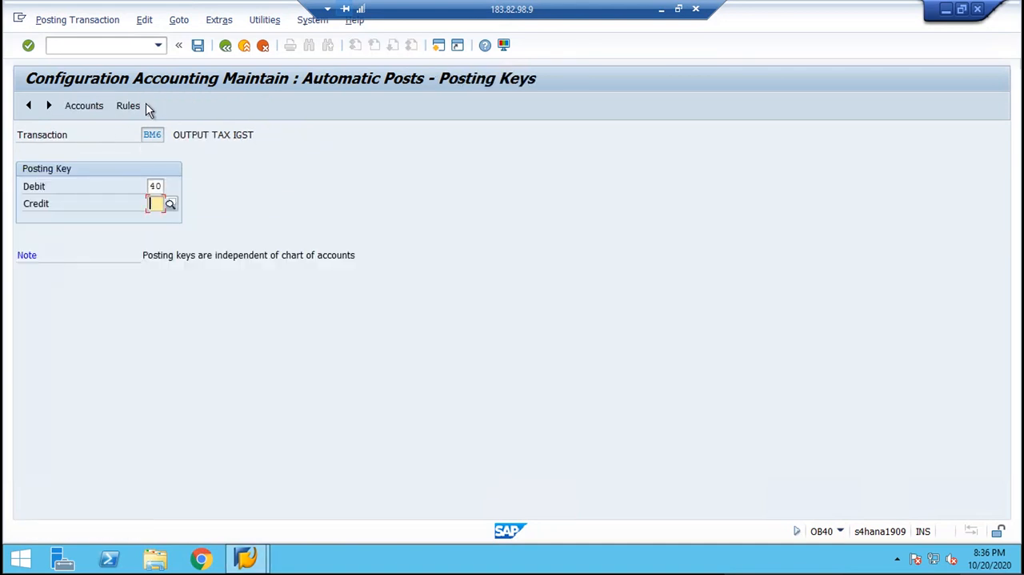
{"action": "type", "text": "50"}
{"action": "key", "text": "Return"}
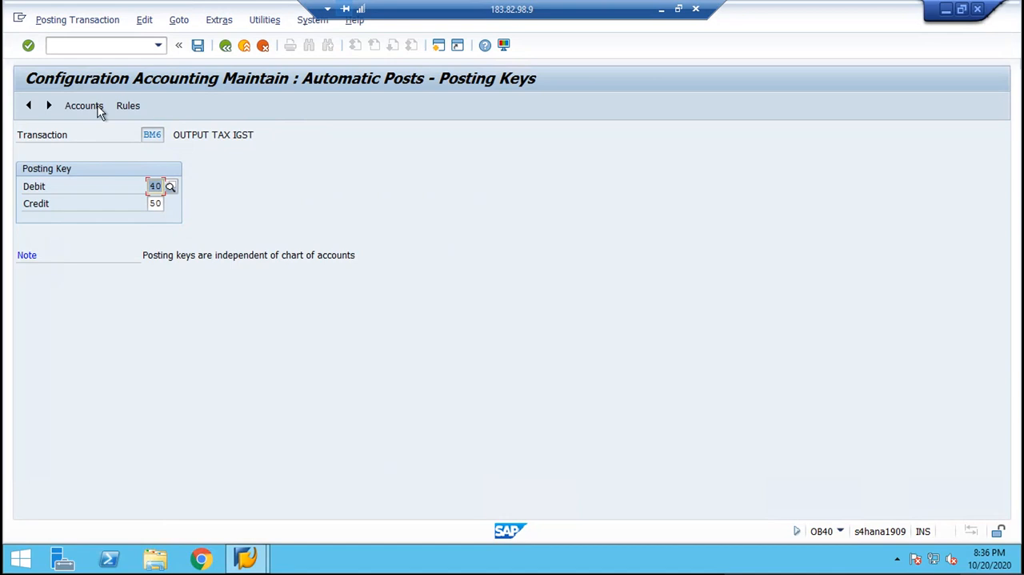
{"action": "left_click", "coordinate": [86, 106]}
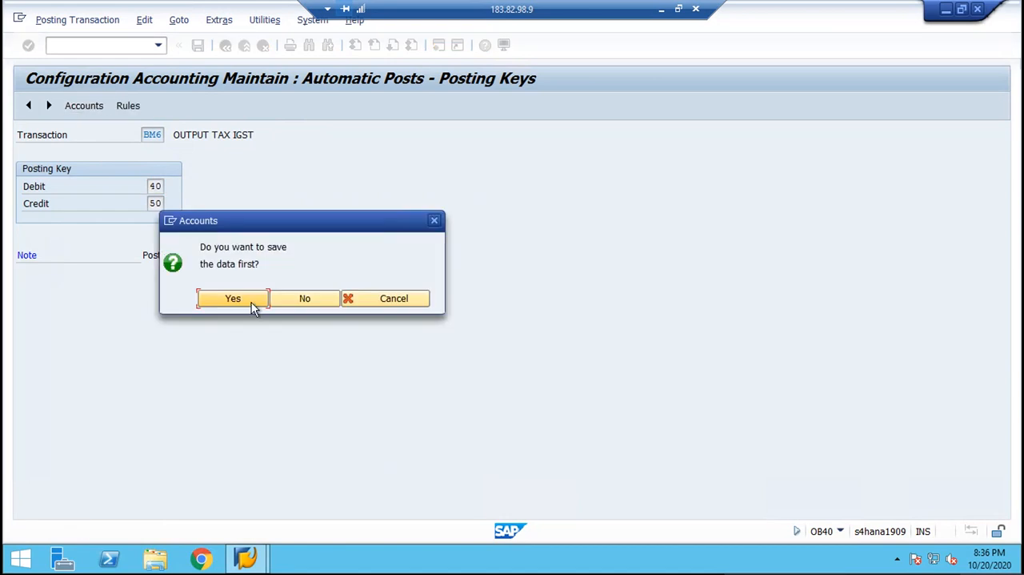
{"action": "left_click", "coordinate": [251, 303]}
{"action": "key", "text": "Return"}
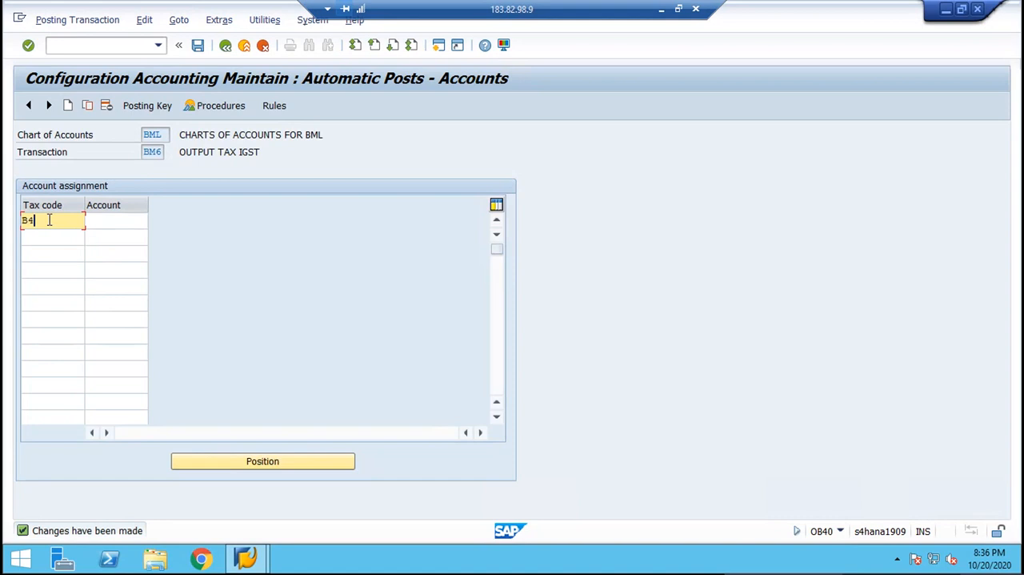
Assign tax code B4 to G/L account 2007 (OUTPUT TAX IGST A/C) for transaction BM6.
{"action": "type", "text": "B4"}
{"action": "key", "text": "Tab"}
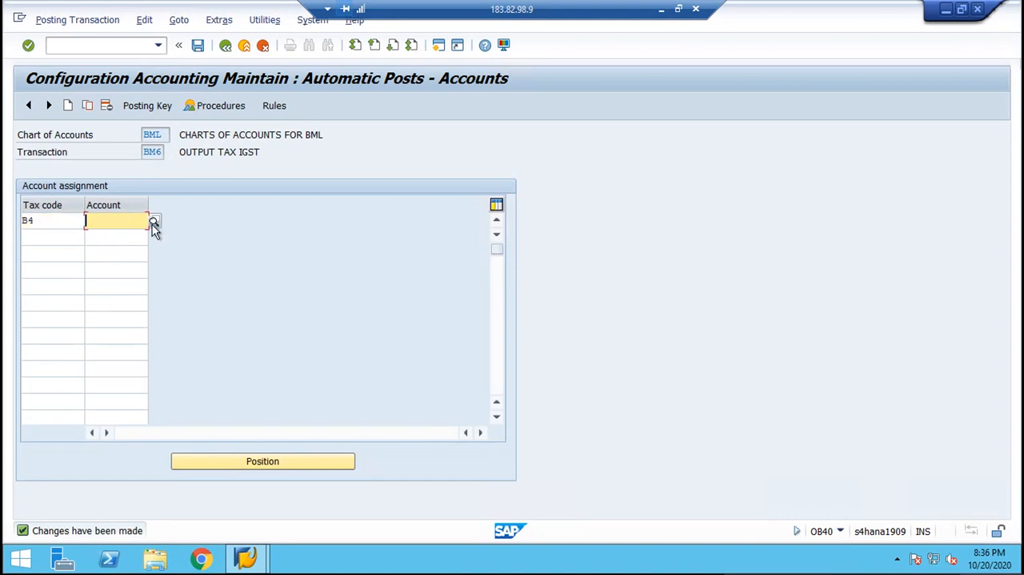
{"action": "left_click", "coordinate": [152, 224]}
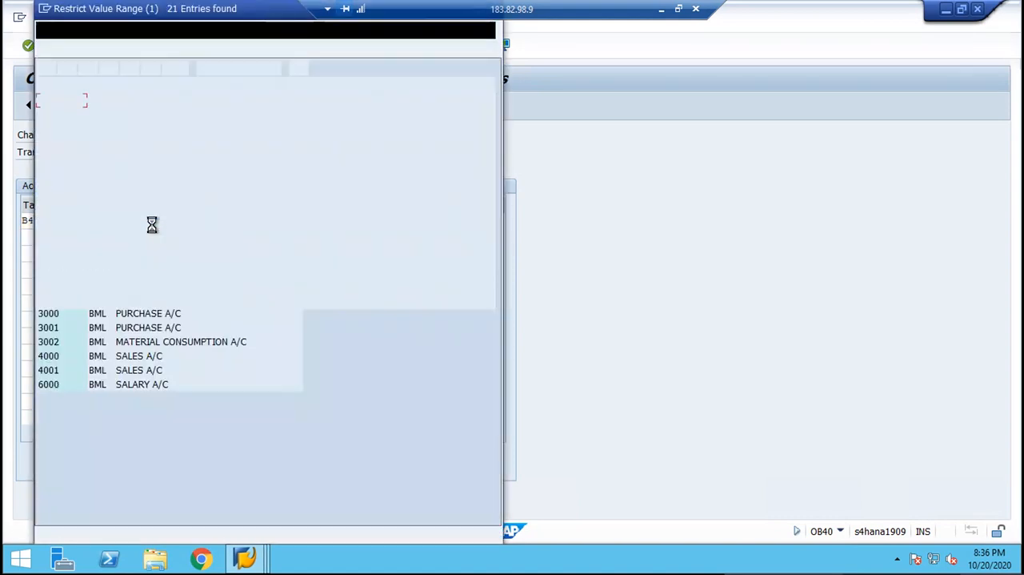
{"action": "key", "text": "Down"}
{"action": "key", "text": "Down"}
{"action": "key", "text": "Down"}
{"action": "key", "text": "Down"}
{"action": "key", "text": "Down"}
{"action": "key", "text": "Down"}
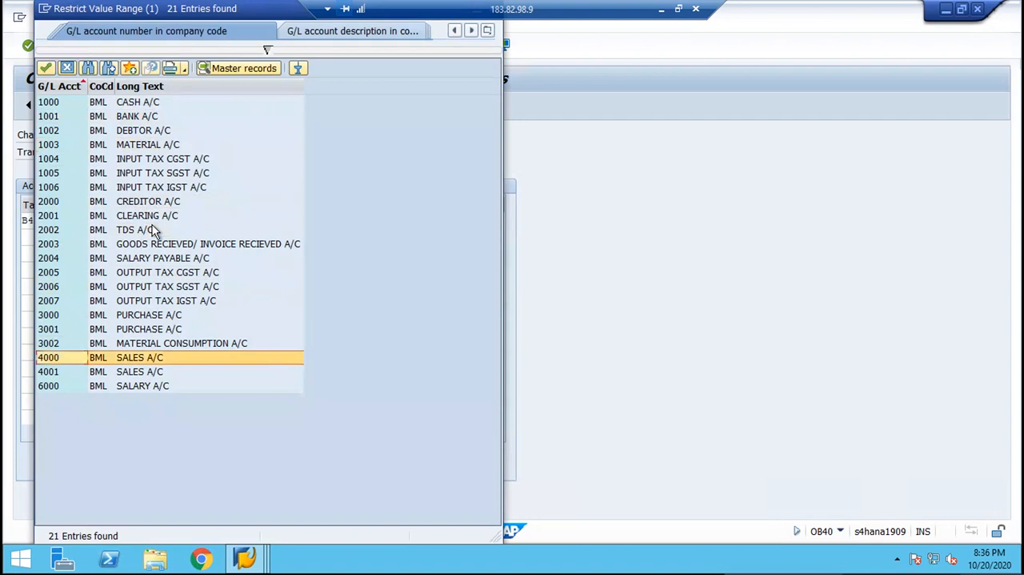
{"action": "key", "text": "Up"}
{"action": "key", "text": "Up"}
{"action": "key", "text": "Up"}
{"action": "key", "text": "Up"}
{"action": "key", "text": "Return"}
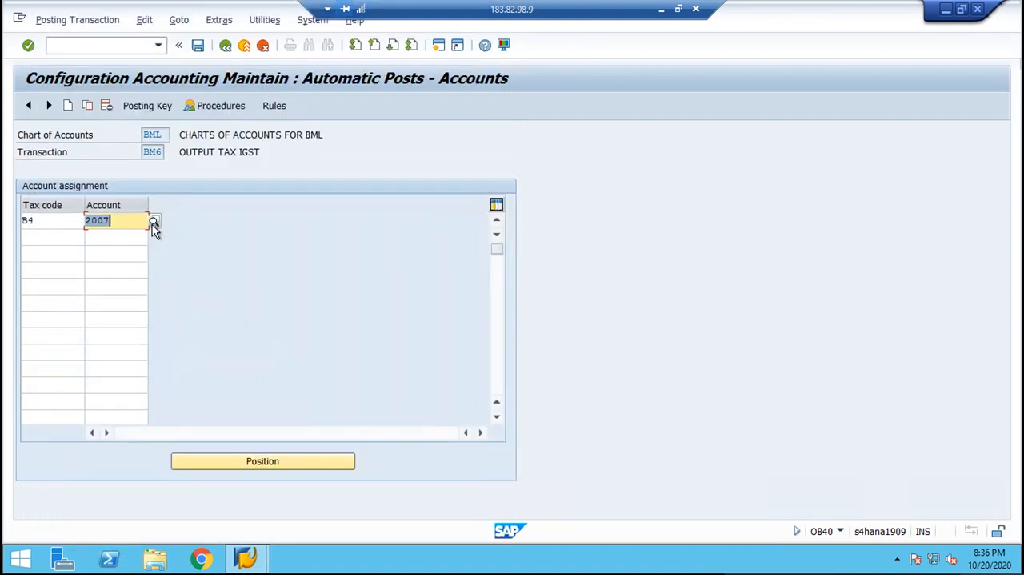
Save the BM6 account assignment and return to the list of tax procedures.
{"action": "key", "text": "ctrl+s"}
{"action": "key", "text": "Return"}
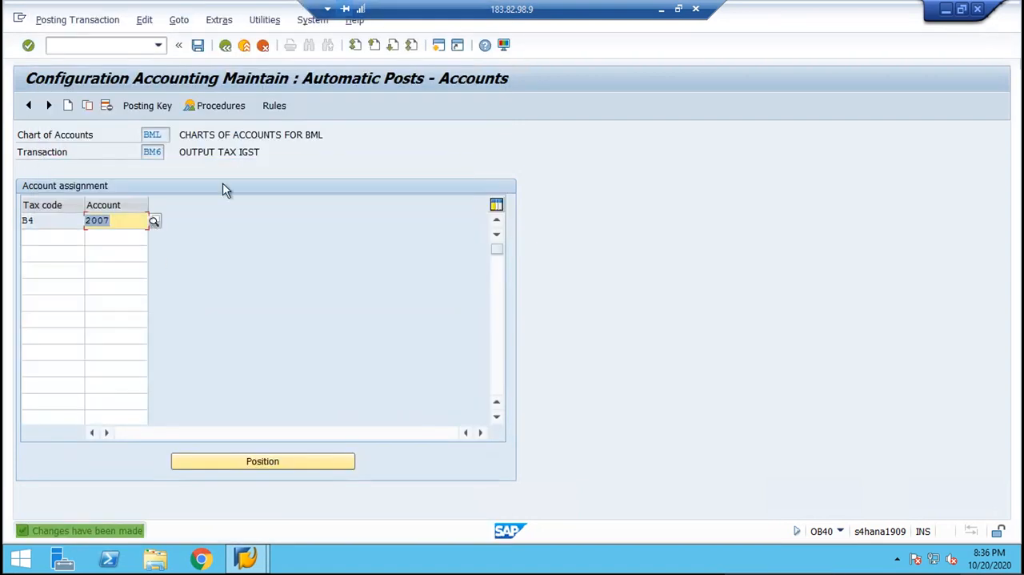
{"action": "left_click", "coordinate": [197, 47]}
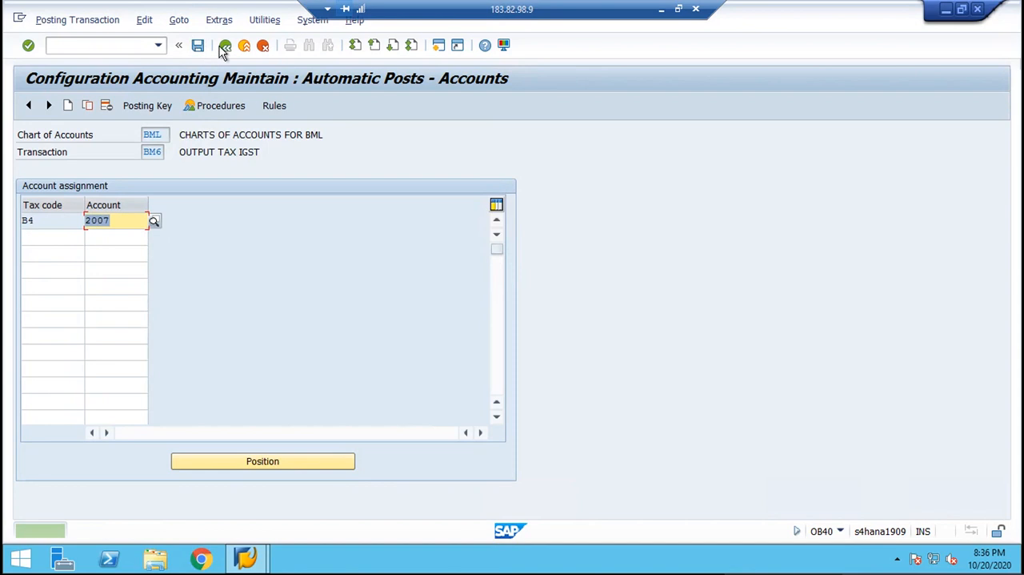
{"action": "left_click", "coordinate": [225, 46]}
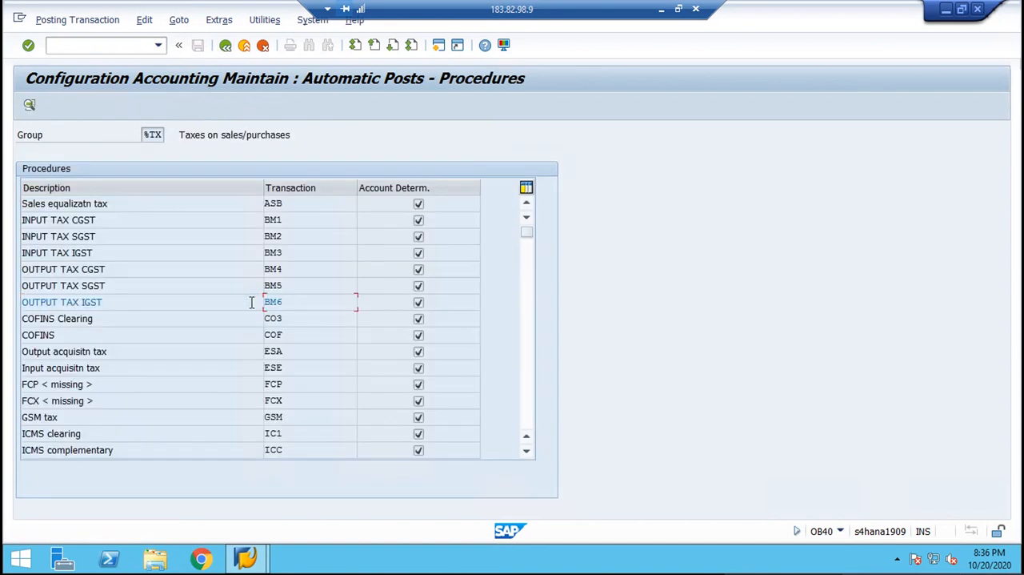
{"action": "left_click_drag", "start_coordinate": [251, 303], "coordinate": [249, 303]}
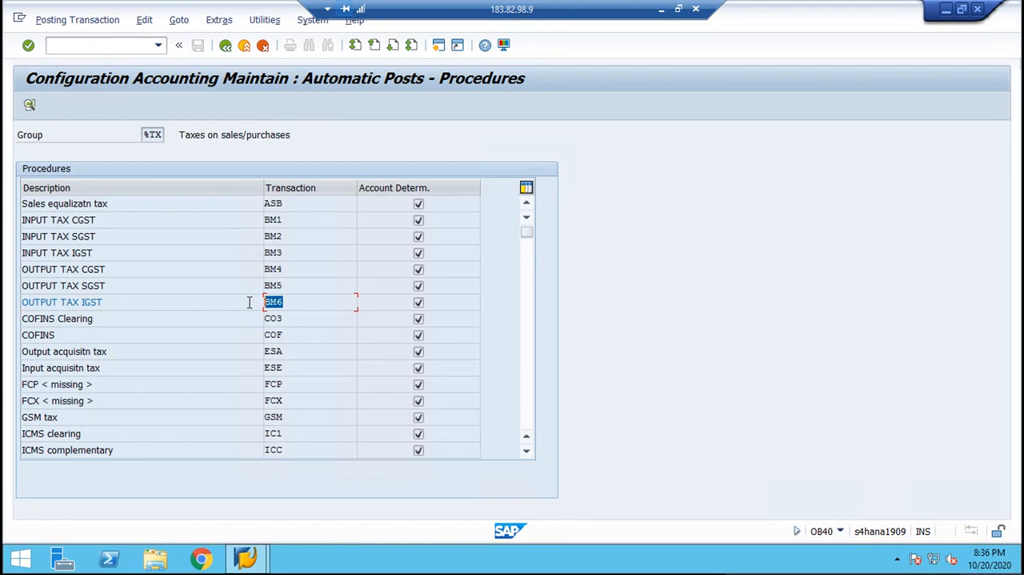
Leave the tax procedures list and open the SAP reference IMG through transaction SPRO.
{"action": "left_click", "coordinate": [249, 303]}
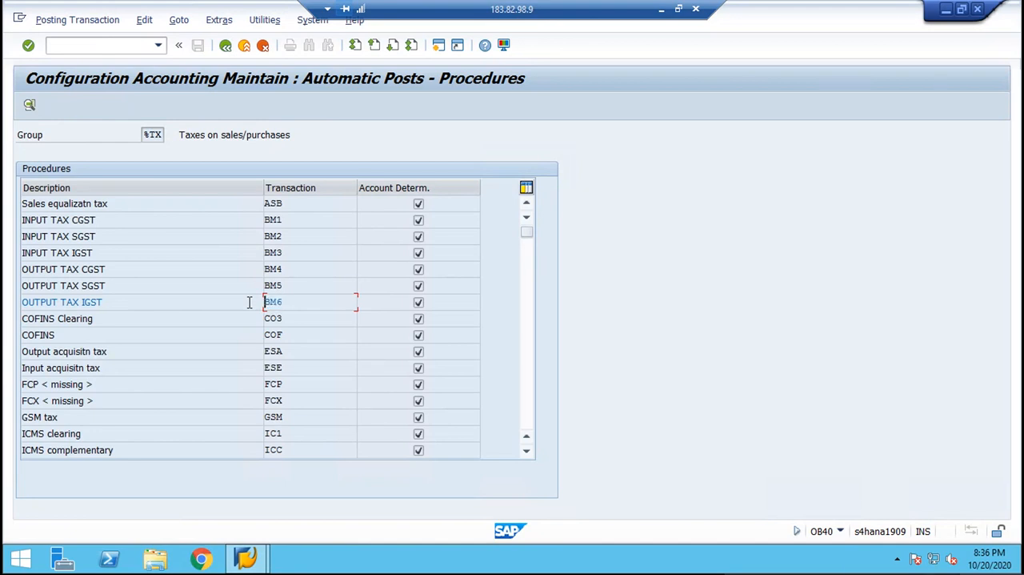
{"action": "left_click", "coordinate": [225, 48]}
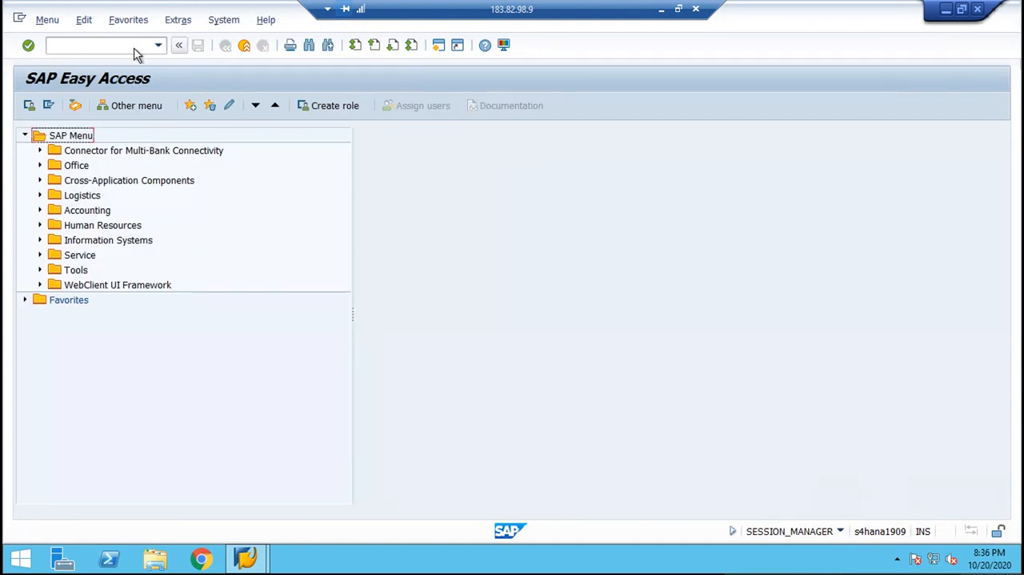
{"action": "left_click", "coordinate": [132, 47]}
{"action": "type", "text": "spro"}
{"action": "key", "text": "Return"}
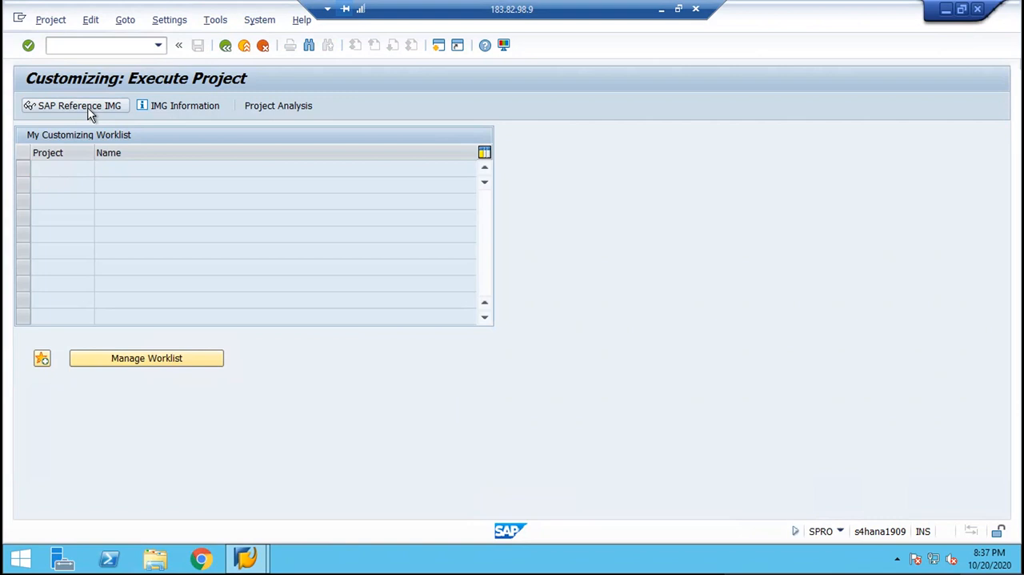
{"action": "left_click", "coordinate": [89, 112]}
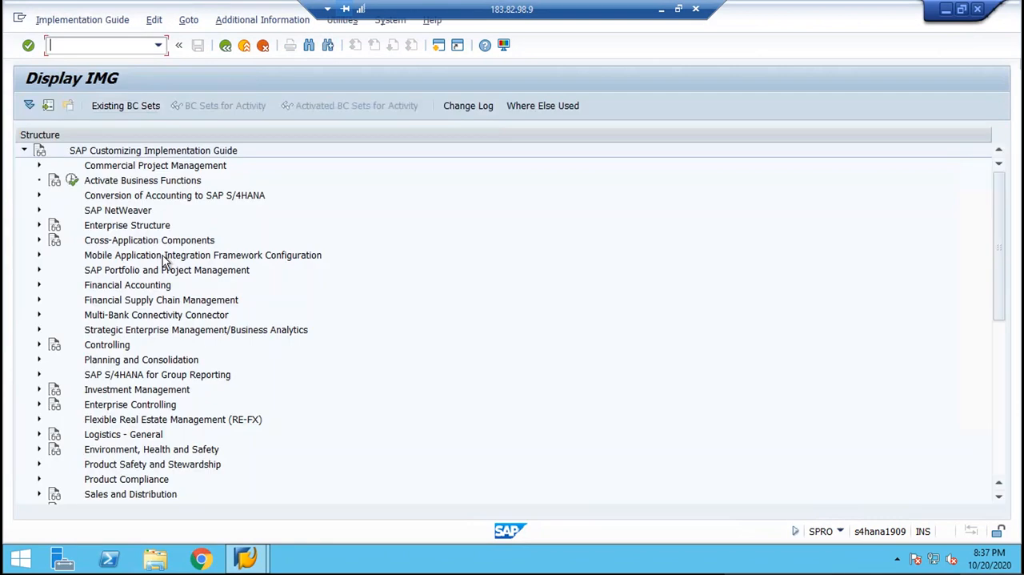
Expand Financial Accounting and its Financial Accounting Global Settings in the IMG structure.
{"action": "left_click", "coordinate": [163, 256]}
{"action": "key", "text": "Down"}
{"action": "key", "text": "Down"}
{"action": "key", "text": "Right"}
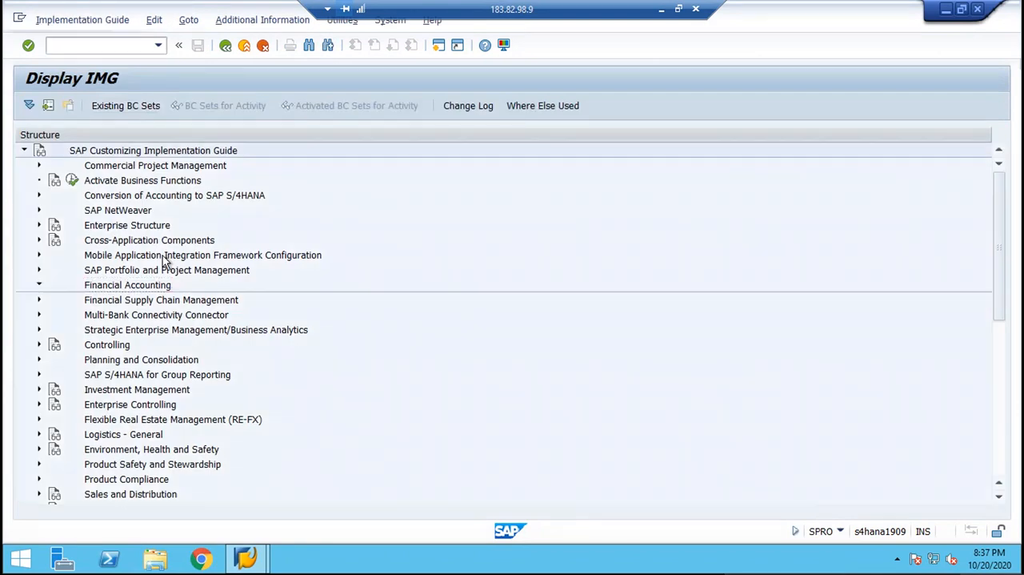
{"action": "key", "text": "Down"}
{"action": "key", "text": "Right"}
{"action": "key", "text": "Down"}
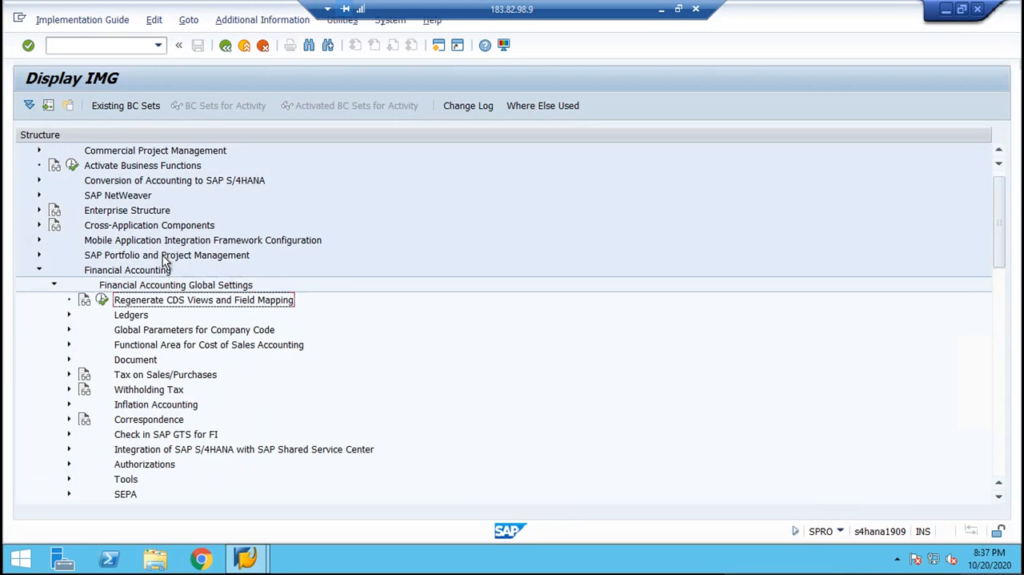
Expand the Tax on Sales/Purchases node under Financial Accounting Global Settings.
{"action": "key", "text": "Down"}
{"action": "key", "text": "Down"}
{"action": "key", "text": "Down"}
{"action": "key", "text": "Down"}
{"action": "key", "text": "Down"}
{"action": "key", "text": "Down"}
{"action": "key", "text": "Right"}
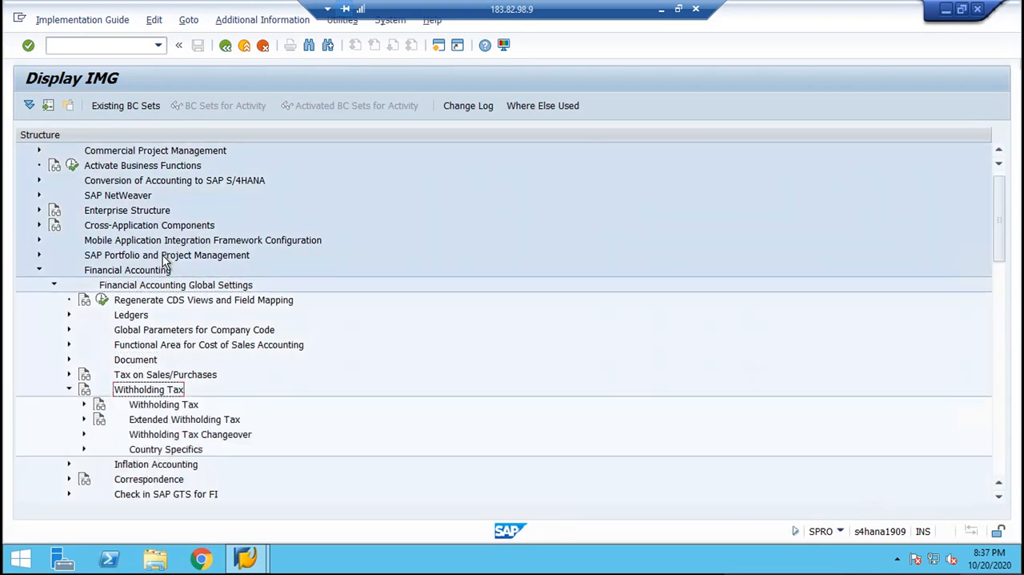
{"action": "key", "text": "Left"}
{"action": "key", "text": "Up"}
{"action": "key", "text": "Right"}
{"action": "key", "text": "Down"}
{"action": "key", "text": "Right"}
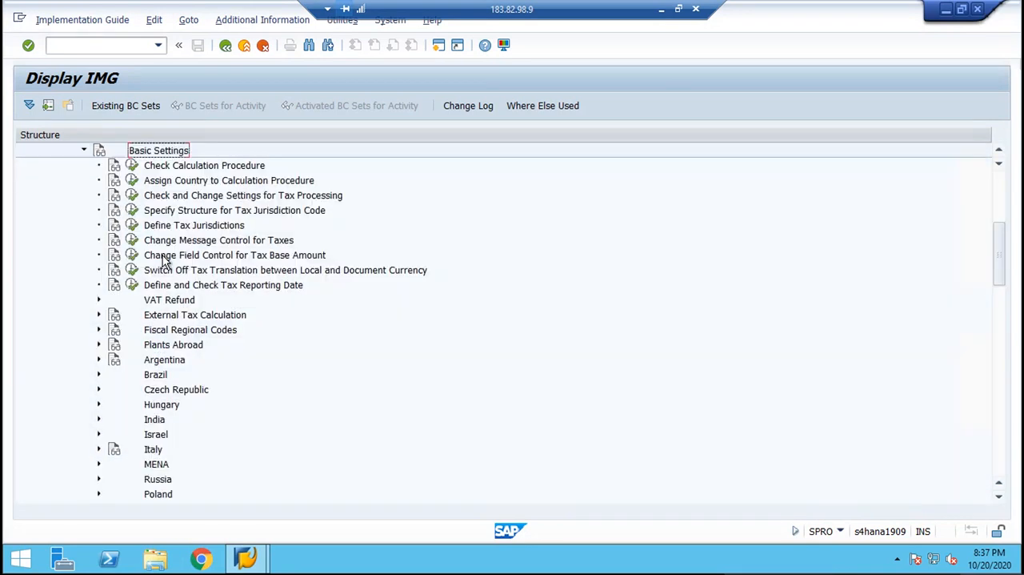
{"action": "key", "text": "Left"}
{"action": "key", "text": "Left"}
Expand the Posting node under Tax on Sales/Purchases to list its activities.
{"action": "key", "text": "Down"}
{"action": "key", "text": "Down"}
{"action": "key", "text": "Down"}
{"action": "key", "text": "Down"}
{"action": "key", "text": "Right"}
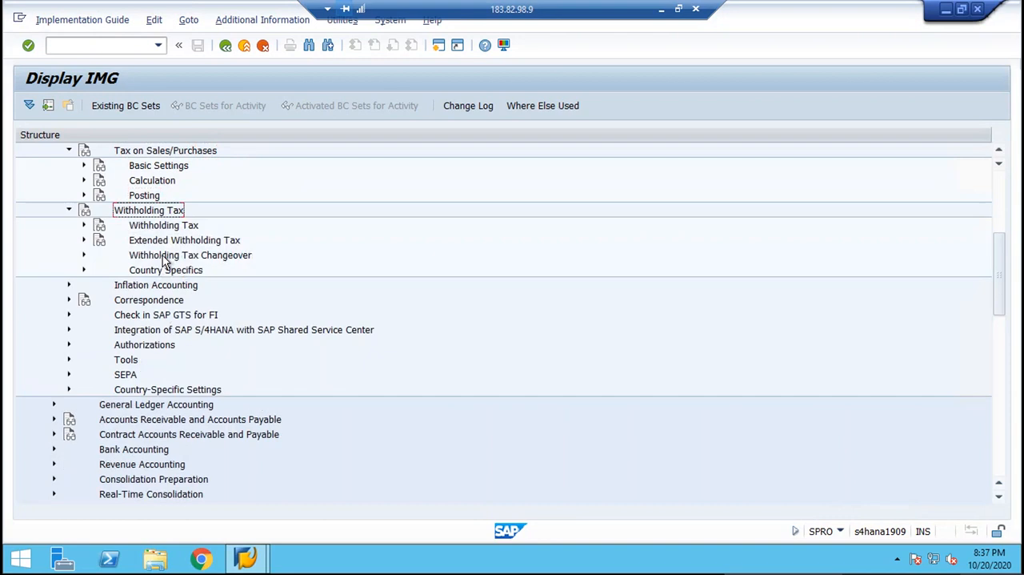
{"action": "key", "text": "Left"}
{"action": "key", "text": "Up"}
{"action": "key", "text": "Right"}
{"action": "key", "text": "Down"}
{"action": "key", "text": "Down"}
{"action": "key", "text": "Down"}
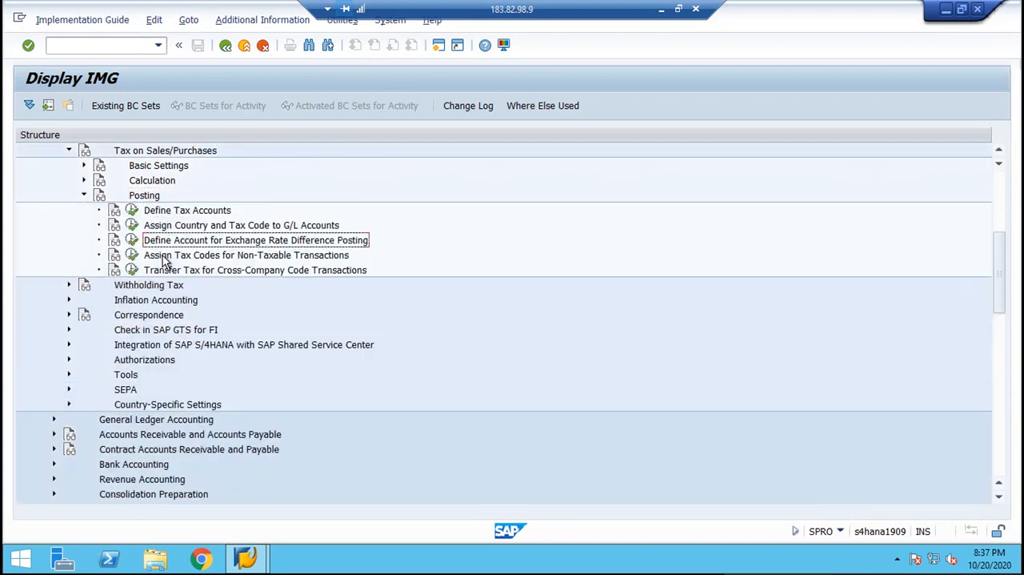
{"action": "key", "text": "alt+a"}
{"action": "key", "text": "Right"}
Show the IMG Activity keys as additional information and widen that column to fit the full keys.
{"action": "key", "text": "Down"}
{"action": "key", "text": "Right"}
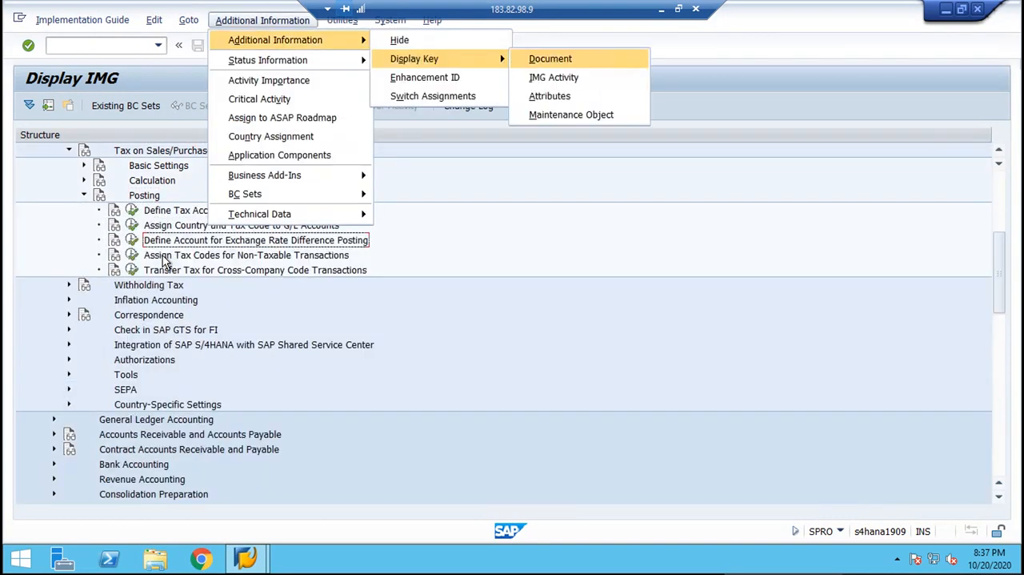
{"action": "key", "text": "Return"}
{"action": "key", "text": "alt+a"}
{"action": "key", "text": "Right"}
{"action": "key", "text": "Down"}
{"action": "key", "text": "Right"}
{"action": "key", "text": "Down"}
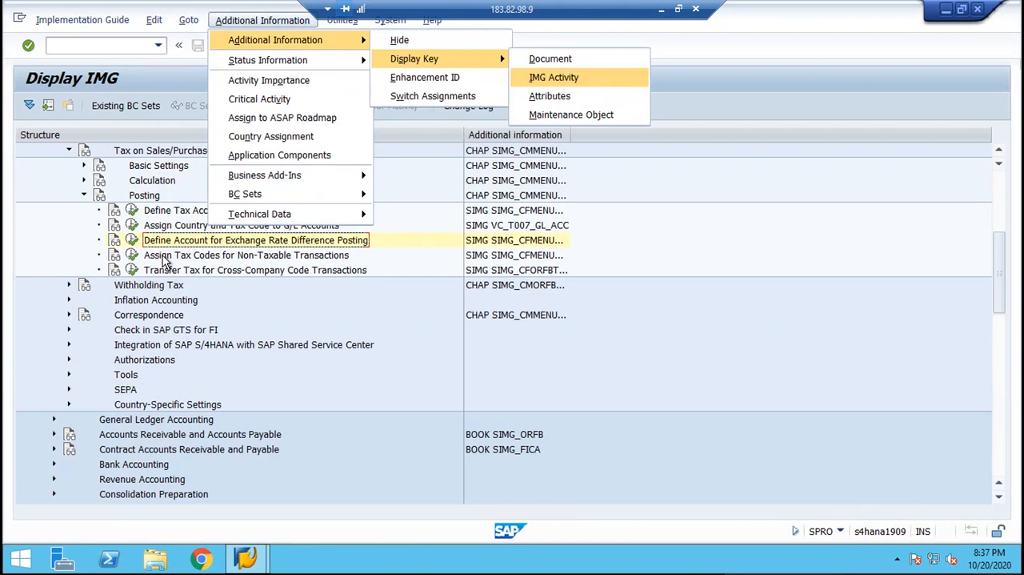
{"action": "key", "text": "Return"}
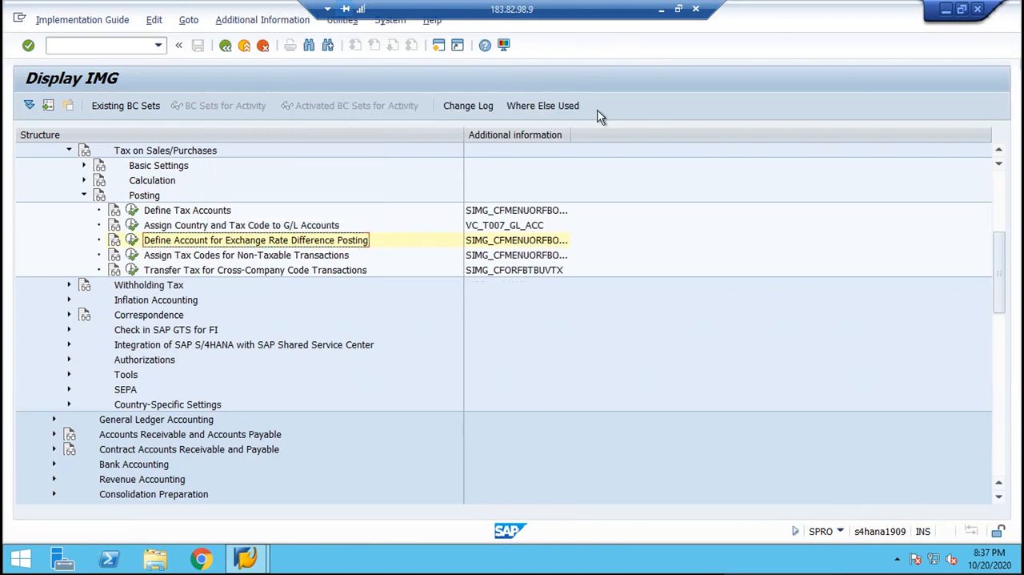
{"action": "left_click_drag", "start_coordinate": [570, 135], "coordinate": [650, 136]}
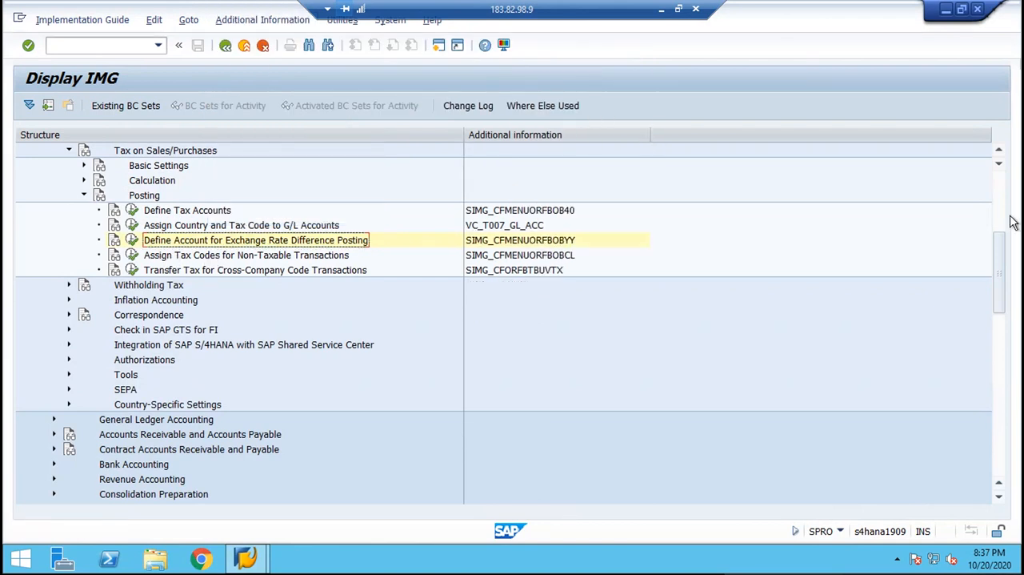
{"action": "scroll", "coordinate": [1007, 212], "scroll_direction": "up", "scroll_amount": 5}
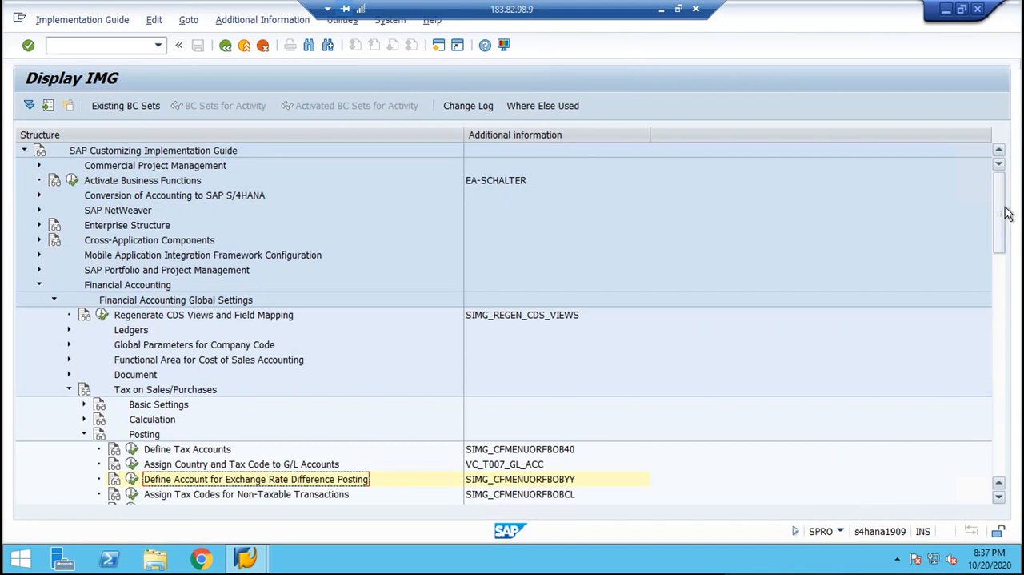
Open the activity Assign Tax Codes for Non-Taxable Transactions and position the list at company code BML.
{"action": "left_click", "coordinate": [152, 497]}
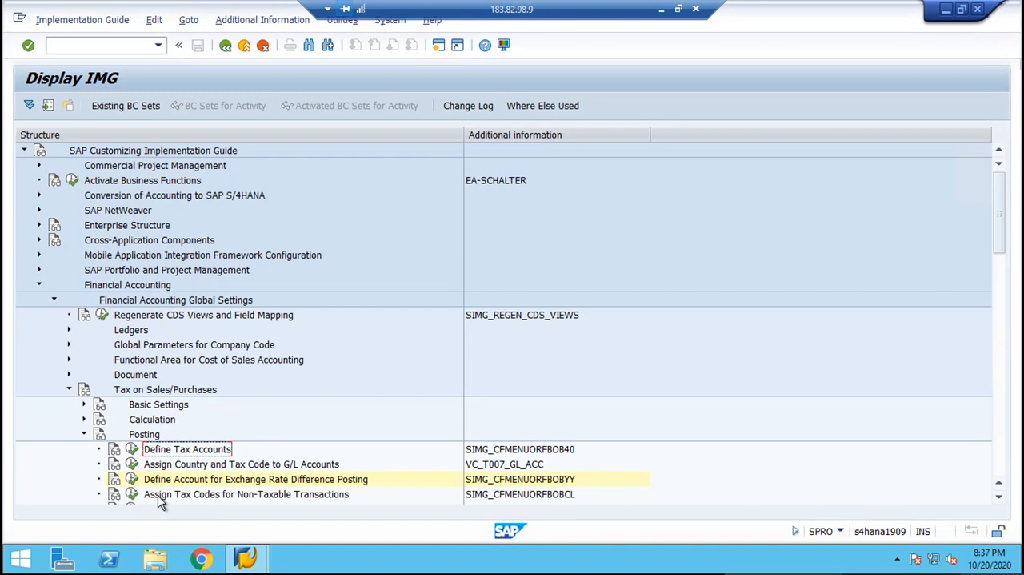
{"action": "left_click", "coordinate": [160, 497]}
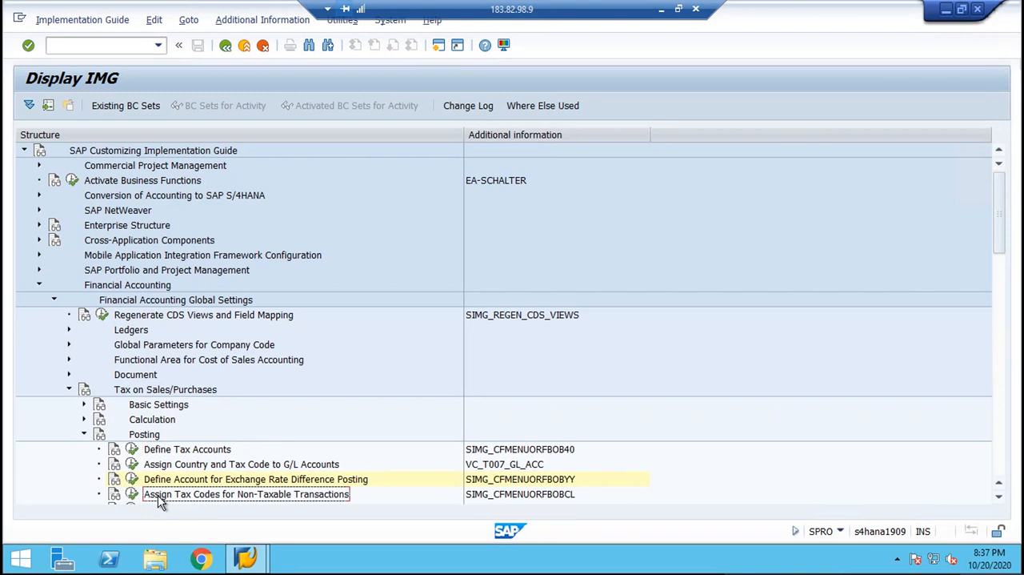
{"action": "left_click", "coordinate": [573, 496]}
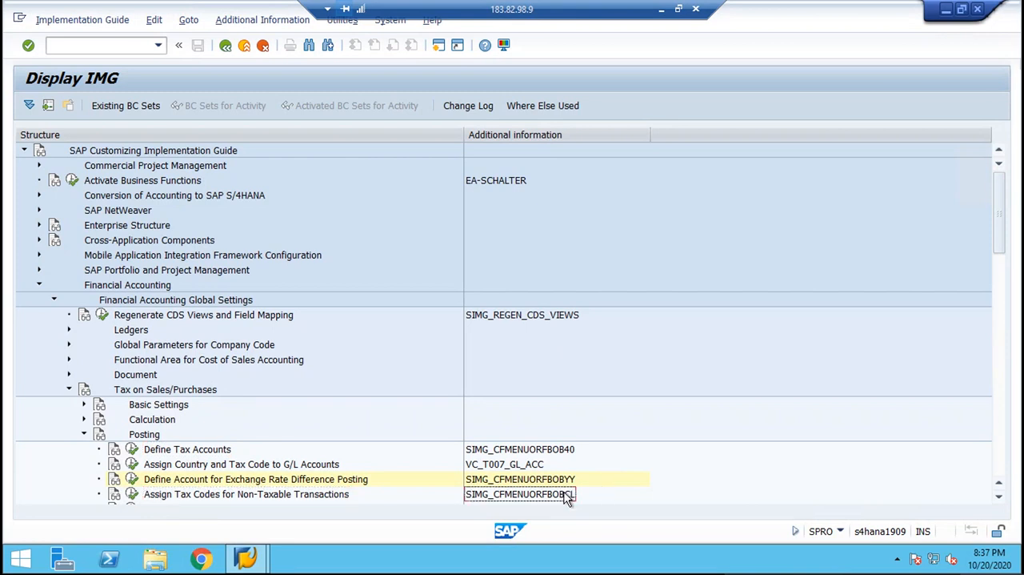
{"action": "left_click", "coordinate": [132, 495]}
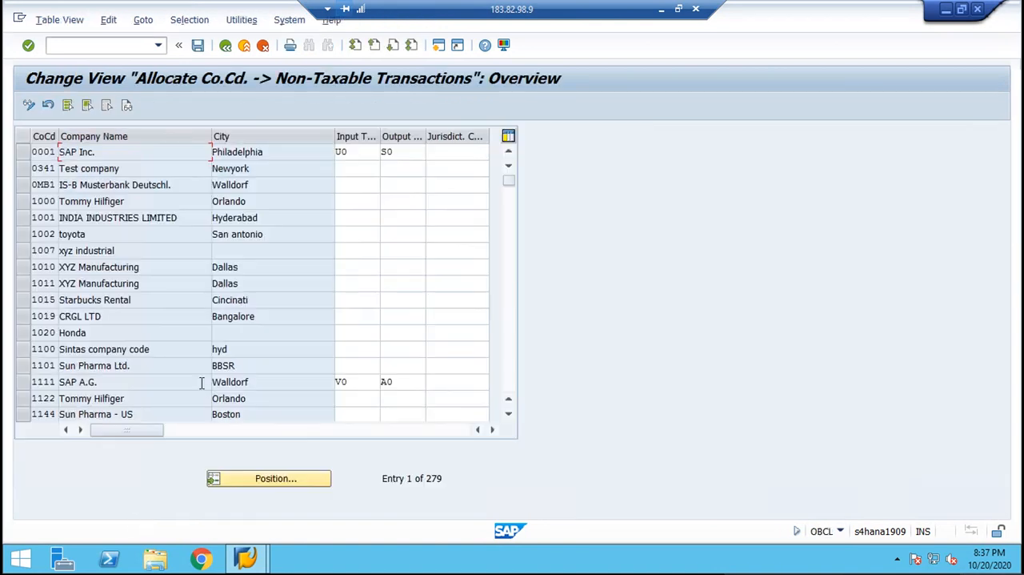
{"action": "left_click", "coordinate": [272, 478]}
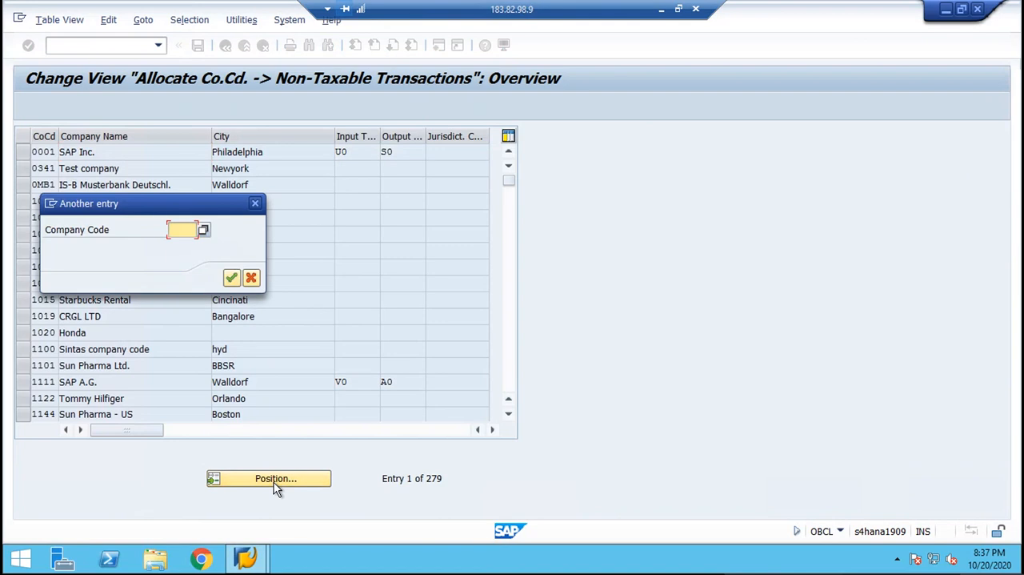
{"action": "type", "text": "BML"}
{"action": "key", "text": "Return"}
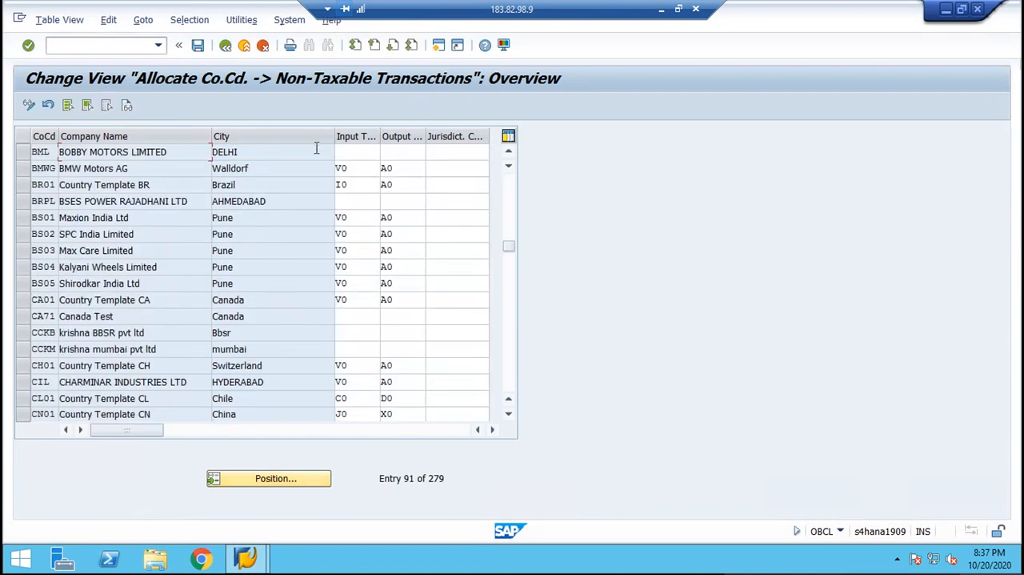
Copy input tax code V0 from the BMWG row into the input tax field of company code BML.
{"action": "left_click", "coordinate": [340, 169]}
{"action": "left_click_drag", "start_coordinate": [339, 172], "coordinate": [323, 172]}
{"action": "key", "text": "ctrl+c"}
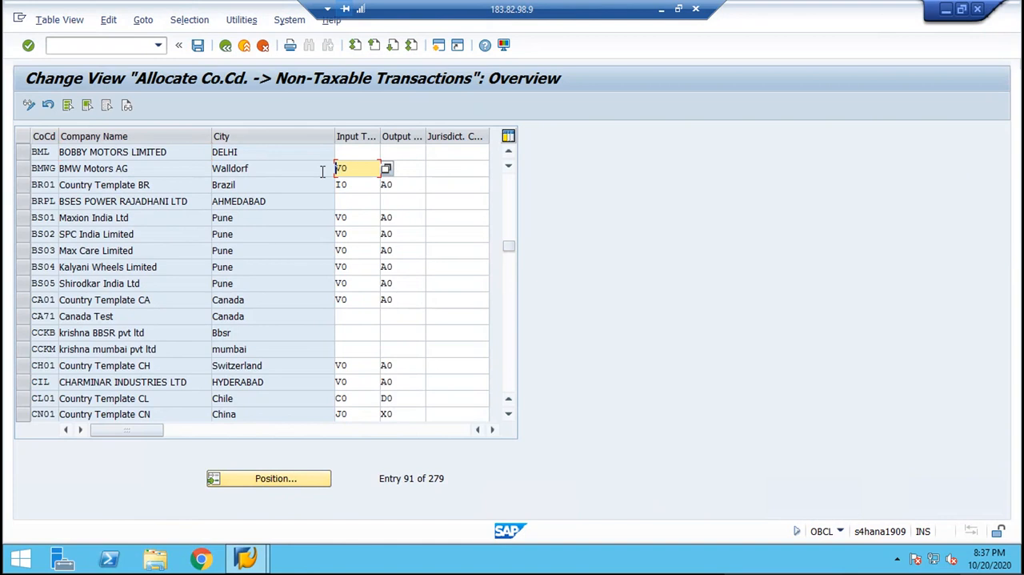
{"action": "left_click", "coordinate": [360, 153]}
{"action": "key", "text": "ctrl+v"}
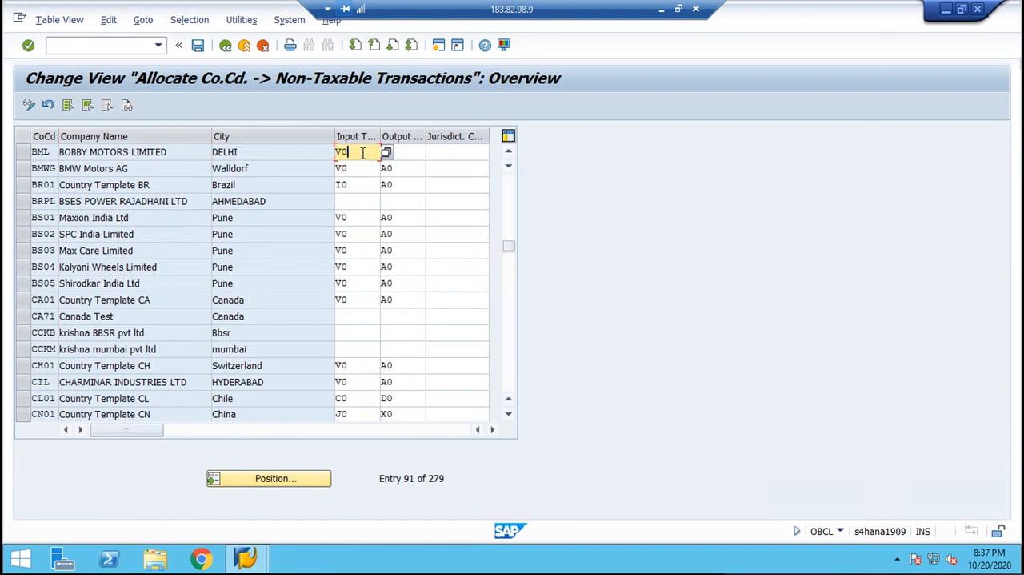
Set the output tax code of company code BML to A0 and save the non-taxable transaction allocation.
{"action": "left_click_drag", "start_coordinate": [404, 166], "coordinate": [362, 169]}
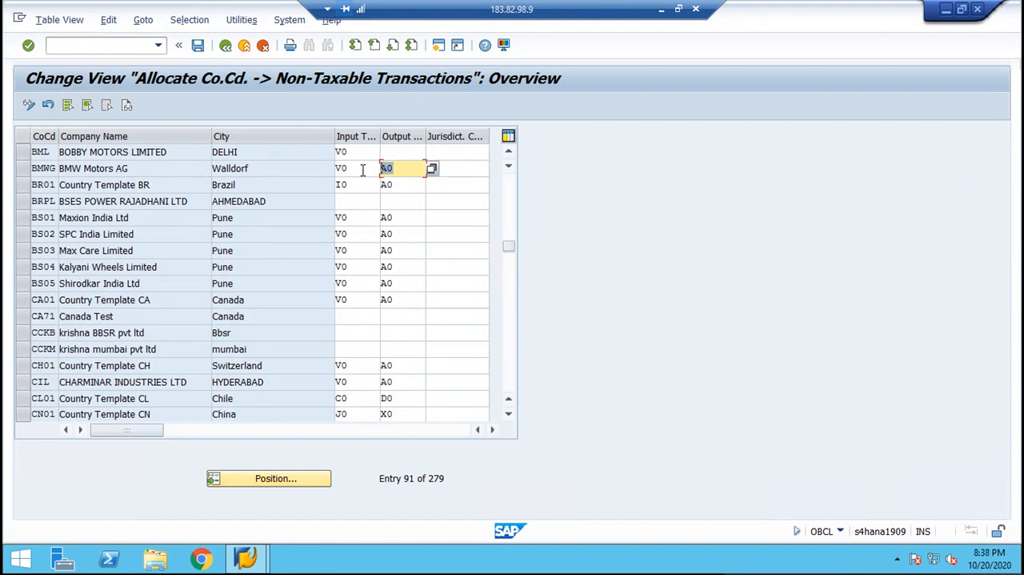
{"action": "left_click", "coordinate": [413, 152]}
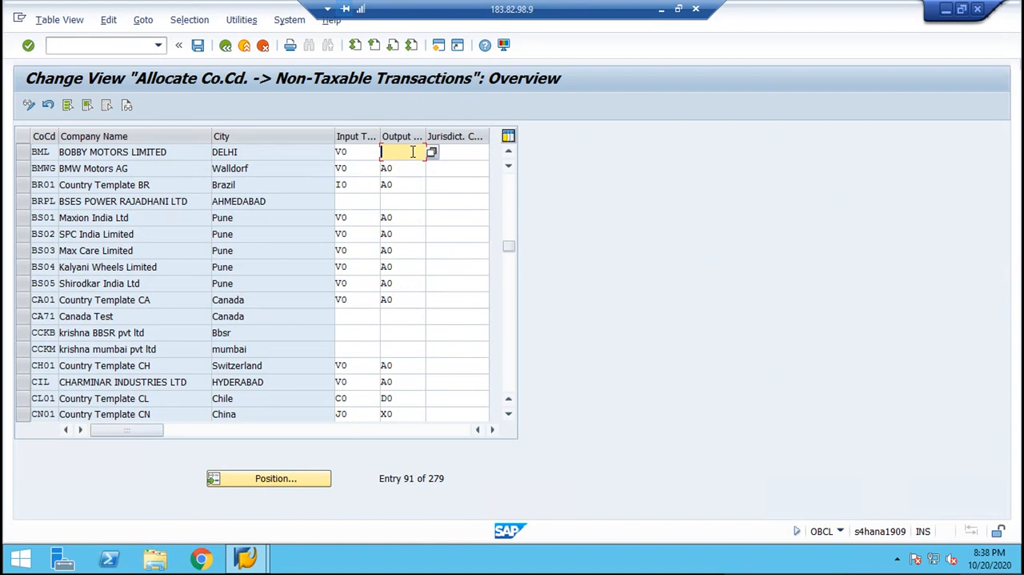
{"action": "left_click_drag", "start_coordinate": [400, 167], "coordinate": [359, 168]}
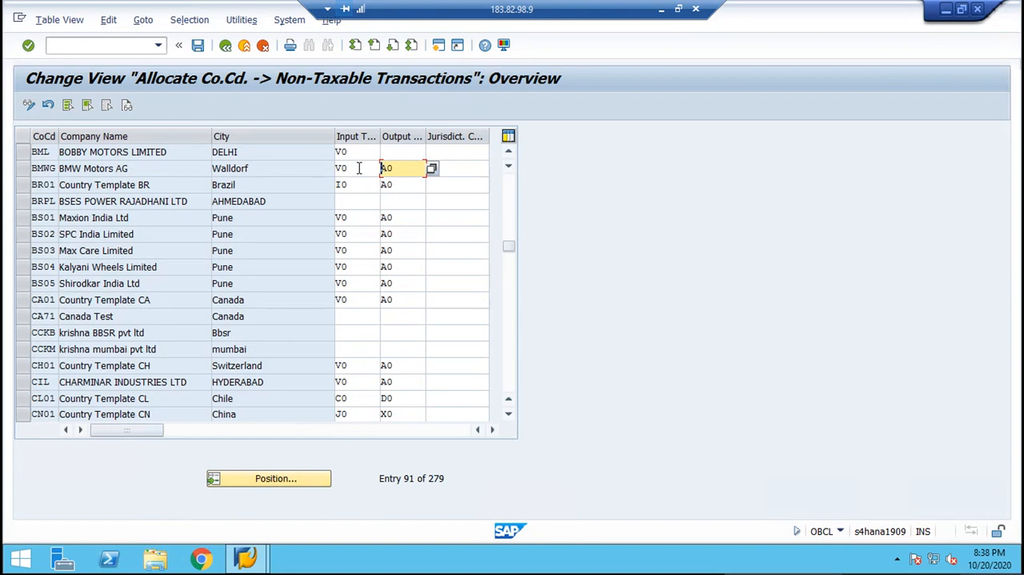
{"action": "left_click", "coordinate": [409, 150]}
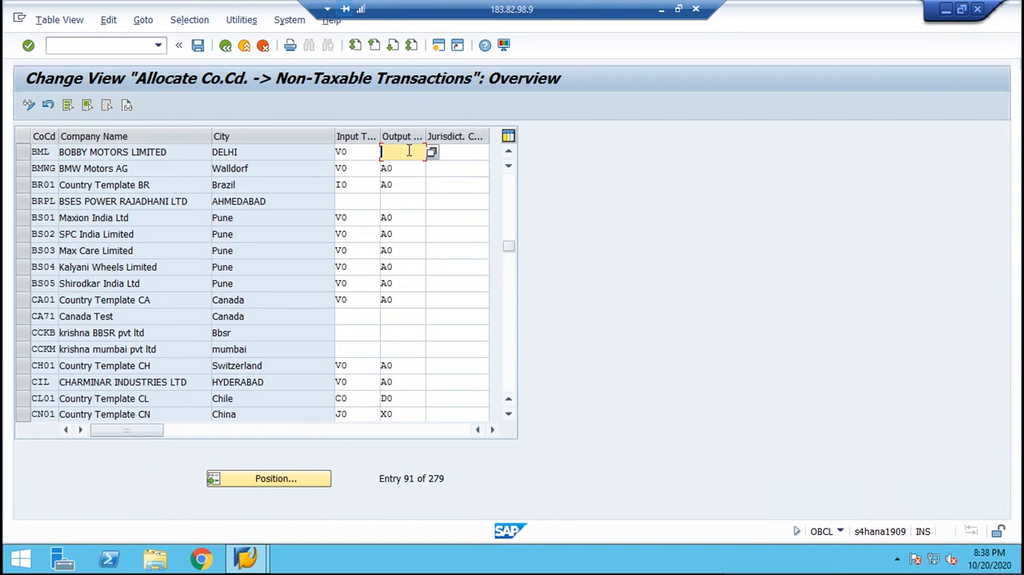
{"action": "key", "text": "Return"}
{"action": "left_click", "coordinate": [397, 168]}
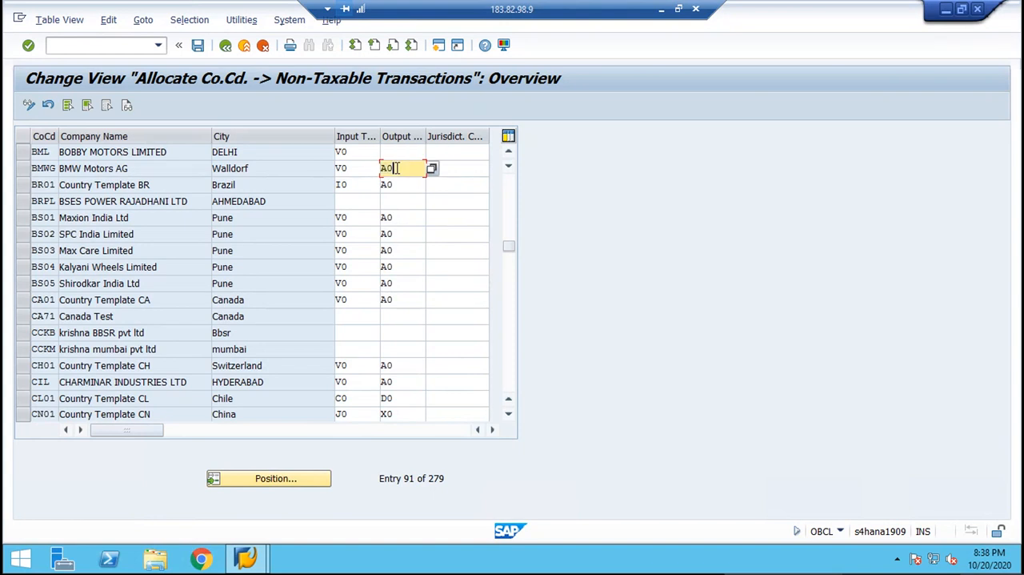
{"action": "left_click", "coordinate": [400, 152]}
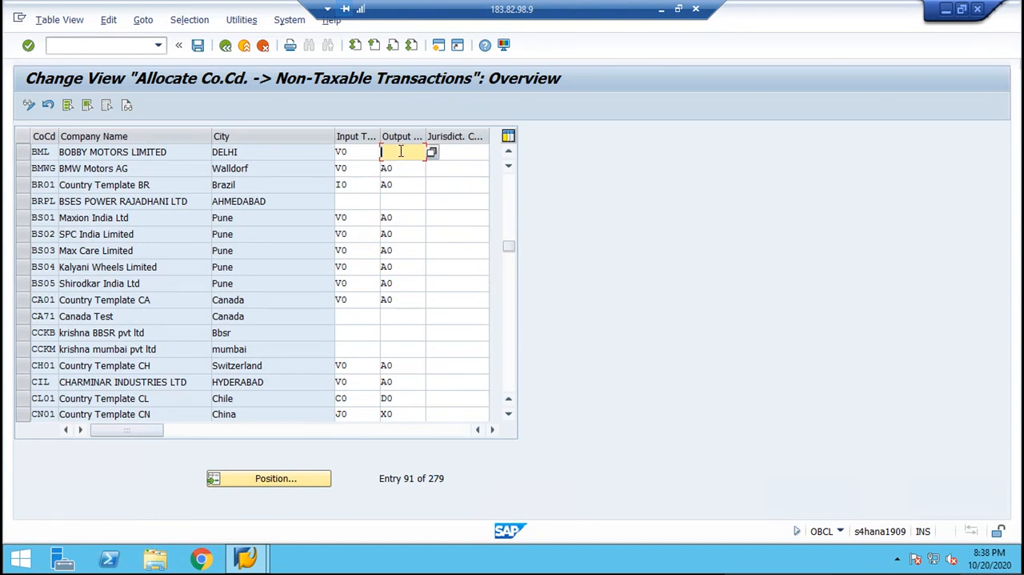
{"action": "type", "text": "A0"}
{"action": "key", "text": "Return"}
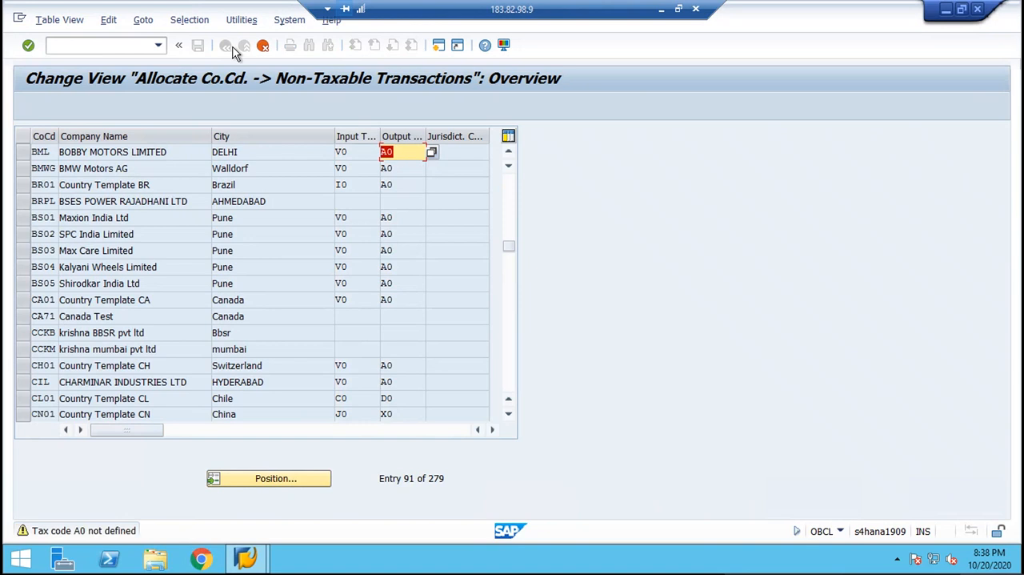
{"action": "key", "text": "Return"}
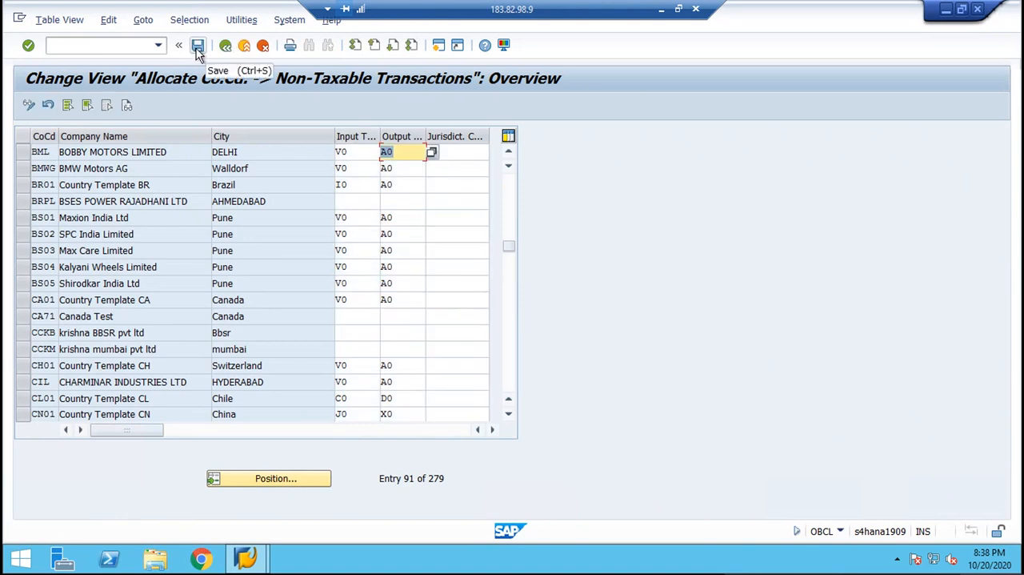
{"action": "left_click", "coordinate": [197, 45]}
{"action": "key", "text": "Return"}
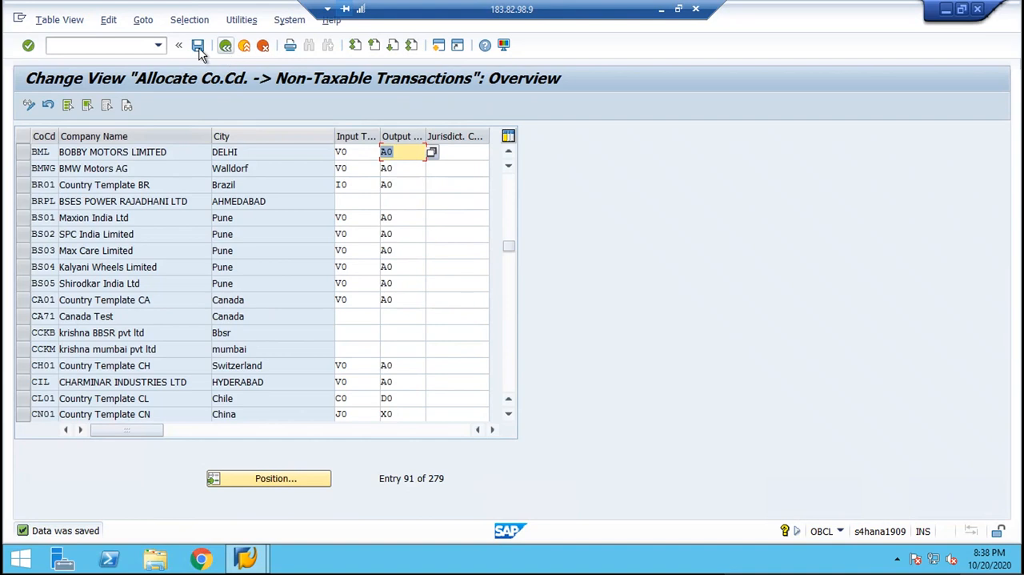
Go to transaction FV11 for creating condition records and enter BM in the condition type field.
{"action": "left_click", "coordinate": [130, 45]}
{"action": "type", "text": "/N"}
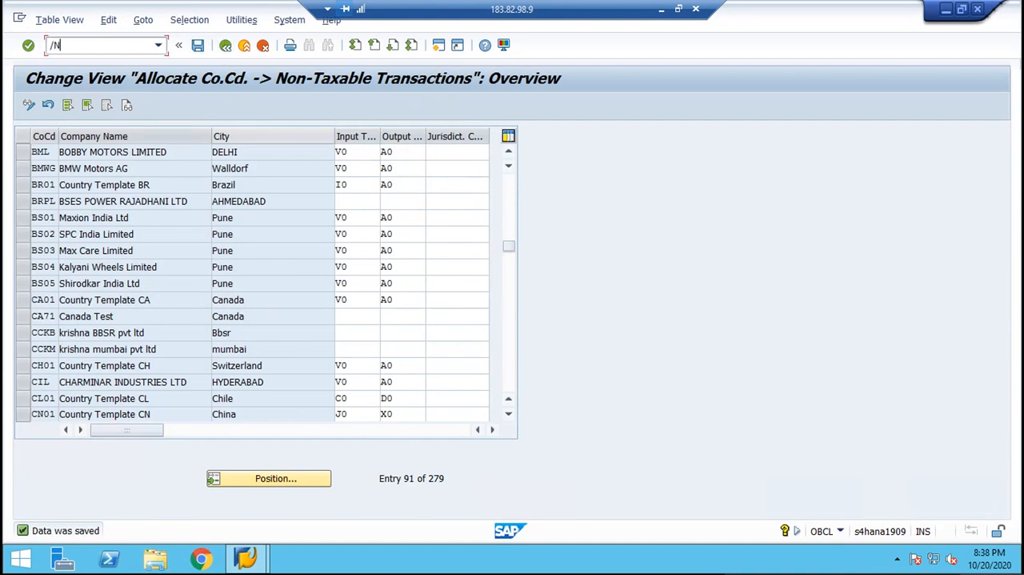
{"action": "type", "text": "FV11"}
{"action": "key", "text": "Return"}
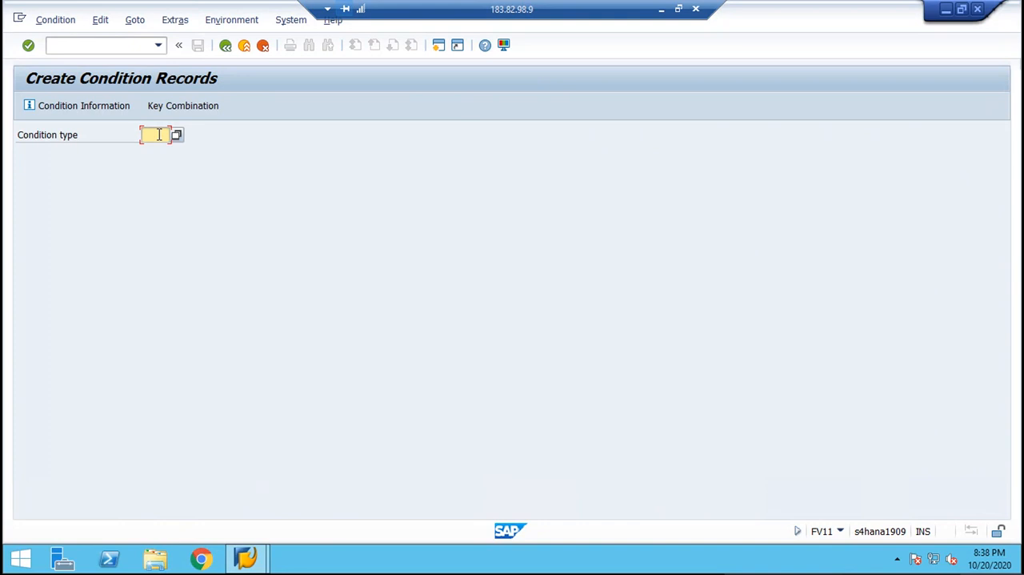
{"action": "type", "text": "BM"}
Open the tax Condition Types overview (OBQ1) in a new session, choosing it from the condition elements.
{"action": "left_click", "coordinate": [120, 41]}
{"action": "type", "text": "/O"}
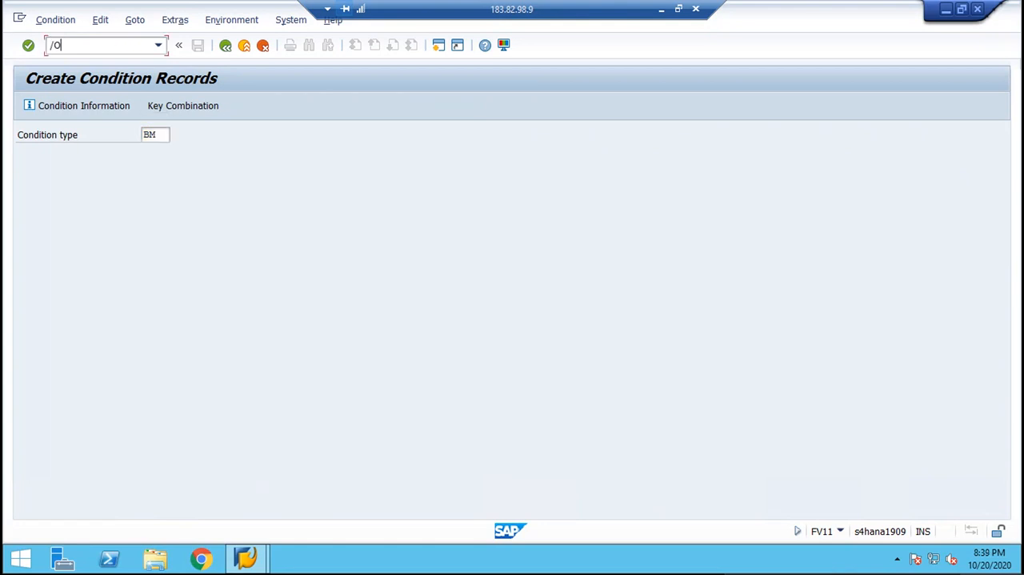
{"action": "type", "text": "OBY6"}
{"action": "key", "text": "BackSpace"}
{"action": "type", "text": "C"}
{"action": "key", "text": "Return"}
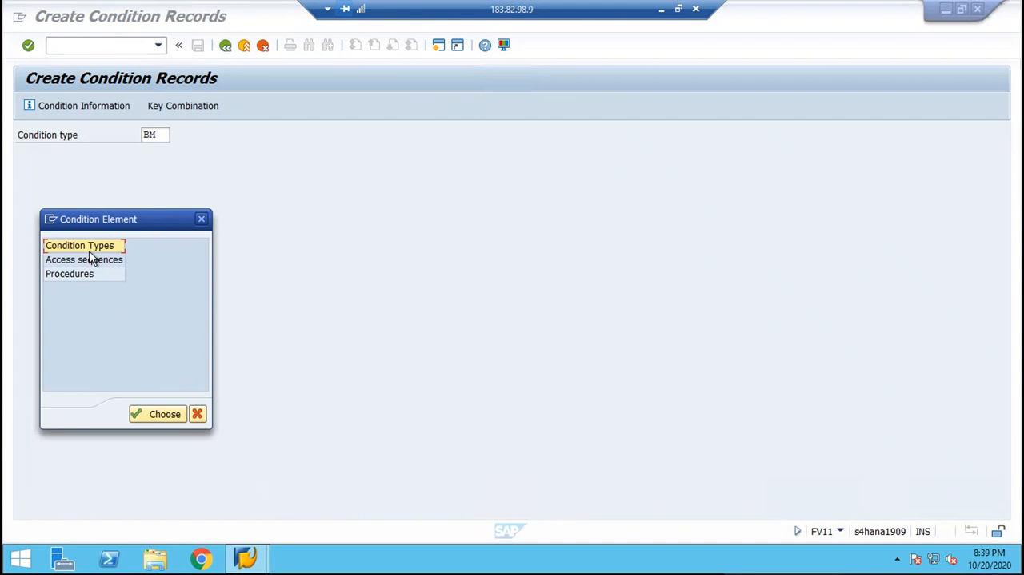
{"action": "double_click", "coordinate": [89, 248]}
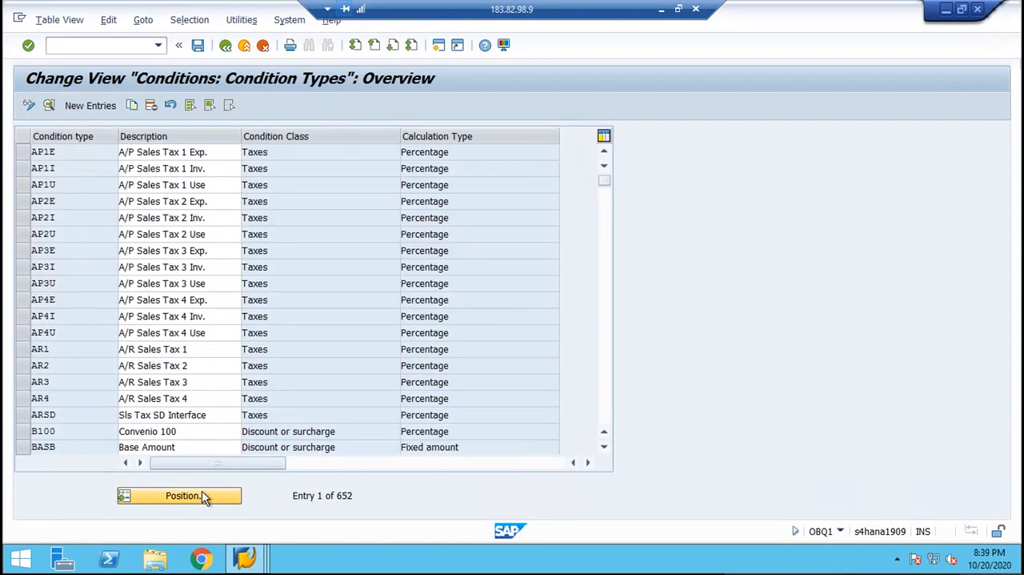
Look up condition type BML1 in the Condition Types overview and close that session.
{"action": "left_click", "coordinate": [202, 496]}
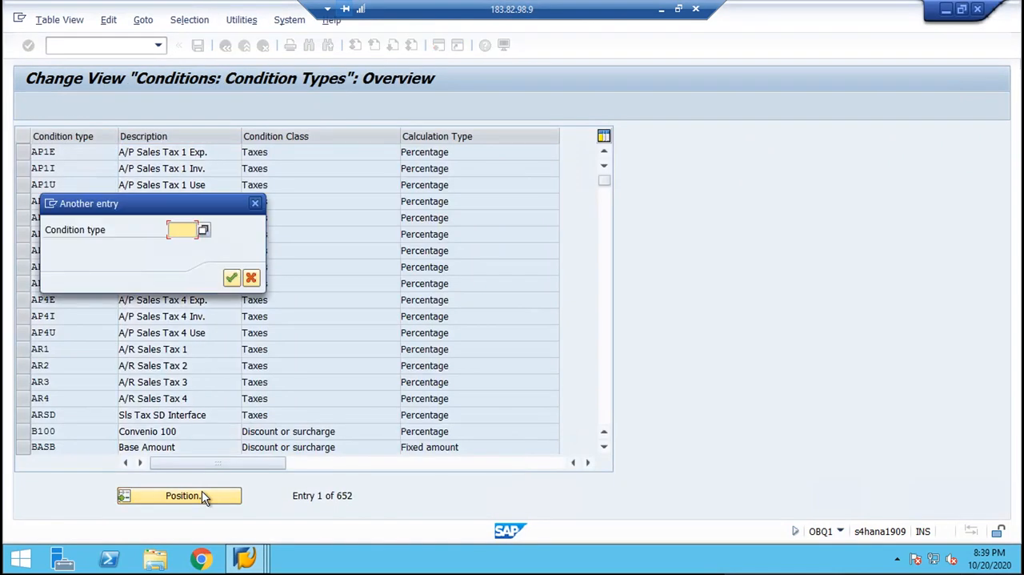
{"action": "type", "text": "BML1"}
{"action": "key", "text": "Return"}
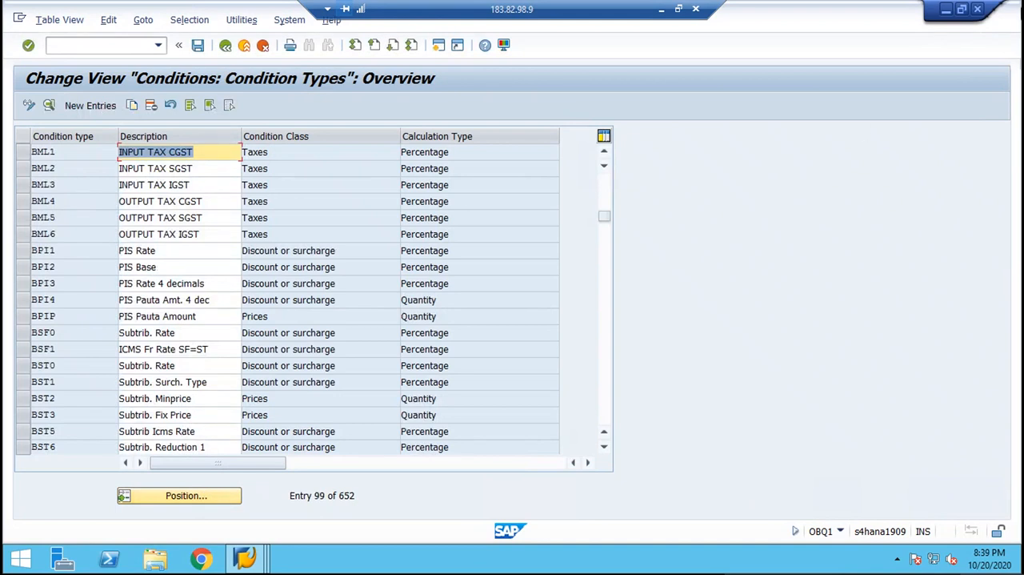
{"action": "left_click", "coordinate": [978, 9]}
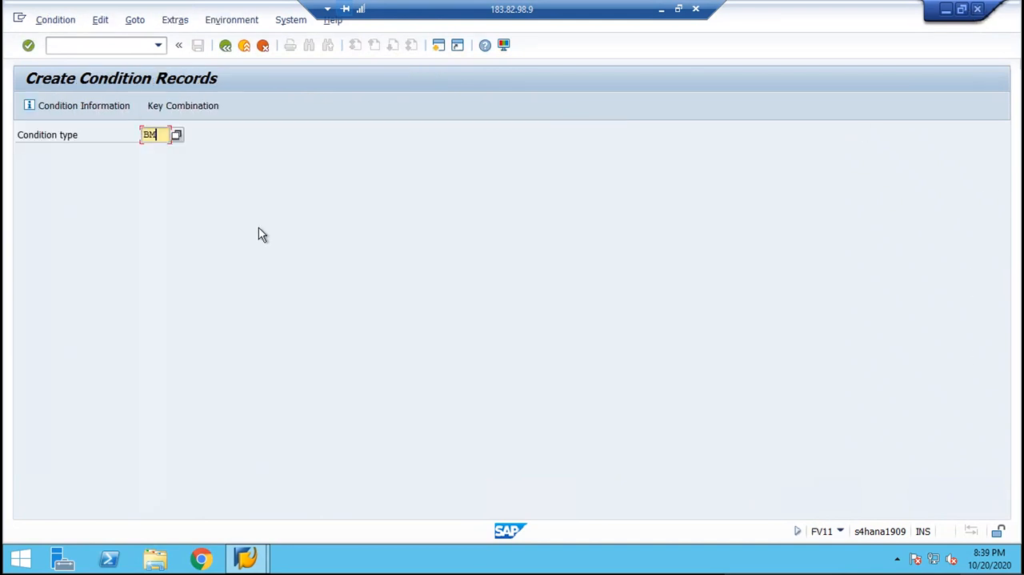
Start a condition record for condition type BML1 with the Tax Classification key combination and country IN.
{"action": "type", "text": "L1"}
{"action": "left_click", "coordinate": [179, 110]}
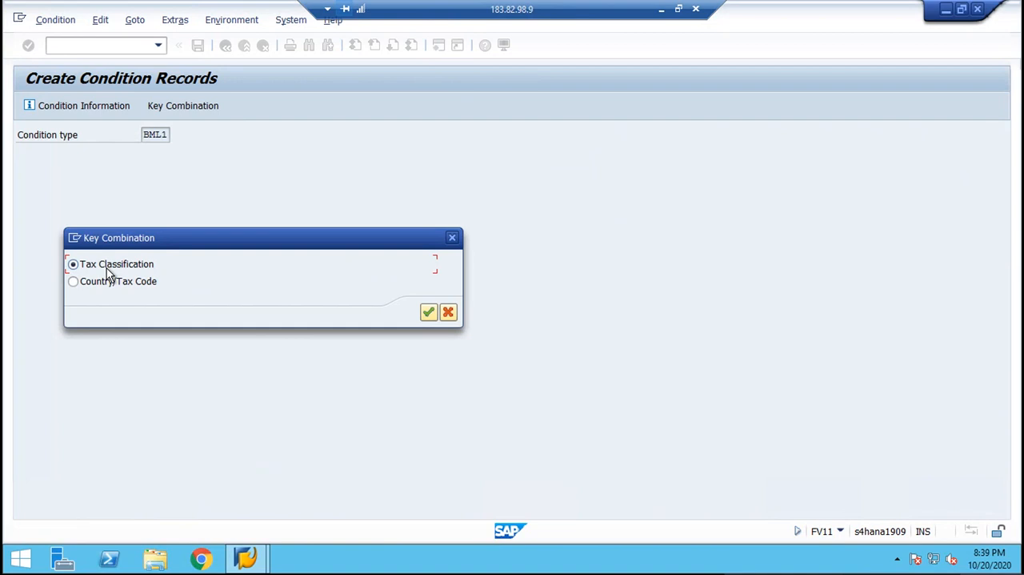
{"action": "key", "text": "Return"}
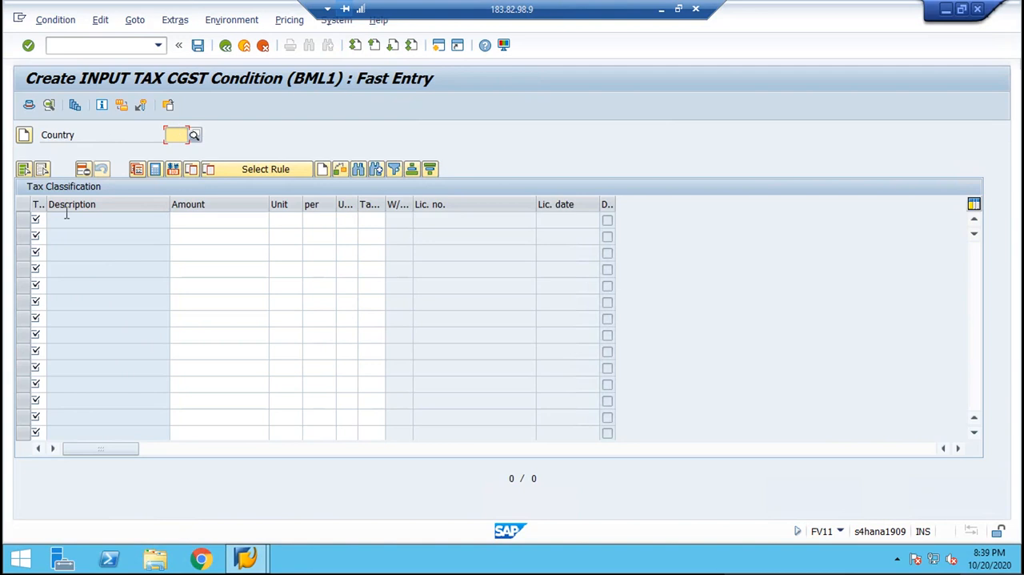
{"action": "type", "text": "IN"}
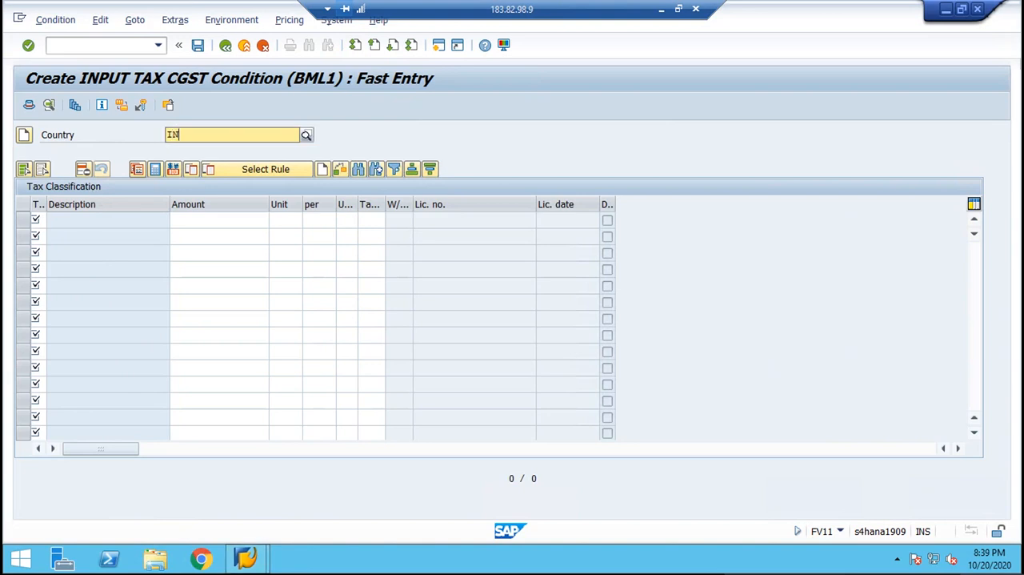
{"action": "key", "text": "Return"}
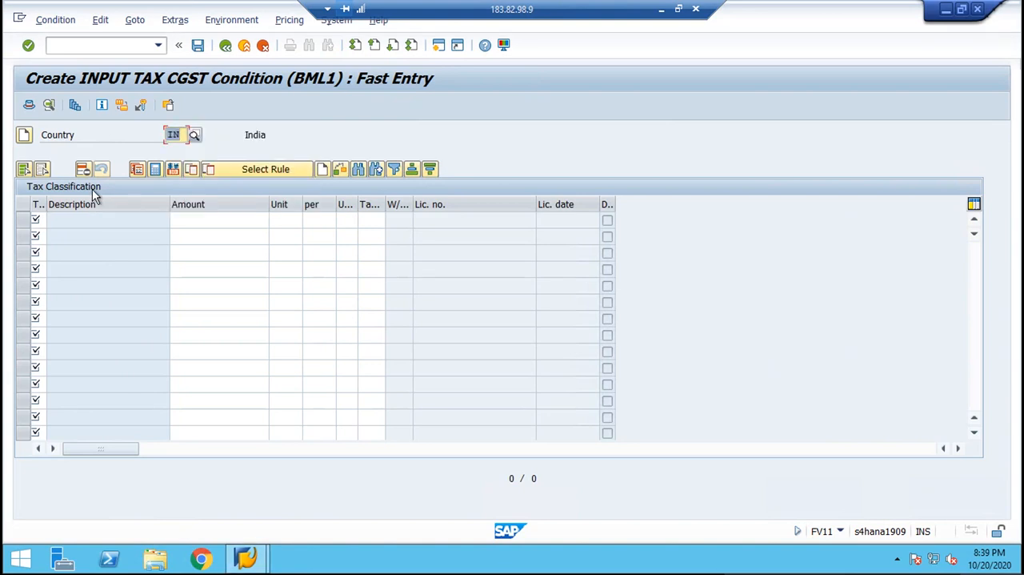
Enter tax classification B1 with amount 9 and tax code B1 for BML1, and save the condition record.
{"action": "left_click", "coordinate": [36, 218]}
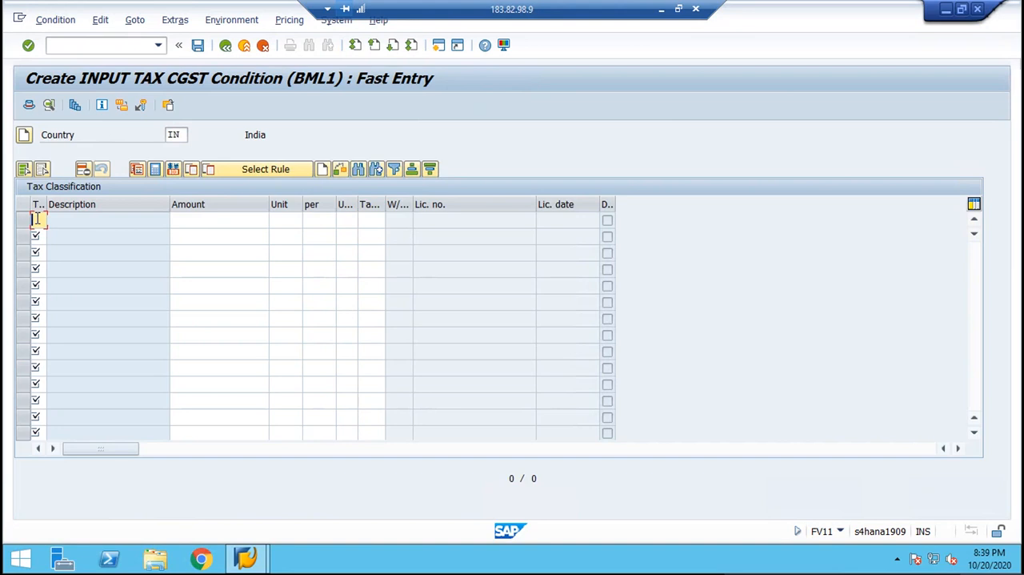
{"action": "type", "text": "B1"}
{"action": "key", "text": "Tab"}
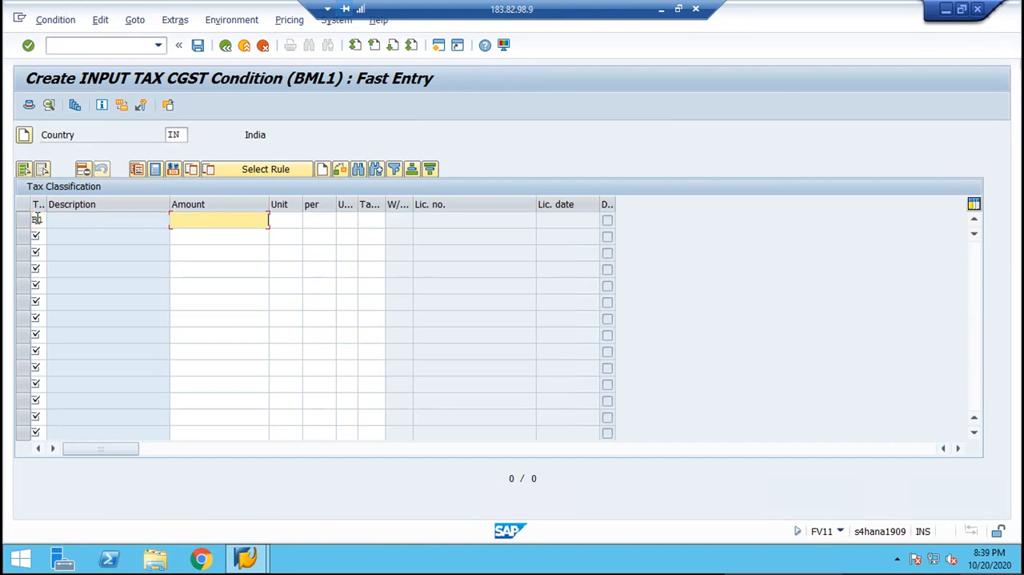
{"action": "type", "text": "9"}
{"action": "key", "text": "Tab"}
{"action": "key", "text": "Tab"}
{"action": "key", "text": "Tab"}
{"action": "key", "text": "Tab"}
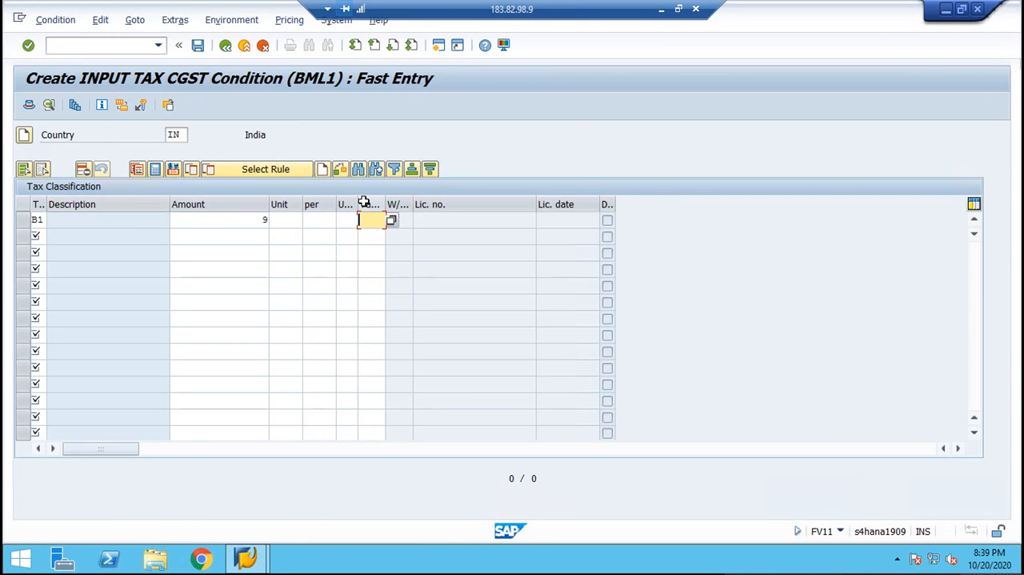
{"action": "type", "text": "B1"}
{"action": "key", "text": "Return"}
{"action": "key", "text": "ctrl+s"}
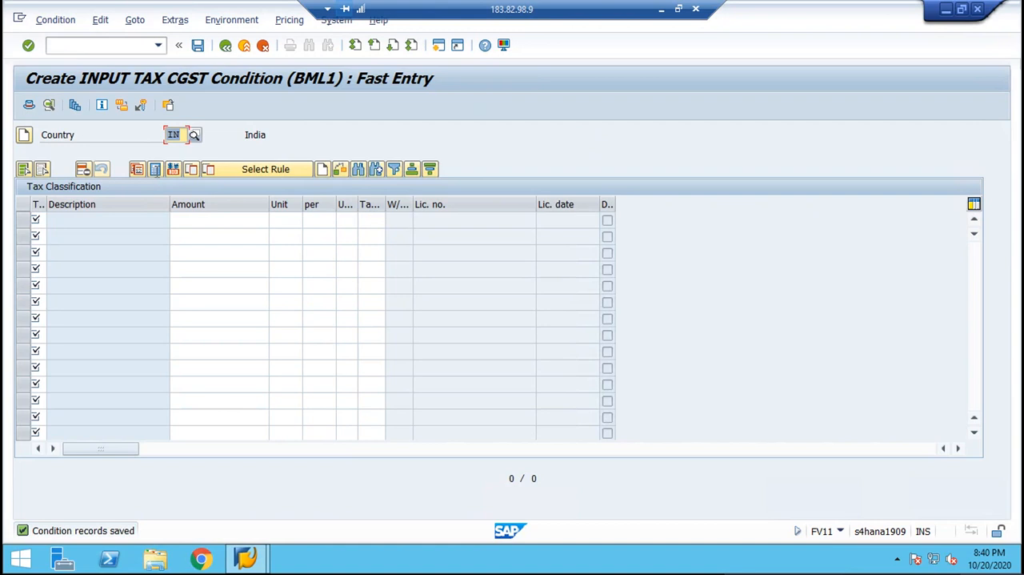
Return to the condition type selection and start a record for BML2 with the Tax Classification key combination.
{"action": "left_click", "coordinate": [226, 45]}
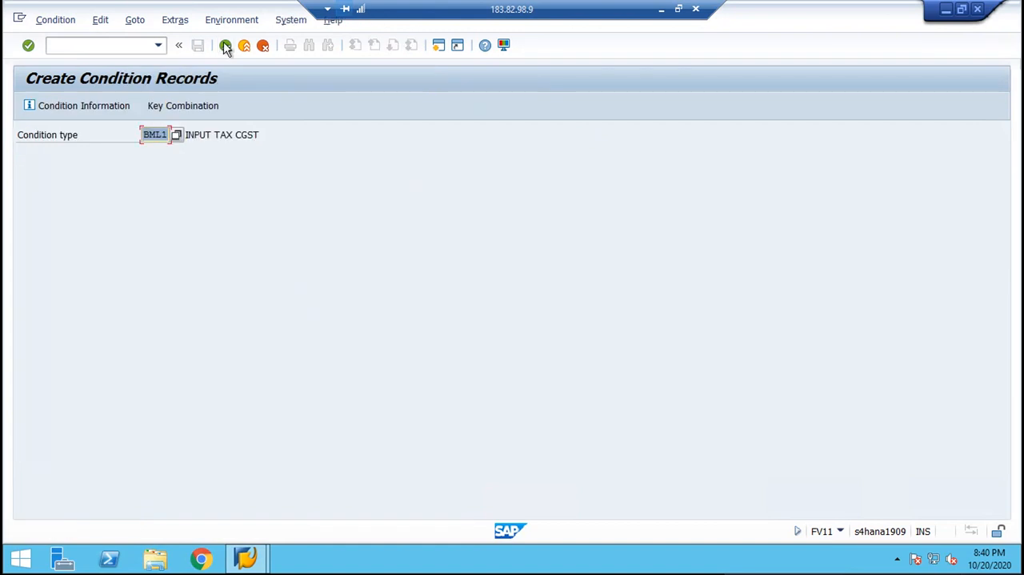
{"action": "key", "text": "BackSpace"}
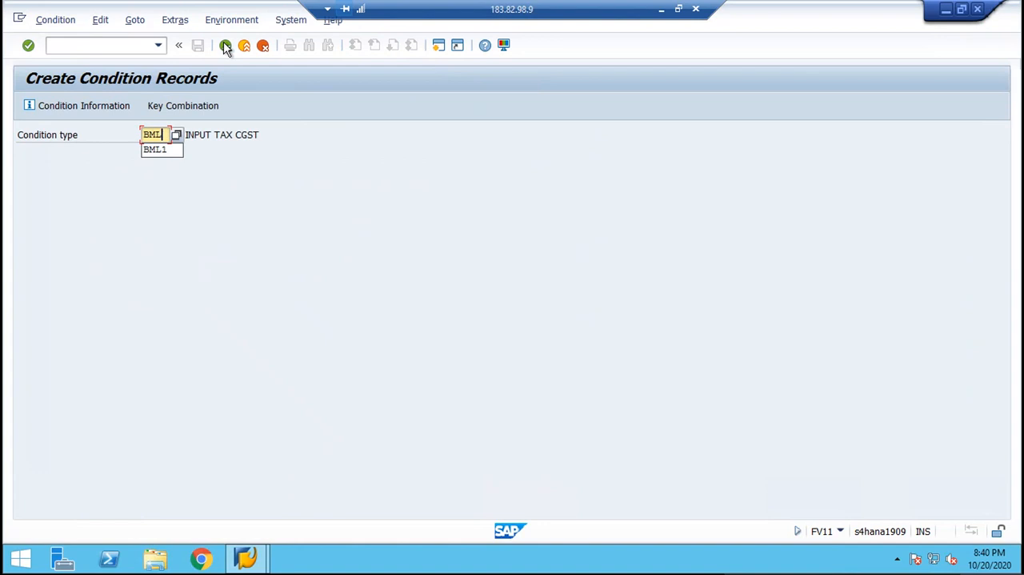
{"action": "type", "text": "2"}
{"action": "key", "text": "Return"}
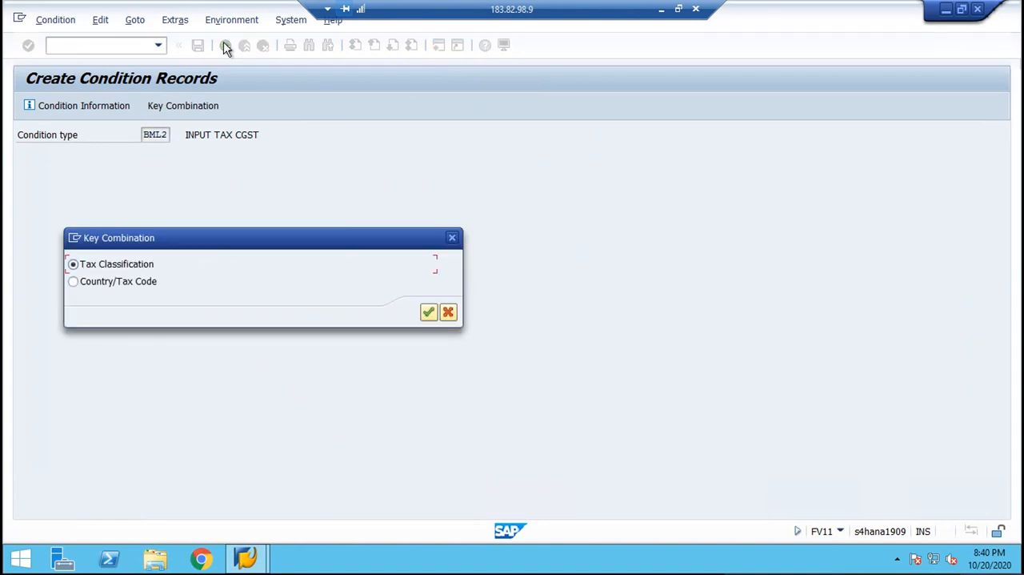
{"action": "key", "text": "Return"}
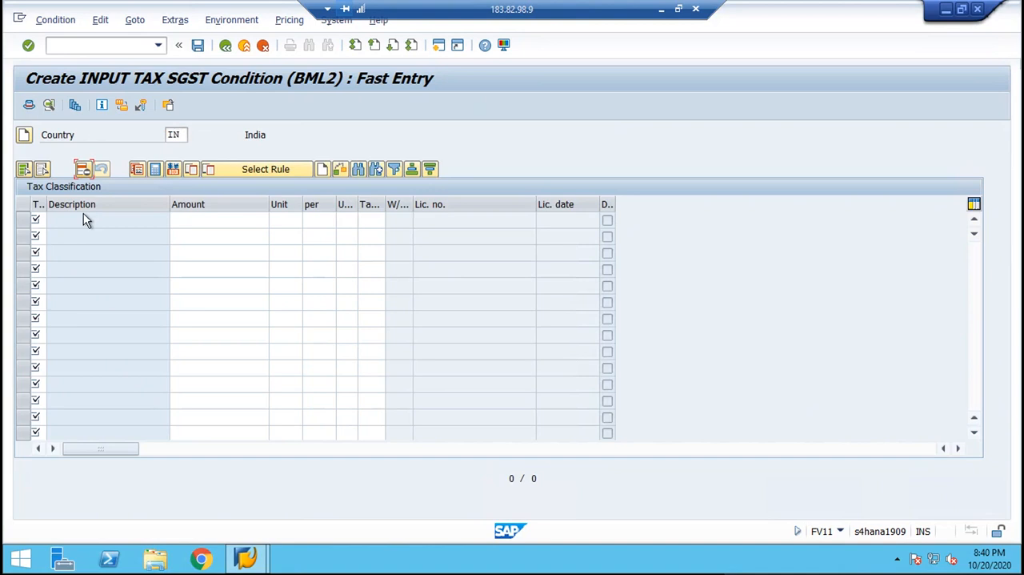
Enter tax classification B1 with amount 9 and tax code B1 for BML2, and save the condition record.
{"action": "left_click", "coordinate": [38, 221]}
{"action": "type", "text": "B1"}
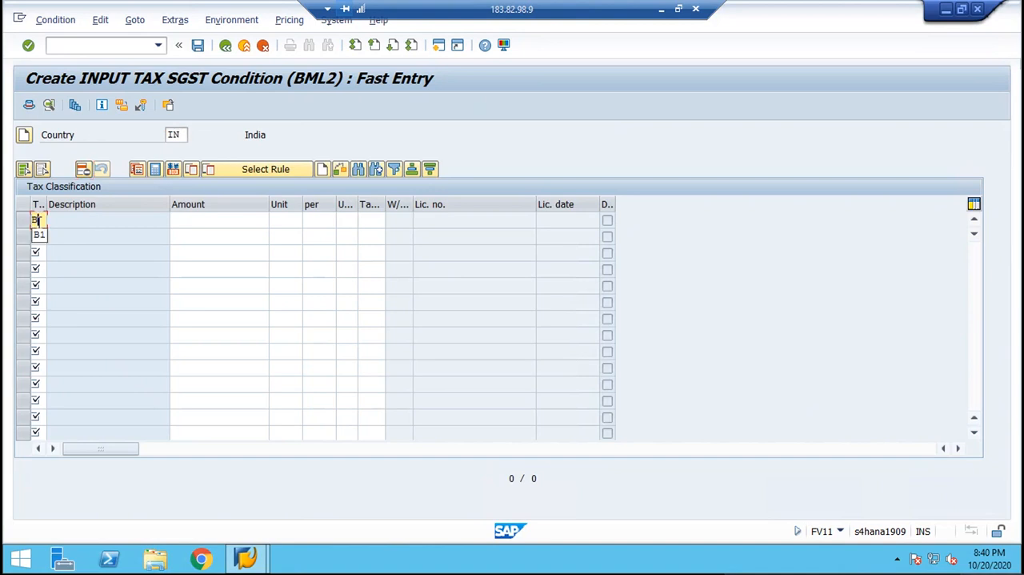
{"action": "key", "text": "Tab"}
{"action": "type", "text": "9"}
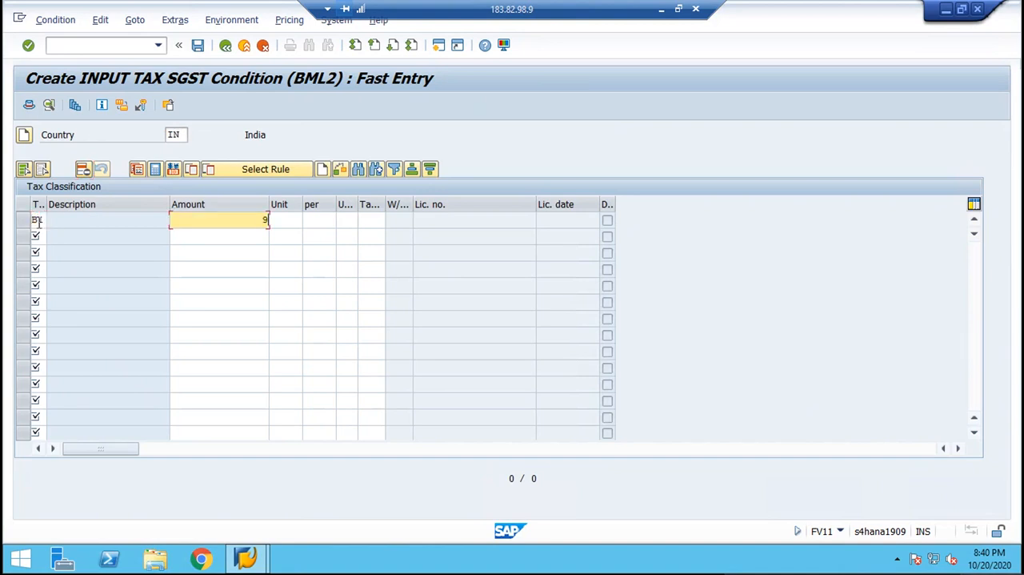
{"action": "key", "text": "Tab"}
{"action": "key", "text": "Tab"}
{"action": "key", "text": "Tab"}
{"action": "key", "text": "shift+Tab"}
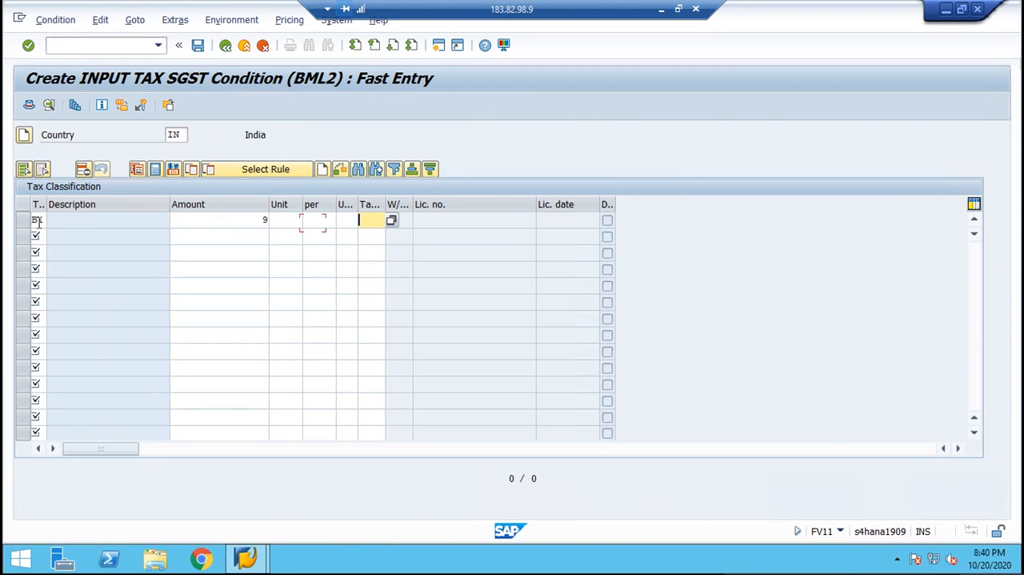
{"action": "type", "text": "B1"}
{"action": "key", "text": "Return"}
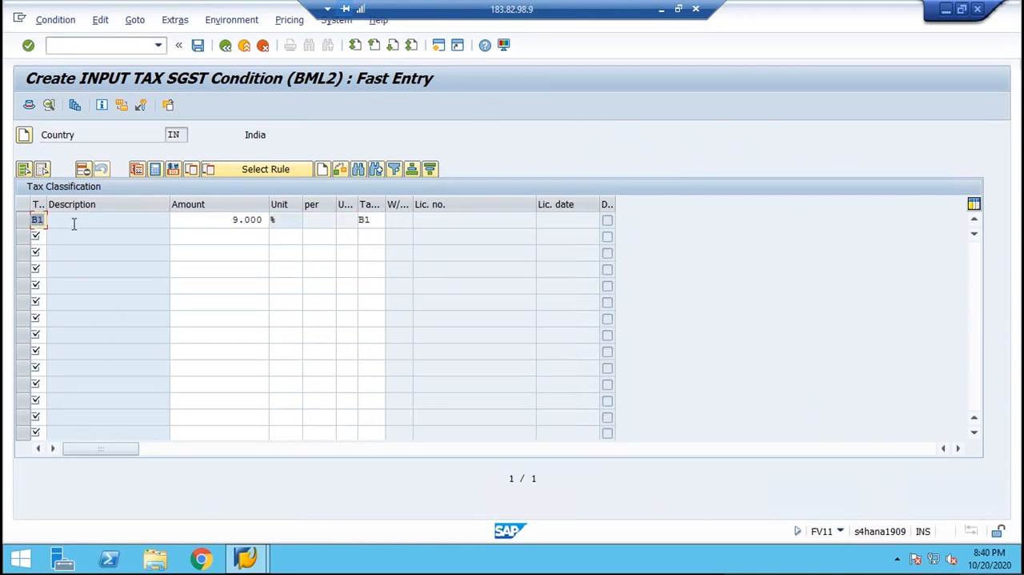
{"action": "left_click", "coordinate": [73, 224]}
{"action": "key", "text": "ctrl+s"}
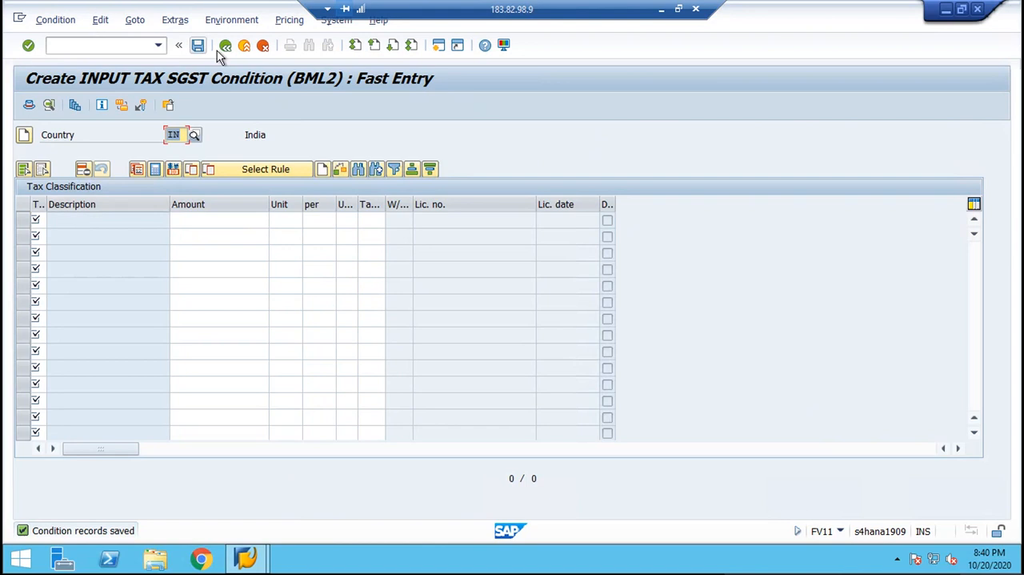
Return to the condition type selection and start a record for BML3 with the Tax Classification key combination.
{"action": "left_click", "coordinate": [227, 48]}
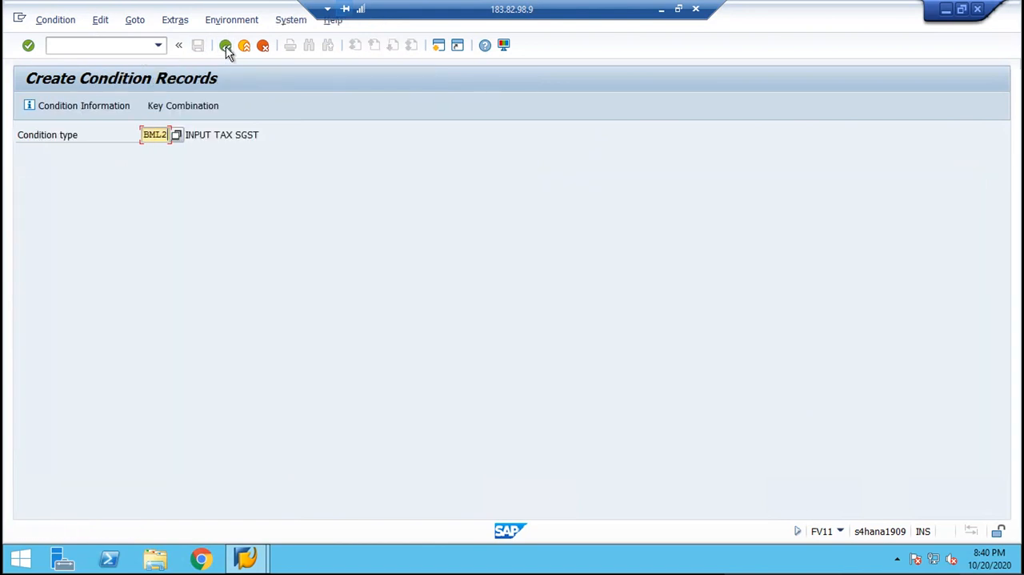
{"action": "key", "text": "BackSpace"}
{"action": "type", "text": "3"}
{"action": "left_click", "coordinate": [226, 47]}
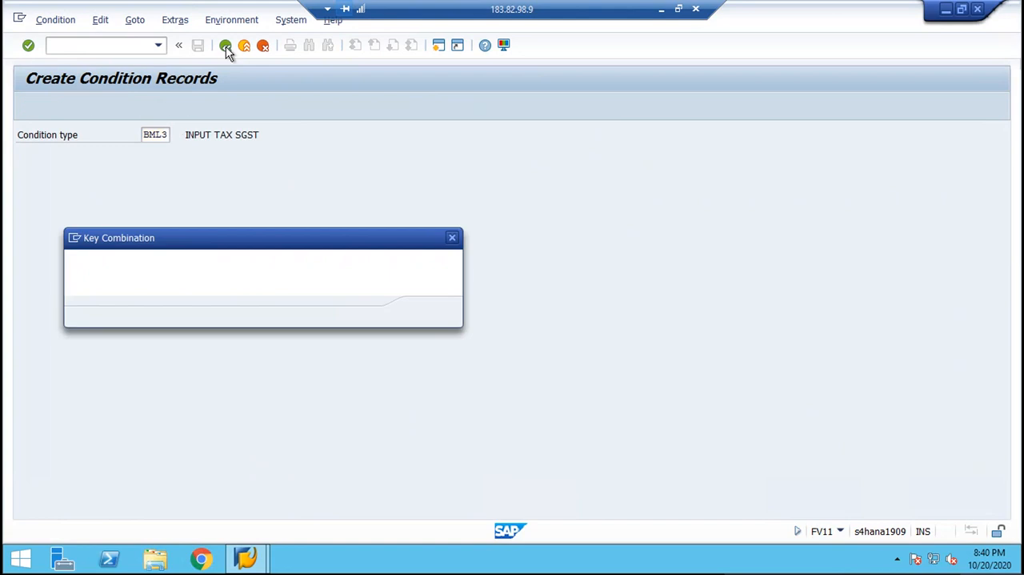
{"action": "key", "text": "Return"}
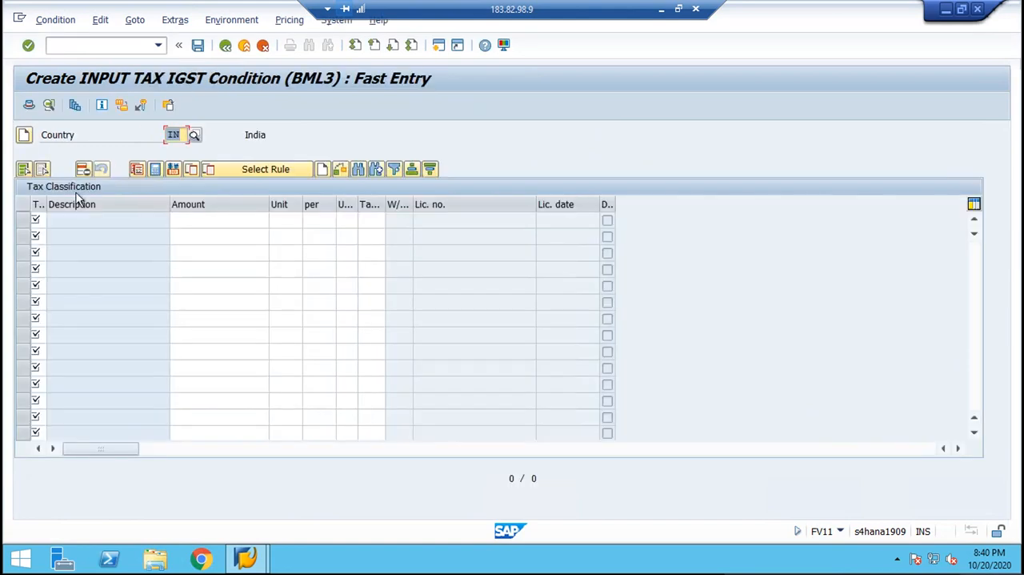
Enter tax classification B2 with amount 18 and tax code B2 for BML3, and save the condition record.
{"action": "left_click", "coordinate": [36, 219]}
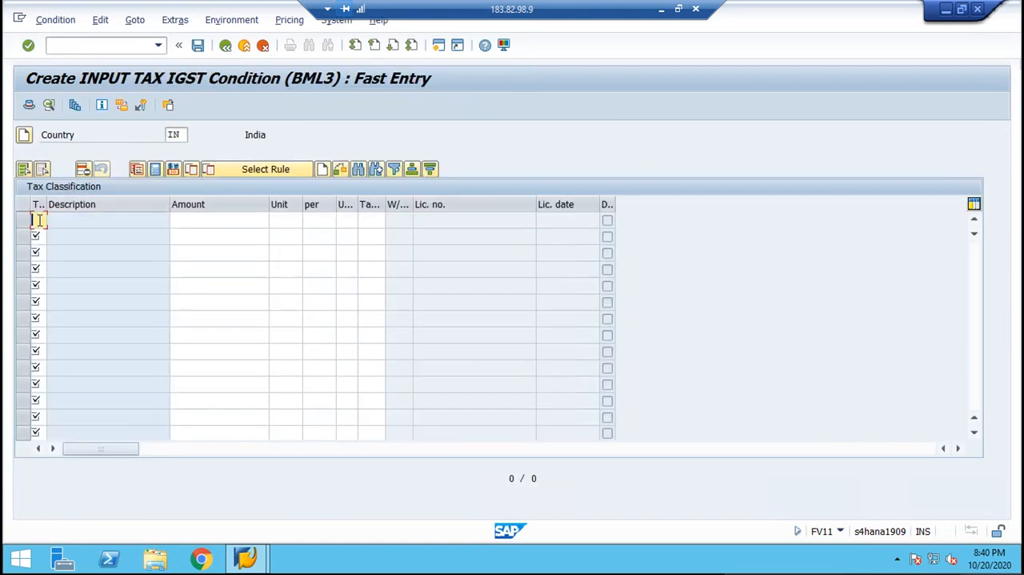
{"action": "type", "text": "B"}
{"action": "key", "text": "Tab"}
{"action": "type", "text": "1"}
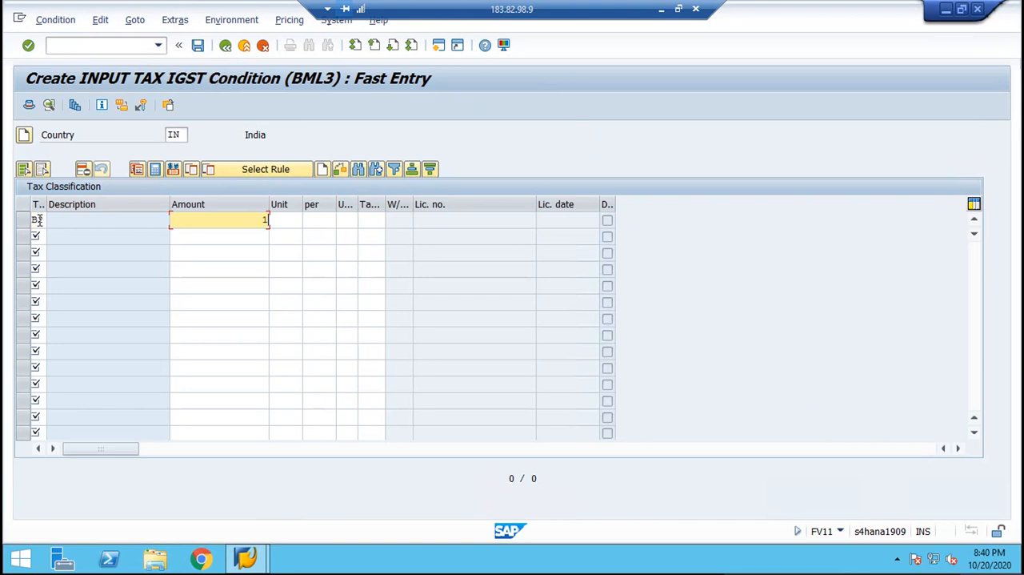
{"action": "type", "text": "8"}
{"action": "key", "text": "Tab"}
{"action": "key", "text": "Tab"}
{"action": "key", "text": "Tab"}
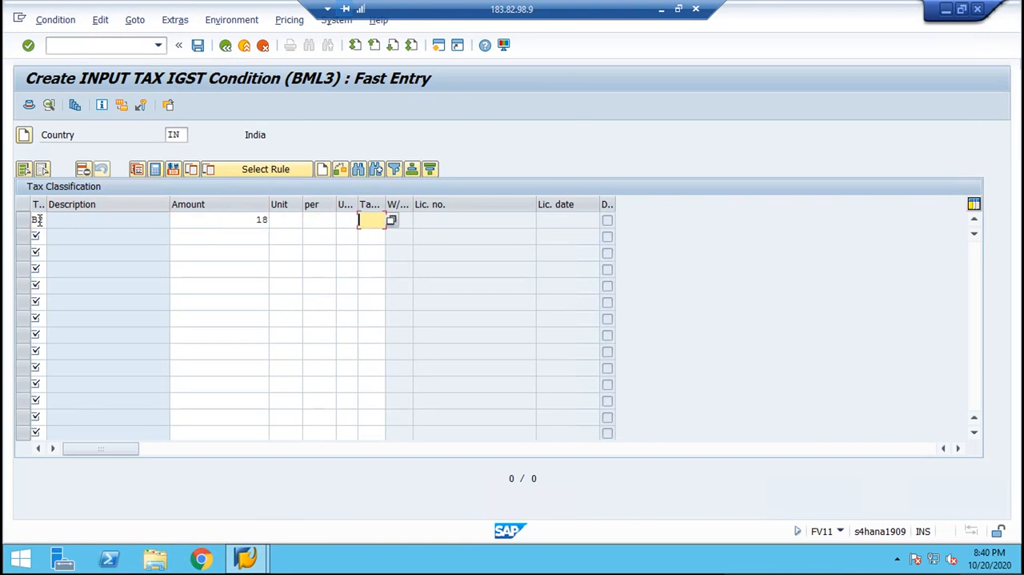
{"action": "type", "text": "B2"}
{"action": "key", "text": "Return"}
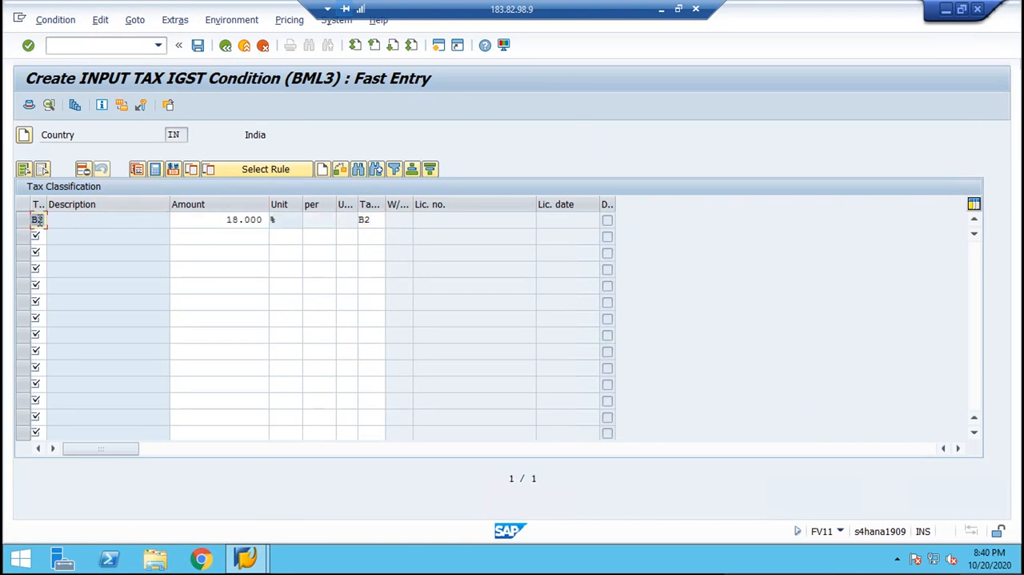
{"action": "key", "text": "ctrl+s"}
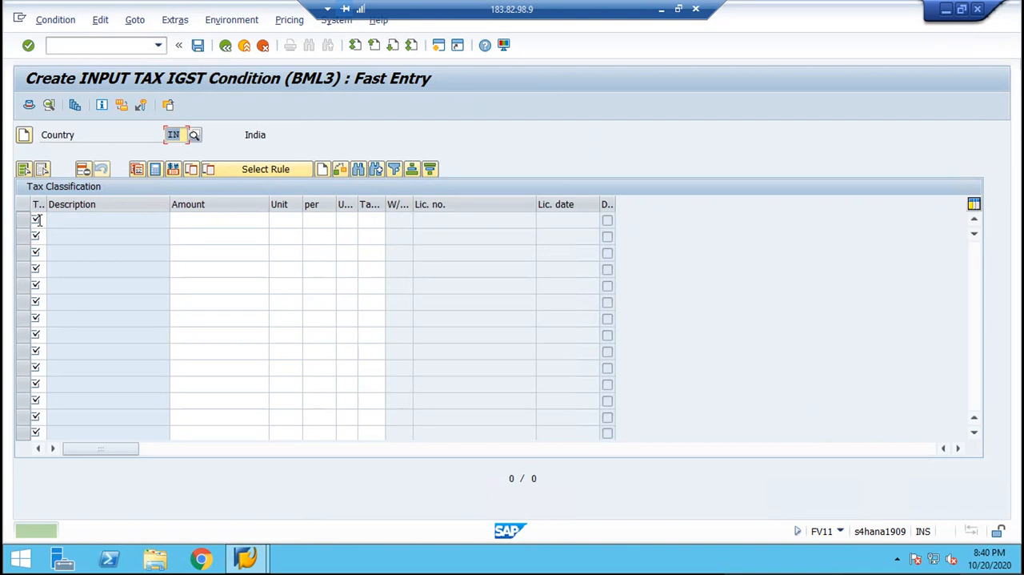
Return to the condition type selection and start a record for BML4 with the Tax Classification key combination.
{"action": "left_click", "coordinate": [226, 45]}
{"action": "key", "text": "End"}
{"action": "key", "text": "BackSpace"}
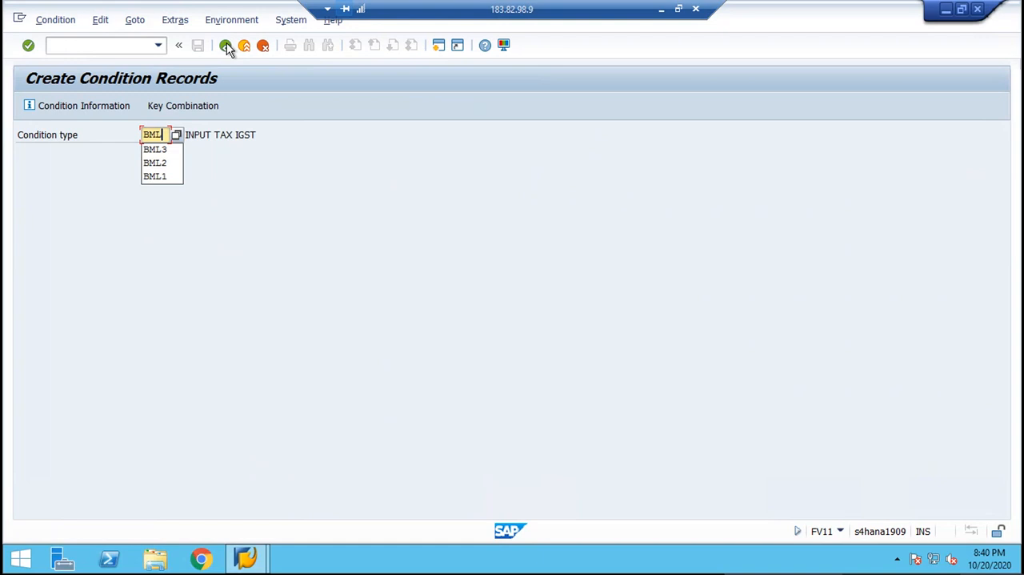
{"action": "type", "text": "4"}
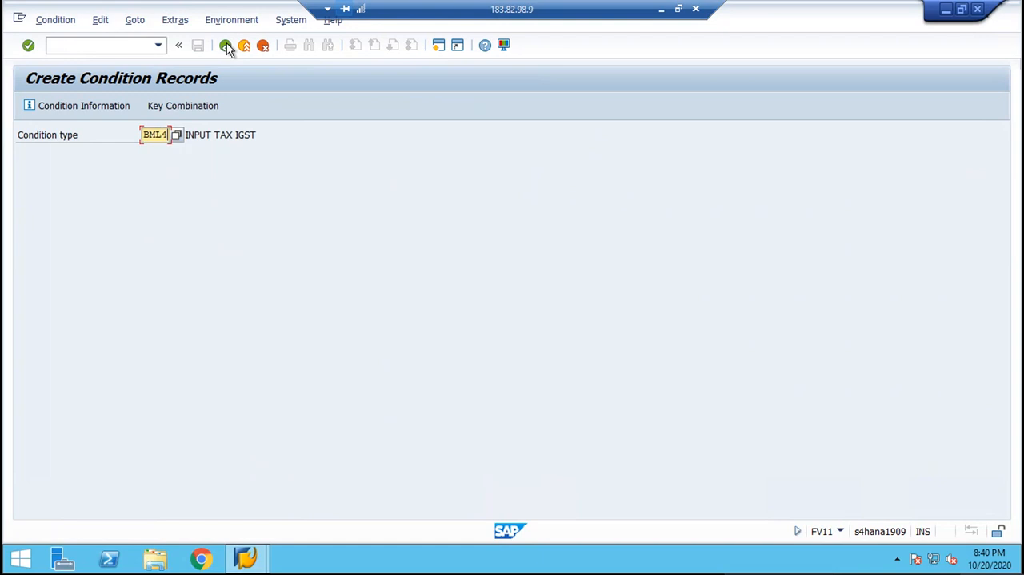
{"action": "left_click", "coordinate": [226, 46]}
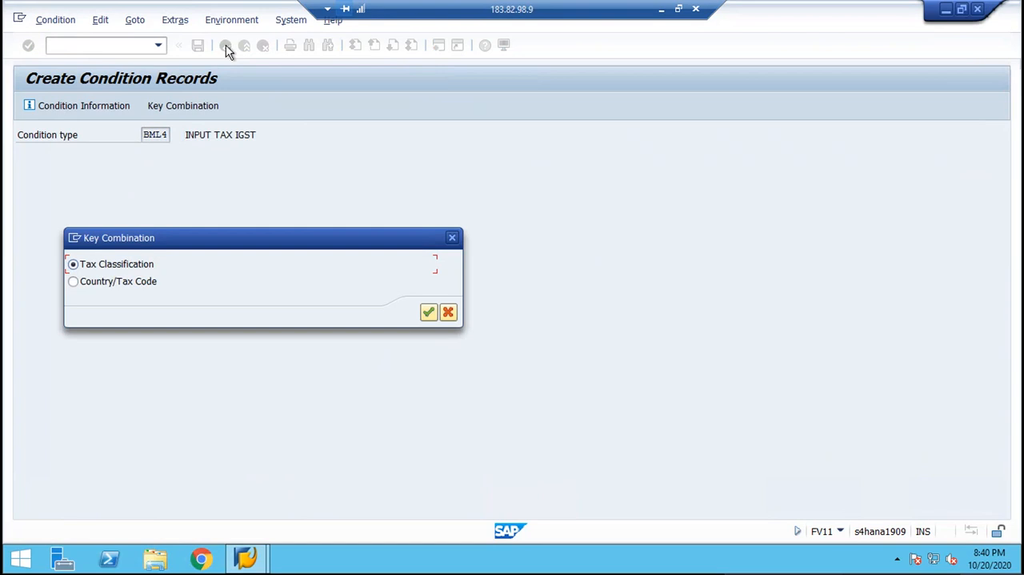
{"action": "key", "text": "Return"}
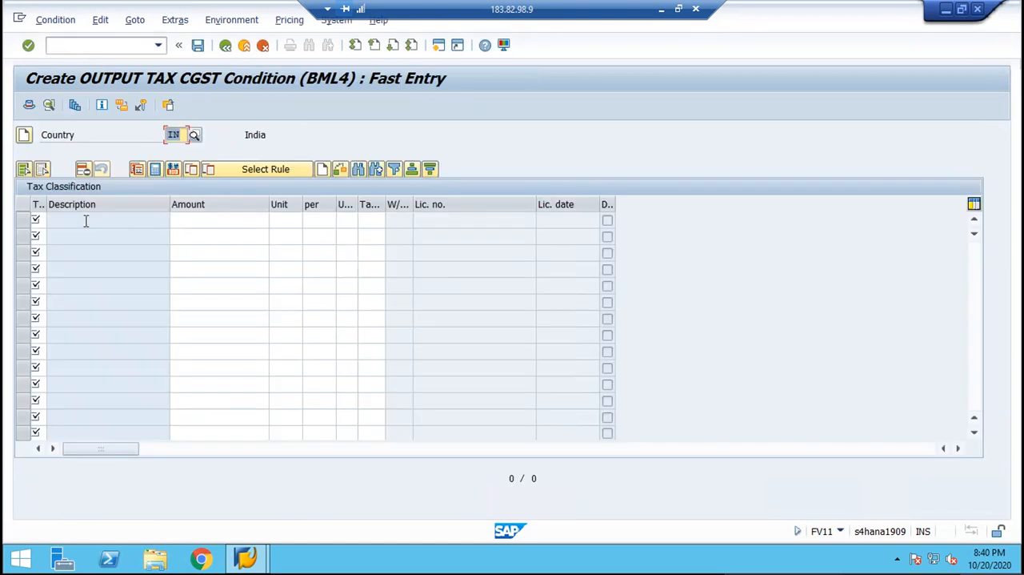
Enter tax classification B3 with amount 9 and tax code B3 for BML4, and save the condition record.
{"action": "left_click", "coordinate": [34, 217]}
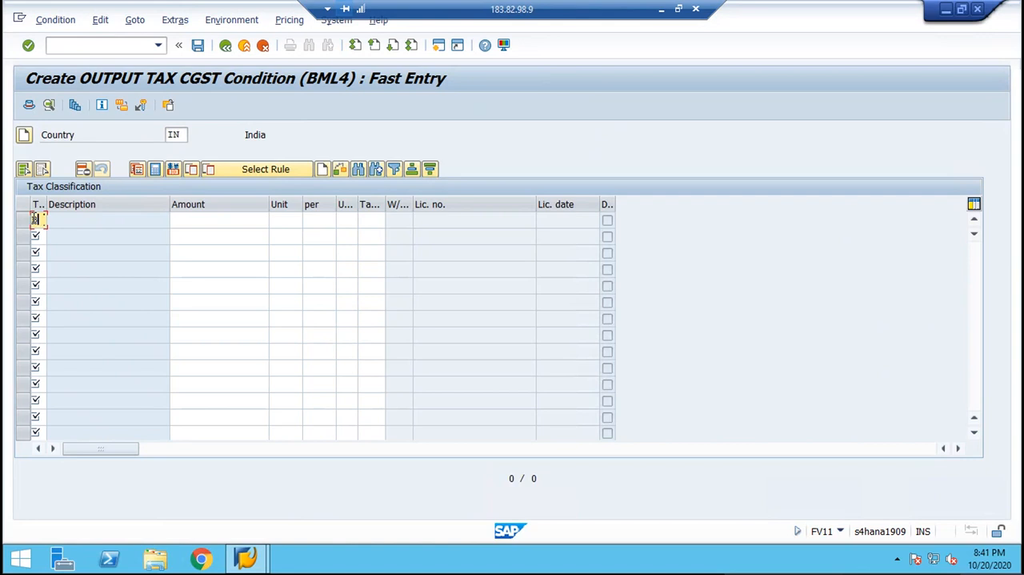
{"action": "type", "text": "3"}
{"action": "key", "text": "Tab"}
{"action": "type", "text": "9"}
{"action": "key", "text": "Tab"}
{"action": "key", "text": "Tab"}
{"action": "key", "text": "Tab"}
{"action": "key", "text": "Tab"}
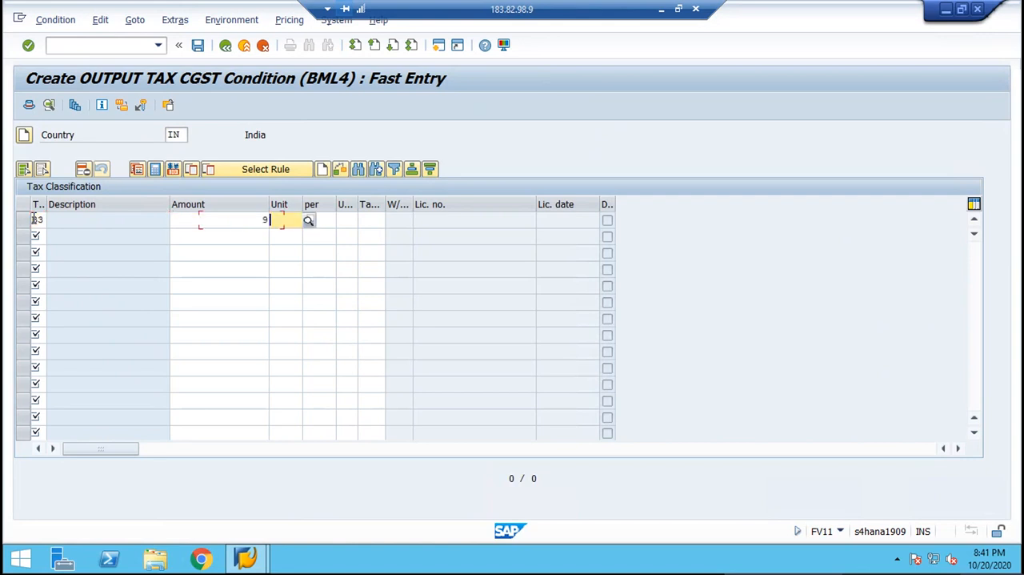
{"action": "type", "text": "B3"}
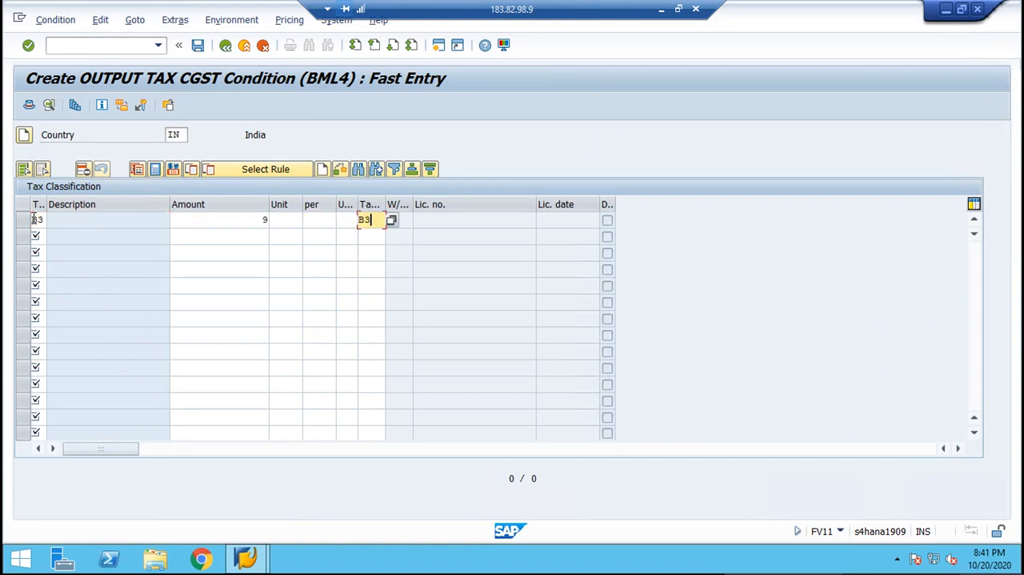
{"action": "key", "text": "Return"}
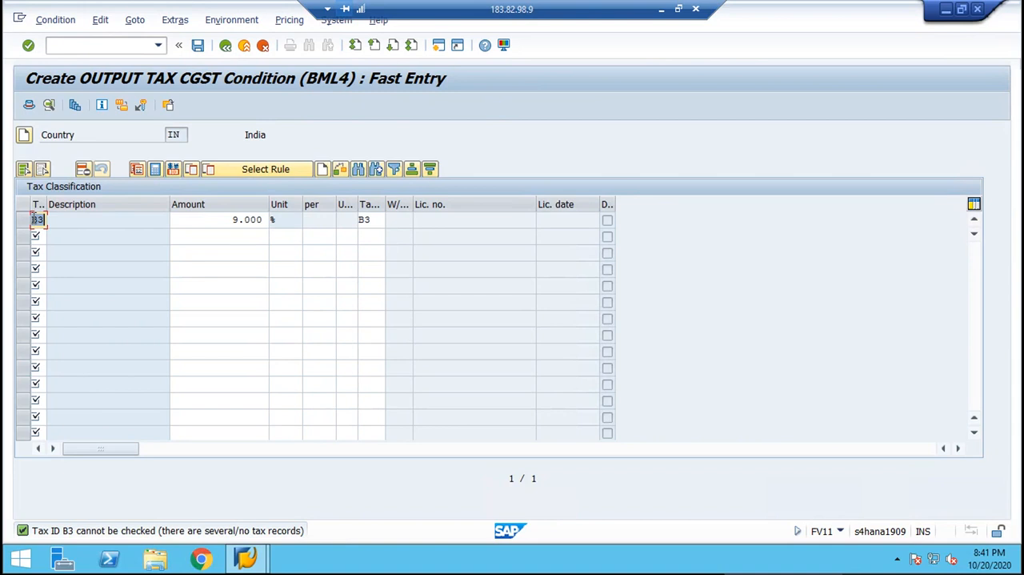
{"action": "key", "text": "ctrl+s"}
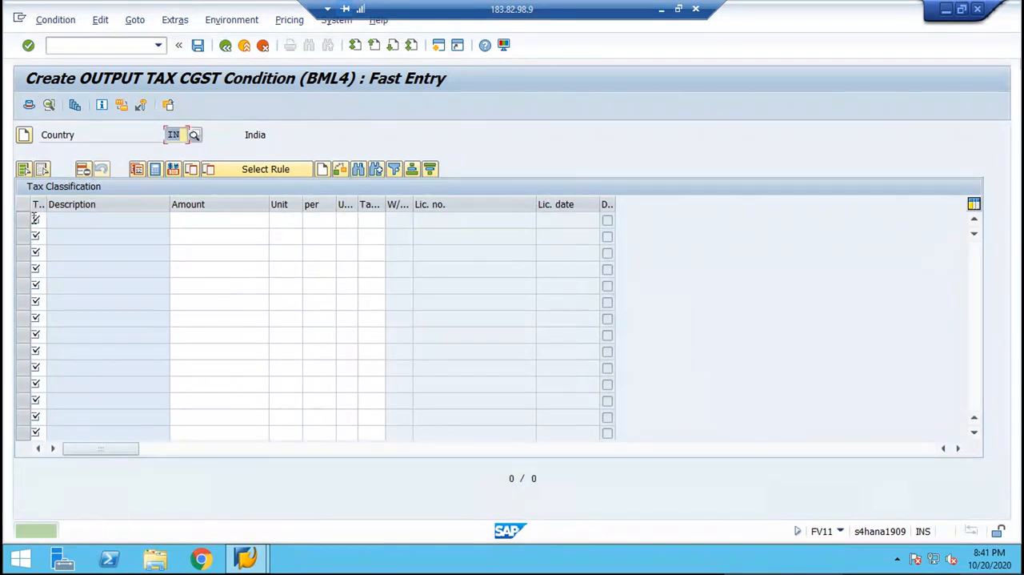
Leave the BML4 entry, reopen transaction FV11 and start a condition record for BML5 with the Tax Classification key combination.
{"action": "key", "text": "F3"}
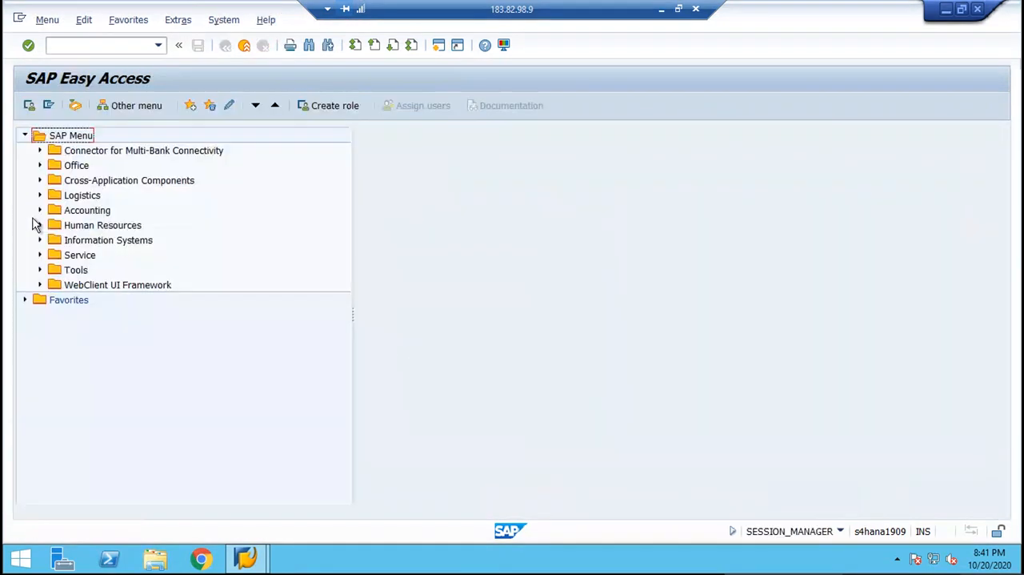
{"action": "left_click", "coordinate": [81, 48]}
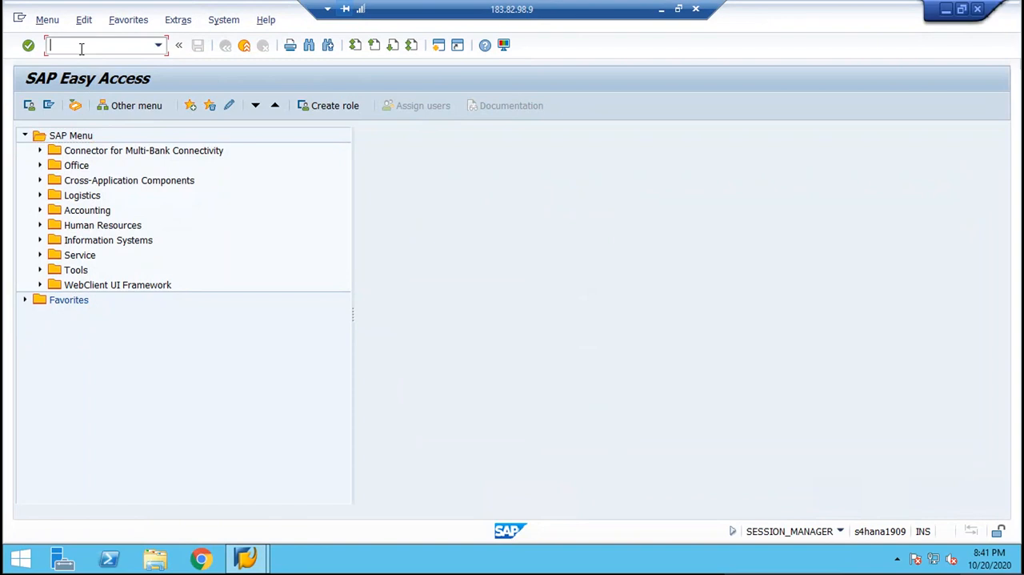
{"action": "type", "text": "FV11"}
{"action": "key", "text": "Return"}
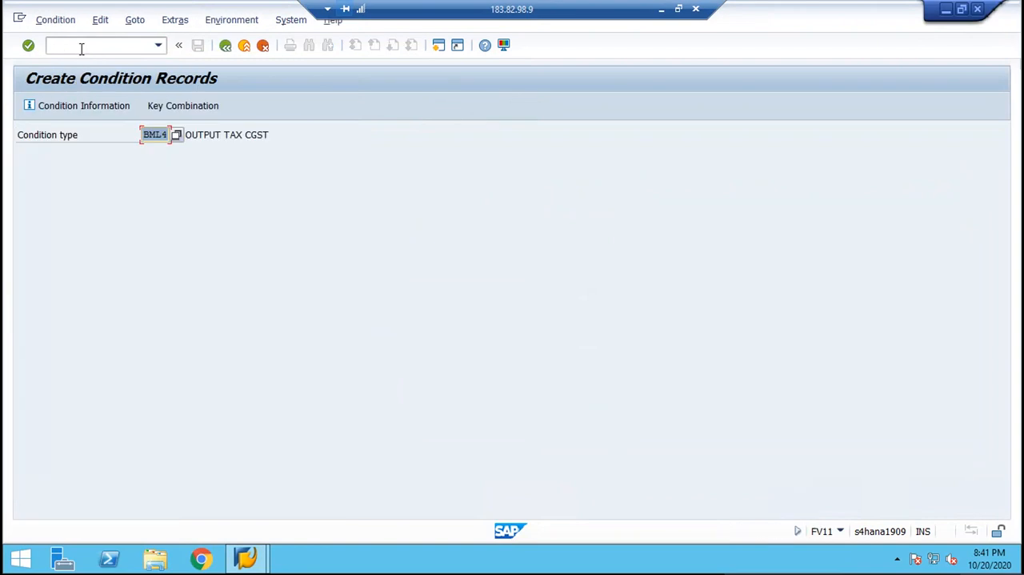
{"action": "type", "text": "BML5"}
{"action": "key", "text": "Return"}
{"action": "key", "text": "Return"}
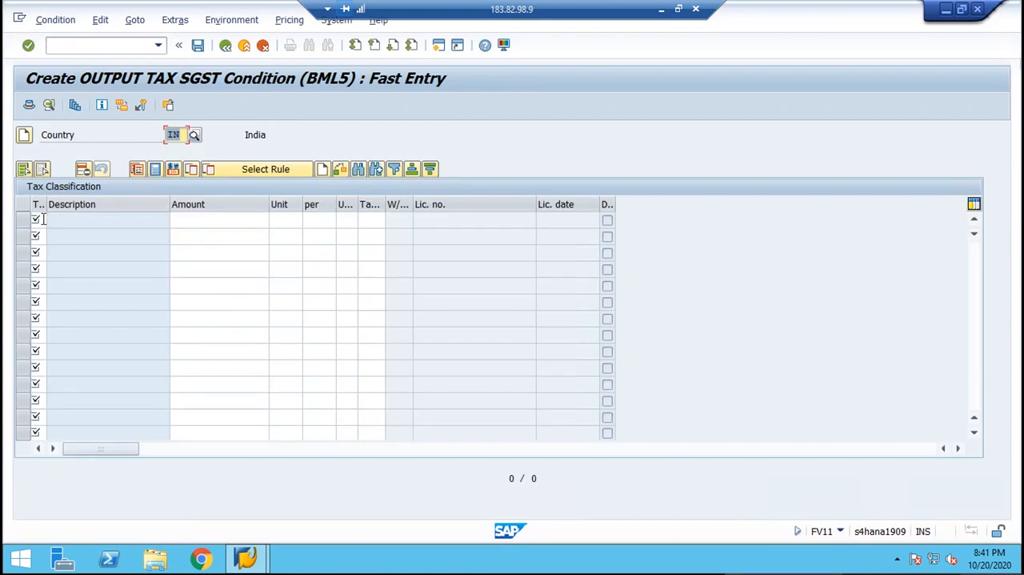
Enter tax classification B3 with amount 9 and tax code B3 for BML5, and save the condition record.
{"action": "left_click", "coordinate": [42, 219]}
{"action": "type", "text": "B3"}
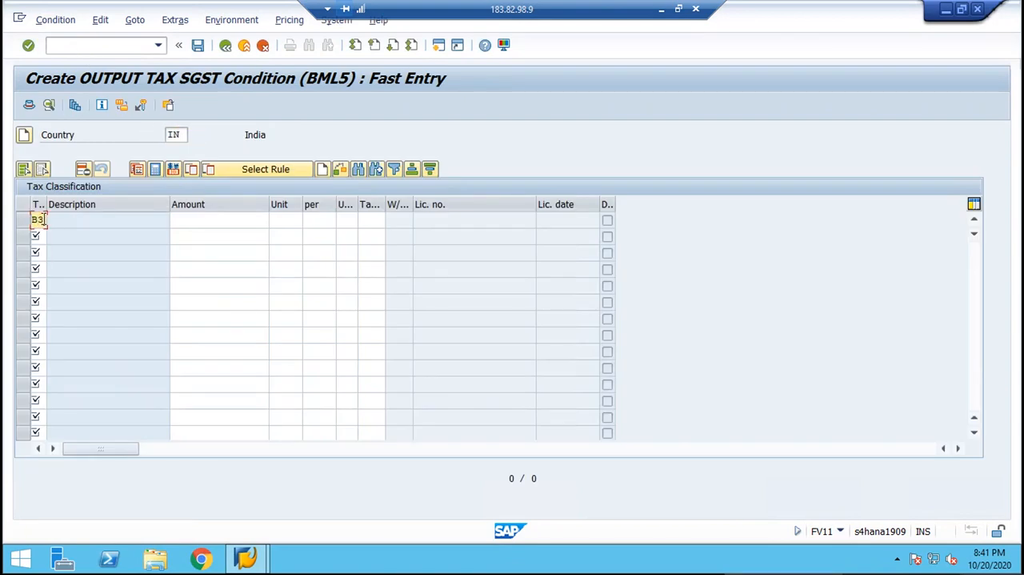
{"action": "key", "text": "Tab"}
{"action": "type", "text": "9"}
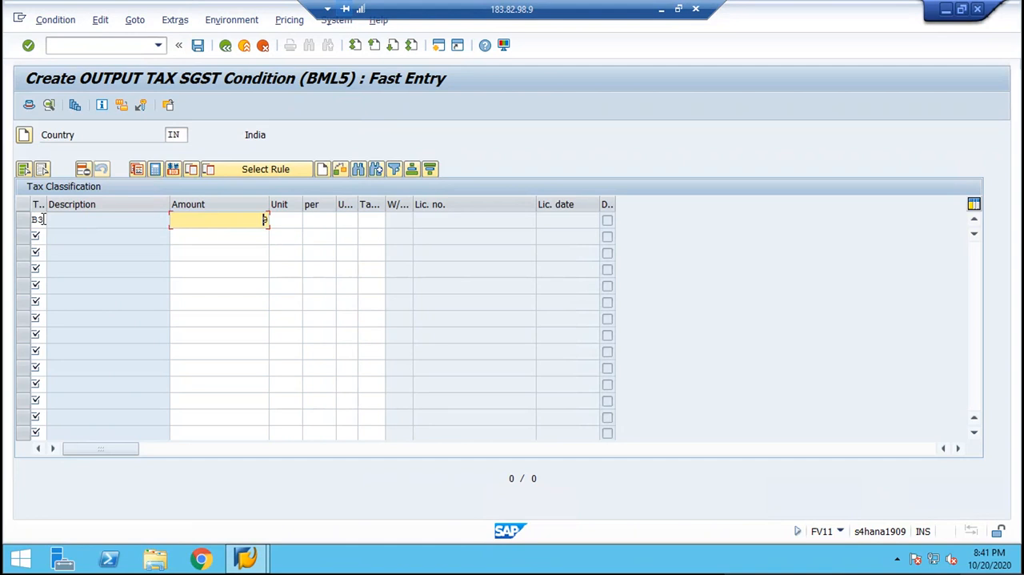
{"action": "key", "text": "Tab"}
{"action": "key", "text": "Tab"}
{"action": "key", "text": "Tab"}
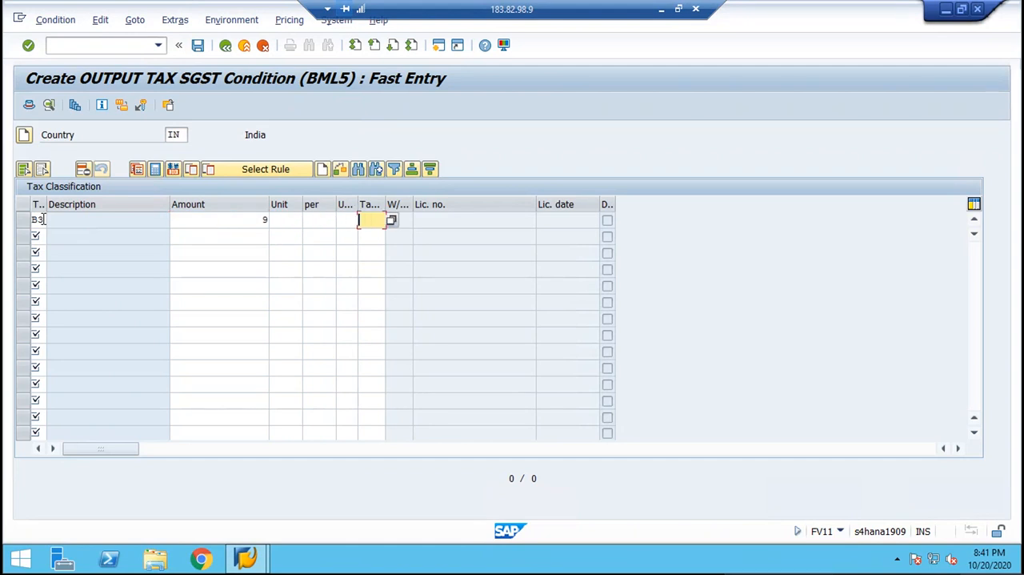
{"action": "type", "text": "B3"}
{"action": "key", "text": "Return"}
{"action": "key", "text": "ctrl+s"}
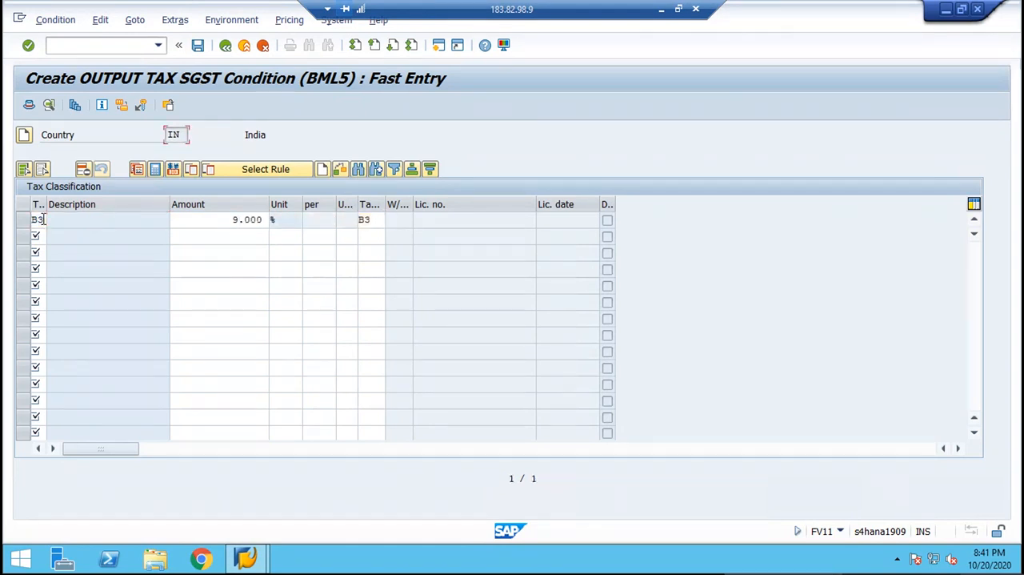
Return to the condition type selection and start a record for BML6 with the Tax Classification key combination.
{"action": "left_click", "coordinate": [225, 46]}
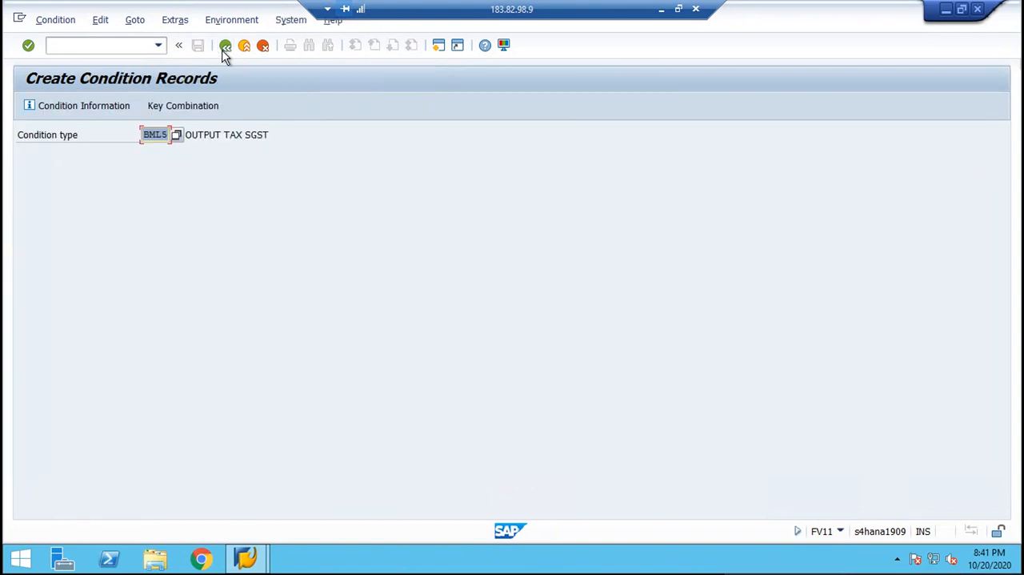
{"action": "type", "text": "BML6"}
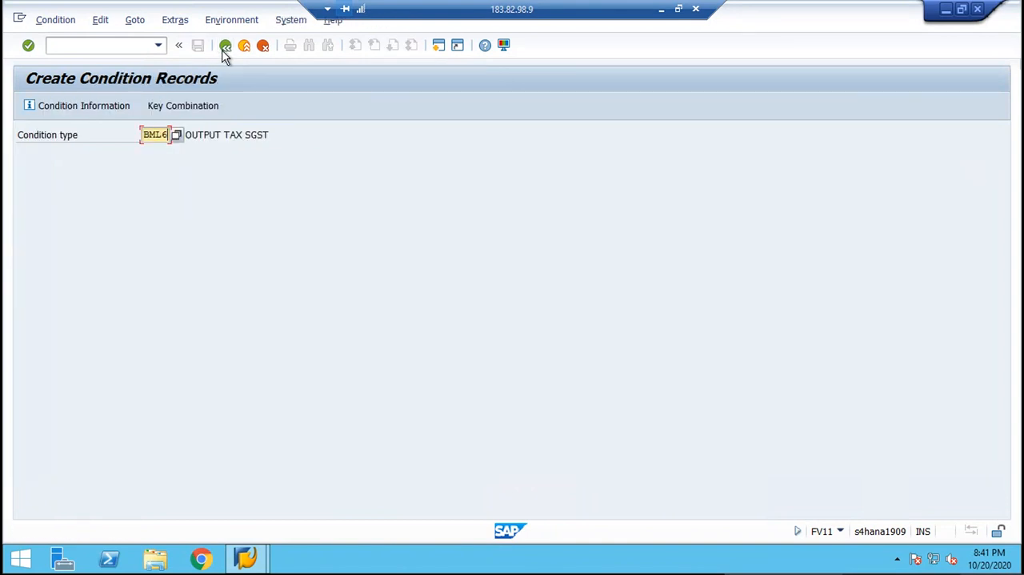
{"action": "key", "text": "Return"}
{"action": "key", "text": "Return"}
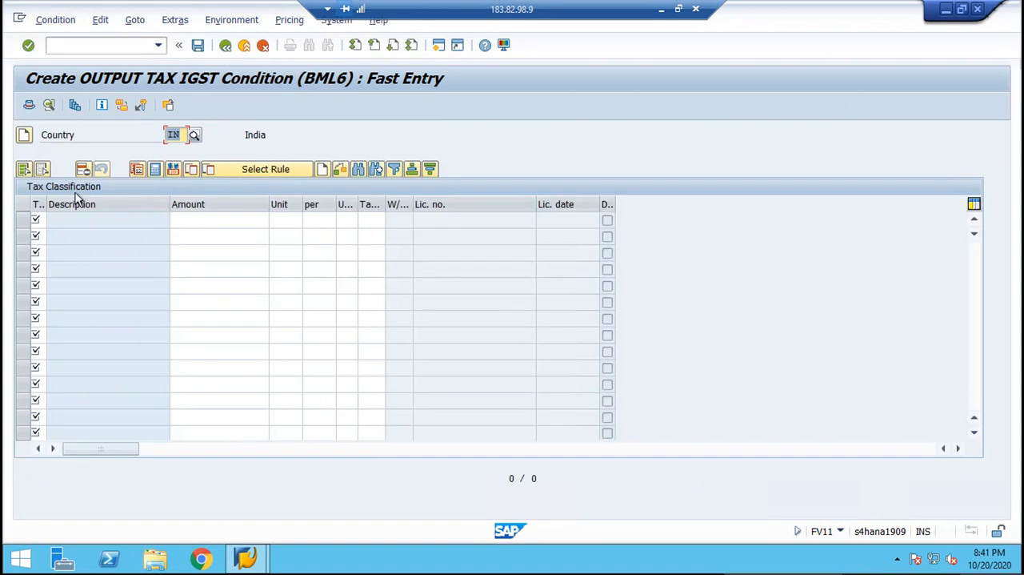
Enter tax classification B4 with amount 18 and tax code B4 for BML6, and save the condition record.
{"action": "left_click", "coordinate": [40, 220]}
{"action": "type", "text": "B4"}
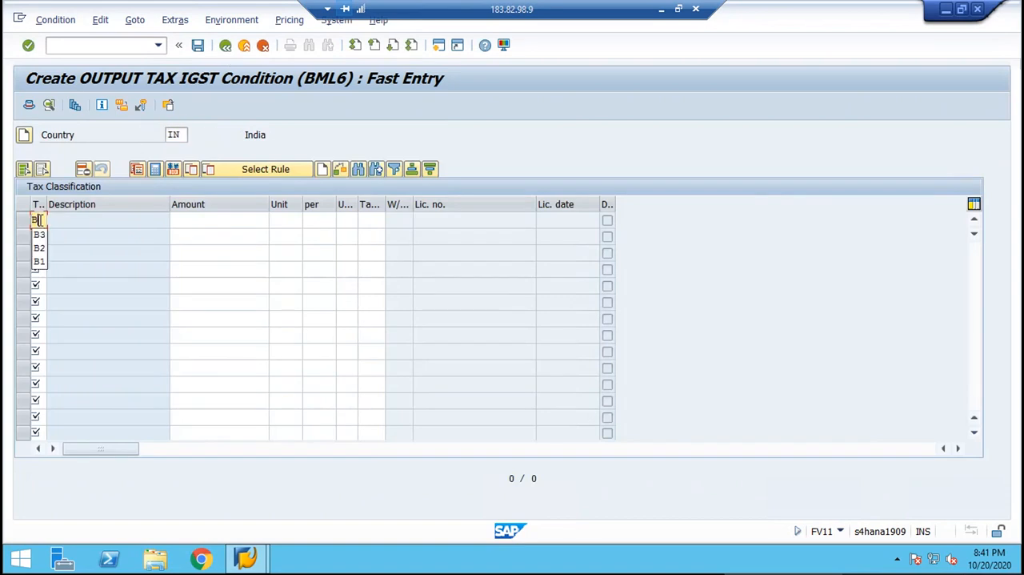
{"action": "key", "text": "Tab"}
{"action": "type", "text": "1"}
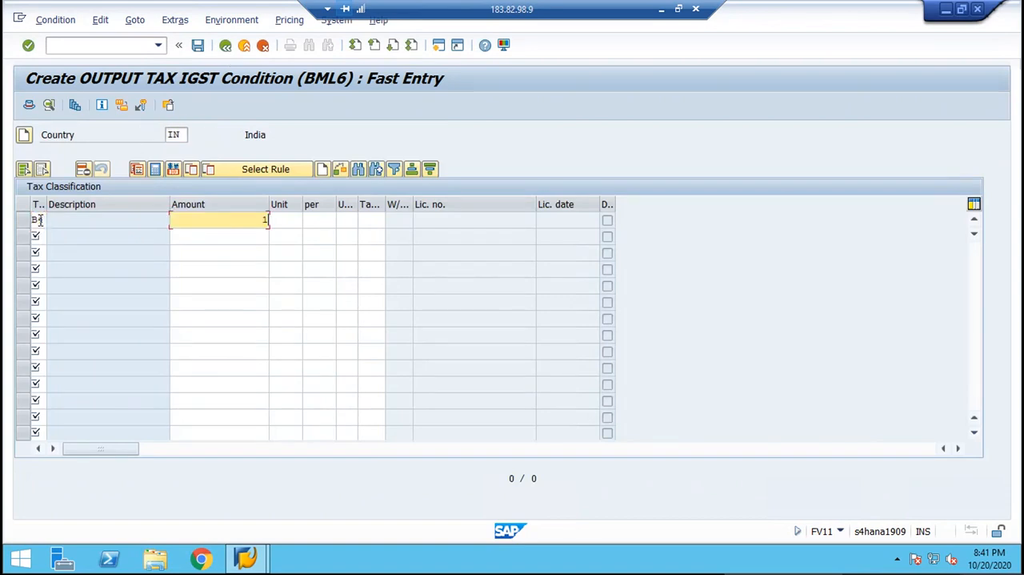
{"action": "type", "text": "8"}
{"action": "key", "text": "Tab"}
{"action": "key", "text": "Tab"}
{"action": "type", "text": "B4"}
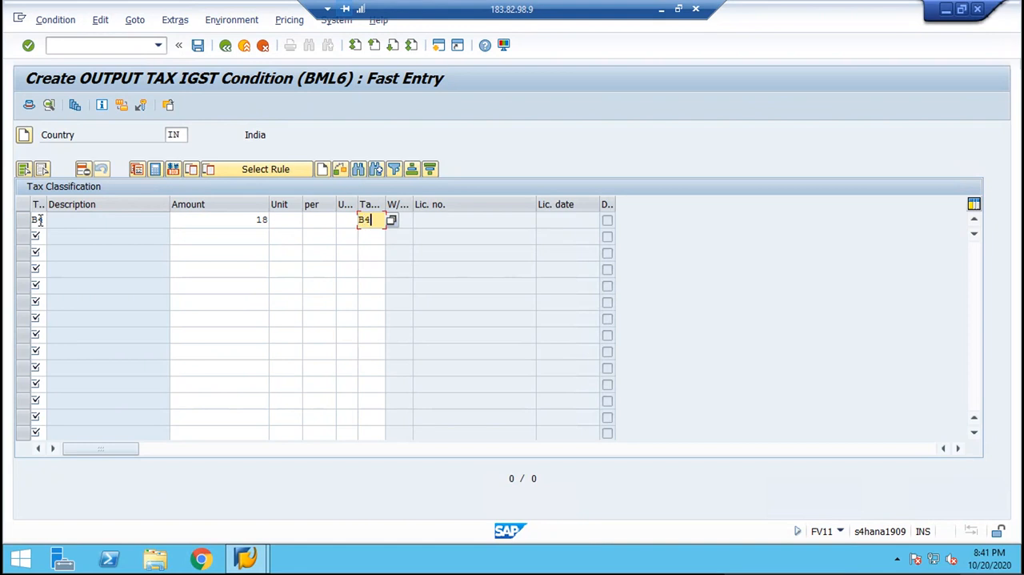
{"action": "key", "text": "Return"}
{"action": "key", "text": "ctrl+s"}
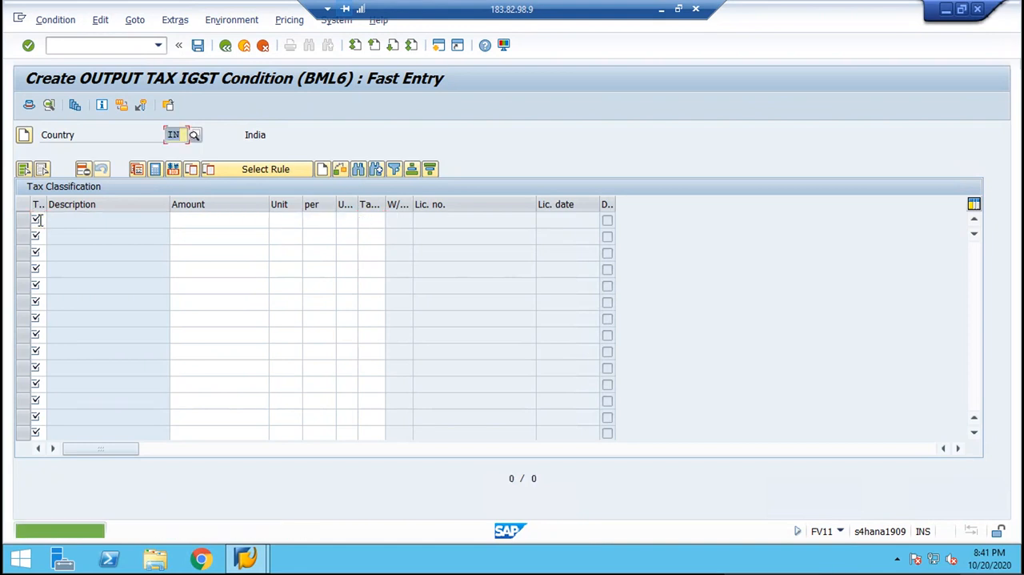
Open vendor invoice entry with transaction FB60 and set the company code to BML.
{"action": "left_click", "coordinate": [129, 46]}
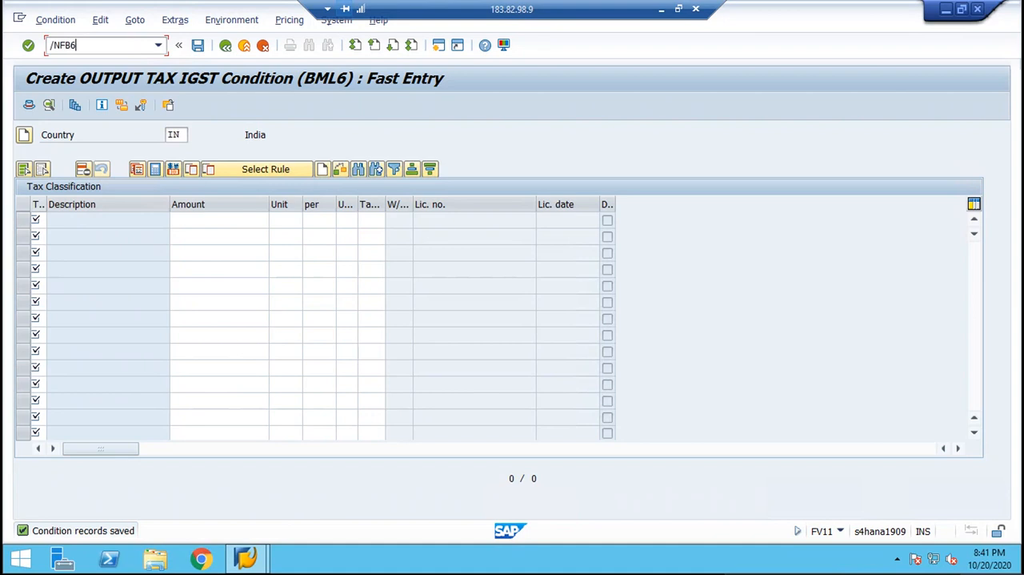
{"action": "key", "text": "Return"}
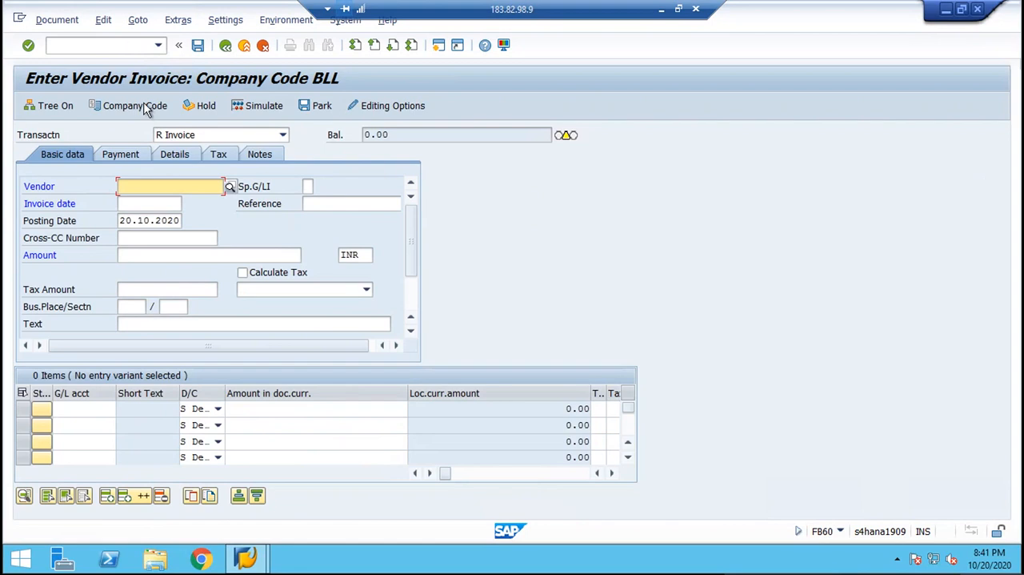
{"action": "left_click", "coordinate": [145, 110]}
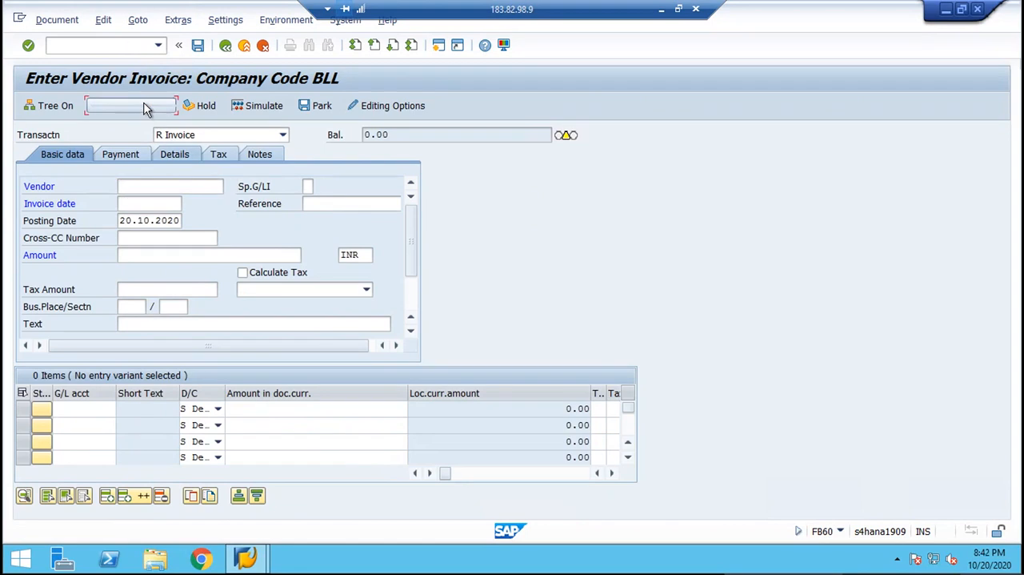
{"action": "key", "text": "BackSpace"}
{"action": "key", "text": "BackSpace"}
{"action": "key", "text": "BackSpace"}
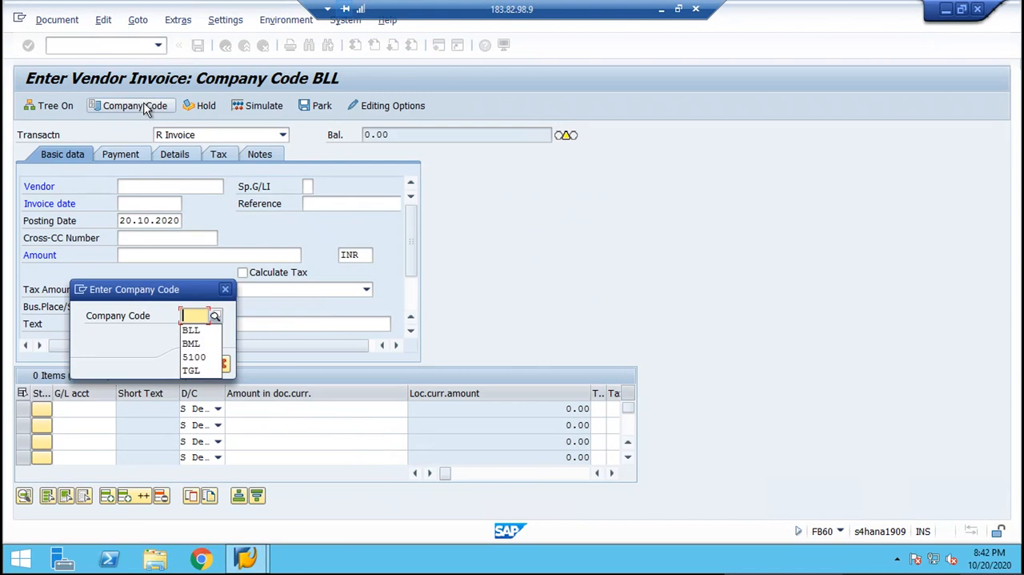
{"action": "type", "text": "BML"}
{"action": "key", "text": "Return"}
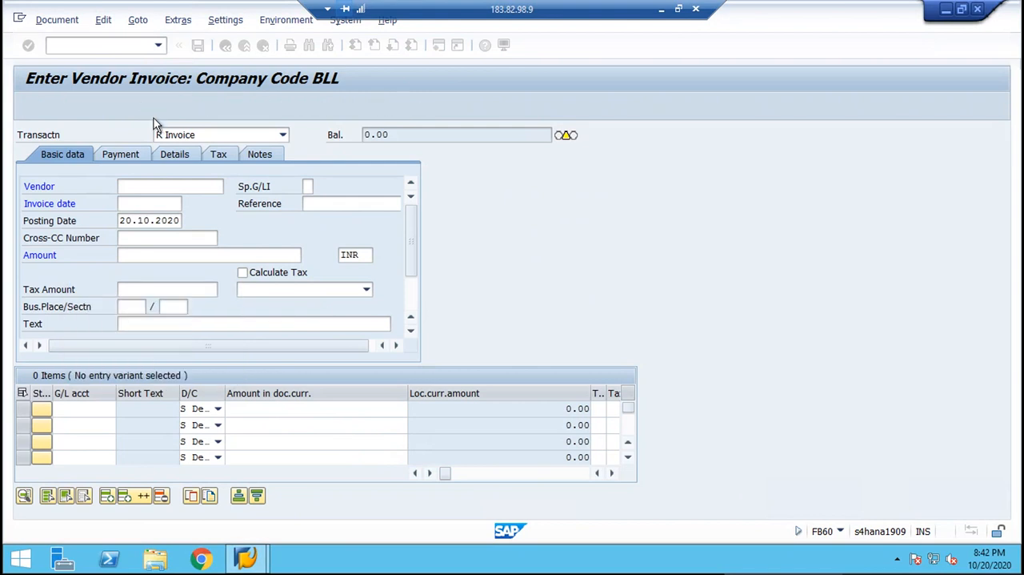
Choose the vendor RELIANCE for the invoice and copy the posting date 20.10.2020 into the invoice date.
{"action": "left_click", "coordinate": [229, 186]}
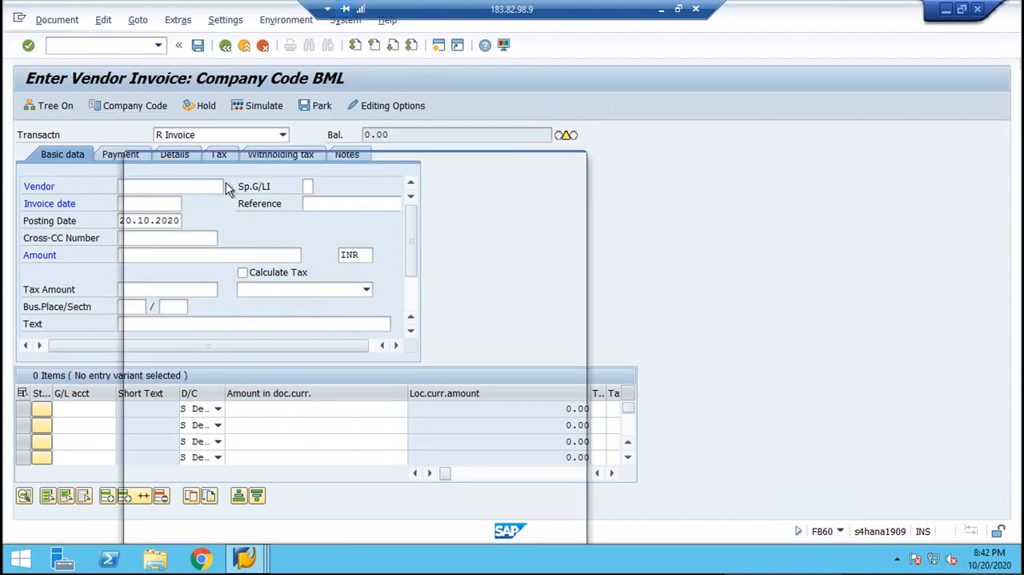
{"action": "key", "text": "Return"}
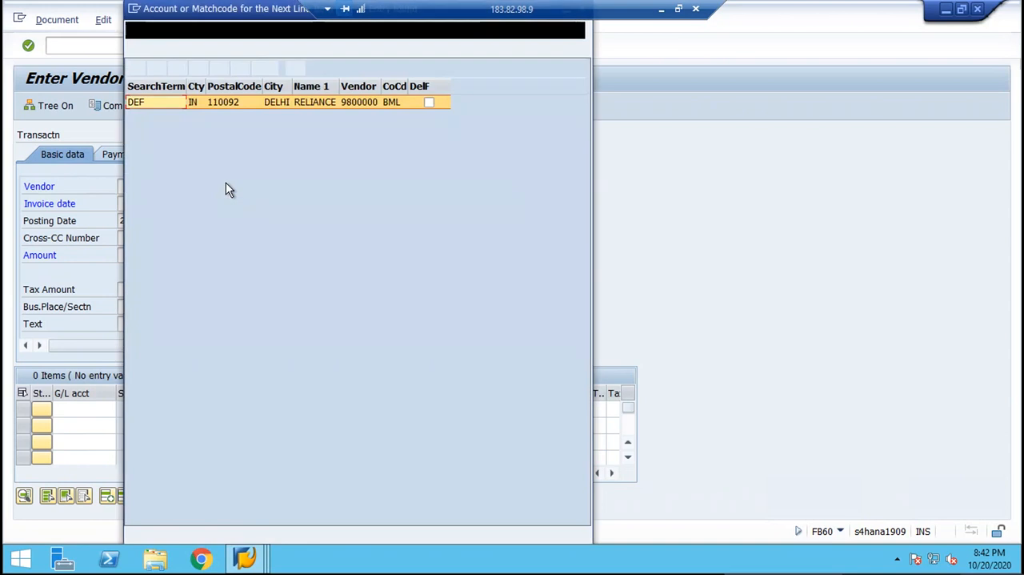
{"action": "key", "text": "Return"}
{"action": "key", "text": "Down"}
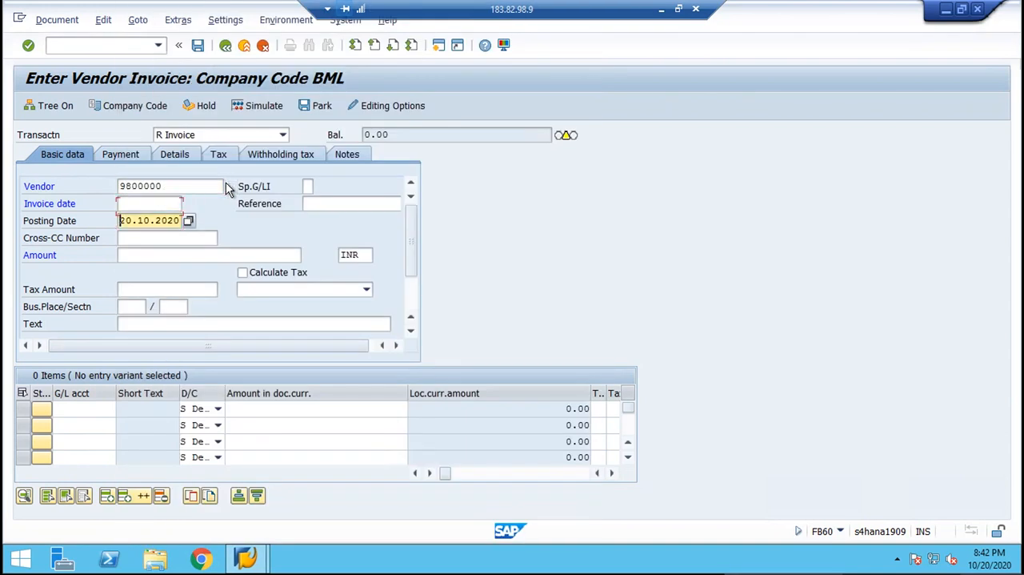
{"action": "key", "text": "shift+End"}
{"action": "key", "text": "ctrl+c"}
{"action": "key", "text": "Up"}
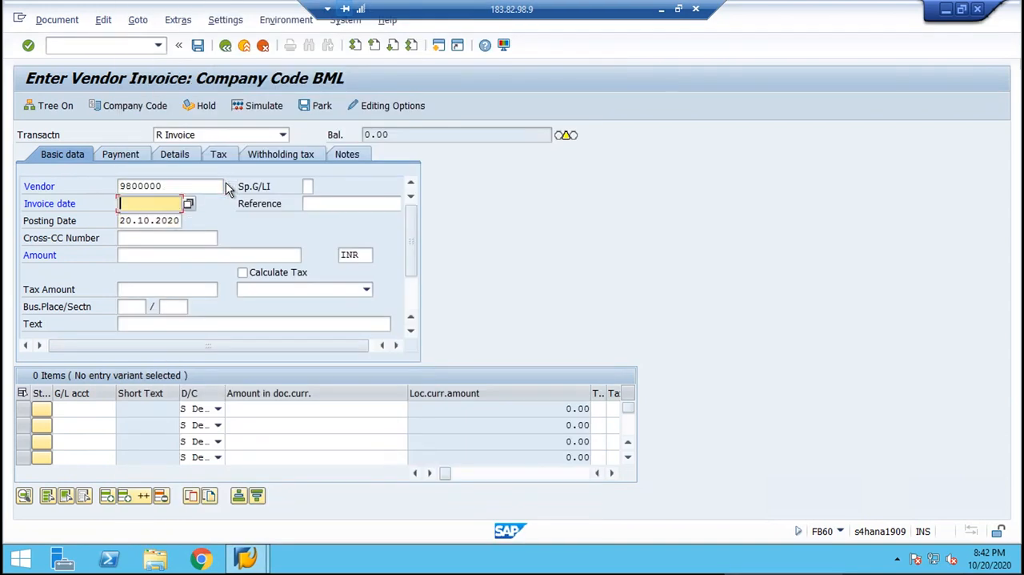
{"action": "key", "text": "ctrl+v"}
Set the invoice amount to 10000, enable Calculate Tax and choose tax code B1 (INPUT TAX CGST 9 %, SGST 9%).
{"action": "key", "text": "Down"}
{"action": "key", "text": "Down"}
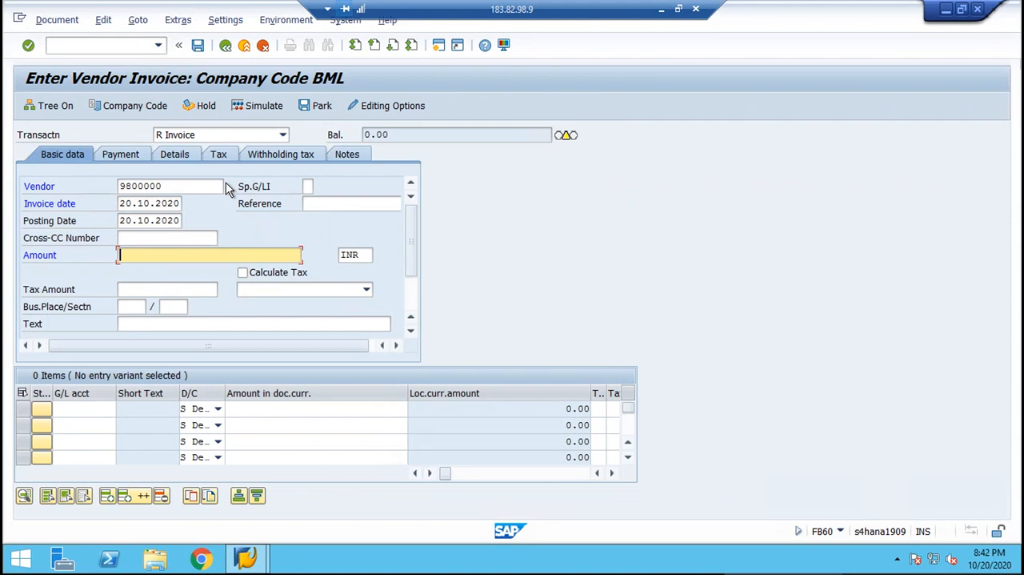
{"action": "type", "text": "10000"}
{"action": "left_click", "coordinate": [244, 274]}
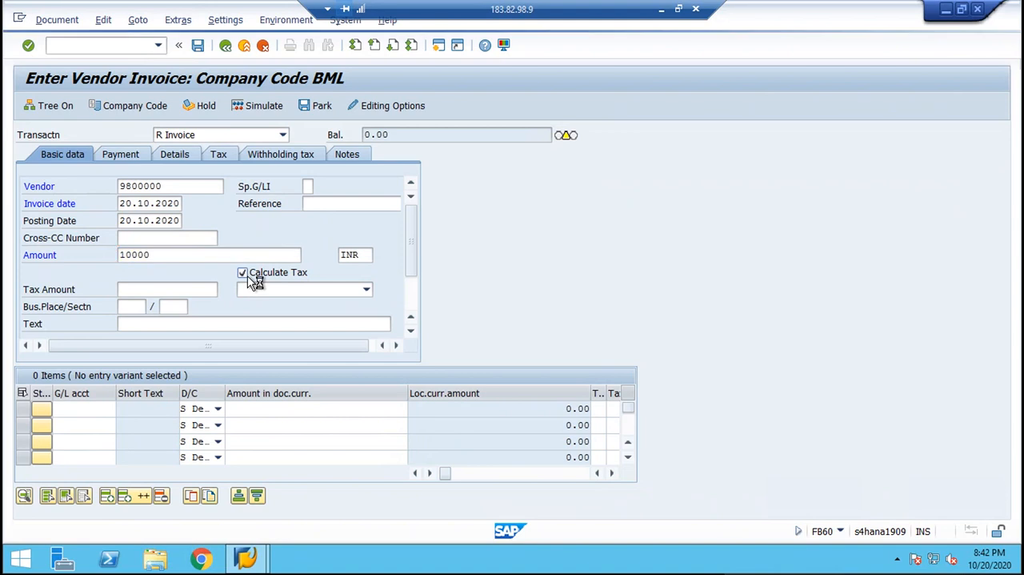
{"action": "left_click", "coordinate": [257, 287]}
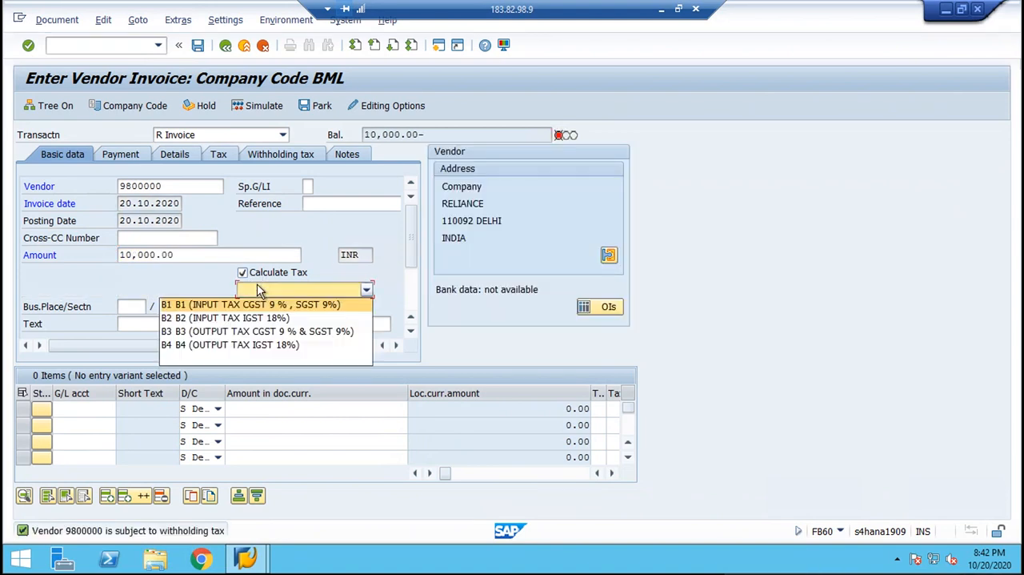
{"action": "left_click", "coordinate": [226, 305]}
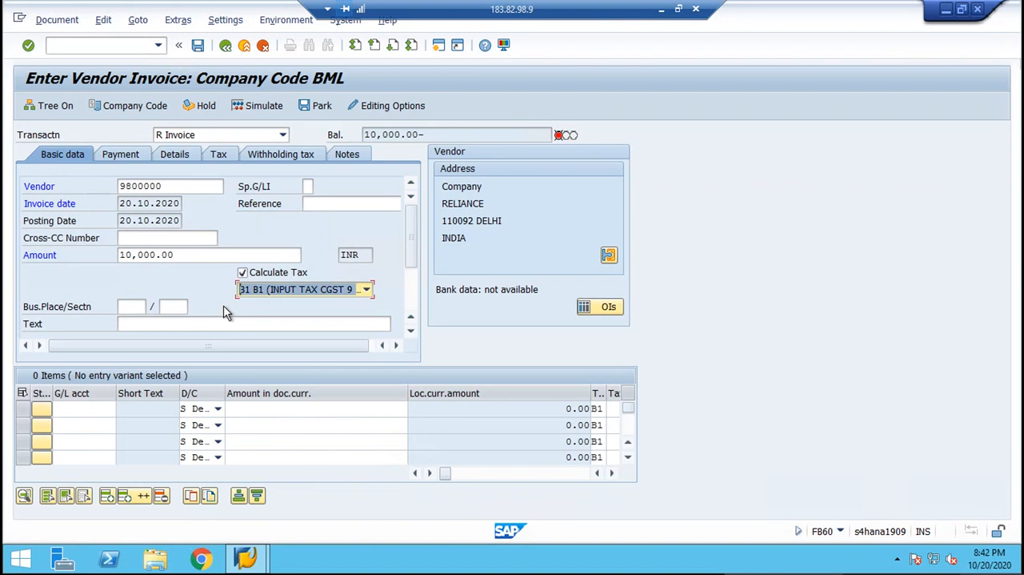
Enter the invoice text "purchase invoice" and go to the G/L account of the first line item.
{"action": "left_click", "coordinate": [149, 327]}
{"action": "key", "text": "space"}
{"action": "key", "text": "Down"}
{"action": "key", "text": "Tab"}
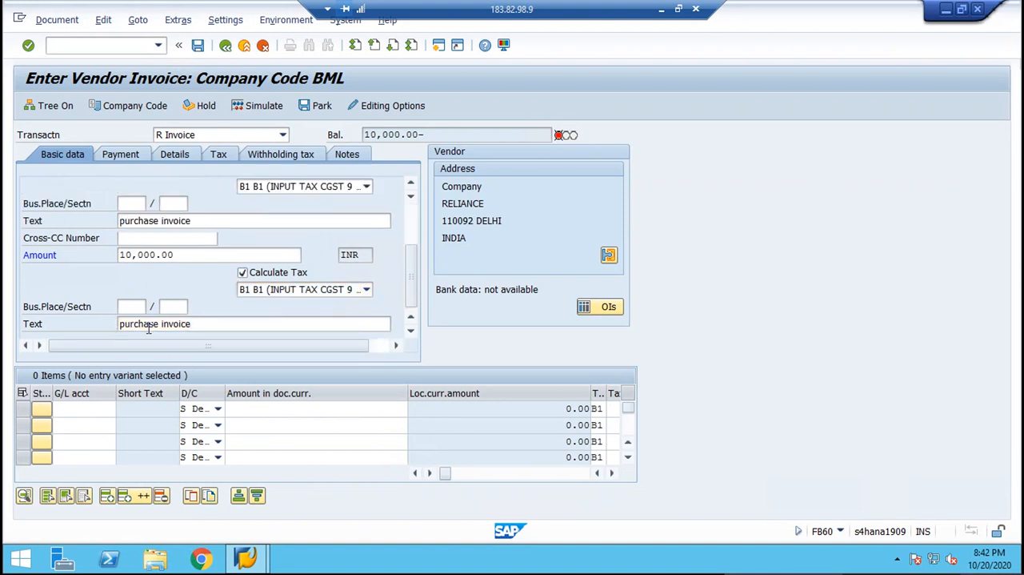
{"action": "key", "text": "Tab"}
{"action": "key", "text": "Tab"}
{"action": "key", "text": "Tab"}
{"action": "key", "text": "Tab"}
{"action": "key", "text": "Tab"}
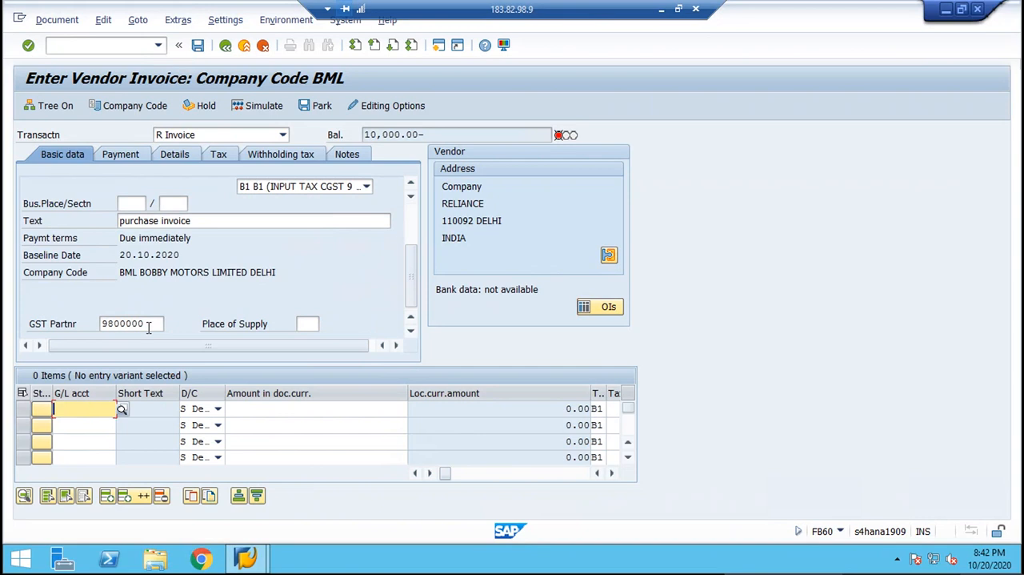
Enter a first line item debiting G/L account 3000 with the full amount of 10,000.00.
{"action": "type", "text": "3000"}
{"action": "key", "text": "Tab"}
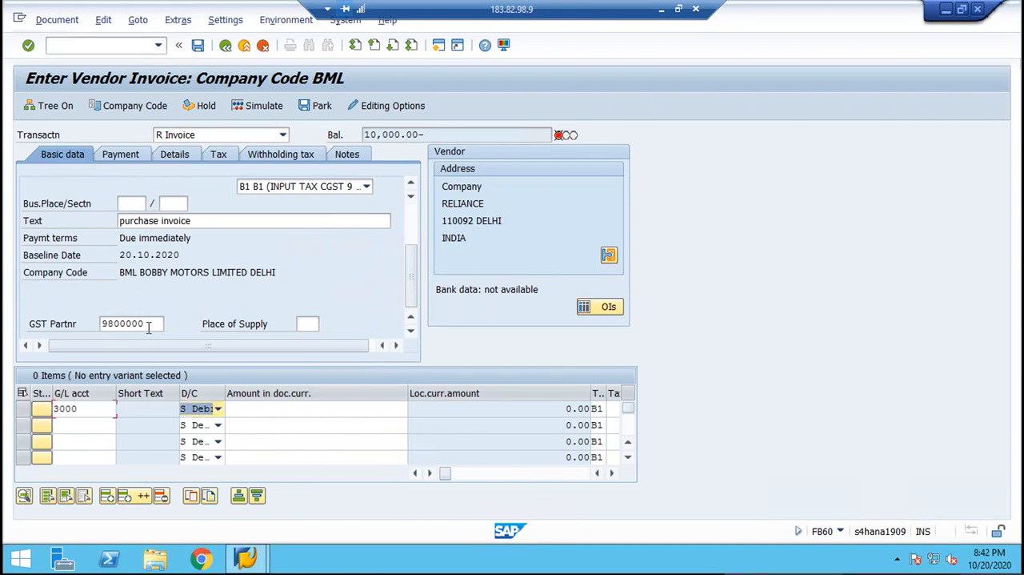
{"action": "key", "text": "Tab"}
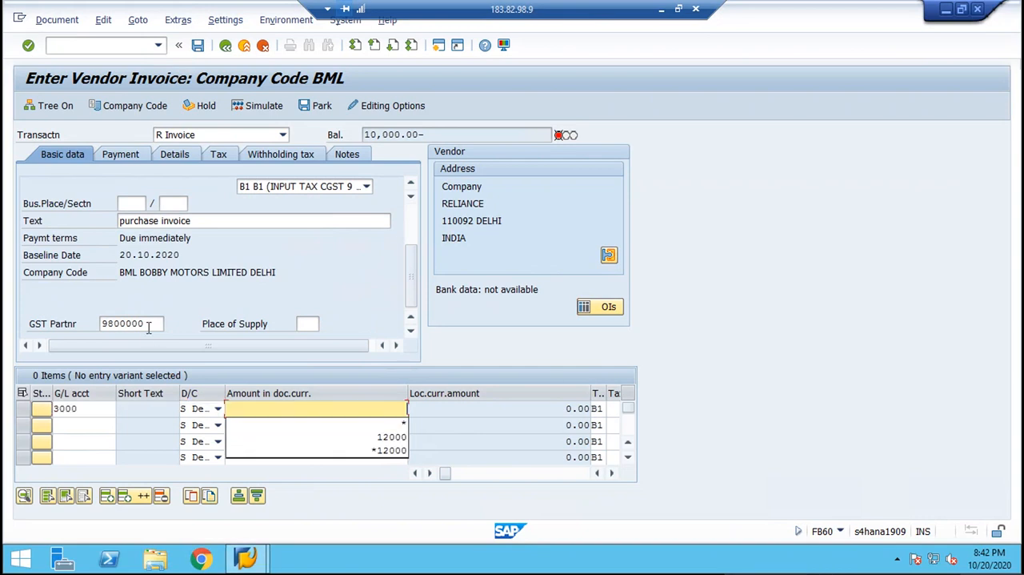
{"action": "key", "text": "Down"}
{"action": "key", "text": "Return"}
{"action": "key", "text": "Return"}
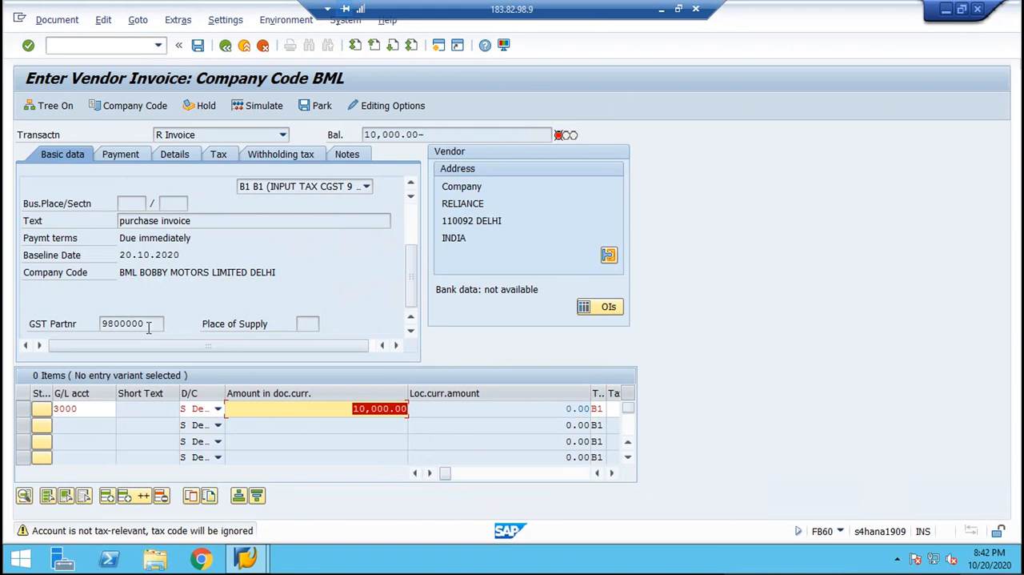
{"action": "key", "text": "Return"}
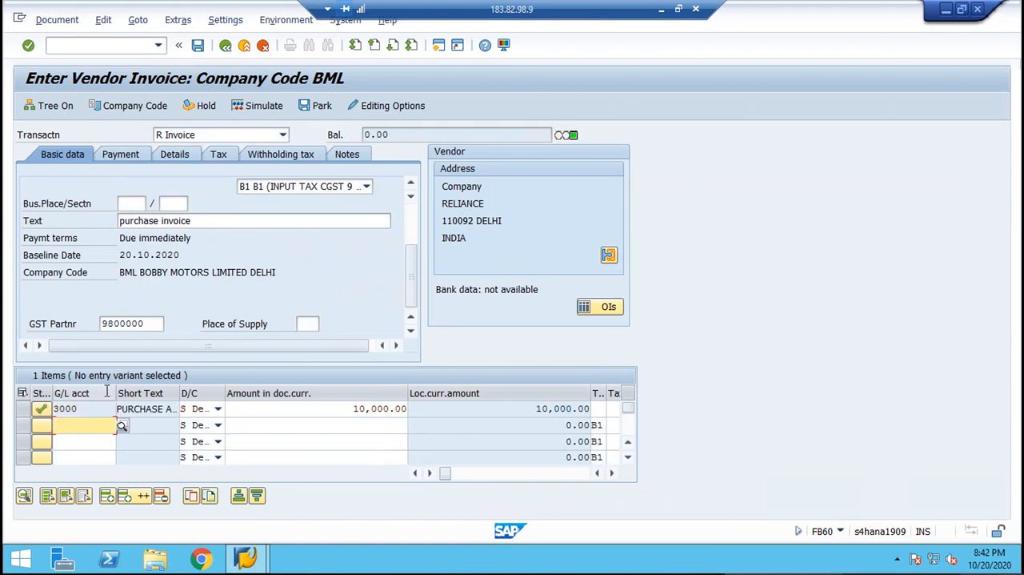
Open transaction FS00 in a new session and open account 3000 PURCHASE A/C under DIRECT EXPENSE for changing.
{"action": "left_click", "coordinate": [115, 44]}
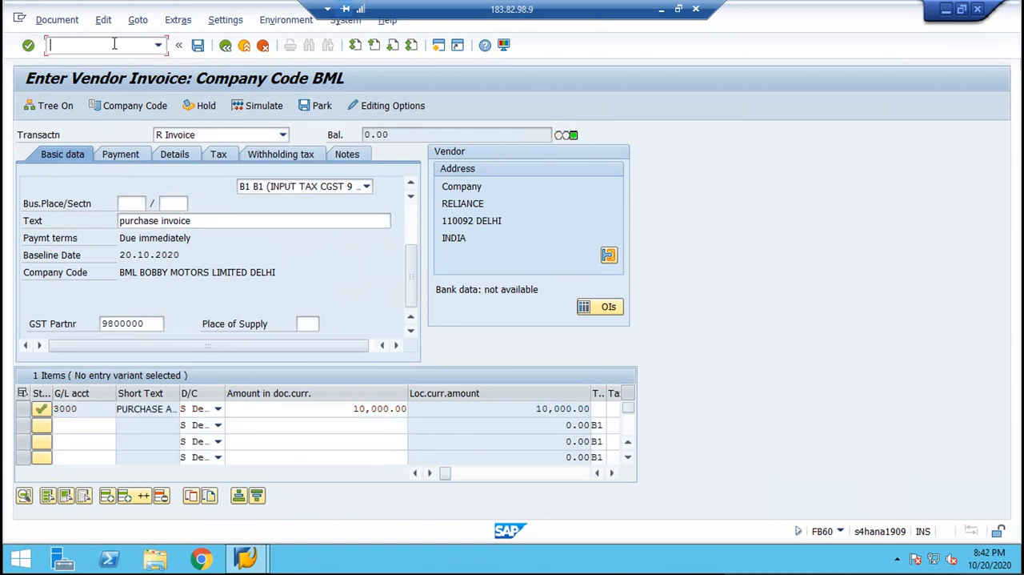
{"action": "key", "text": "Return"}
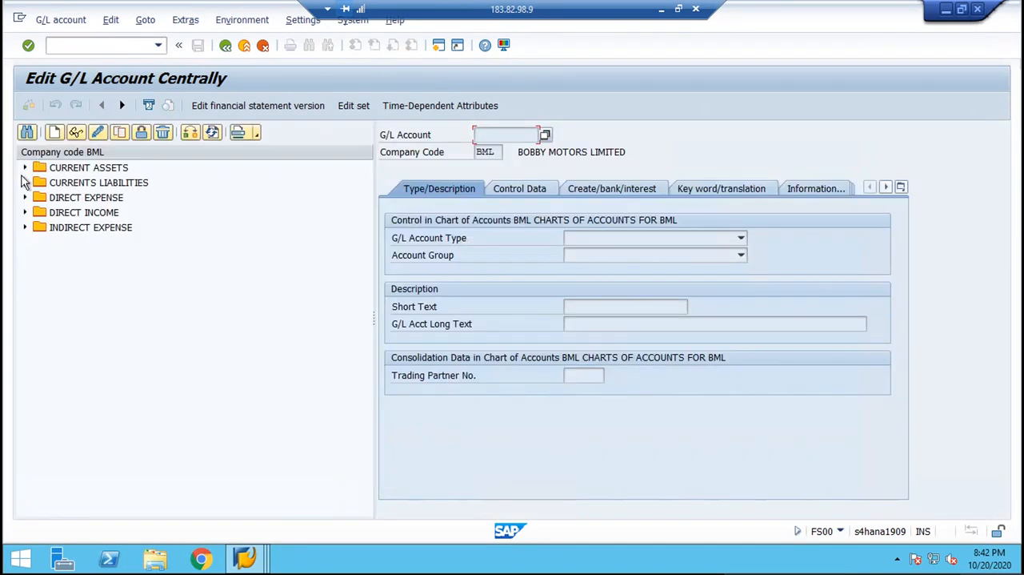
{"action": "left_click", "coordinate": [25, 198]}
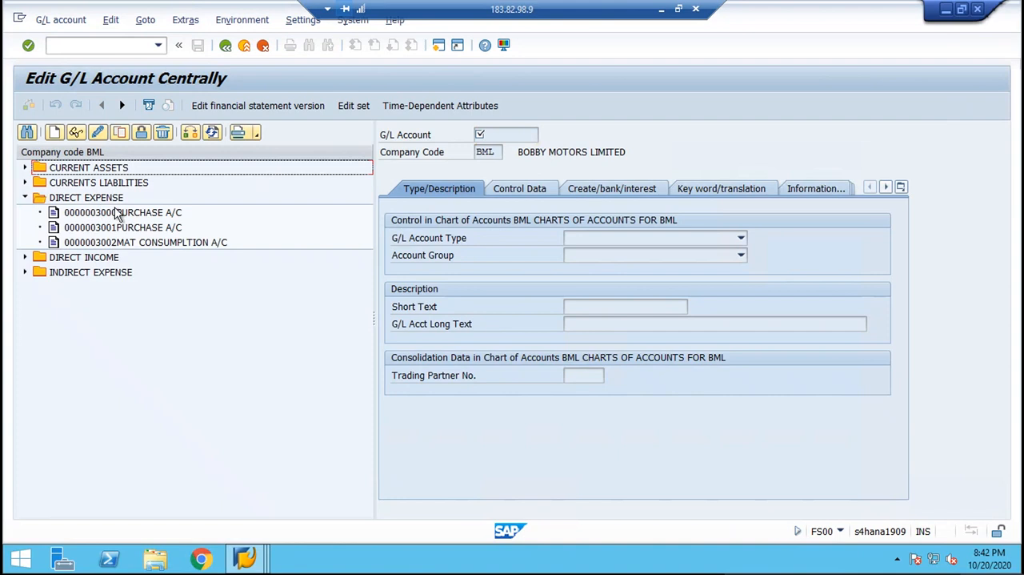
{"action": "left_click", "coordinate": [120, 218]}
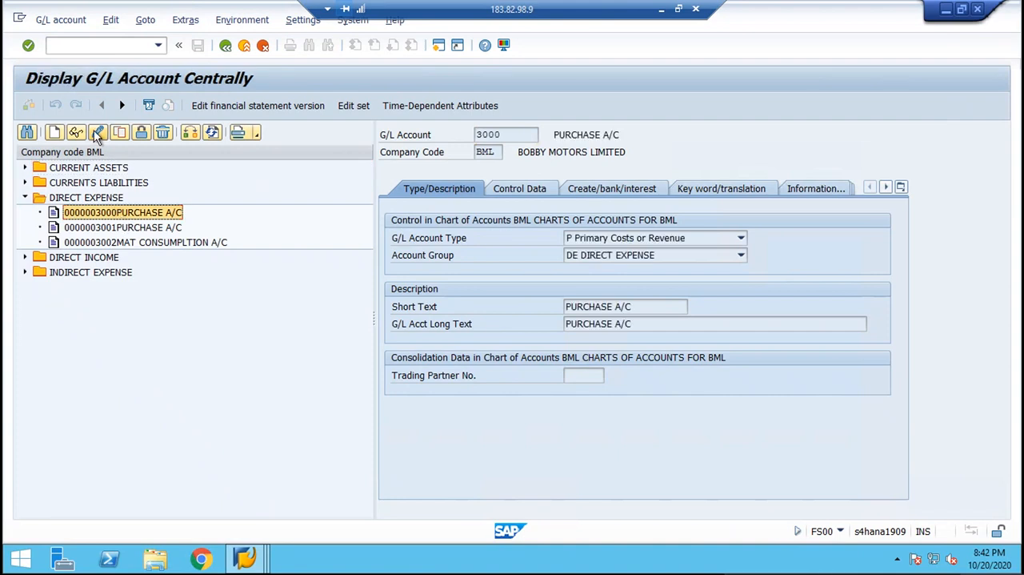
{"action": "left_click", "coordinate": [97, 132]}
Set the purchase account's tax category to *, allow posting without tax and try to save the account.
{"action": "left_click", "coordinate": [512, 190]}
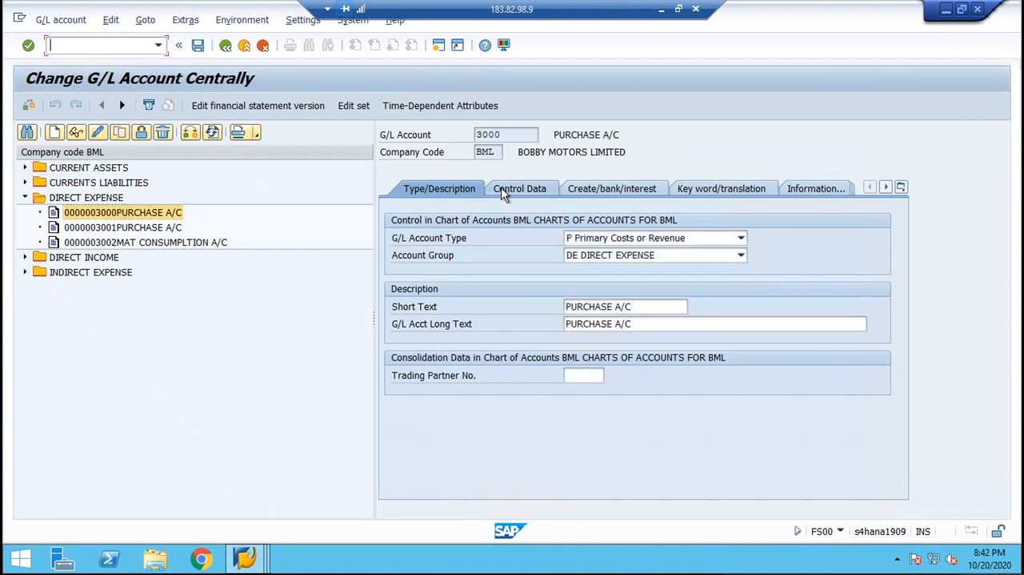
{"action": "left_click", "coordinate": [572, 307]}
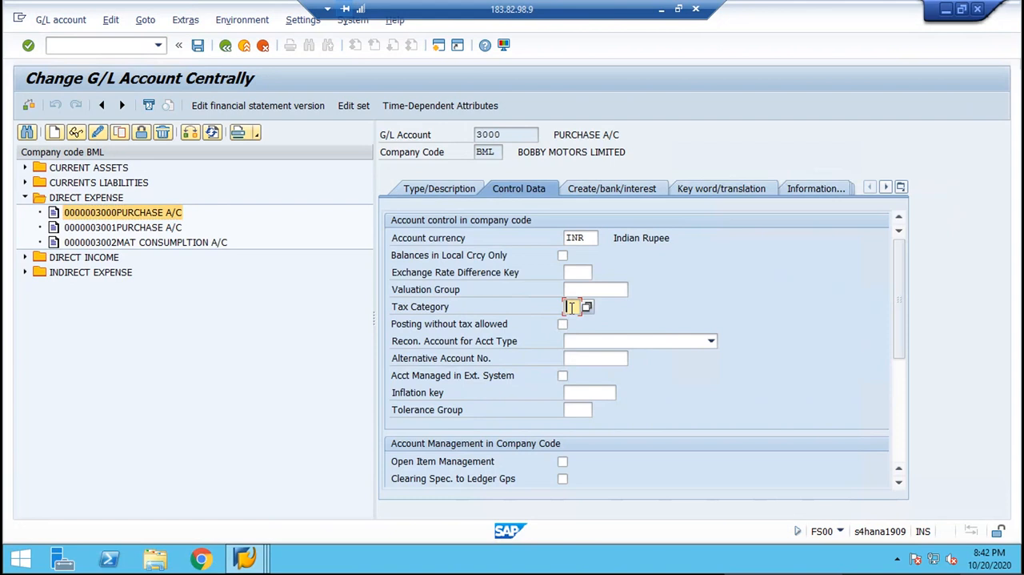
{"action": "type", "text": "*"}
{"action": "key", "text": "Return"}
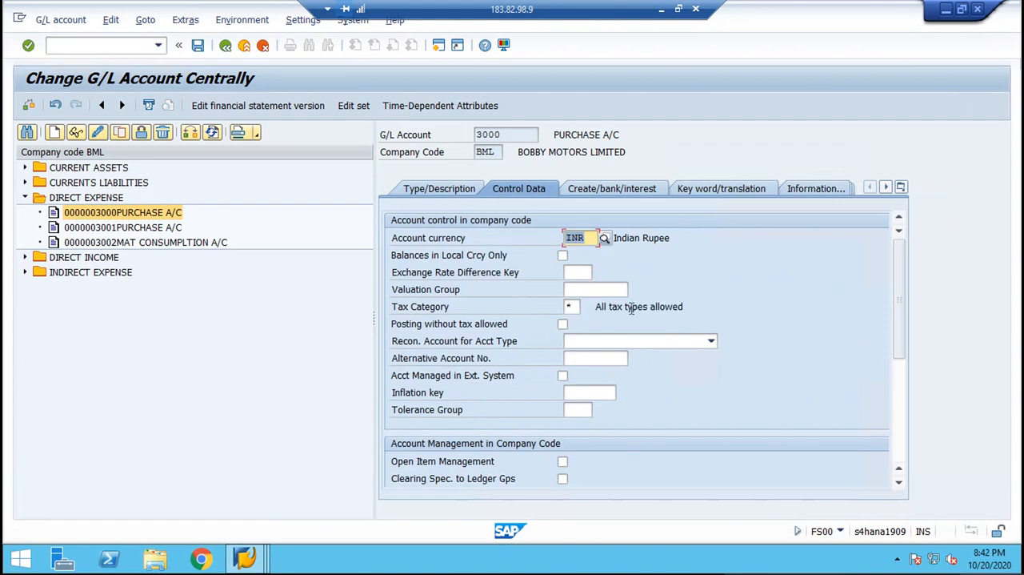
{"action": "left_click", "coordinate": [563, 325]}
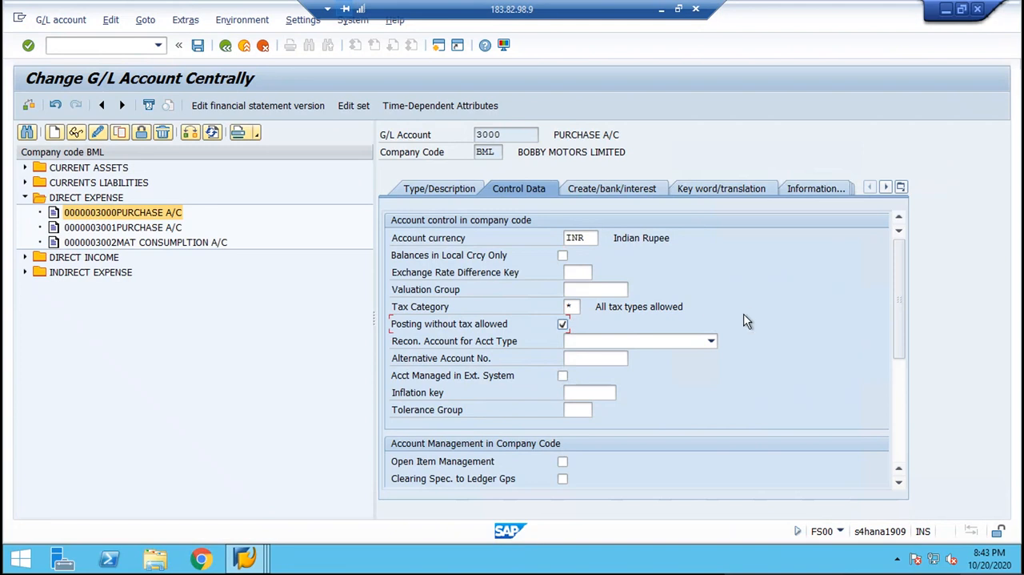
{"action": "key", "text": "ctrl+s"}
{"action": "key", "text": "Return"}
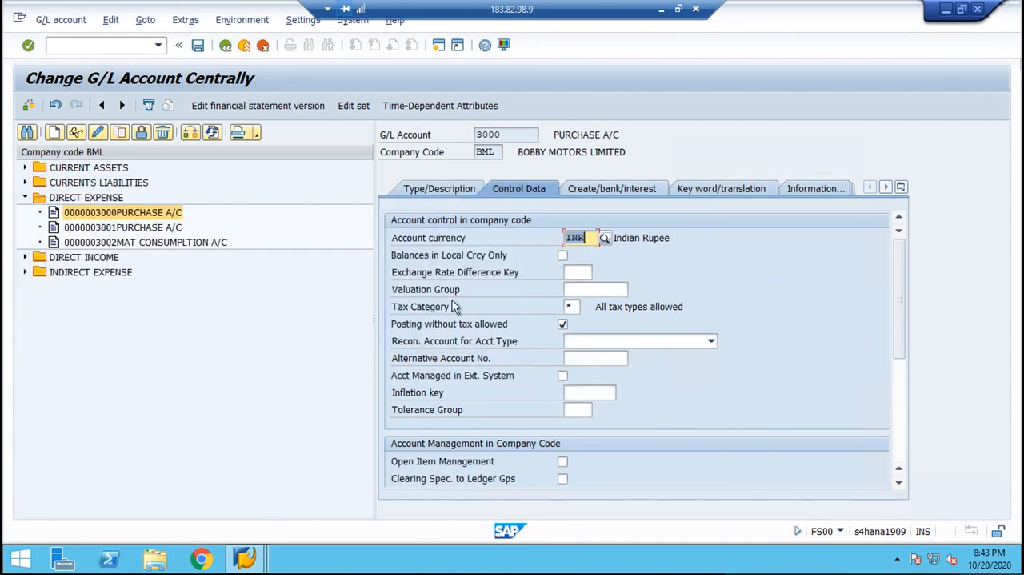
{"action": "key", "text": "ctrl+s"}
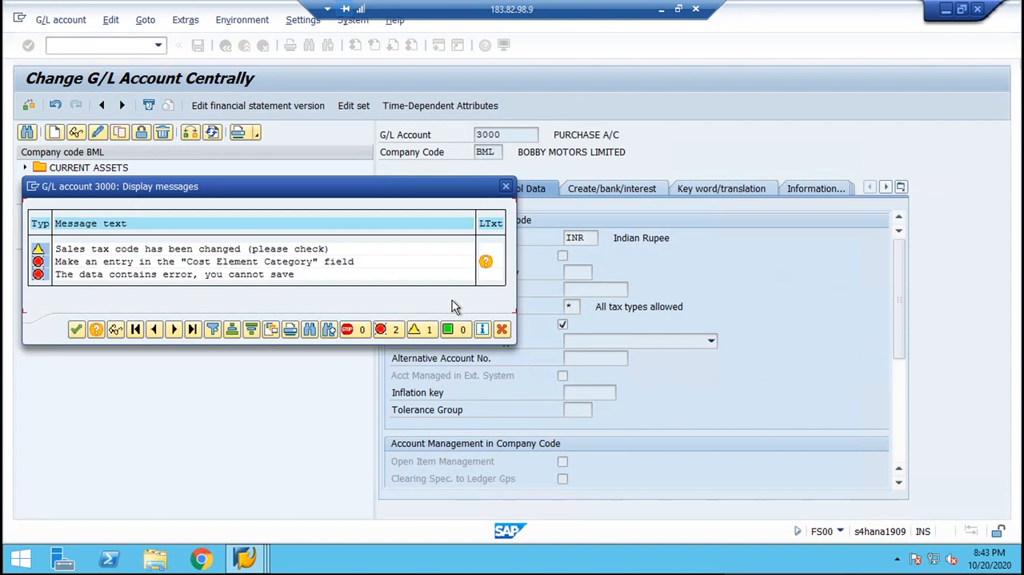
{"action": "left_click", "coordinate": [505, 189]}
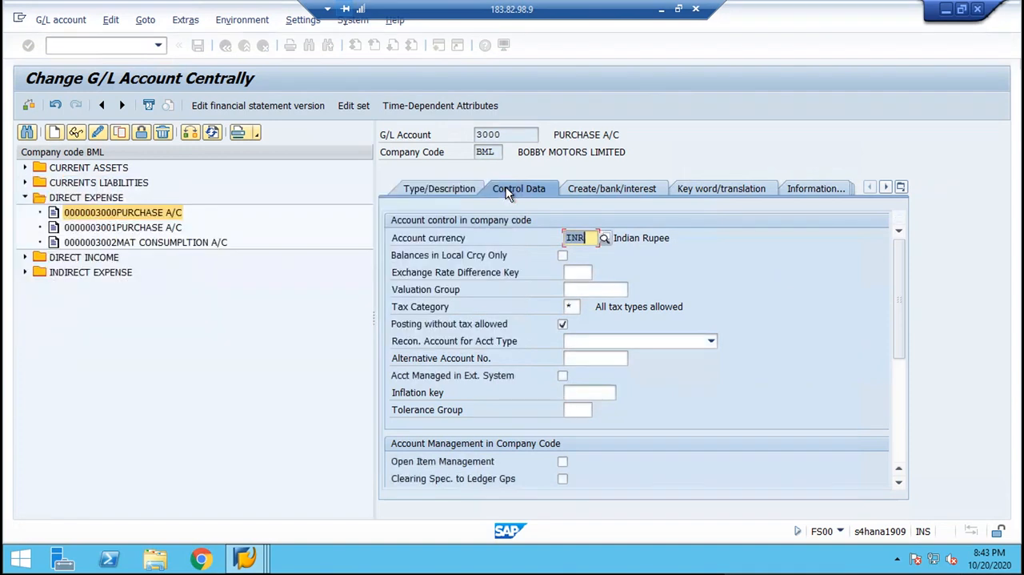
Set the purchase account's cost element category to 01 and save the account.
{"action": "scroll", "coordinate": [902, 335], "scroll_direction": "down", "scroll_amount": 5}
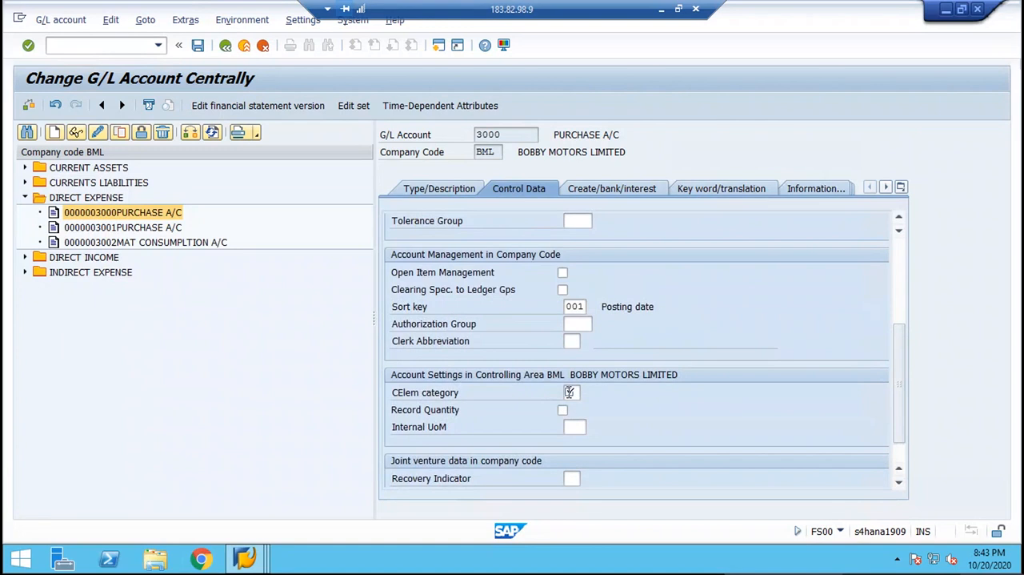
{"action": "left_click", "coordinate": [569, 392]}
{"action": "type", "text": "01"}
{"action": "key", "text": "Return"}
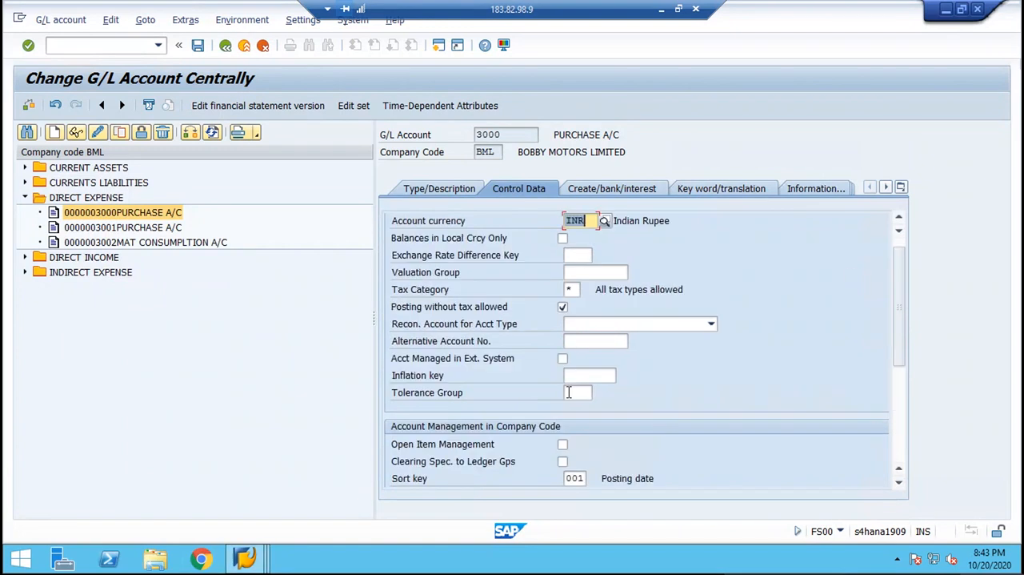
{"action": "left_click", "coordinate": [198, 45]}
{"action": "key", "text": "Return"}
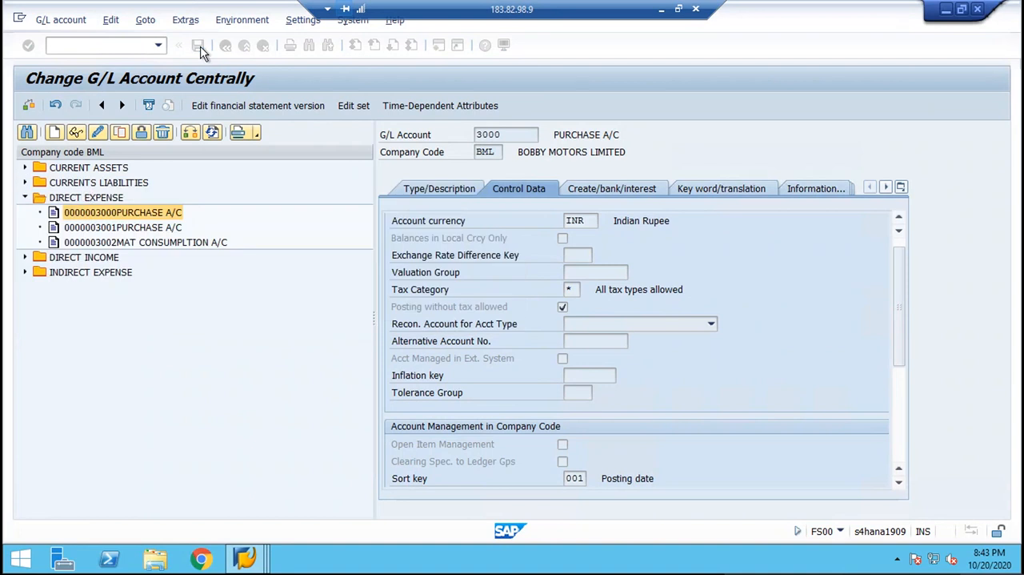
Change account 4000 SALES A/C under DIRECT INCOME to tax category * with posting without tax allowed, and try to save it.
{"action": "left_click", "coordinate": [25, 256]}
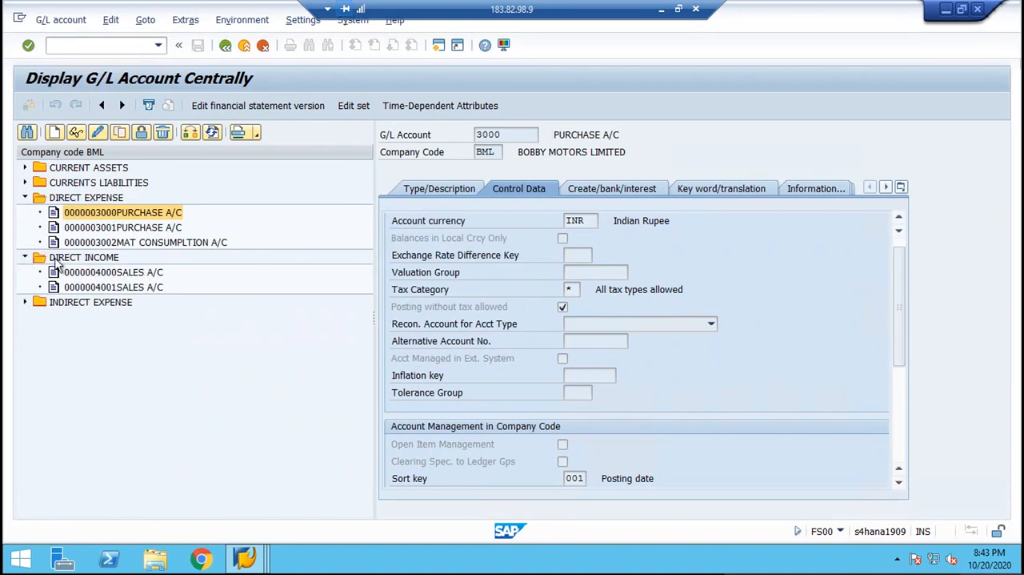
{"action": "double_click", "coordinate": [93, 276]}
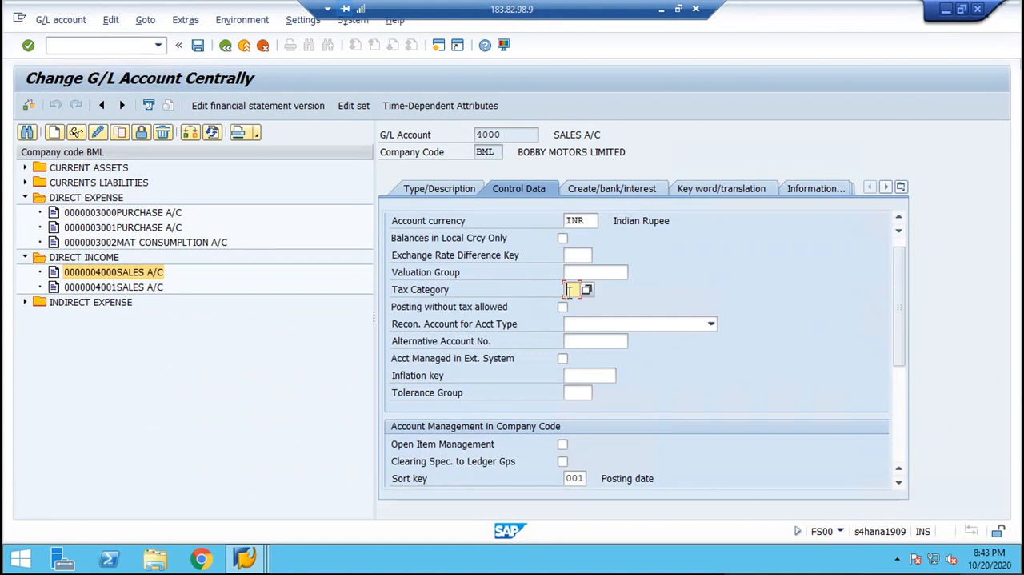
{"action": "left_click", "coordinate": [563, 307]}
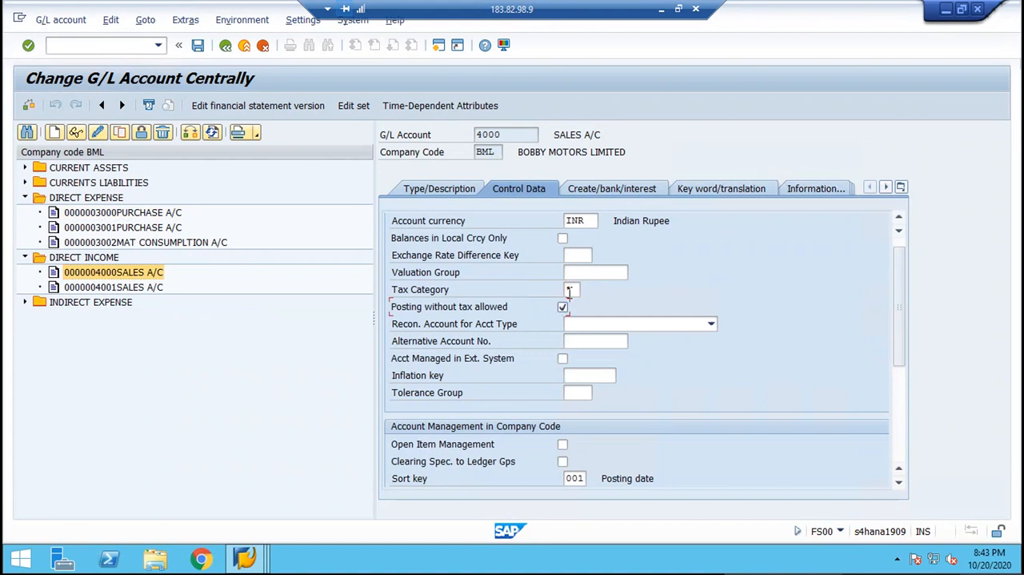
{"action": "key", "text": "Return"}
{"action": "key", "text": "ctrl+s"}
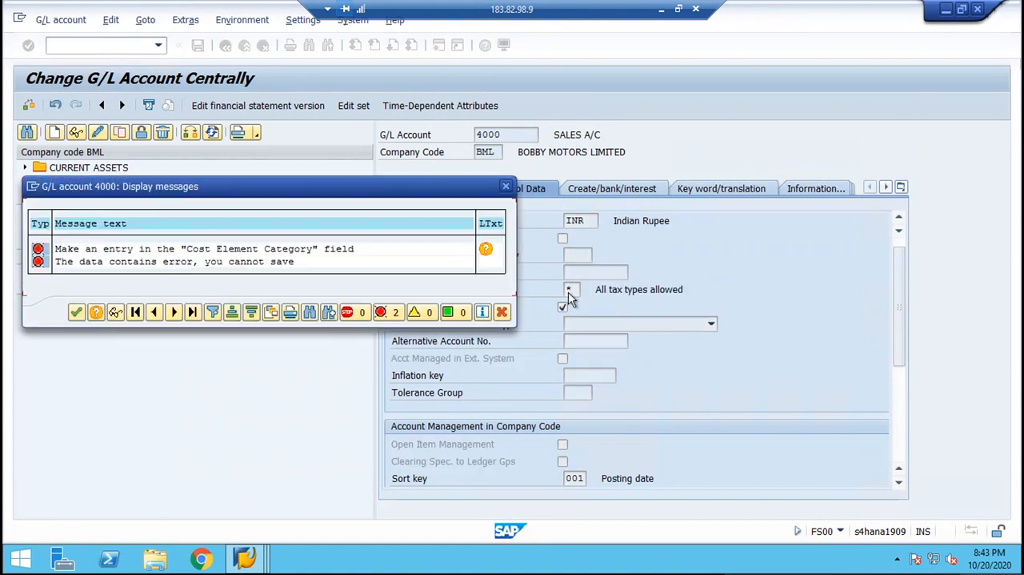
{"action": "key", "text": "Return"}
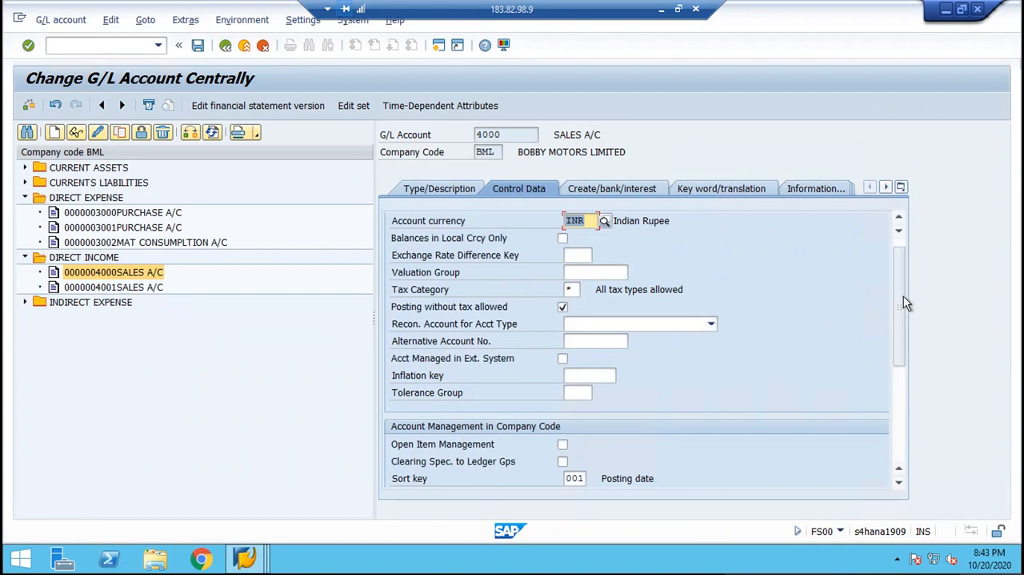
Choose cost element category 01 (Primary costs/cost-reducing revenues) for the sales account, save it and check the saved category.
{"action": "left_click_drag", "start_coordinate": [902, 295], "coordinate": [899, 383]}
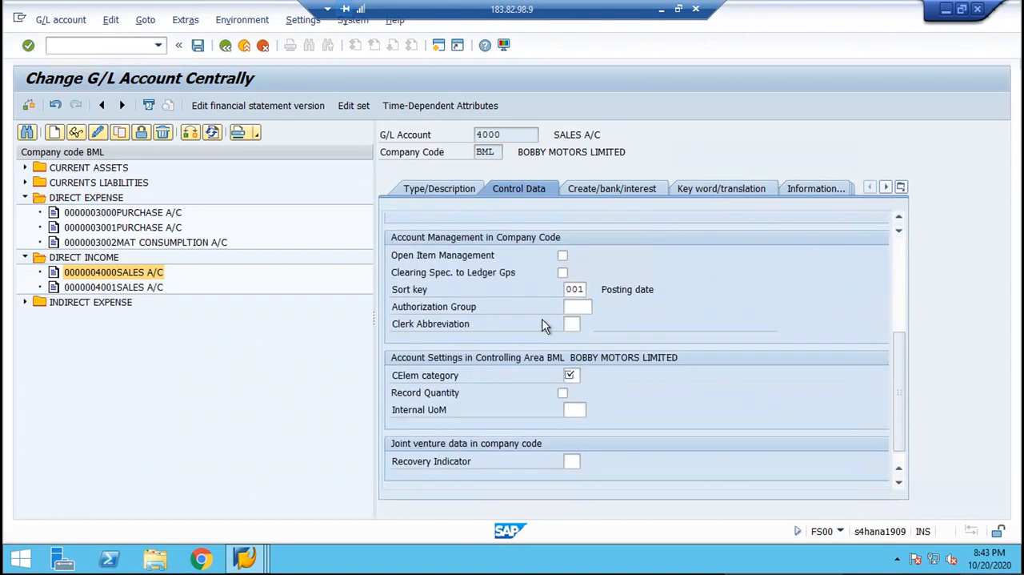
{"action": "left_click", "coordinate": [573, 376]}
{"action": "left_click", "coordinate": [570, 375]}
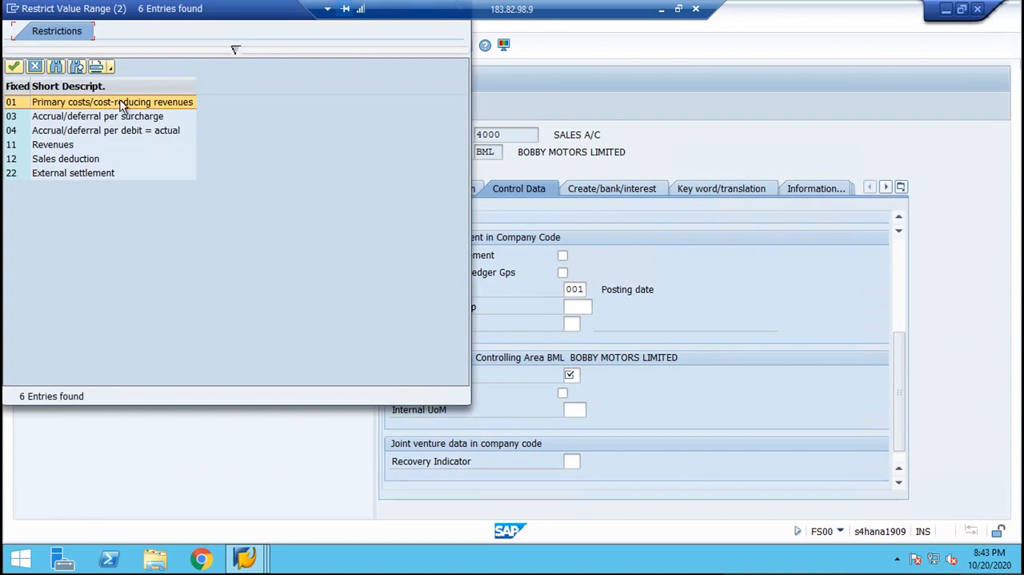
{"action": "left_click", "coordinate": [119, 100]}
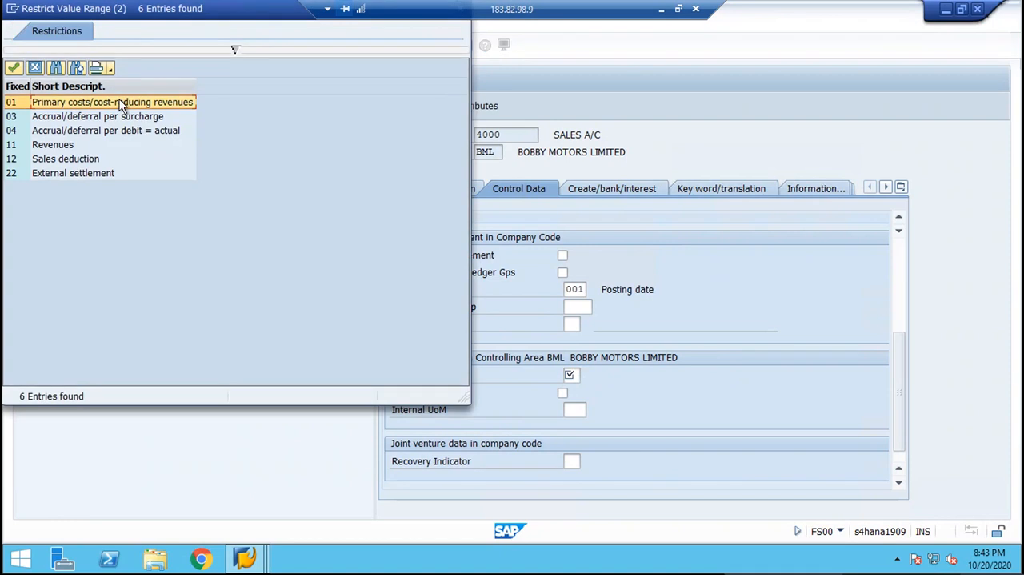
{"action": "double_click", "coordinate": [119, 99]}
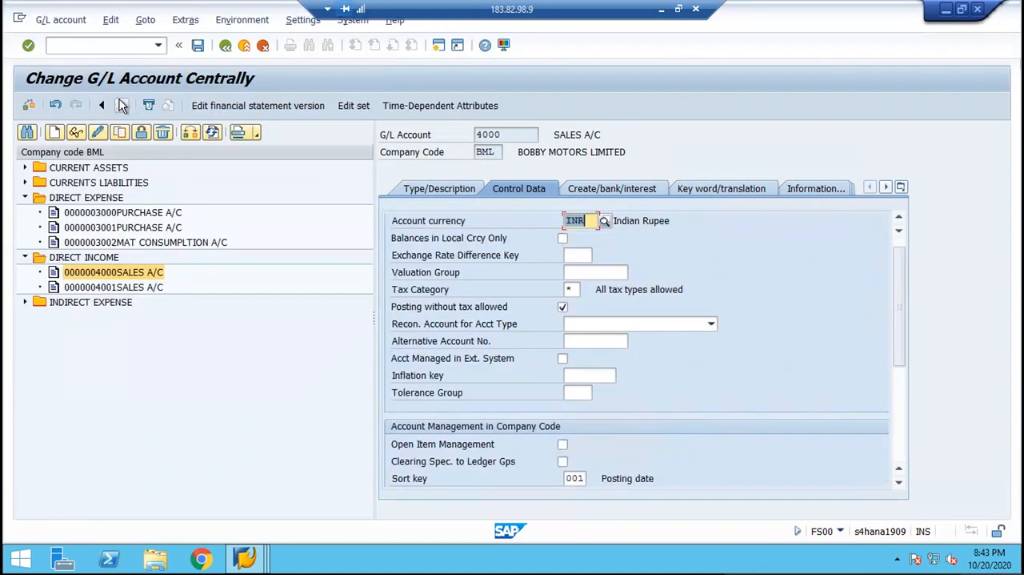
{"action": "key", "text": "ctrl+s"}
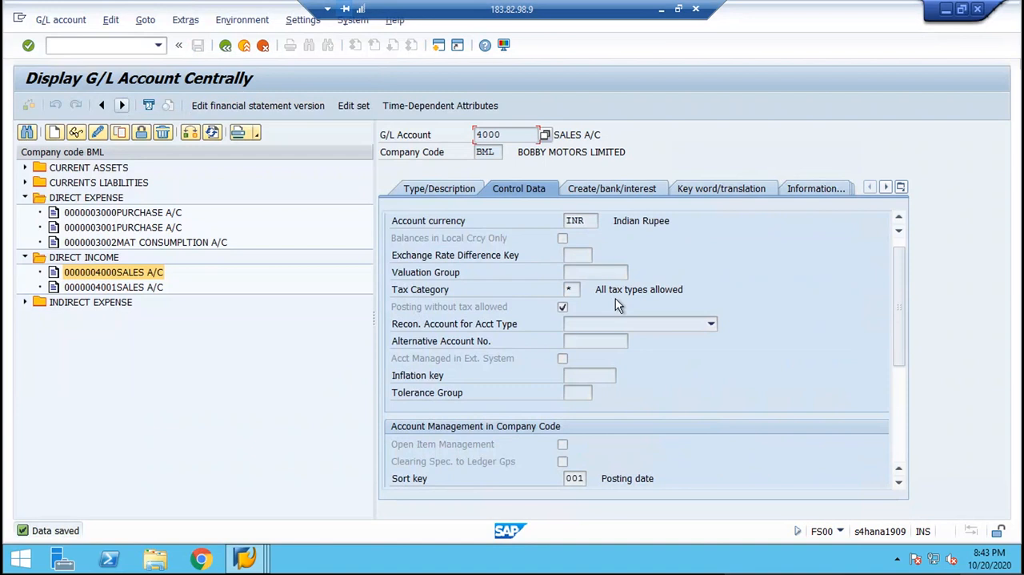
{"action": "scroll", "coordinate": [903, 435], "scroll_direction": "down", "scroll_amount": 2}
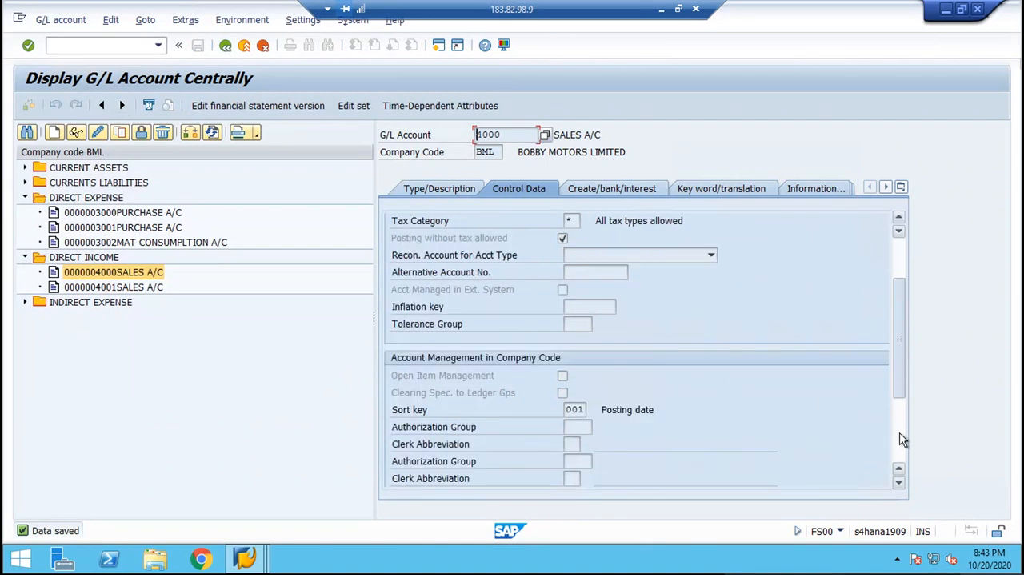
{"action": "scroll", "coordinate": [899, 468], "scroll_direction": "down", "scroll_amount": 3}
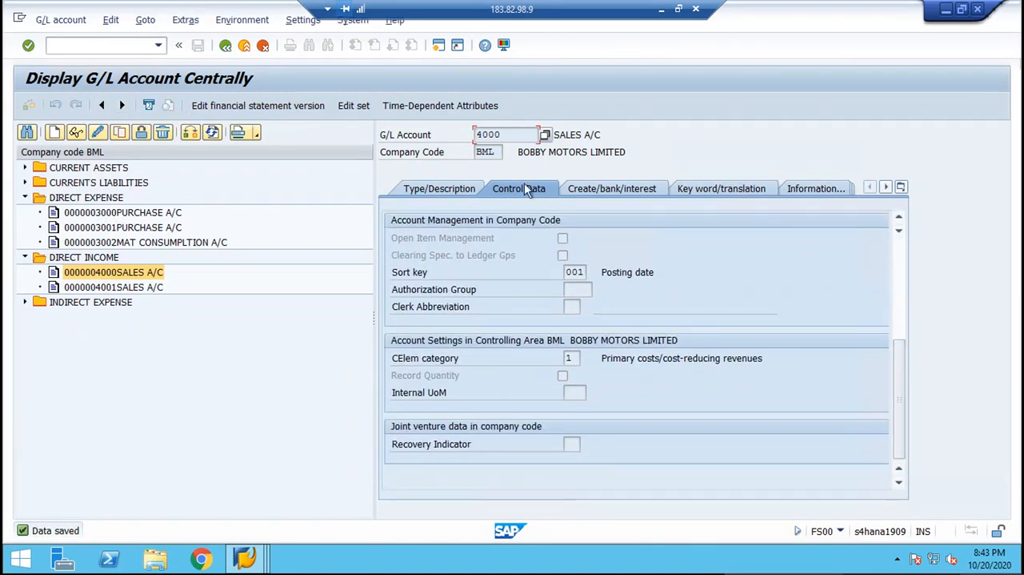
Close the G/L account session to return to the vendor invoice and delete its line item for account 3000.
{"action": "left_click", "coordinate": [982, 10]}
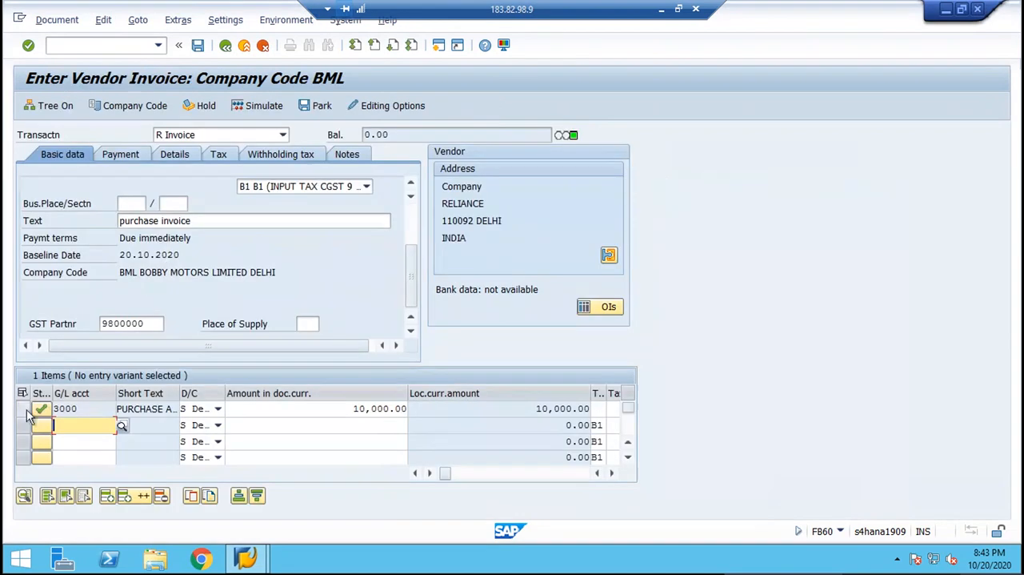
{"action": "left_click", "coordinate": [27, 410]}
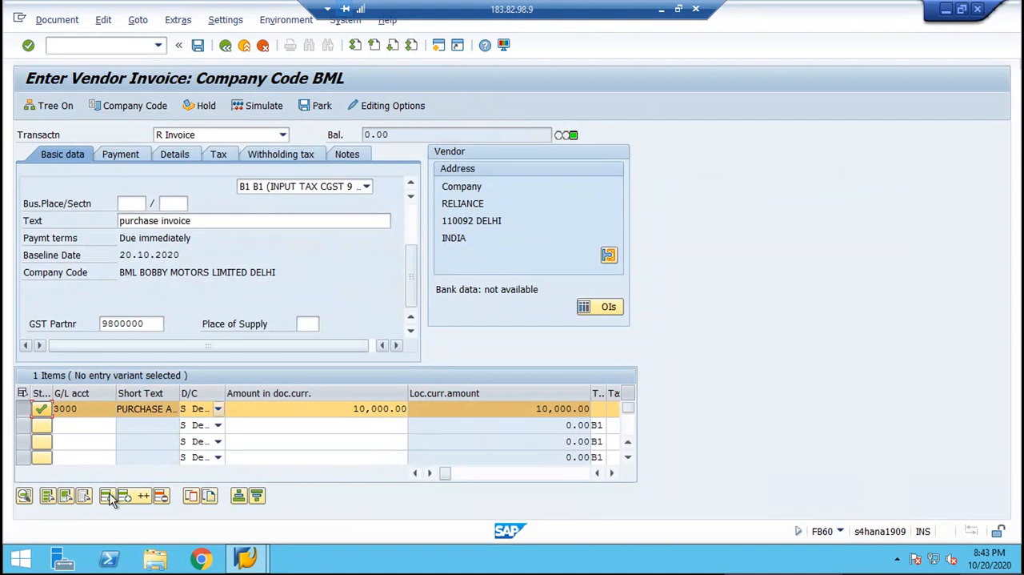
{"action": "left_click", "coordinate": [160, 498]}
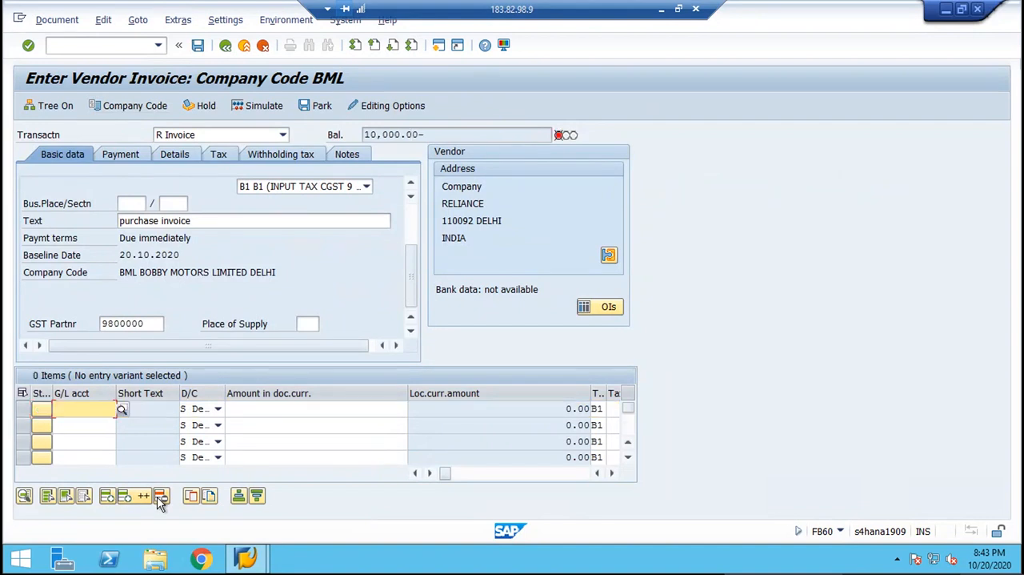
Enter a debit line item of 10,000.00 for G/L account 3000 in the vendor invoice.
{"action": "type", "text": "3000"}
{"action": "key", "text": "Tab"}
{"action": "key", "text": "Down"}
{"action": "key", "text": "Down"}
{"action": "key", "text": "Return"}
{"action": "key", "text": "Return"}
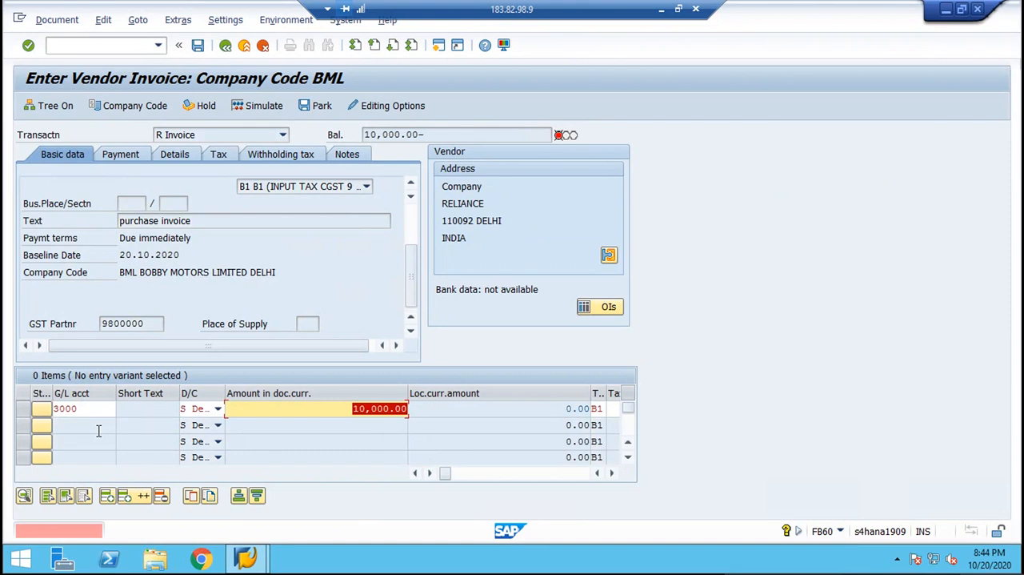
Try to assign order BML to the purchase line item, and clear the order entry.
{"action": "key", "text": "Tab"}
{"action": "key", "text": "Tab"}
{"action": "key", "text": "Tab"}
{"action": "key", "text": "Tab"}
{"action": "key", "text": "Tab"}
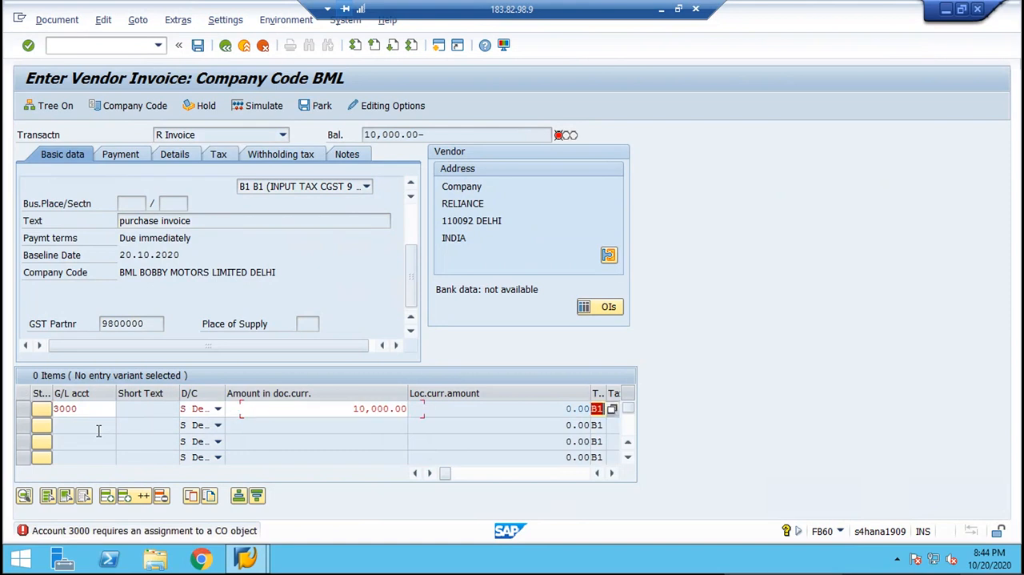
{"action": "key", "text": "Tab"}
{"action": "key", "text": "Tab"}
{"action": "key", "text": "Tab"}
{"action": "key", "text": "Tab"}
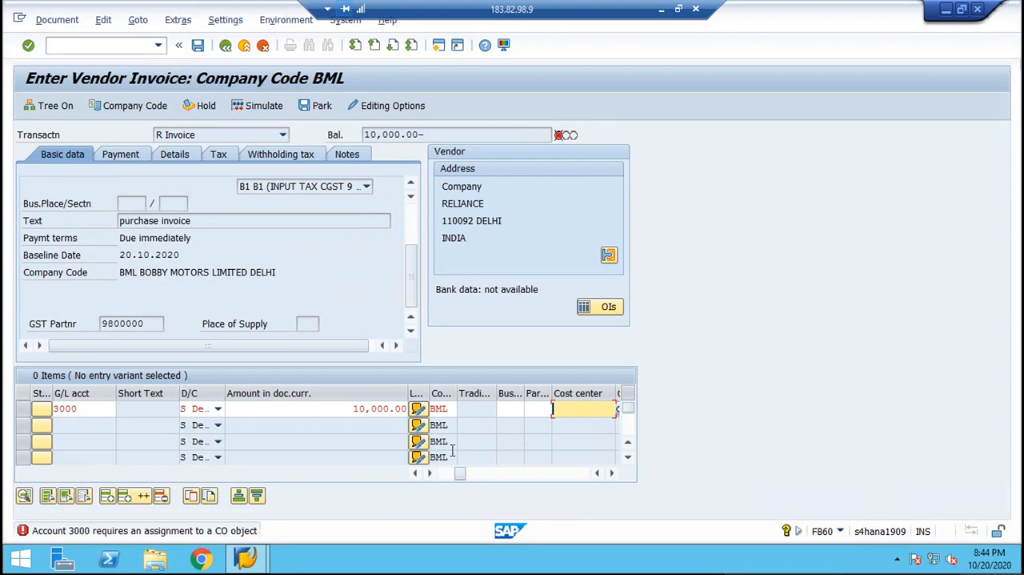
{"action": "key", "text": "Tab"}
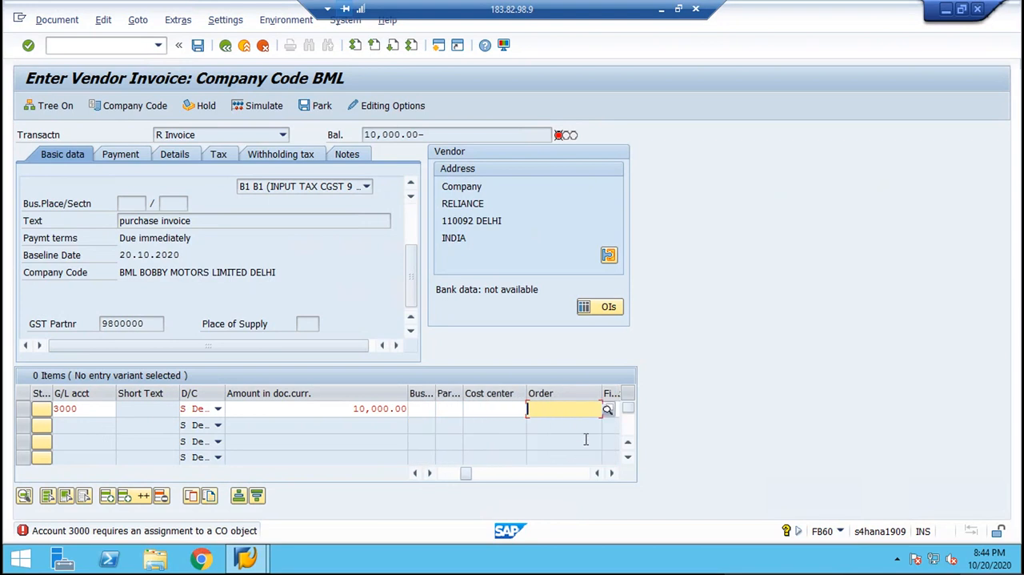
{"action": "type", "text": "BML"}
{"action": "key", "text": "Return"}
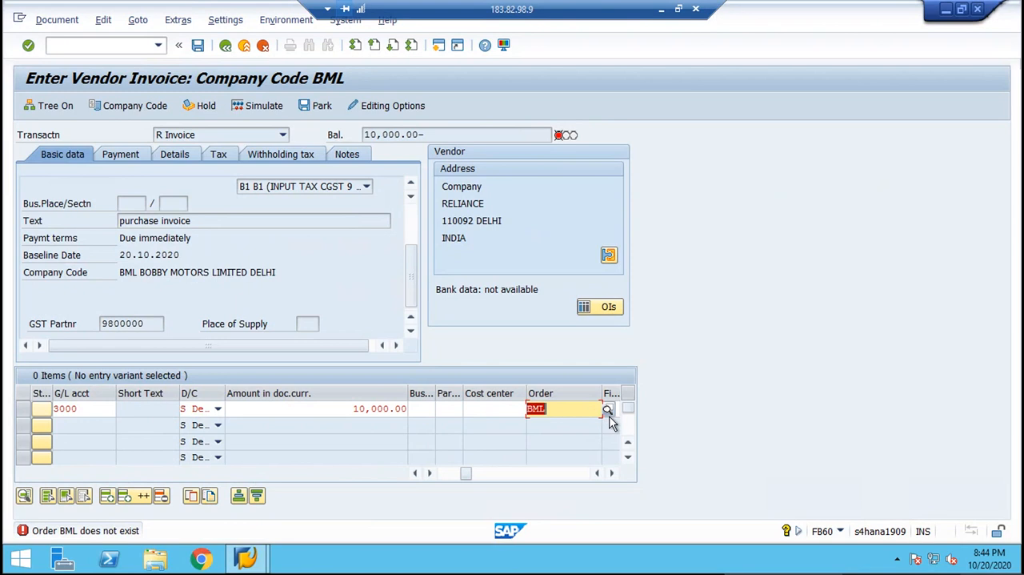
{"action": "key", "text": "BackSpace"}
Assign cost center BML to the purchase line item.
{"action": "key", "text": "shift+Tab"}
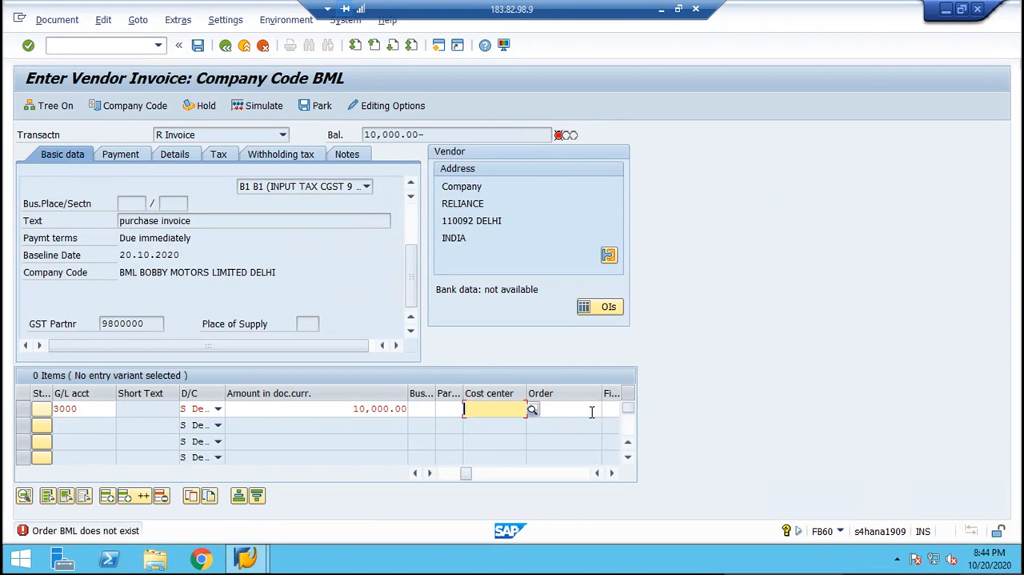
{"action": "type", "text": "BML"}
{"action": "key", "text": "Return"}
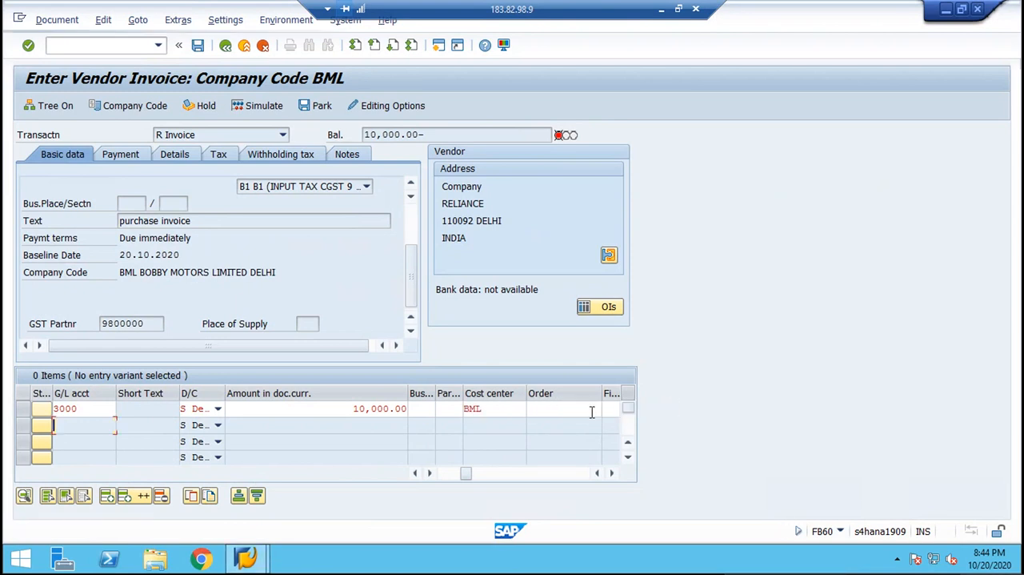
Simulate the vendor invoice to check its generated tax lines, and return to the invoice entry.
{"action": "left_click", "coordinate": [442, 473]}
{"action": "left_click", "coordinate": [416, 473]}
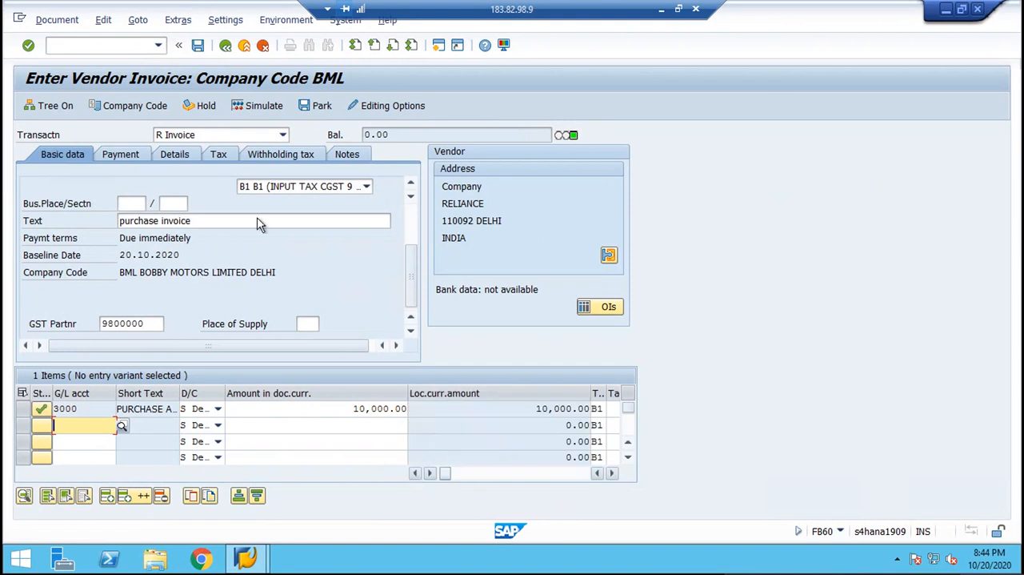
{"action": "left_click", "coordinate": [240, 107]}
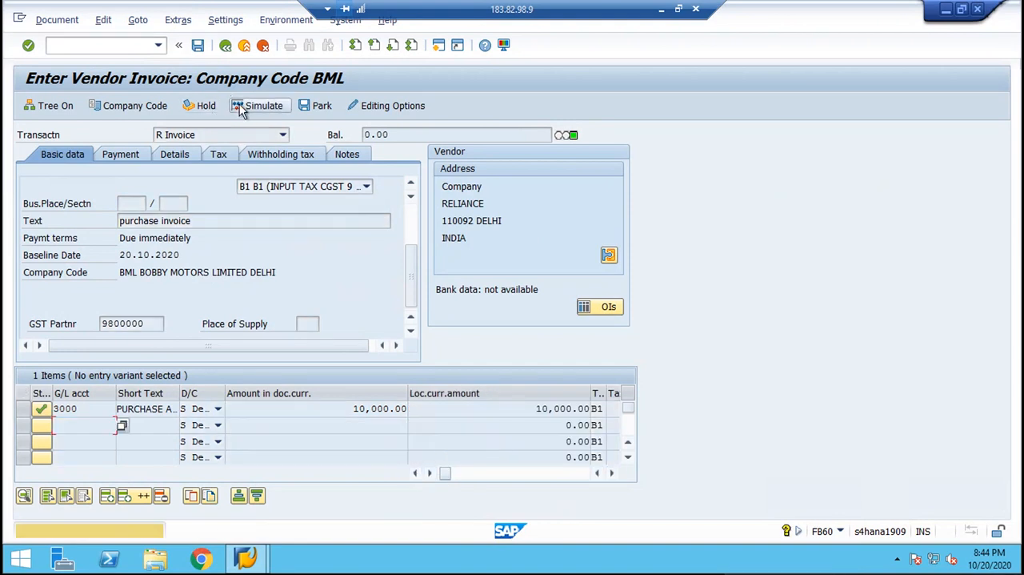
{"action": "left_click", "coordinate": [240, 110]}
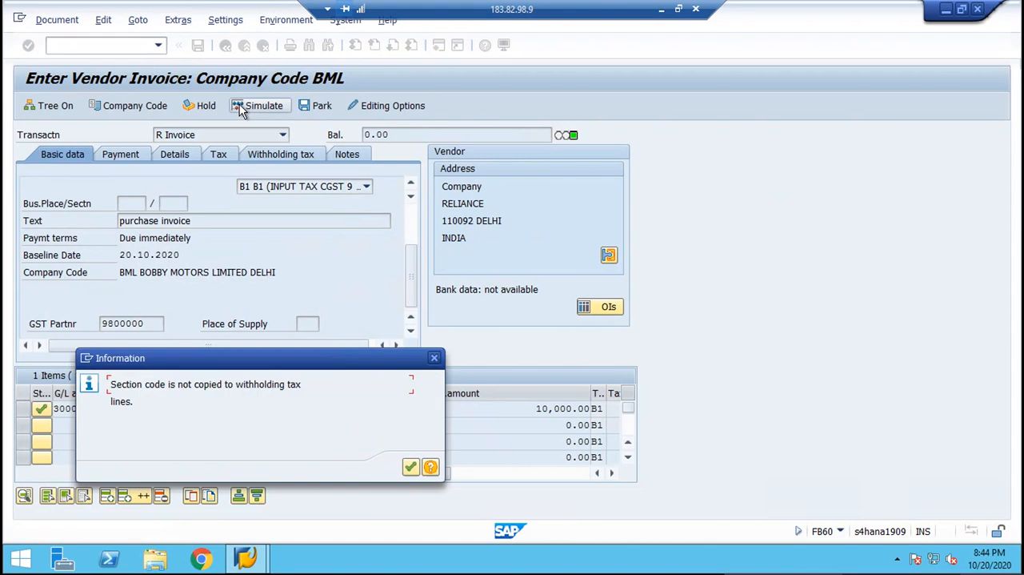
{"action": "key", "text": "Return"}
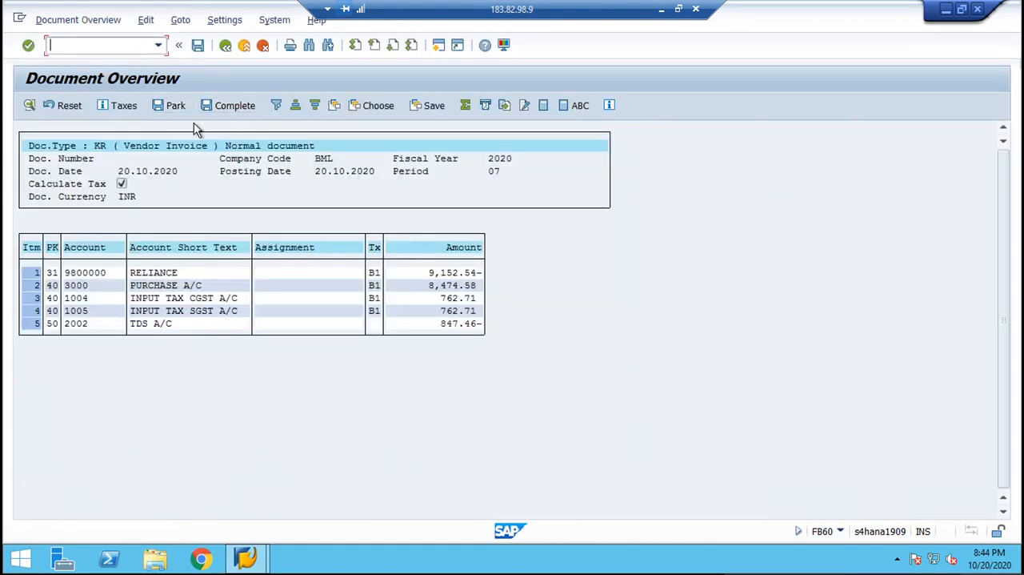
{"action": "left_click", "coordinate": [225, 45]}
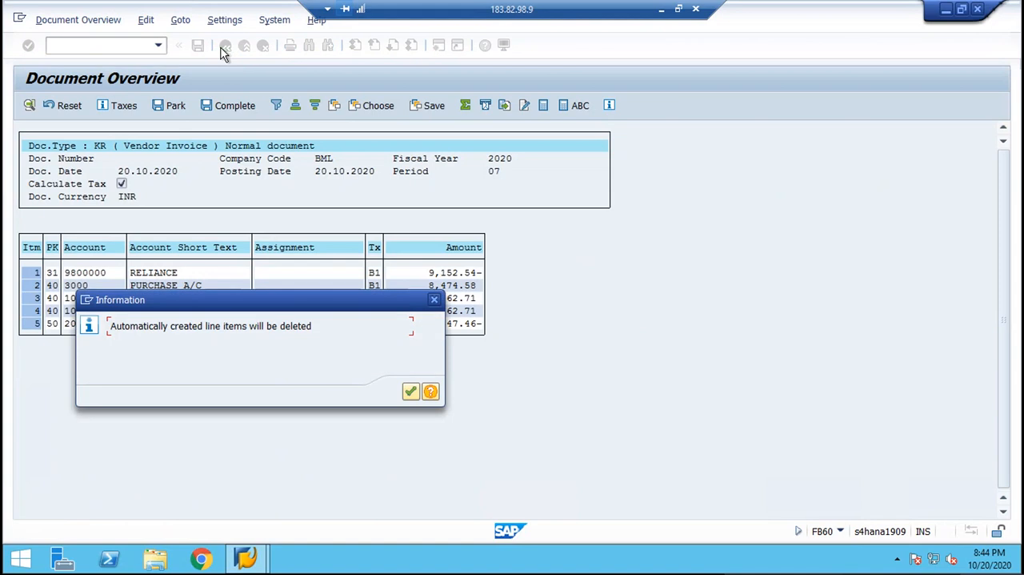
{"action": "key", "text": "Return"}
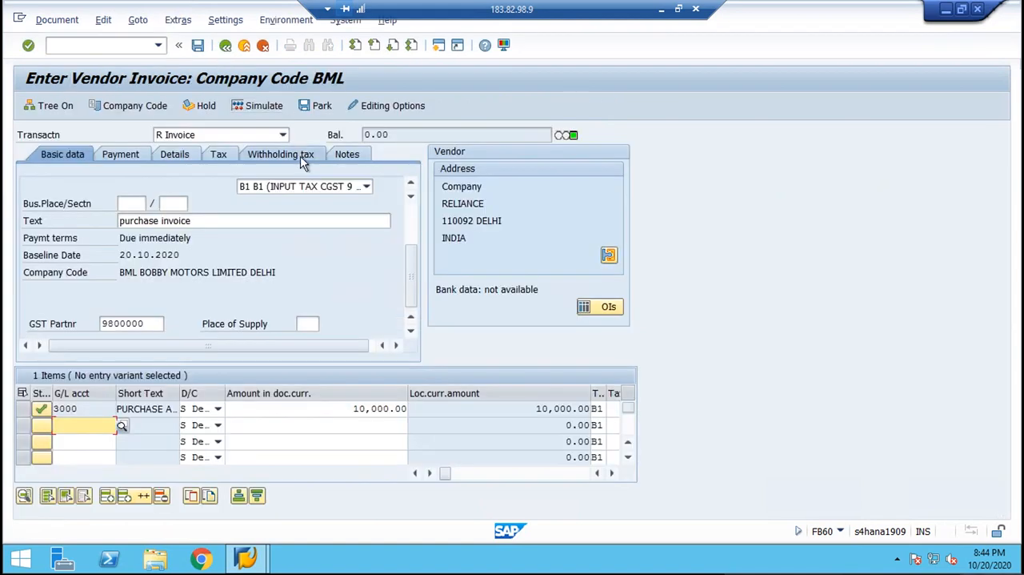
Clear the TDS on invoice and TDS on payment withholding tax codes, and try to post the invoice from its simulation.
{"action": "left_click", "coordinate": [298, 157]}
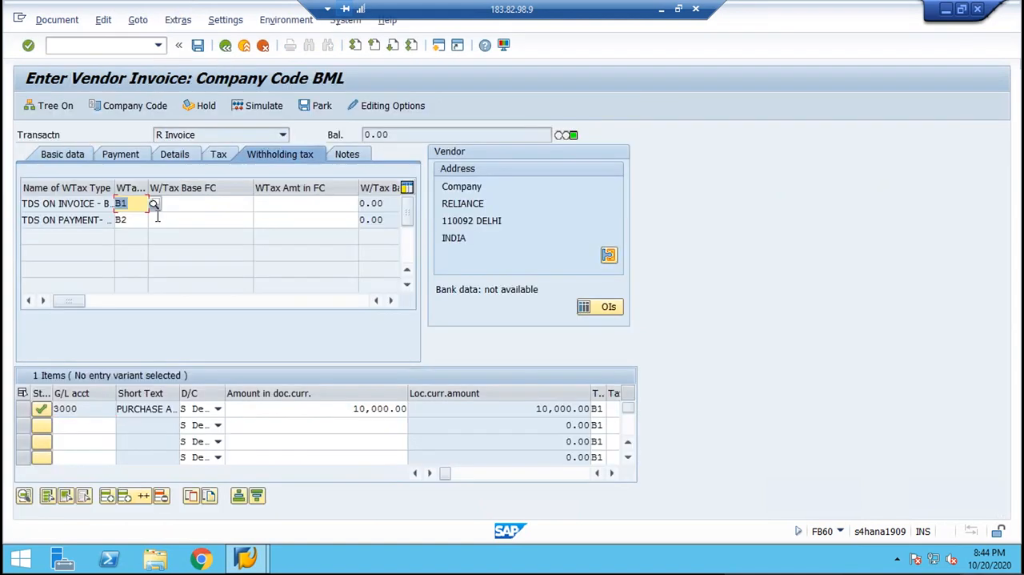
{"action": "key", "text": "Delete"}
{"action": "left_click", "coordinate": [134, 222]}
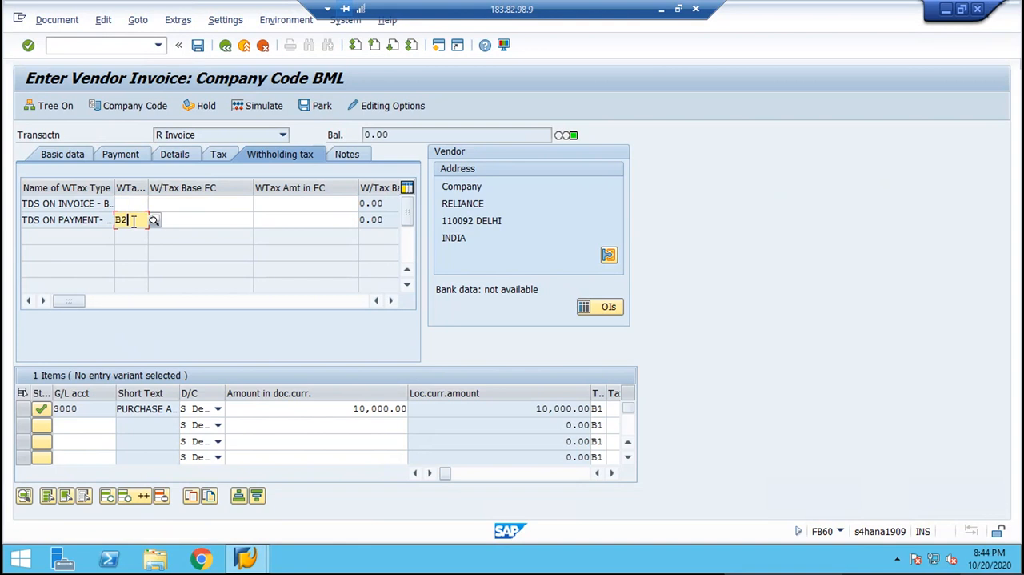
{"action": "key", "text": "Delete"}
{"action": "left_click", "coordinate": [71, 162]}
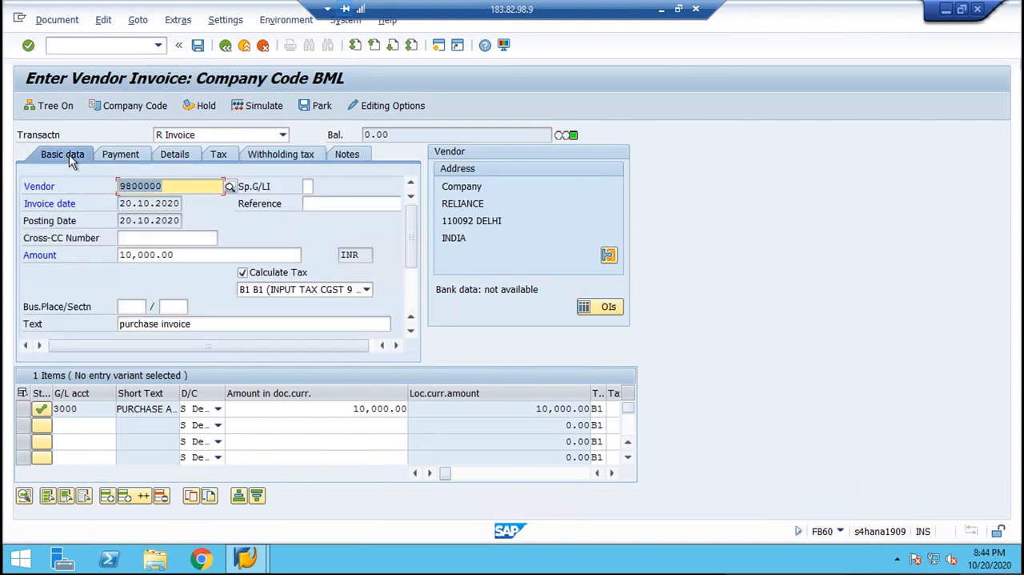
{"action": "left_click", "coordinate": [250, 112]}
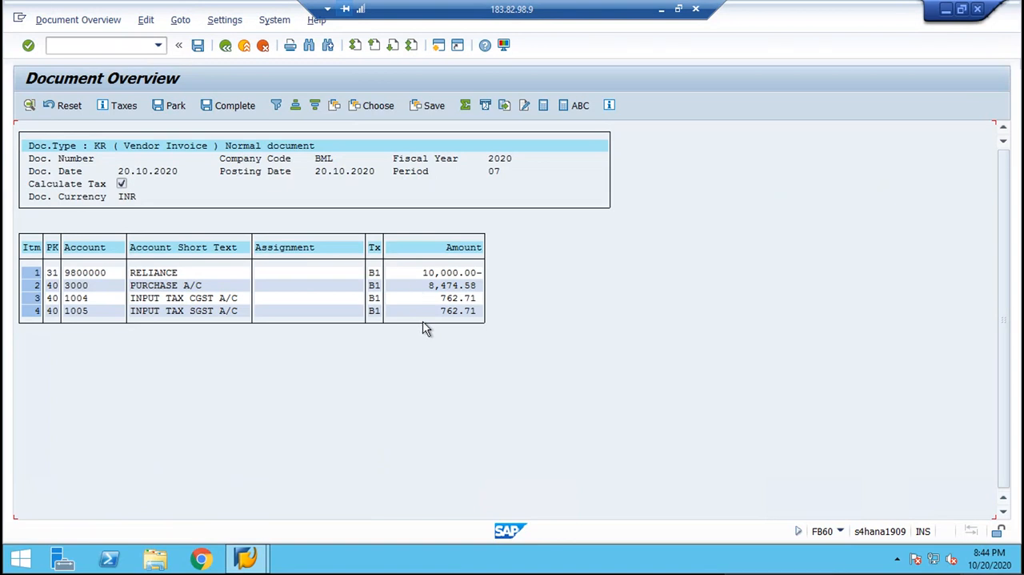
{"action": "left_click", "coordinate": [198, 47]}
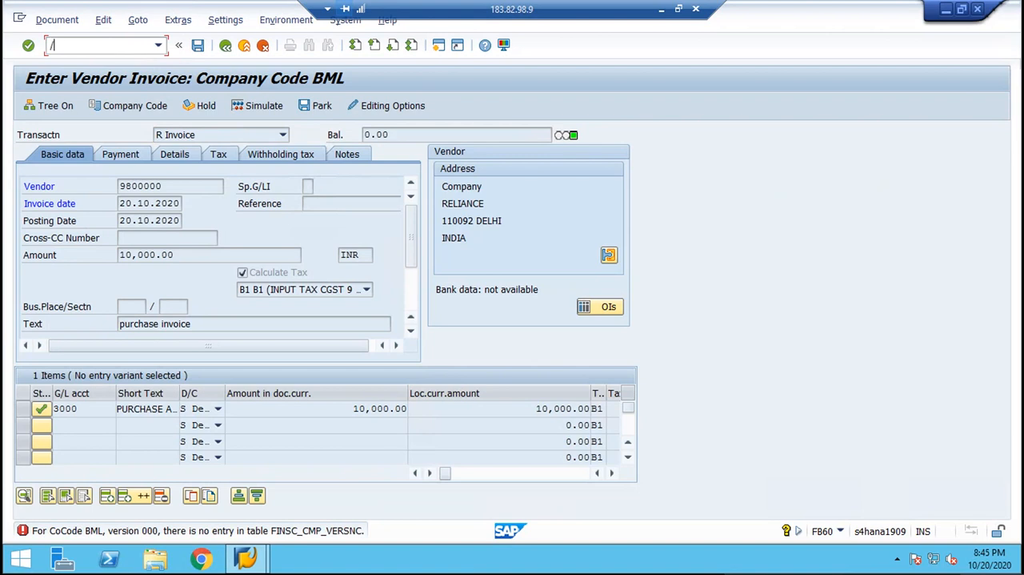
Open the SAP Reference IMG through SPRO in a new session and expand the Controlling node.
{"action": "key", "text": "Return"}
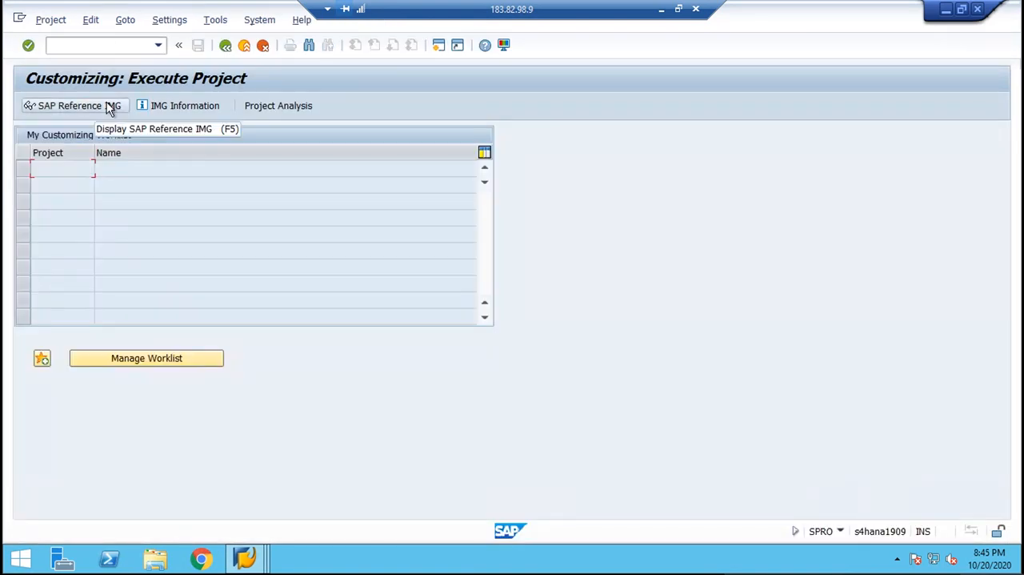
{"action": "left_click", "coordinate": [110, 108]}
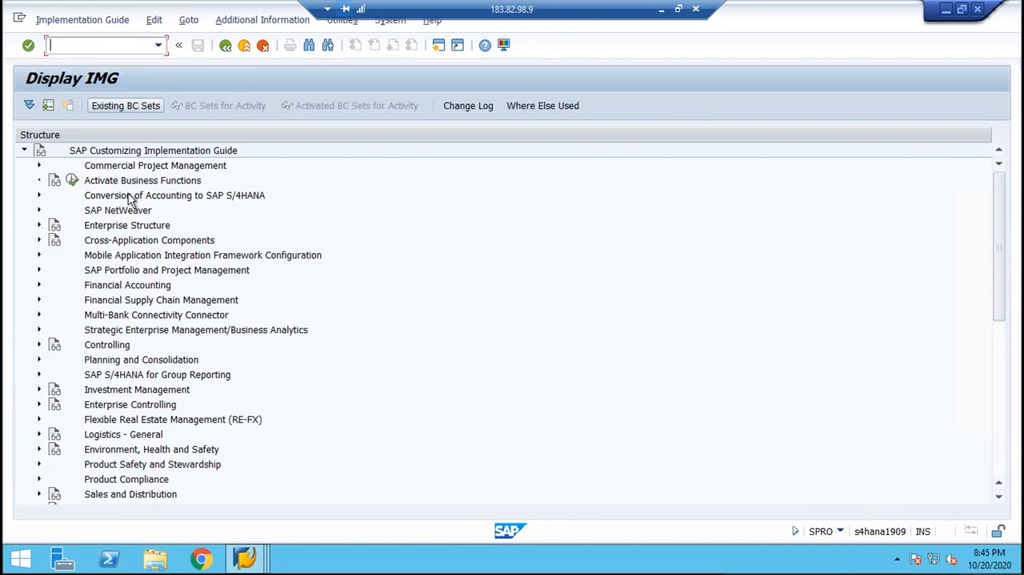
{"action": "left_click", "coordinate": [131, 210]}
{"action": "key", "text": "Down"}
{"action": "key", "text": "Down"}
{"action": "key", "text": "Down"}
{"action": "key", "text": "Down"}
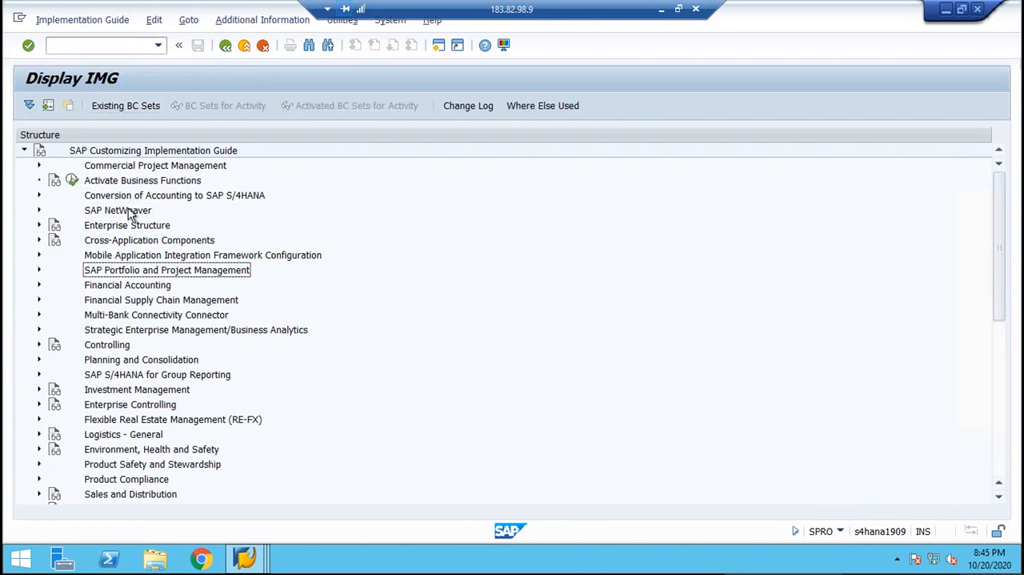
{"action": "key", "text": "Down"}
{"action": "key", "text": "Down"}
{"action": "key", "text": "Down"}
{"action": "key", "text": "Down"}
{"action": "key", "text": "Down"}
{"action": "key", "text": "Right"}
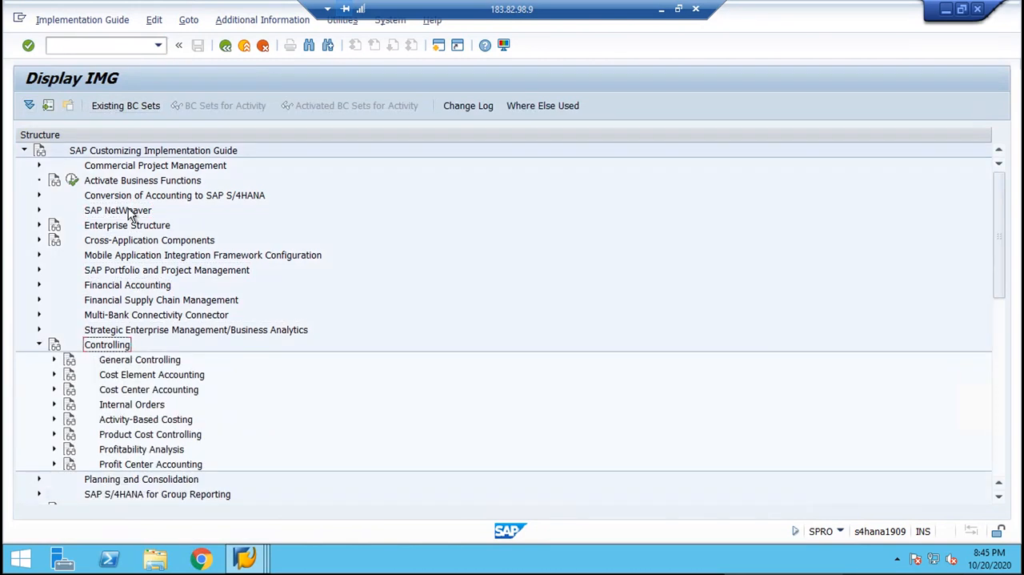
Open Define Ledger for CO Version under General Controlling > Organization.
{"action": "key", "text": "Down"}
{"action": "key", "text": "Right"}
{"action": "key", "text": "Down"}
{"action": "key", "text": "Down"}
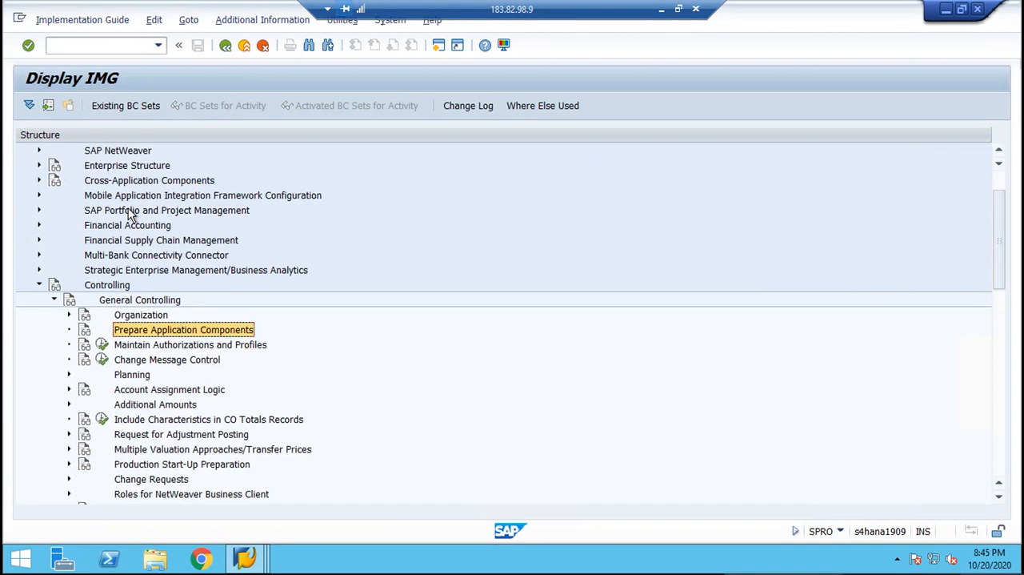
{"action": "key", "text": "Up"}
{"action": "key", "text": "Right"}
{"action": "key", "text": "Down"}
{"action": "key", "text": "Down"}
{"action": "key", "text": "Down"}
{"action": "key", "text": "Down"}
{"action": "key", "text": "Down"}
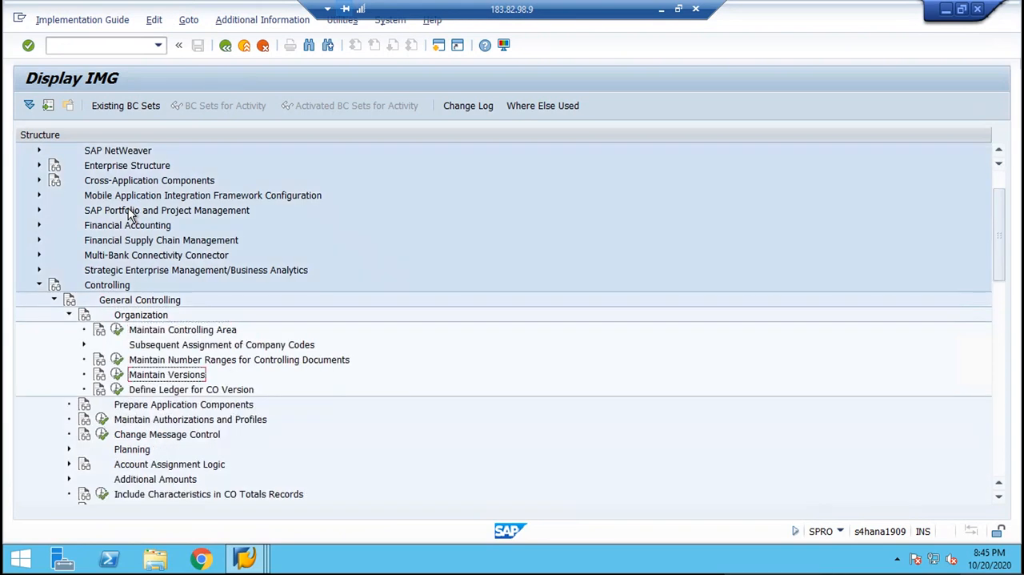
{"action": "key", "text": "Return"}
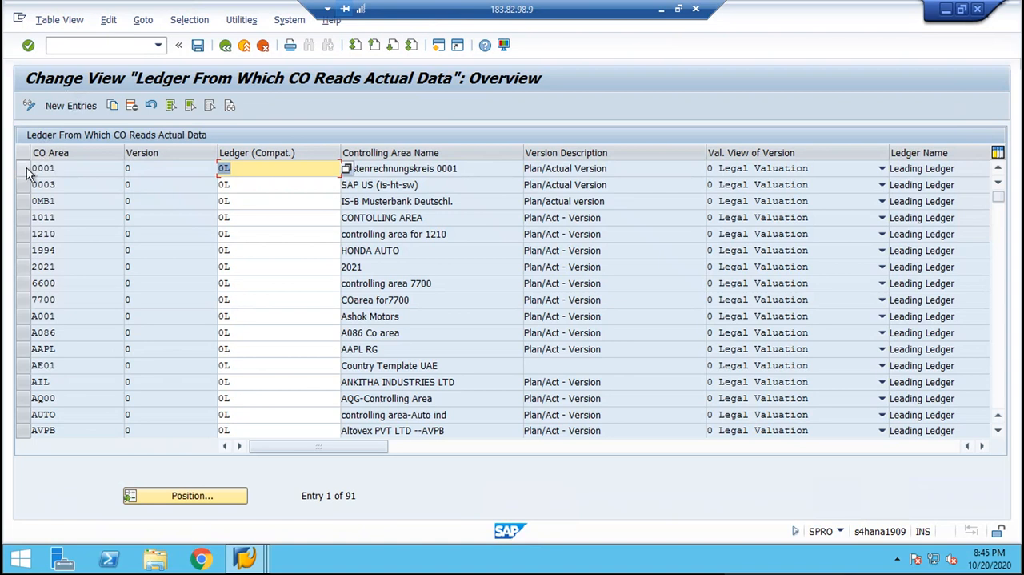
Copy the ledger entry of CO area 0001 to CO area BML and save it.
{"action": "left_click", "coordinate": [25, 170]}
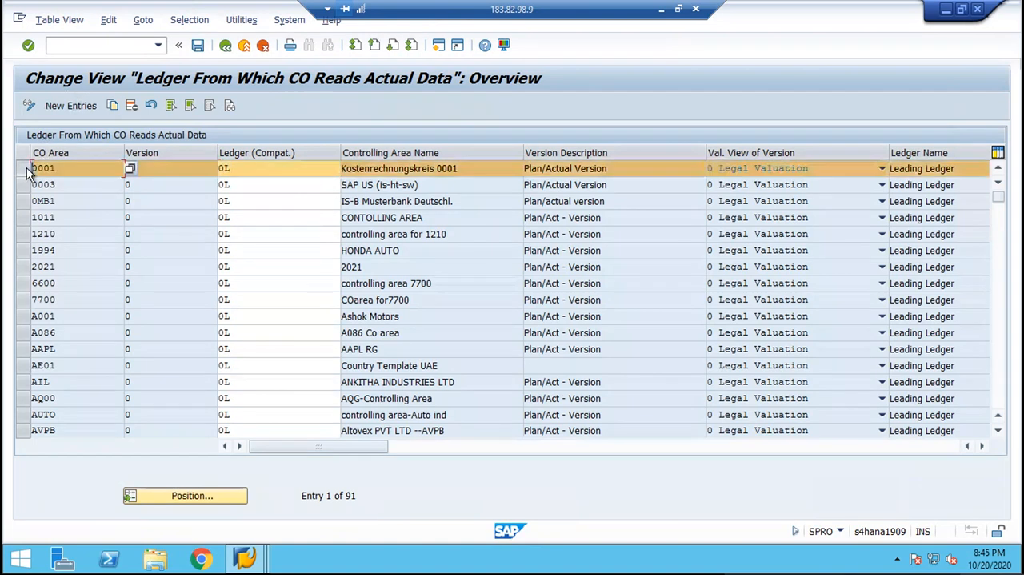
{"action": "left_click", "coordinate": [113, 106]}
{"action": "type", "text": "B"}
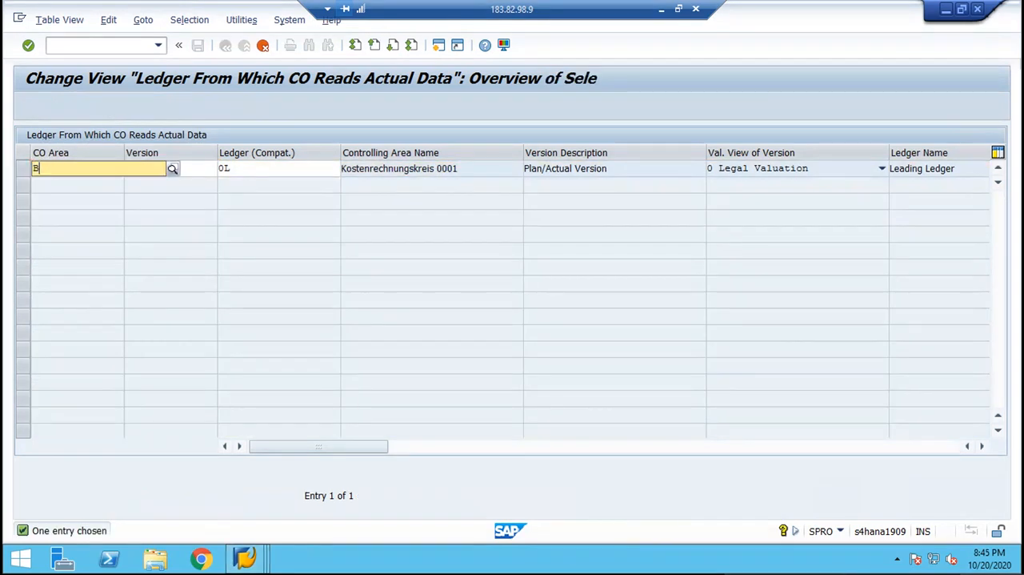
{"action": "type", "text": "ML"}
{"action": "key", "text": "Return"}
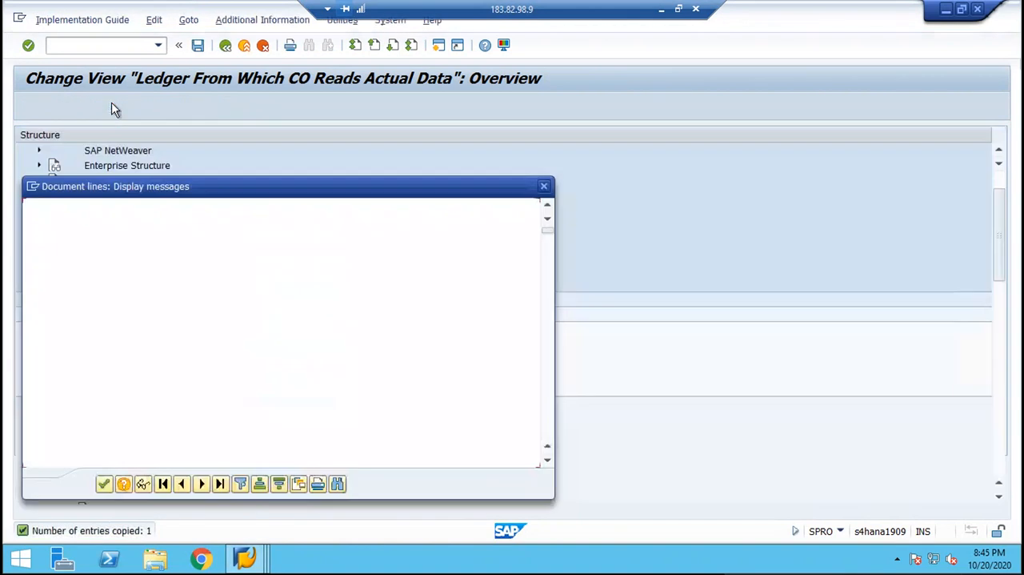
{"action": "key", "text": "Return"}
{"action": "key", "text": "Return"}
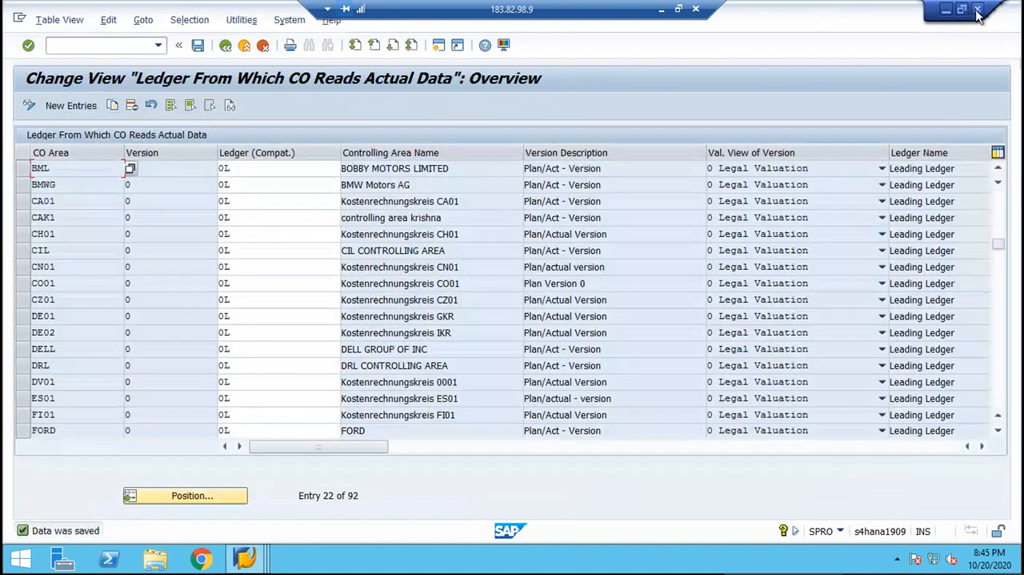
Close the customizing session, simulate the vendor invoice again and try to post it.
{"action": "left_click", "coordinate": [978, 11]}
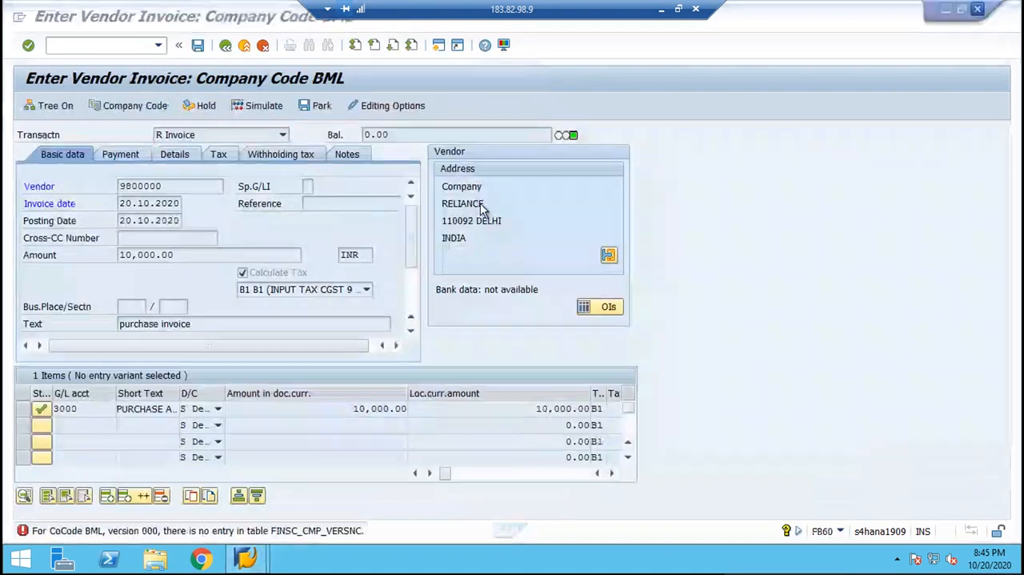
{"action": "left_click", "coordinate": [261, 111]}
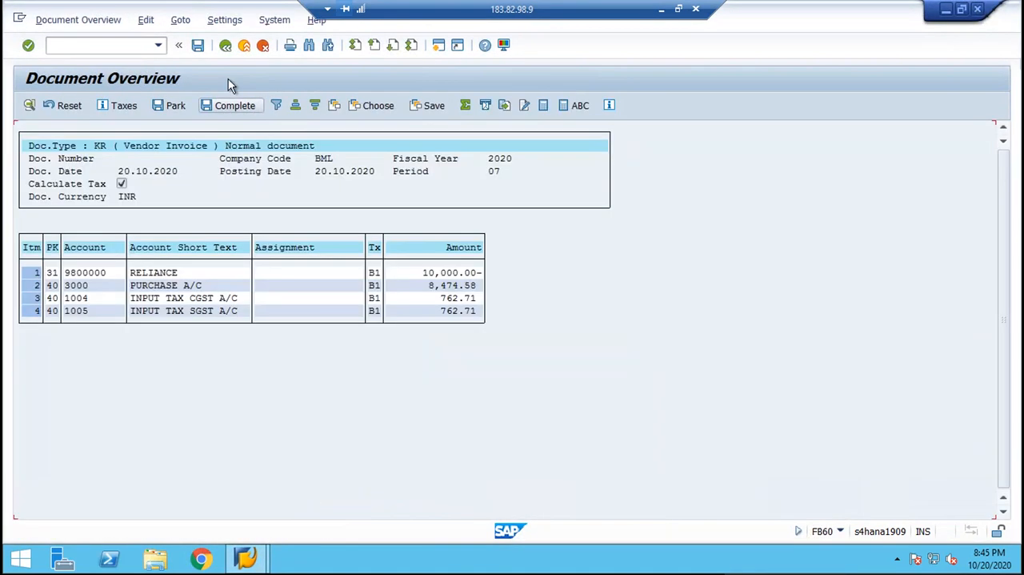
{"action": "left_click", "coordinate": [199, 46]}
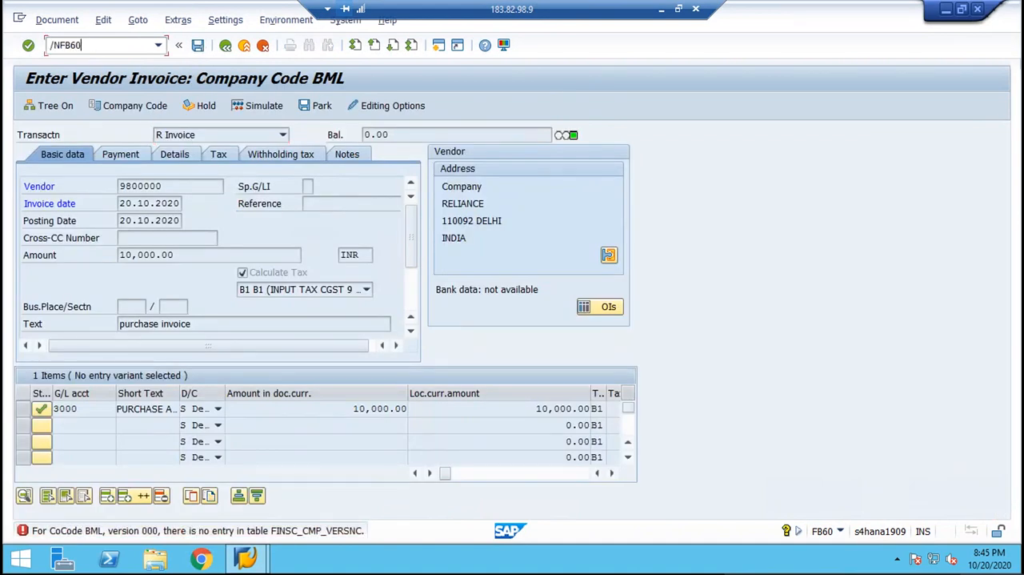
Restart the vendor invoice with /NFB60 and enter the vendor RELIANCE and invoice date 20.10.2020.
{"action": "key", "text": "Return"}
{"action": "key", "text": "Down"}
{"action": "key", "text": "Tab"}
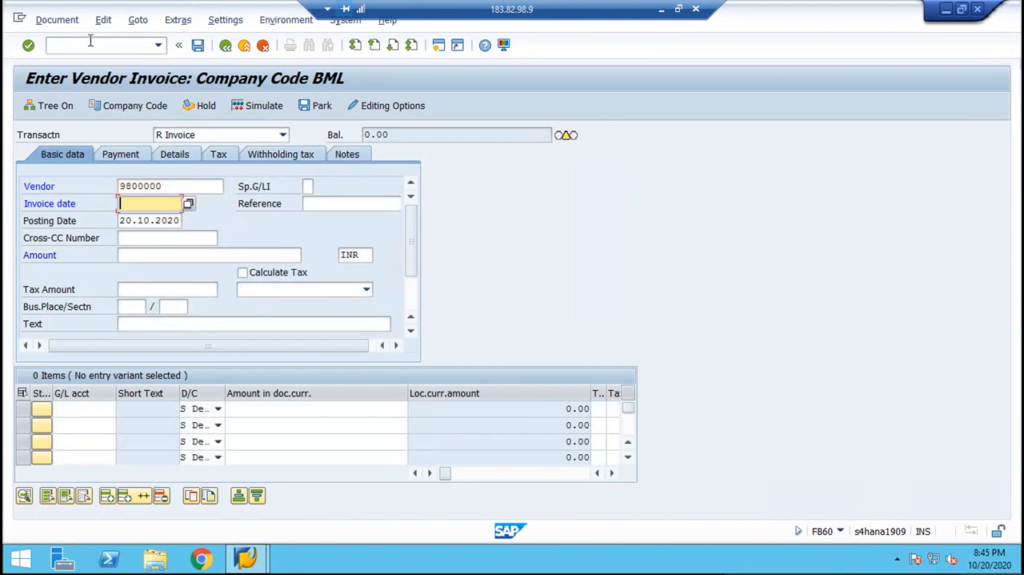
{"action": "key", "text": "Down"}
{"action": "key", "text": "Tab"}
Set the invoice amount to 10000 and turn on Calculate Tax.
{"action": "key", "text": "Tab"}
{"action": "key", "text": "Tab"}
{"action": "key", "text": "Down"}
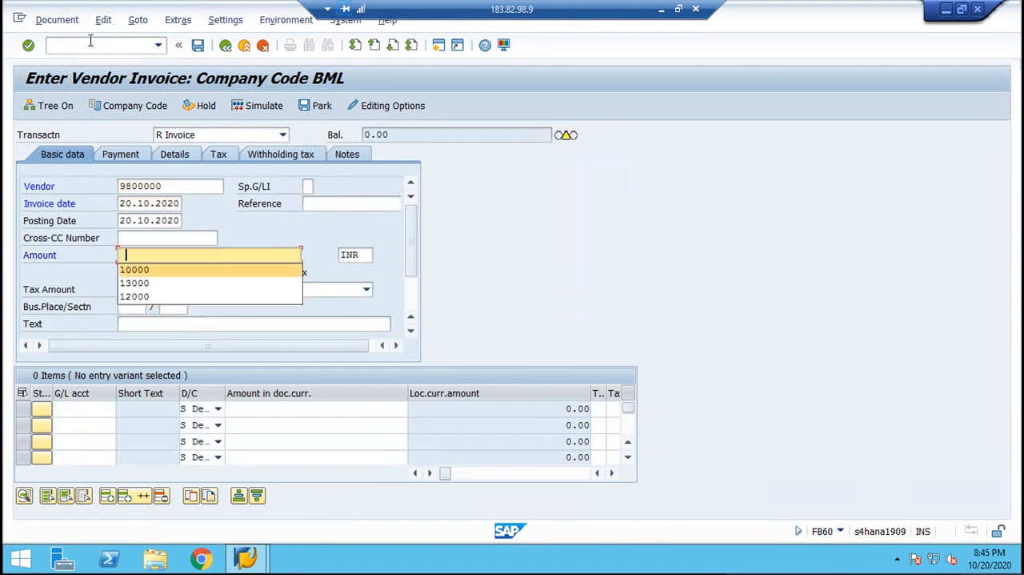
{"action": "key", "text": "Return"}
{"action": "key", "text": "Tab"}
{"action": "key", "text": "space"}
{"action": "key", "text": "Return"}
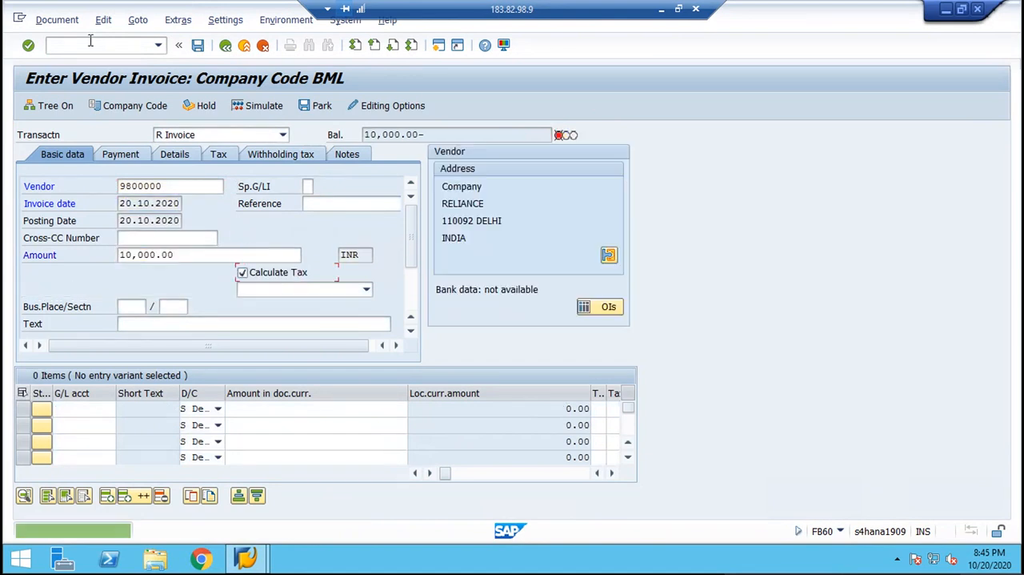
Assign tax code B1 (input tax CGST 9 %, SGST 9%) to the vendor invoice and enter the text "purchase invoice".
{"action": "key", "text": "F4"}
{"action": "key", "text": "Return"}
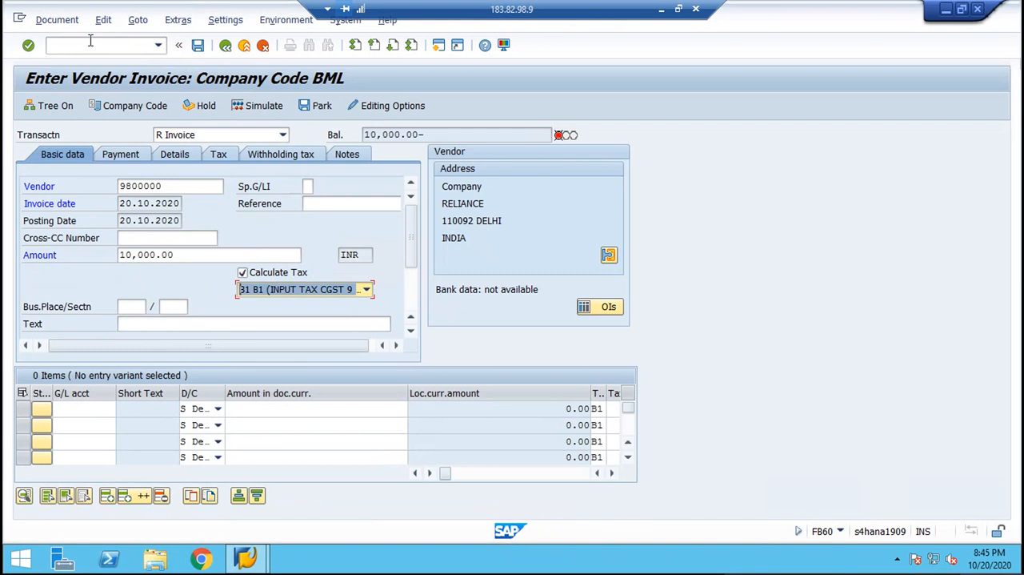
{"action": "key", "text": "Tab"}
{"action": "key", "text": "Tab"}
Enter a debit line item for G/L account 3000 with an amount of 10,000.00.
{"action": "key", "text": "Tab"}
{"action": "key", "text": "Down"}
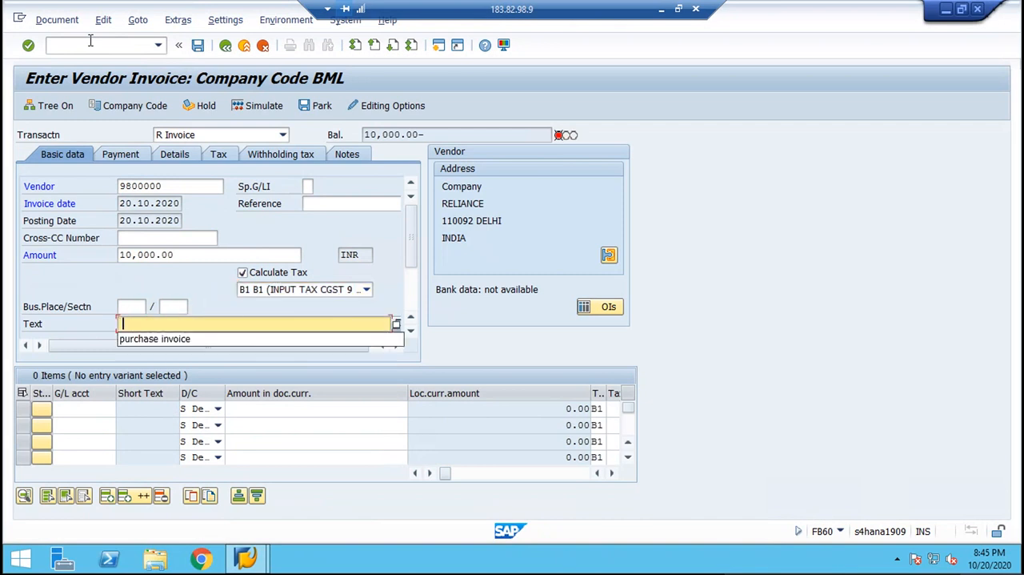
{"action": "key", "text": "Down"}
{"action": "key", "text": "Return"}
{"action": "key", "text": "Tab"}
{"action": "key", "text": "Tab"}
{"action": "key", "text": "Tab"}
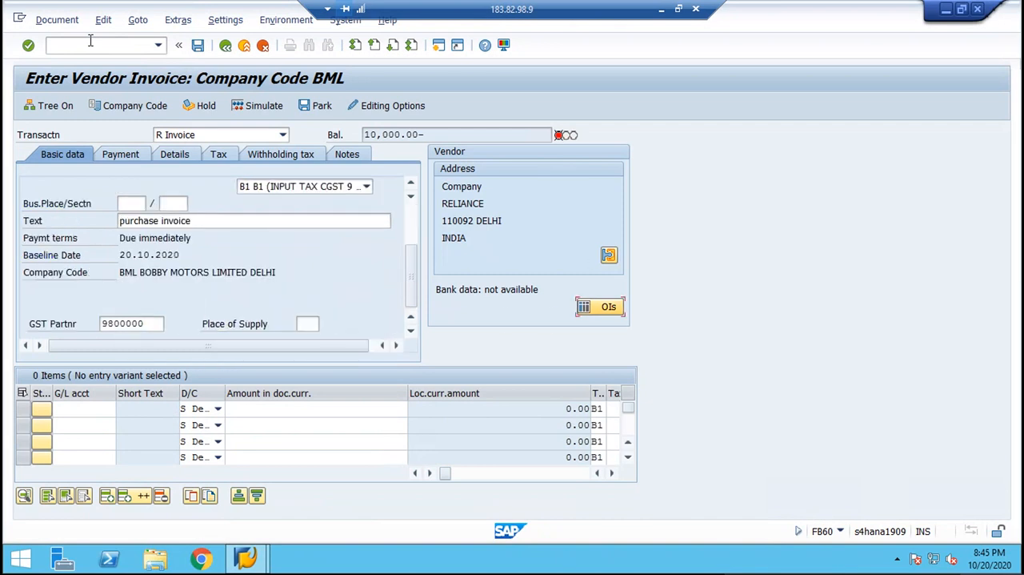
{"action": "key", "text": "Tab"}
{"action": "key", "text": "Tab"}
{"action": "key", "text": "Down"}
{"action": "key", "text": "Escape"}
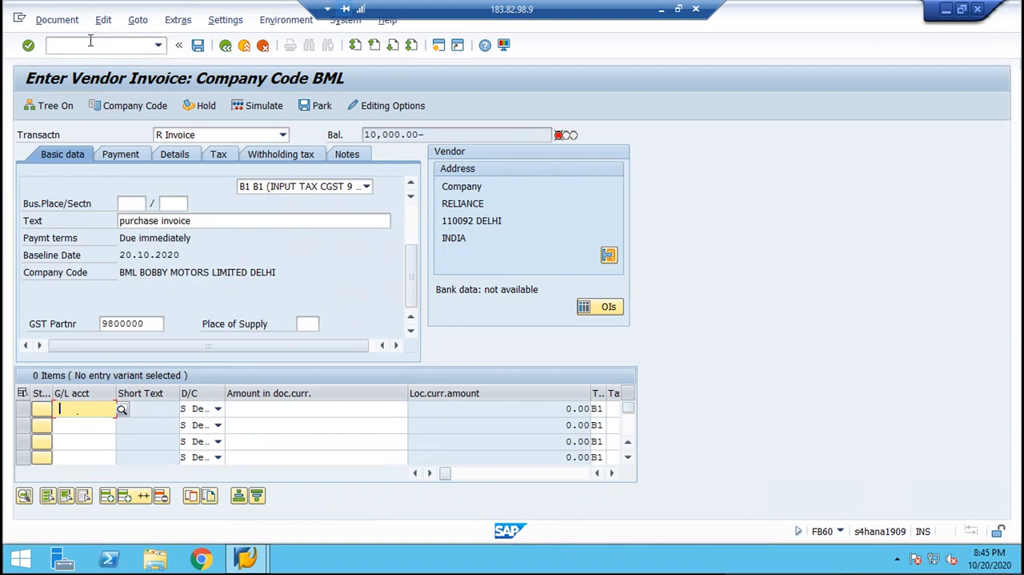
{"action": "type", "text": "3000"}
{"action": "key", "text": "Tab"}
{"action": "key", "text": "Tab"}
{"action": "key", "text": "Down"}
{"action": "key", "text": "Return"}
{"action": "key", "text": "Return"}
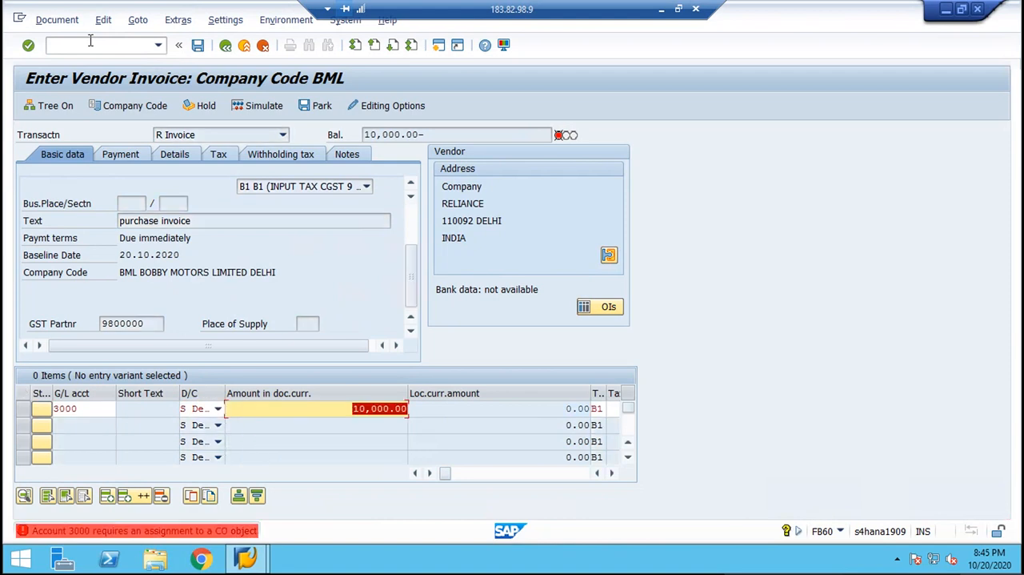
Assign cost center BML to the G/L account 3000 line item.
{"action": "key", "text": "Tab"}
{"action": "key", "text": "Tab"}
{"action": "key", "text": "Tab"}
{"action": "key", "text": "Tab"}
{"action": "key", "text": "Tab"}
{"action": "key", "text": "Tab"}
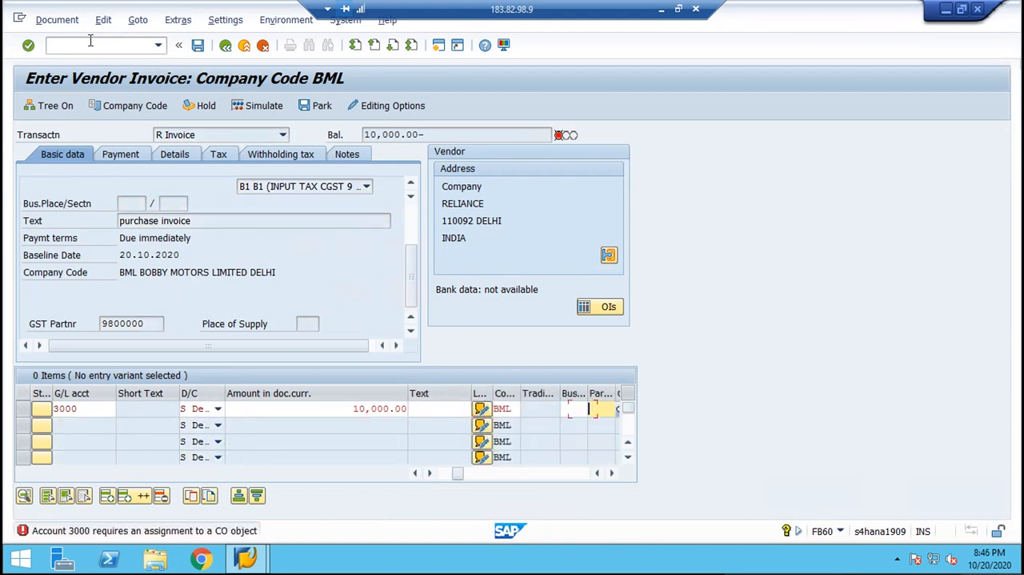
{"action": "key", "text": "Tab"}
{"action": "key", "text": "Down"}
{"action": "key", "text": "Return"}
{"action": "key", "text": "Return"}
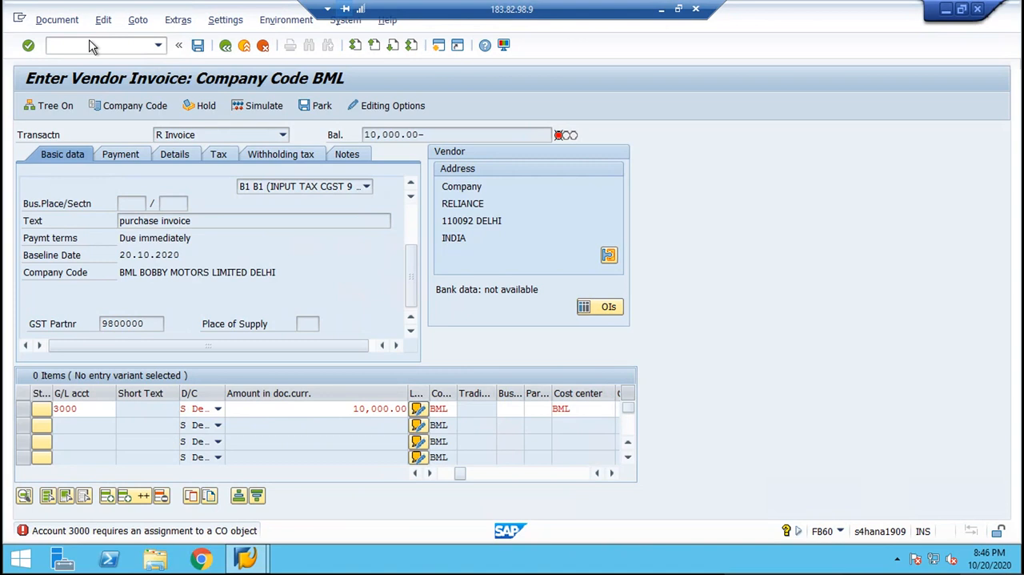
Simulate the vendor invoice to check its line items and return to the invoice entry screen.
{"action": "left_click", "coordinate": [254, 107]}
{"action": "left_click", "coordinate": [255, 107]}
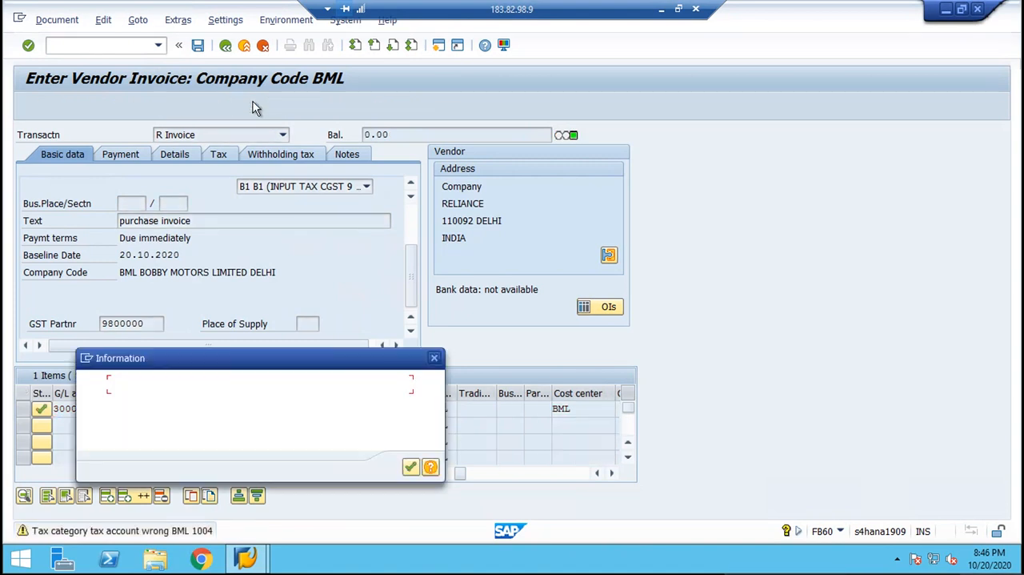
{"action": "key", "text": "Return"}
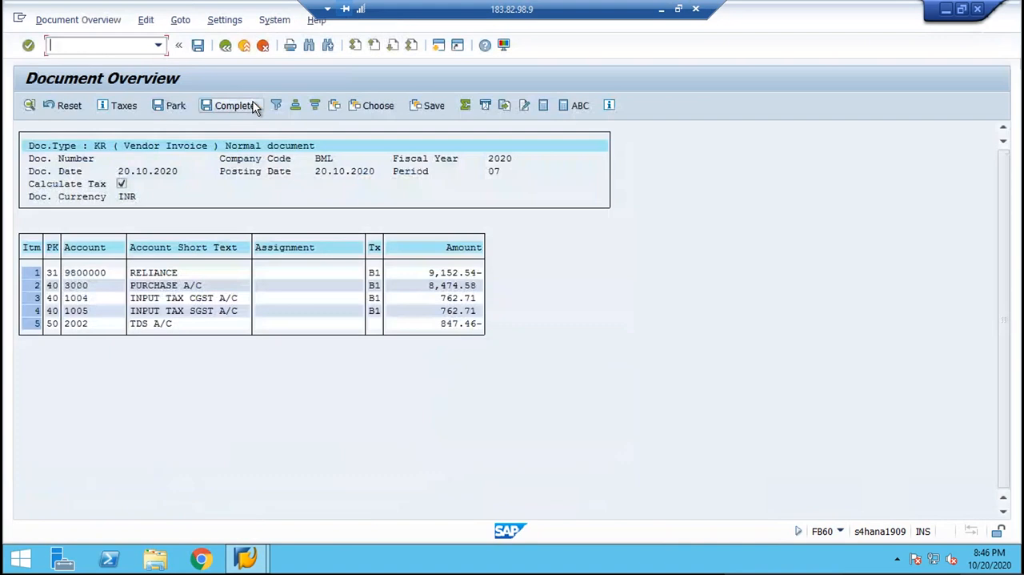
{"action": "left_click", "coordinate": [226, 50]}
{"action": "key", "text": "Return"}
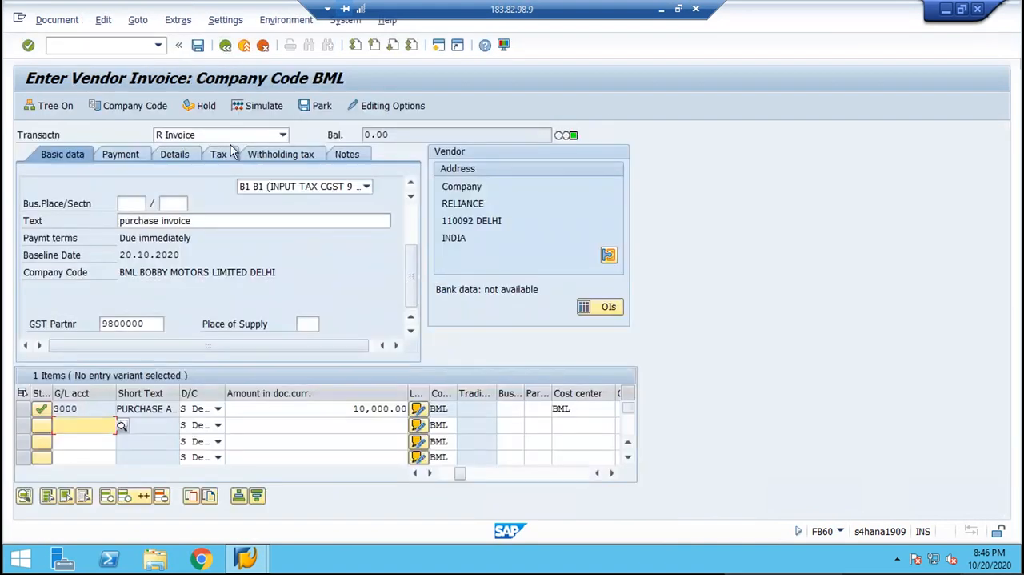
Clear the withholding tax codes B1 and B2 for TDS on invoice and TDS on payment.
{"action": "left_click", "coordinate": [262, 156]}
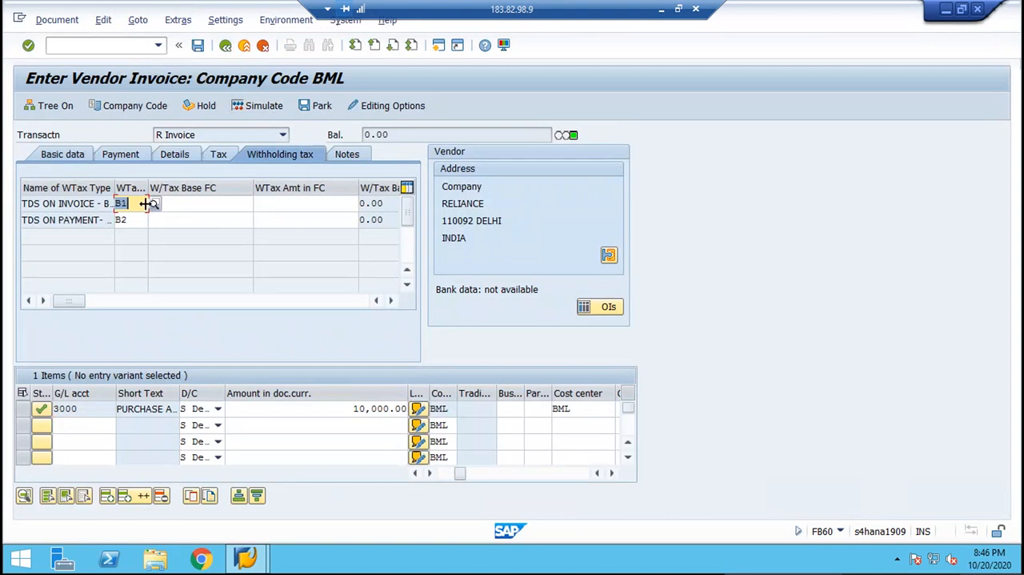
{"action": "key", "text": "Delete"}
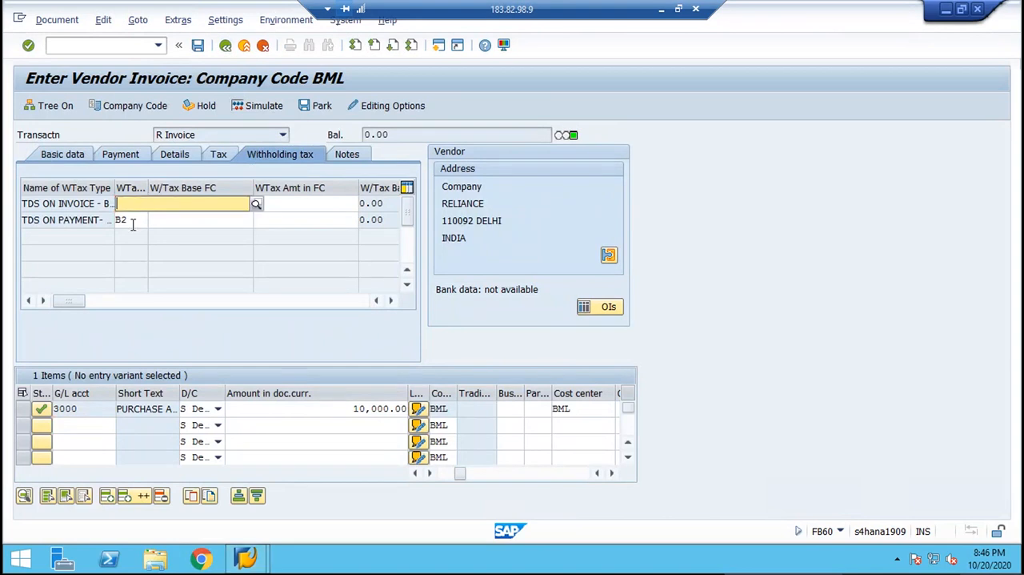
{"action": "left_click", "coordinate": [129, 220]}
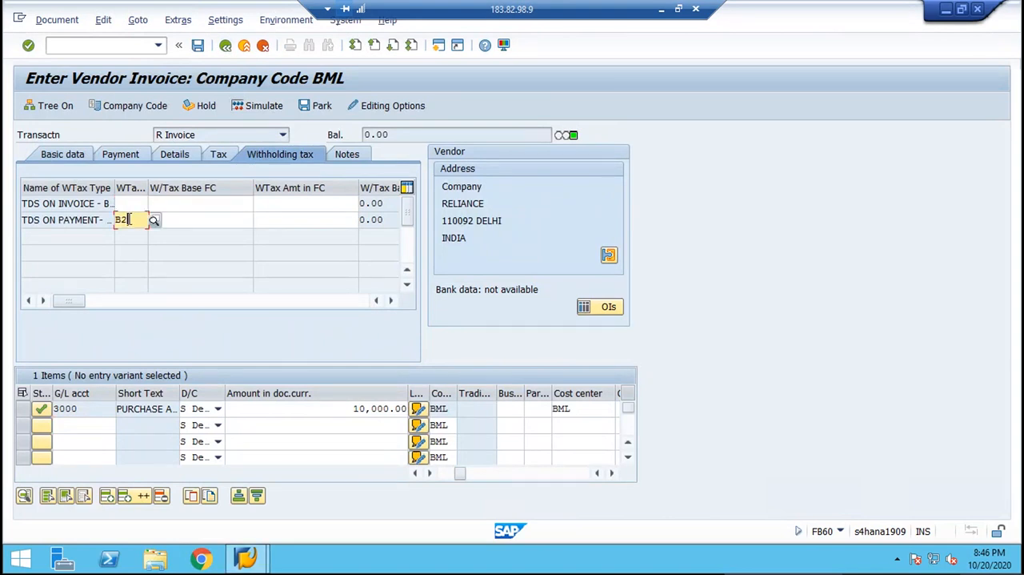
{"action": "key", "text": "BackSpace"}
{"action": "key", "text": "BackSpace"}
{"action": "key", "text": "Return"}
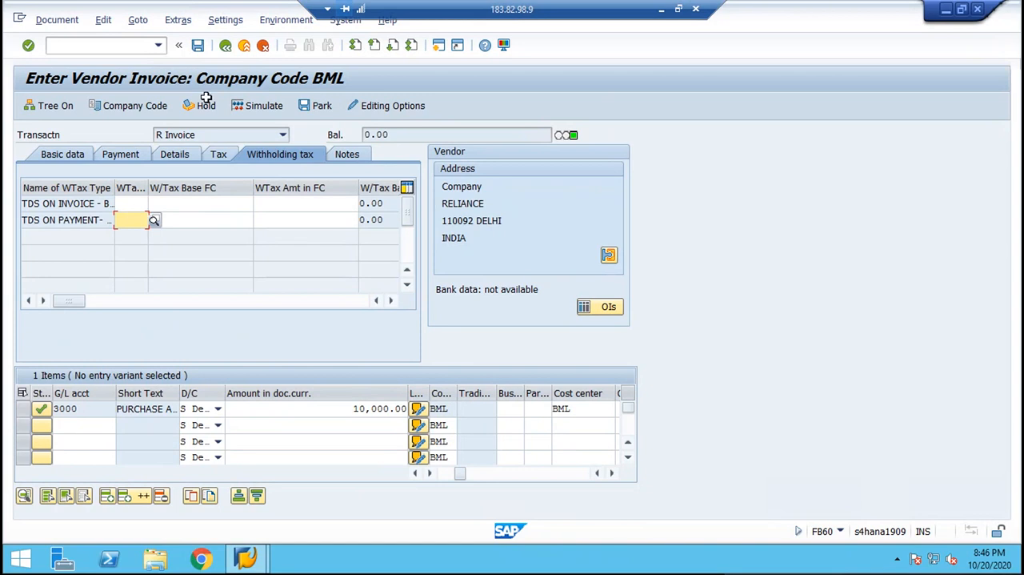
Simulate the vendor invoice without withholding tax and post it.
{"action": "left_click", "coordinate": [53, 155]}
{"action": "left_click", "coordinate": [269, 106]}
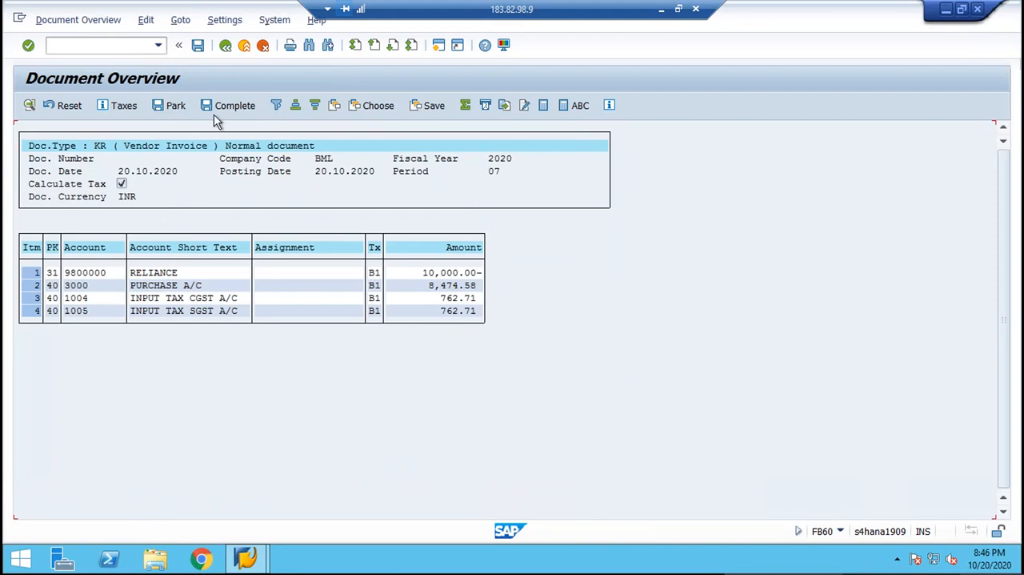
{"action": "left_click", "coordinate": [198, 47]}
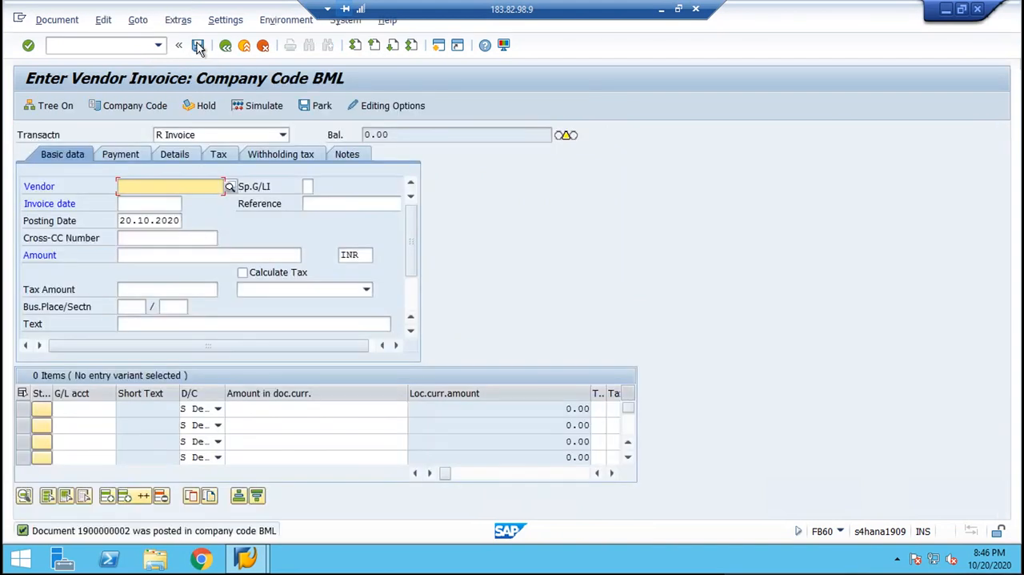
Display the posted vendor invoice and examine its amounts and the input tax CGST line.
{"action": "left_click", "coordinate": [53, 23]}
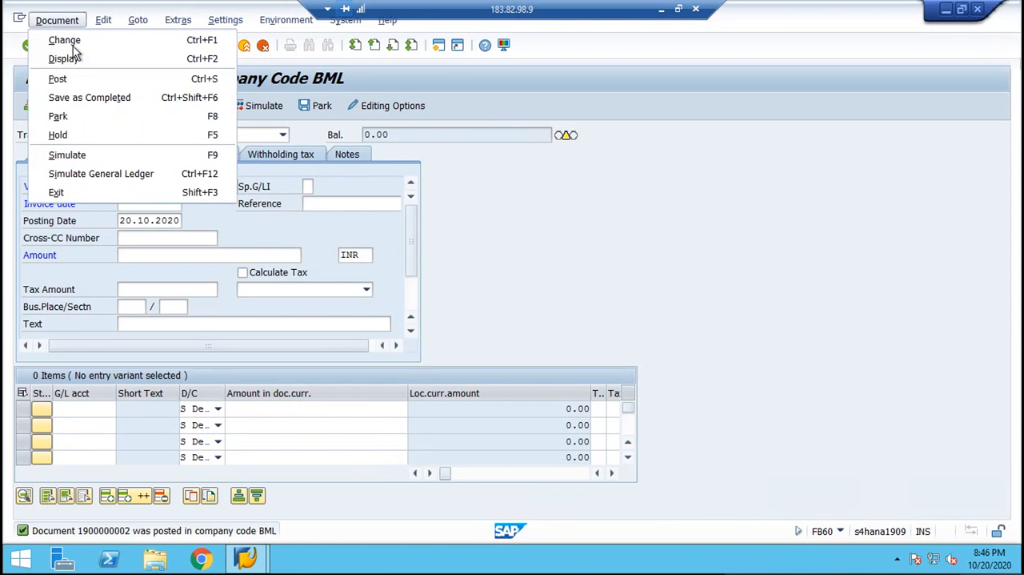
{"action": "left_click", "coordinate": [84, 57]}
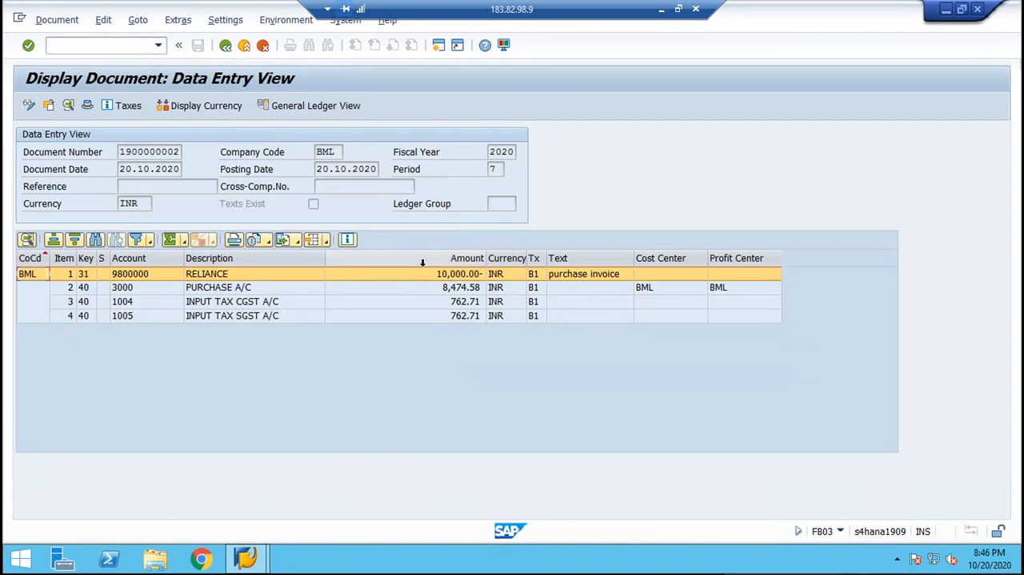
{"action": "left_click", "coordinate": [422, 263]}
{"action": "left_click", "coordinate": [408, 303]}
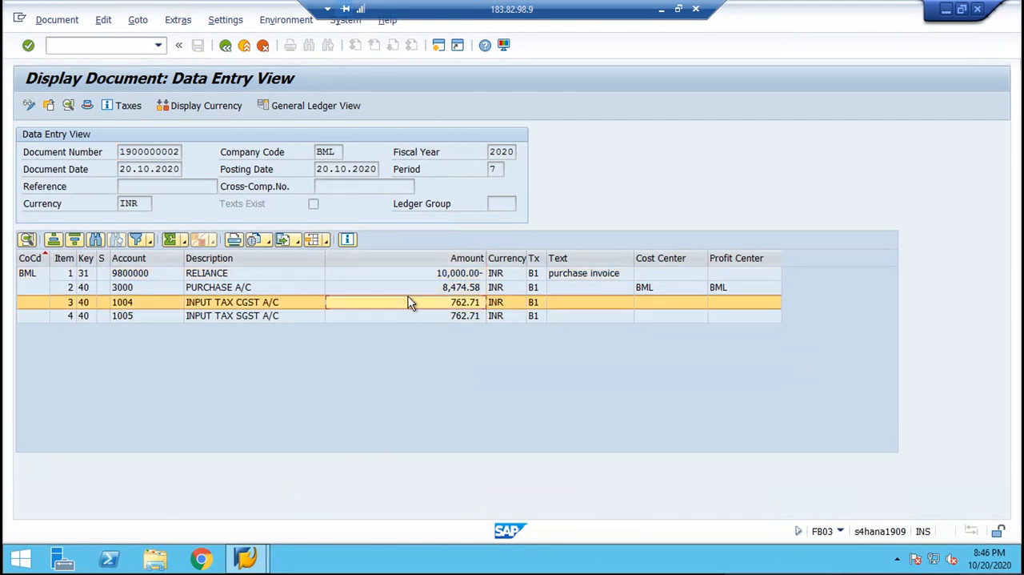
Start a customer invoice with /NFB70 and switch the company code to BML.
{"action": "left_click", "coordinate": [126, 47]}
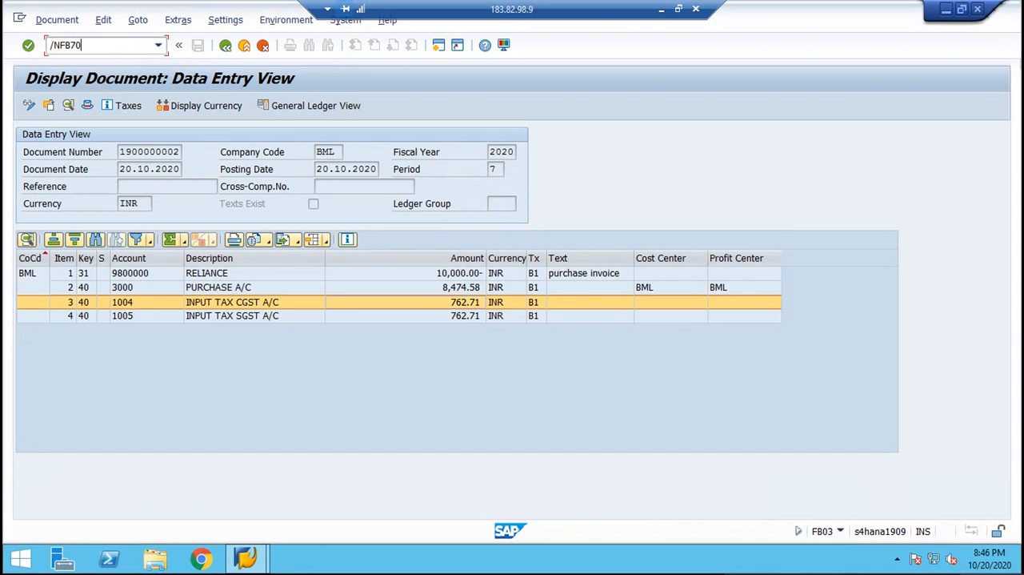
{"action": "key", "text": "Return"}
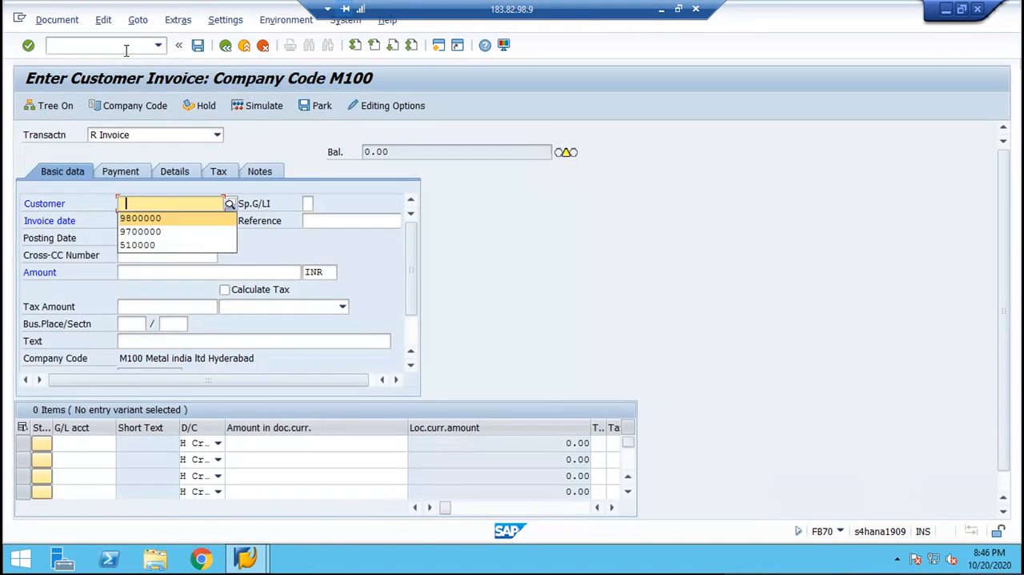
{"action": "left_click", "coordinate": [149, 109]}
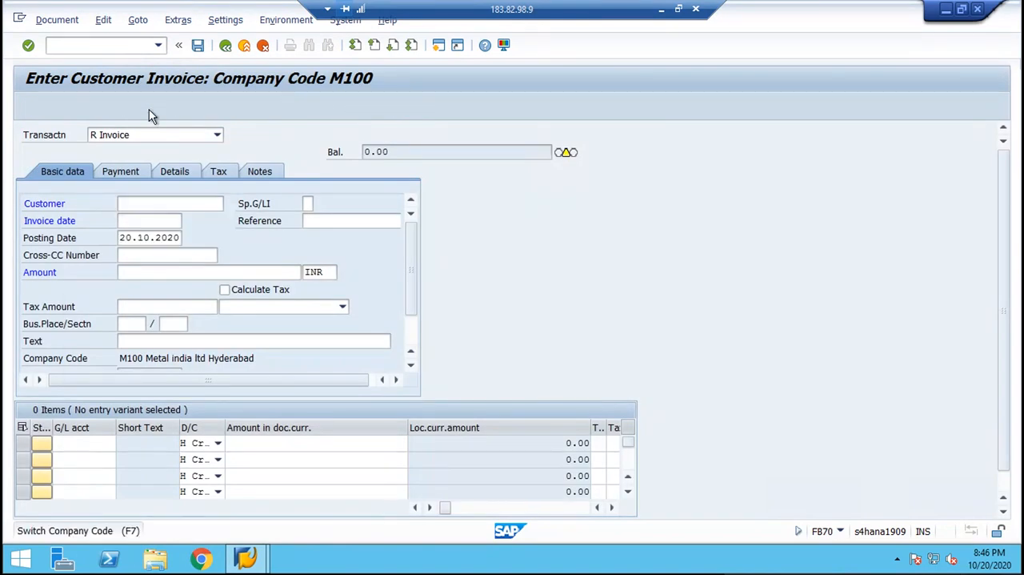
{"action": "type", "text": "BML"}
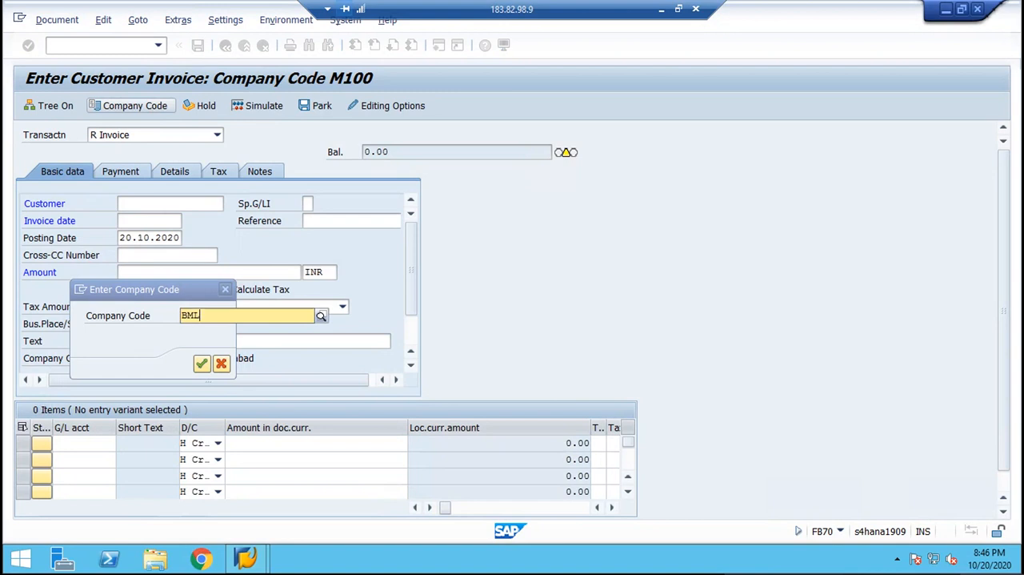
{"action": "key", "text": "Return"}
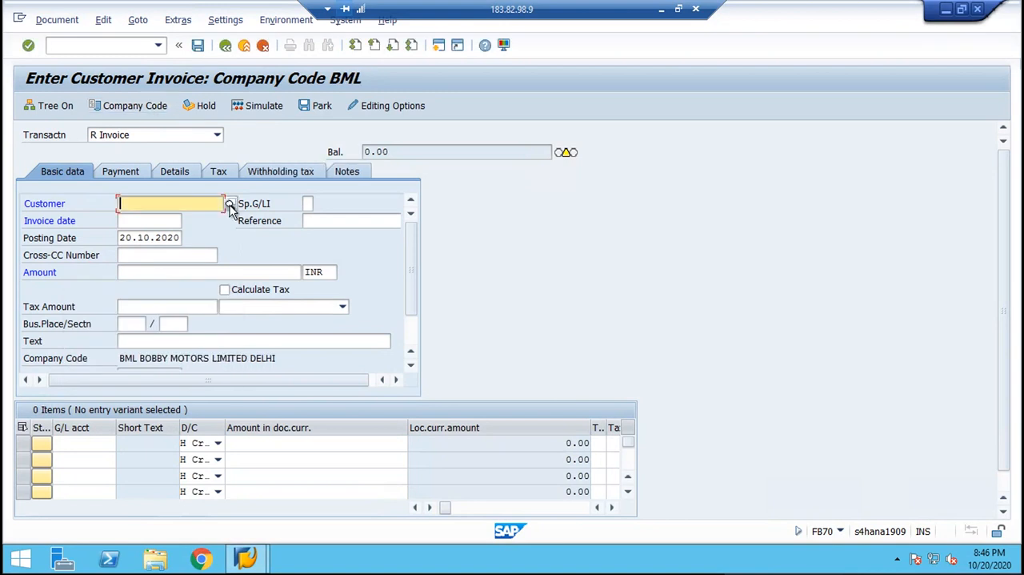
{"action": "left_click", "coordinate": [231, 206]}
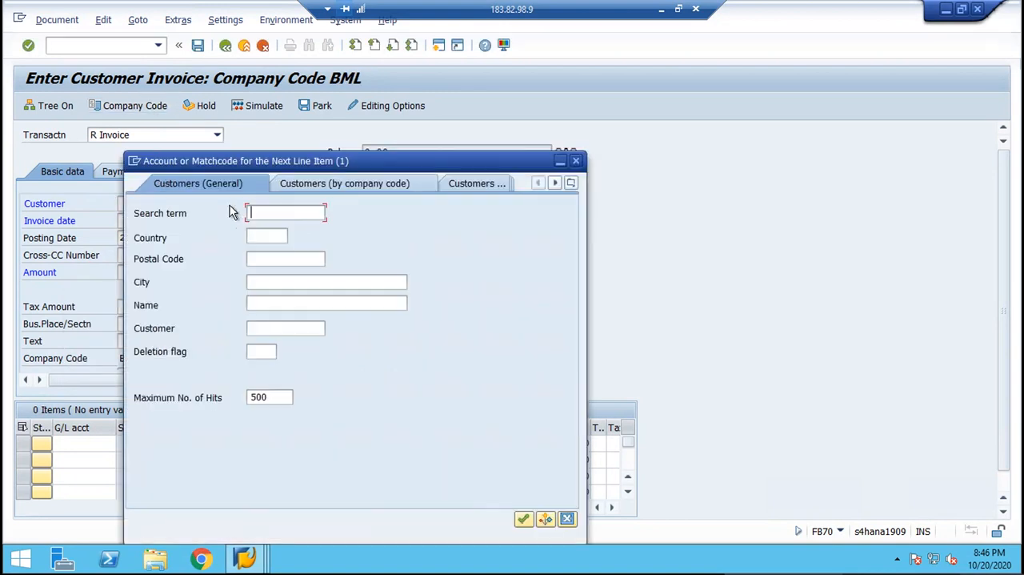
{"action": "key", "text": "Return"}
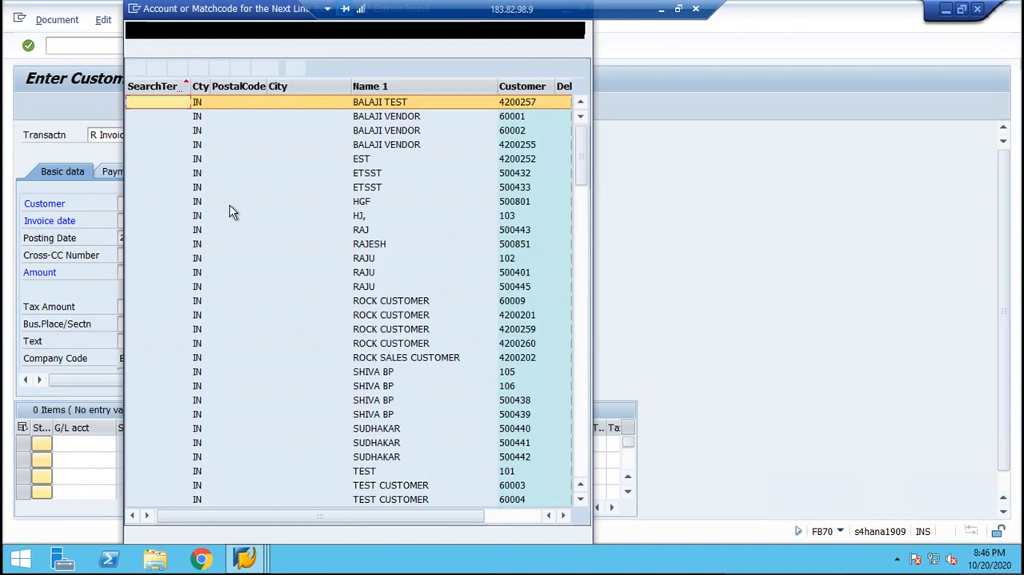
{"action": "key", "text": "Escape"}
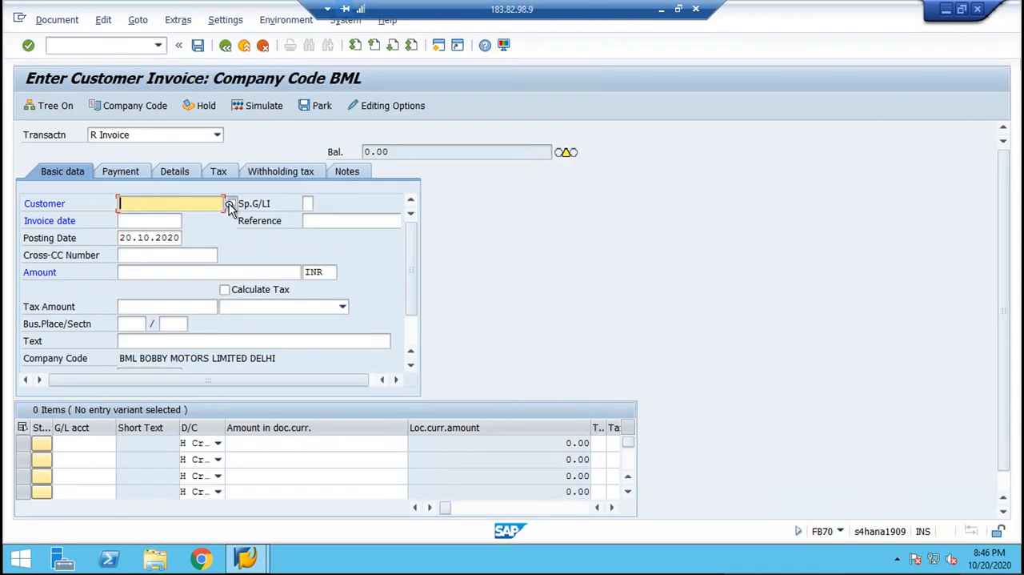
Find customer TATA through the company code search and set the invoice date to 20.10.2020.
{"action": "left_click", "coordinate": [229, 205]}
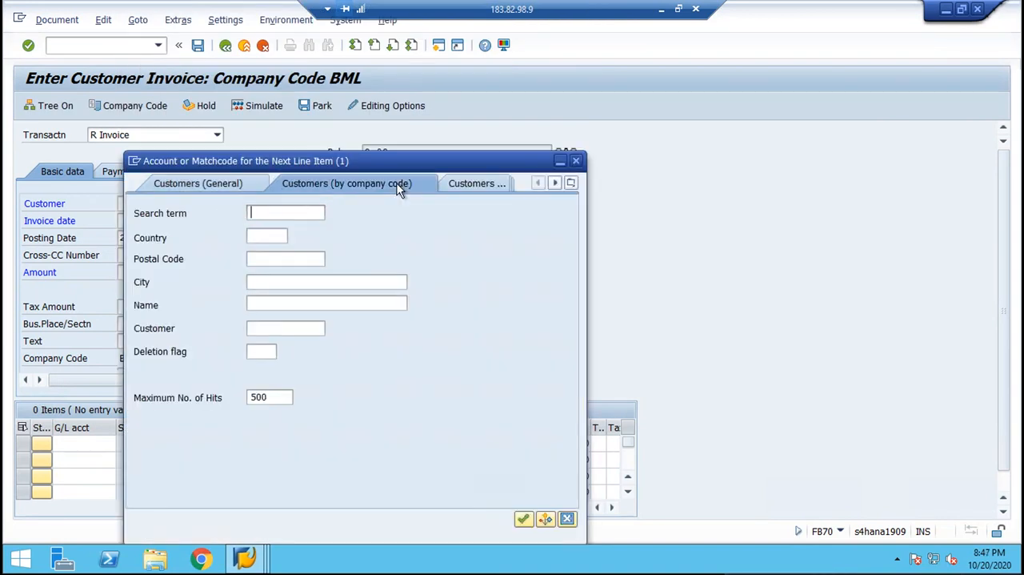
{"action": "left_click", "coordinate": [399, 185]}
{"action": "key", "text": "Return"}
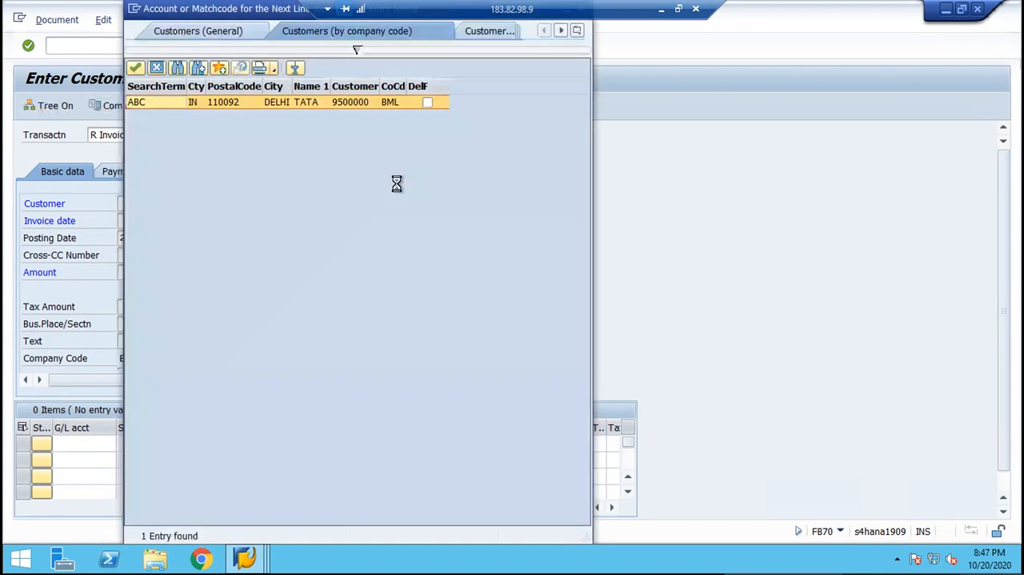
{"action": "key", "text": "Down"}
{"action": "key", "text": "Down"}
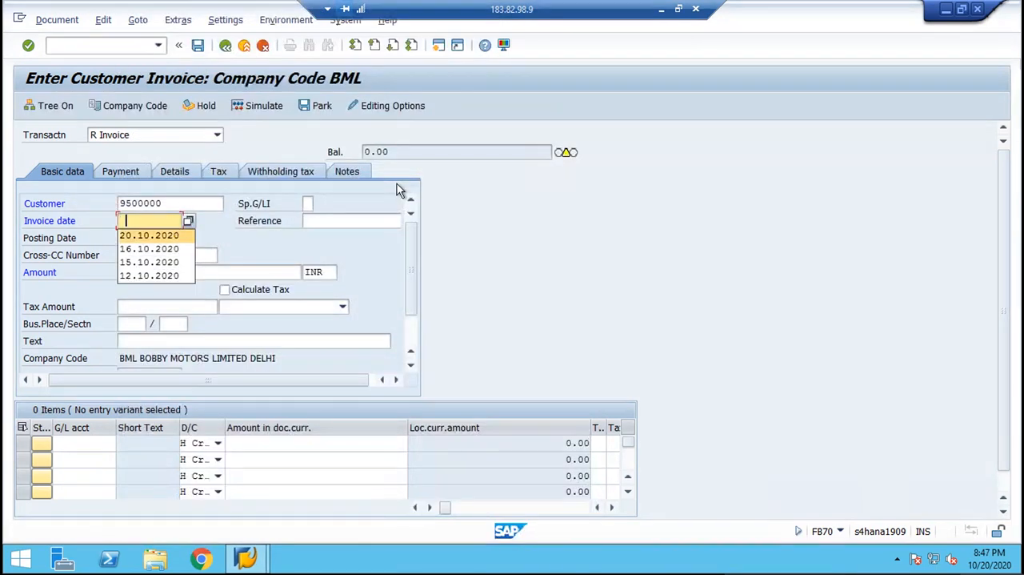
{"action": "key", "text": "Return"}
Set the customer invoice amount to 10000 and turn on Calculate Tax.
{"action": "key", "text": "Tab"}
{"action": "key", "text": "Down"}
{"action": "key", "text": "Down"}
{"action": "key", "text": "Return"}
{"action": "key", "text": "Tab"}
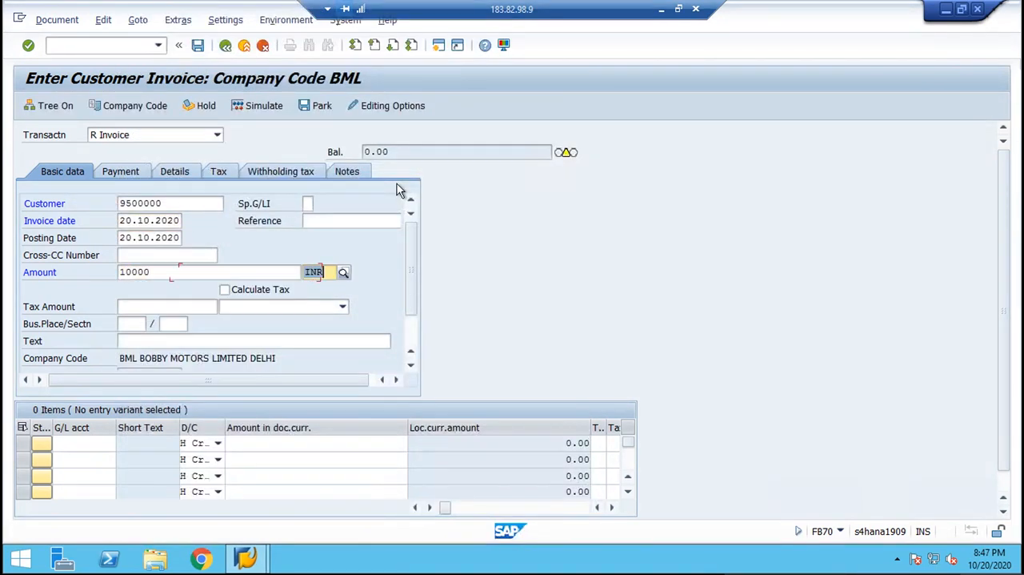
{"action": "key", "text": "Tab"}
{"action": "key", "text": "space"}
{"action": "key", "text": "Return"}
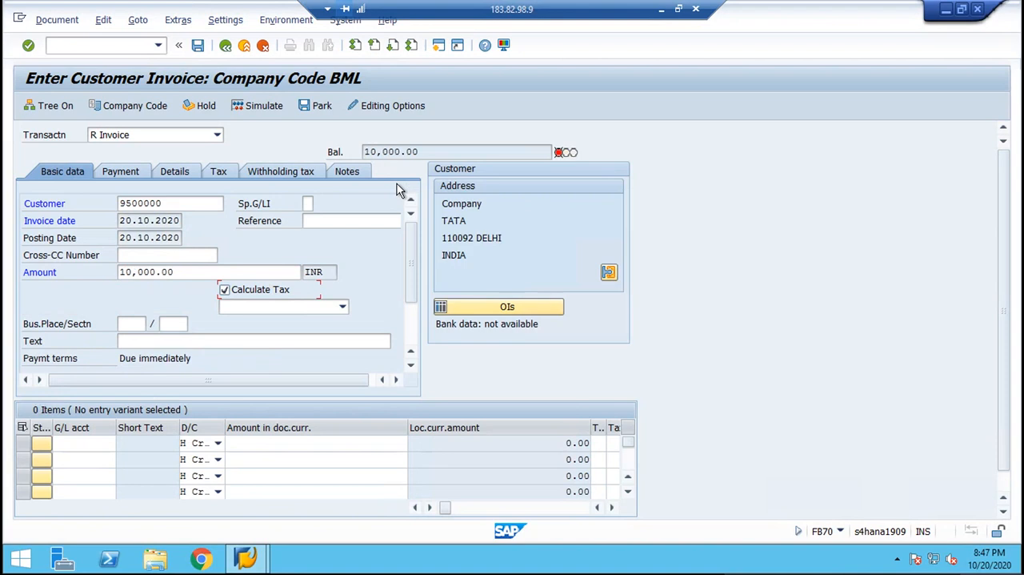
Assign tax code B3 (output tax CGST 9% and SGST 9%) to the customer invoice and set its text to CUSTOMER INVOICE.
{"action": "left_click", "coordinate": [253, 302]}
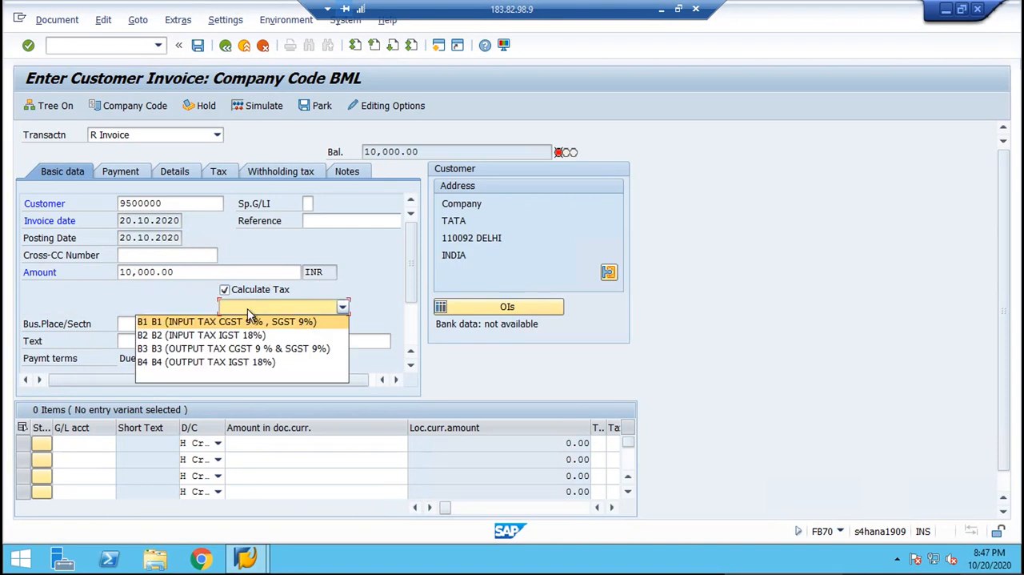
{"action": "left_click", "coordinate": [227, 349]}
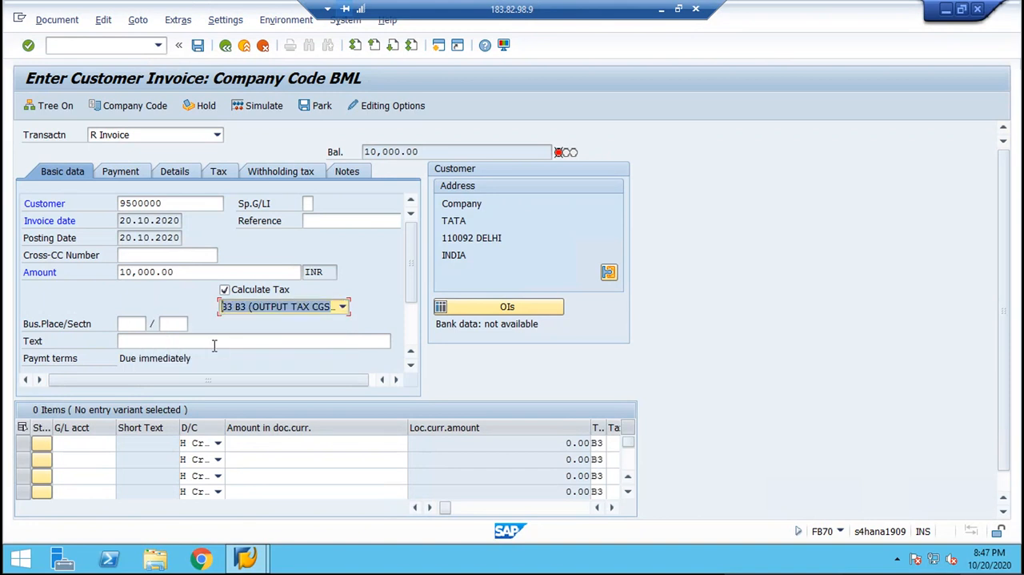
{"action": "left_click", "coordinate": [193, 344]}
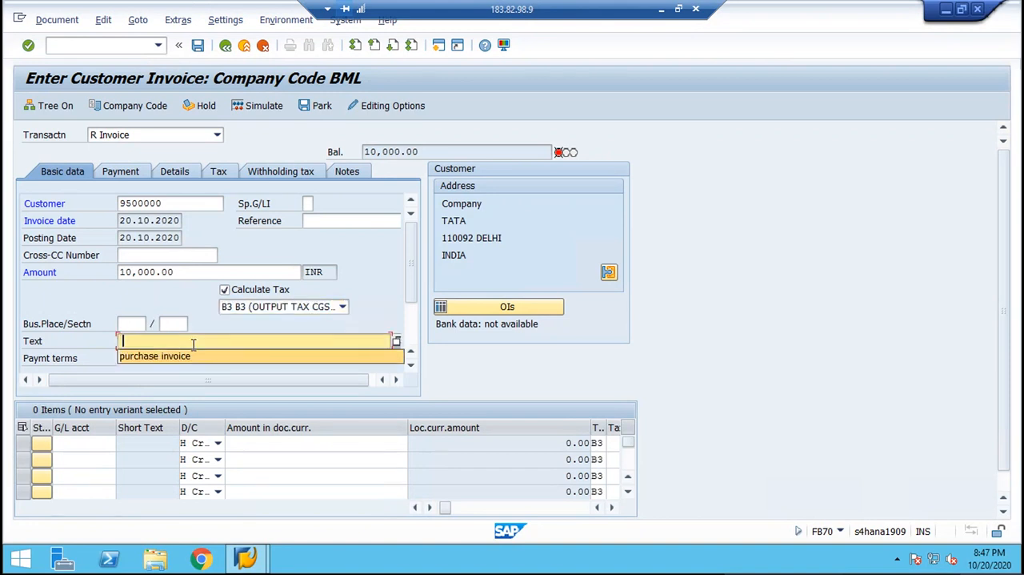
{"action": "type", "text": "CUSTOMER INVO"}
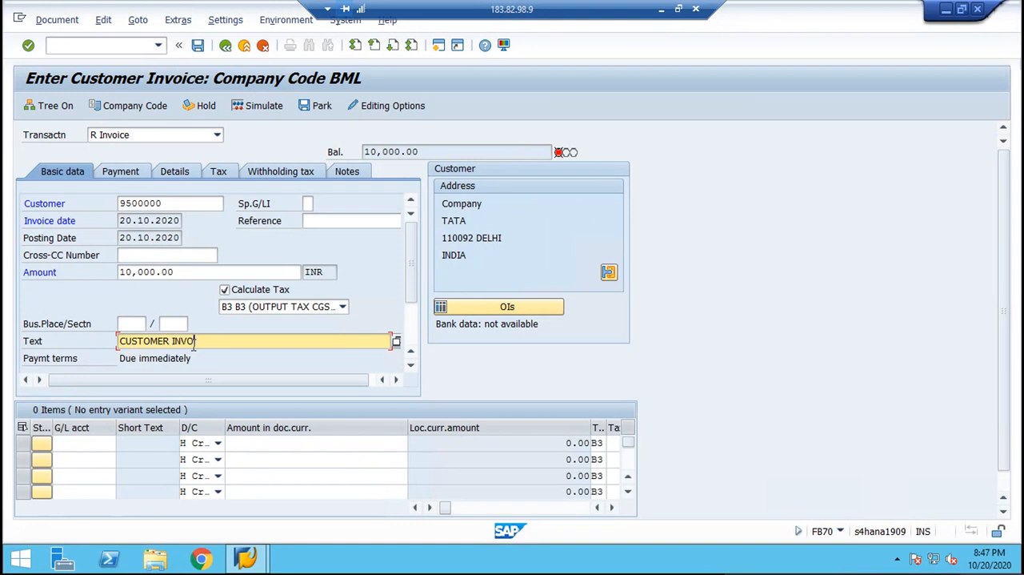
{"action": "type", "text": "ICE"}
{"action": "key", "text": "Return"}
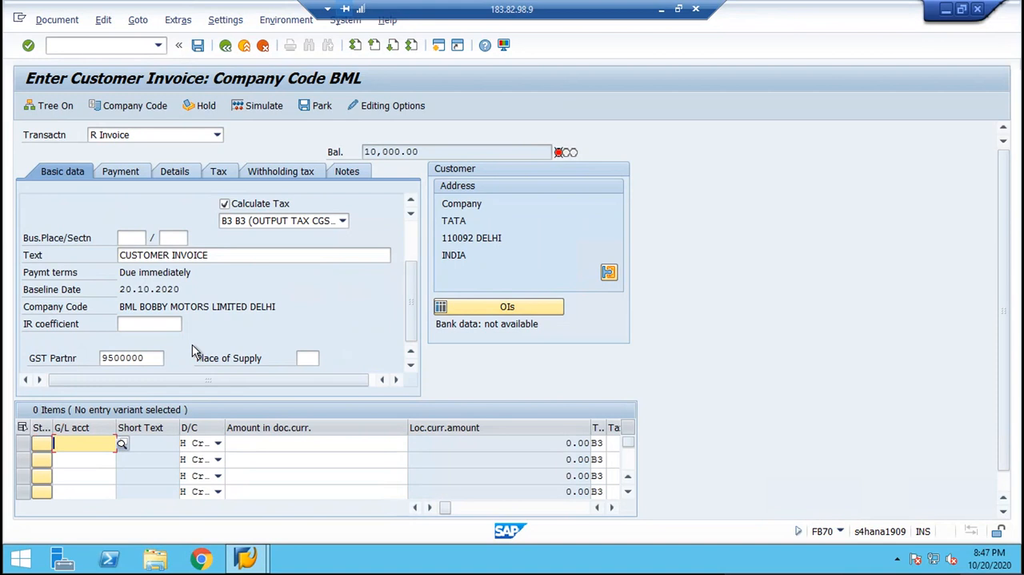
Add a credit line item for G/L account 4000 with the full invoice amount of 10,000.00 and cost center BML.
{"action": "type", "text": "4000"}
{"action": "key", "text": "Tab"}
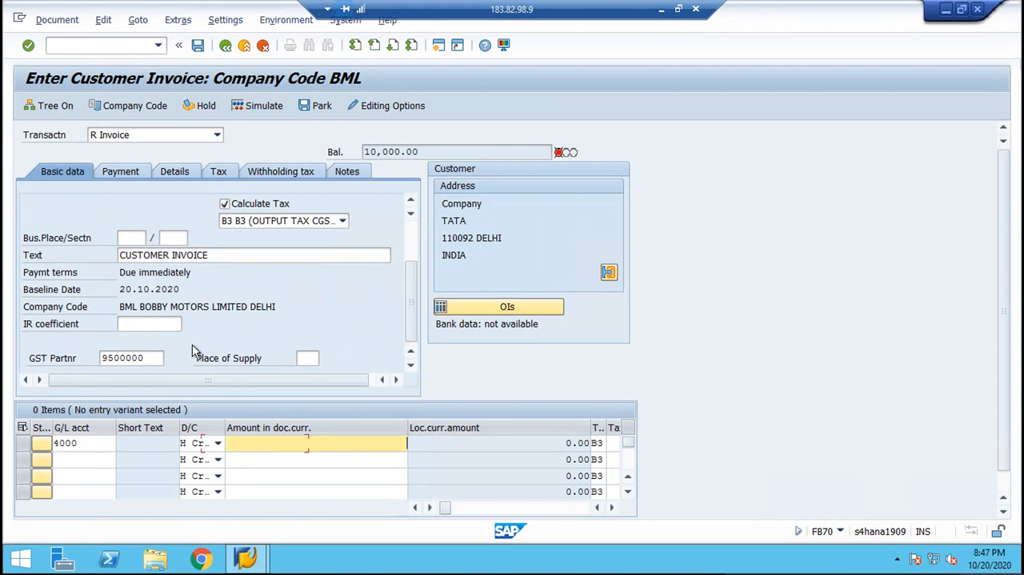
{"action": "type", "text": "*"}
{"action": "key", "text": "Return"}
{"action": "key", "text": "Return"}
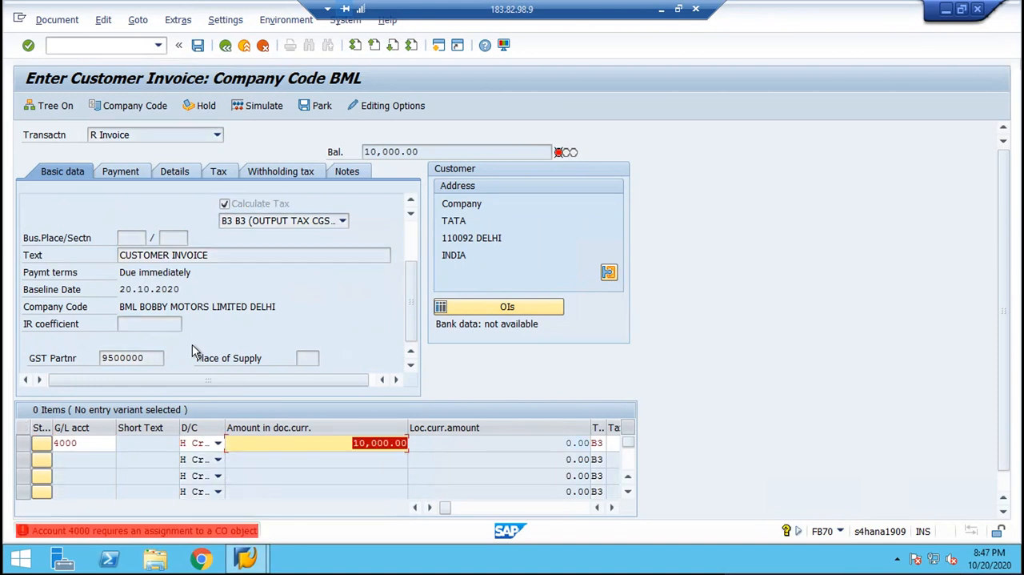
{"action": "key", "text": "Tab"}
{"action": "key", "text": "Tab"}
{"action": "key", "text": "Tab"}
{"action": "key", "text": "Tab"}
{"action": "key", "text": "Tab"}
{"action": "key", "text": "Tab"}
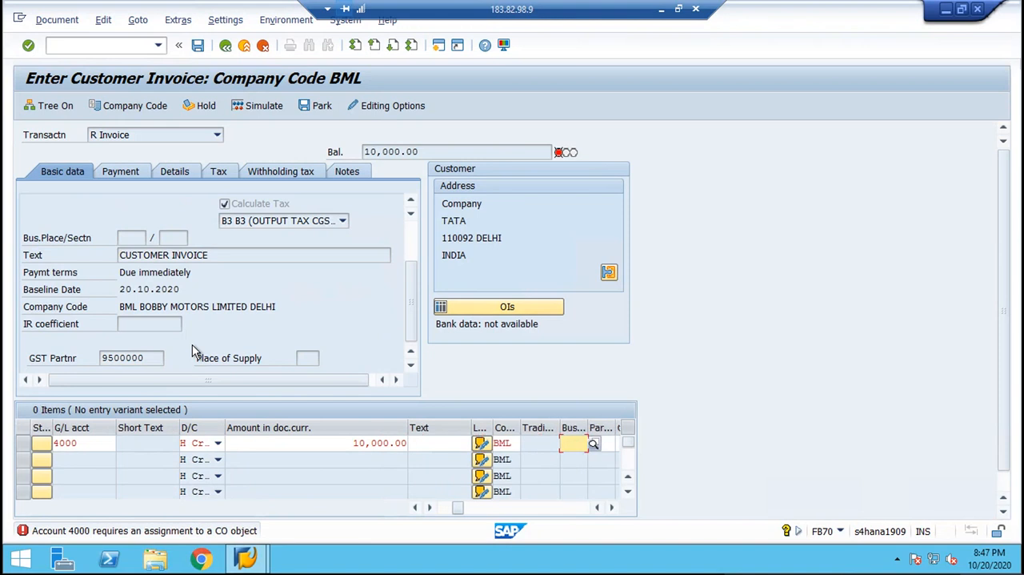
{"action": "key", "text": "shift+Tab"}
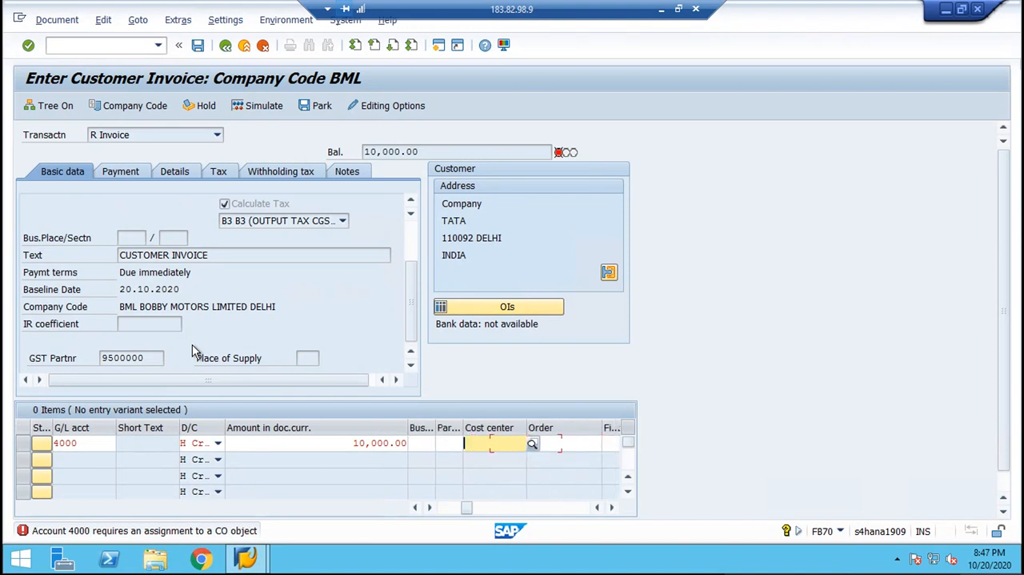
{"action": "type", "text": "BML"}
{"action": "key", "text": "Return"}
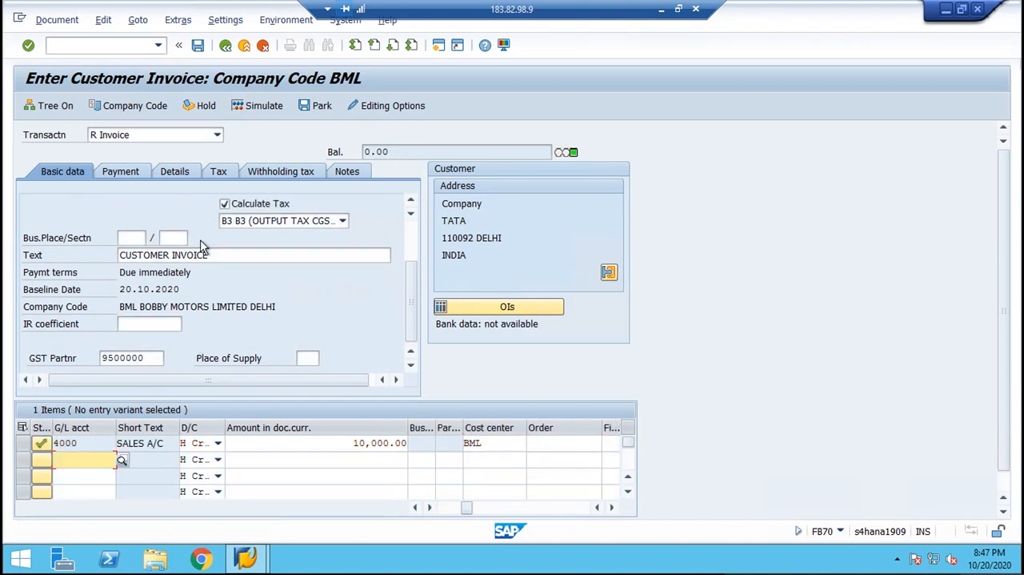
Simulate the customer invoice and post it.
{"action": "left_click", "coordinate": [248, 112]}
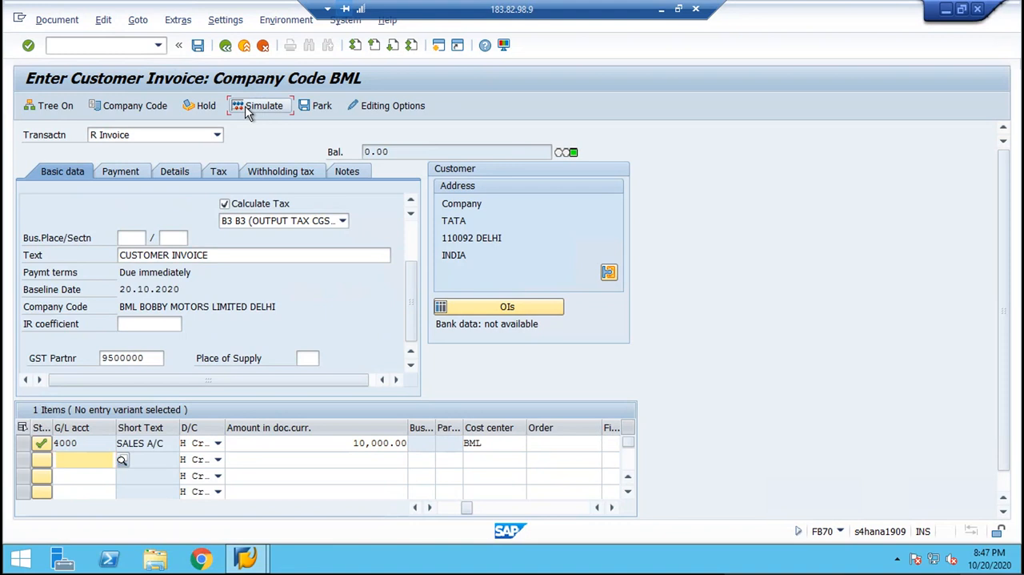
{"action": "left_click", "coordinate": [248, 112]}
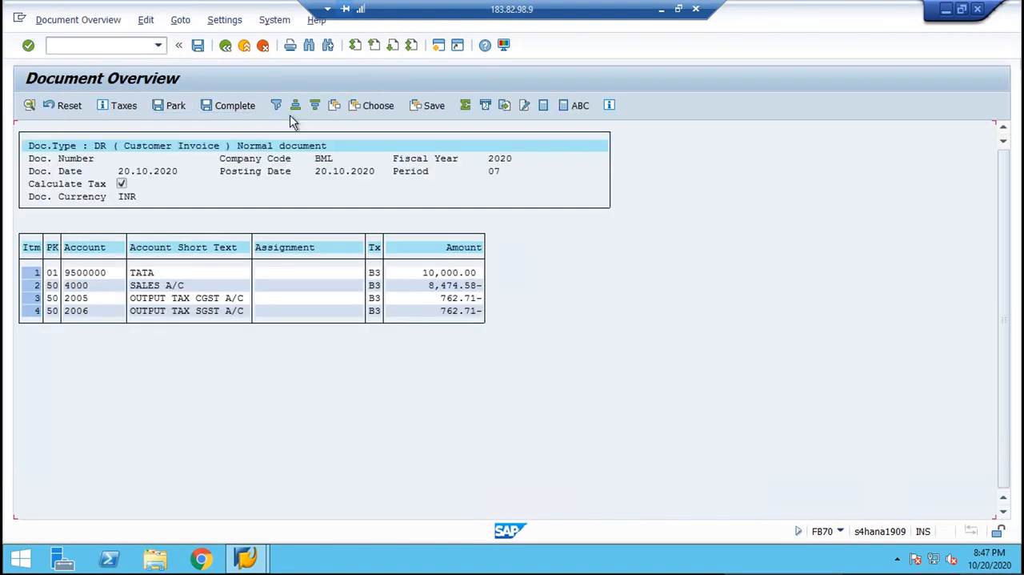
{"action": "left_click", "coordinate": [198, 46]}
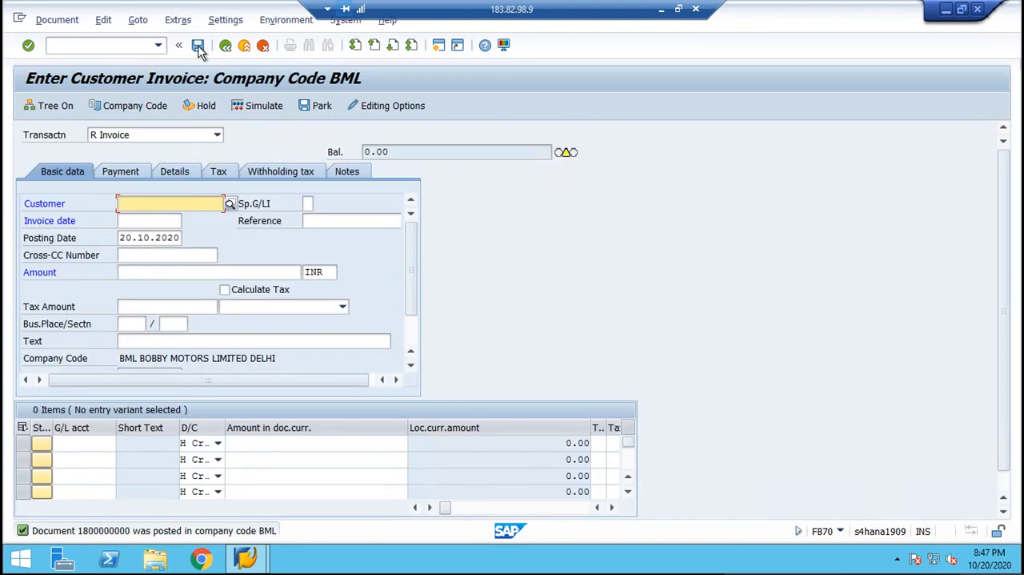
Display the posted customer invoice and examine its amounts and output tax CGST and SGST lines.
{"action": "left_click", "coordinate": [50, 21]}
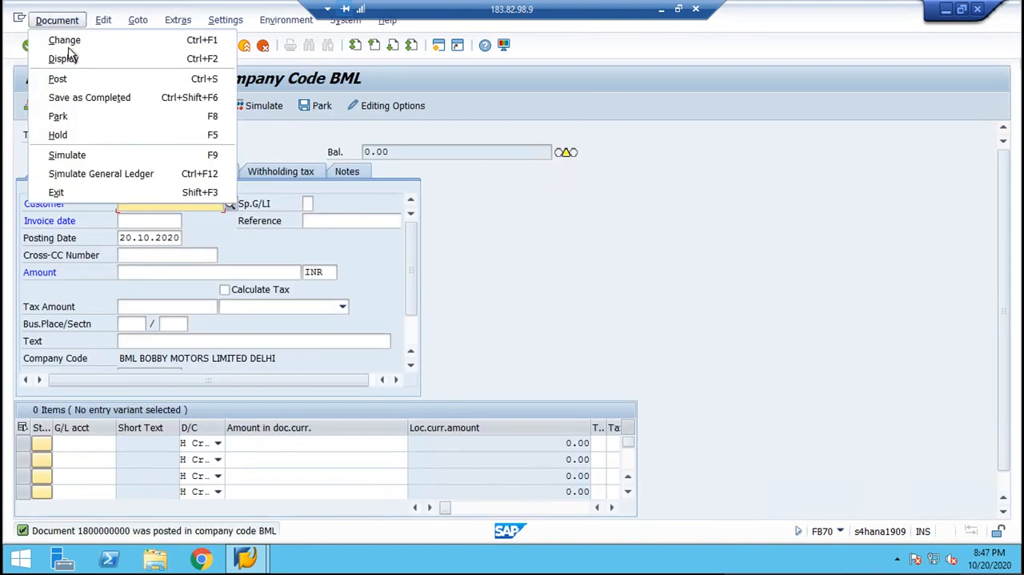
{"action": "left_click", "coordinate": [73, 59]}
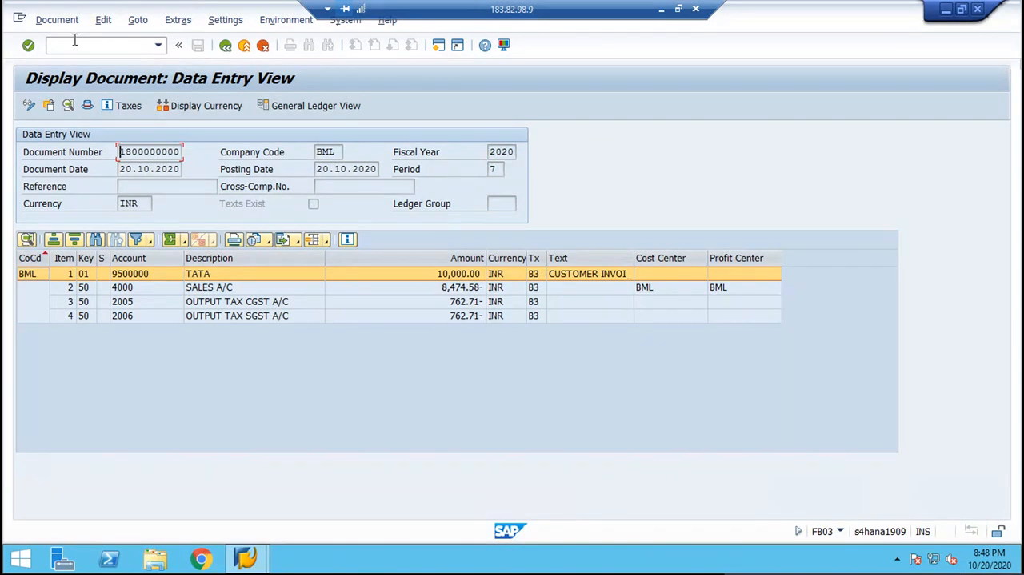
Open vendor RELIANCE of company code BML for changing in transaction FK02, with the Address view selected.
{"action": "left_click", "coordinate": [74, 44]}
{"action": "type", "text": "/NFK03"}
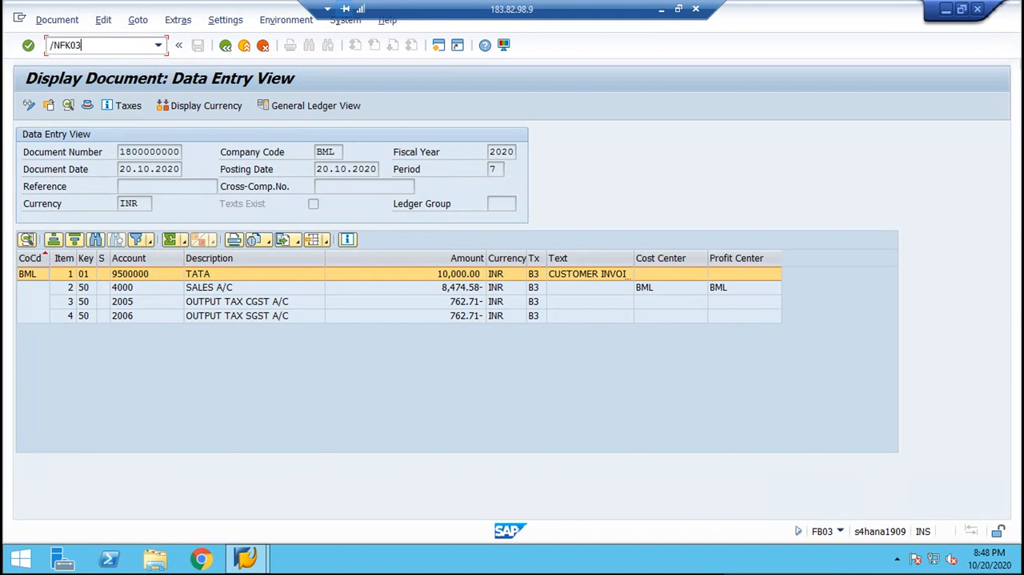
{"action": "key", "text": "Return"}
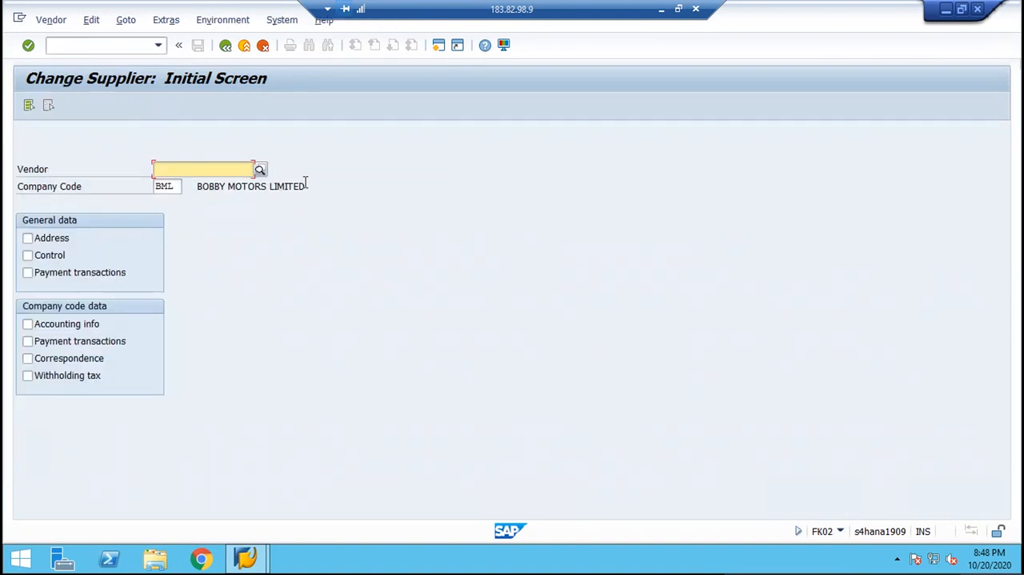
{"action": "left_click", "coordinate": [259, 170]}
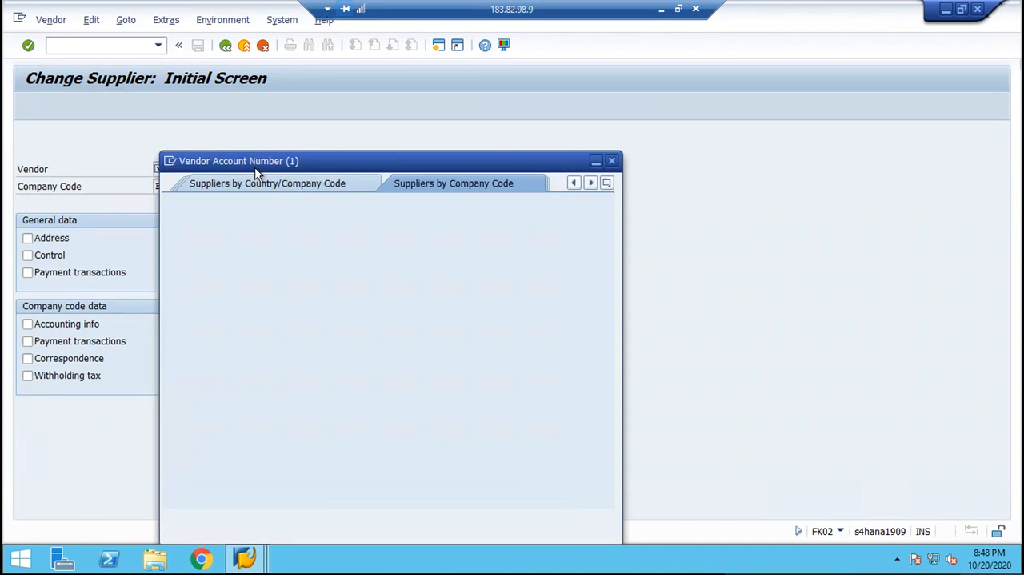
{"action": "key", "text": "Return"}
{"action": "key", "text": "Return"}
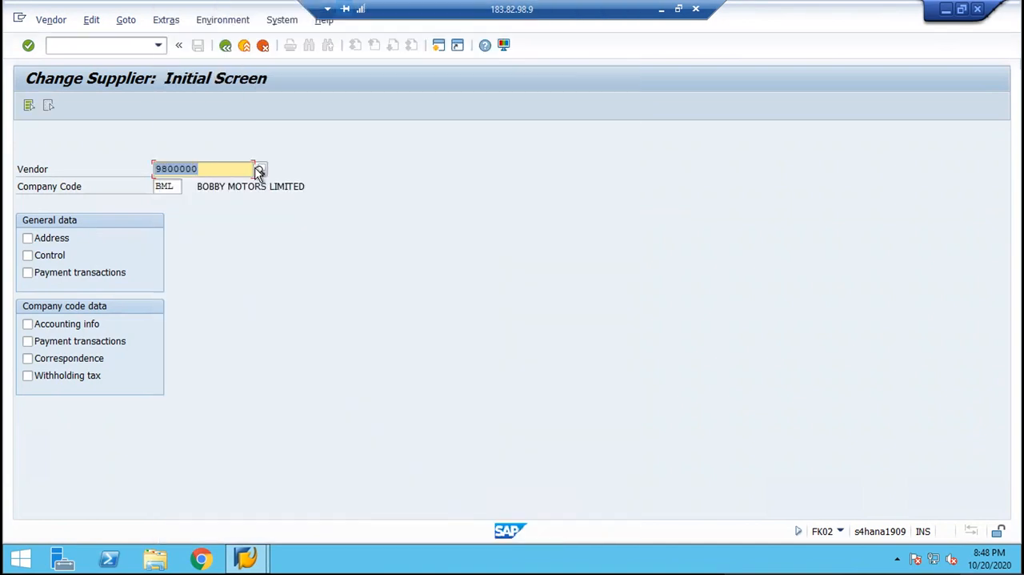
{"action": "key", "text": "Tab"}
{"action": "key", "text": "Tab"}
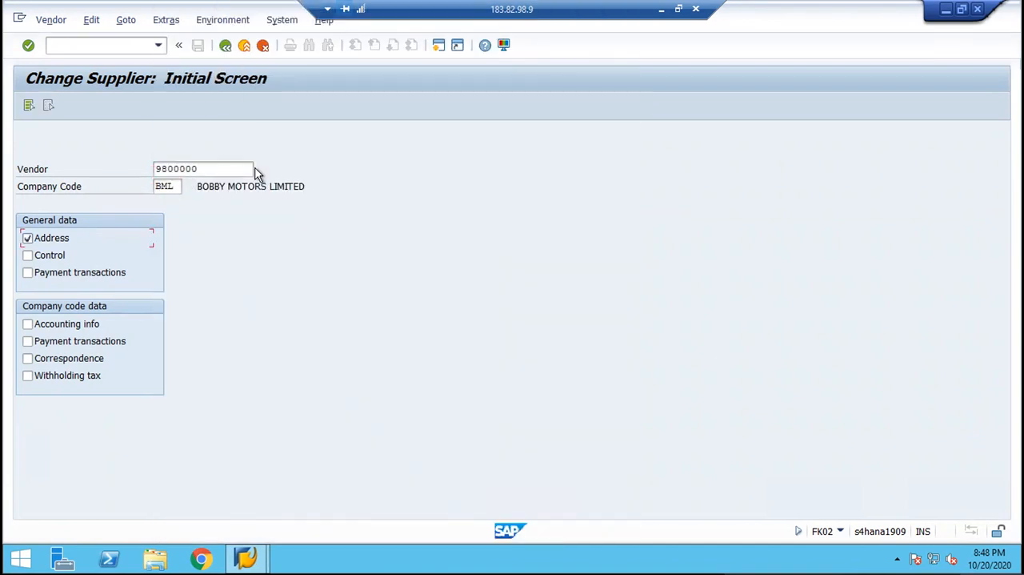
{"action": "key", "text": "Return"}
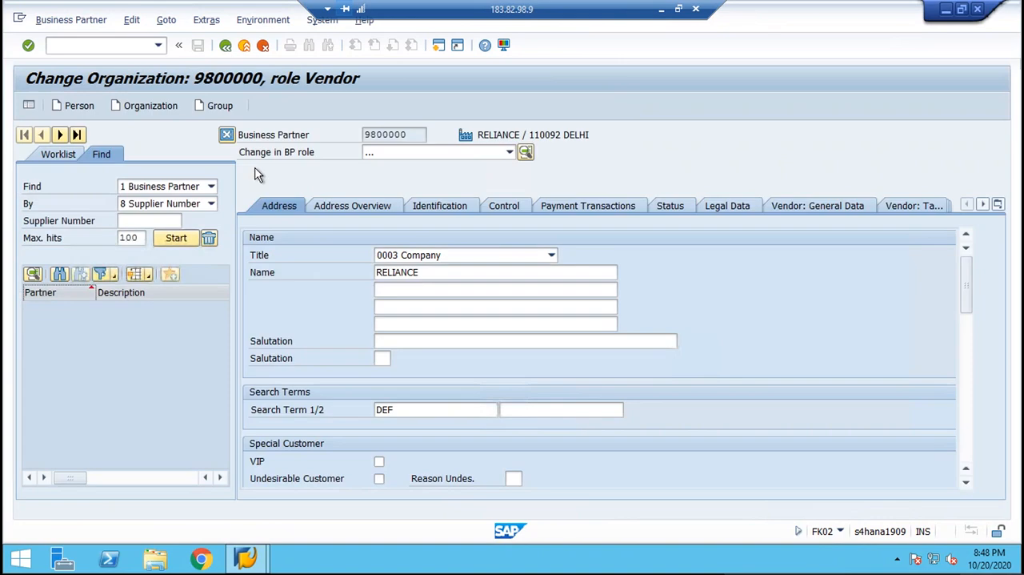
Examine the vendor's general data and tax data, and read the field help for Tax Number.
{"action": "left_click", "coordinate": [799, 206]}
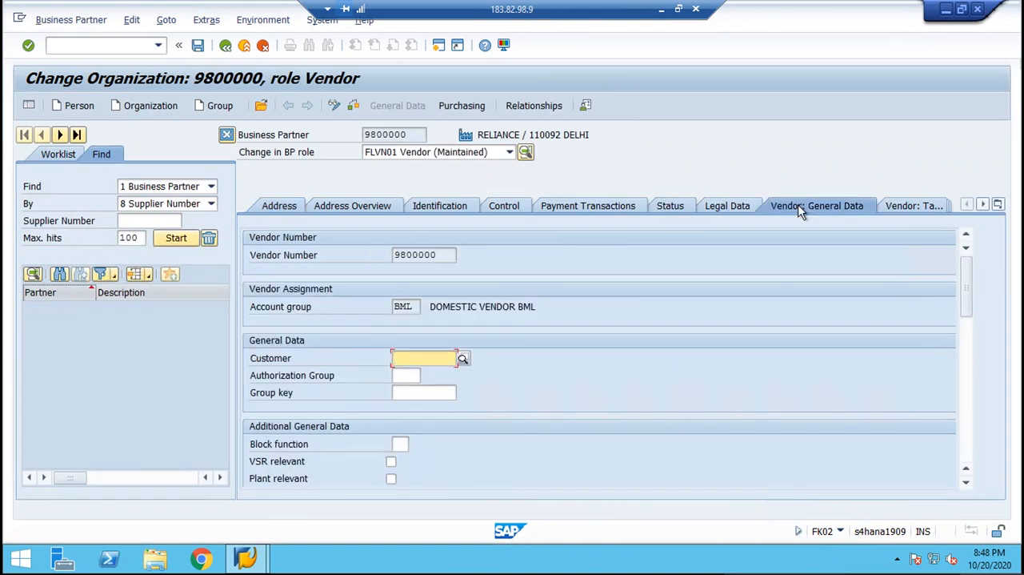
{"action": "left_click", "coordinate": [887, 206]}
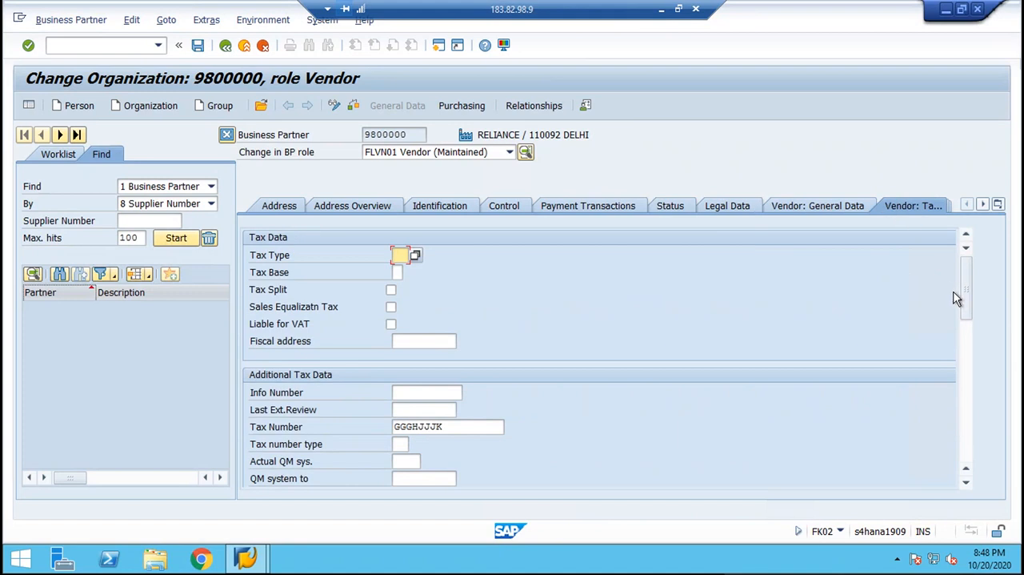
{"action": "left_click_drag", "start_coordinate": [968, 302], "coordinate": [967, 327]}
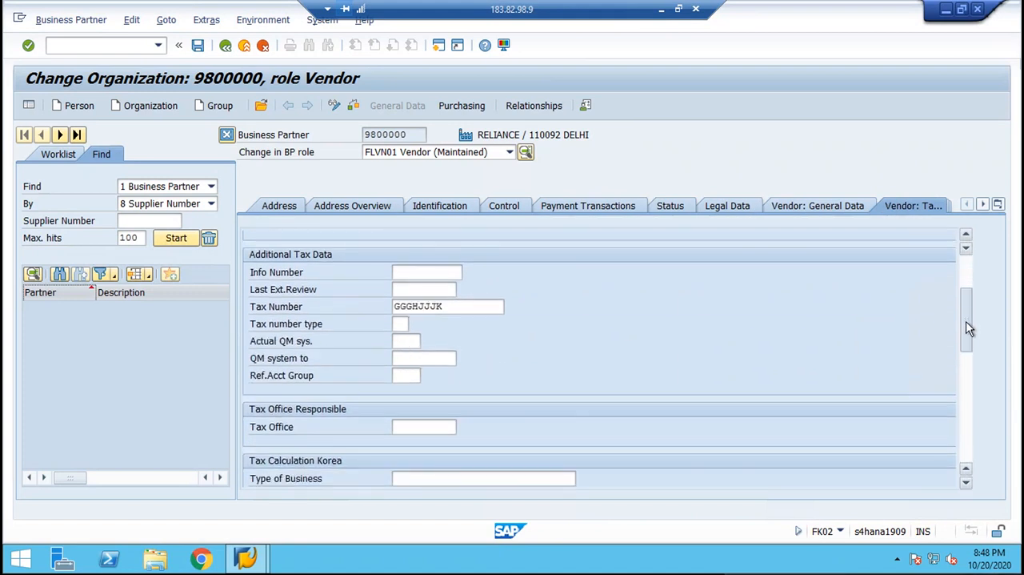
{"action": "left_click", "coordinate": [451, 306]}
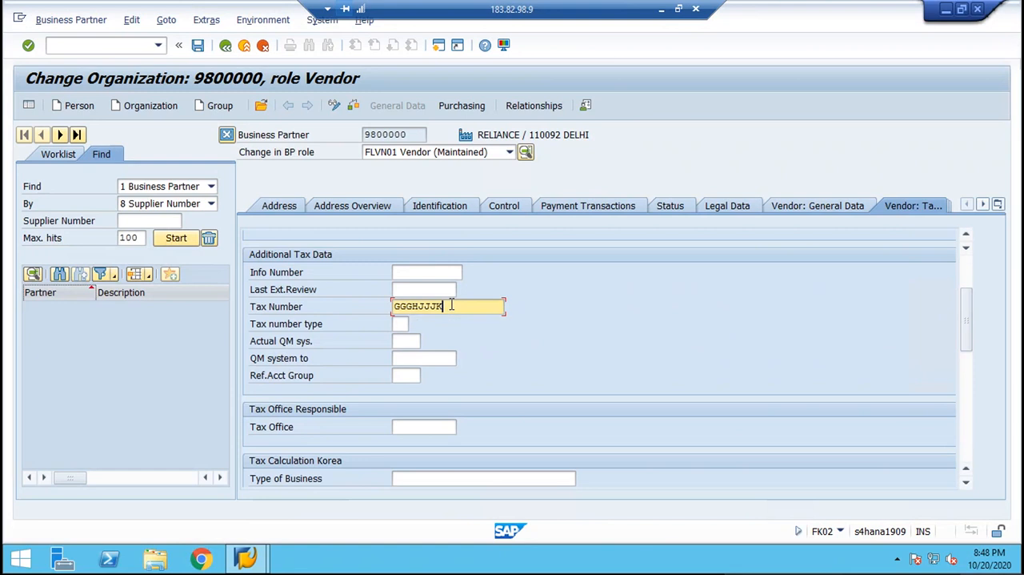
{"action": "key", "text": "F1"}
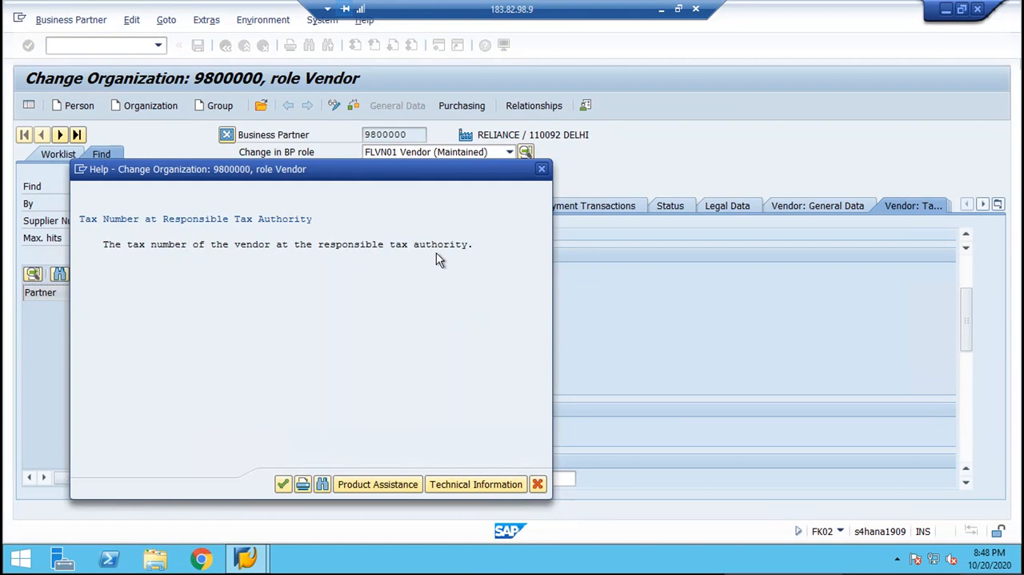
{"action": "left_click", "coordinate": [540, 170]}
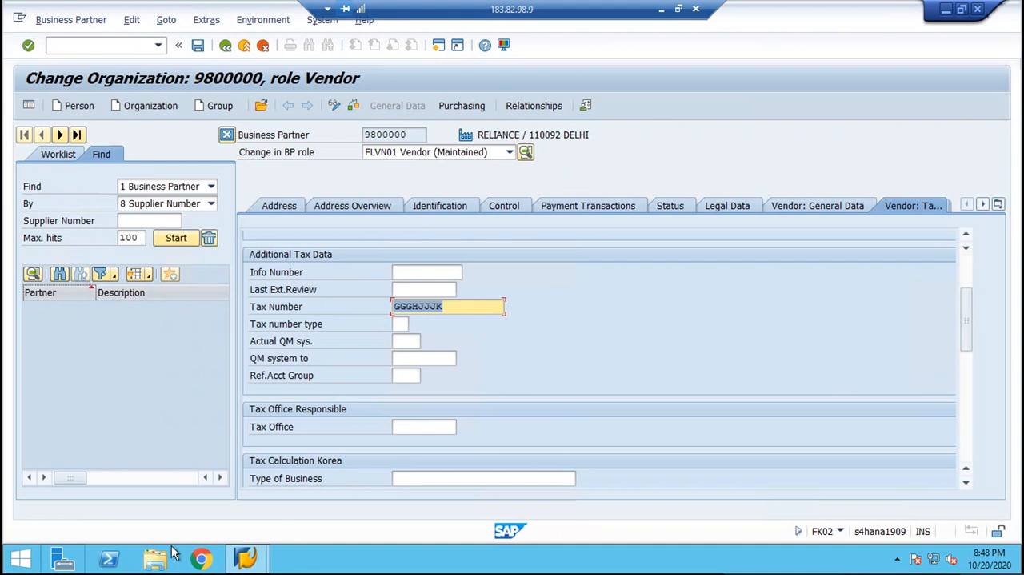
Switch to the Chrome browser and search the web for "WHERE WE MAINTAIN GSTIN IN BUSINESS PARTNER".
{"action": "left_click", "coordinate": [202, 561]}
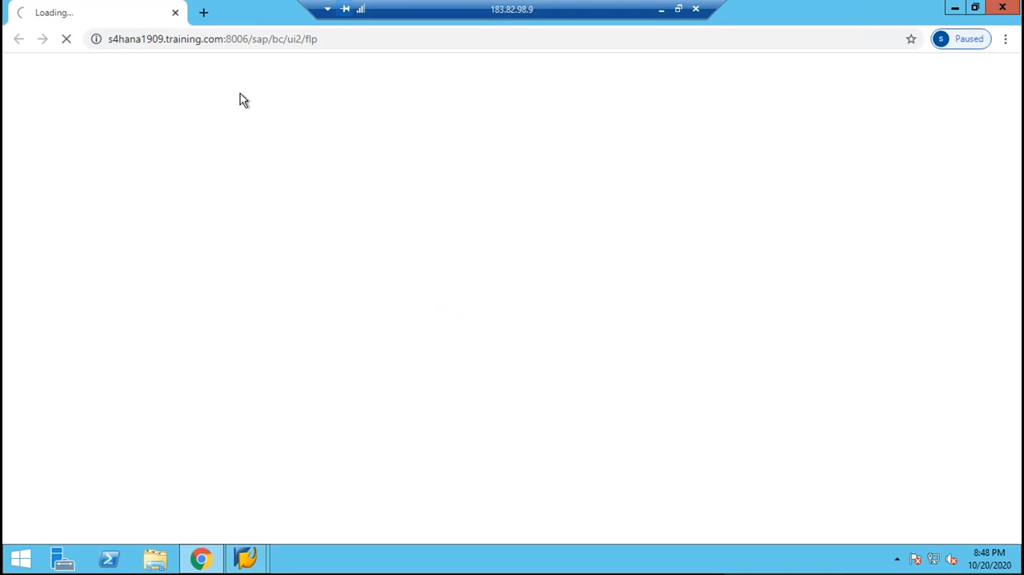
{"action": "left_click", "coordinate": [227, 38]}
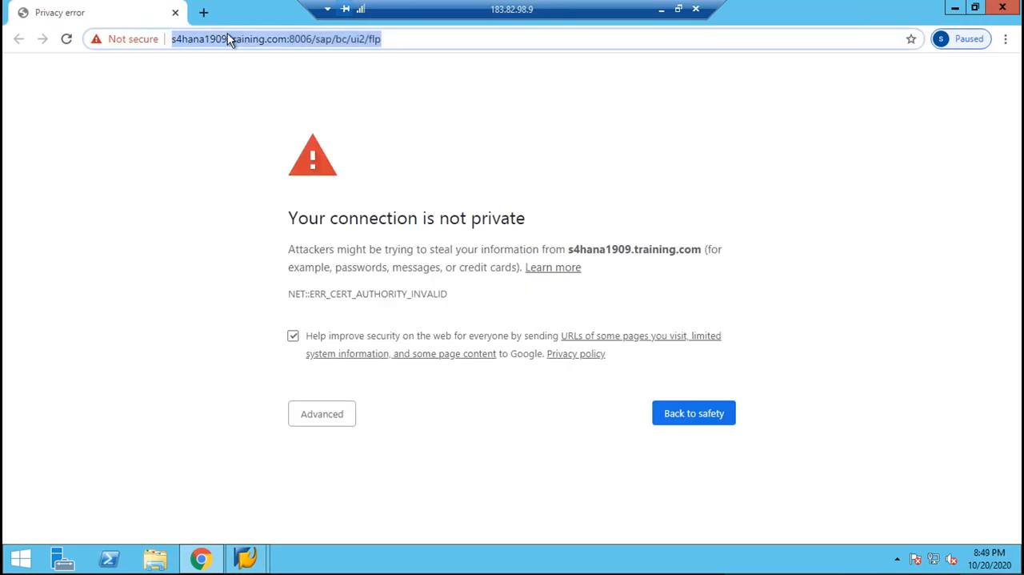
{"action": "type", "text": "WHERE "}
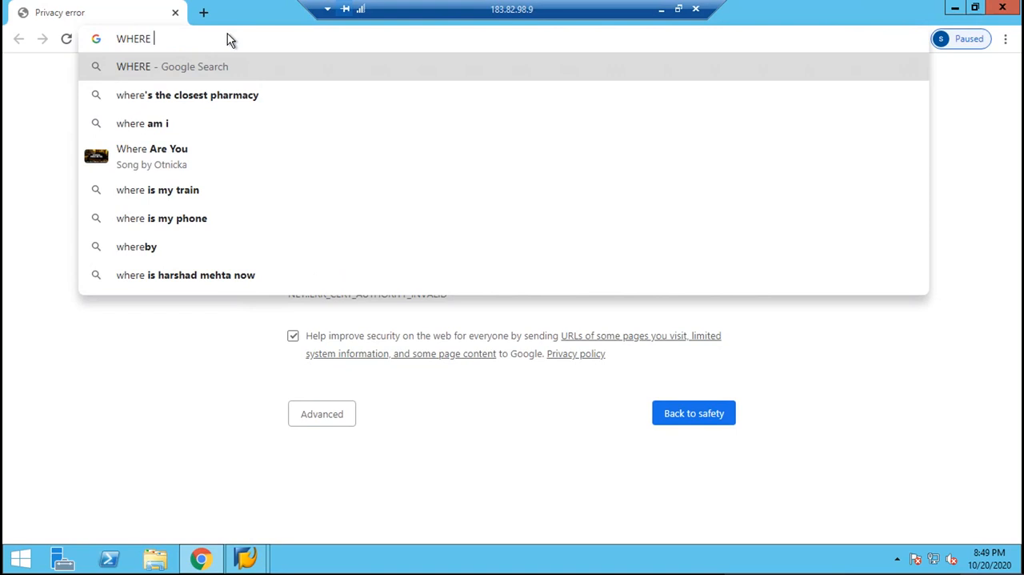
{"action": "type", "text": "WE MAINTAIN"}
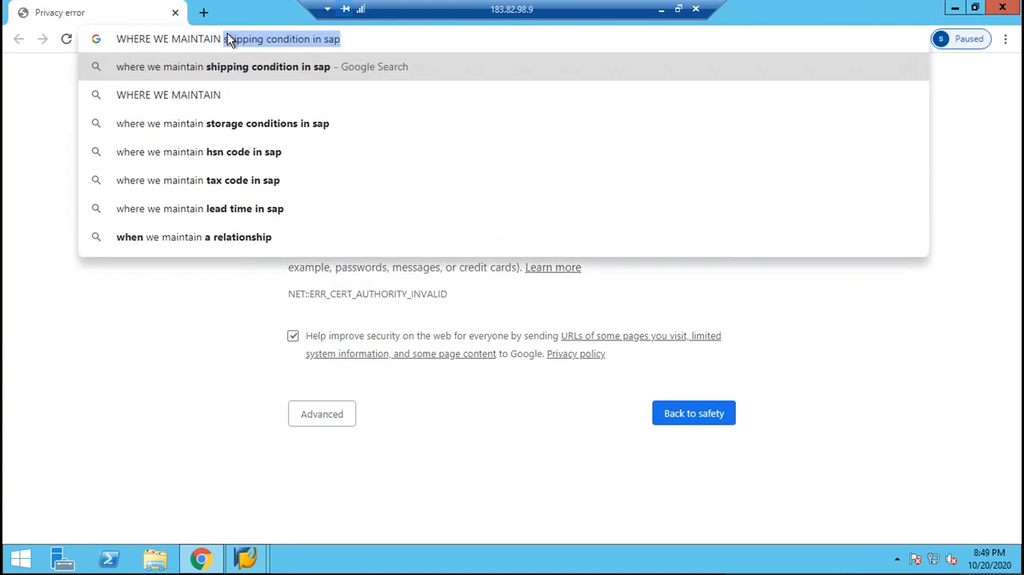
{"action": "type", "text": " GS"}
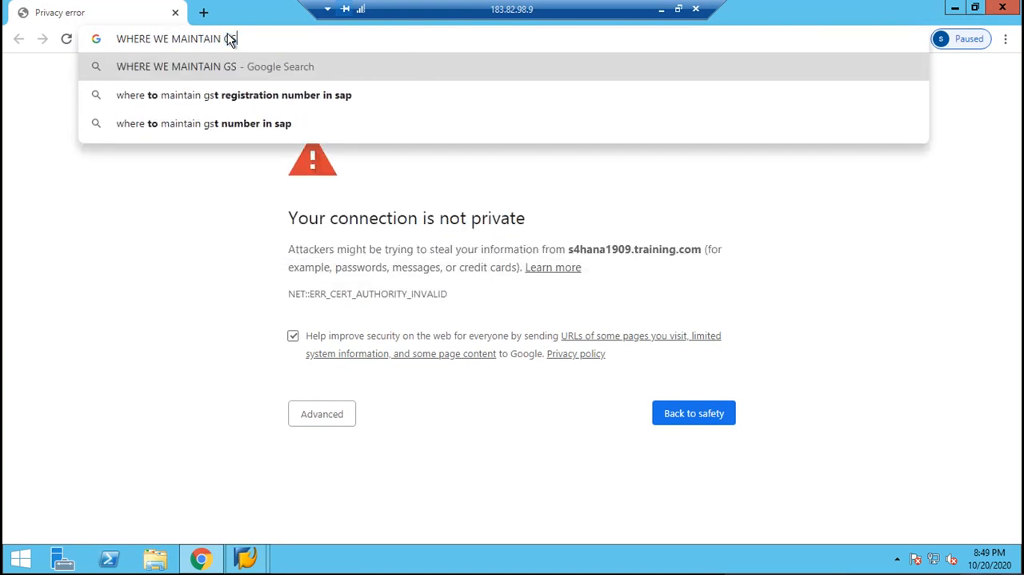
{"action": "type", "text": "TIN "}
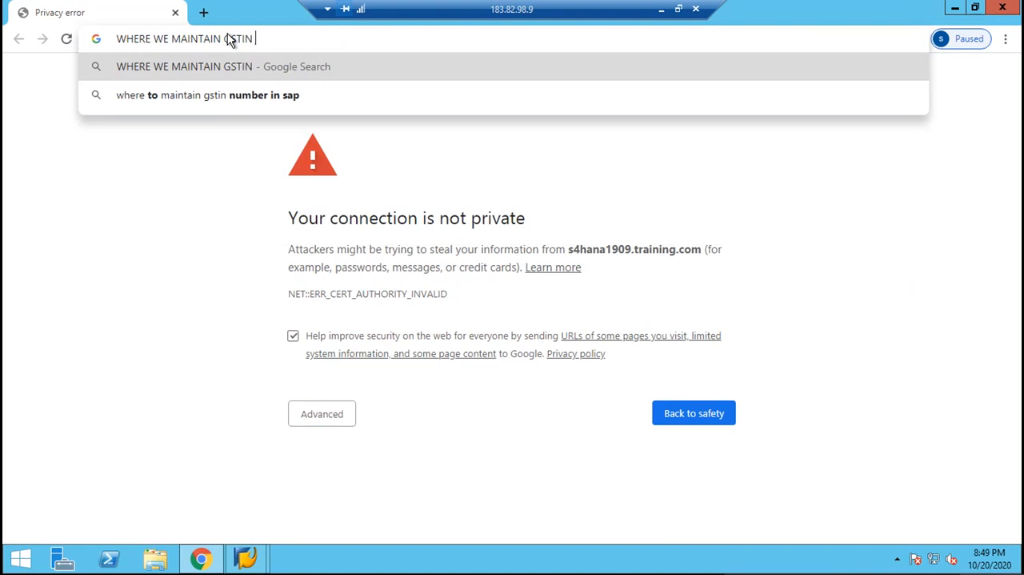
{"action": "type", "text": "IN BUSINESS "}
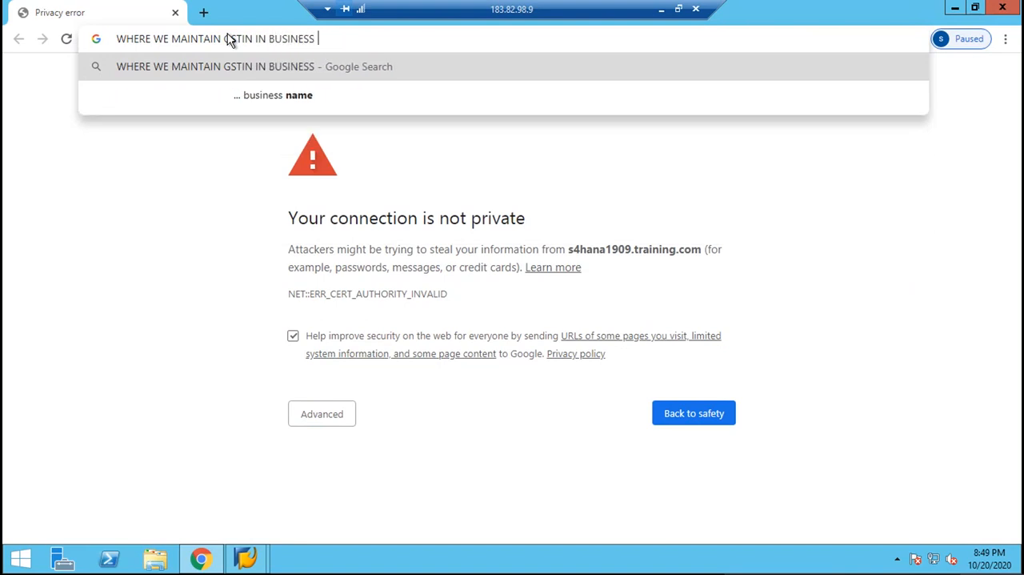
{"action": "type", "text": "PARTNER"}
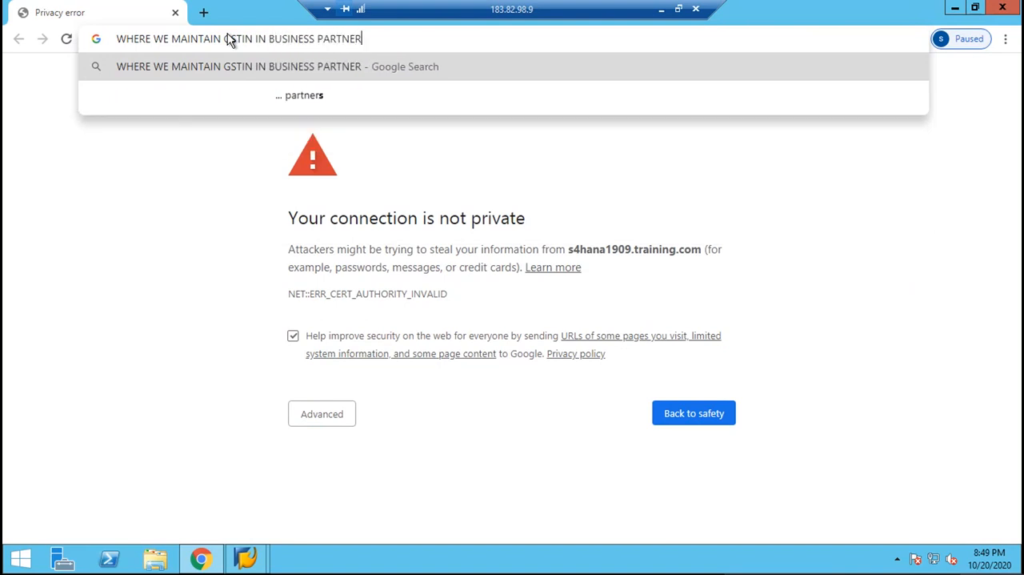
{"action": "key", "text": "Return"}
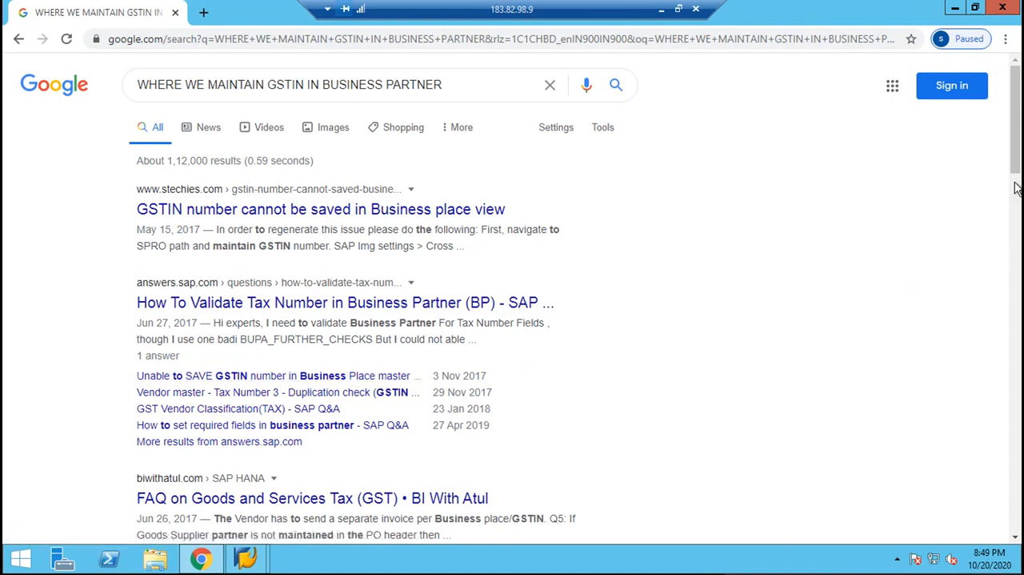
Open the toolbox.com result on GST registration number maintenance in the customer master in a new tab and read the replies.
{"action": "left_click_drag", "start_coordinate": [1015, 173], "coordinate": [1018, 230]}
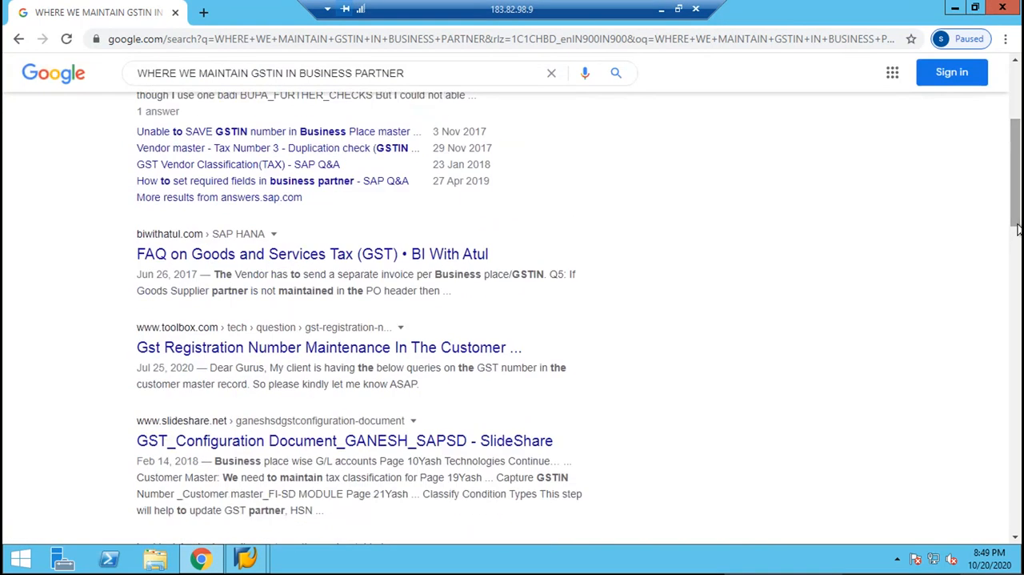
{"action": "right_click", "coordinate": [437, 358]}
{"action": "left_click", "coordinate": [457, 363]}
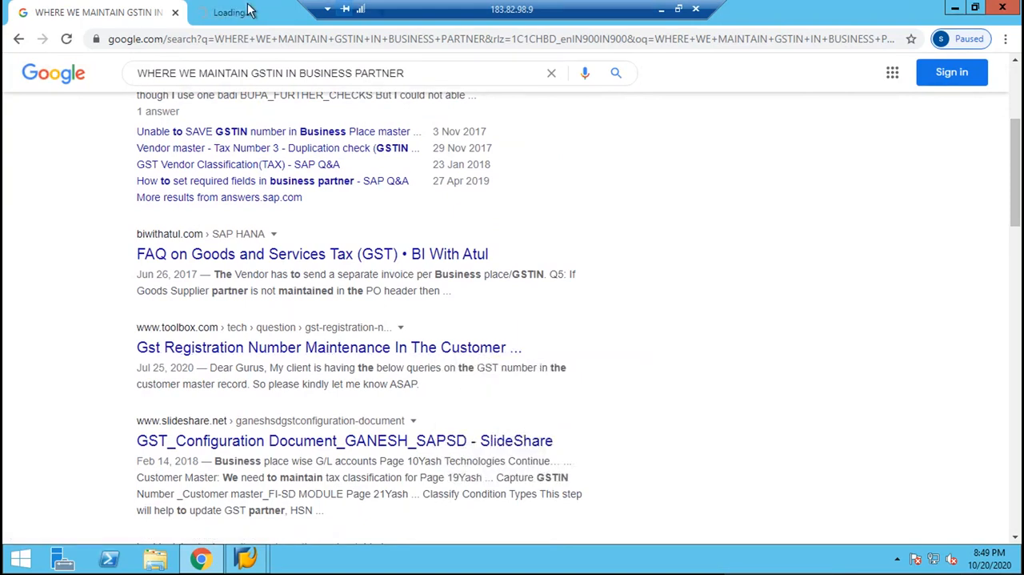
{"action": "left_click", "coordinate": [248, 10]}
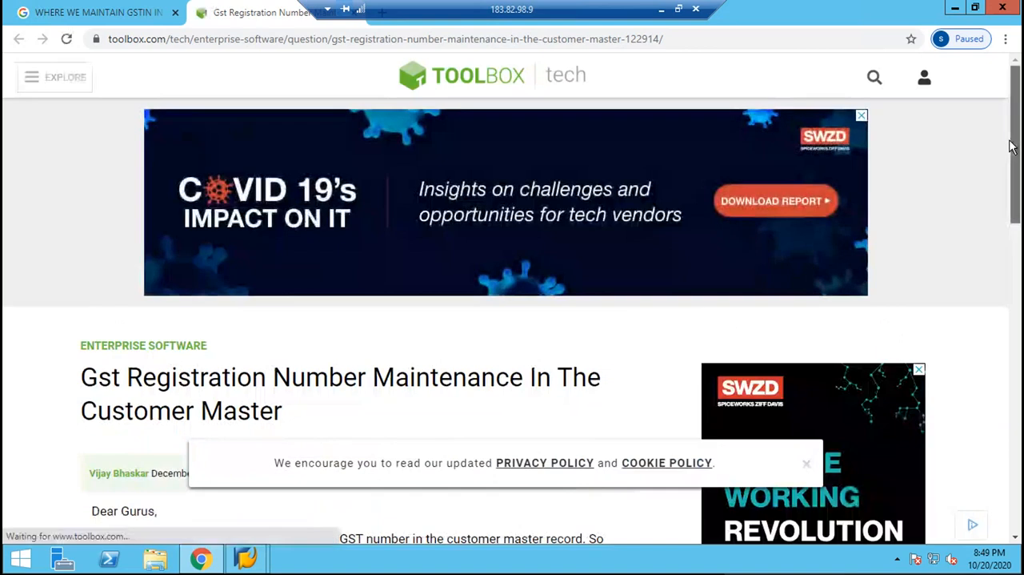
{"action": "left_click_drag", "start_coordinate": [1013, 173], "coordinate": [1018, 474]}
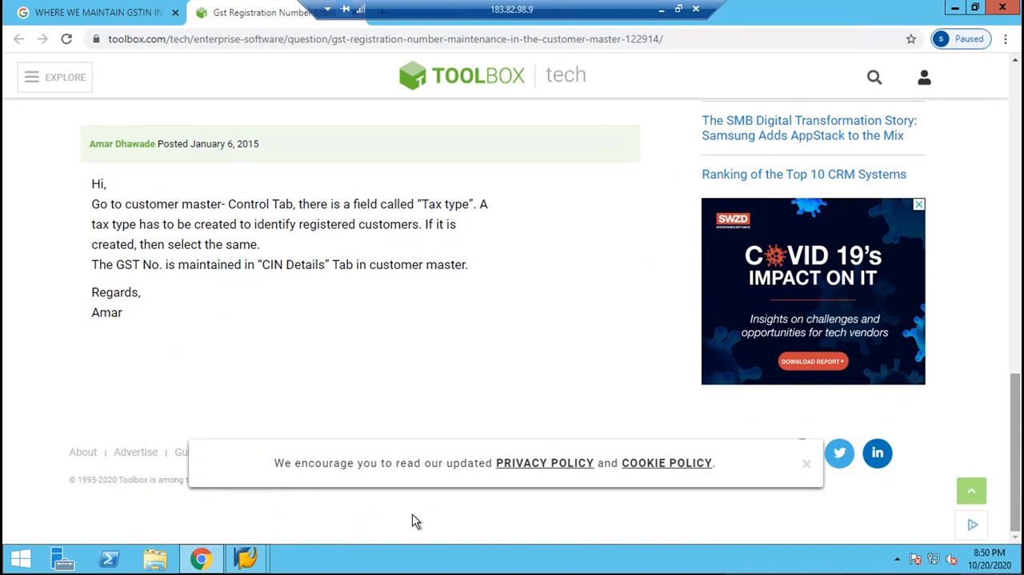
Switch back to the vendor record in SAP, clear the Tax Number field and re-enter the same tax number.
{"action": "mouse_move", "coordinate": [245, 560]}
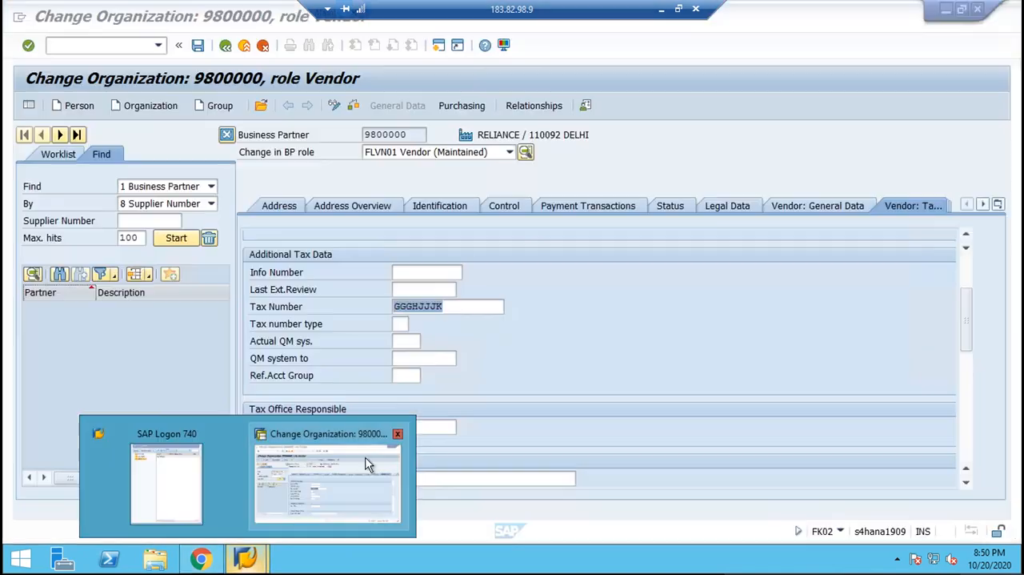
{"action": "left_click", "coordinate": [380, 455]}
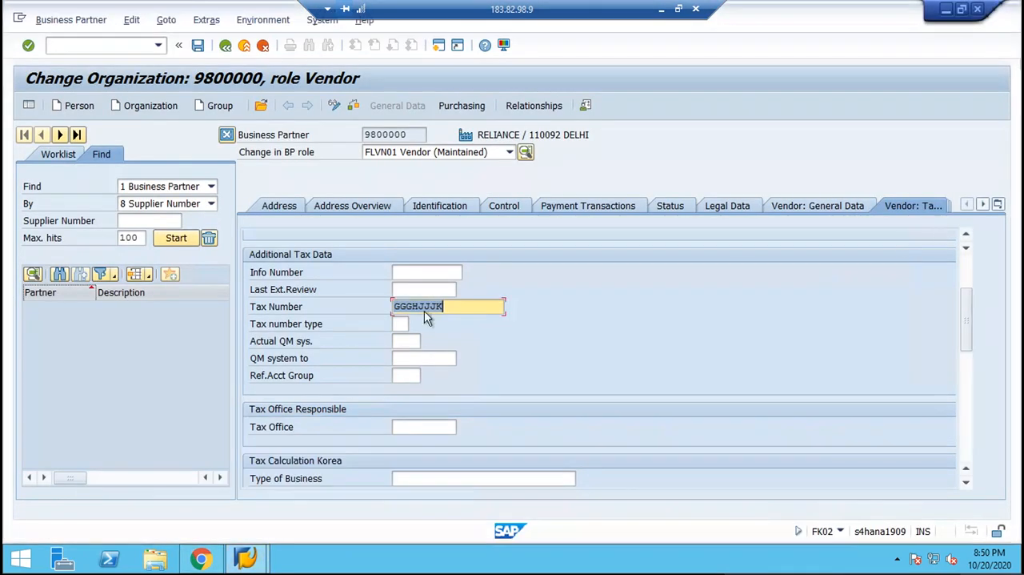
{"action": "left_click", "coordinate": [465, 306]}
{"action": "key", "text": "BackSpace"}
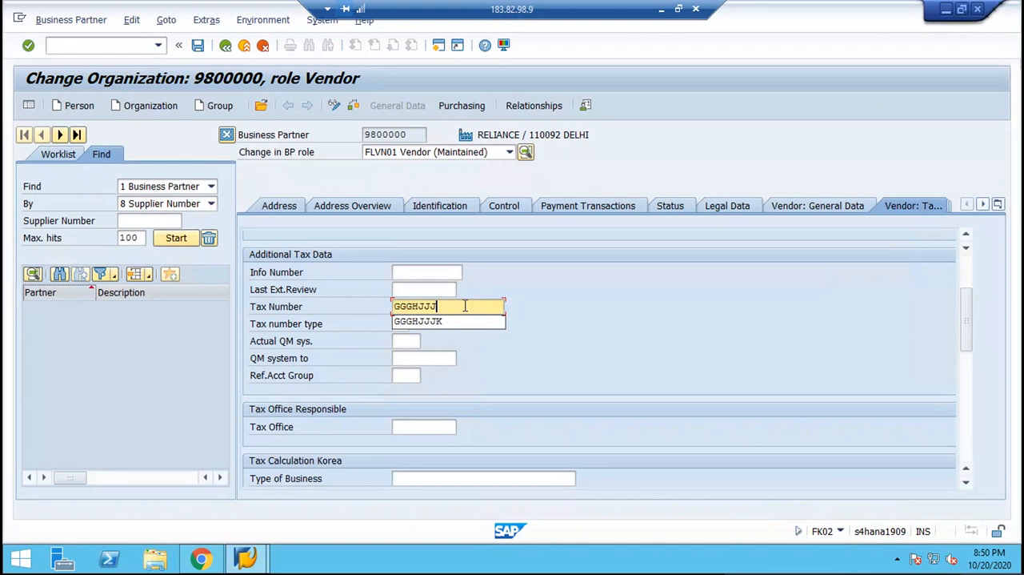
{"action": "key", "text": "BackSpace"}
{"action": "key", "text": "BackSpace"}
{"action": "key", "text": "BackSpace"}
{"action": "key", "text": "BackSpace"}
{"action": "key", "text": "BackSpace"}
{"action": "key", "text": "BackSpace"}
{"action": "key", "text": "BackSpace"}
{"action": "left_click", "coordinate": [574, 304]}
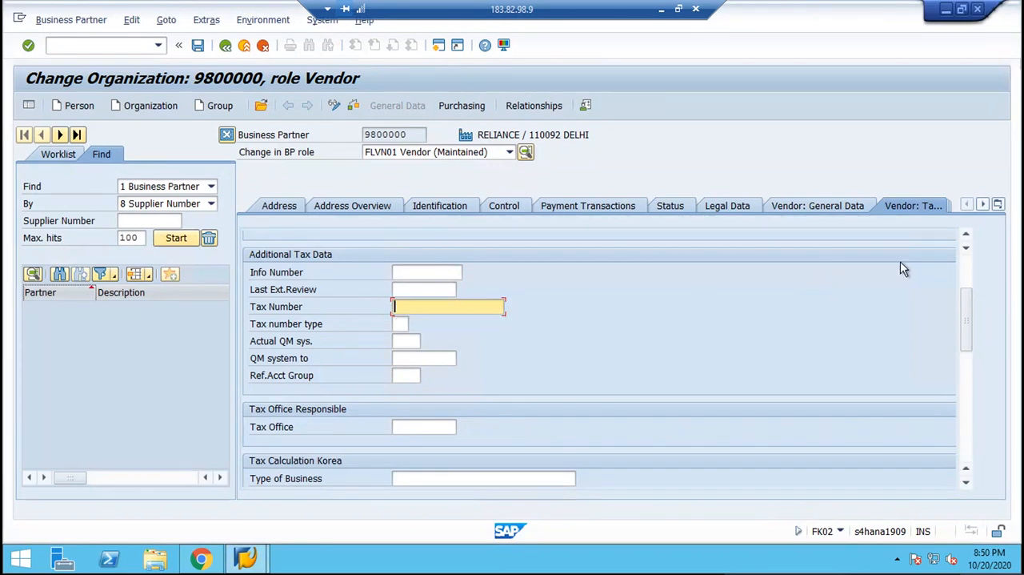
{"action": "left_click", "coordinate": [460, 311]}
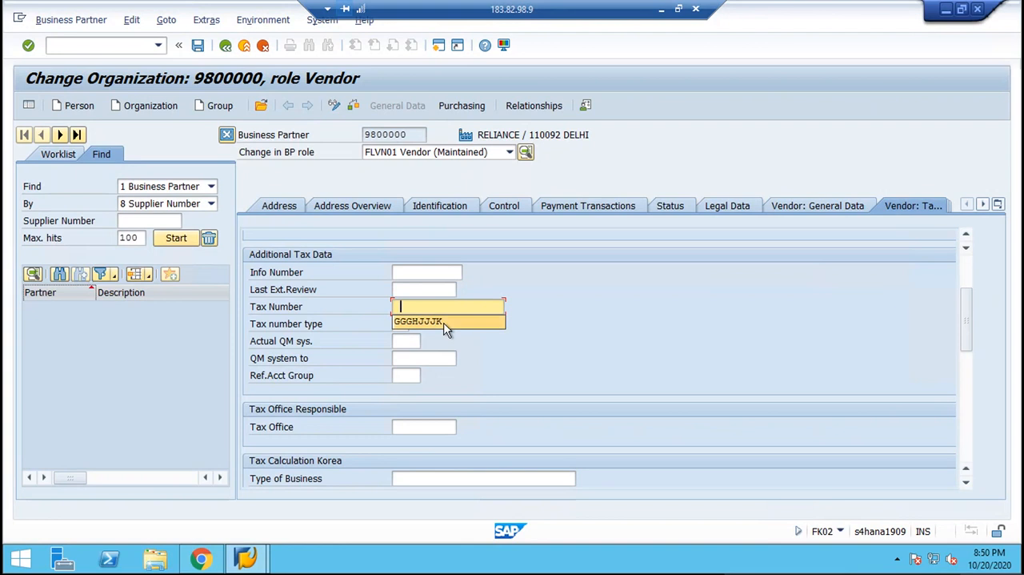
{"action": "left_click", "coordinate": [452, 321]}
Examine the vendor's tax data, both country-specific enhancement views and texts for a place to maintain the GSTIN.
{"action": "left_click_drag", "start_coordinate": [968, 308], "coordinate": [966, 269]}
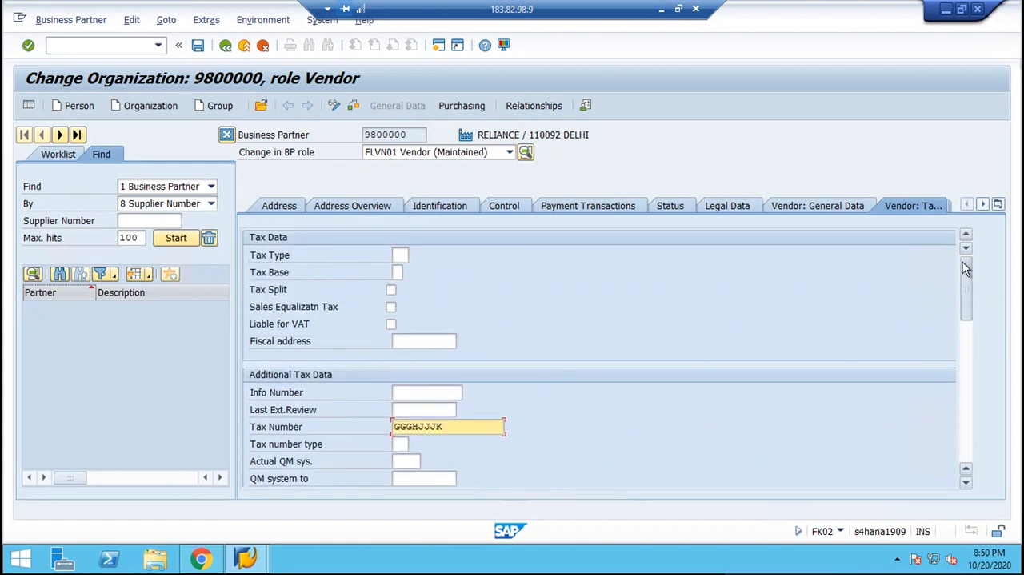
{"action": "left_click", "coordinate": [984, 207]}
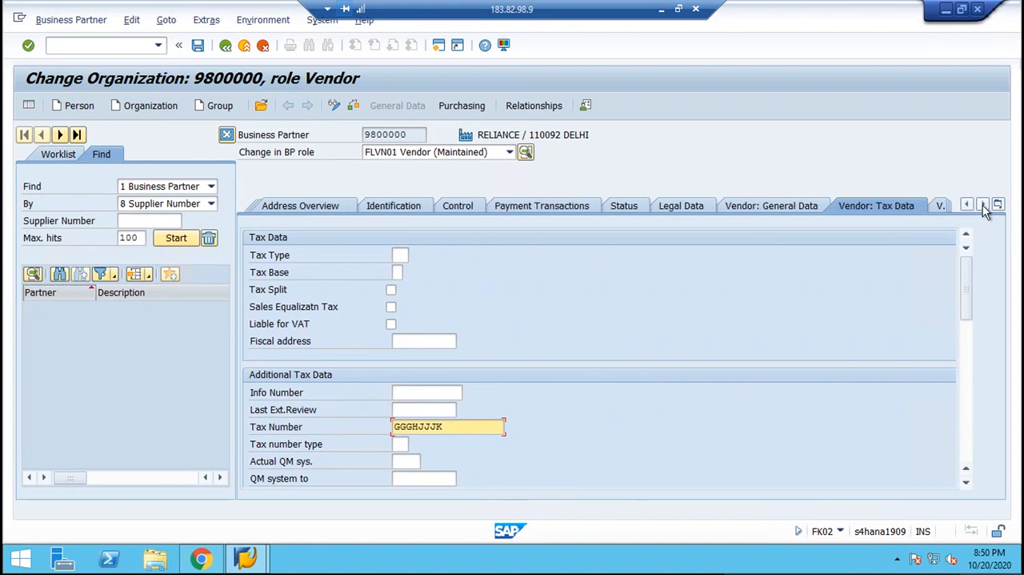
{"action": "left_click", "coordinate": [984, 206]}
{"action": "left_click", "coordinate": [984, 207]}
{"action": "left_click", "coordinate": [984, 206]}
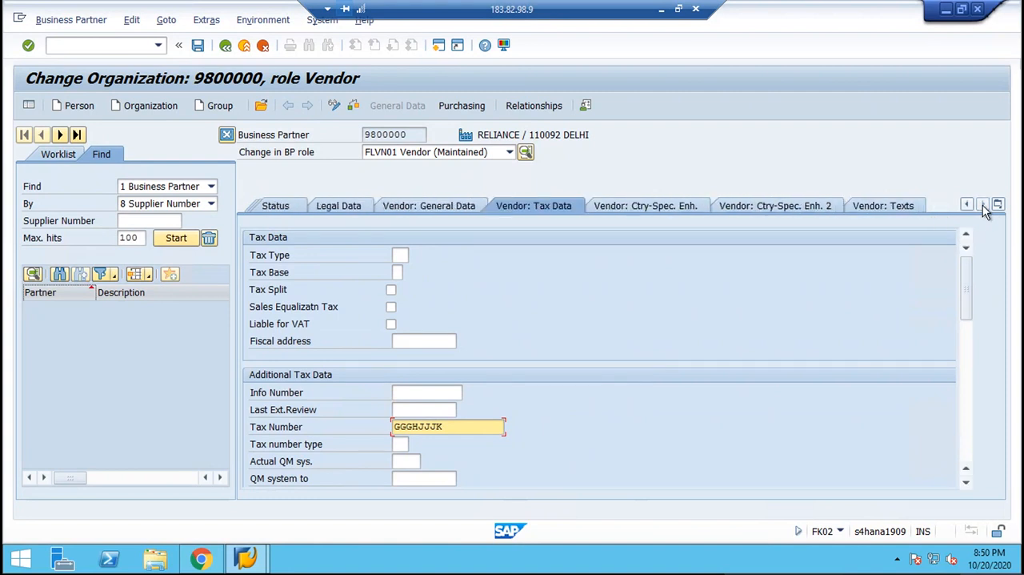
{"action": "left_click", "coordinate": [647, 204]}
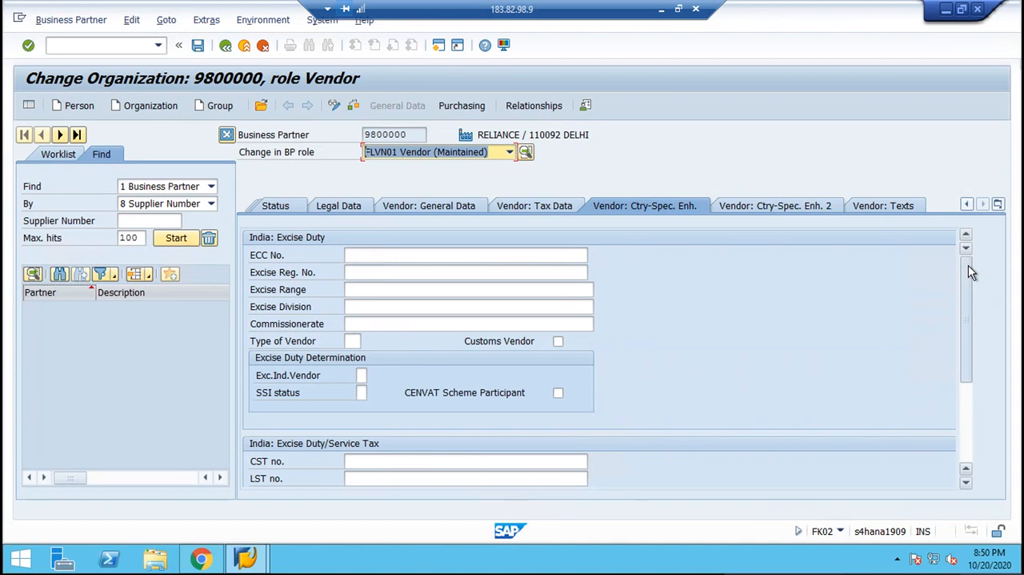
{"action": "left_click_drag", "start_coordinate": [968, 265], "coordinate": [967, 340]}
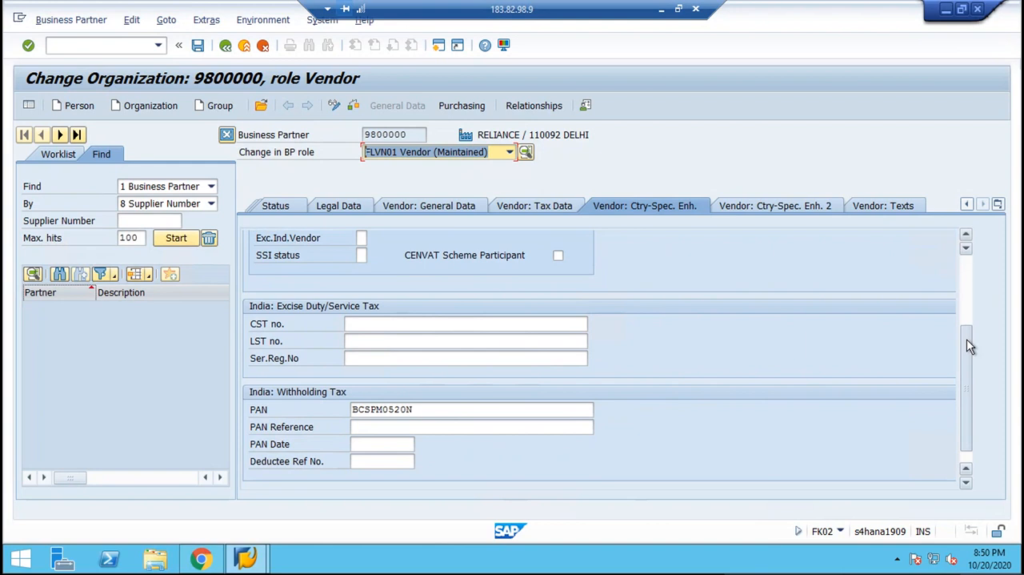
{"action": "left_click", "coordinate": [773, 205]}
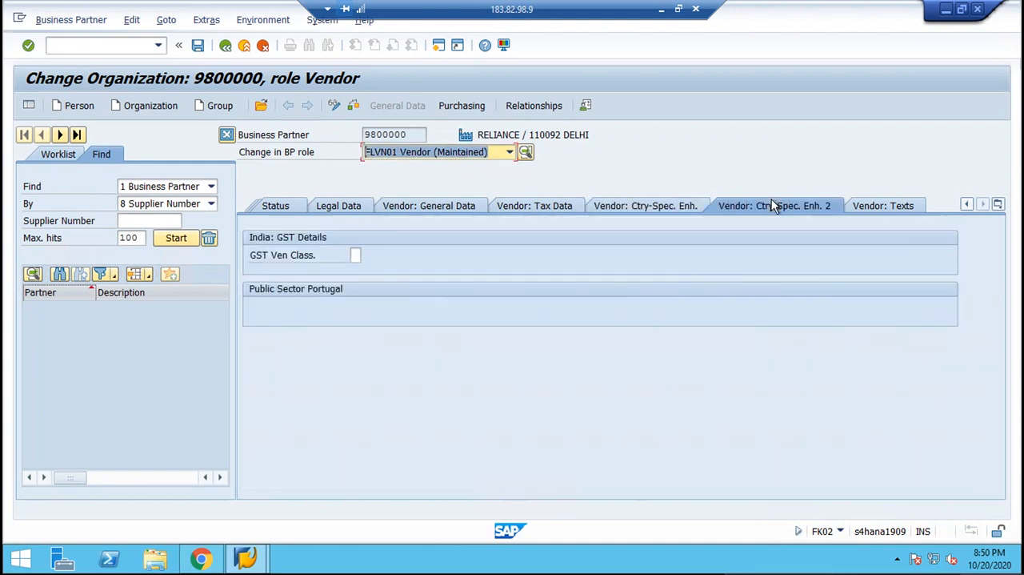
{"action": "left_click", "coordinate": [878, 205]}
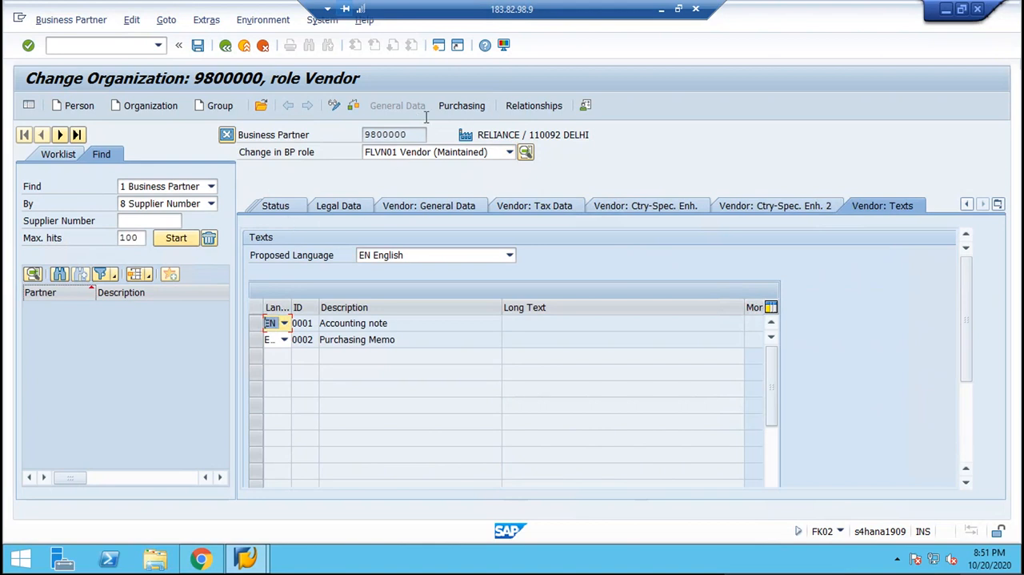
Open the vendor's purchasing data and change the BP role to BML BOBBY, saving the pending changes first.
{"action": "left_click", "coordinate": [462, 106]}
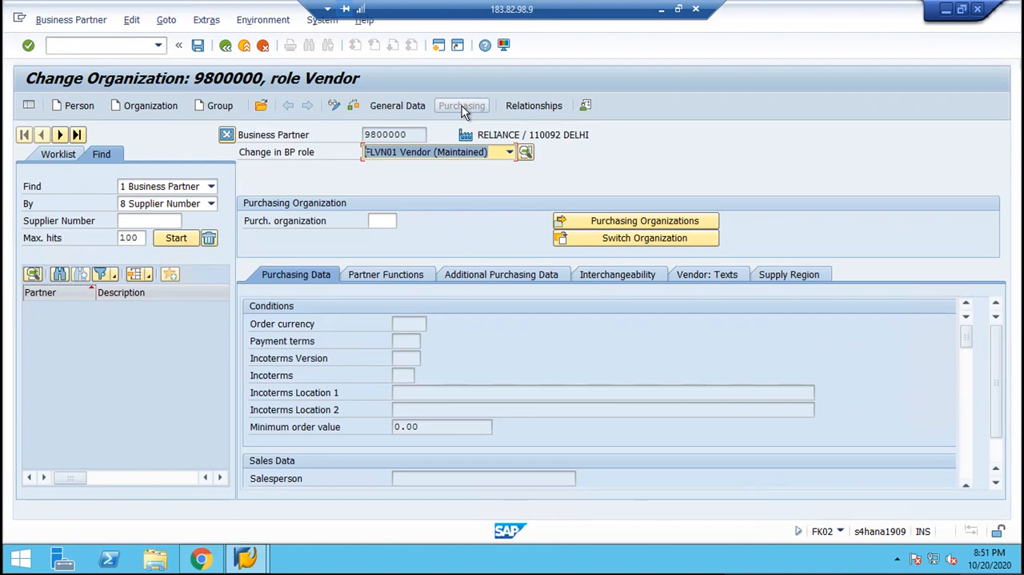
{"action": "left_click", "coordinate": [416, 151]}
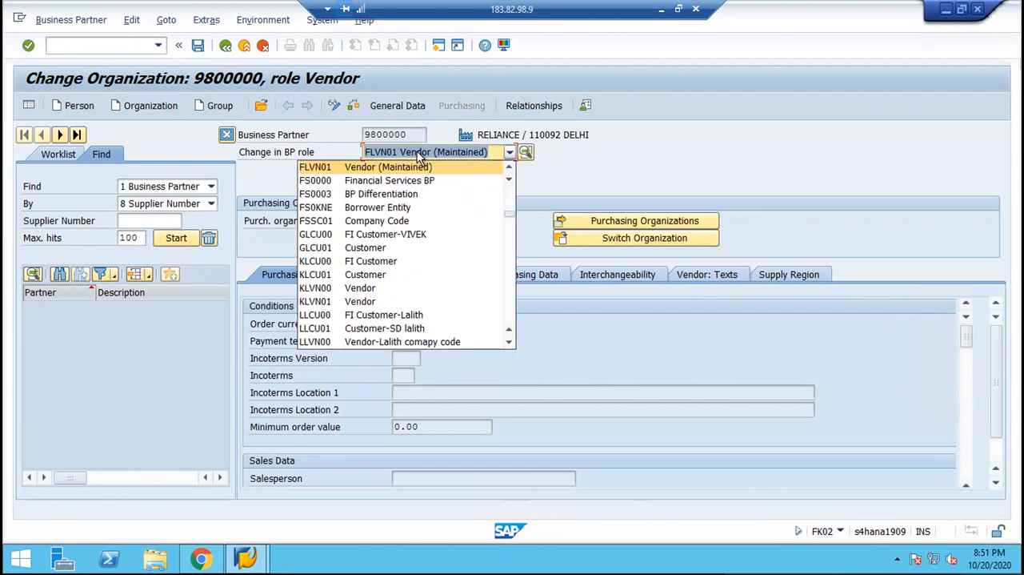
{"action": "key", "text": "b"}
{"action": "key", "text": "Return"}
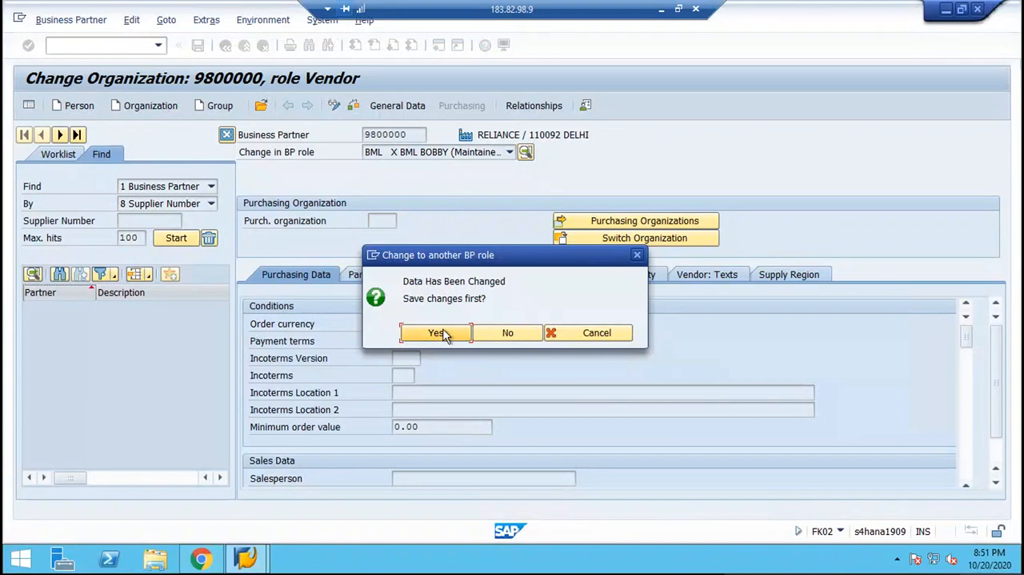
{"action": "left_click", "coordinate": [445, 333]}
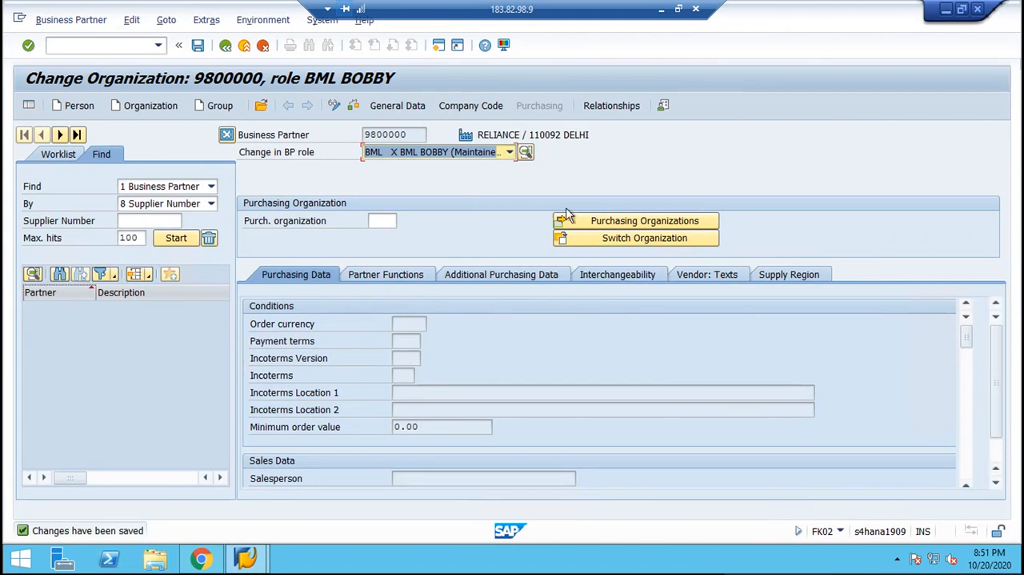
Examine the vendor's company code data for GST fields, including the country-specific enhancements, texts and status.
{"action": "left_click", "coordinate": [454, 110]}
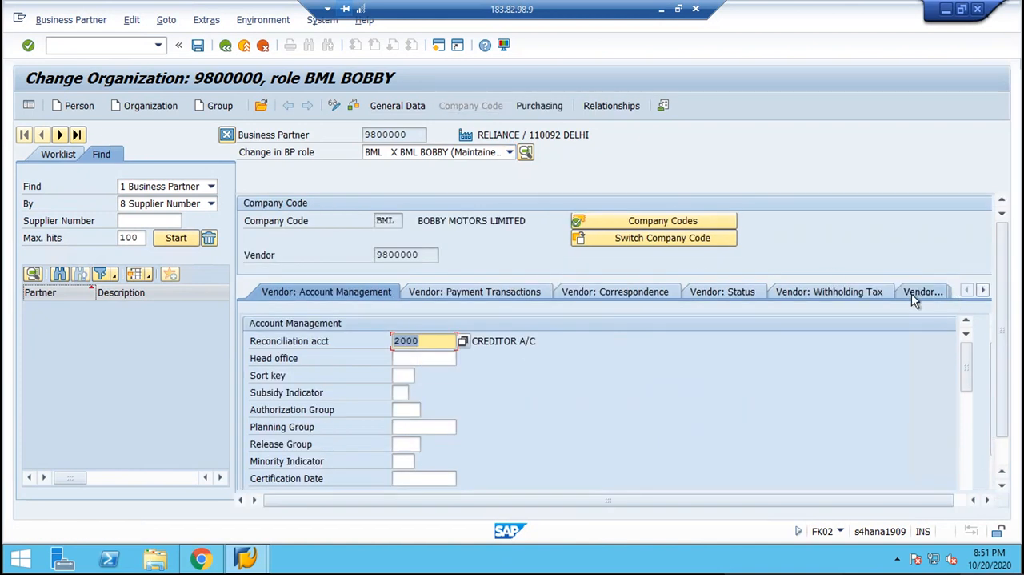
{"action": "left_click", "coordinate": [985, 291]}
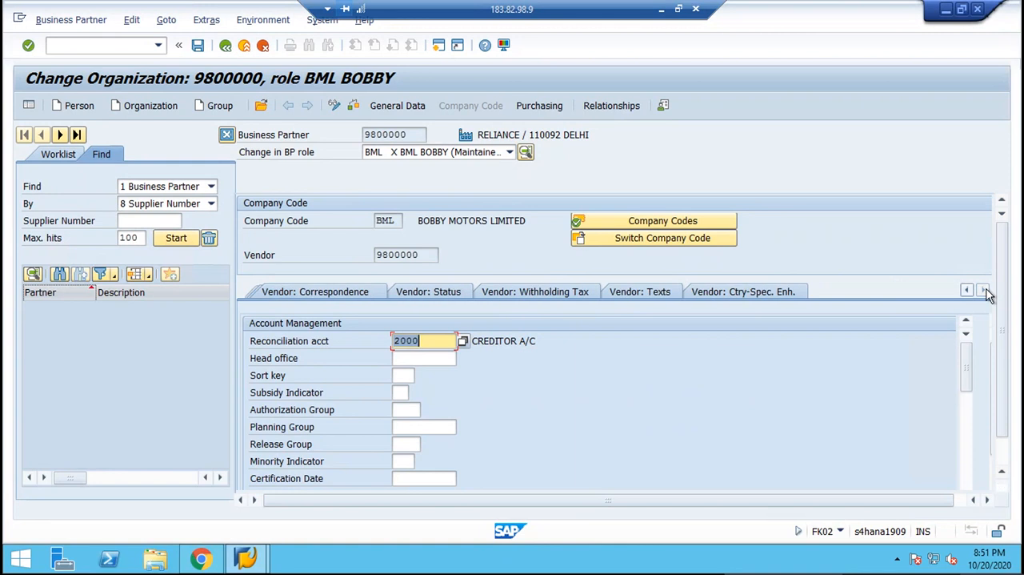
{"action": "left_click", "coordinate": [782, 295]}
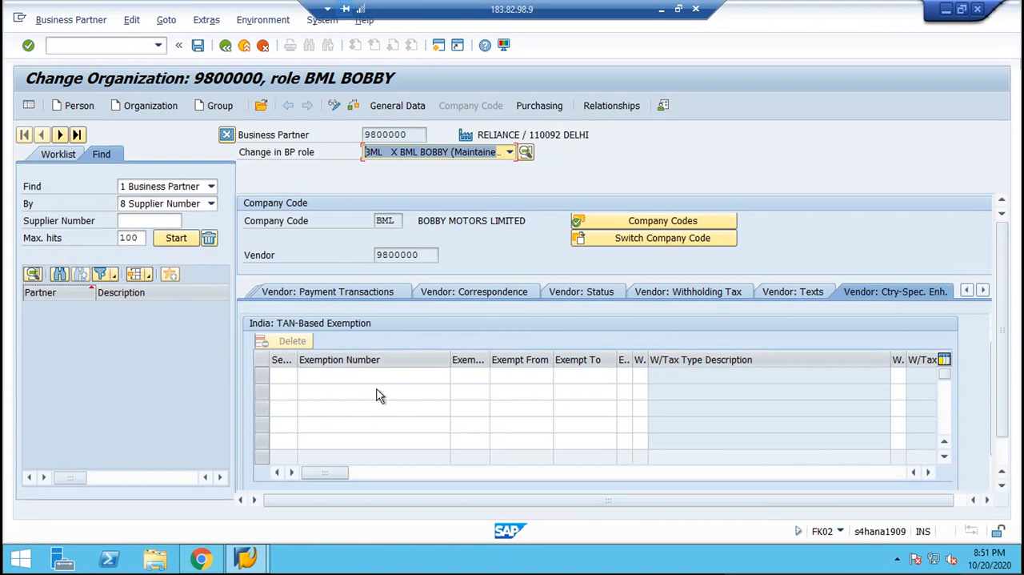
{"action": "left_click", "coordinate": [354, 381]}
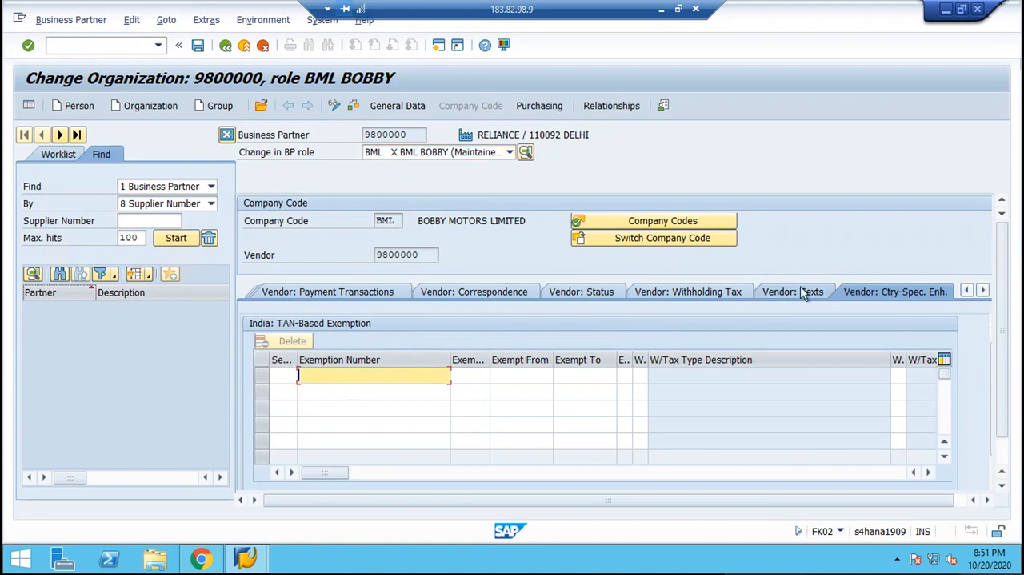
{"action": "left_click", "coordinate": [795, 293]}
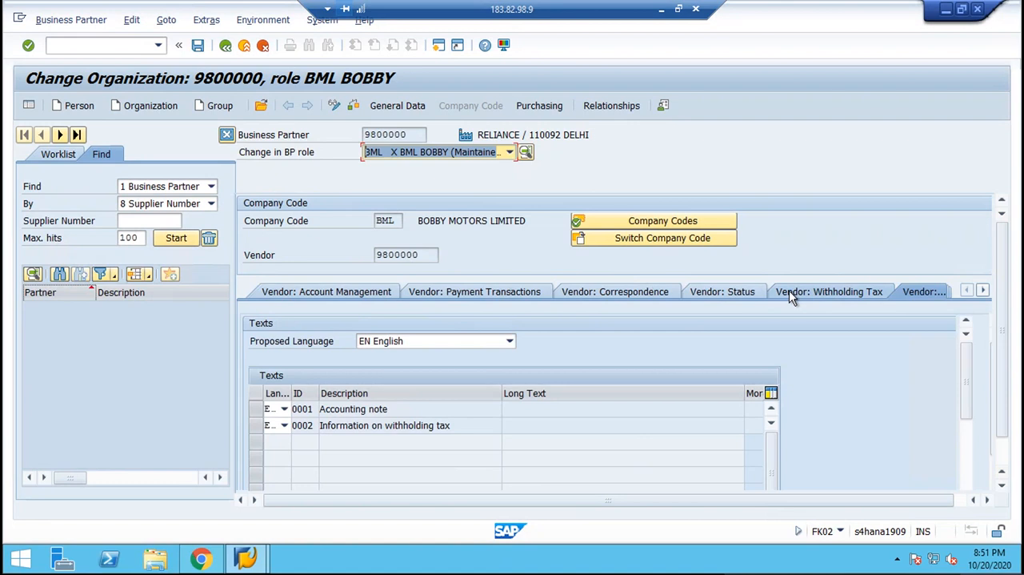
{"action": "left_click", "coordinate": [743, 293]}
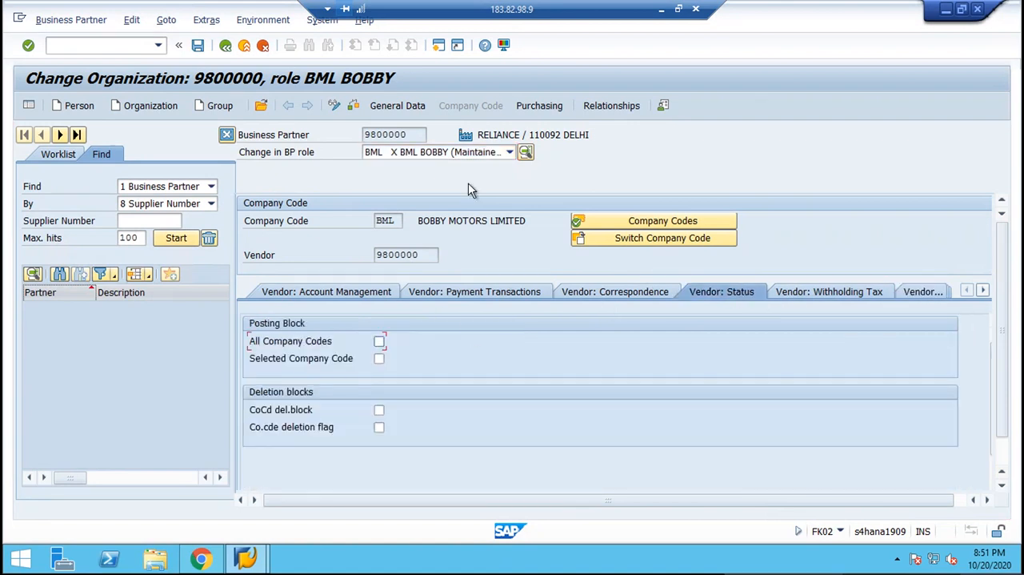
Return to the business partner's general data and examine its legal data, vendor general data and vendor tax data.
{"action": "left_click", "coordinate": [382, 107]}
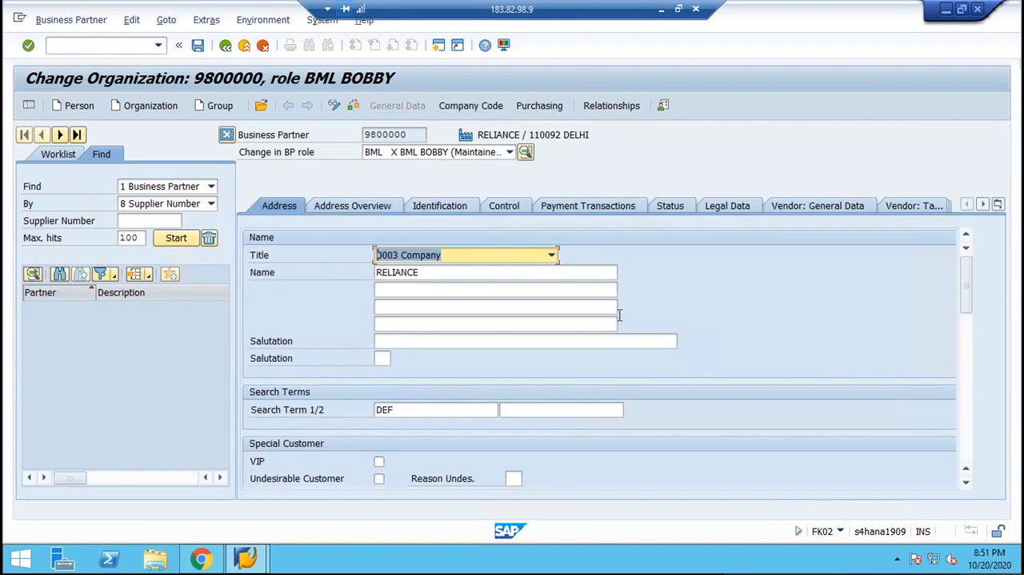
{"action": "left_click", "coordinate": [750, 208]}
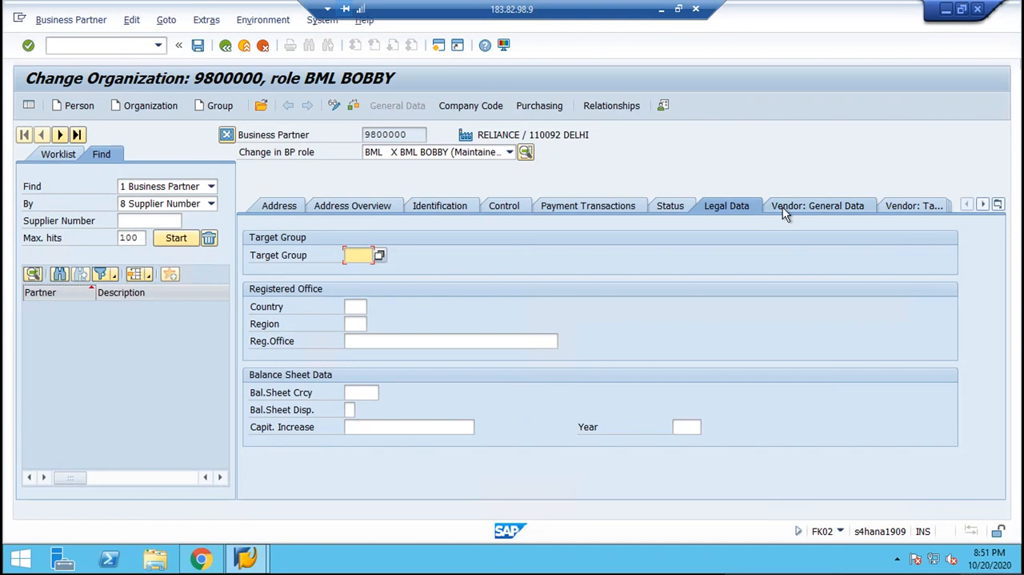
{"action": "left_click", "coordinate": [783, 207]}
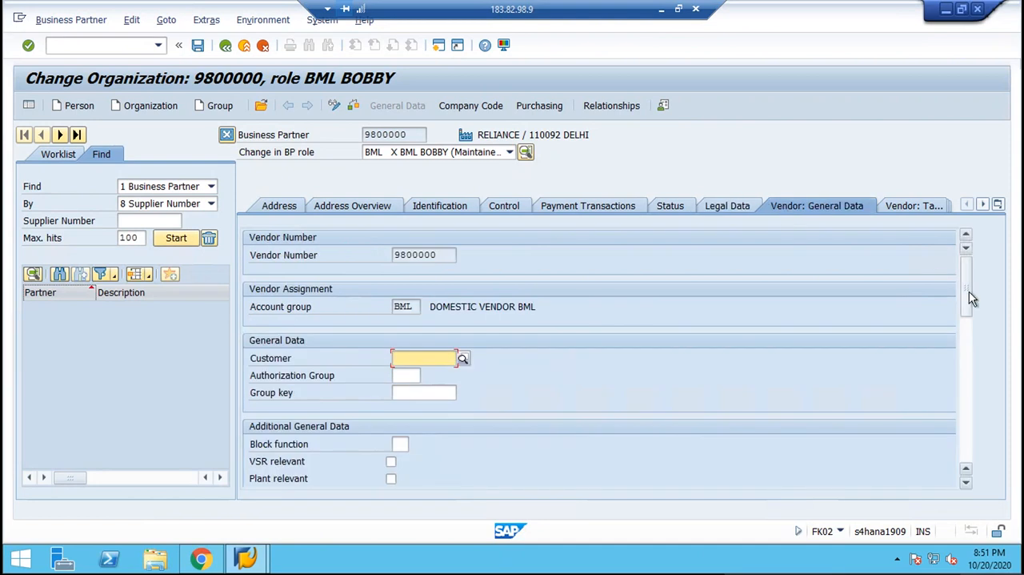
{"action": "left_click_drag", "start_coordinate": [970, 298], "coordinate": [972, 446]}
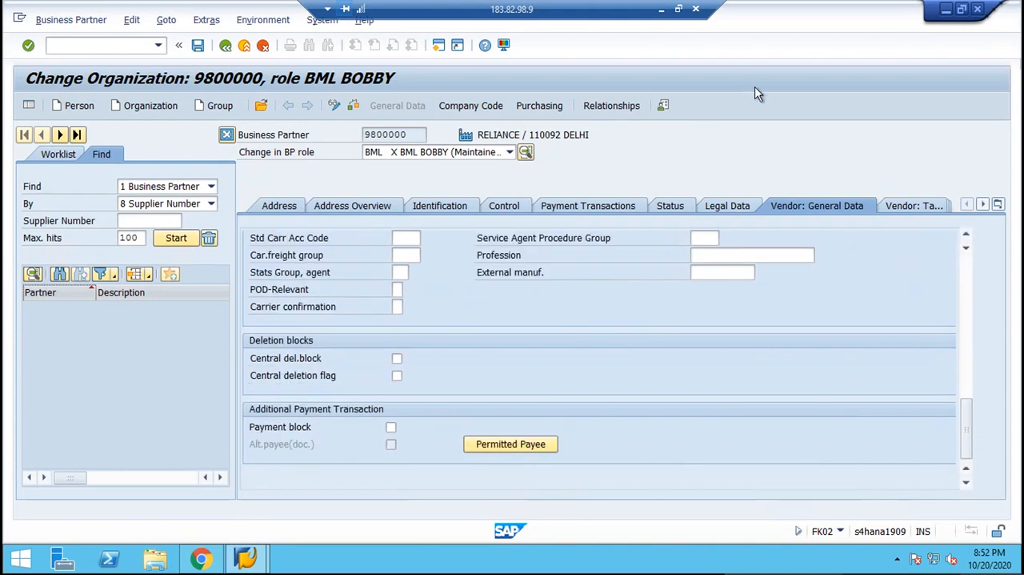
{"action": "left_click", "coordinate": [911, 207]}
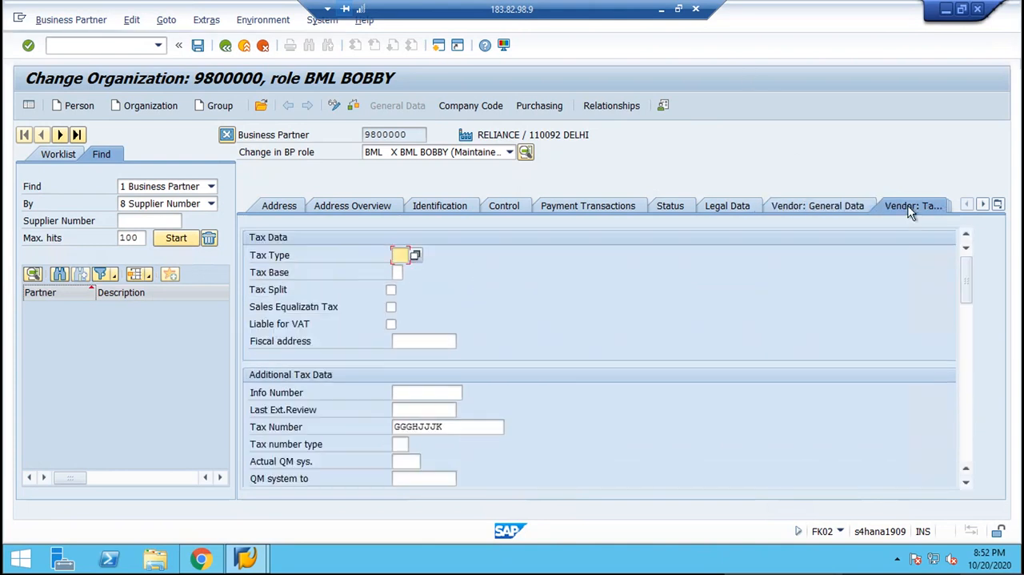